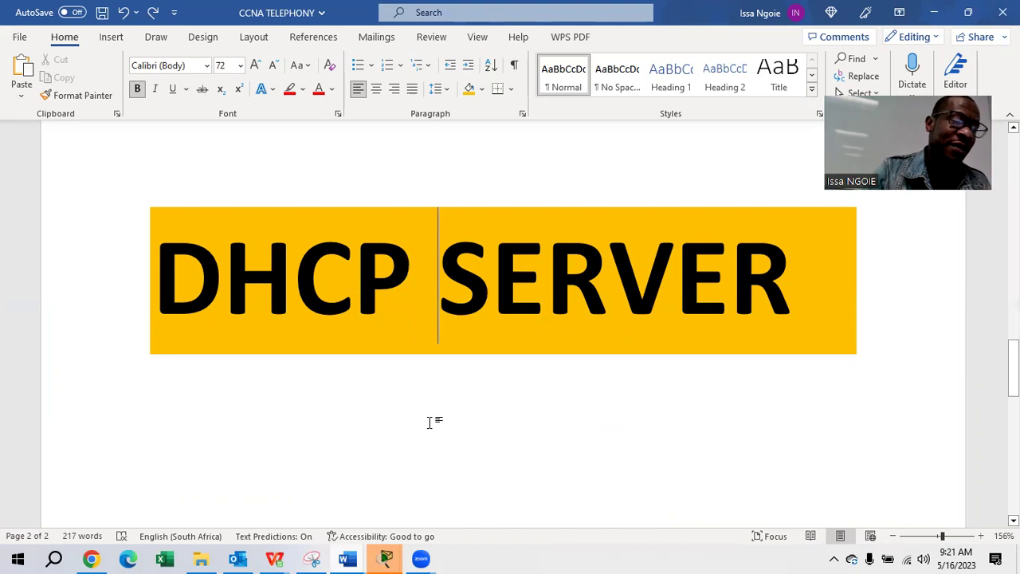
Add the line "IP ADDRESS" below the DHCP SERVER heading and reduce its font size to 28.
double_click(278, 444)
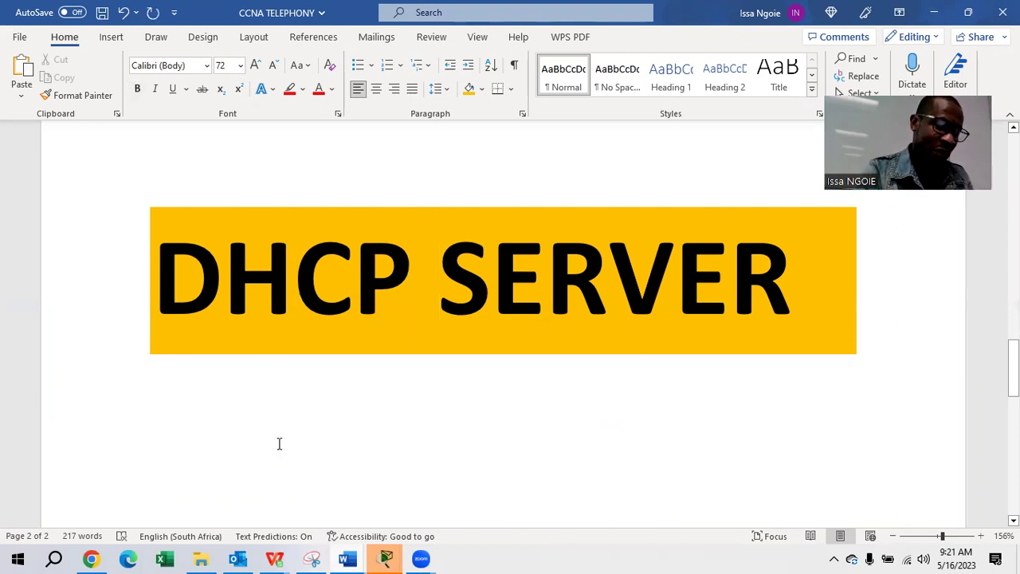
text(IP ADDRESS)
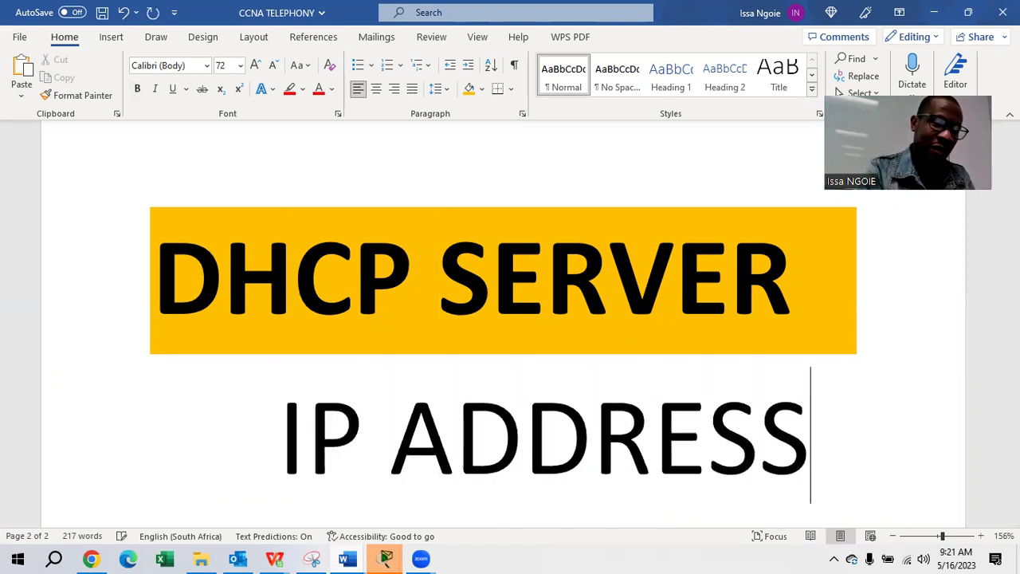
triple_click(168, 438)
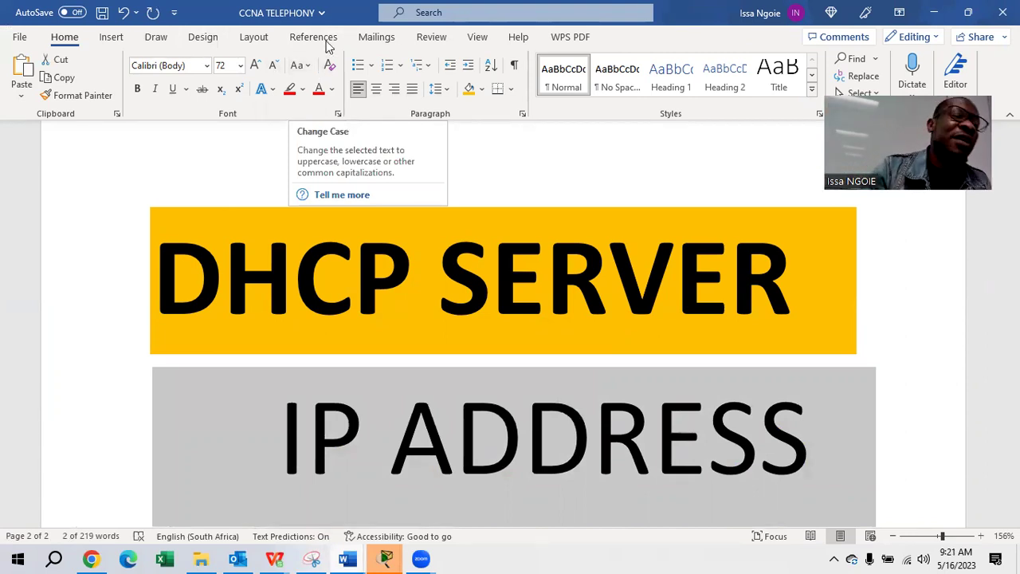
click(274, 68)
click(273, 69)
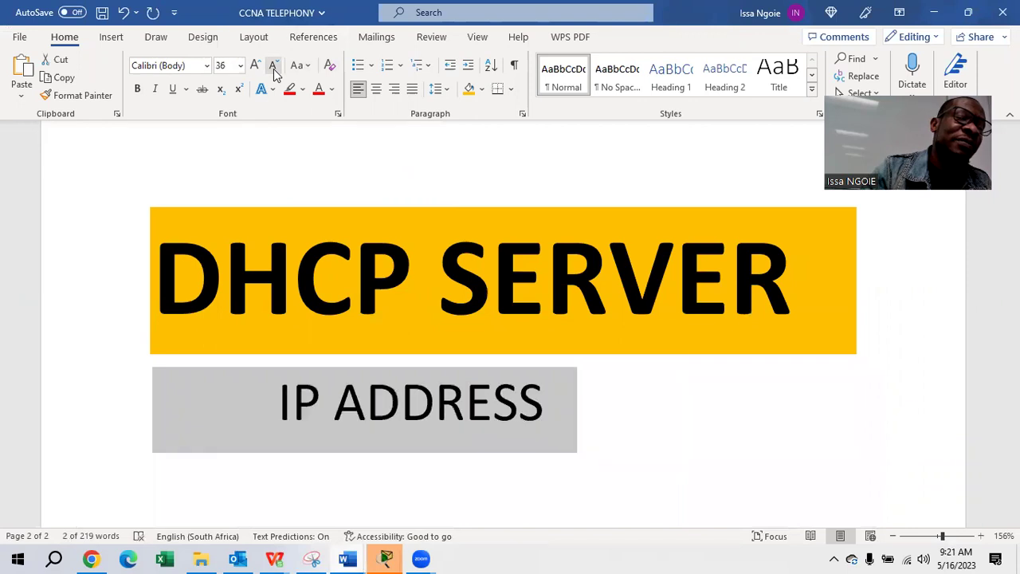
click(274, 68)
Extend the line below the heading so it reads "IP ADDRESS : 2 WAYS".
click(503, 407)
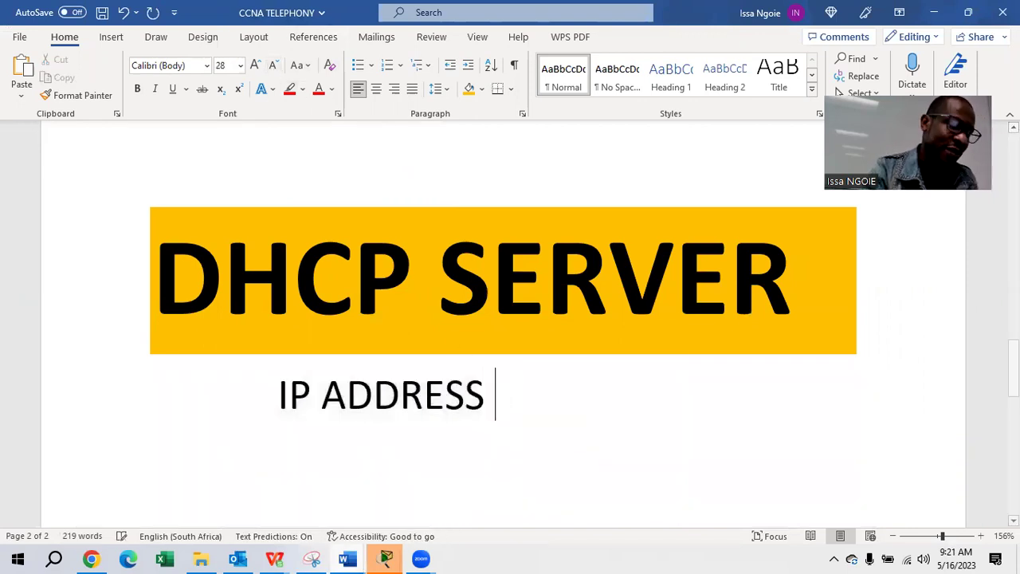
text(: 2W)
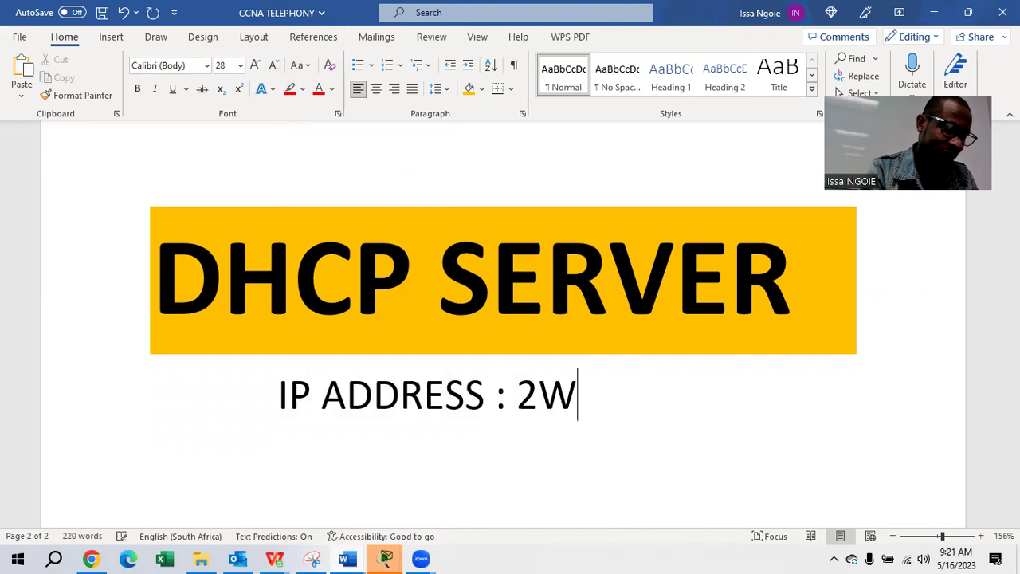
text(AYS)
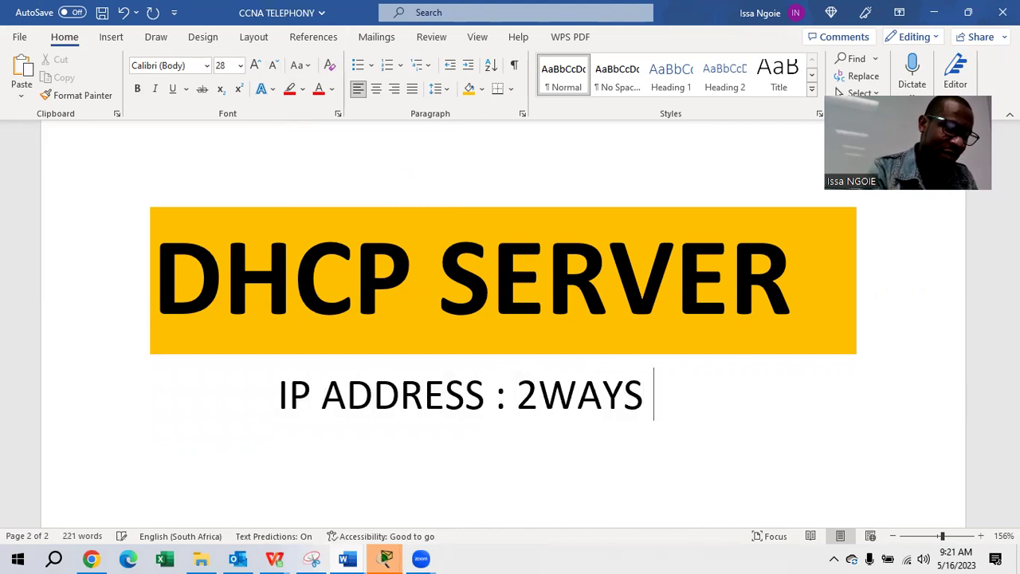
click(539, 395)
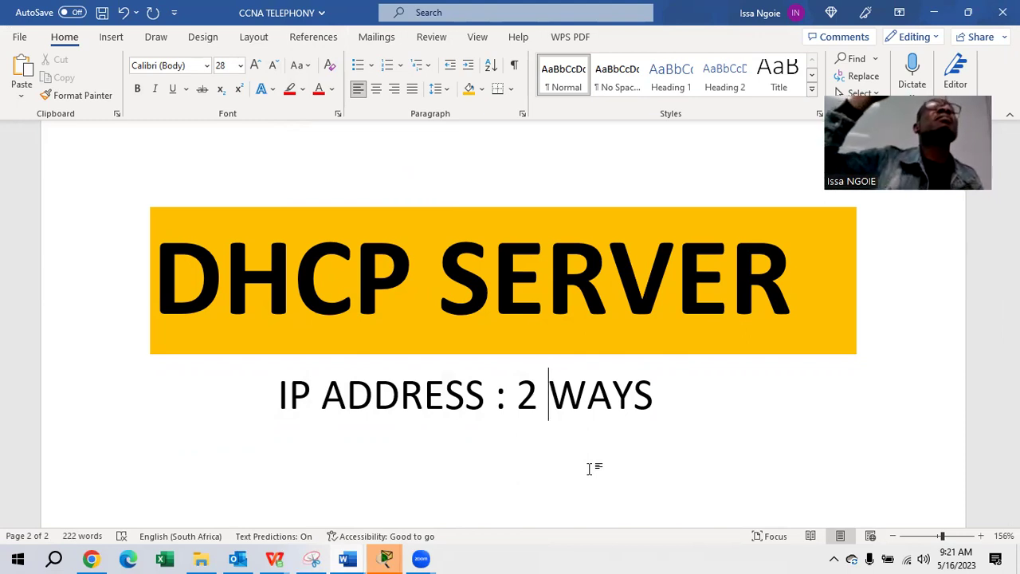
Add a new line below reading "2 WAYS ARE : STATIC AND DYNAMIC".
click(670, 397)
key(Return)
text(2 WAY)
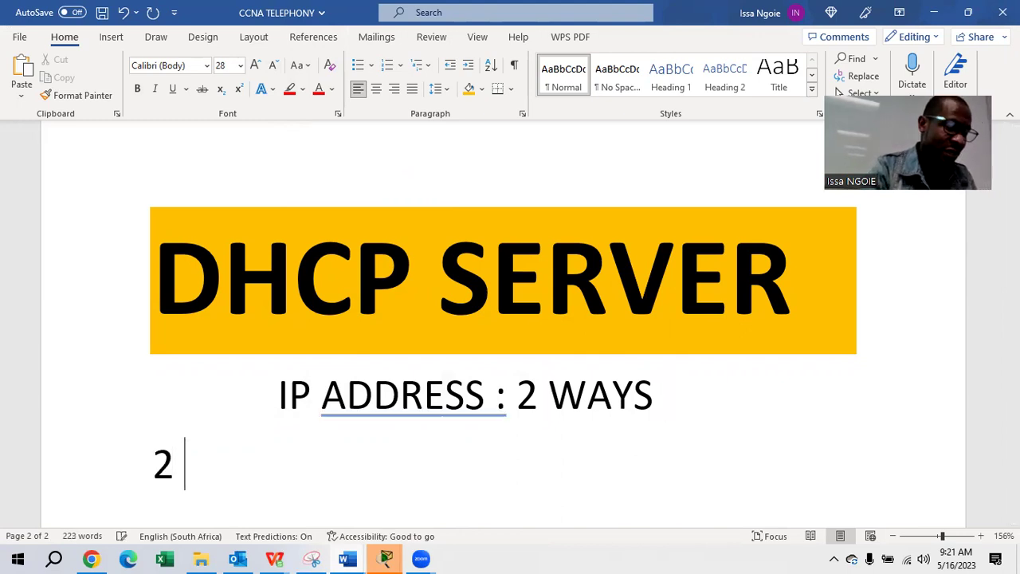
text(S AARE)
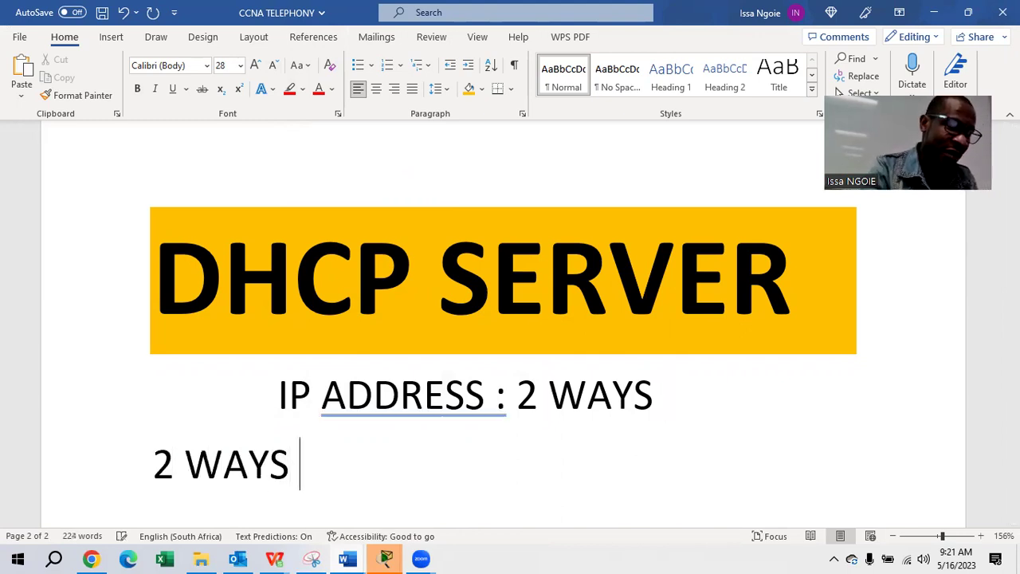
key(BackSpace)
key(BackSpace)
key(BackSpace)
text(RE : ST)
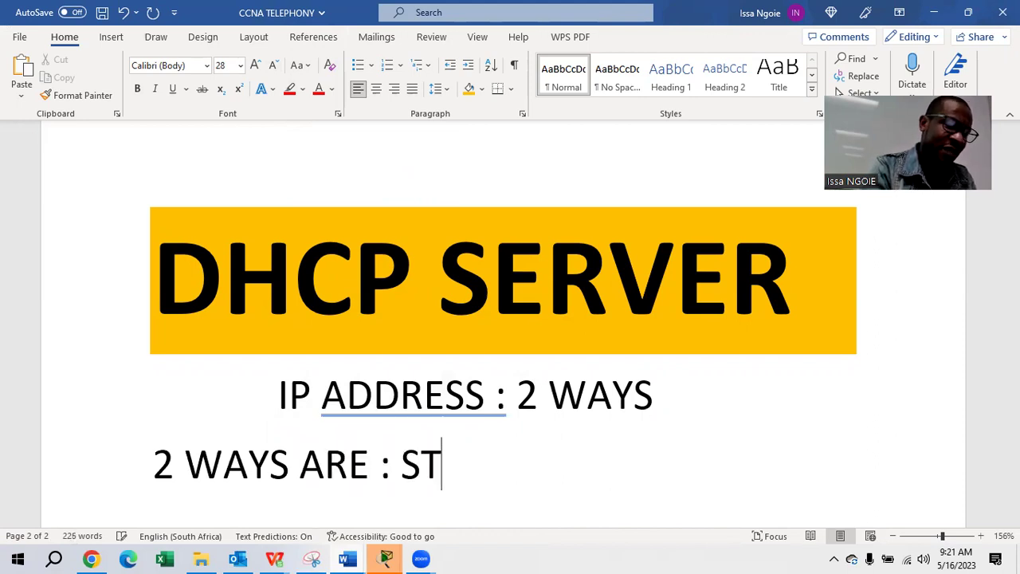
text(ATIC AND)
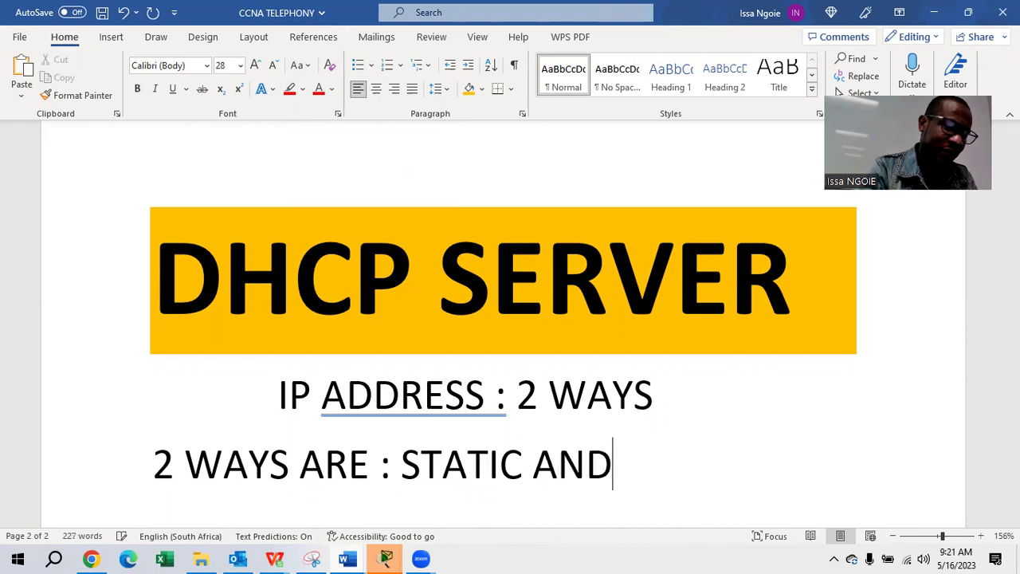
text( DYNAMIC)
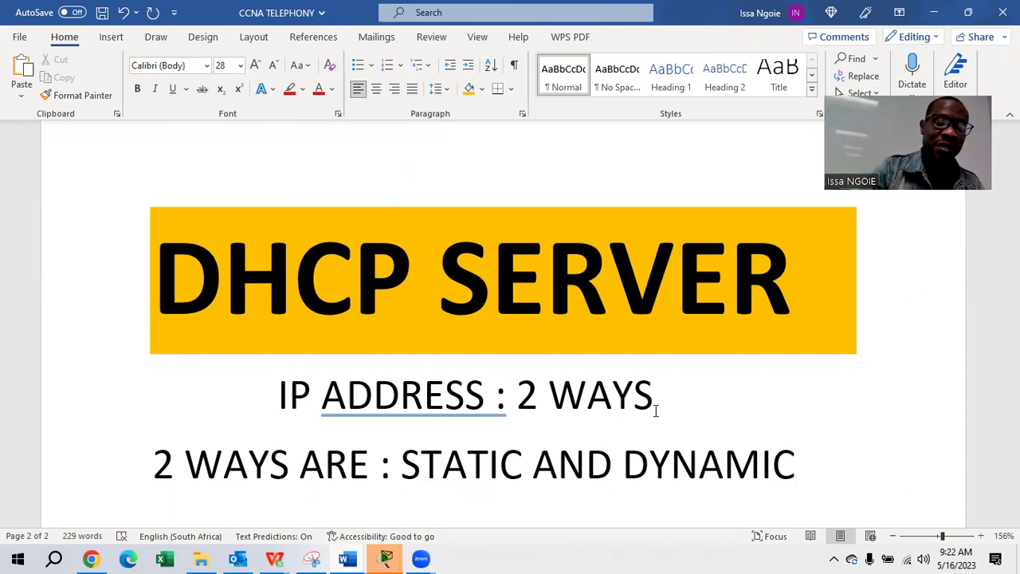
Add a paragraph reading "STATIC OR MANUAL : AN ADMIN MUST ASSIGN DEVICES MANUALLY AN IP ADDRESS".
key(Return)
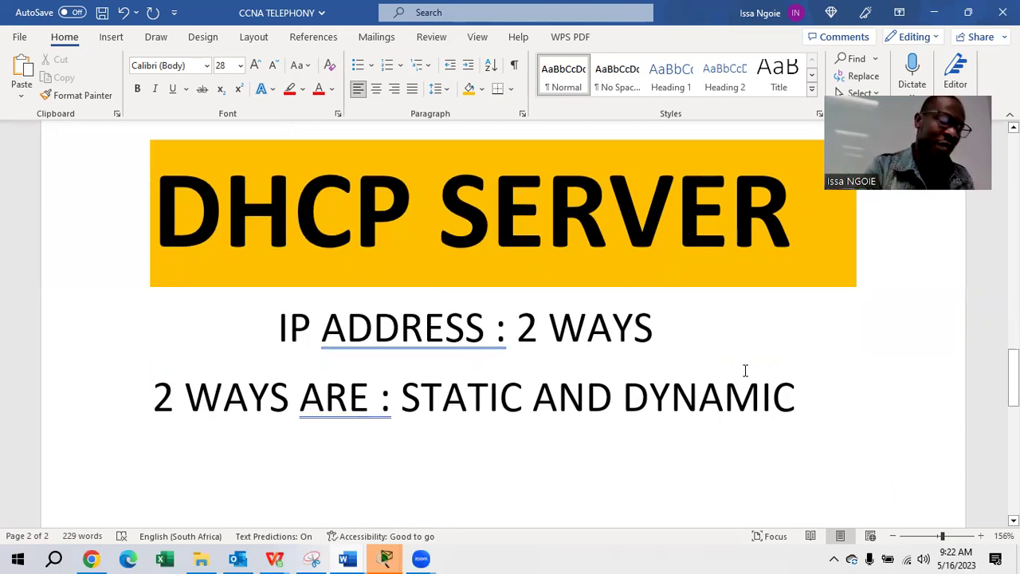
text(STATIC )
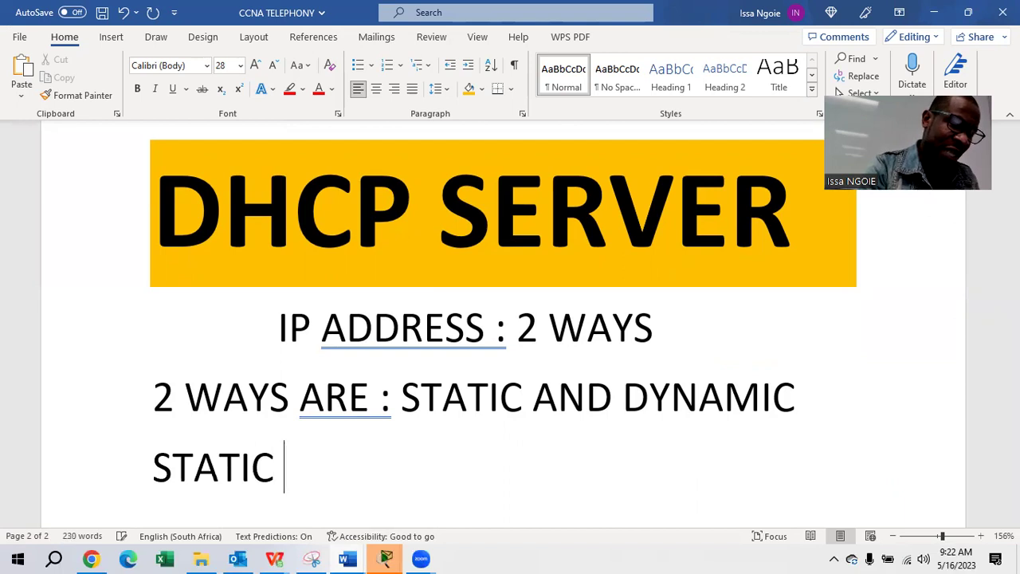
text(OR MANUAL :)
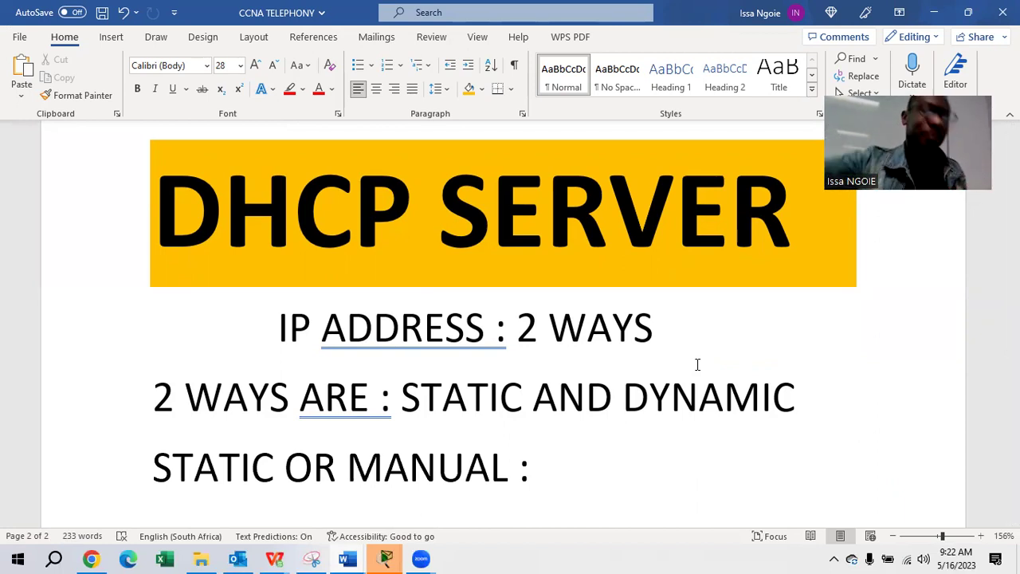
text(AN ADMIN )
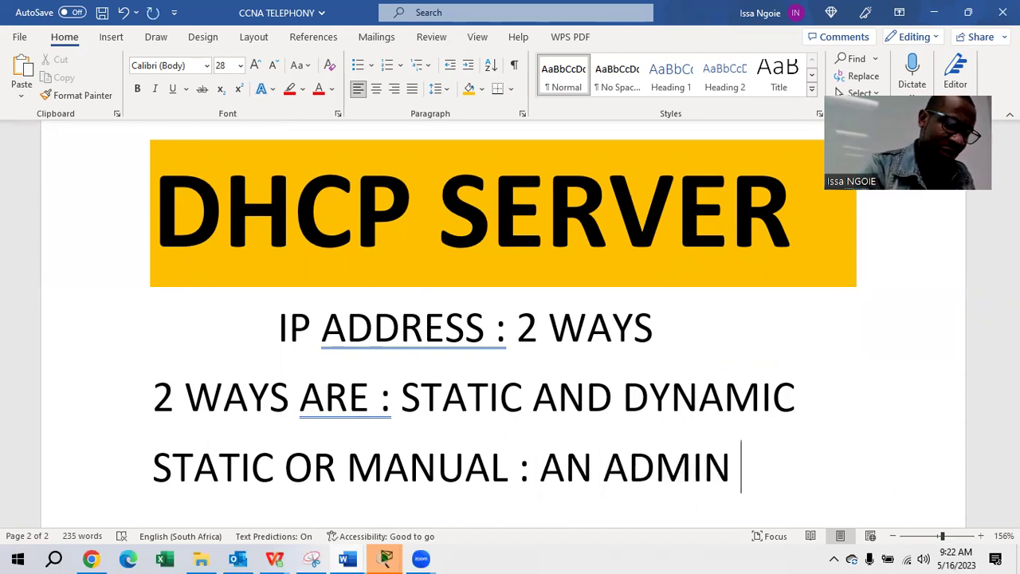
text(MUST )
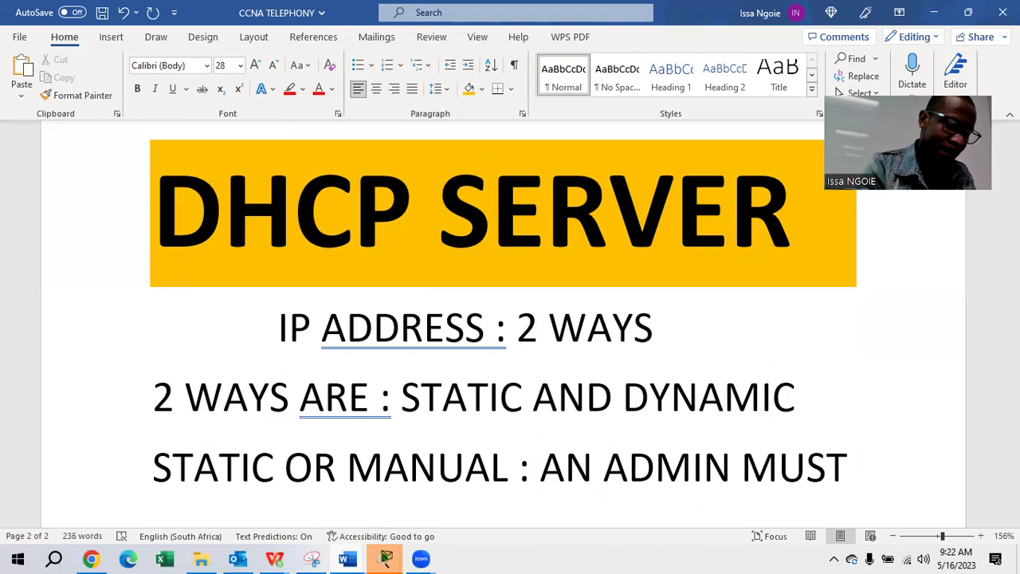
text(ASSIGN )
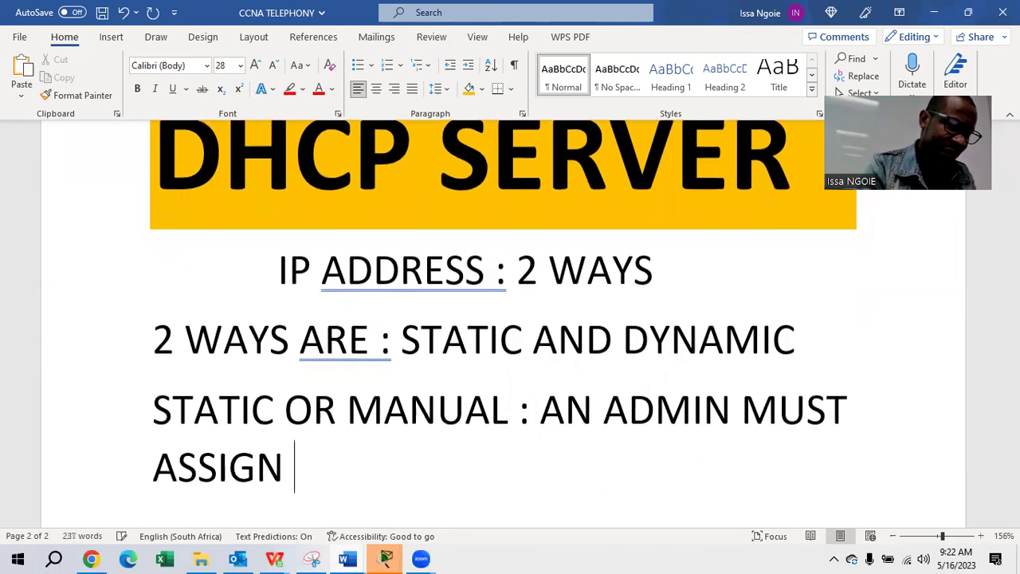
text(DEVICES)
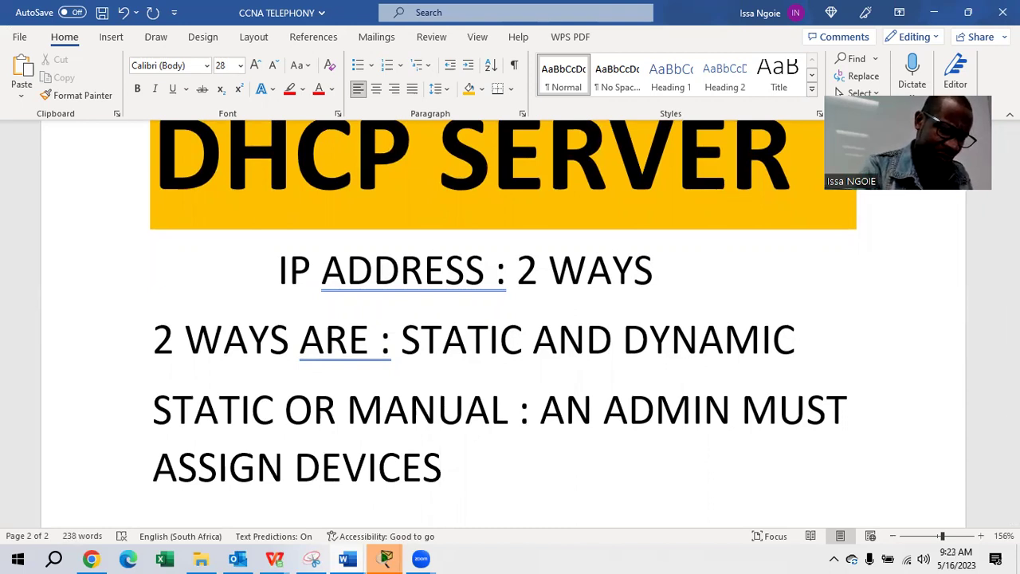
text(MANUA)
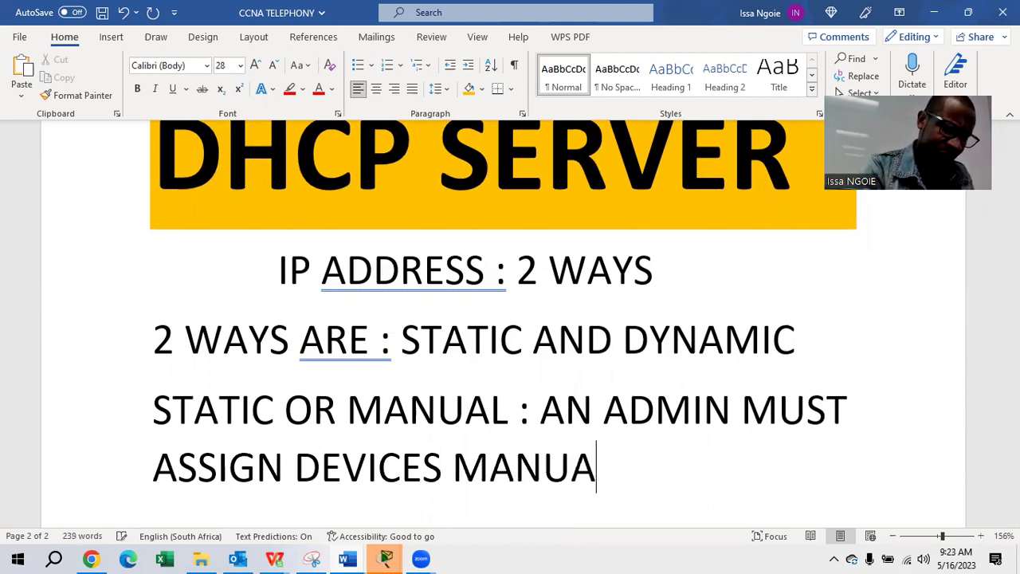
text(LLY AN IP )
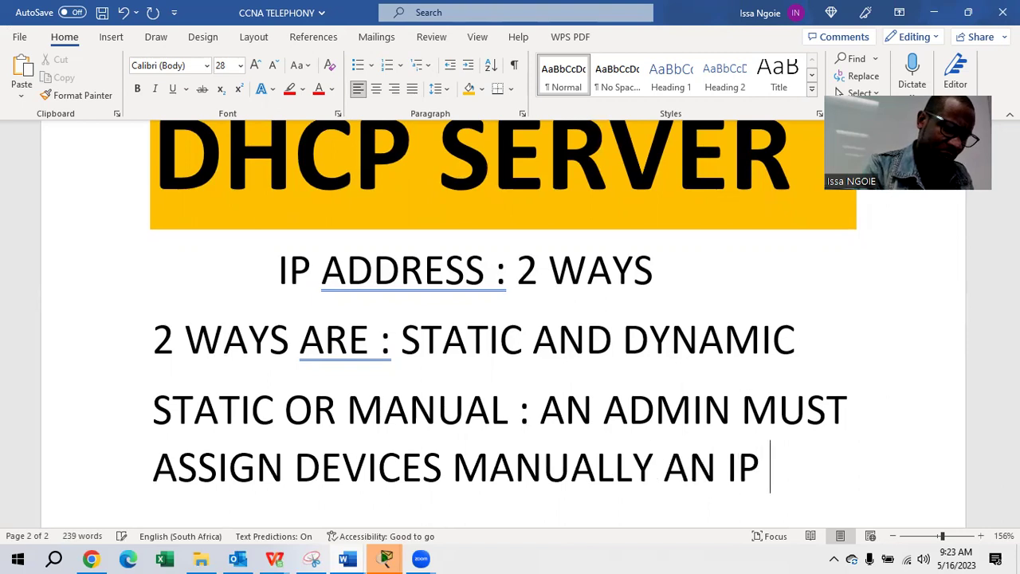
text(ADDRESS)
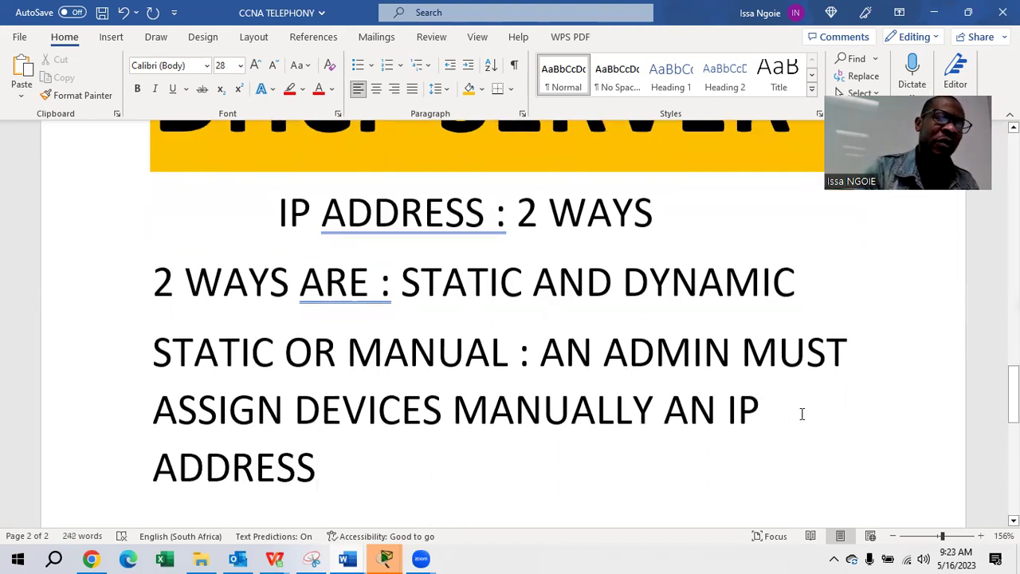
Highlight the words "STATIC OR MANUAL" at the start of the paragraph in turquoise.
drag(519, 353, 107, 367)
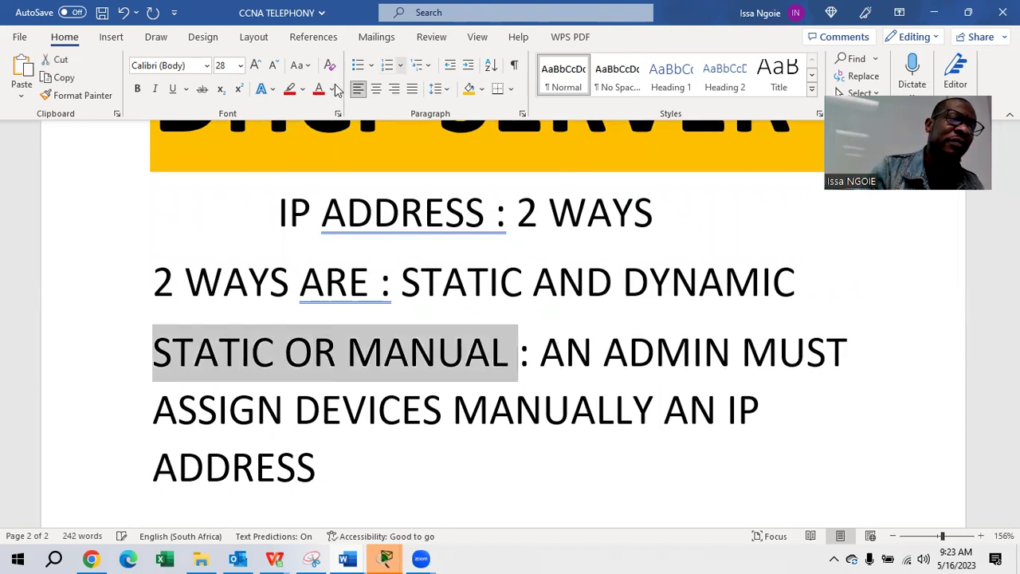
click(303, 89)
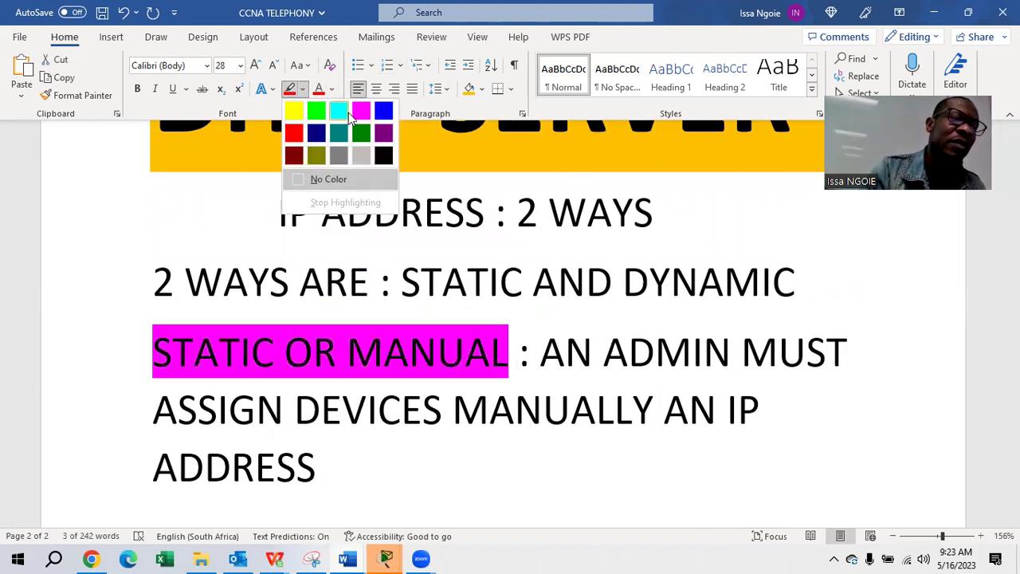
click(339, 111)
Add a new line "ISSUES" below the static addressing paragraph and highlight the word in yellow.
click(337, 468)
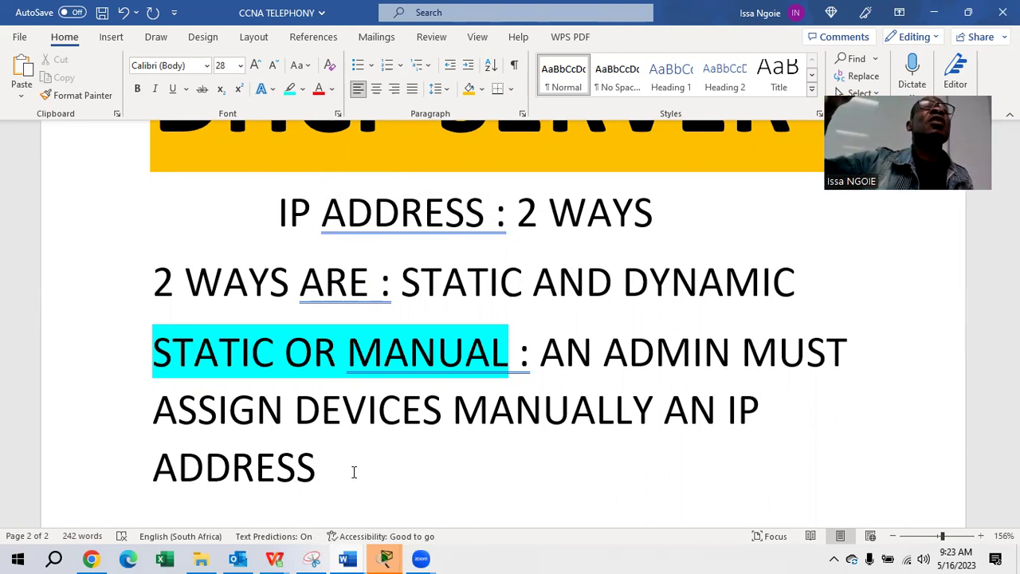
scroll(354, 472, down, 2)
key(Return)
text(ISSUES)
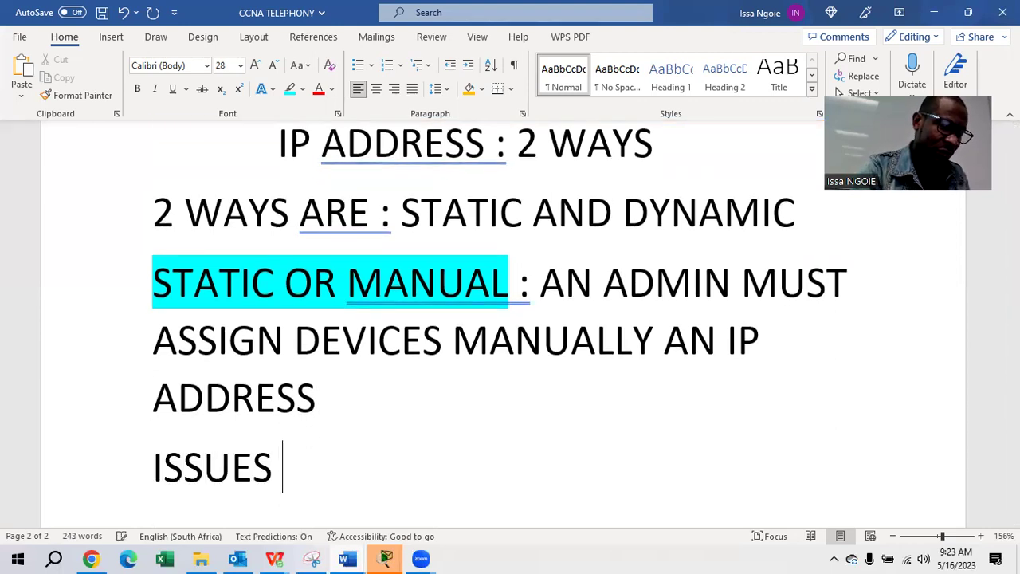
drag(322, 480, 141, 449)
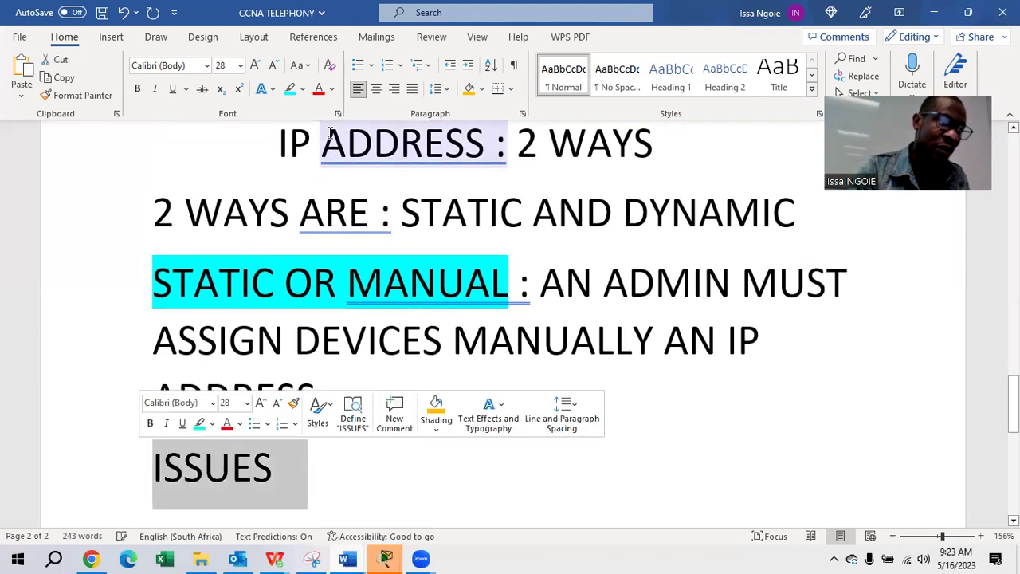
click(303, 90)
click(292, 104)
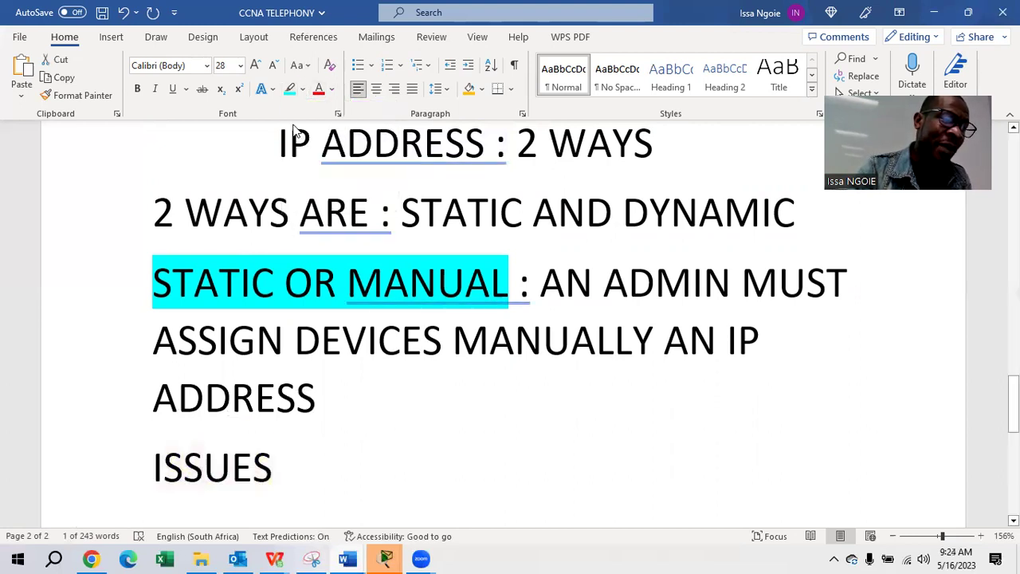
Continue the line after the highlighted word "ISSUES" with ": - TIME CONSUMING" in unhighlighted text.
click(332, 450)
click(332, 450)
text(: )
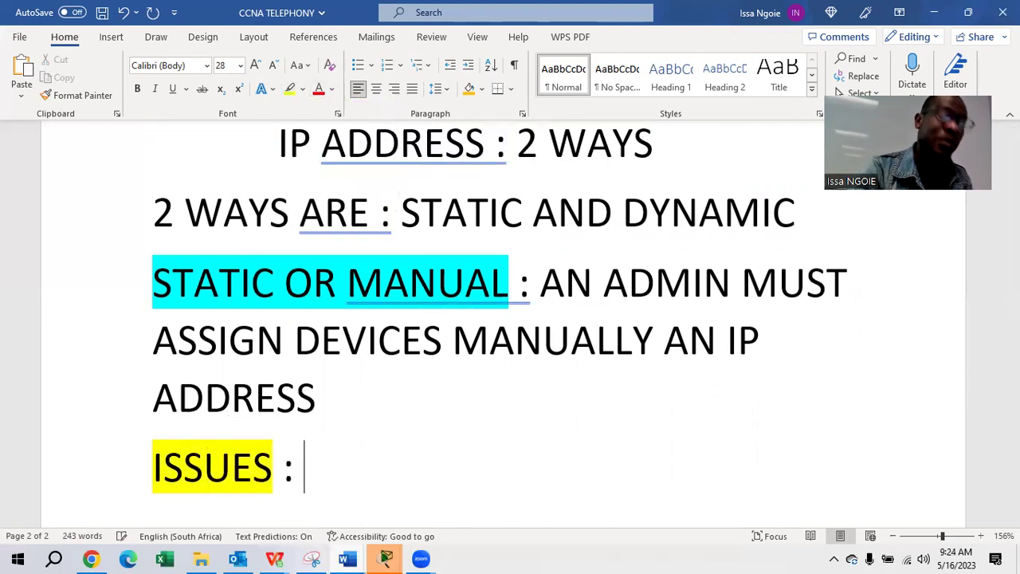
text(-)
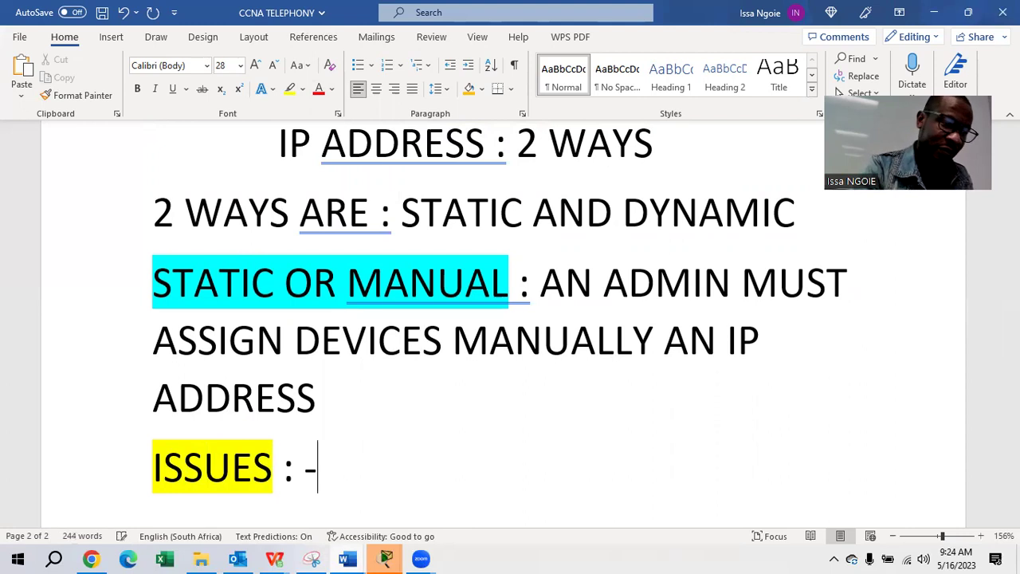
text( TIME C)
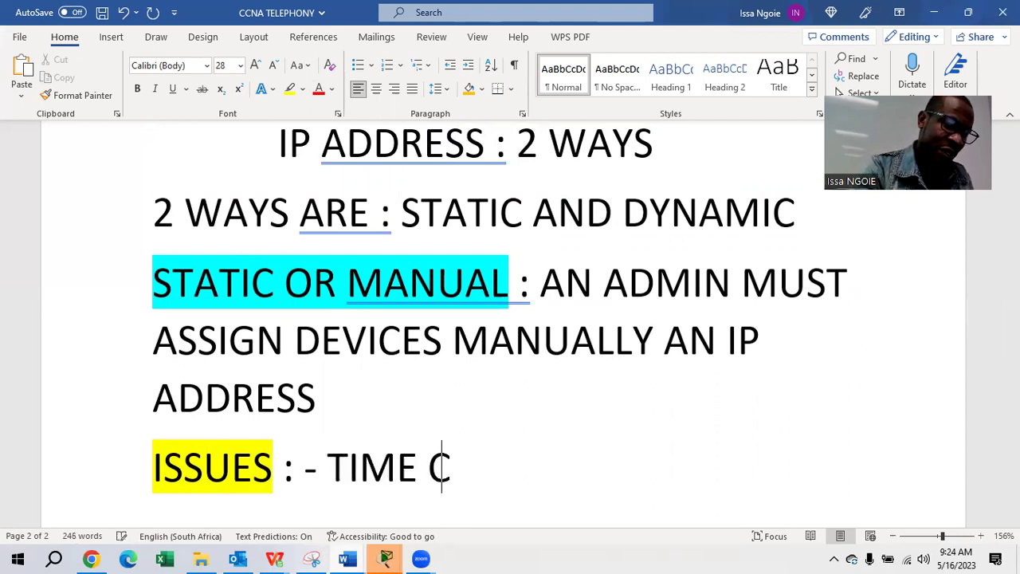
text(ONSUMING)
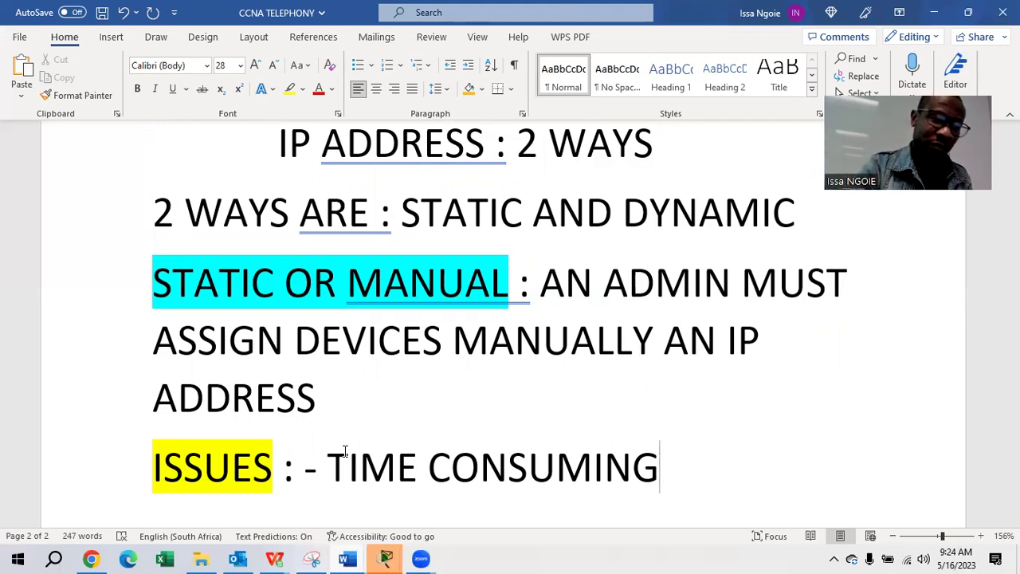
Add two indented dash items below "TIME CONSUMING", reading "MISTAKES" and "REPETITION OR REDUNDANCY".
key(Return)
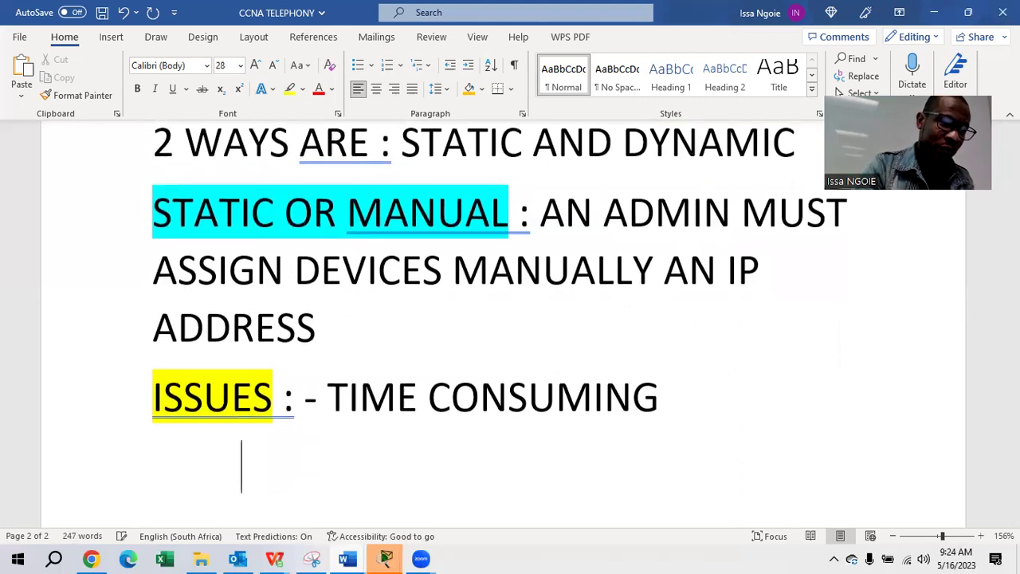
text(- )
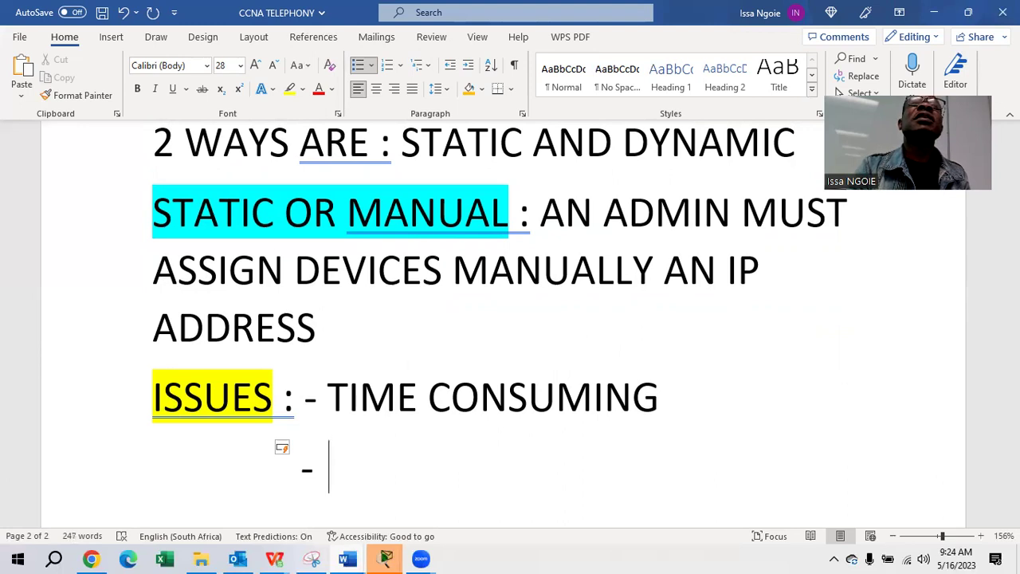
text(MISTAKES)
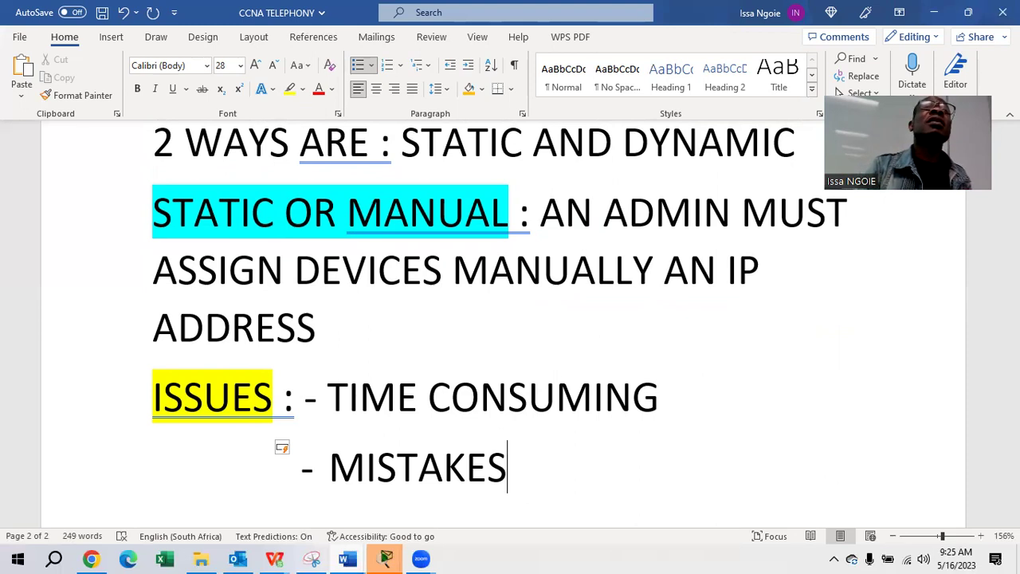
key(Return)
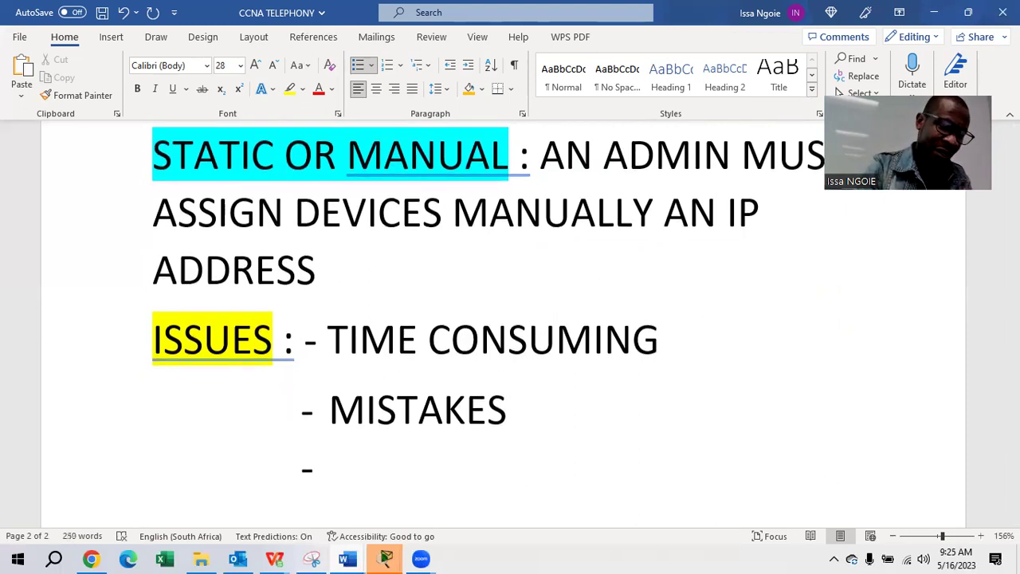
text(REPETIR)
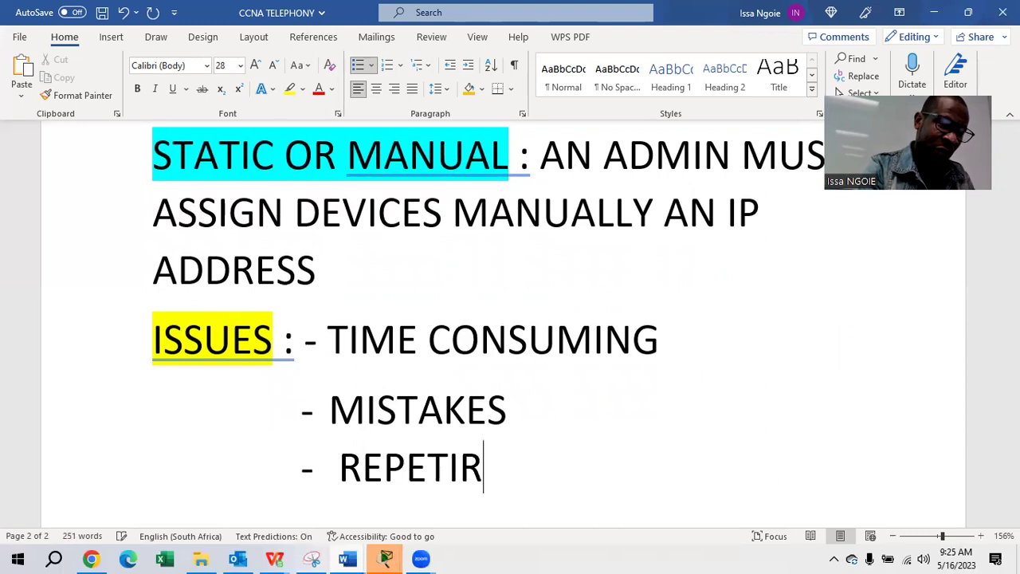
key(BackSpace)
text(TI)
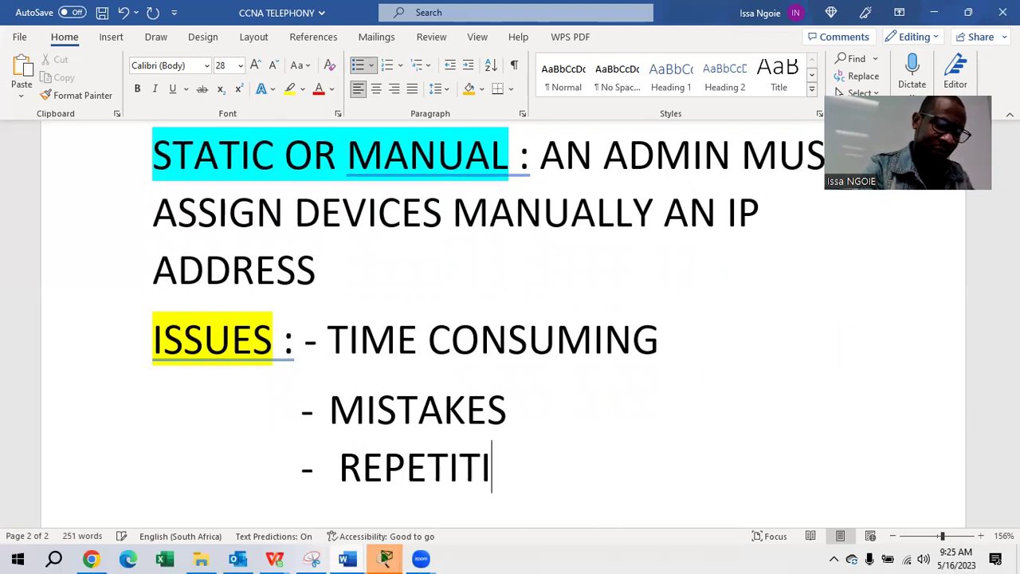
text(ON OR )
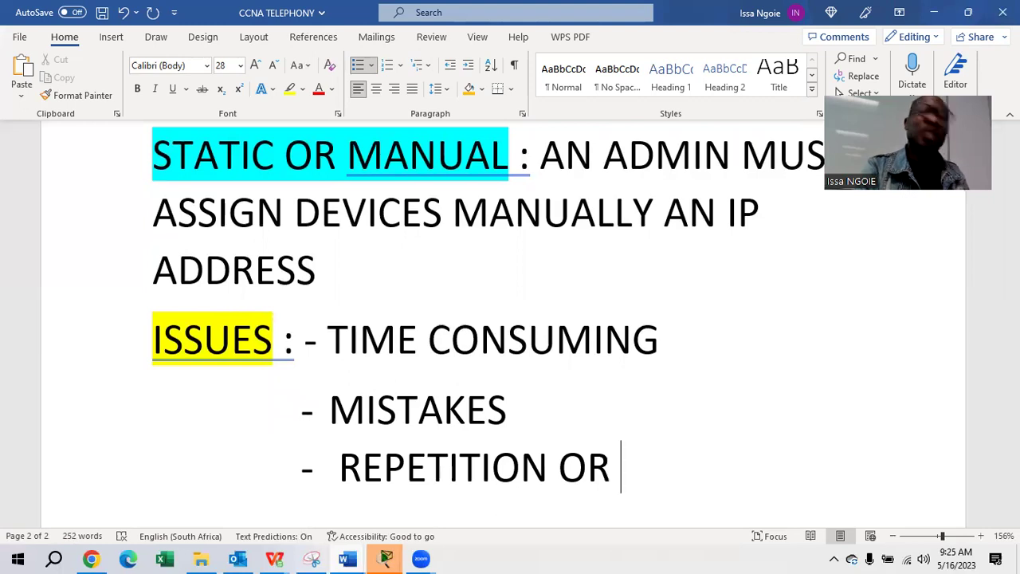
text(REDUNDANCY)
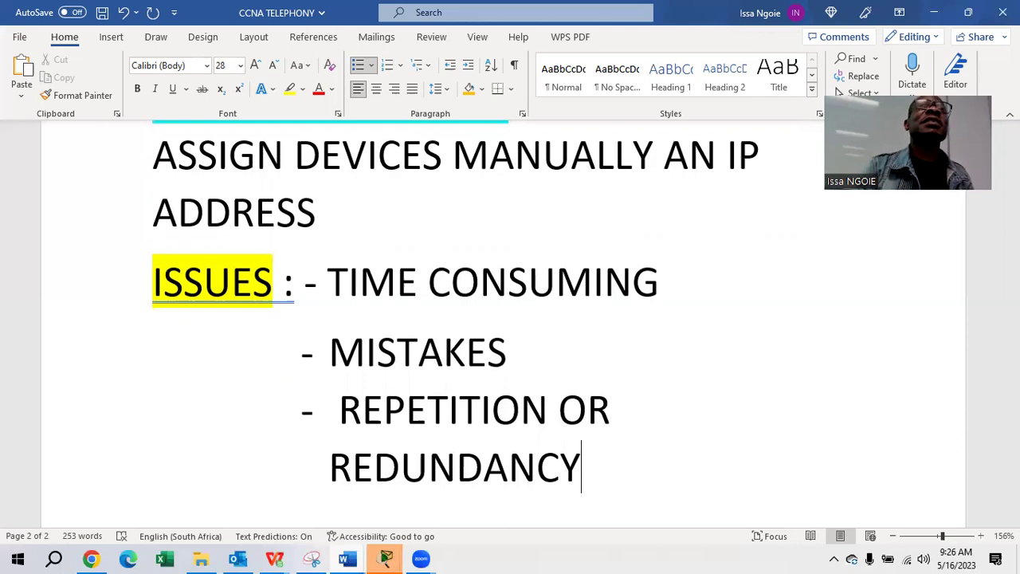
End the list, add a paragraph reading "TO AVOID THOSE ISSUES" below it and highlight that text in turquoise.
key(Return)
key(Return)
text(TO AVOID )
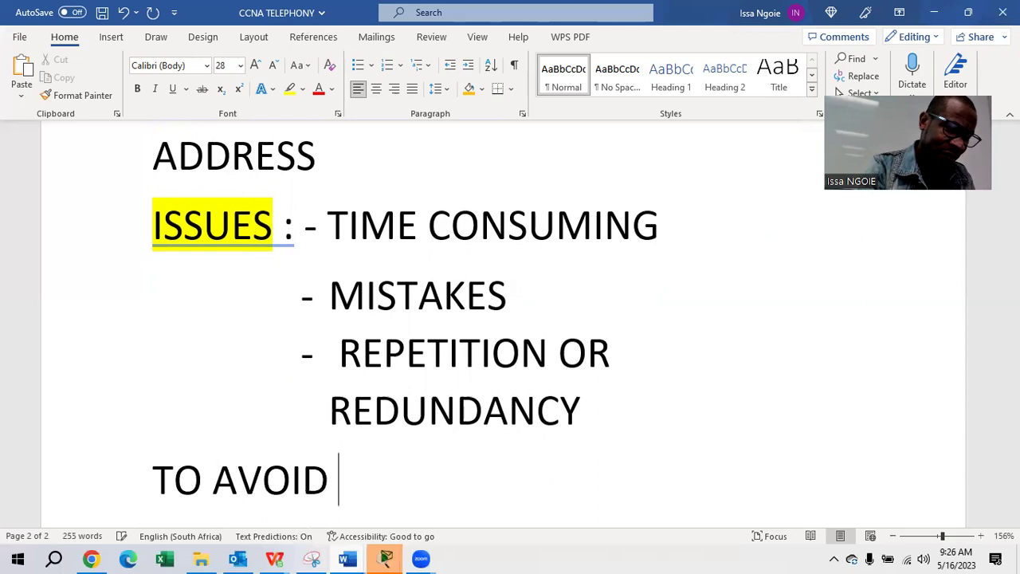
text(THOSE ISSUES)
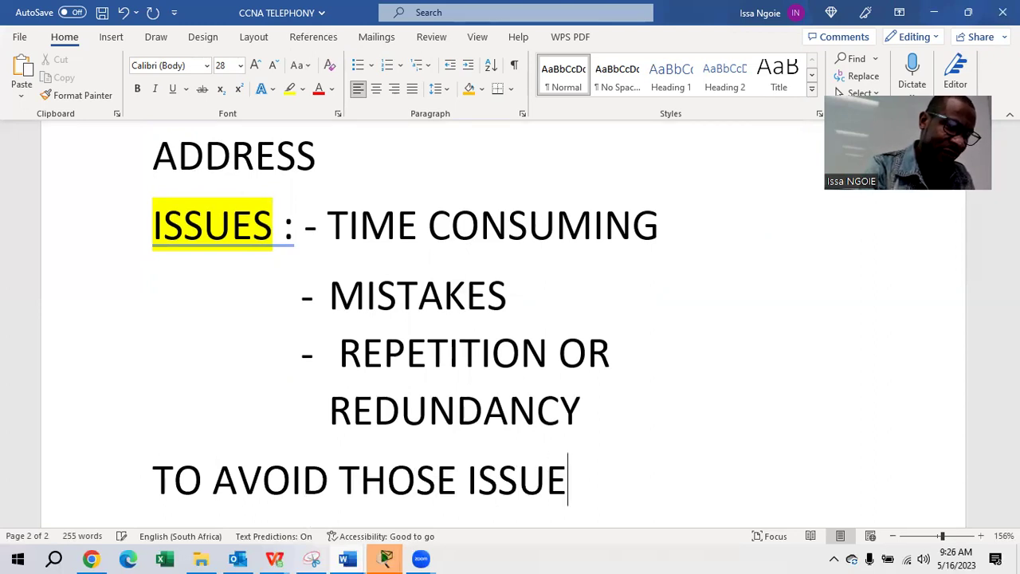
drag(610, 475, 192, 500)
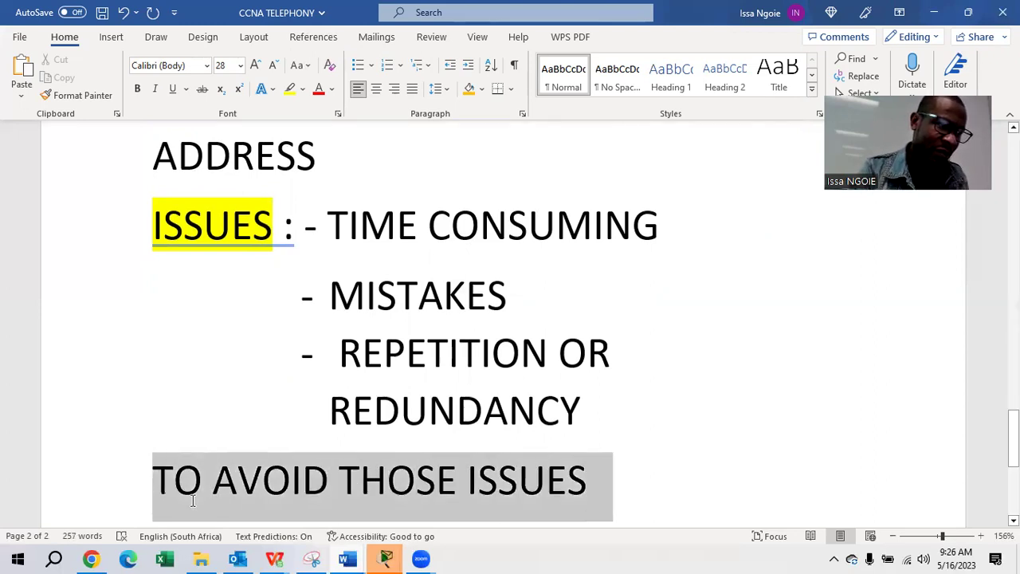
click(303, 88)
click(338, 110)
click(626, 494)
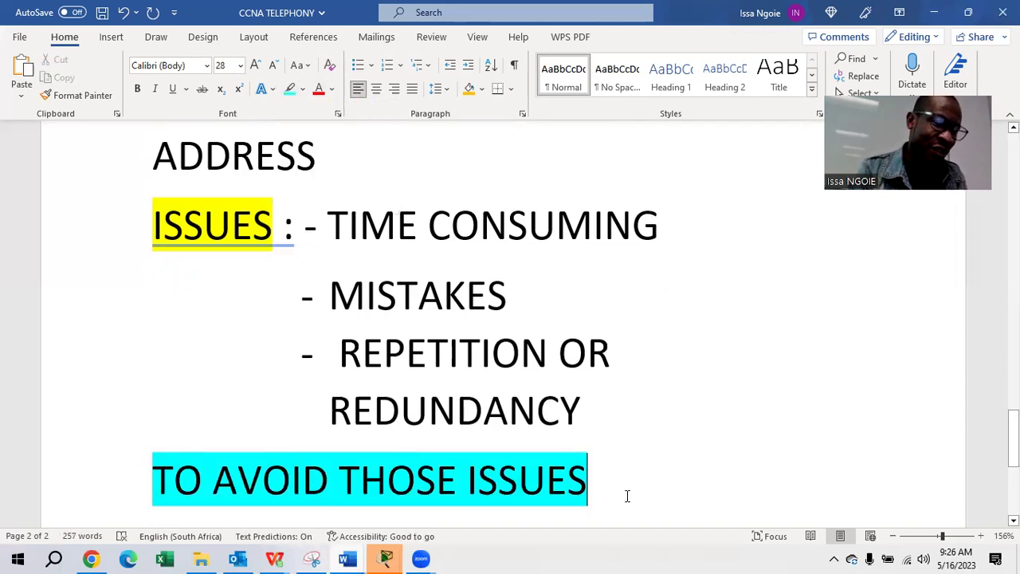
Continue the "TO AVOID THOSE ISSUES" paragraph with ": DYNAMIC OR AUTOMATIC WAY BY USING A DHCP SERVER".
text(:)
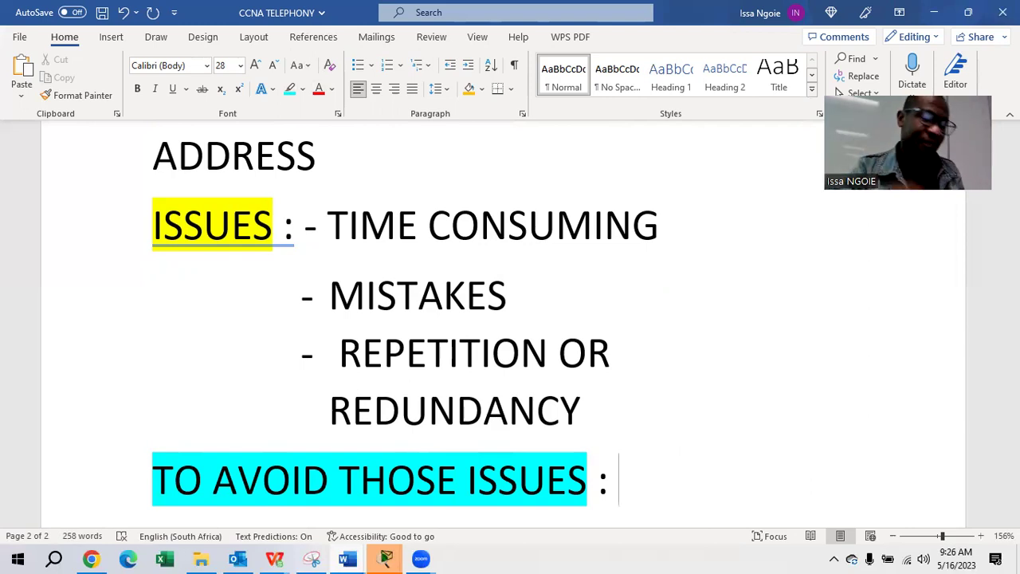
text(DYNA)
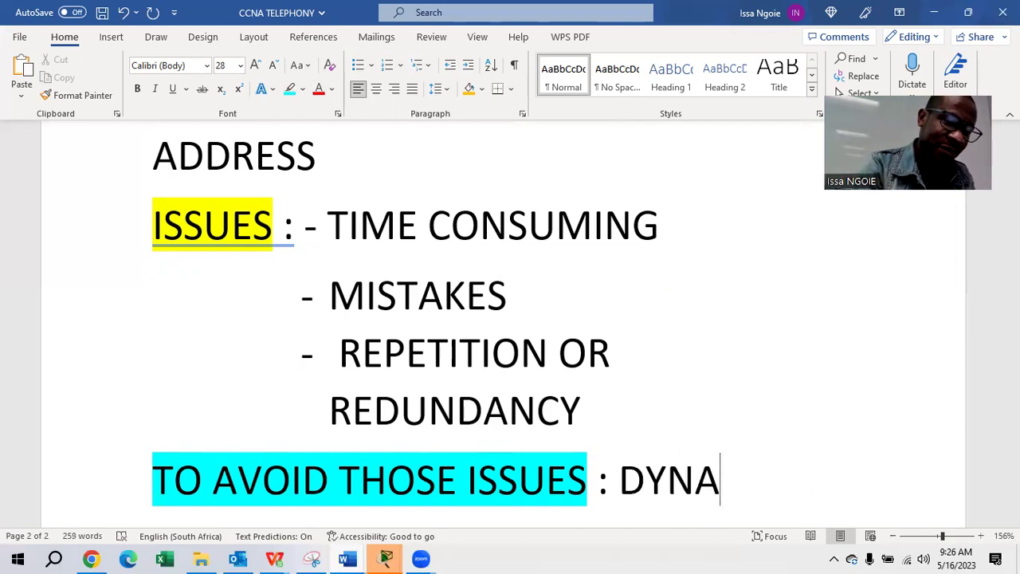
text(MIC OR )
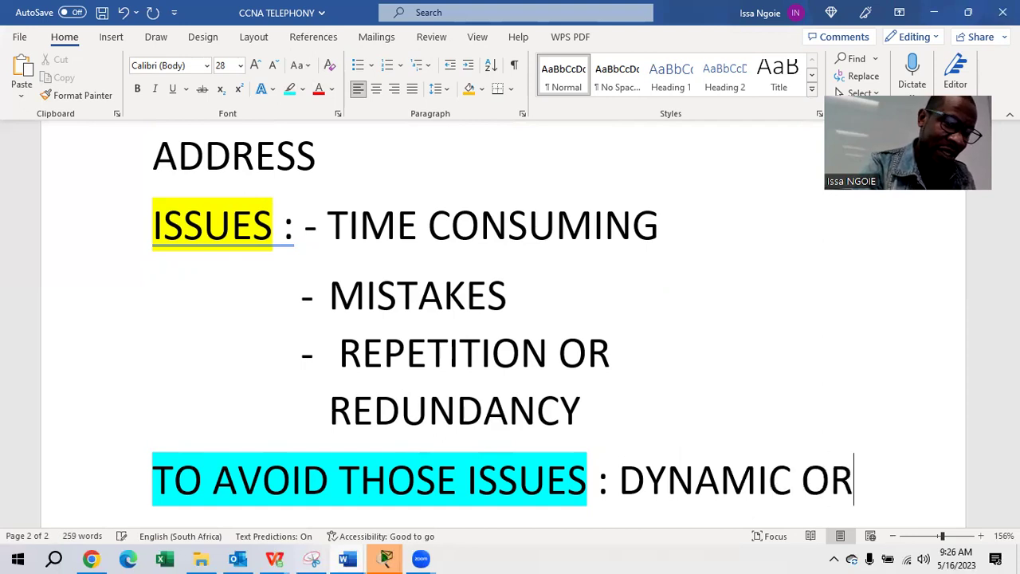
text(AUTOMA)
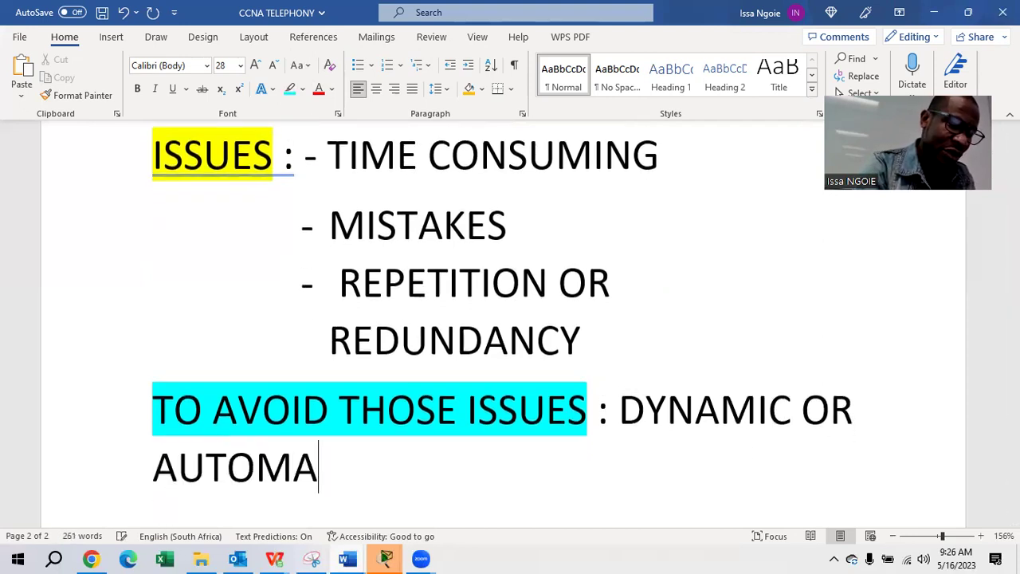
text(TIC WAY)
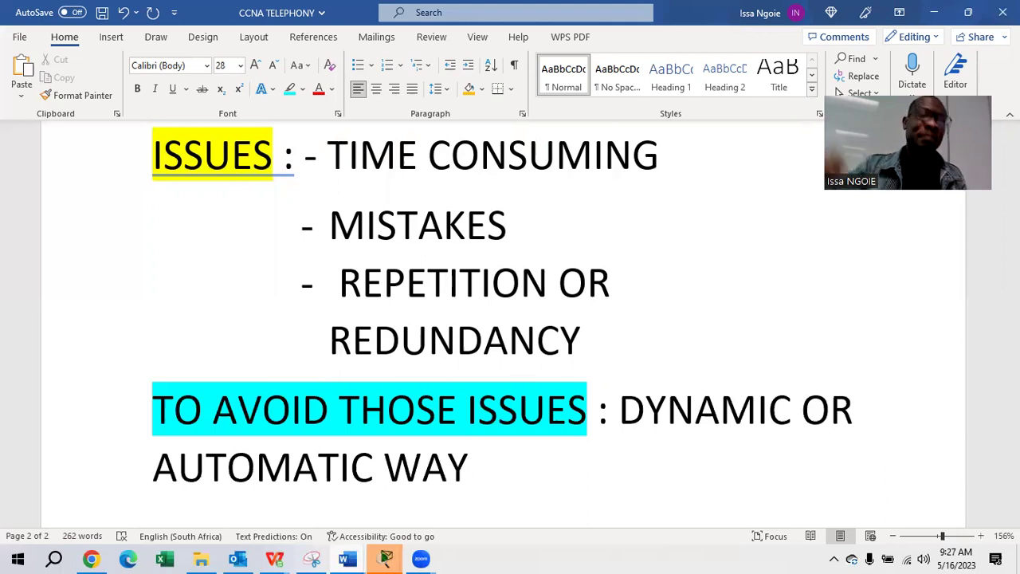
text(BY USIN)
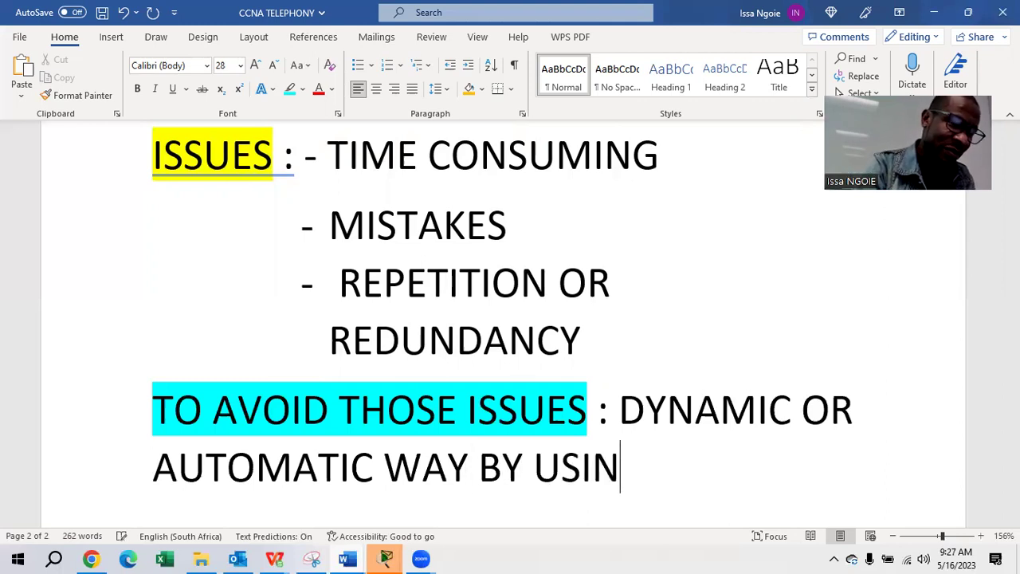
text(G A DHC)
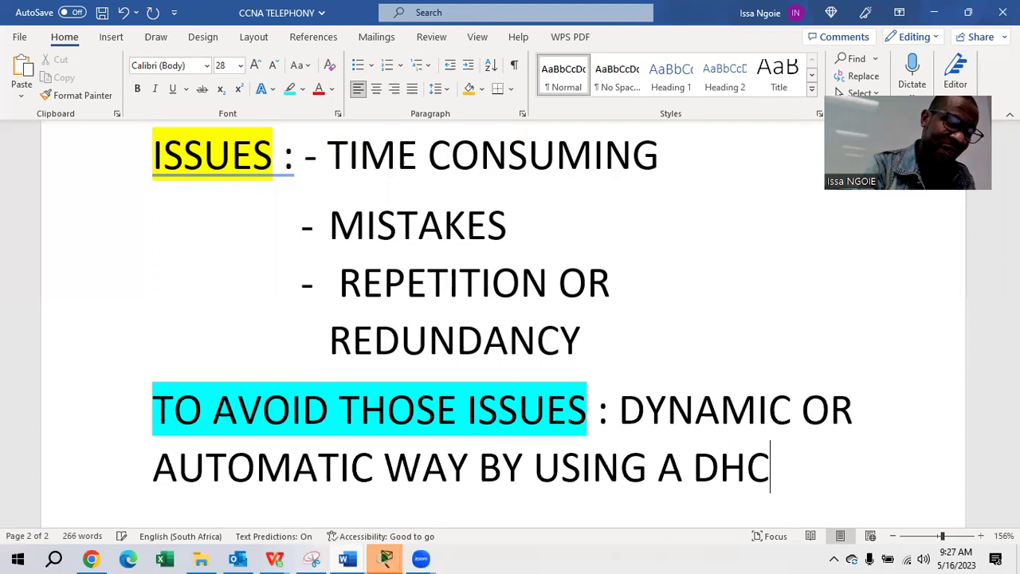
text(P SERVER)
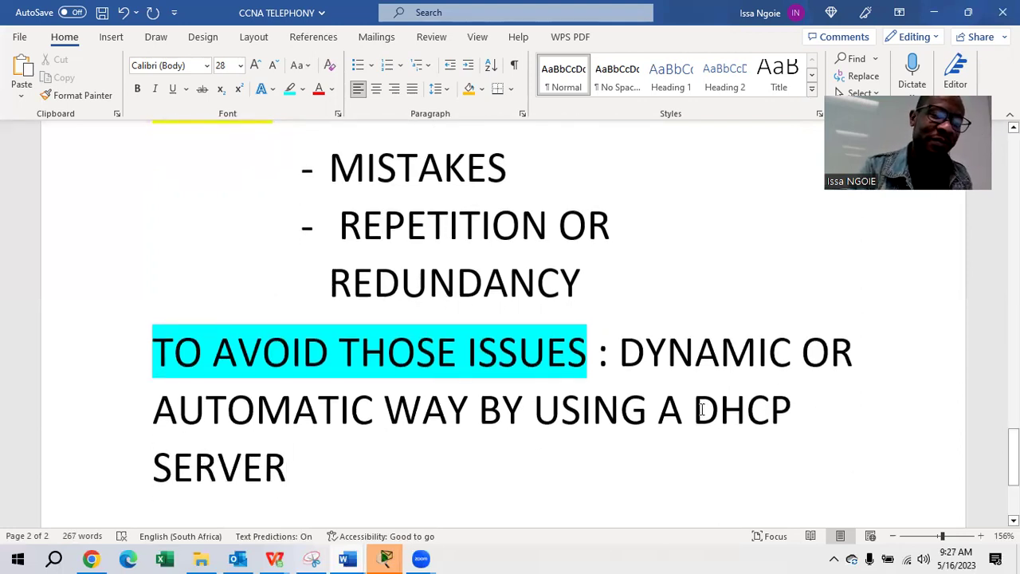
Highlight the words "DHCP SERVER" at the end of the paragraph in yellow.
drag(694, 409, 719, 410)
drag(715, 451, 550, 470)
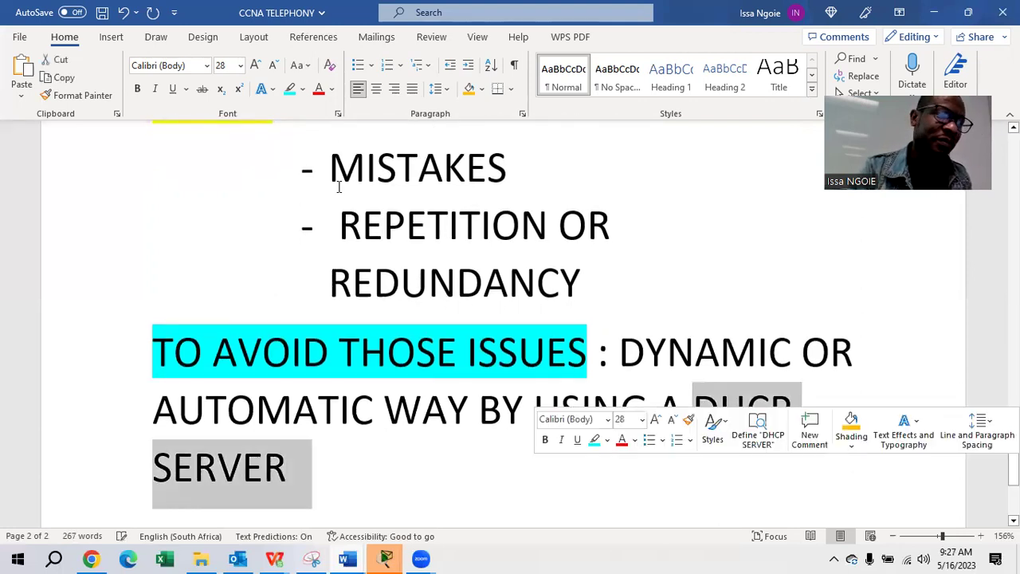
click(303, 89)
click(294, 110)
click(333, 463)
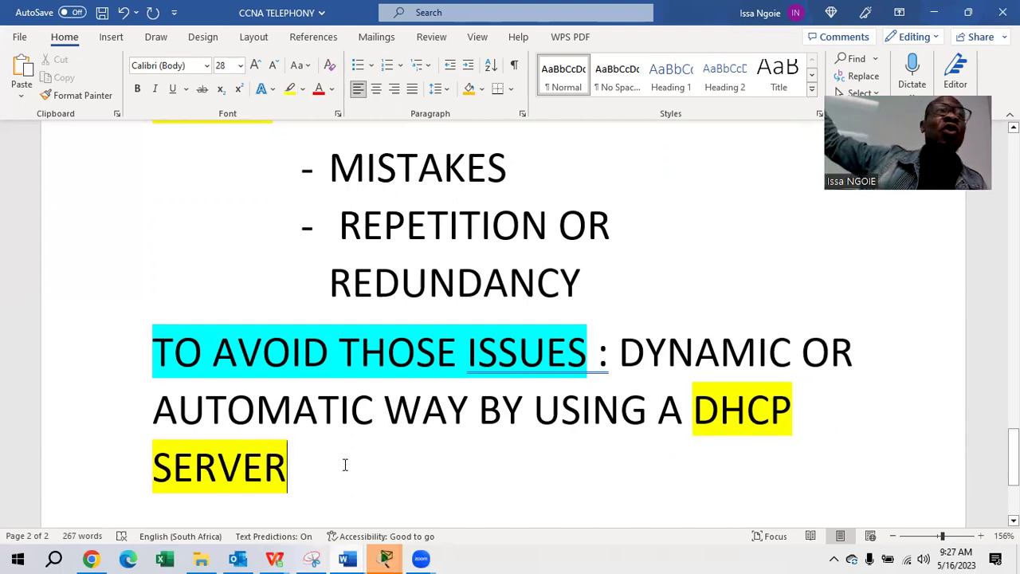
Apply light orange paragraph shading to the issues list, from "TIME CONSUMING" through "REPETITION OR REDUNDANCY".
scroll(542, 319, up, 3)
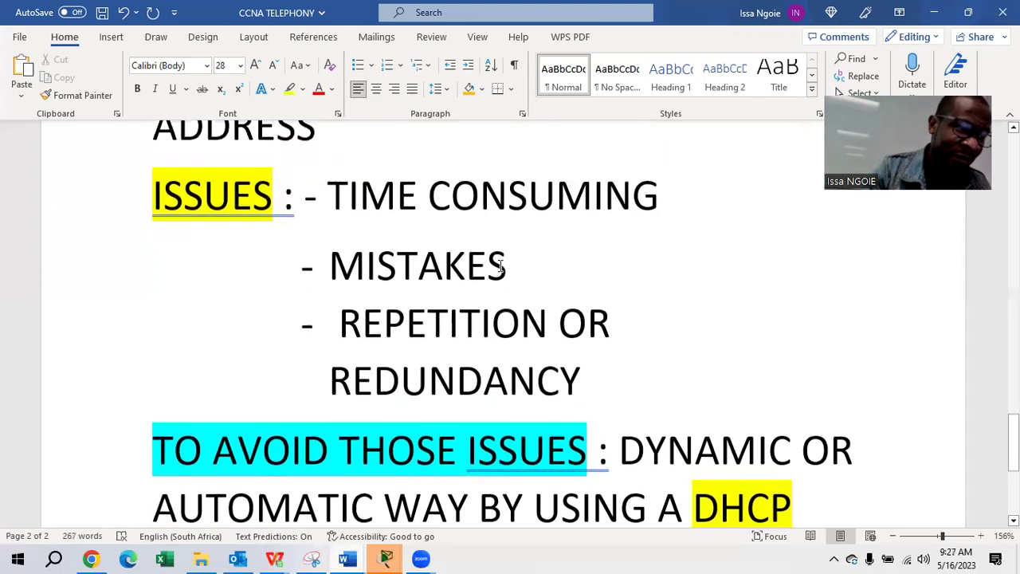
drag(598, 394, 327, 210)
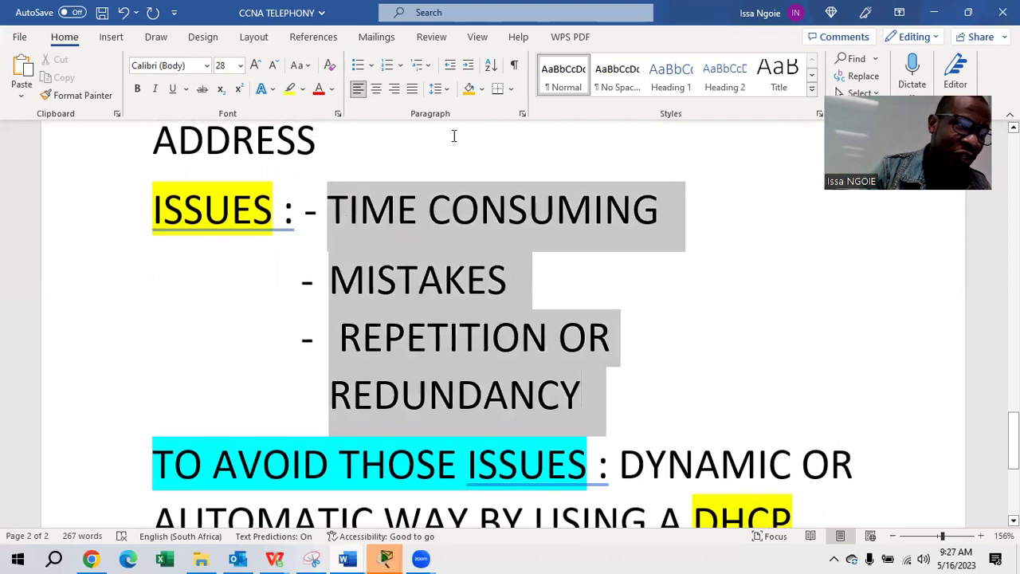
click(482, 90)
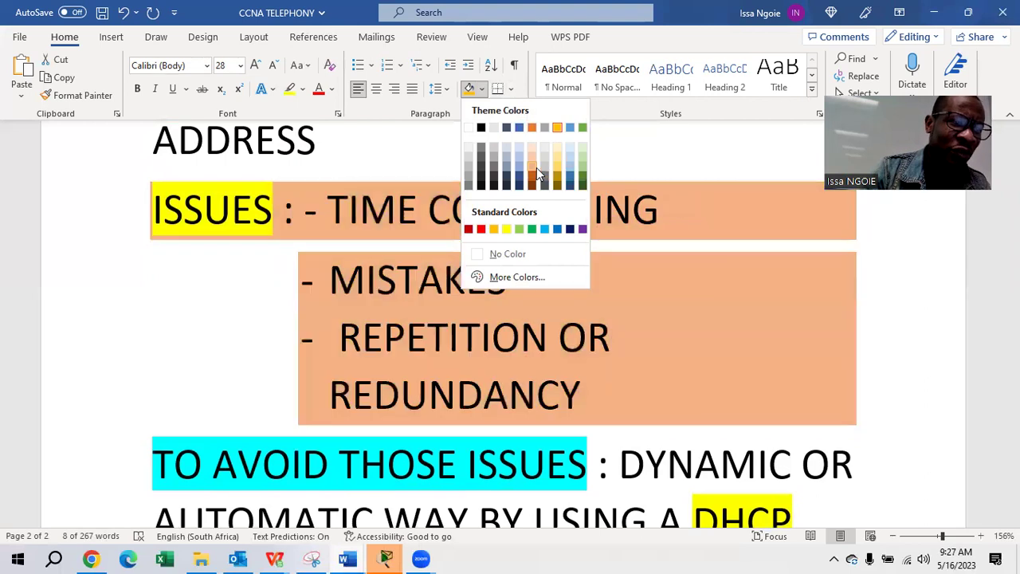
click(537, 168)
scroll(619, 309, down, 2)
click(624, 301)
scroll(567, 243, up, 2)
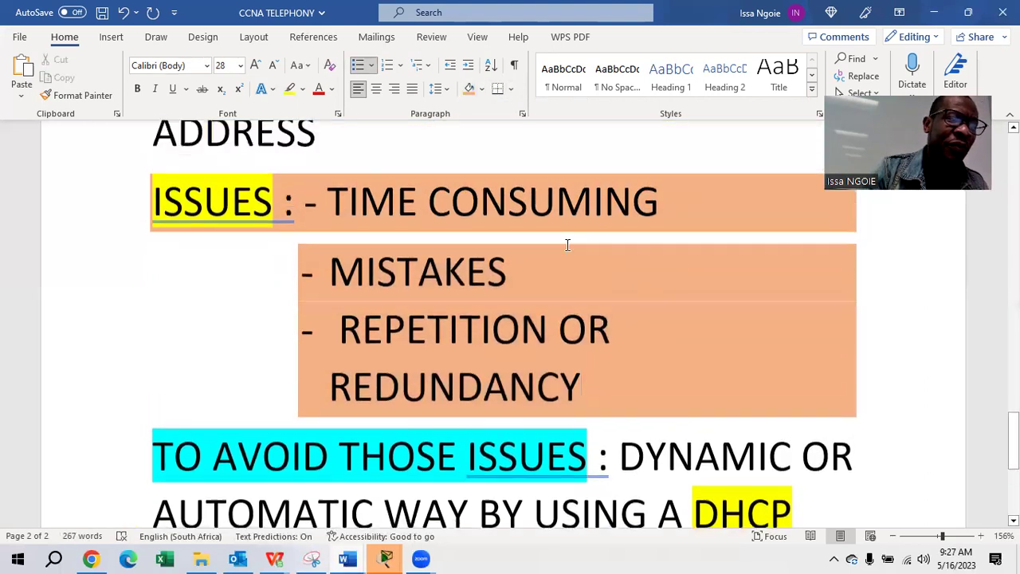
Make the words "DYNAMIC" and "AUTOMATIC" bold in the paragraph on avoiding the issues.
scroll(537, 305, down, 3)
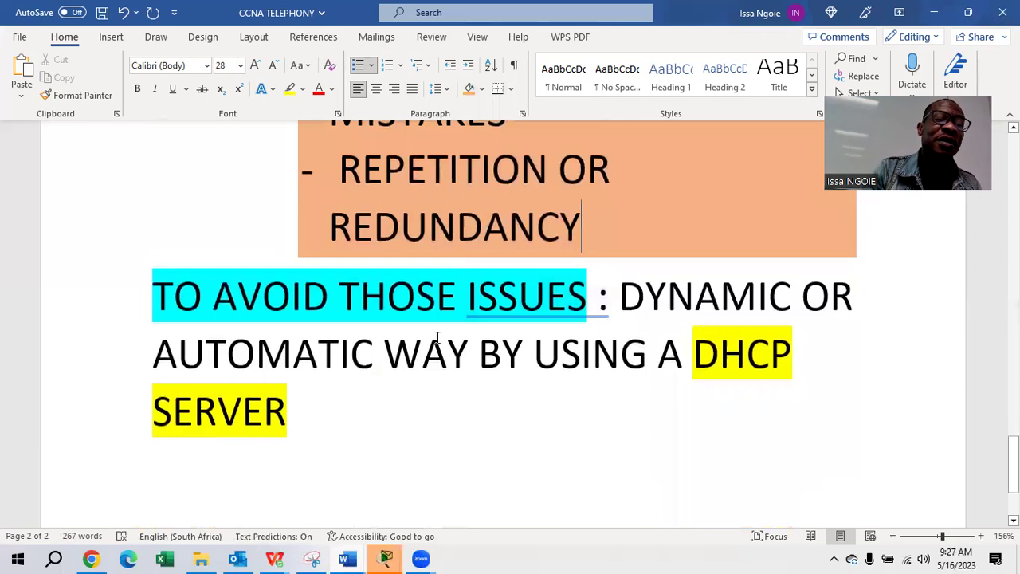
drag(795, 292, 620, 291)
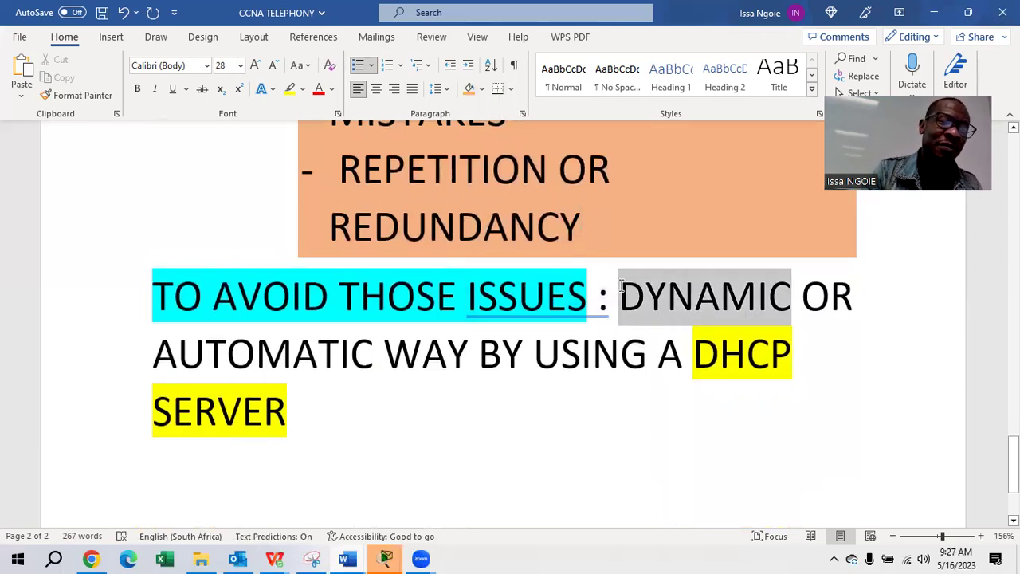
click(137, 89)
drag(437, 353, 213, 353)
click(137, 89)
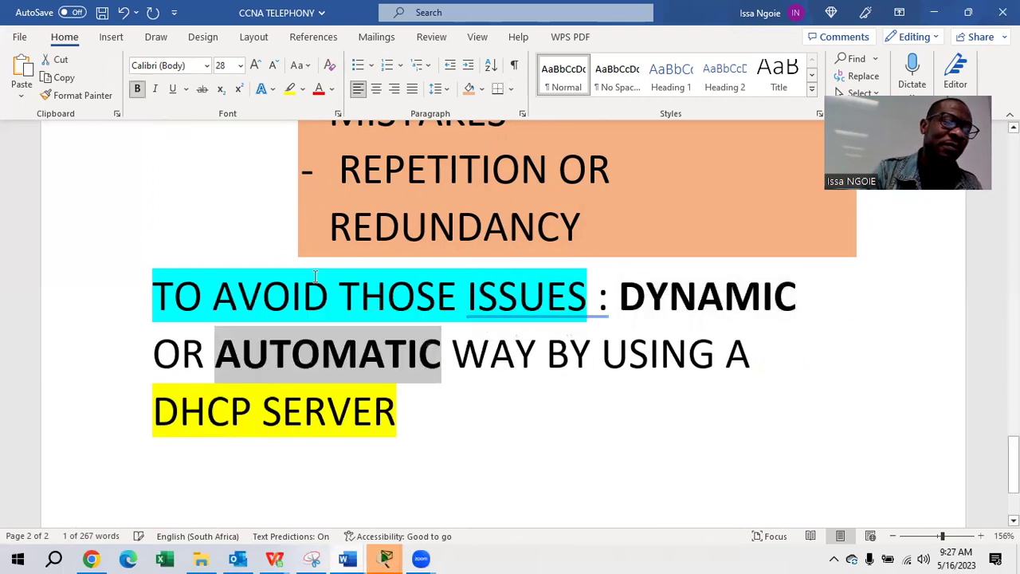
Below the paragraph on avoiding the issues, write a new paragraph: "DHCP SERVER CAN BE : A ROUTER OR A COMPUTER CALLED A SERVER".
click(421, 413)
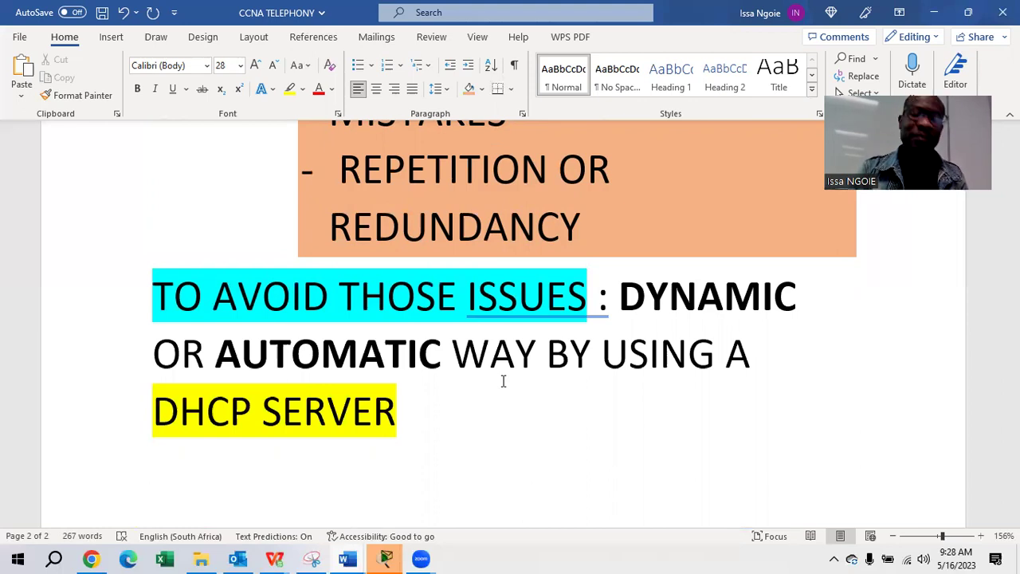
key(Return)
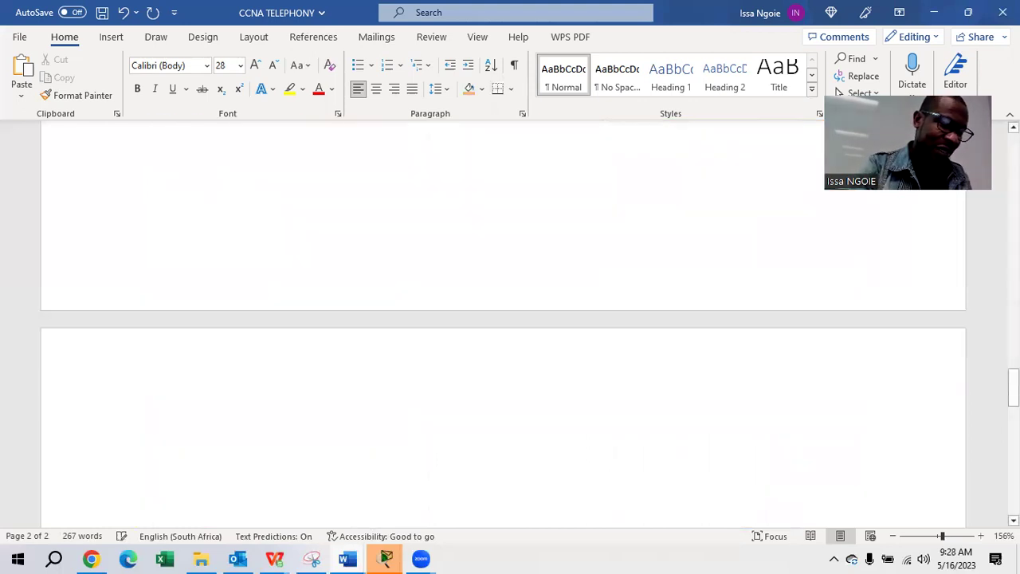
text(DHCP SER)
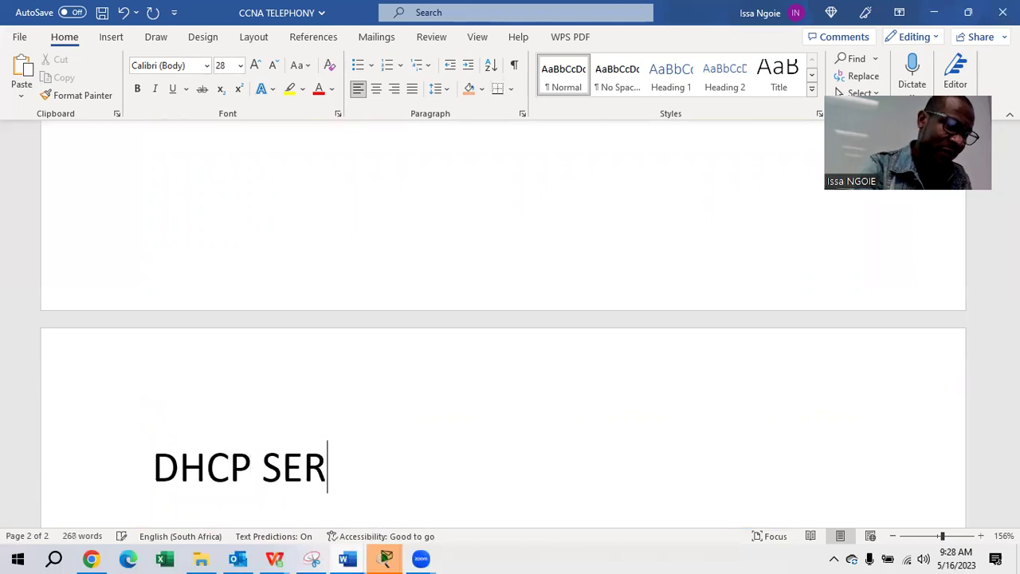
text(VER CAN BE)
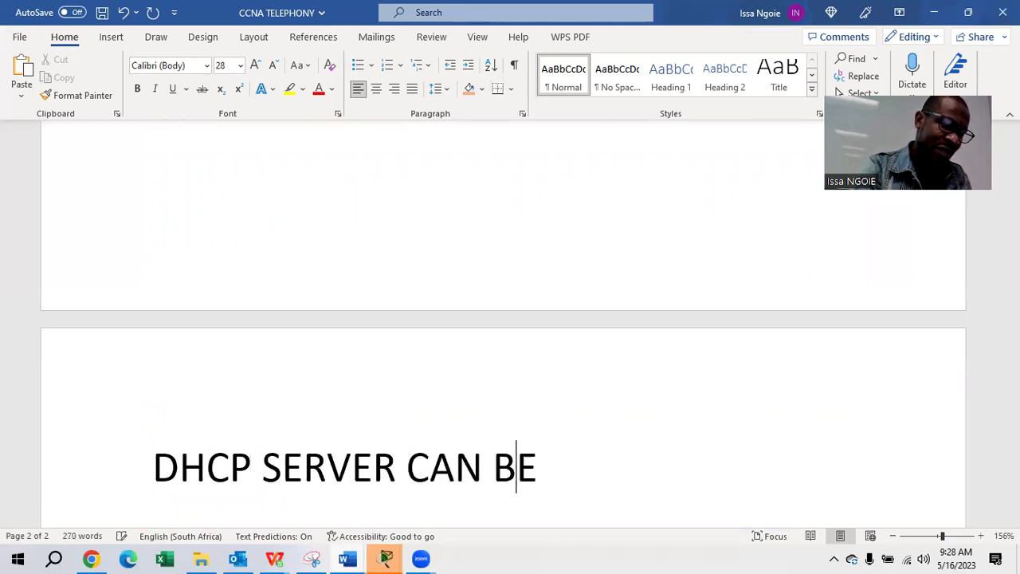
text( : A ROUTER)
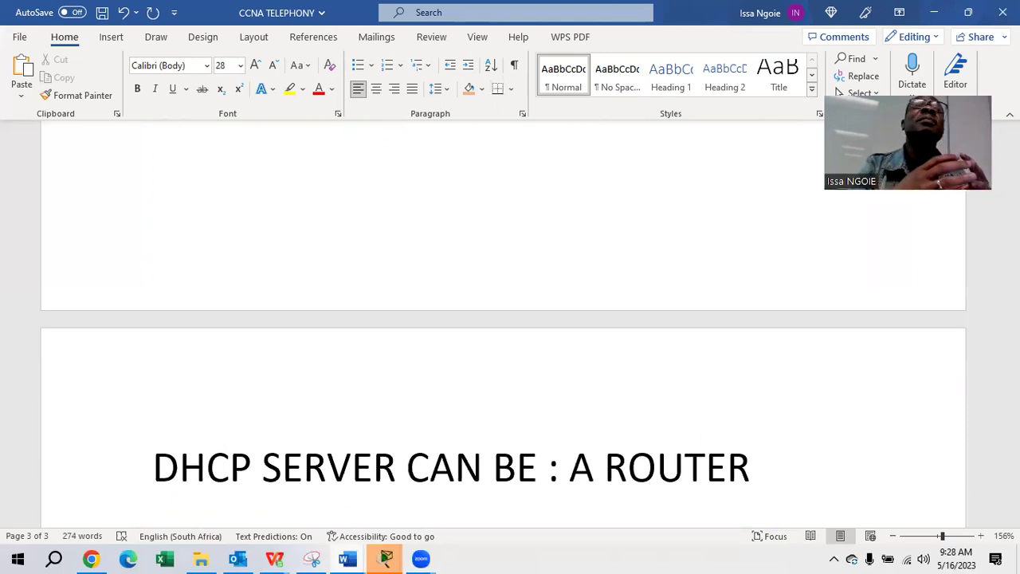
text(OR A COM)
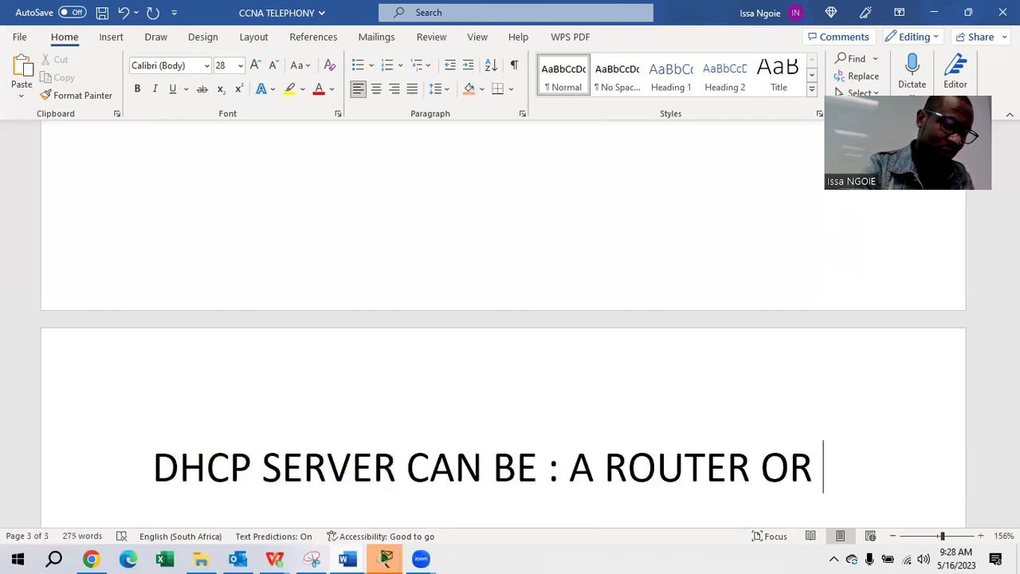
text(PUT)
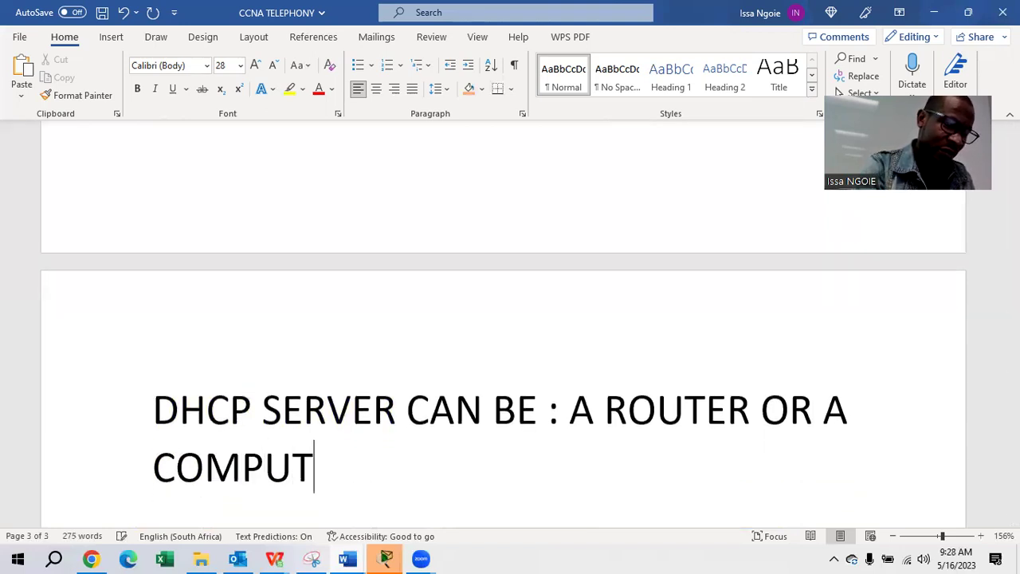
text(ER CALLED A SERVER)
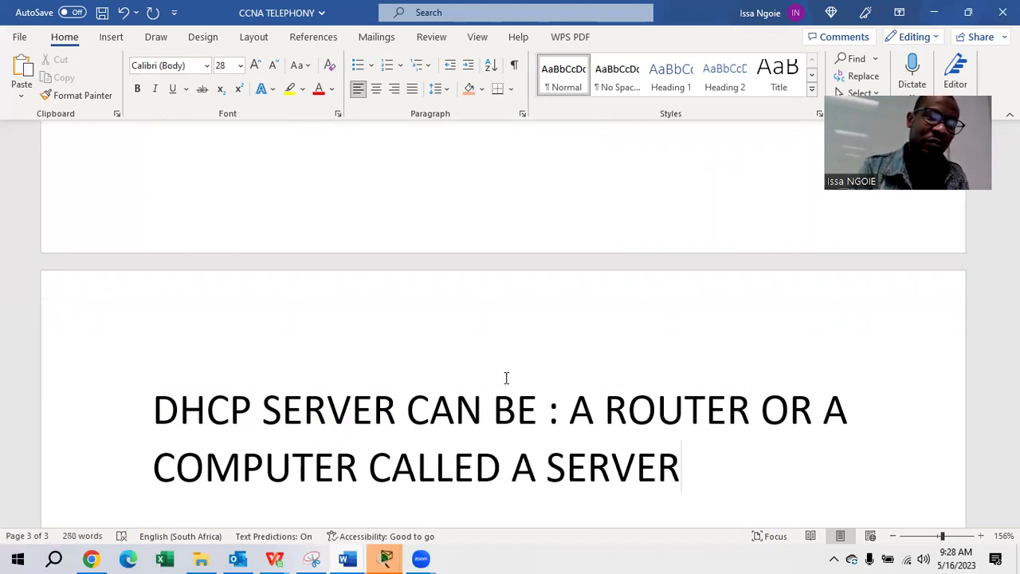
Highlight "DHCP SERVER CAN BE" in yellow and make "A ROUTER" bold in the new paragraph.
mouse_move(547, 408)
mouse_down()
mouse_move(259, 437)
mouse_move(171, 432)
mouse_up()
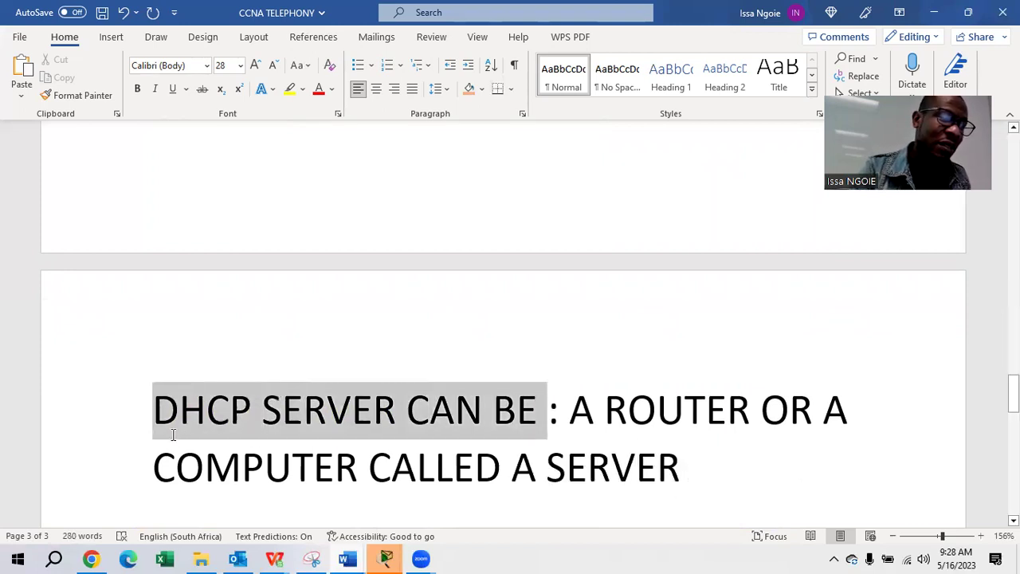
click(290, 90)
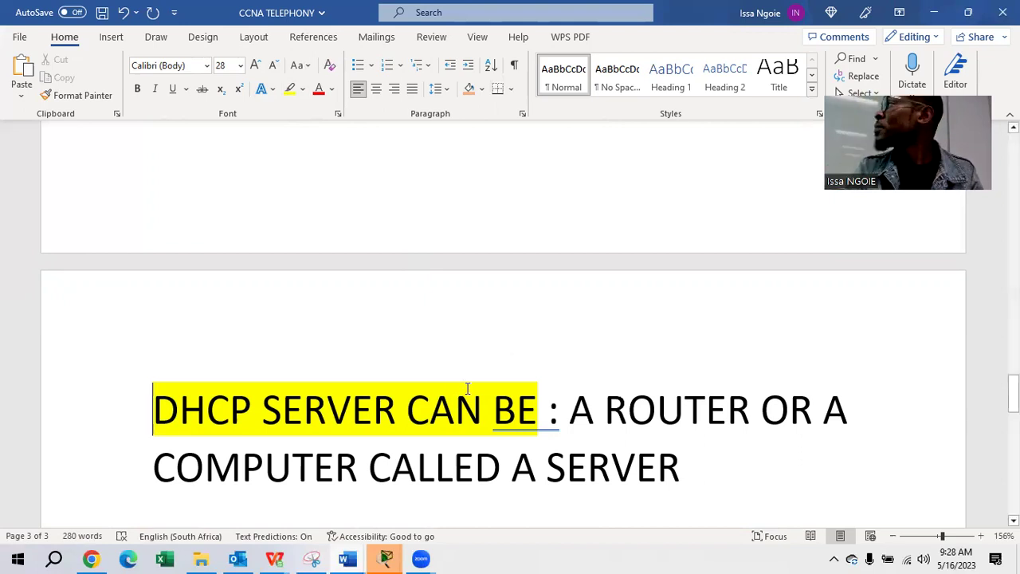
drag(760, 407, 570, 421)
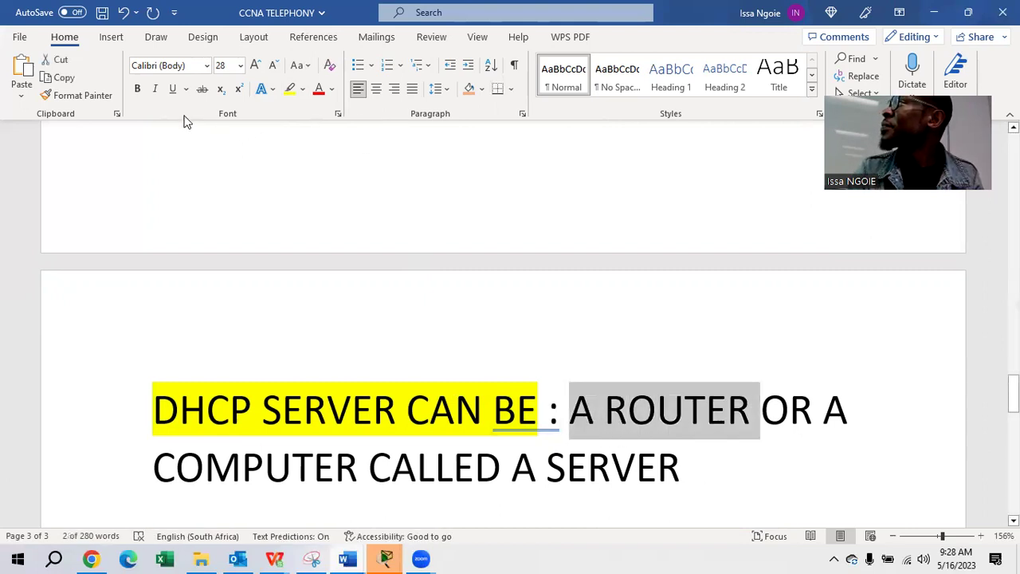
click(138, 89)
click(712, 453)
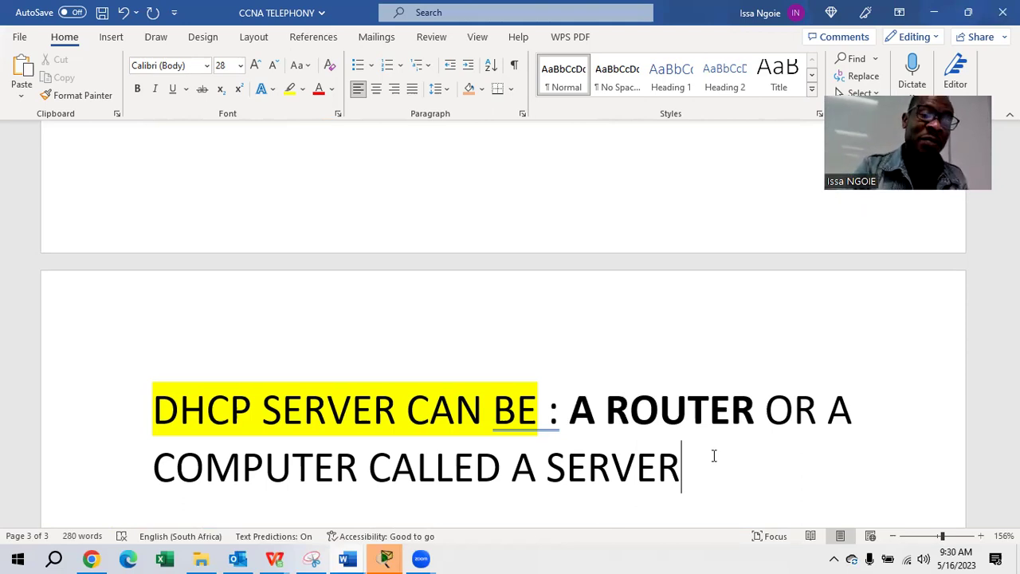
Make the words "A COMPUTER" and "A SERVER" bold in the paragraph on what a DHCP server can be.
drag(351, 464, 829, 406)
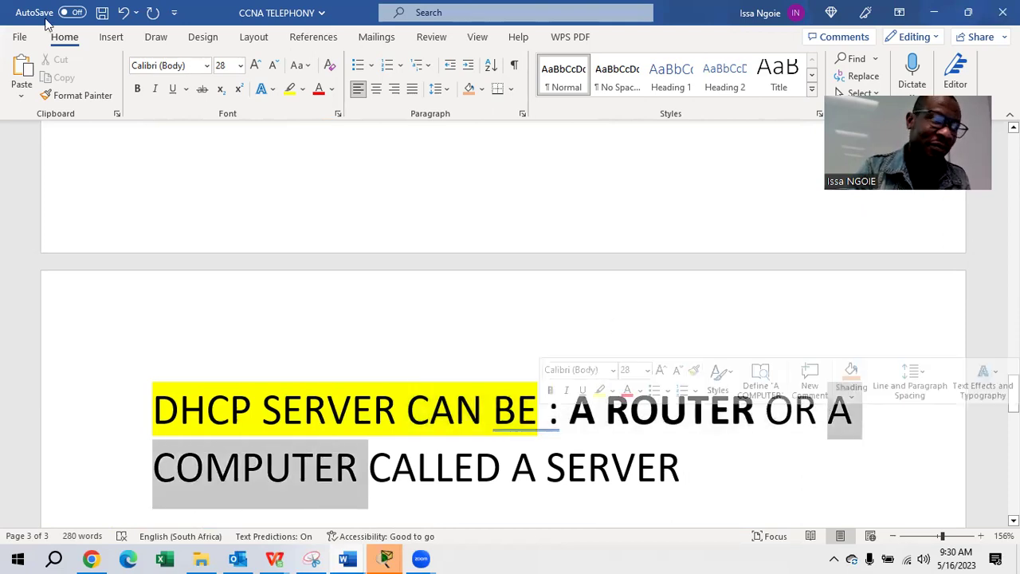
click(137, 89)
drag(688, 468, 515, 468)
click(137, 89)
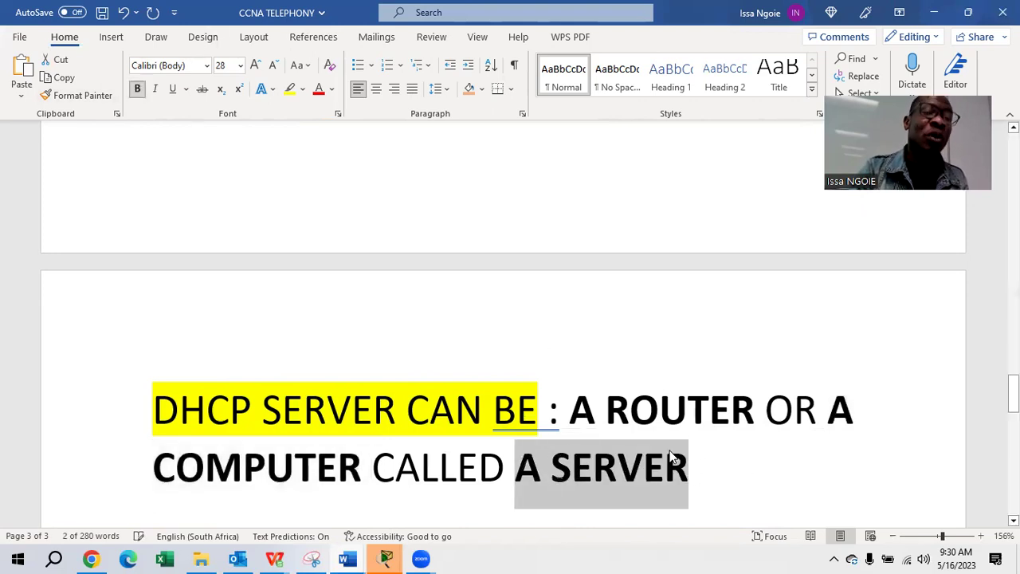
click(668, 462)
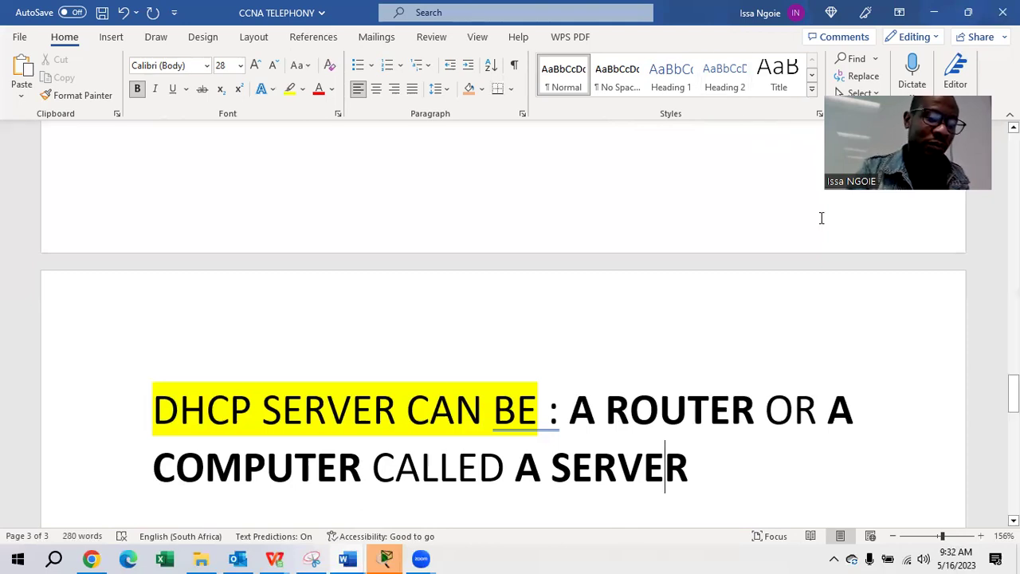
Add the bold heading line "SOME DEVICES REQUIRED STATIC IP :" below the DHCP server paragraph, separated by a blank line.
click(702, 460)
key(Return)
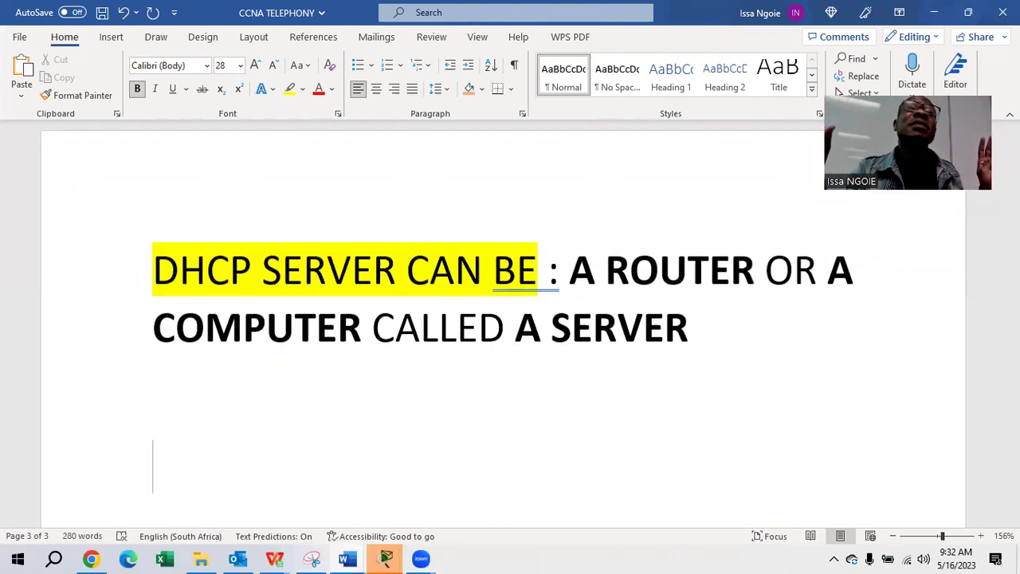
text(SOME DE)
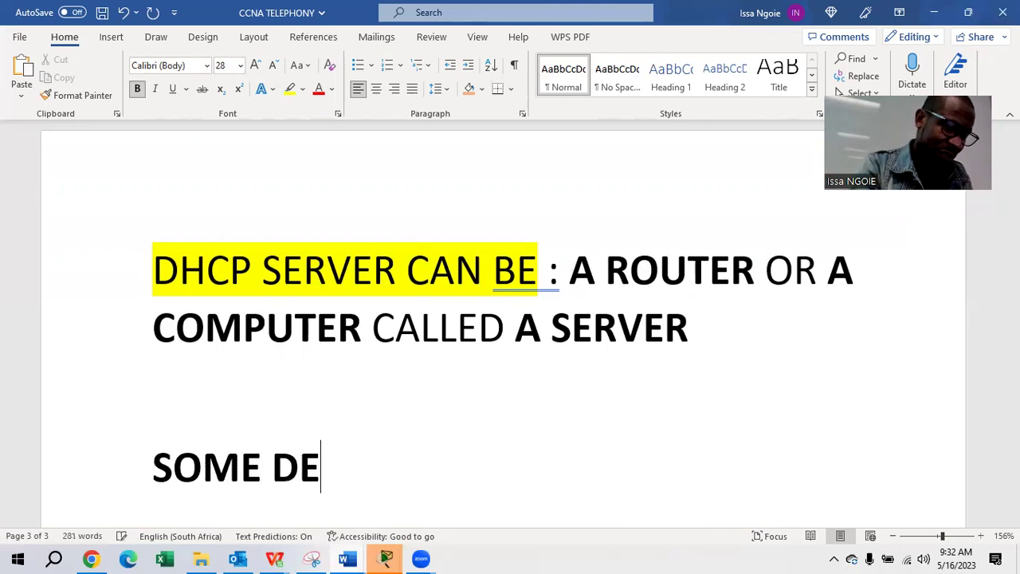
text(VICES RE)
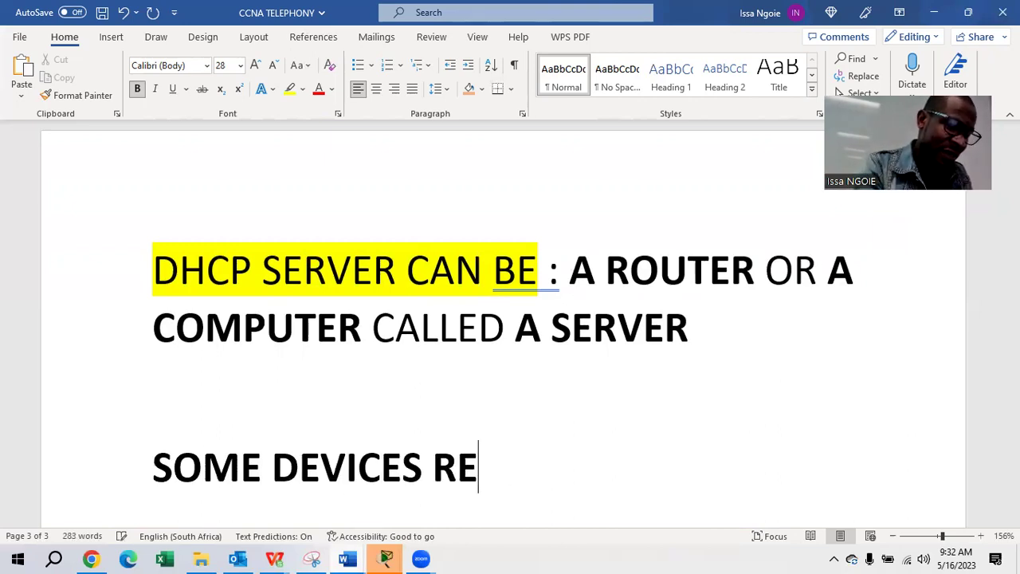
text(QUIRED STATIC )
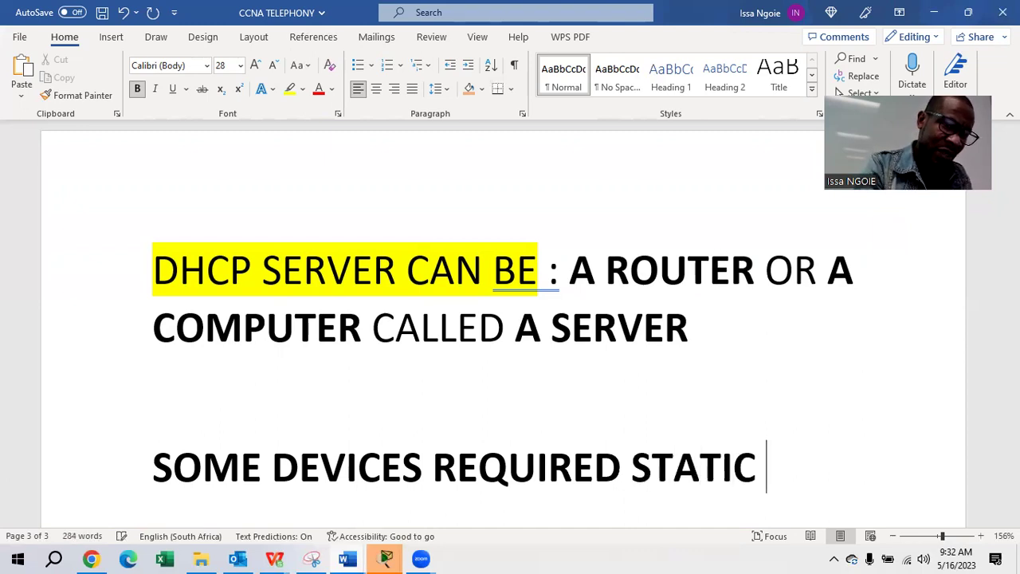
text(IP :)
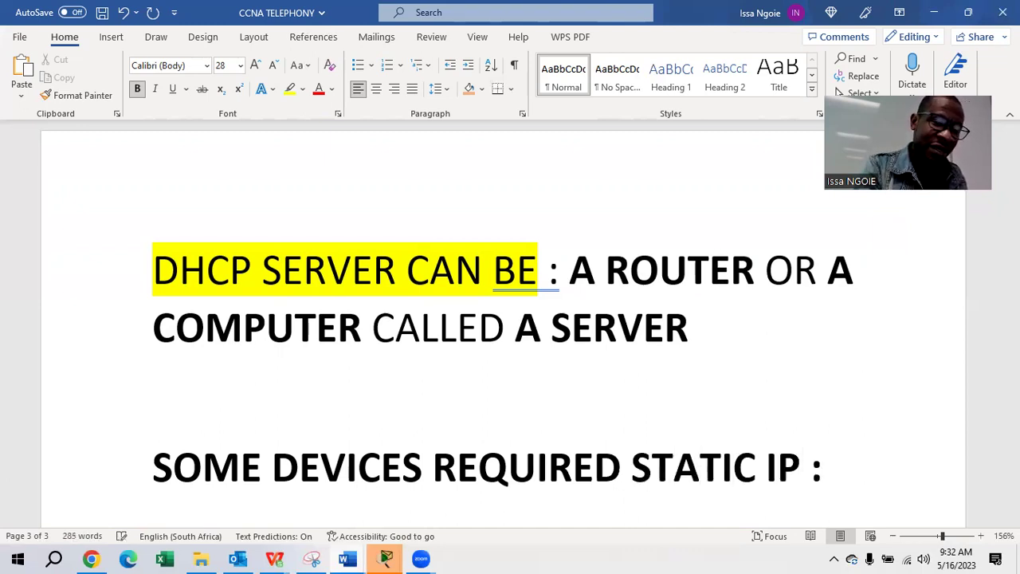
Highlight the whole line "SOME DEVICES REQUIRED STATIC IP :" in turquoise.
drag(861, 462, 222, 419)
click(303, 89)
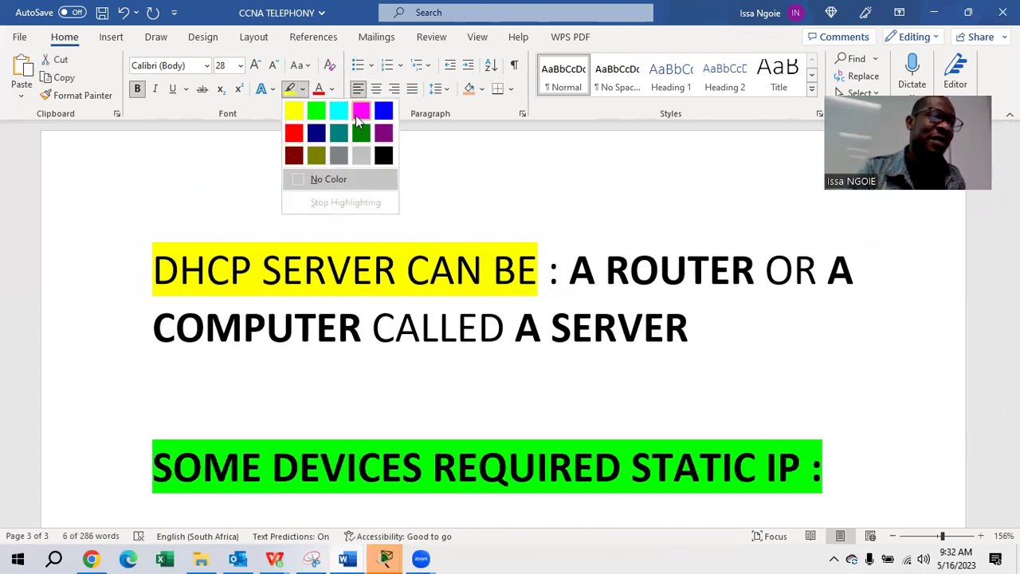
click(344, 118)
click(837, 467)
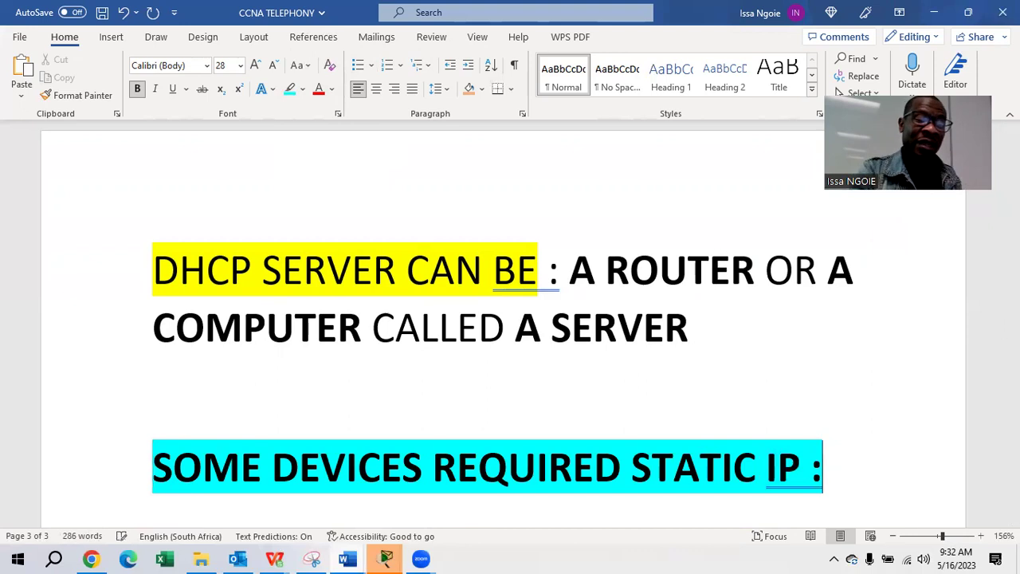
Start a dashed list below the static IP heading with "PRINTERS" as its first item.
key(Return)
key(Return)
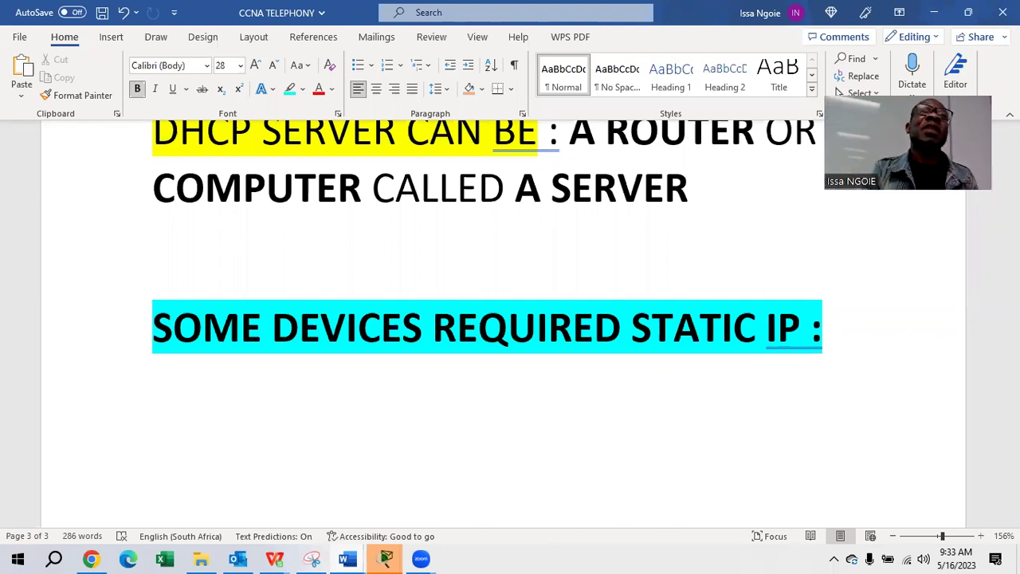
text(- A)
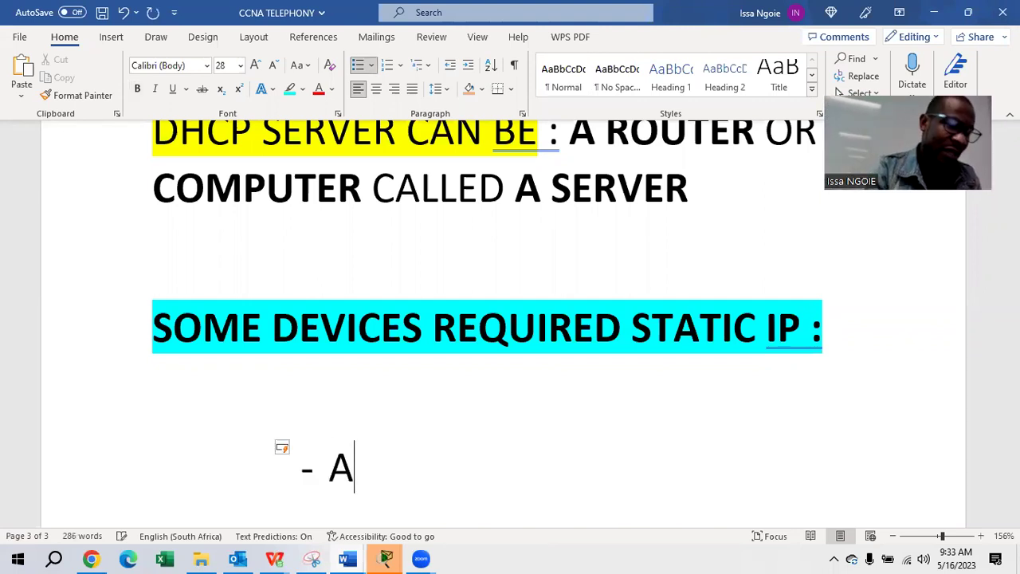
key(BackSpace)
text(PRINTERS)
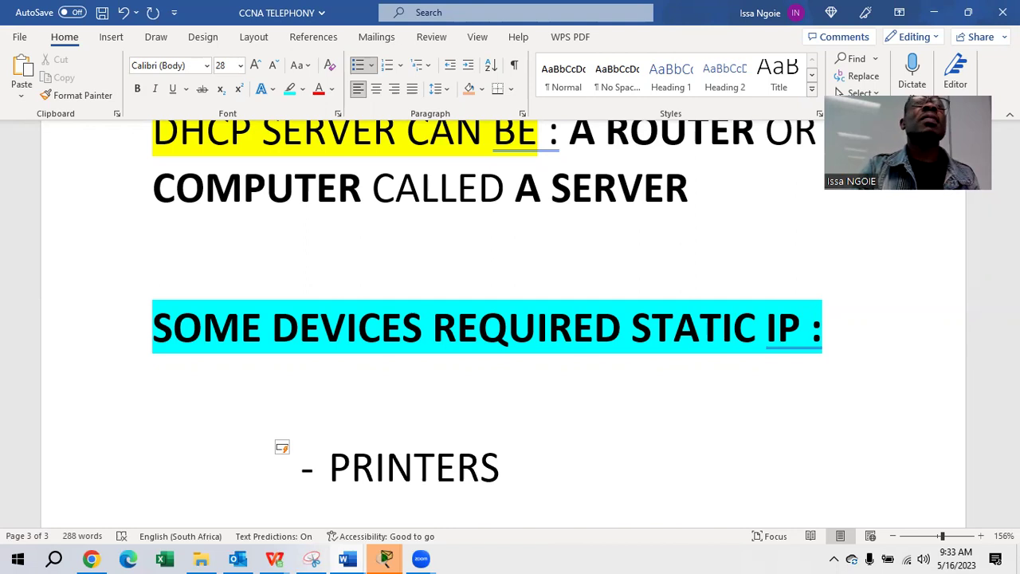
Add "IP CAMERAS" as the second item of the list of devices needing static IP.
key(Return)
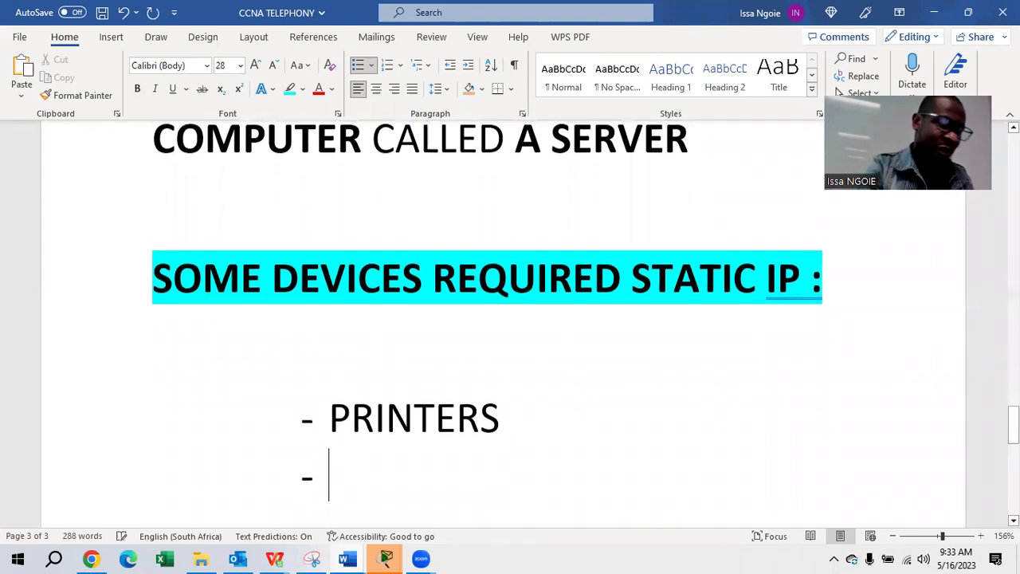
text(CAMERAA)
key(BackSpace)
text(S)
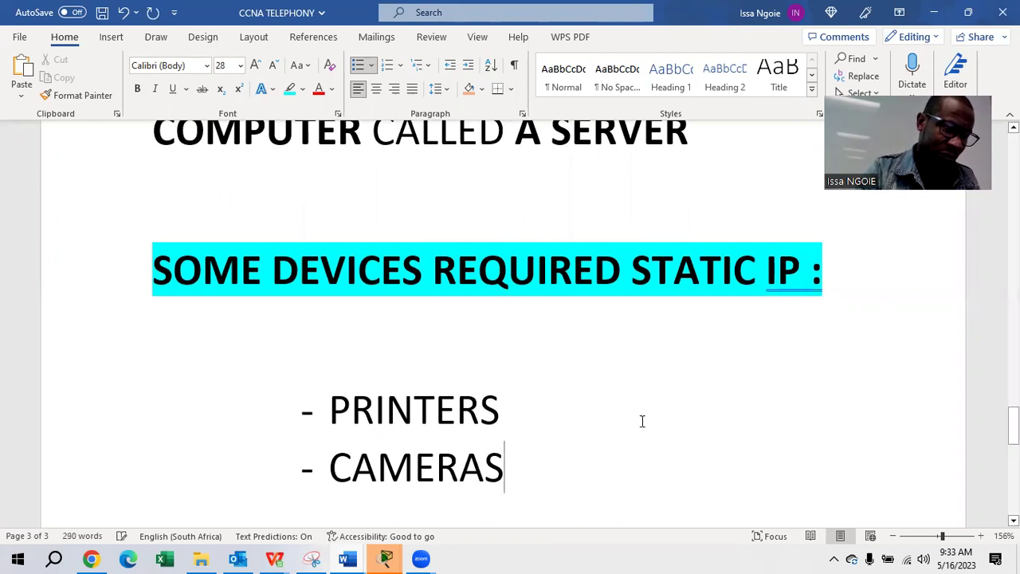
click(318, 469)
text(IP)
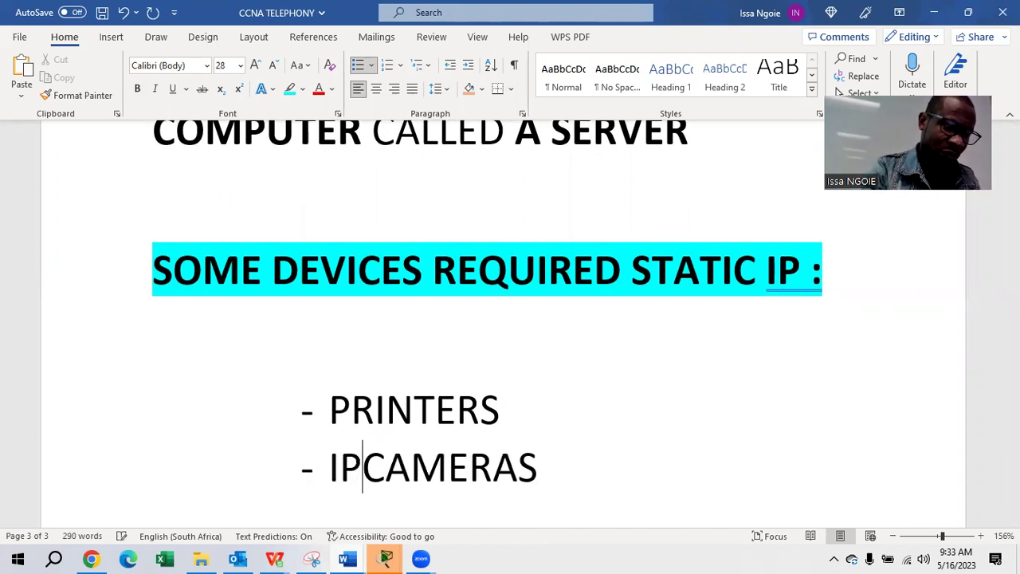
click(565, 474)
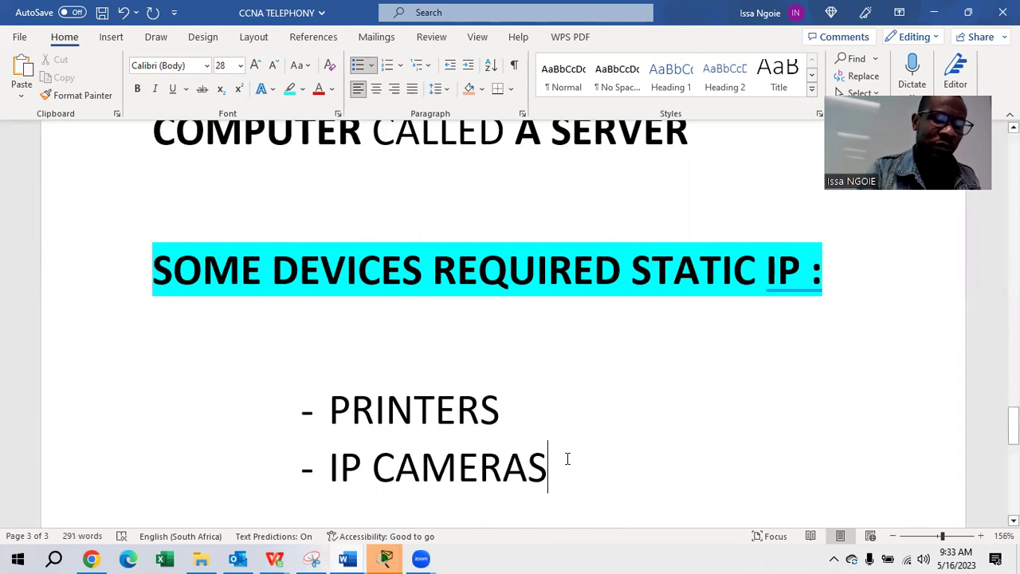
Add "SERVERS" as the third item of the device list and start a new empty item after it.
key(Return)
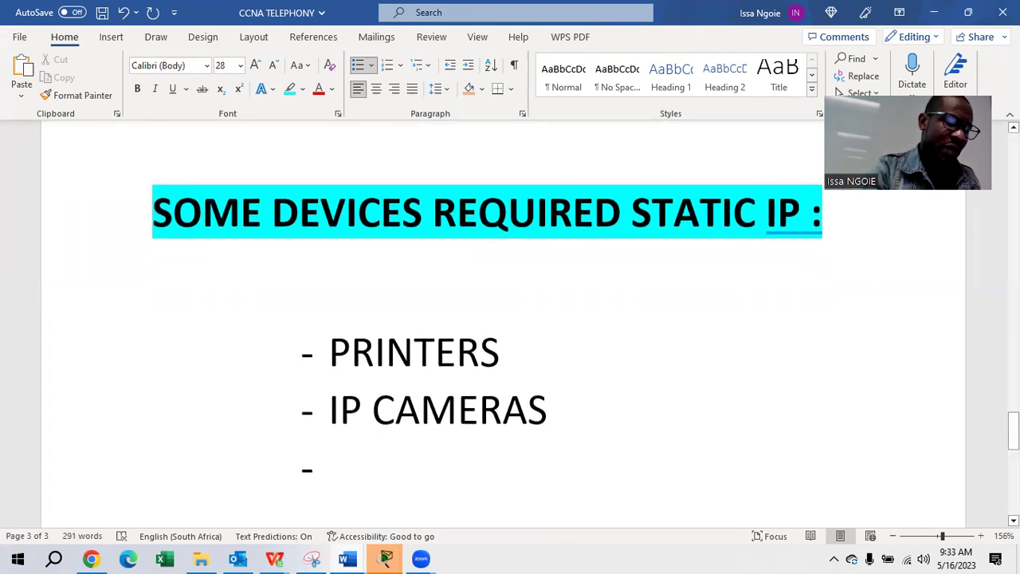
text(SERE)
key(BackSpace)
text(VERS)
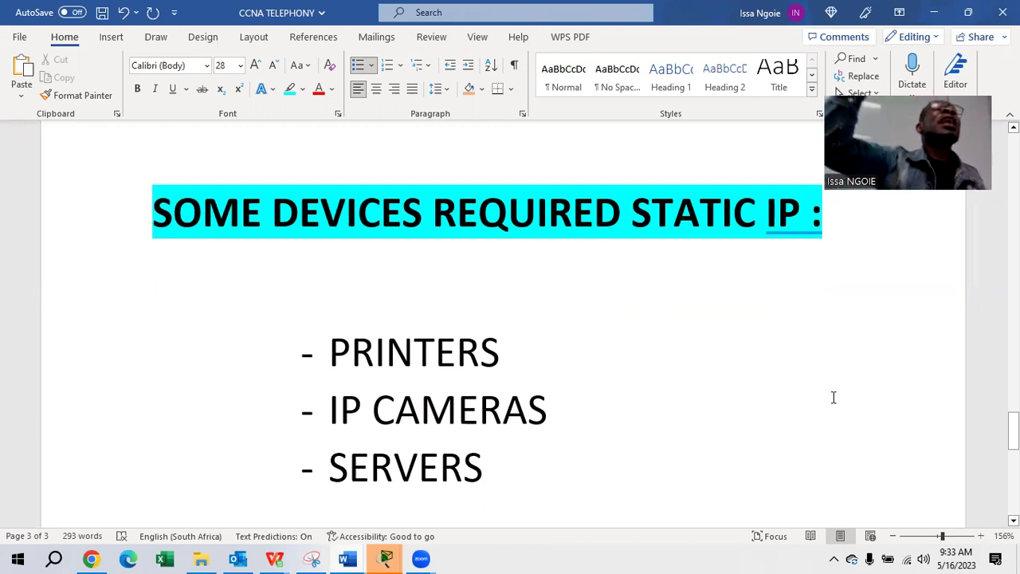
key(Return)
text(WHY)
key(BackSpace)
key(BackSpace)
key(BackSpace)
key(BackSpace)
key(BackSpace)
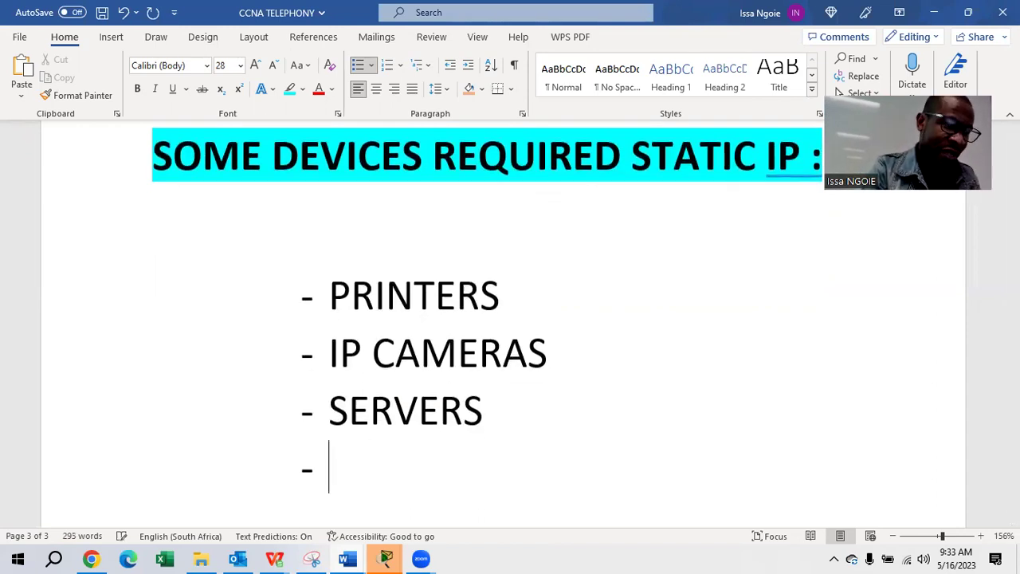
End the device list and write "WHY ?" below it, highlighted in yellow.
key(Return)
text(WHY ?)
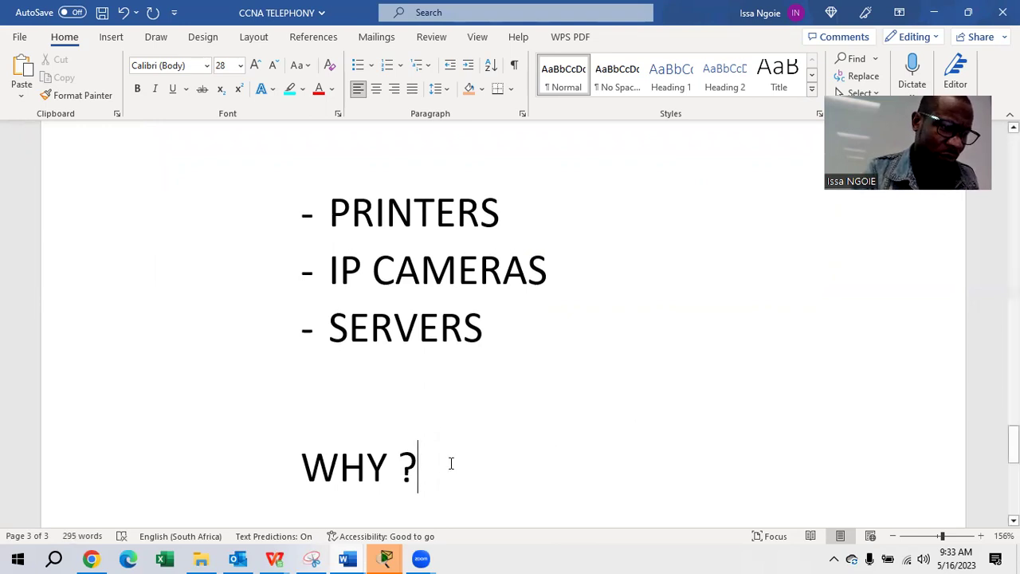
drag(449, 463, 287, 472)
click(302, 88)
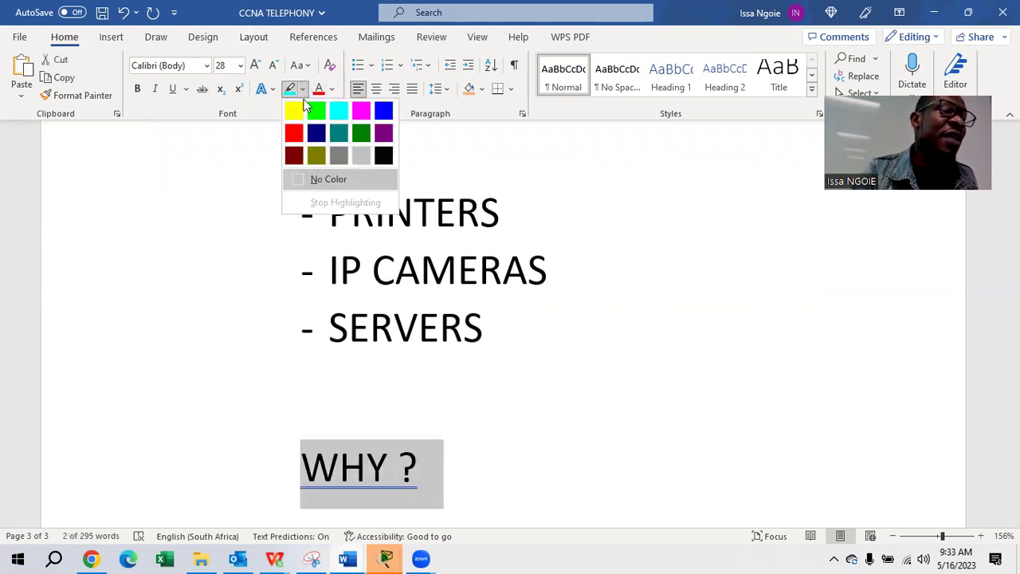
click(294, 110)
click(517, 483)
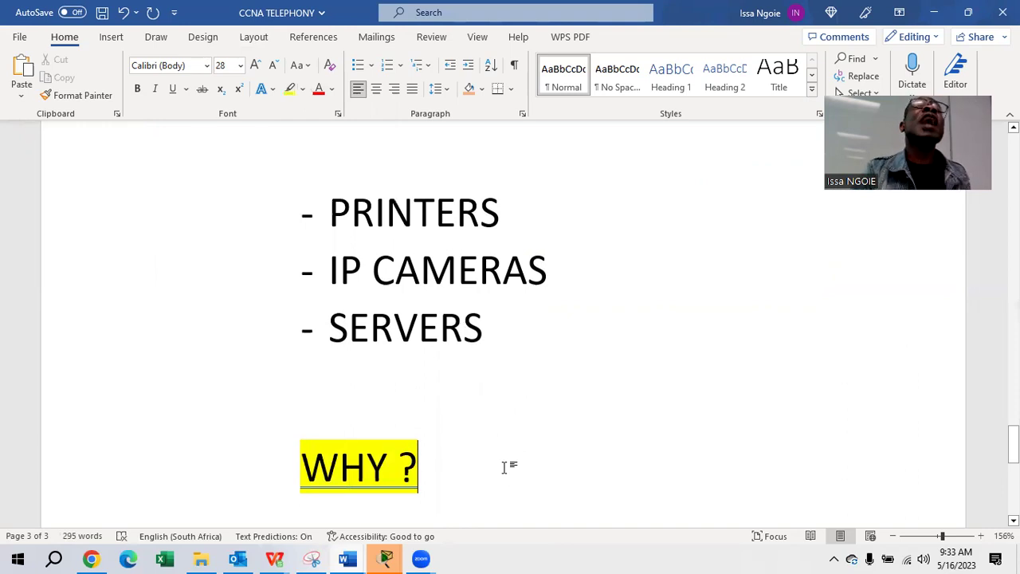
scroll(474, 338, up, 2)
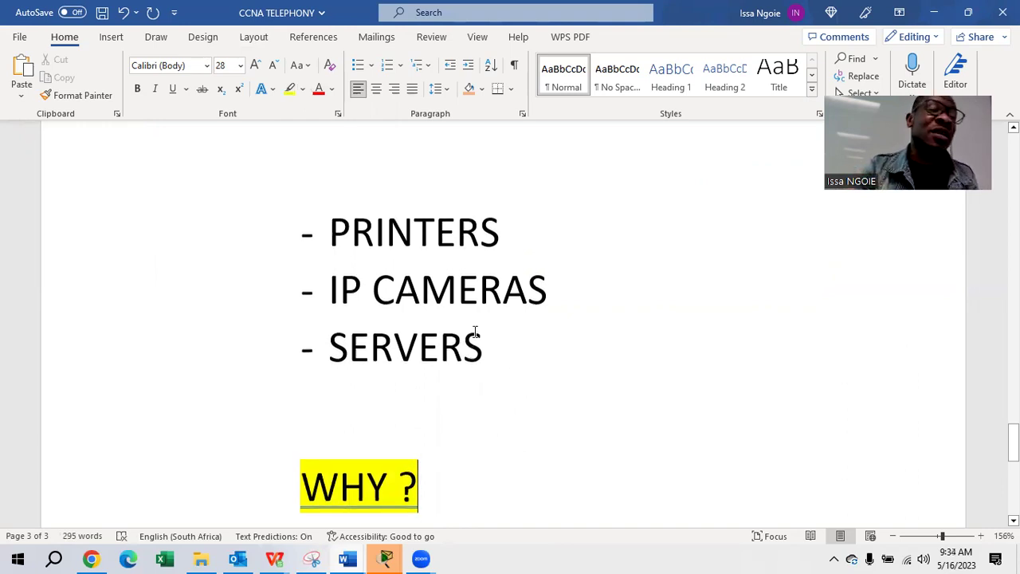
scroll(478, 329, down, 1)
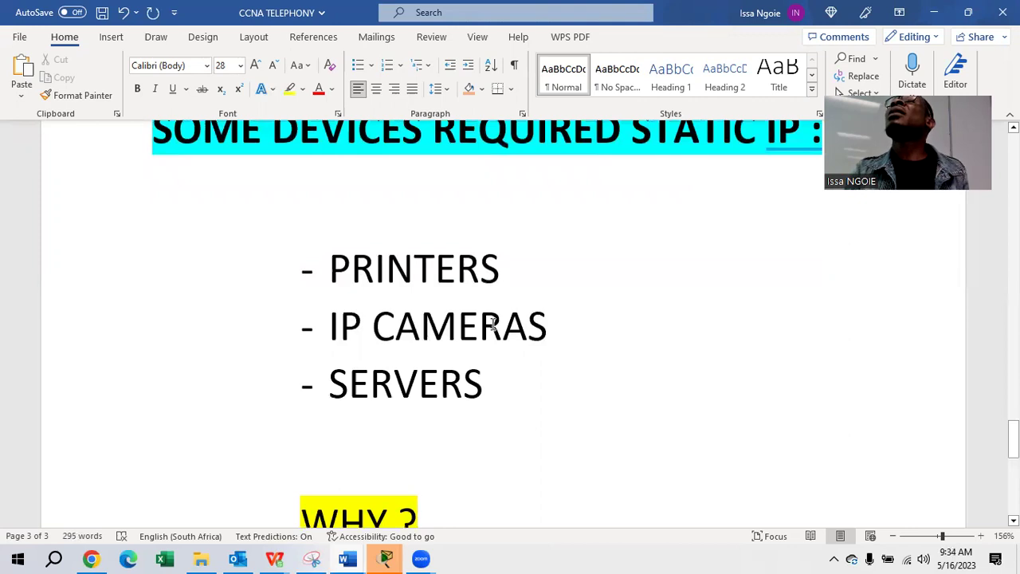
scroll(494, 323, up, 1)
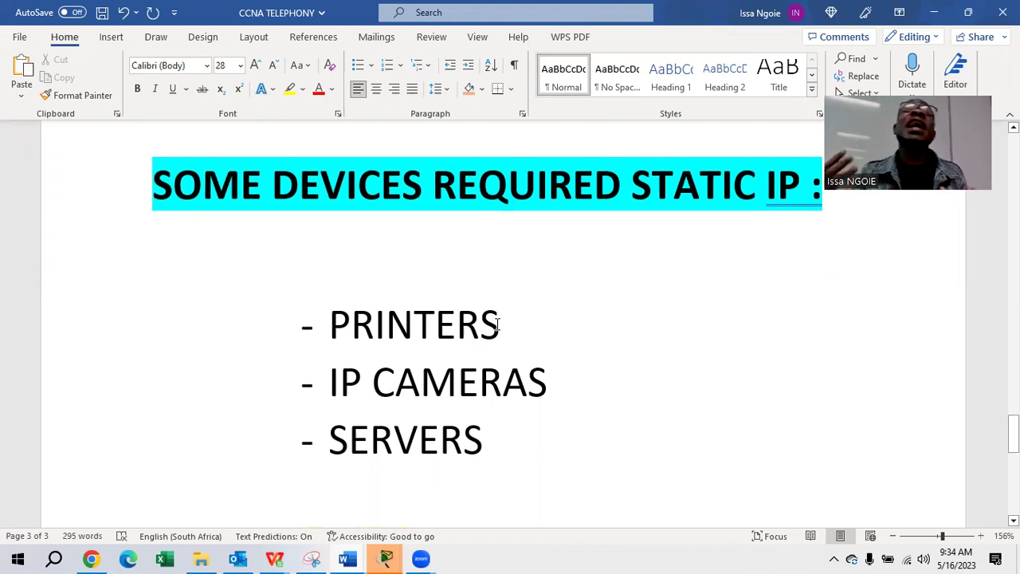
scroll(547, 314, down, 4)
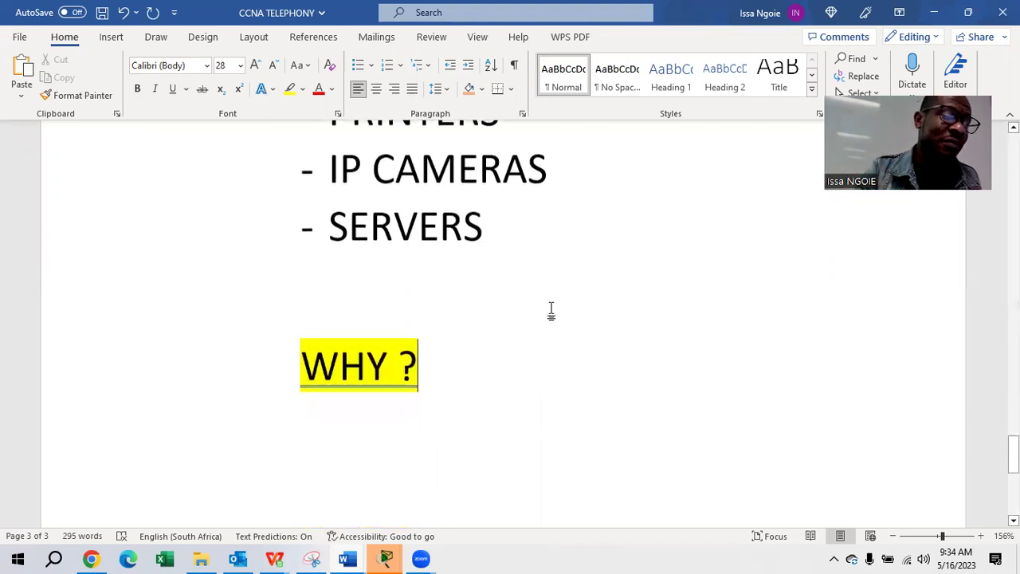
Start the explanation two lines below "WHY ?" with the text "STATIC IP CANNOT CHANGE WHEN REBOOTING".
scroll(551, 311, down, 1)
key(Return)
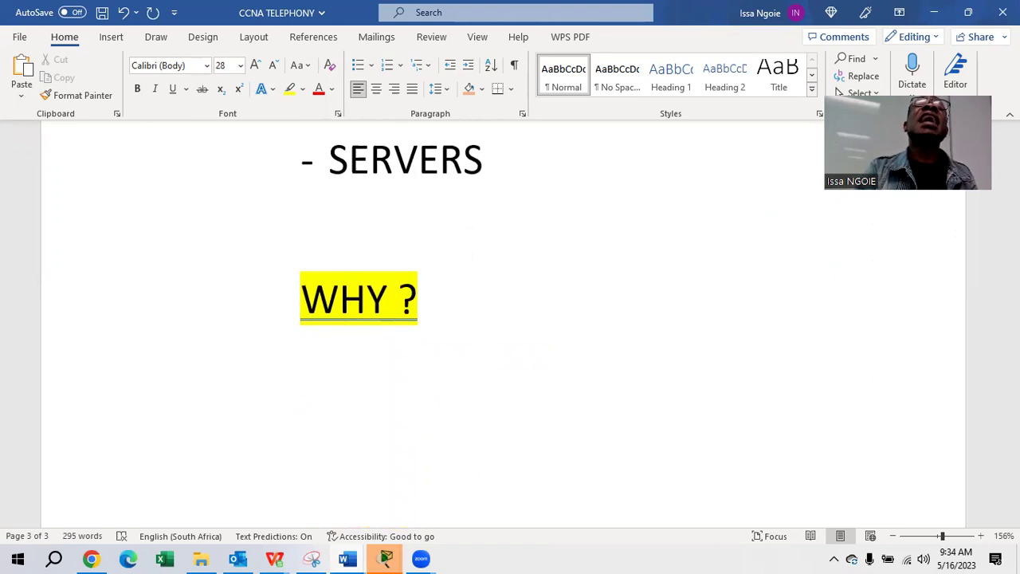
key(Return)
text(STATIC IP CANNO)
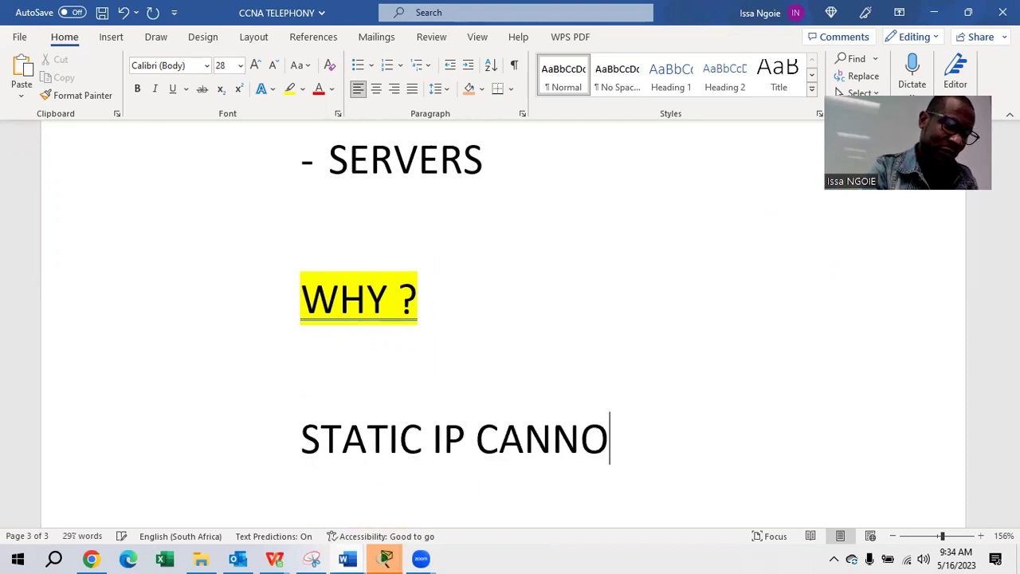
text(T CHANGE)
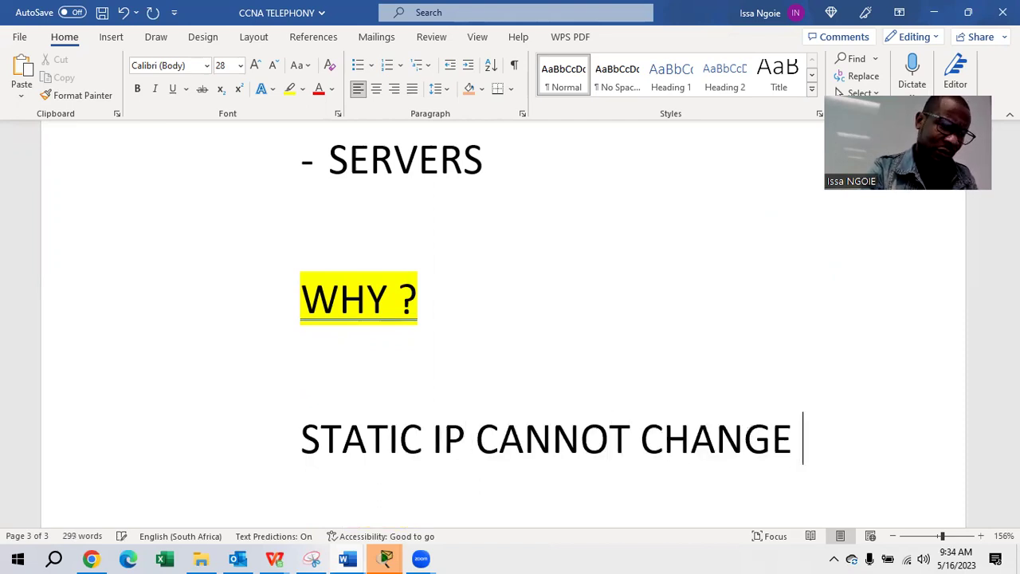
text(WHEN)
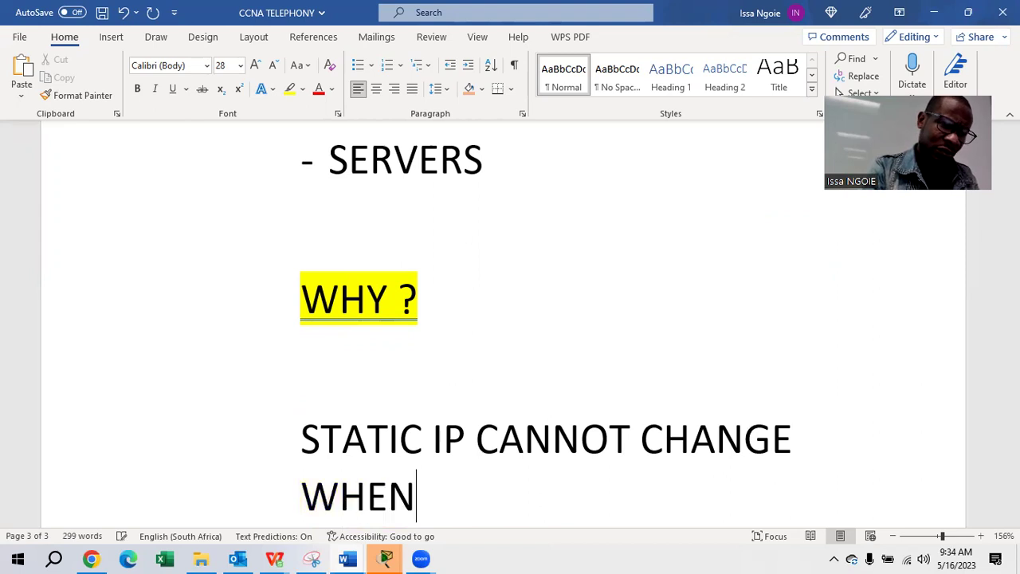
text( REBOOTING )
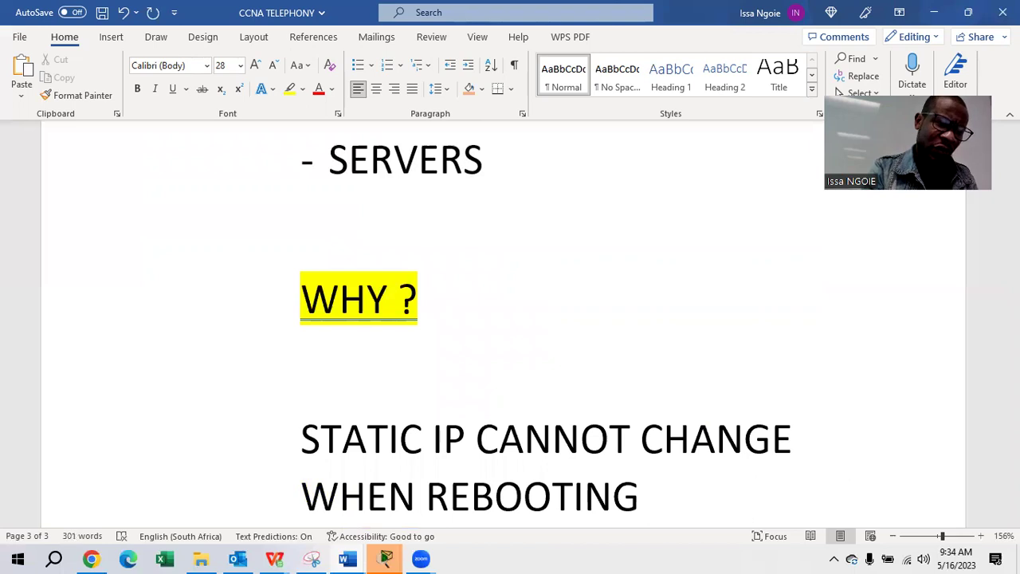
Complete the explanation sentence with "A DHCP SERVER".
text(A SER)
key(BackSpace)
key(BackSpace)
key(BackSpace)
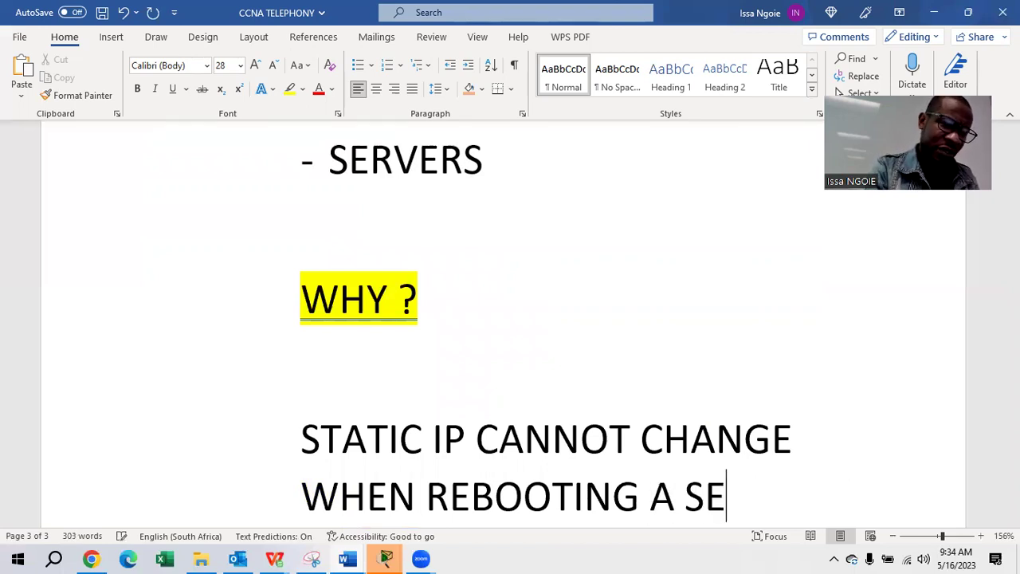
text(DHCP SERVER)
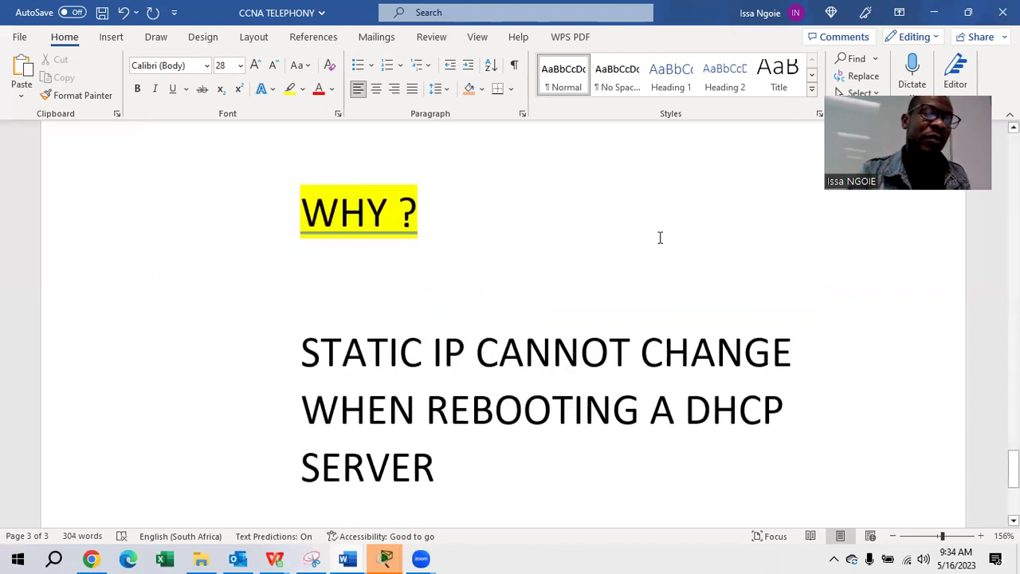
Highlight the words "STATIC IP" at the start of the explanation in turquoise.
drag(469, 351, 301, 366)
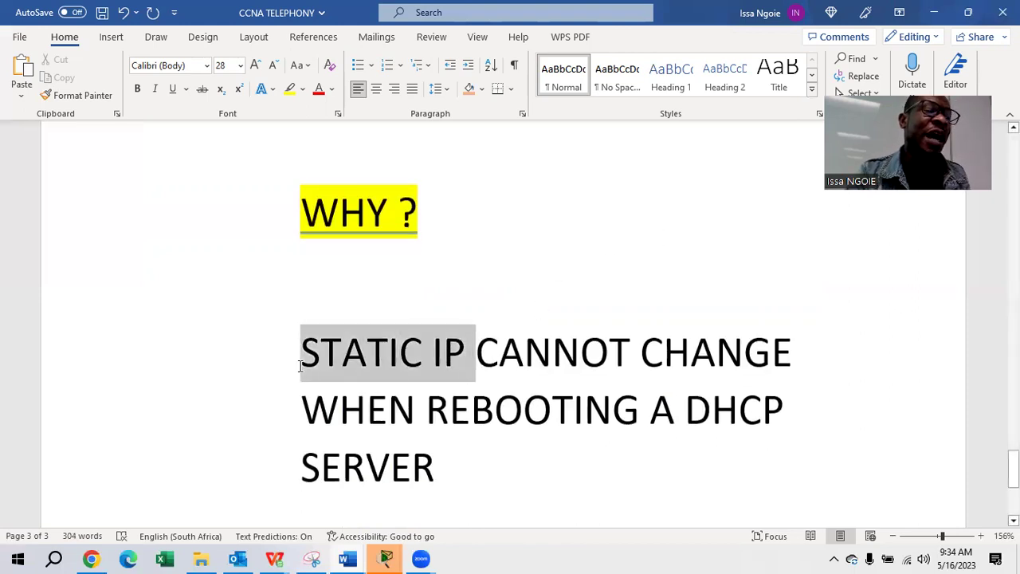
click(303, 89)
click(342, 110)
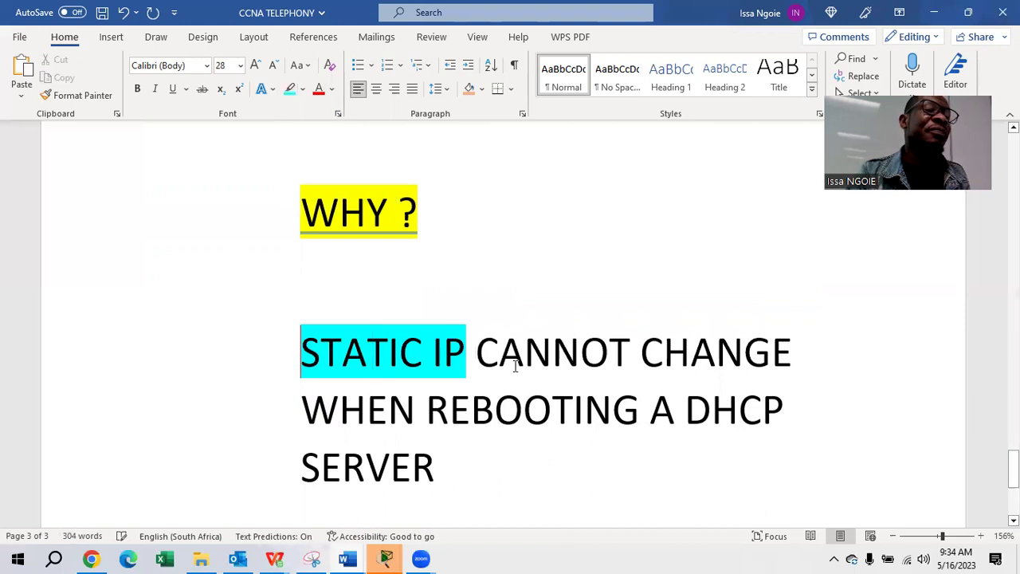
click(518, 359)
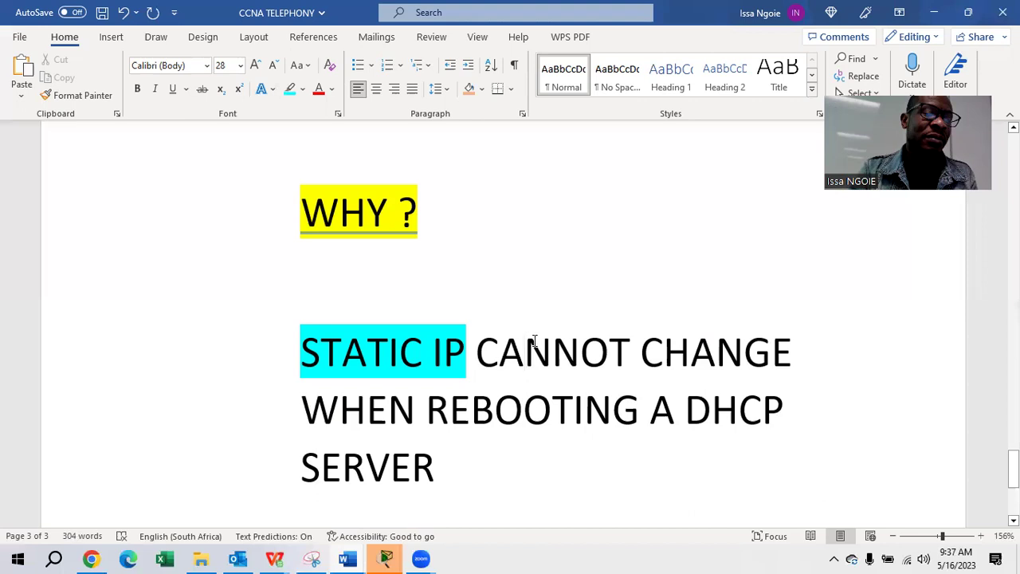
Add two new lines below the explanation about static IP.
scroll(518, 335, down, 2)
key(Return)
key(Return)
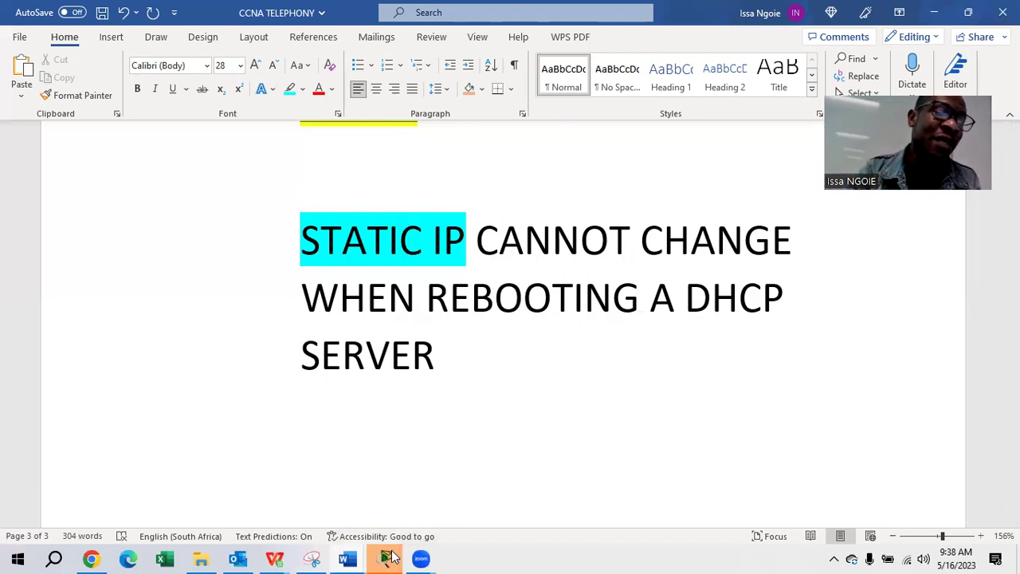
Switch to Cisco Packet Tracer, dismiss its login windows and bring up the empty logical workspace.
mouse_move(386, 558)
click(247, 495)
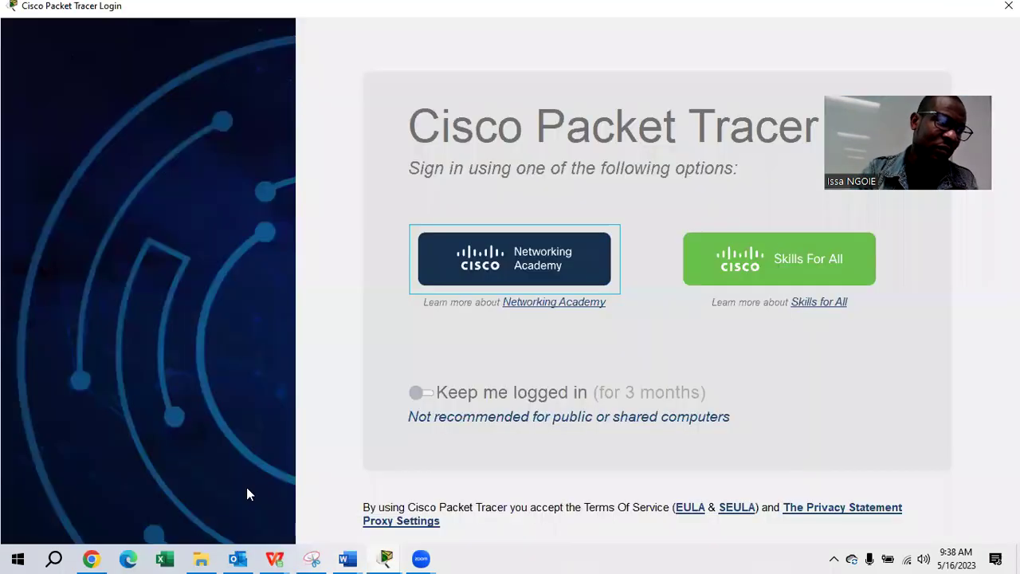
click(446, 492)
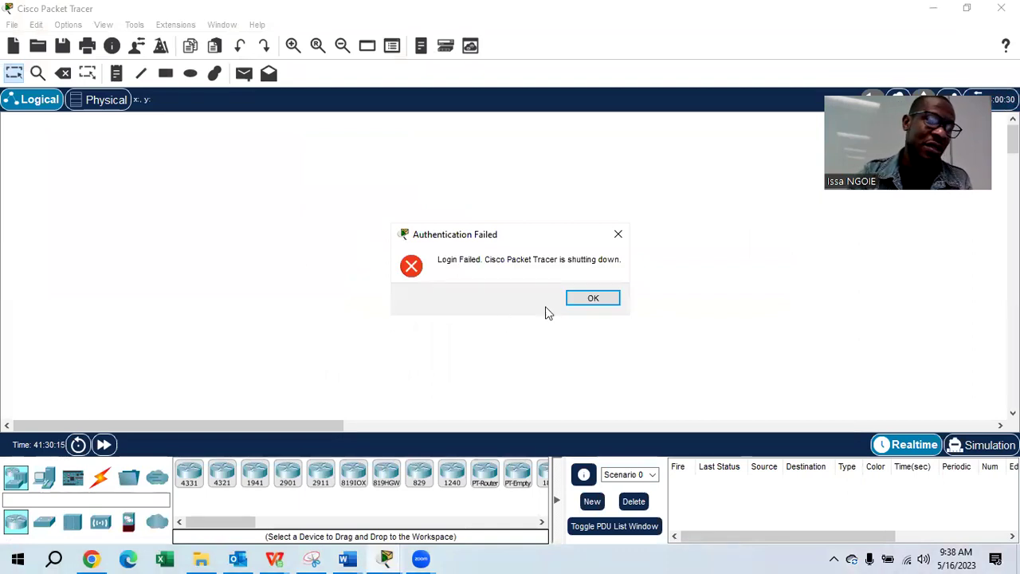
click(593, 298)
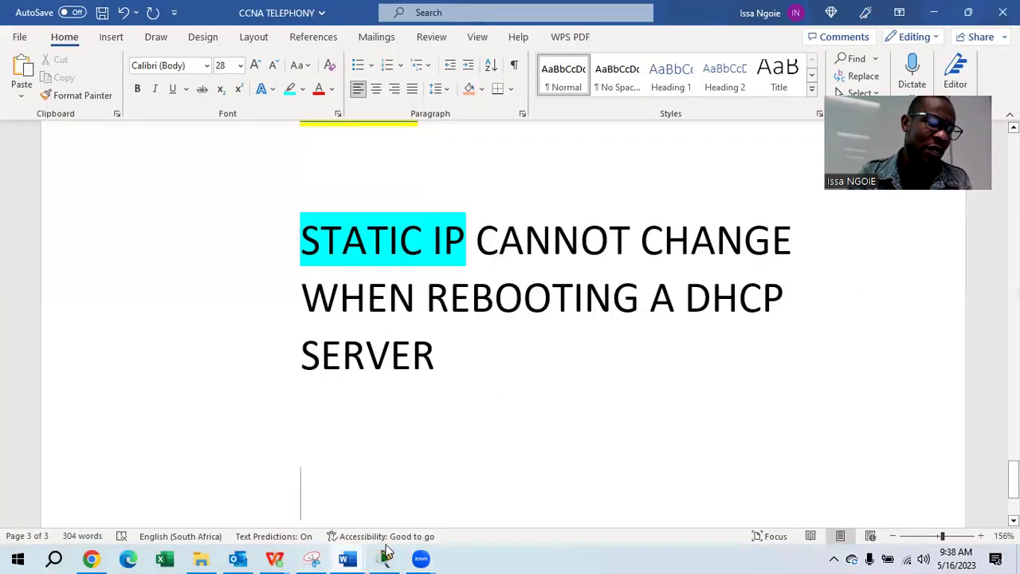
click(397, 558)
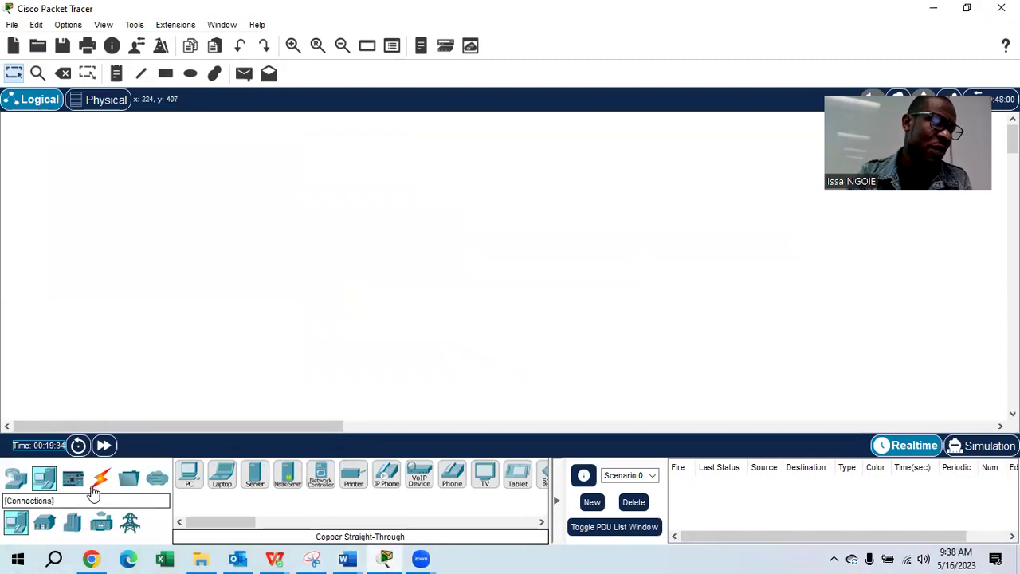
Place a laptop and two PCs in the workspace, with the PCs side by side below the laptop.
drag(189, 474, 310, 378)
click(223, 475)
click(75, 251)
drag(164, 315, 115, 342)
drag(389, 327, 234, 343)
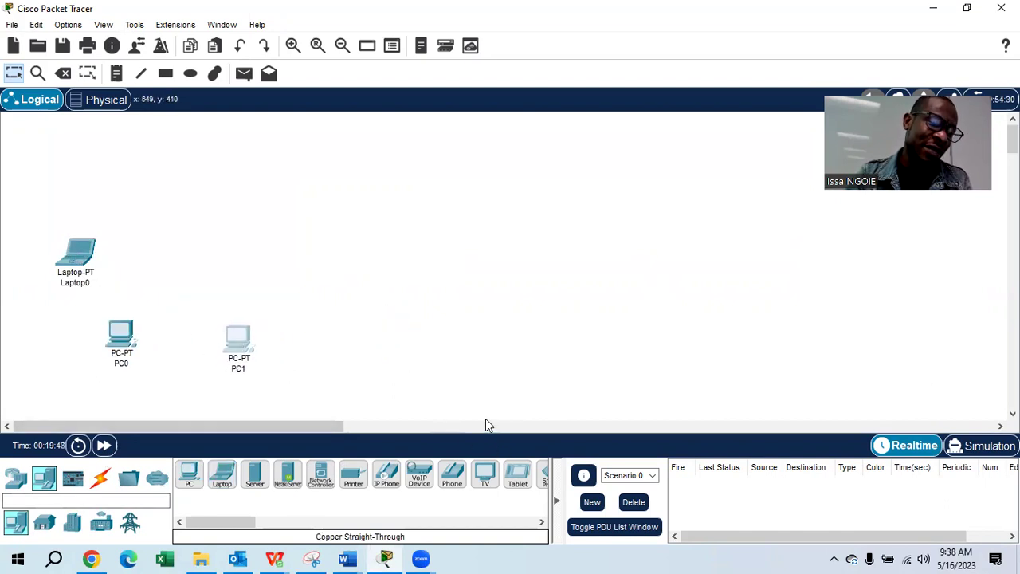
Add a tablet and a TV to the right of the two PCs.
click(517, 476)
click(401, 339)
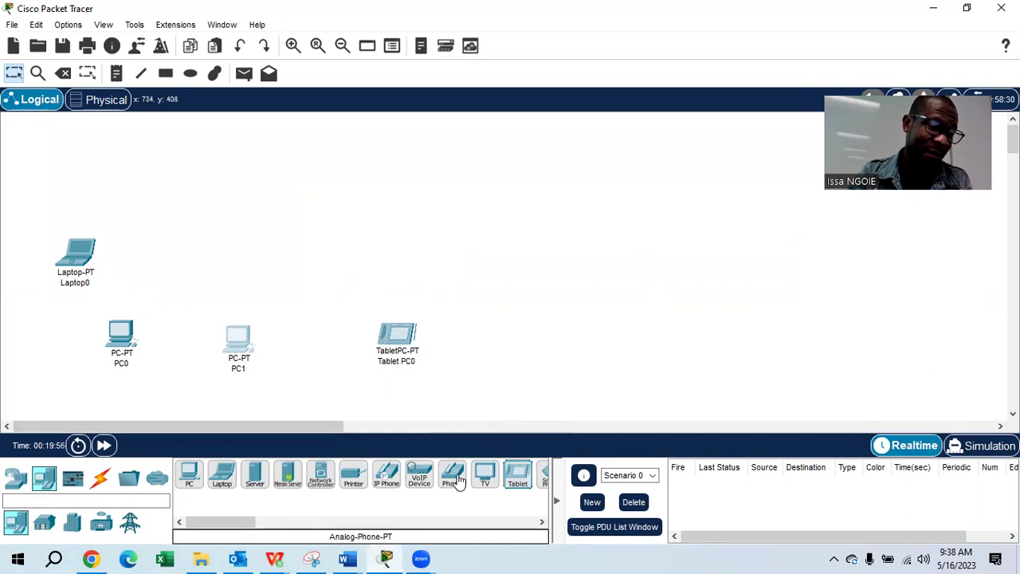
drag(246, 524, 270, 522)
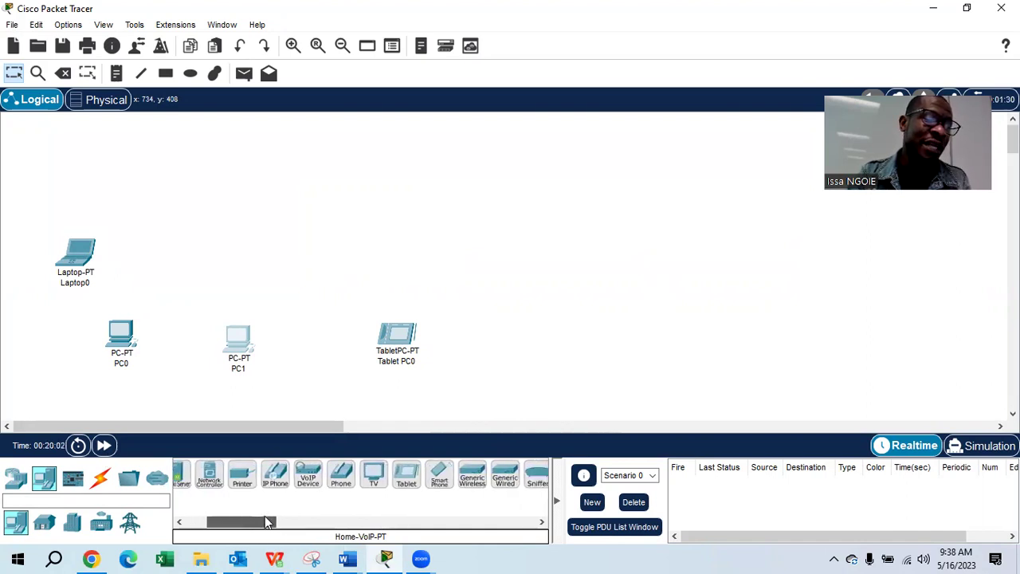
drag(374, 481, 516, 323)
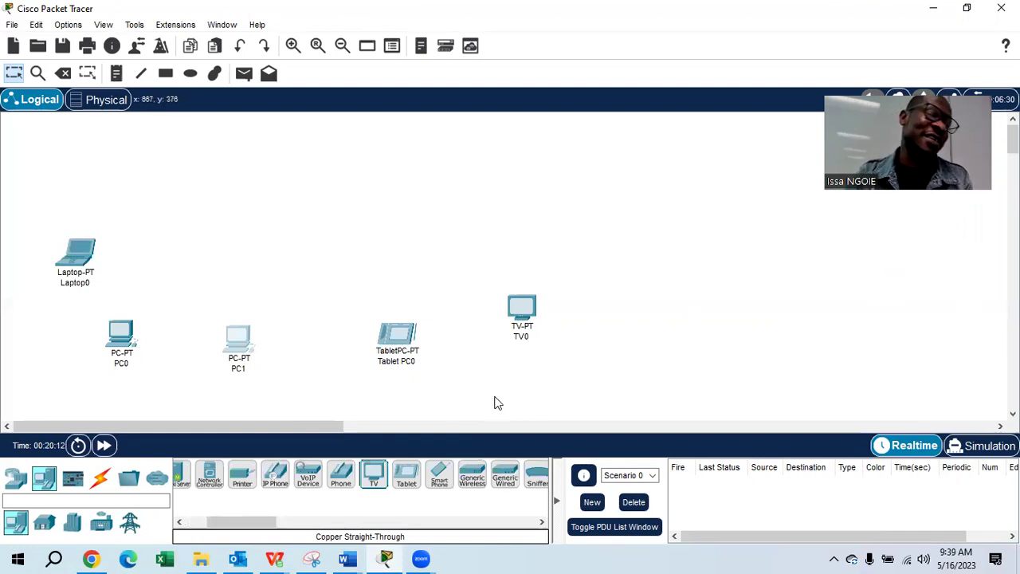
Delete the tablet, the TV and PC1, keeping only the laptop and PC0.
click(55, 489)
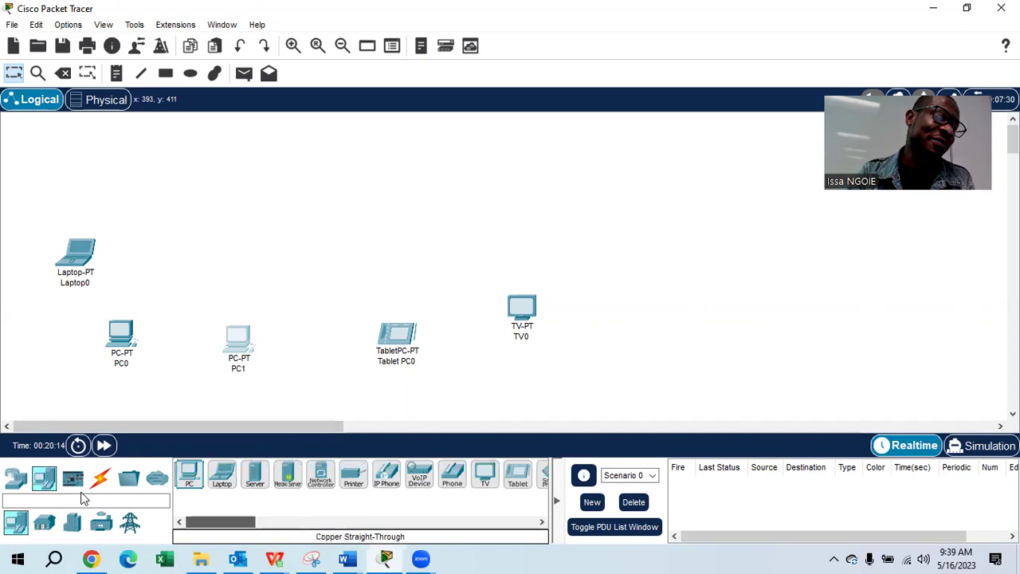
click(63, 74)
click(498, 298)
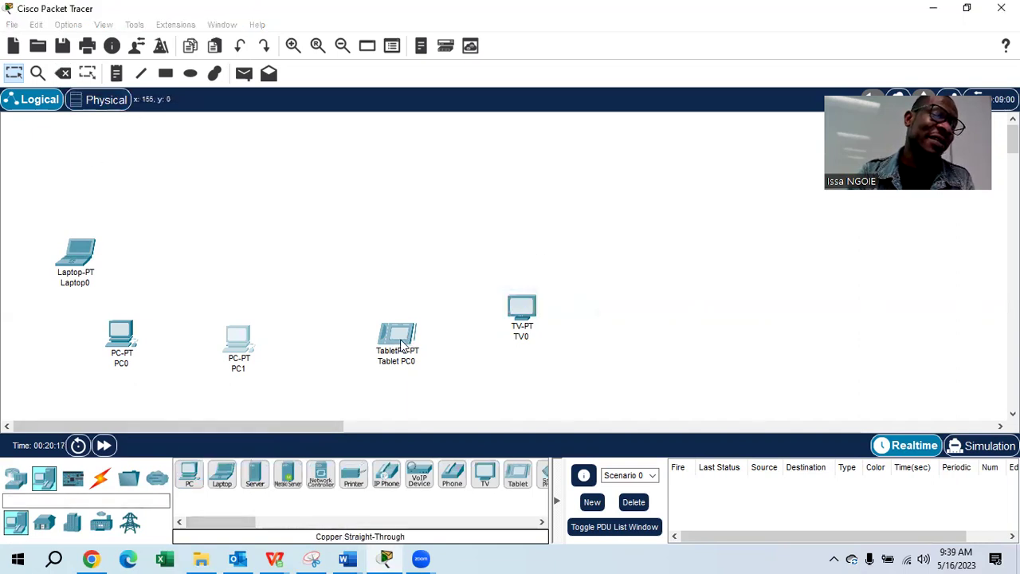
click(410, 338)
click(501, 297)
click(521, 311)
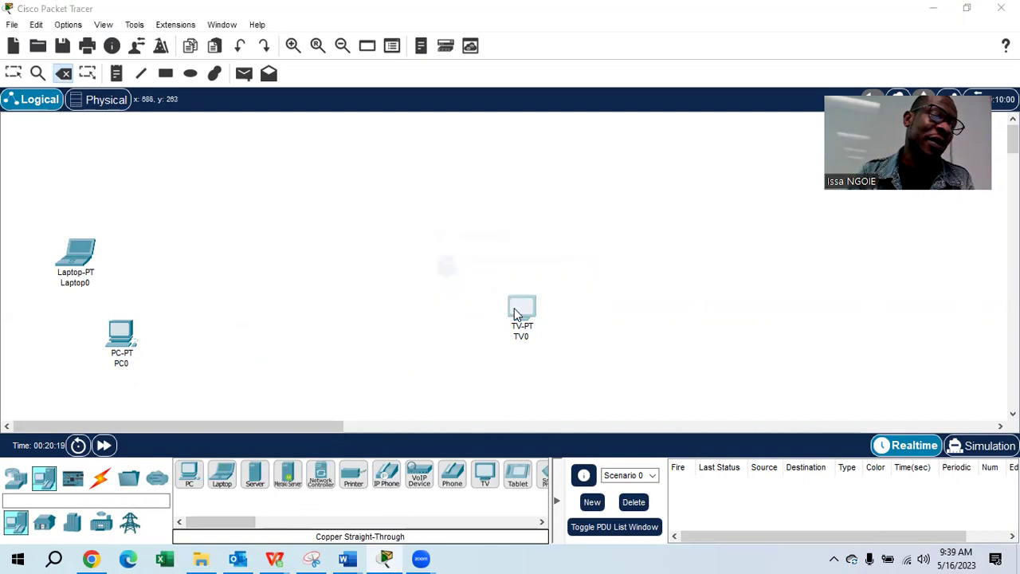
click(516, 300)
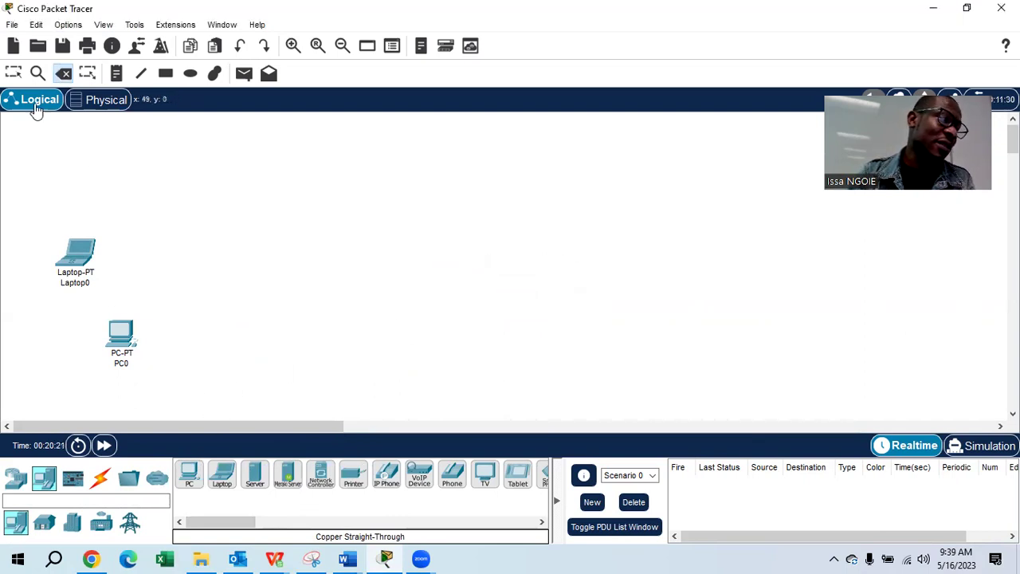
Add another PC to the right of PC0 and line up the laptop and PC0 in a row with it.
click(14, 74)
drag(189, 473, 311, 331)
drag(133, 339, 192, 338)
drag(85, 257, 92, 325)
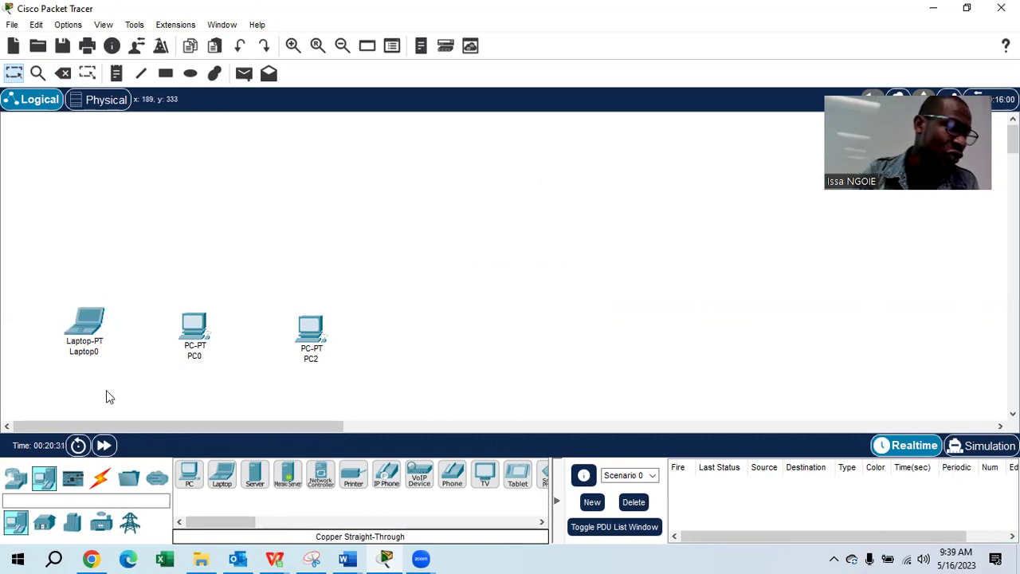
Place a 2960 switch above the row of computers and a 2911 router above the switch.
click(16, 478)
click(44, 524)
drag(188, 478, 214, 254)
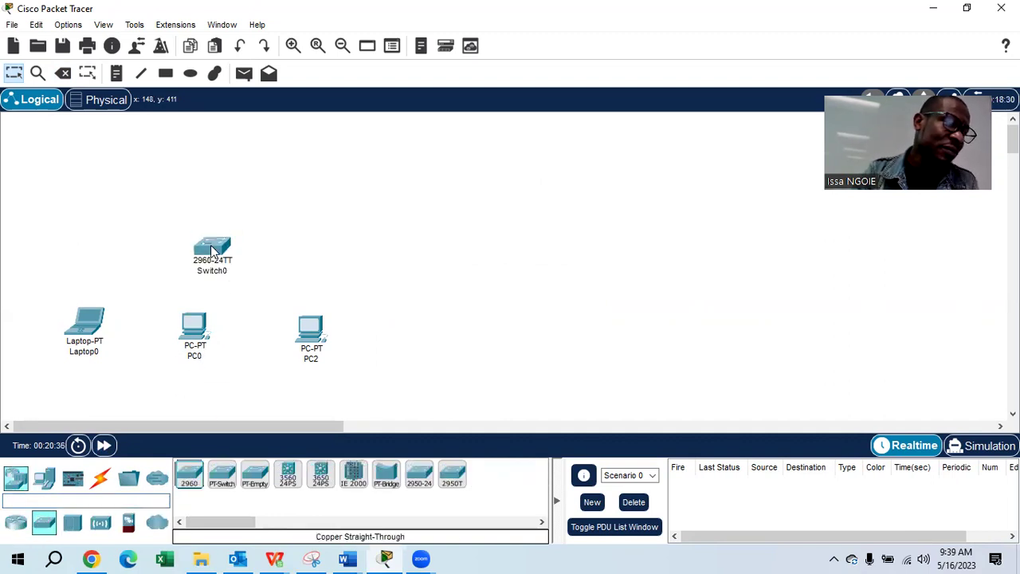
click(16, 523)
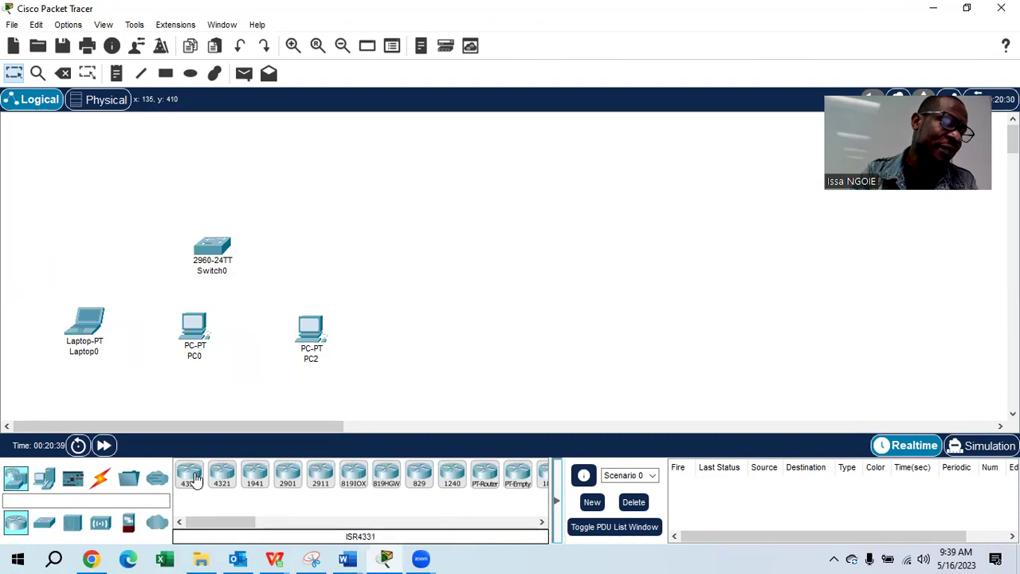
drag(321, 474, 224, 150)
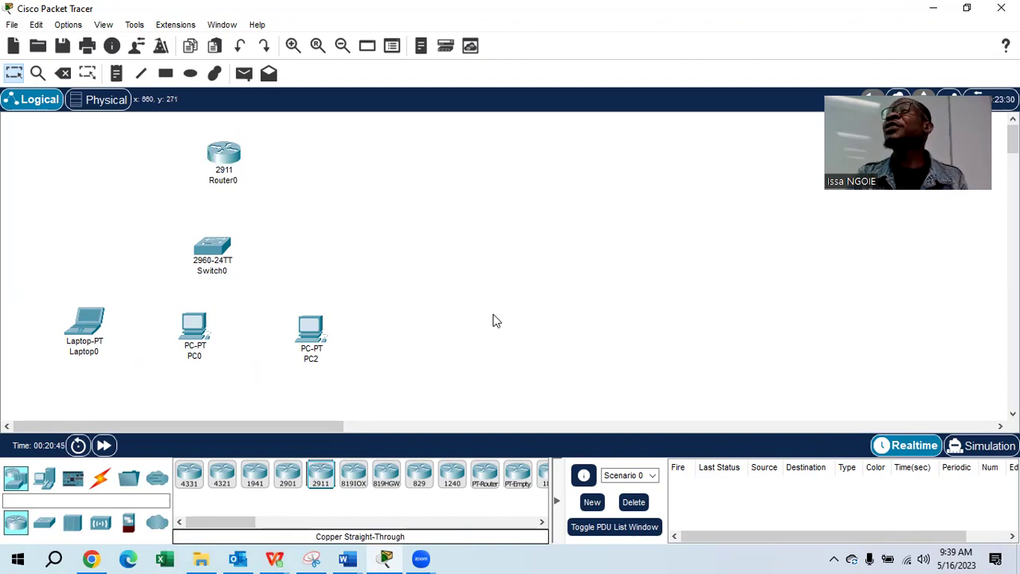
Connect Laptop0's Fa0 port to Switch0's Fa0/1 port with a copper straight-through cable.
click(99, 476)
click(261, 483)
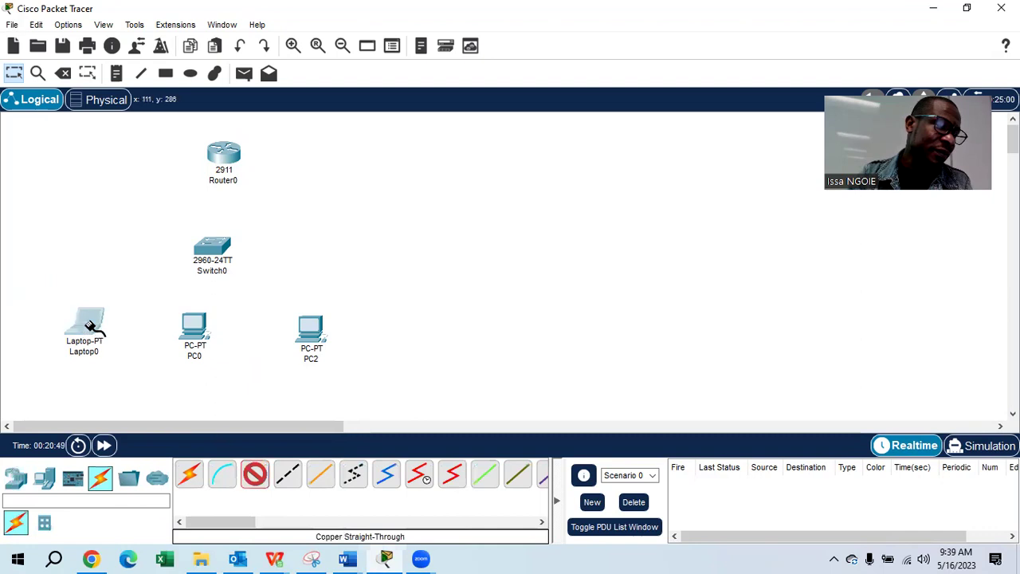
click(90, 328)
click(148, 381)
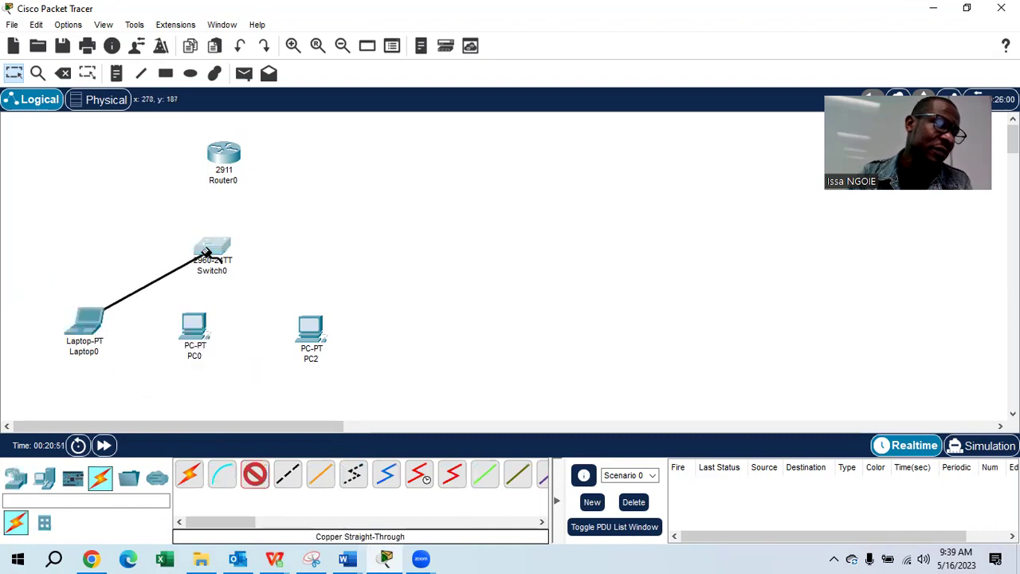
click(213, 249)
click(275, 30)
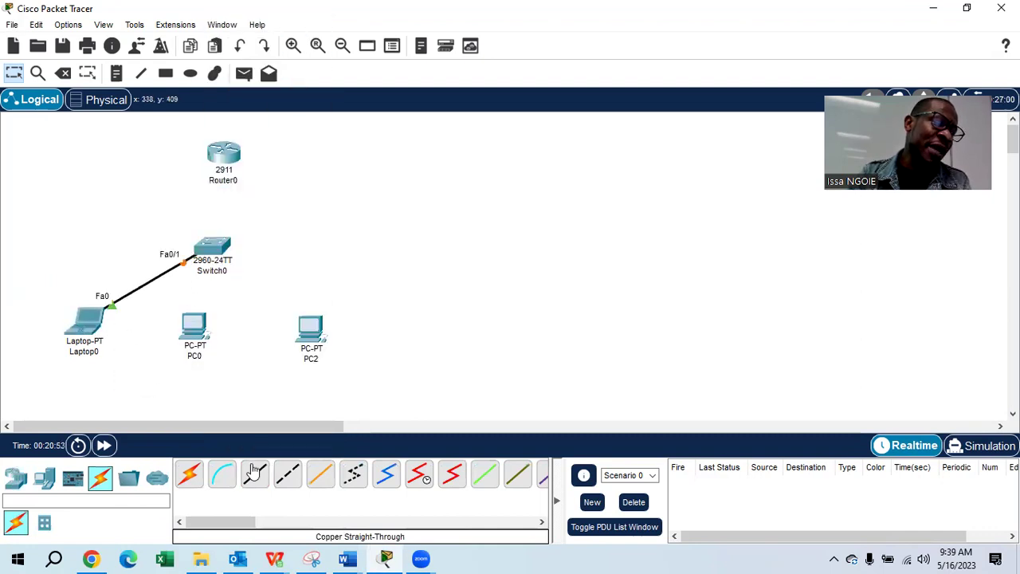
Connect PC0's Fa0 port to Switch0's Fa0/2 port with the copper straight-through cable.
click(193, 325)
click(243, 384)
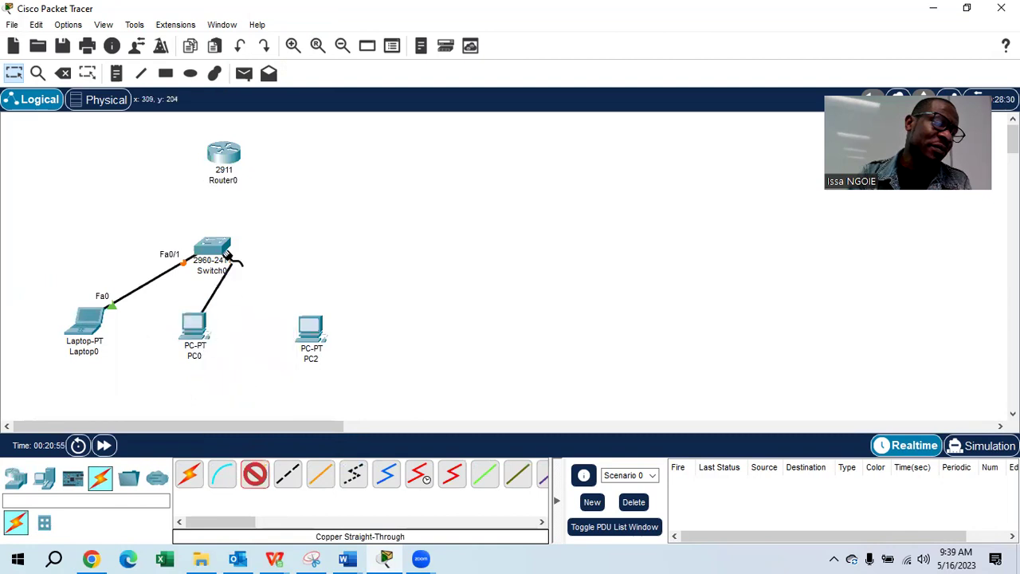
click(213, 249)
click(270, 27)
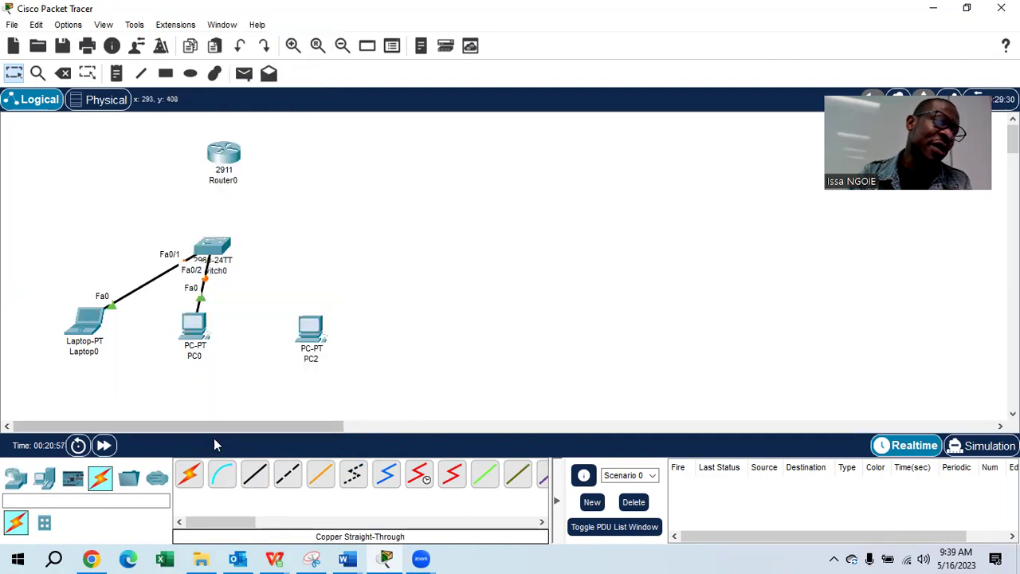
Connect PC2's FastEthernet0 port to Switch0's Fa0/3 port with a copper straight-through cable.
click(256, 484)
click(319, 333)
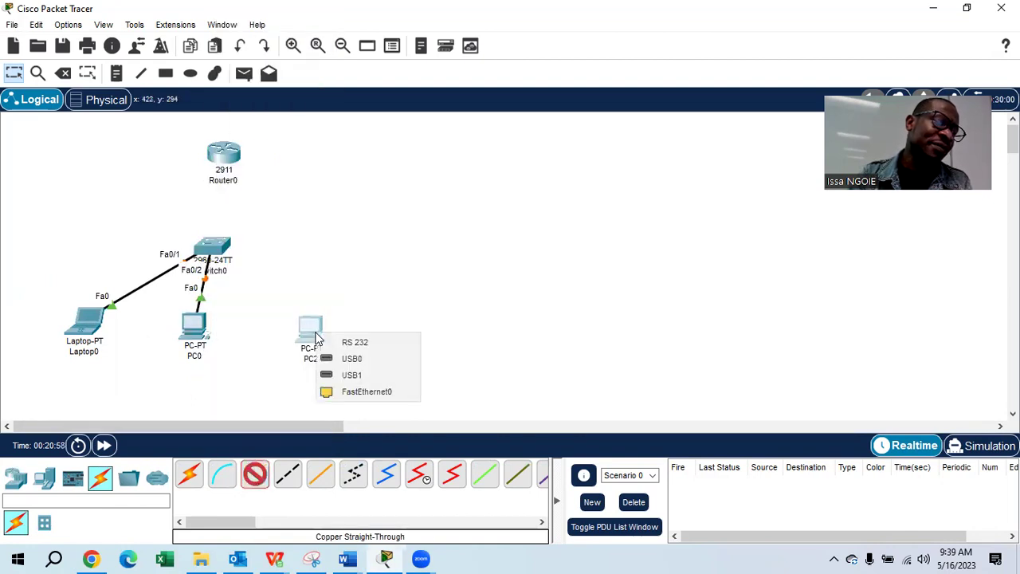
click(343, 392)
click(221, 247)
click(299, 31)
Connect Switch0's GigabitEthernet0/1 to Router0's GigabitEthernet0/0 with a copper straight-through cable and move the router slightly higher.
click(255, 476)
click(216, 248)
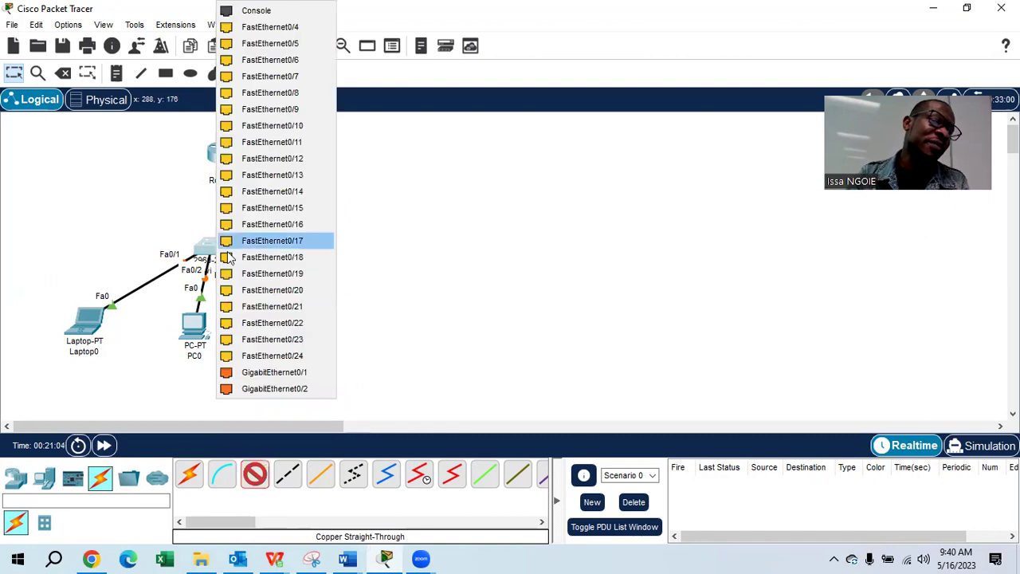
click(266, 371)
click(229, 152)
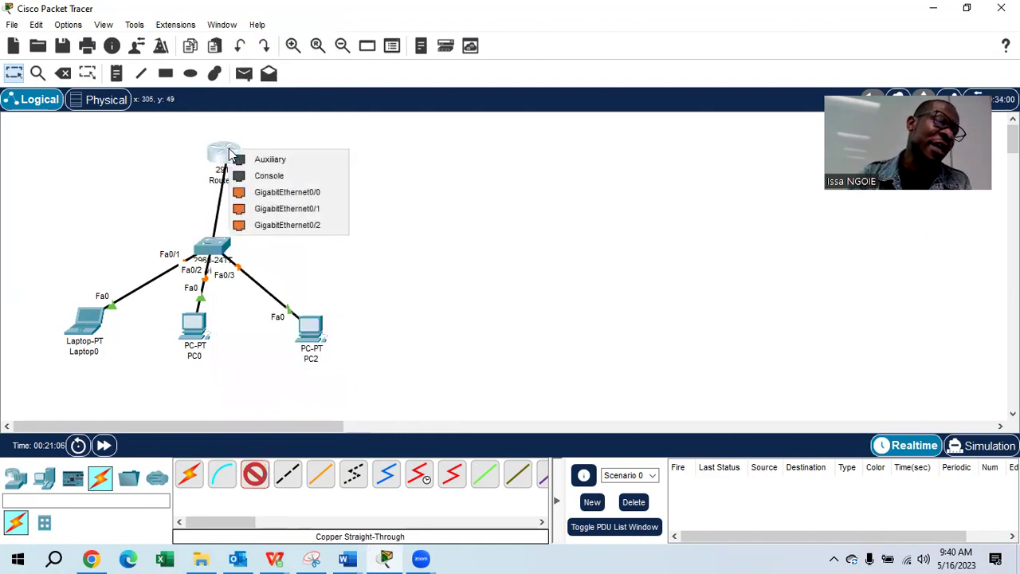
click(255, 192)
drag(224, 156, 215, 131)
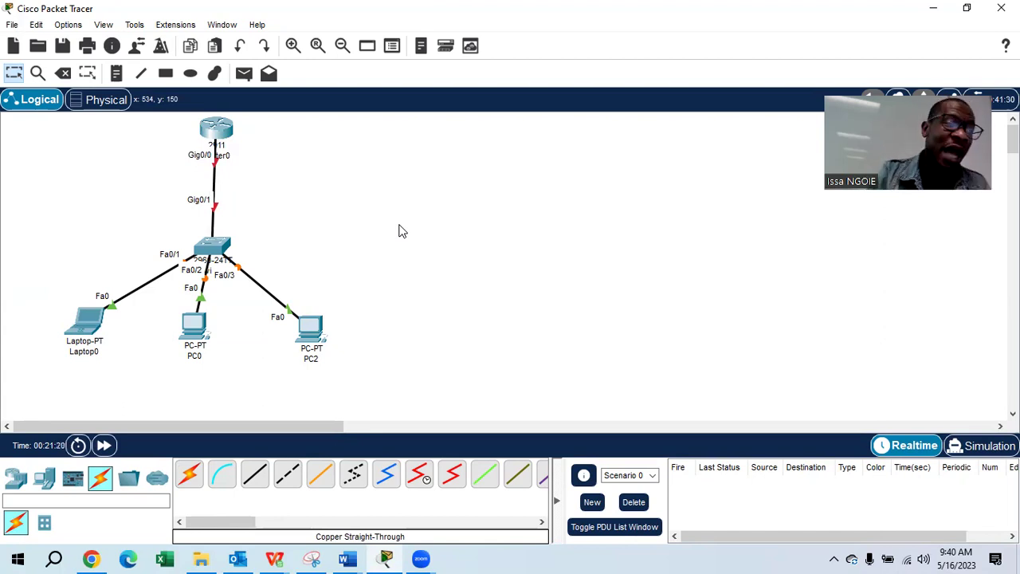
Place a text note reading "DHCP SERVER" beside Router0.
click(117, 73)
click(290, 126)
text(SERVER)
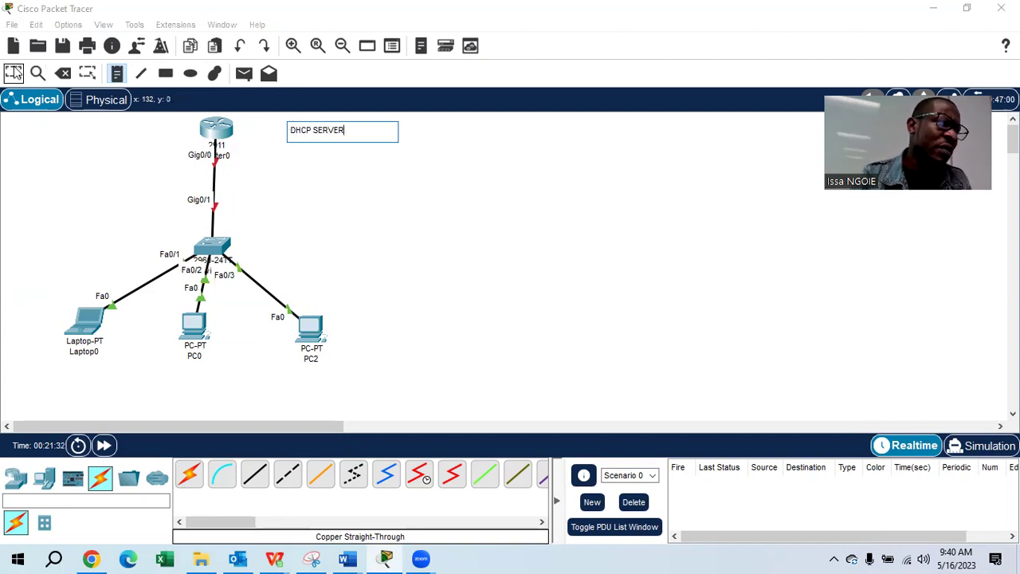
click(470, 270)
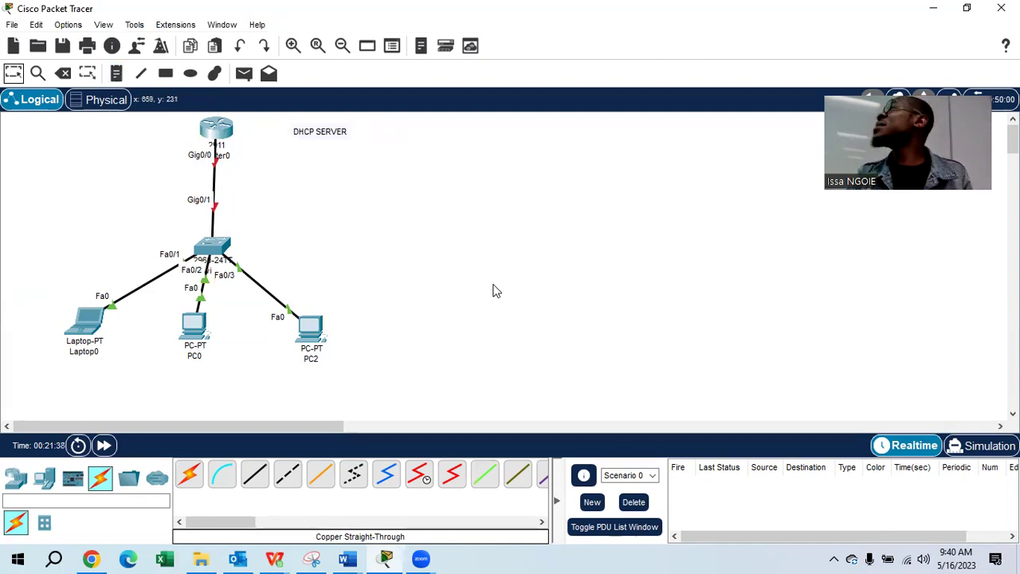
Switch to the CCNA TELEPHONY document in Word and write "DHCP : DYNAMIC HOST CONFIGURATION PROTOCOL" below the static IP note.
click(346, 558)
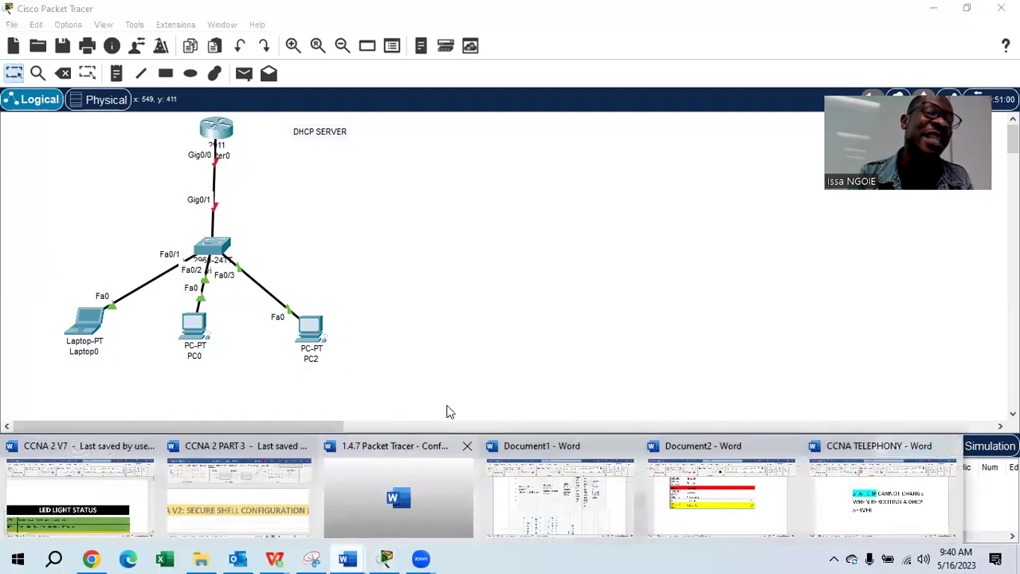
click(853, 499)
scroll(752, 399, down, 3)
text(DHCP : DY)
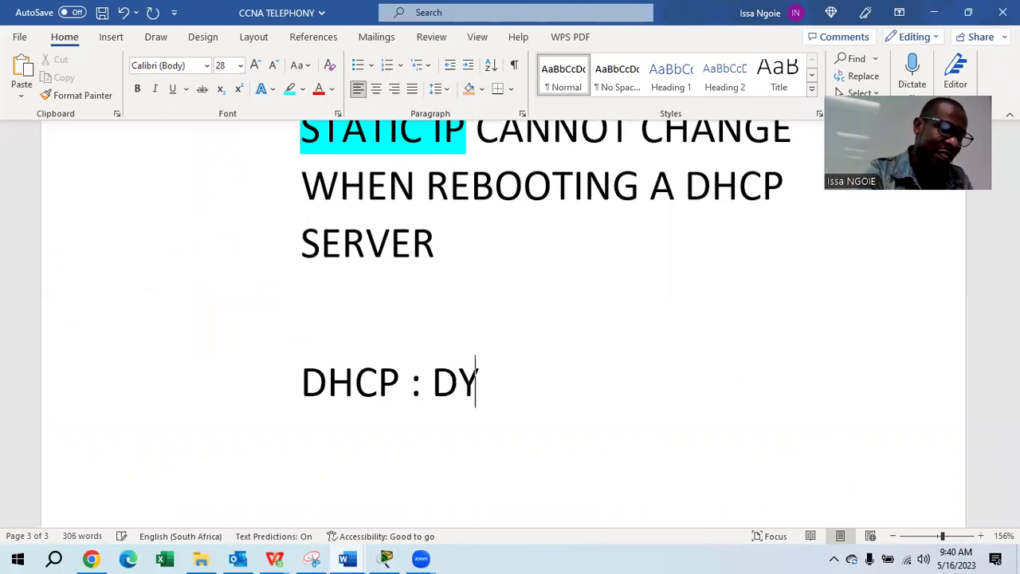
text(NAMIC )
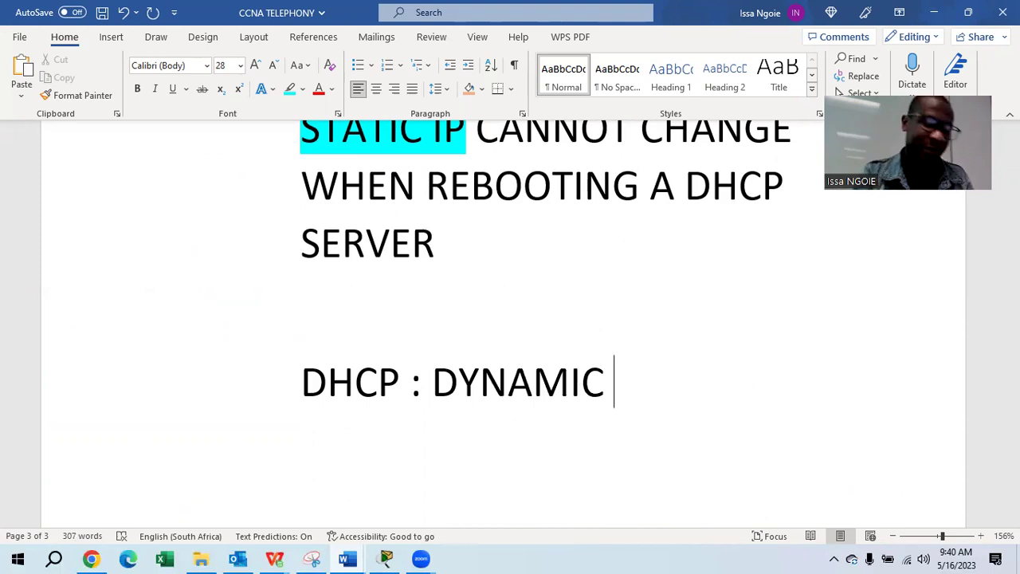
text(HOST)
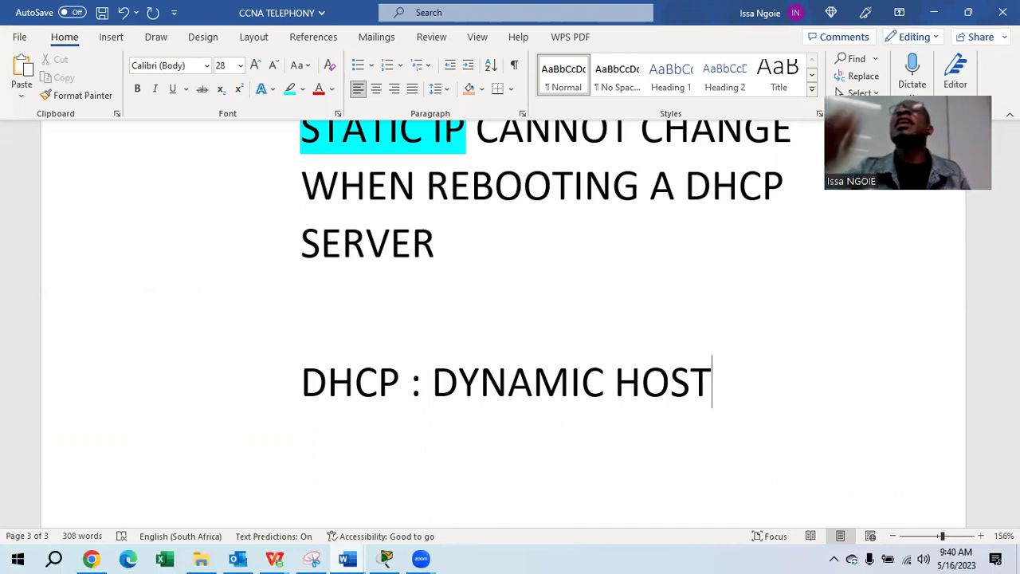
text(COM)
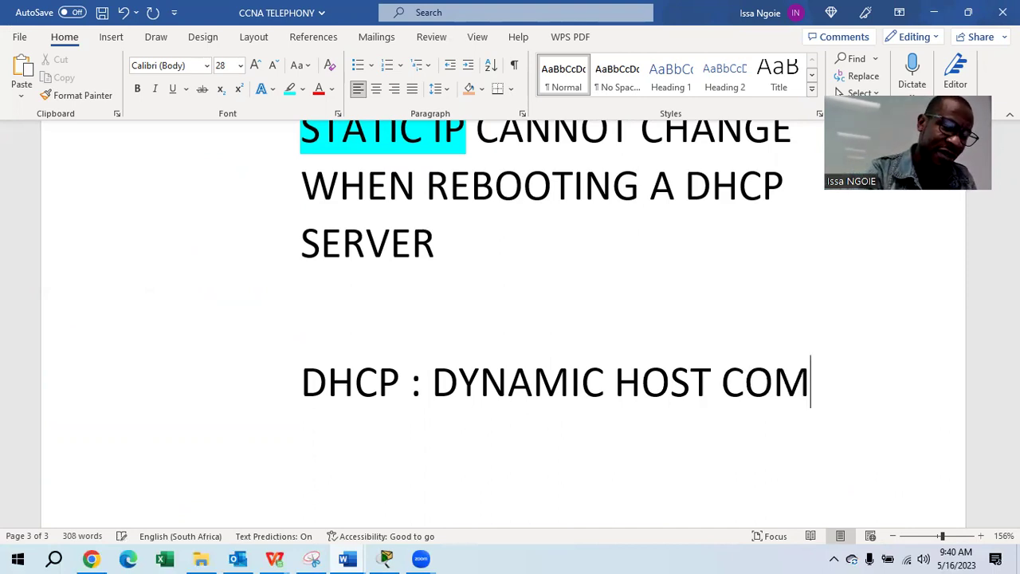
key(BackSpace)
text(NF)
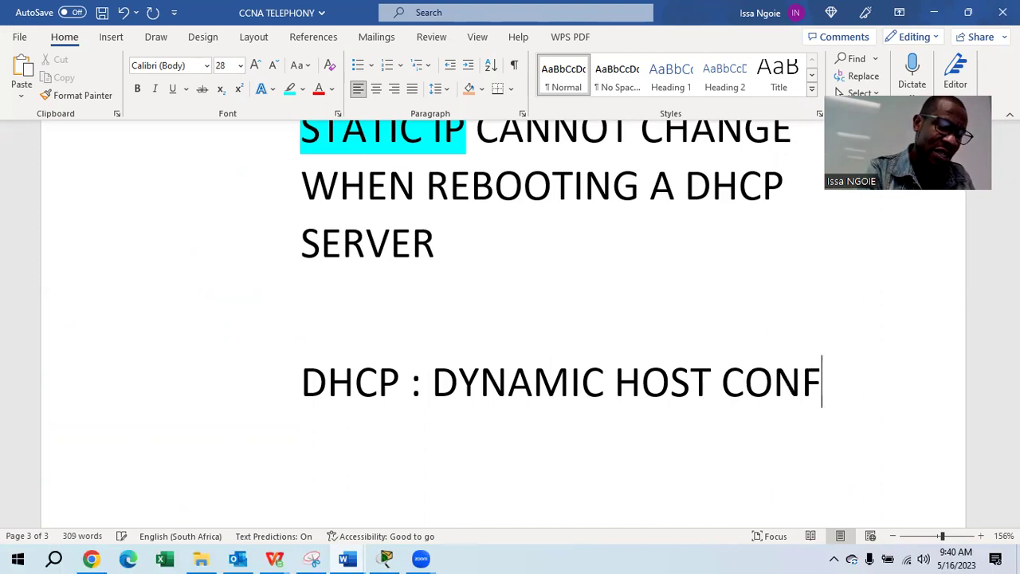
text(IGURA)
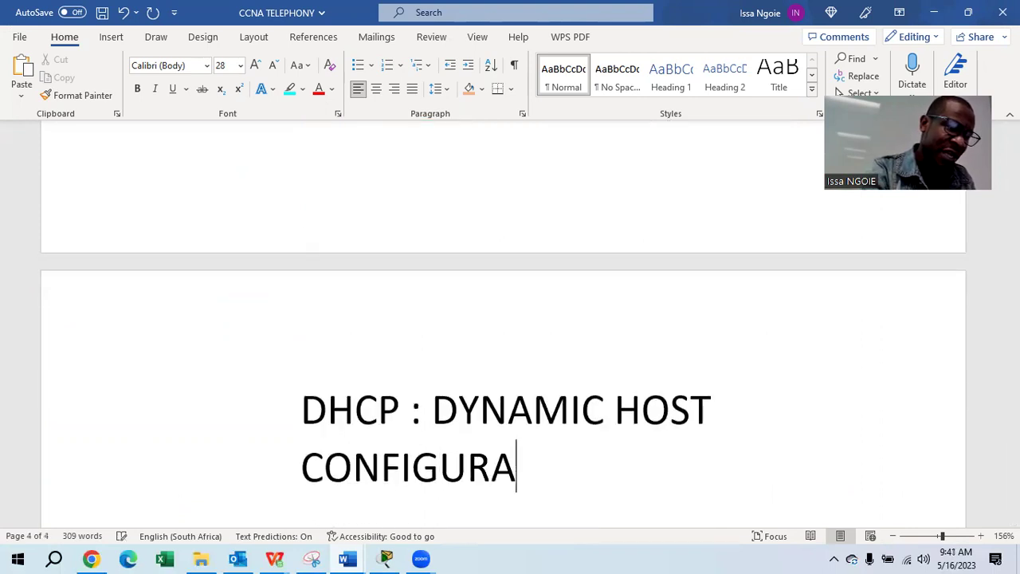
text(TION PROTOCOL)
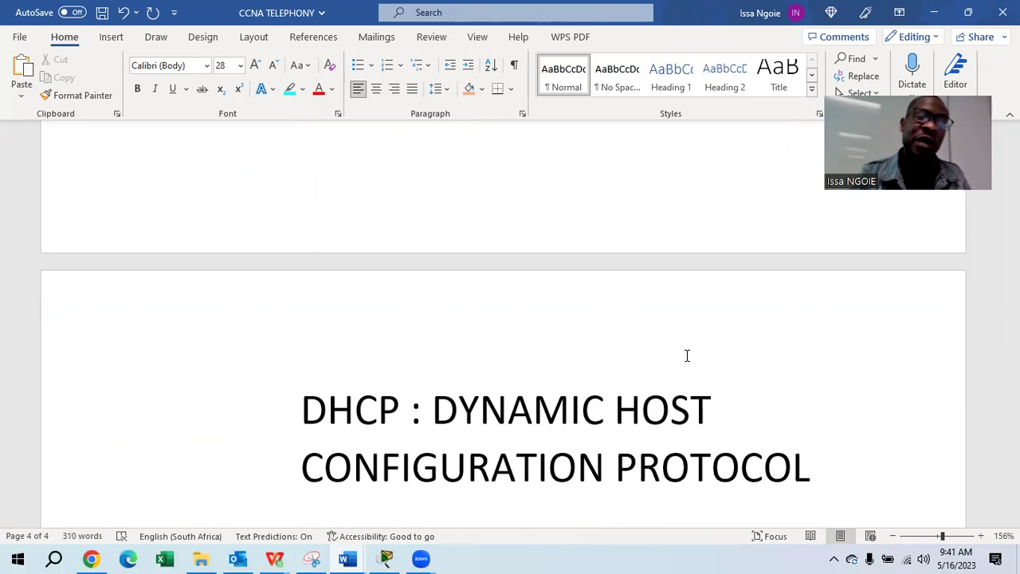
Highlight the word "DHCP" at the start of the new definition in turquoise.
drag(399, 409, 276, 424)
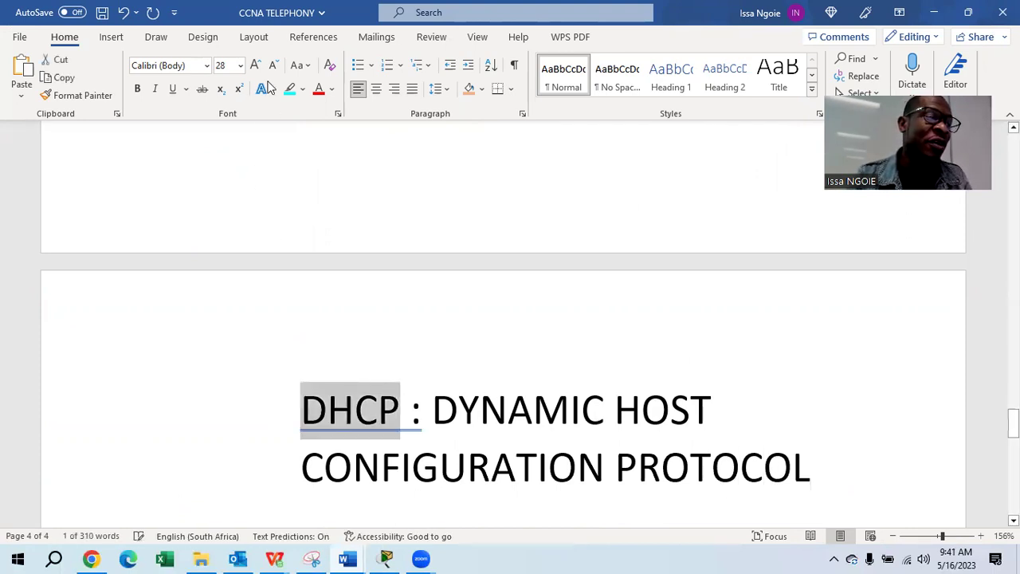
click(289, 91)
key(Left)
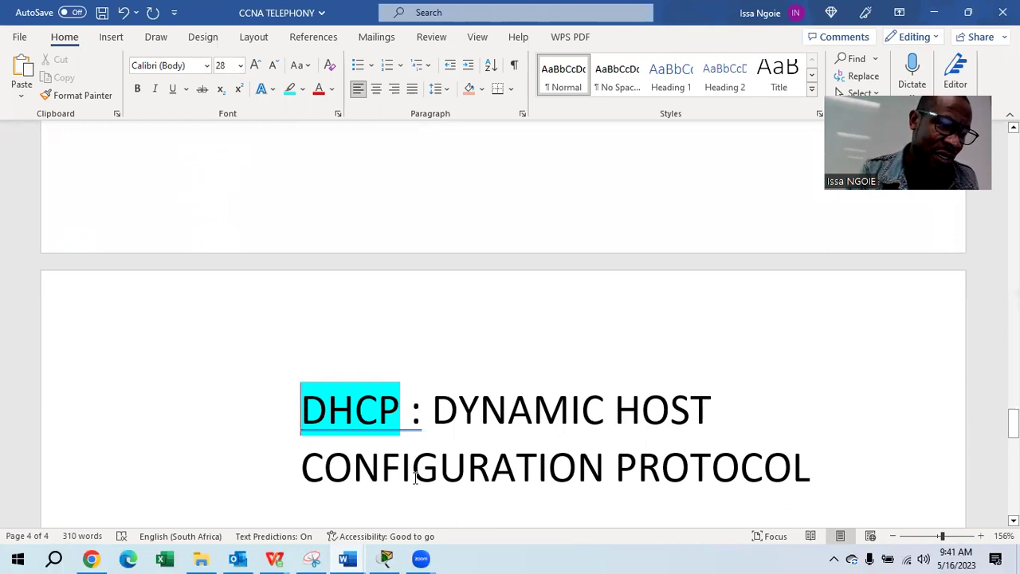
Glance at the Packet Tracer network, return to the CCNA TELEPHONY document and add the line "STEP 1 : CABLING" below the DHCP definition.
click(387, 558)
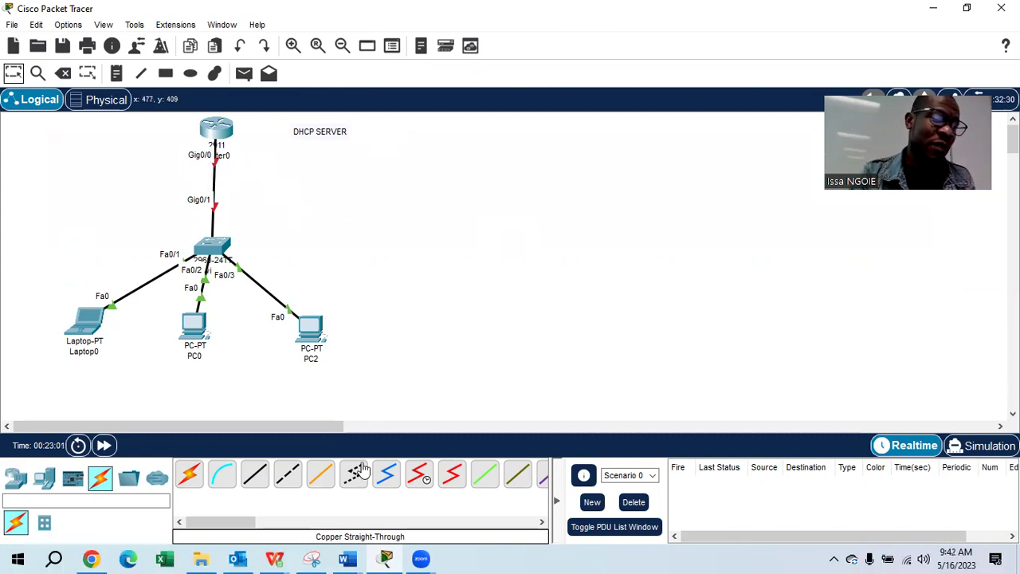
click(347, 558)
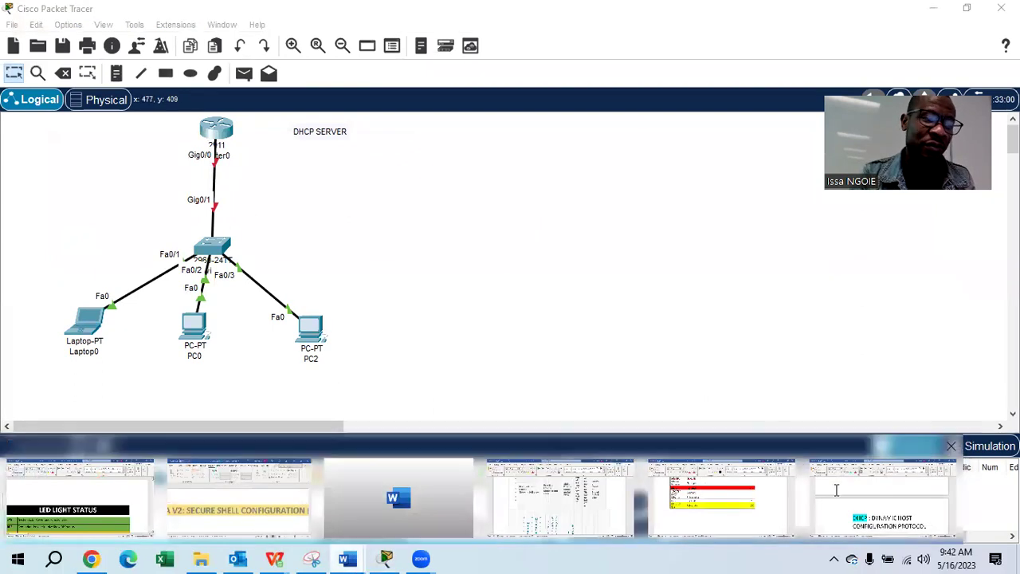
click(825, 478)
scroll(750, 343, down, 1)
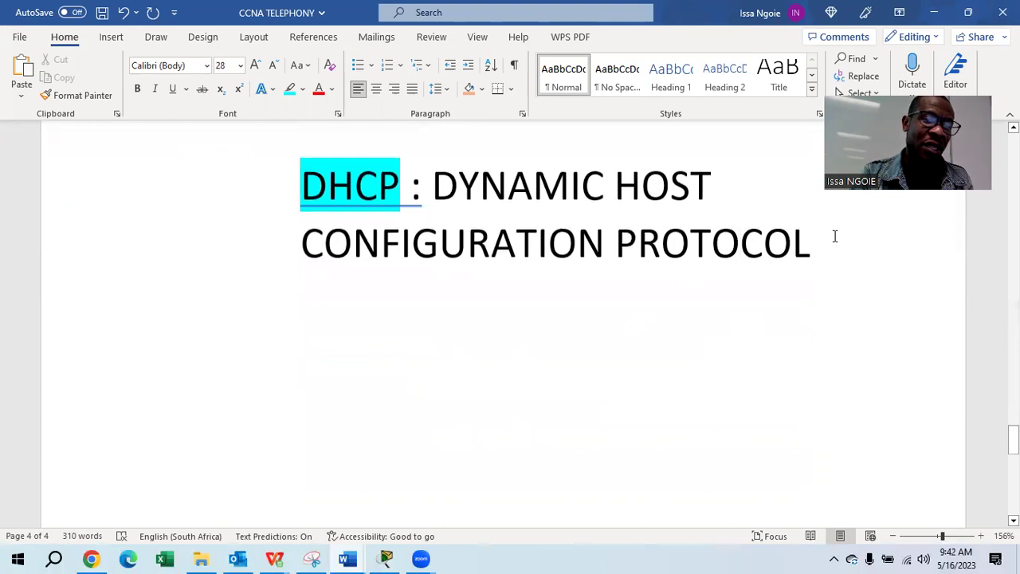
key(Return)
text(STEP )
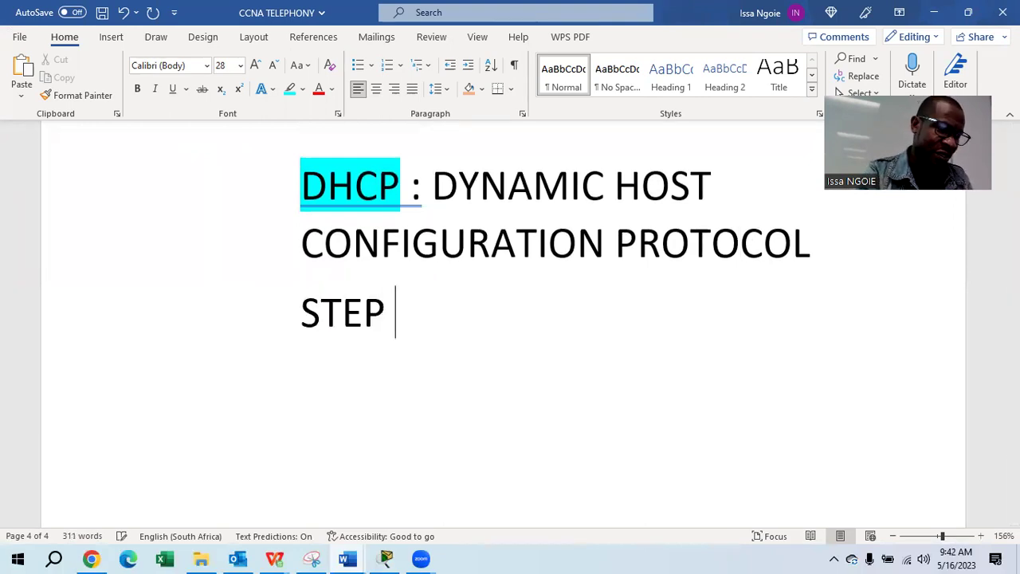
text(1 : CA)
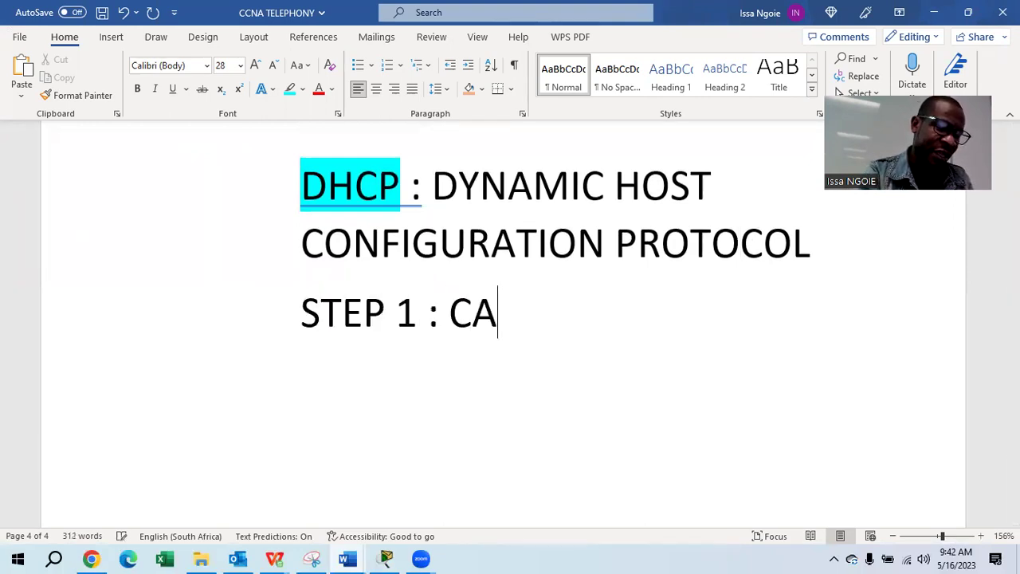
text(BLING)
key(Return)
Add the line "STEP 2: BRING ON THE INTERFACE FROM THE ROUTER" under step 1.
text(S)
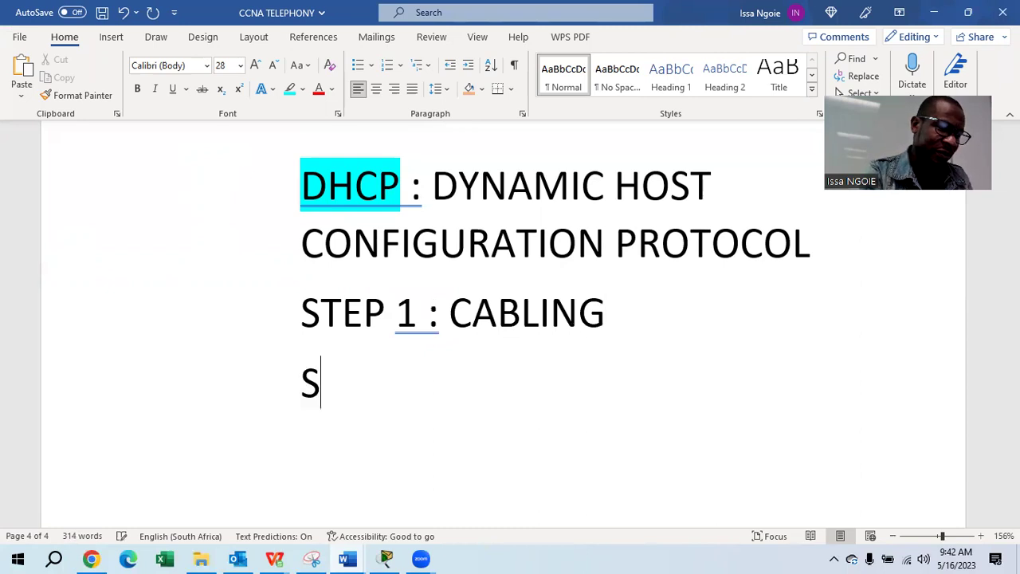
text(TEP 2:)
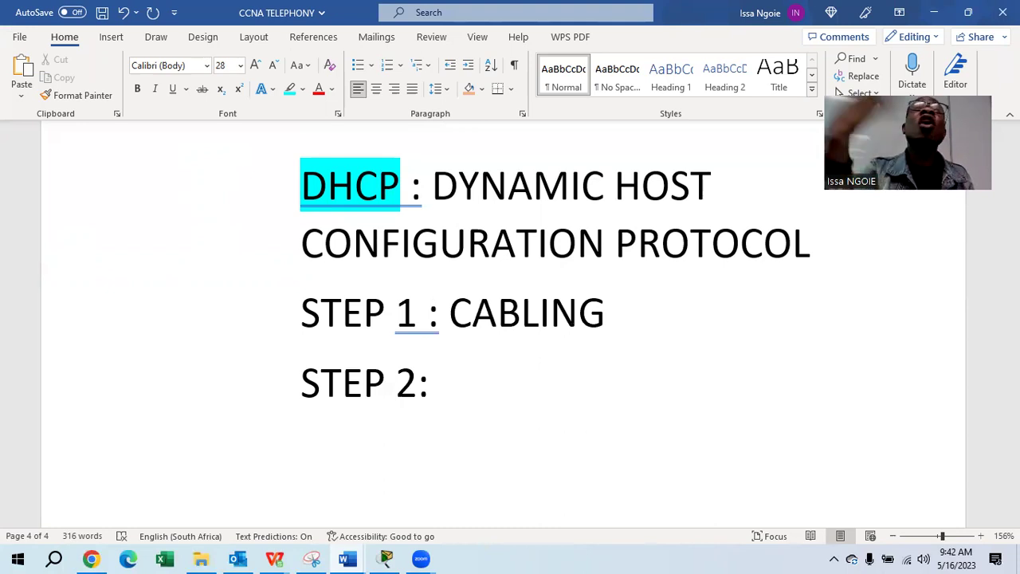
text(BRING )
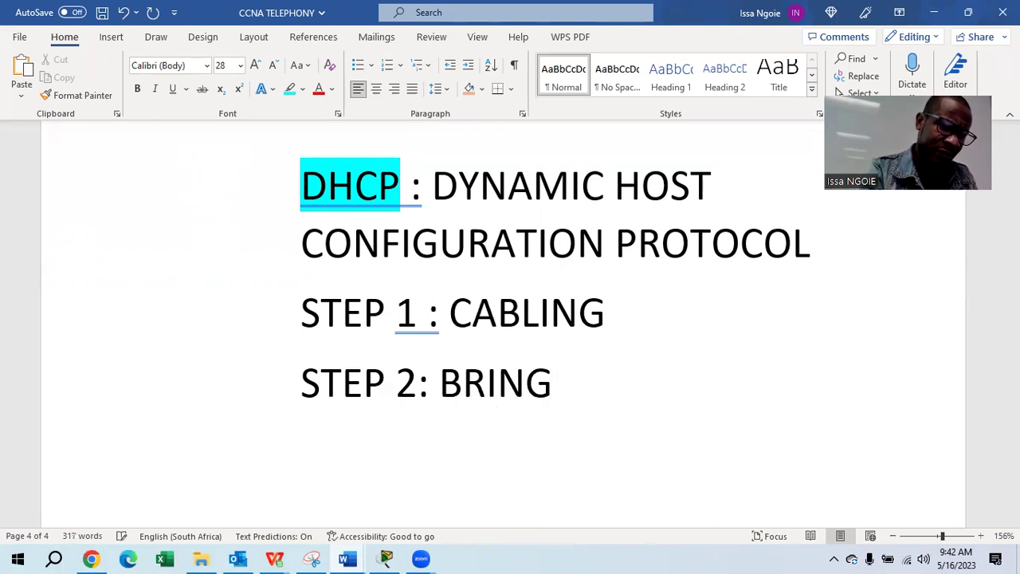
text(ON THE IN)
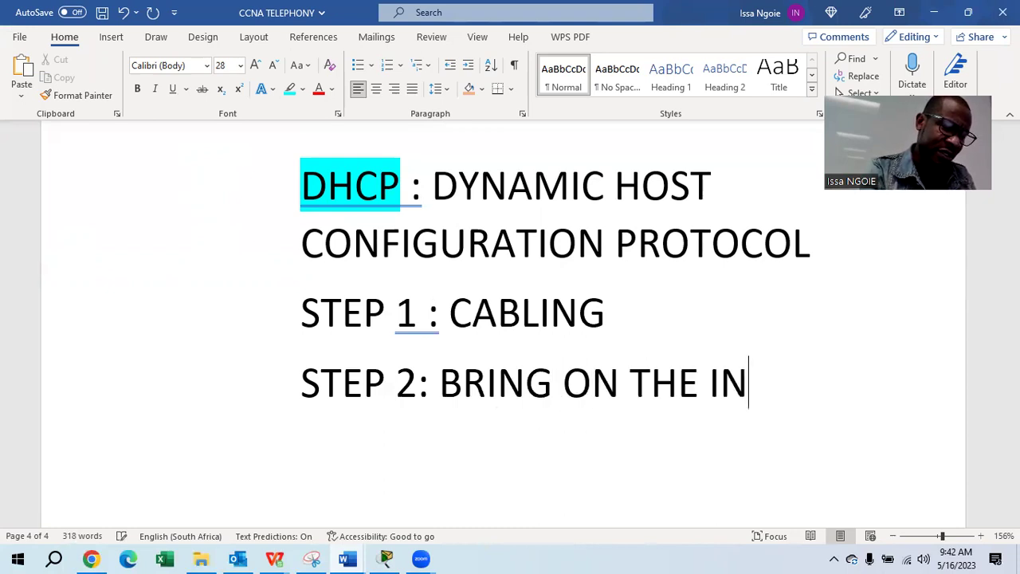
text(TERFACE)
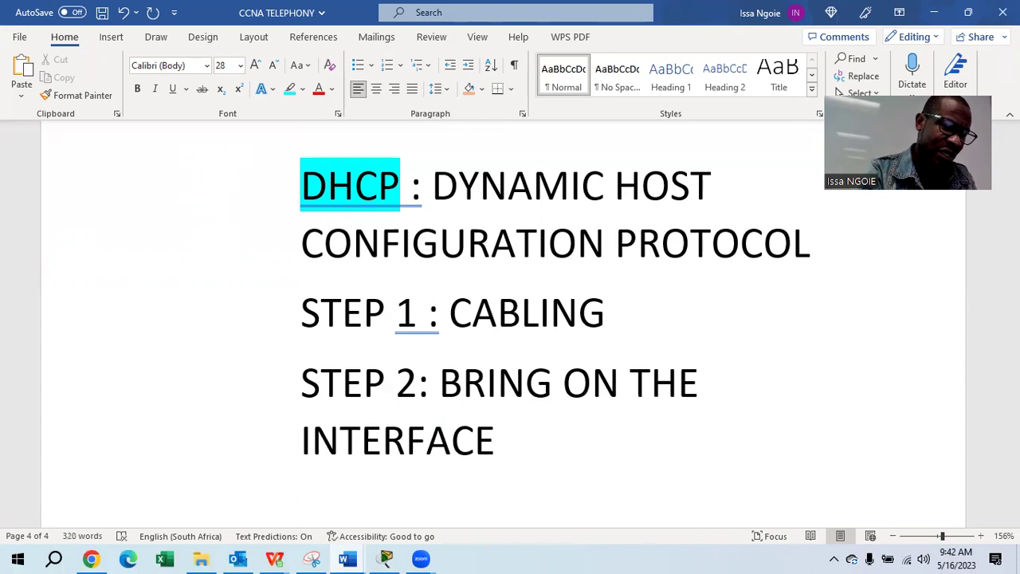
text( FROM THE ROUTER)
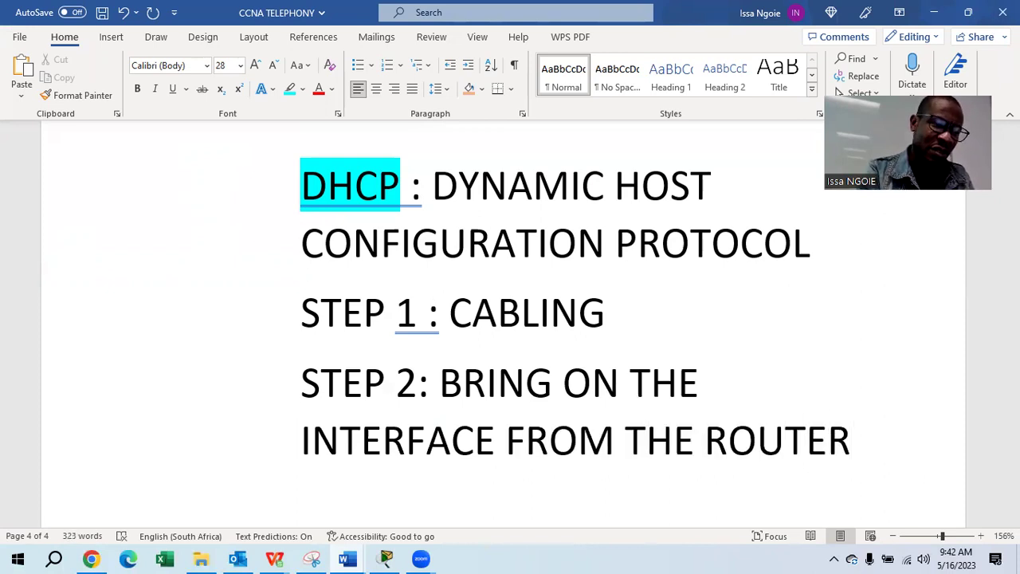
key(Return)
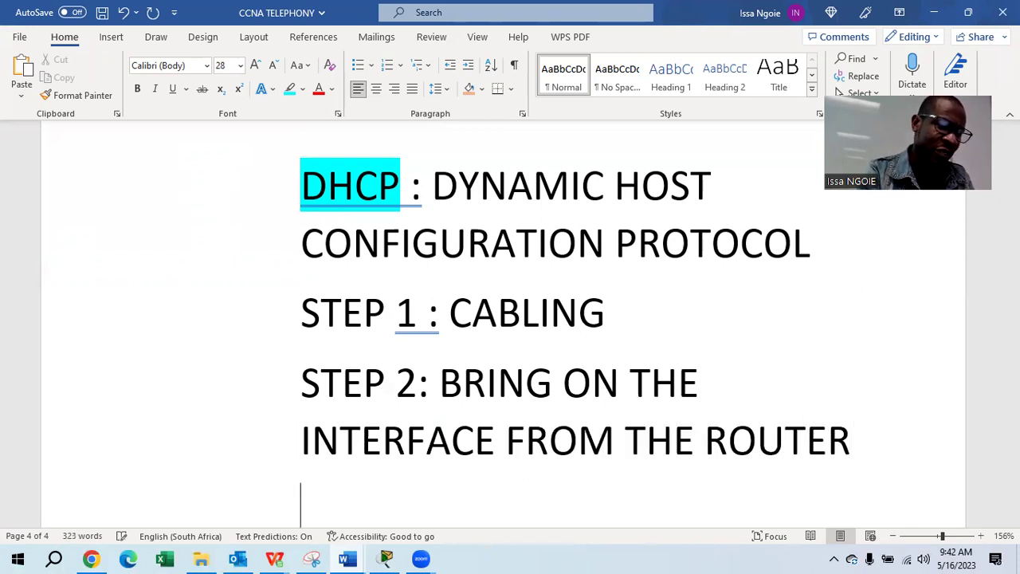
Add the line "STEP 3 : ASSIGNS AN IP ADDRESS TO THAT INTERFACE" under step 2.
text(STEP 3 : )
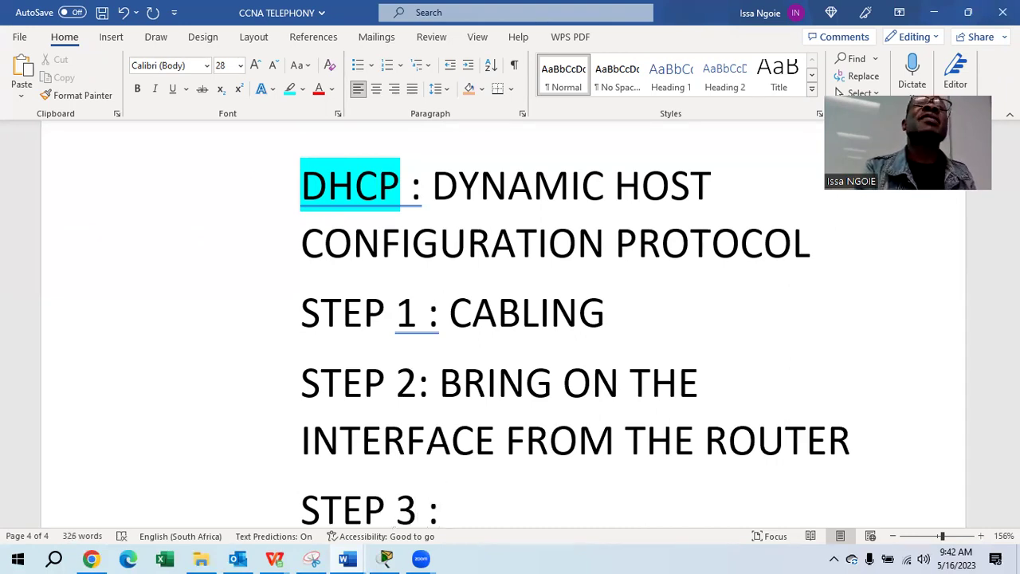
text(ASSIGN)
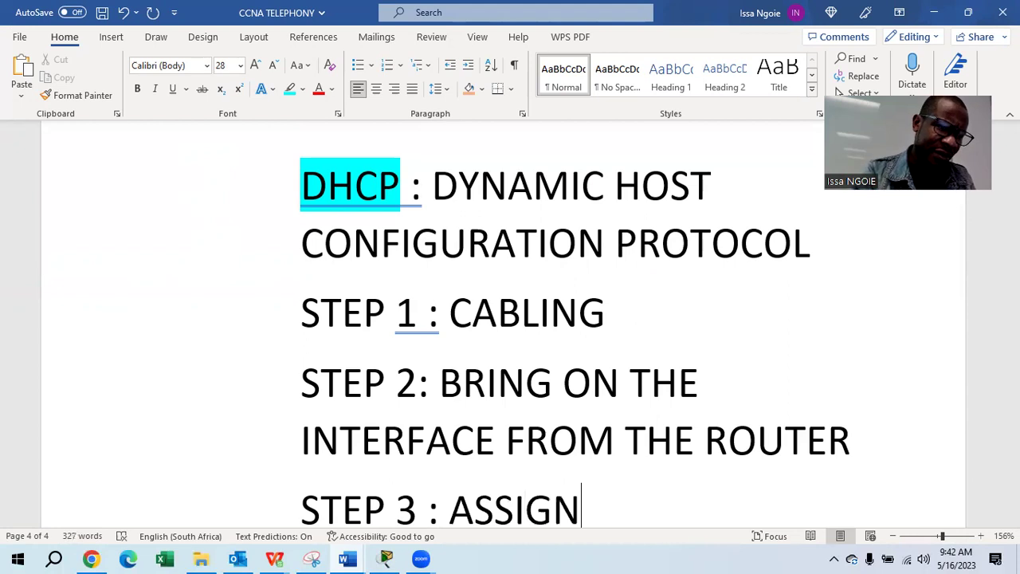
text(S)
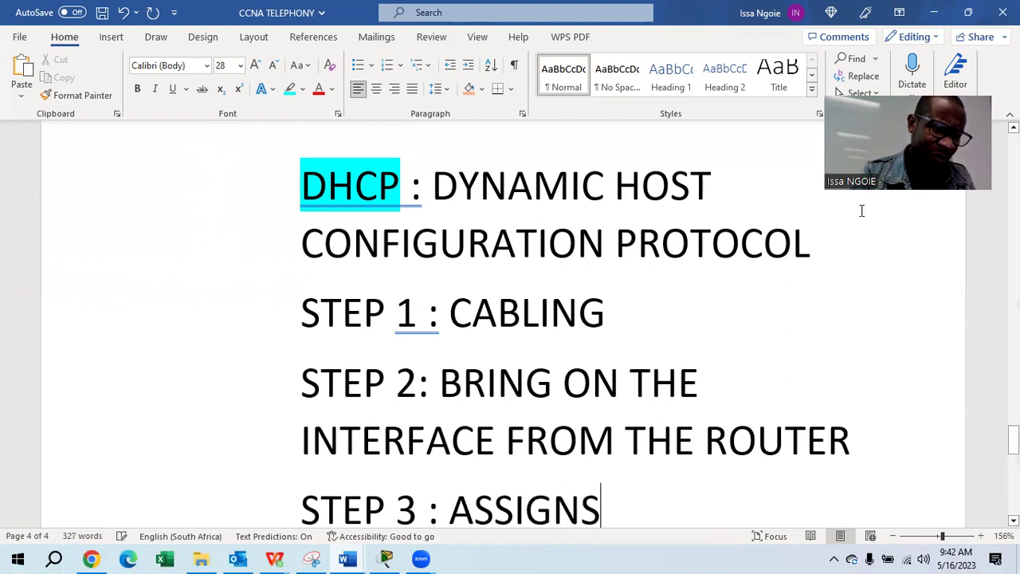
text( AN IP )
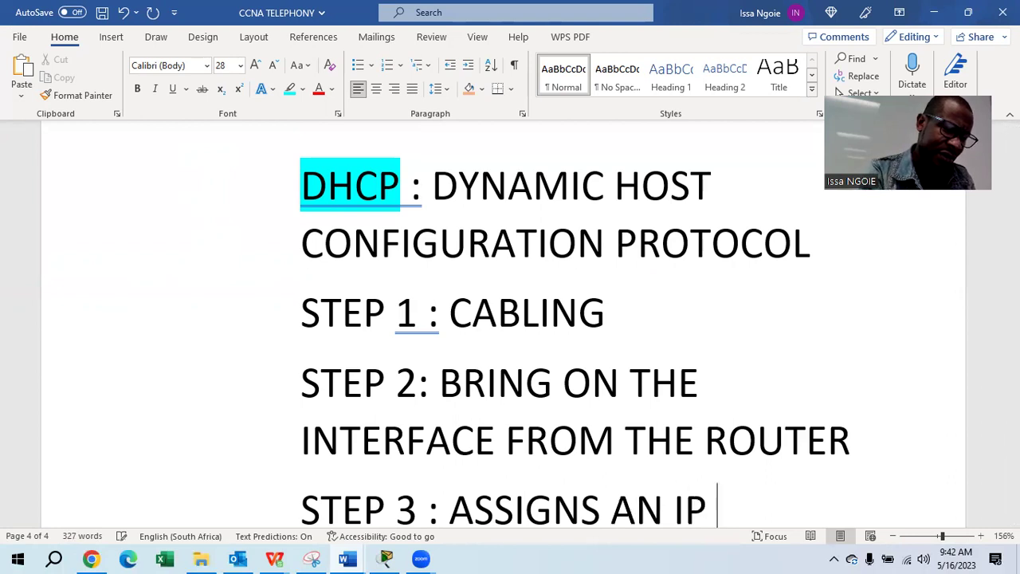
text(ADD)
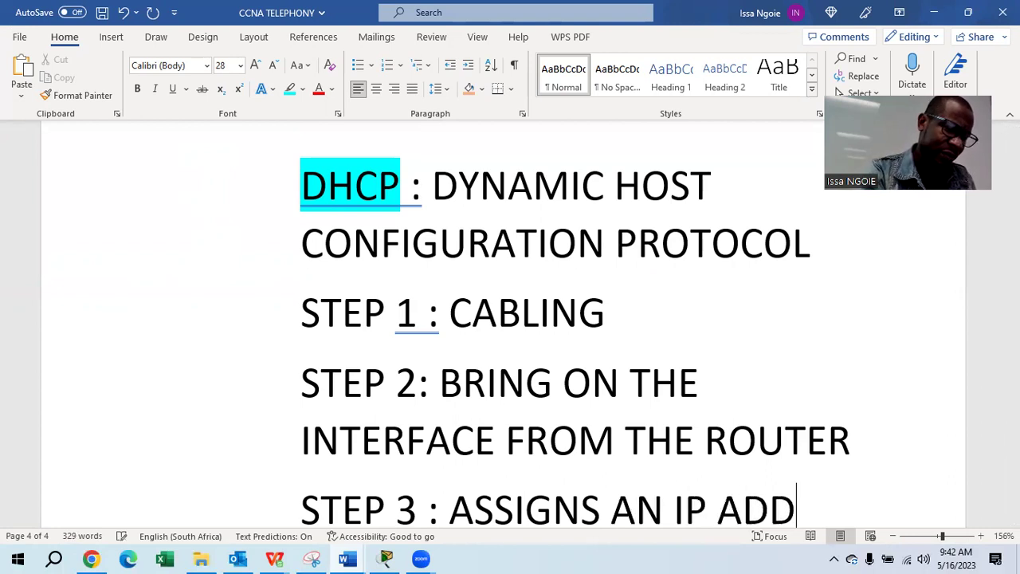
text(RESS TO THAT )
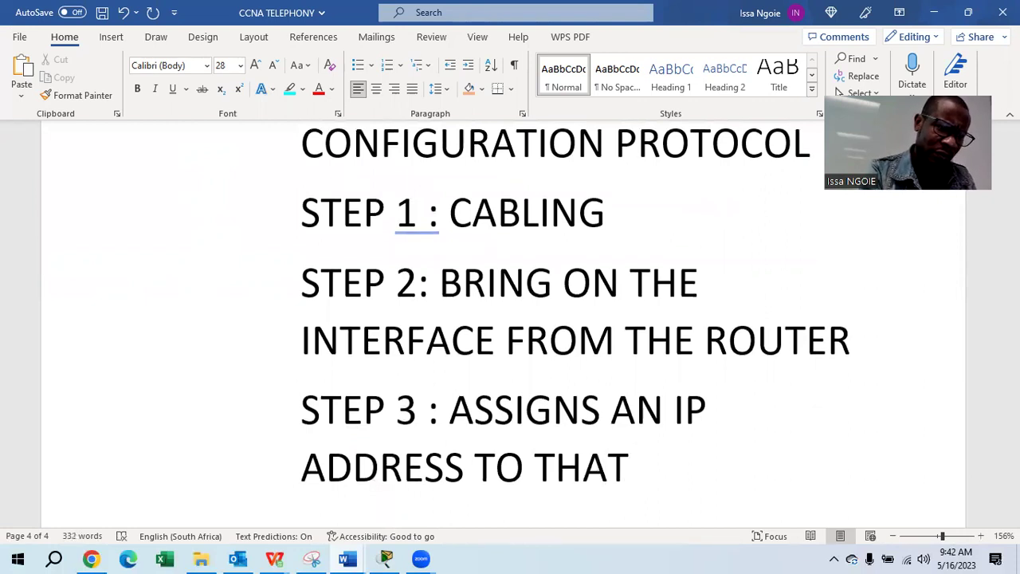
text(INTERg)
key(BackSpace)
text(a)
key(BackSpace)
text(FACE)
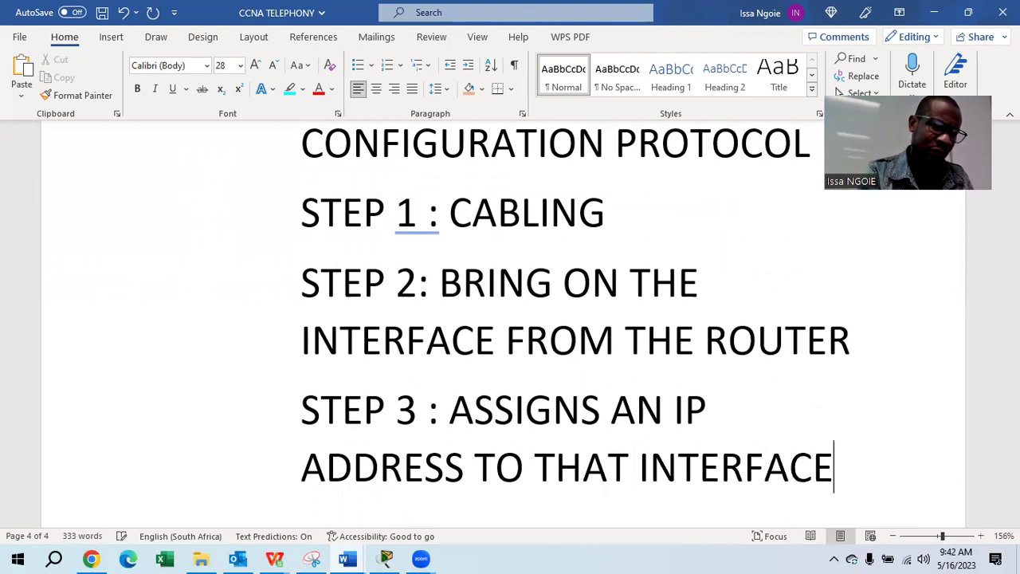
Make the labels "STEP 1", "STEP 2" and "STEP 3" bold in the DHCP notes.
drag(428, 211, 301, 211)
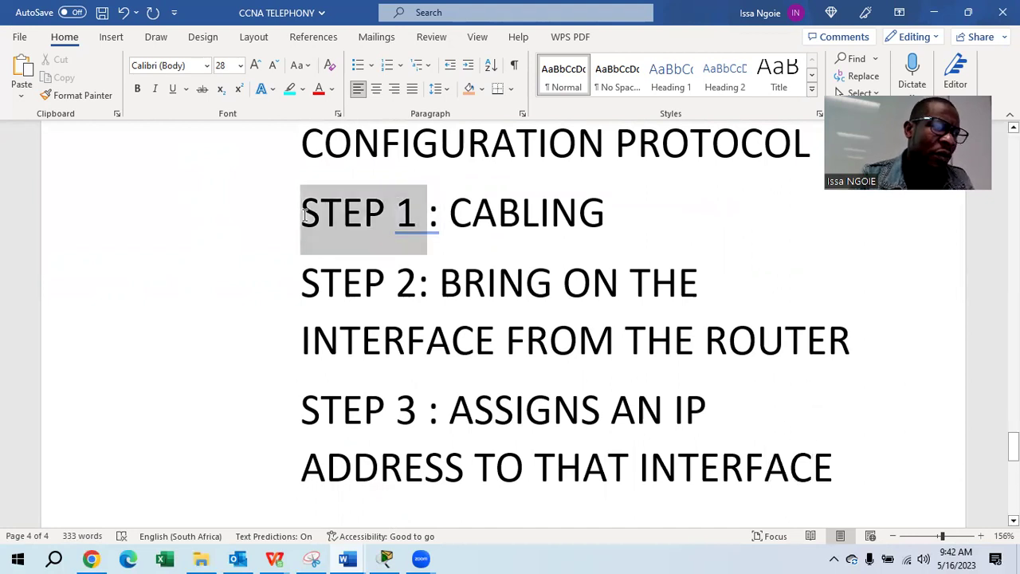
click(137, 89)
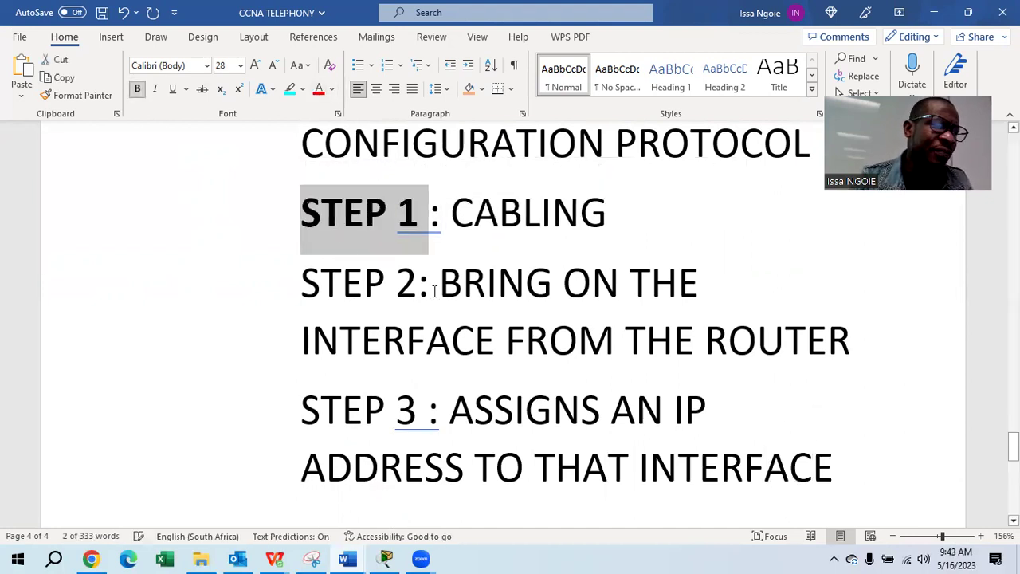
drag(416, 285, 301, 285)
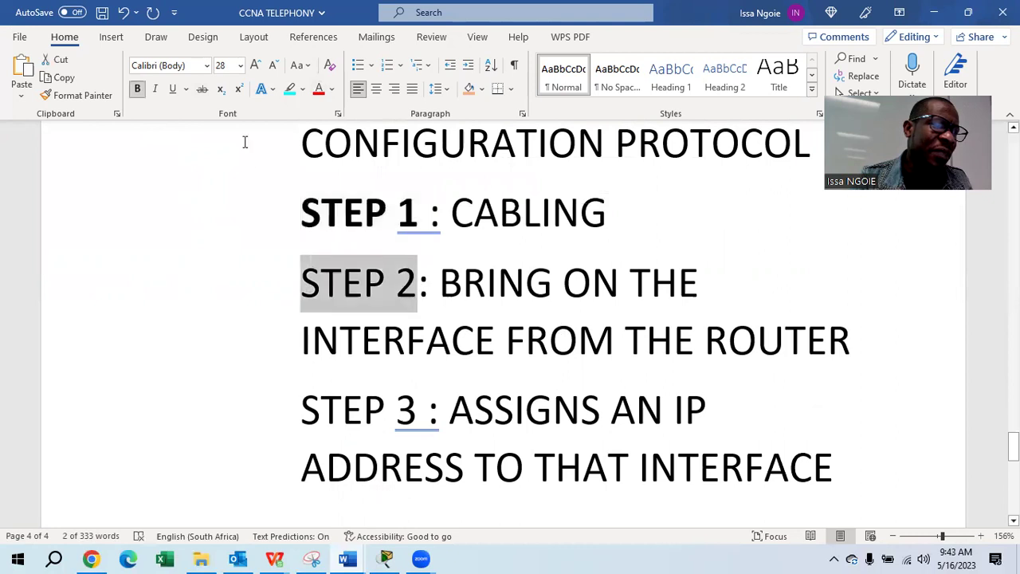
click(137, 88)
drag(427, 409, 301, 410)
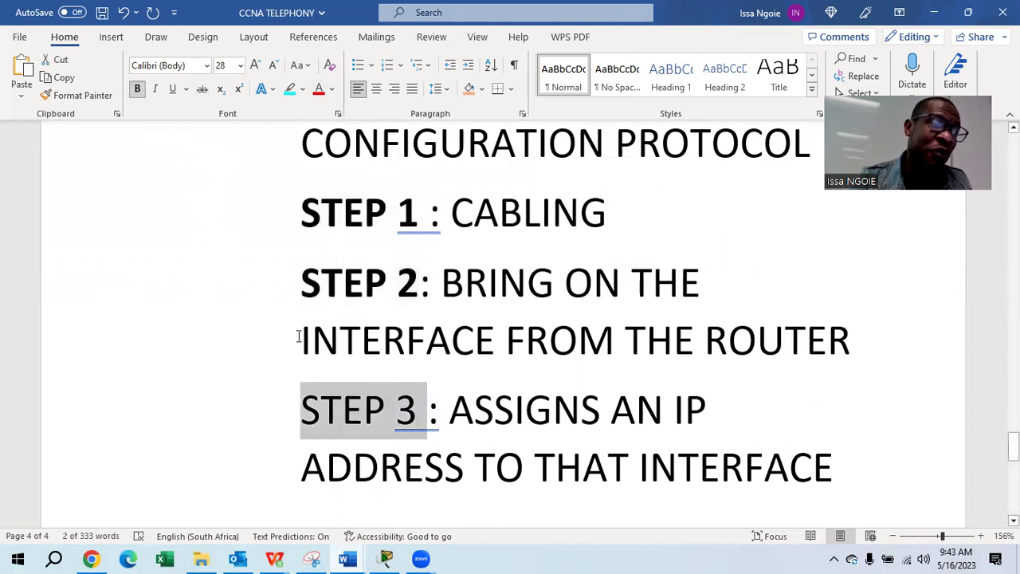
click(137, 89)
click(553, 284)
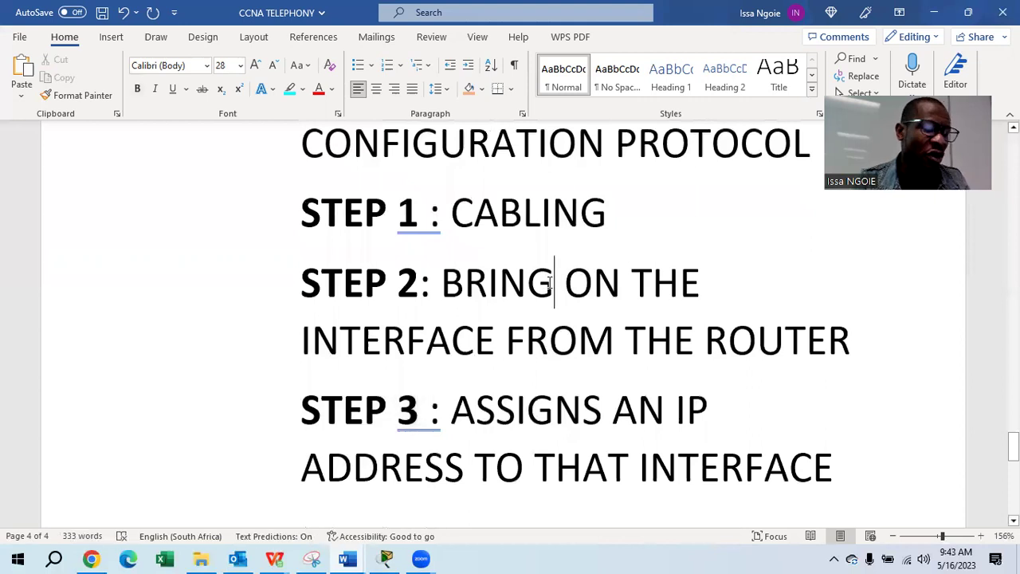
text(S)
click(550, 341)
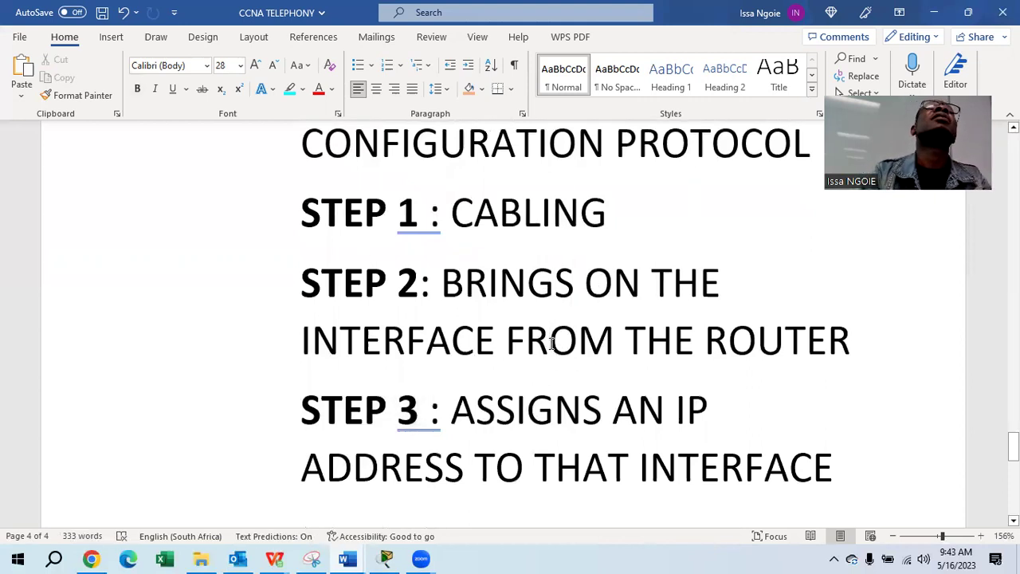
click(573, 280)
key(BackSpace)
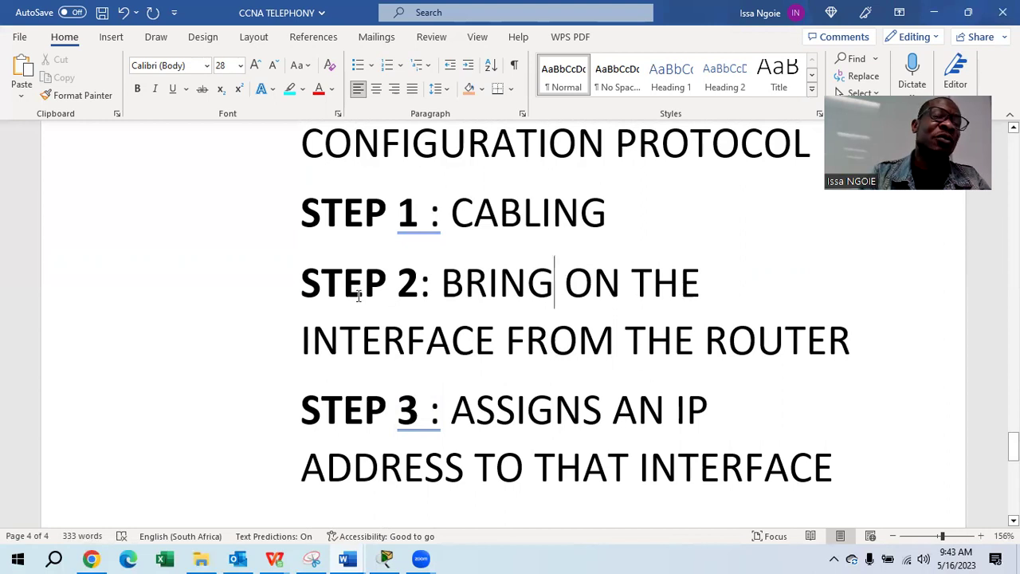
drag(303, 278, 842, 347)
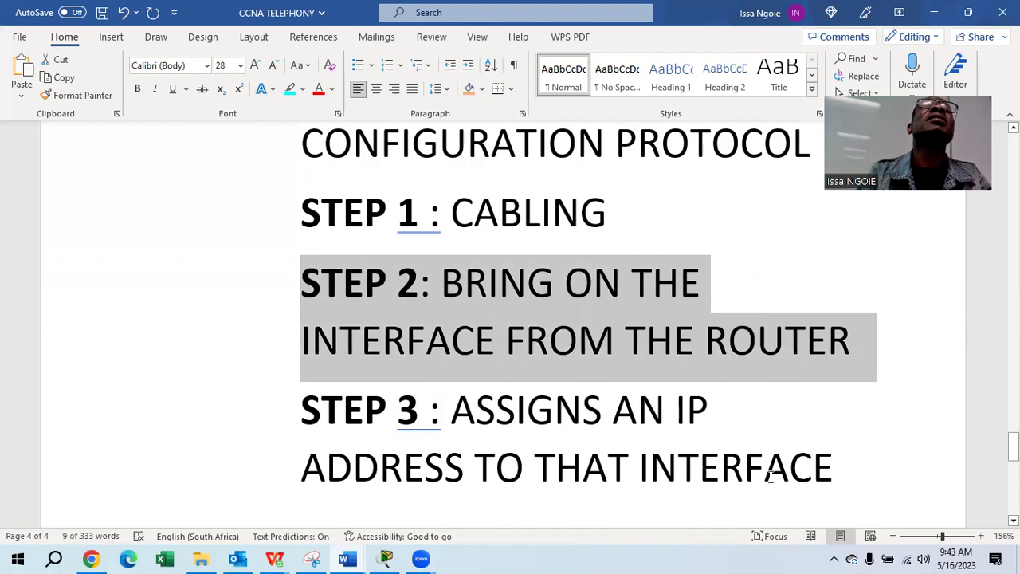
click(742, 477)
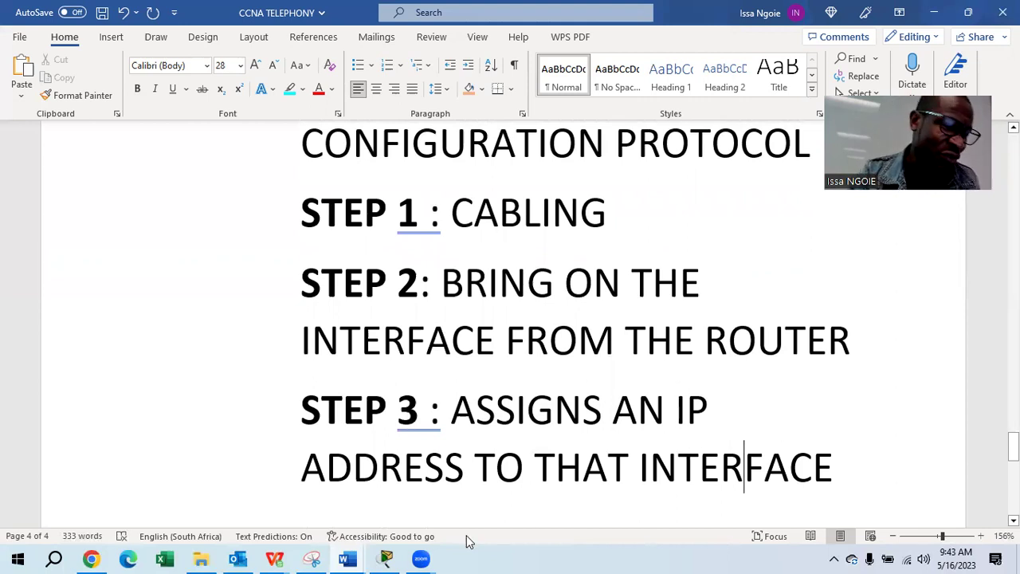
Switch to Packet Tracer and connect Laptop0's RS 232 port to the 2911 router's Console port with a console cable.
click(385, 559)
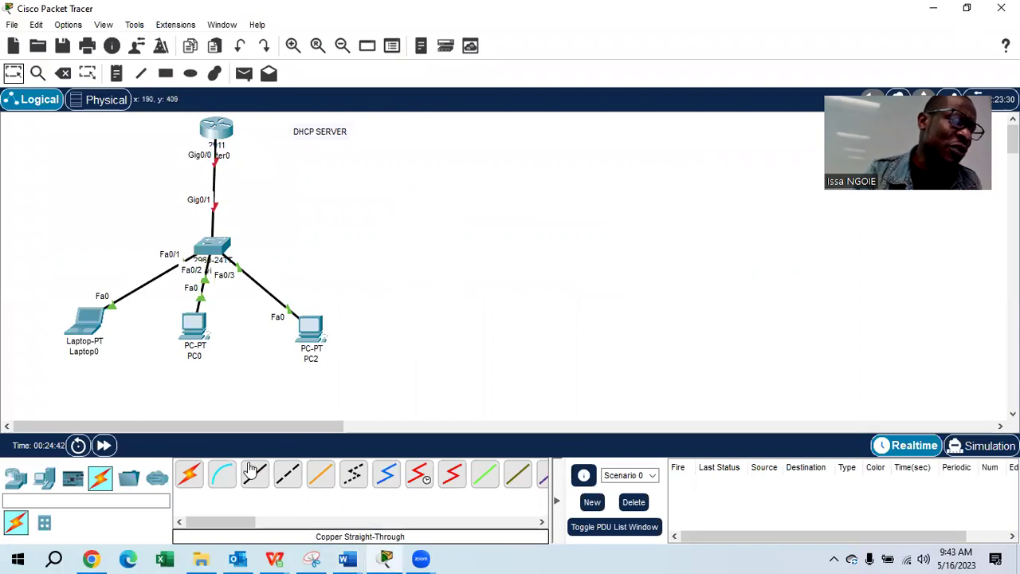
click(222, 474)
click(84, 316)
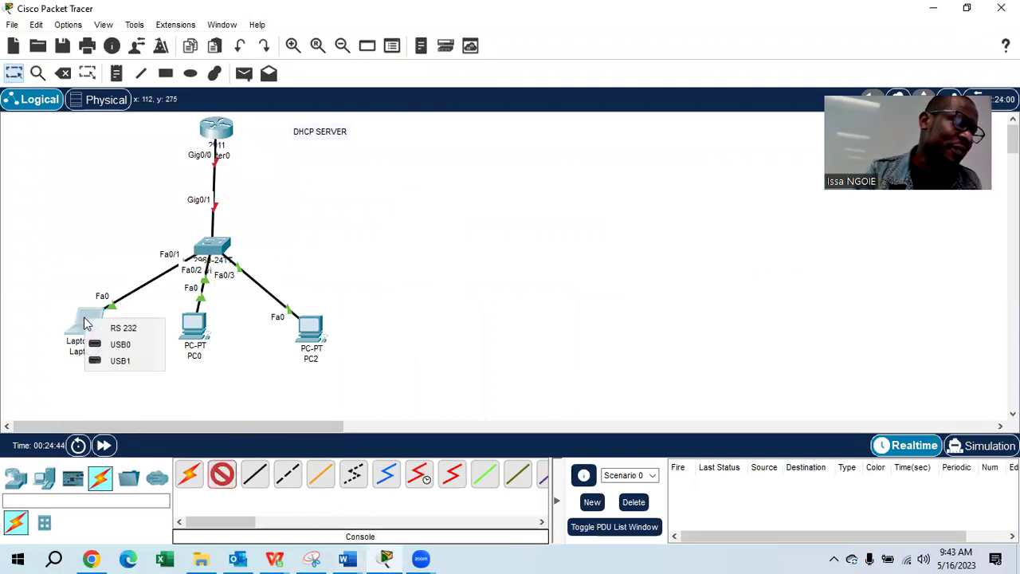
click(119, 328)
click(216, 129)
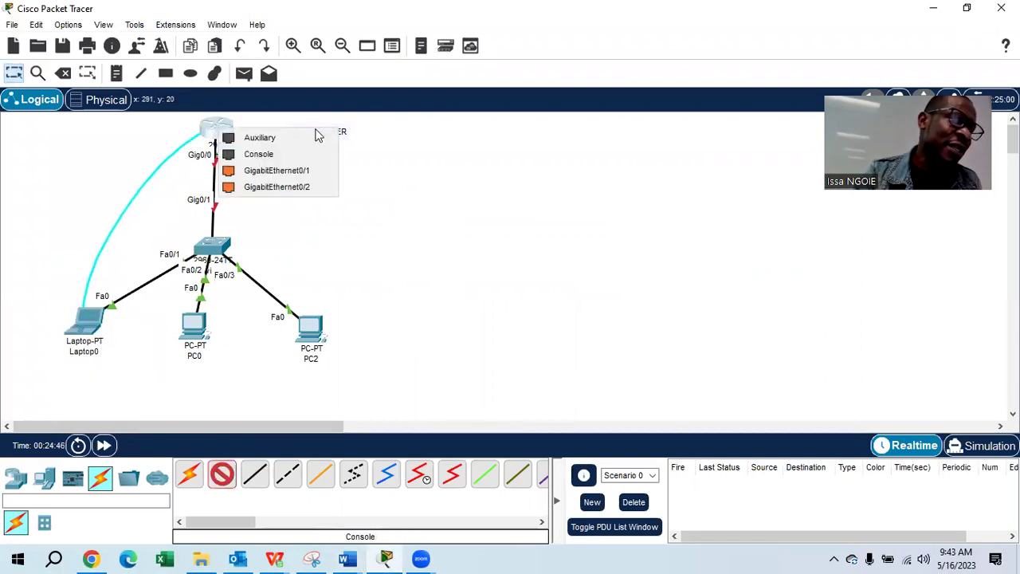
click(297, 154)
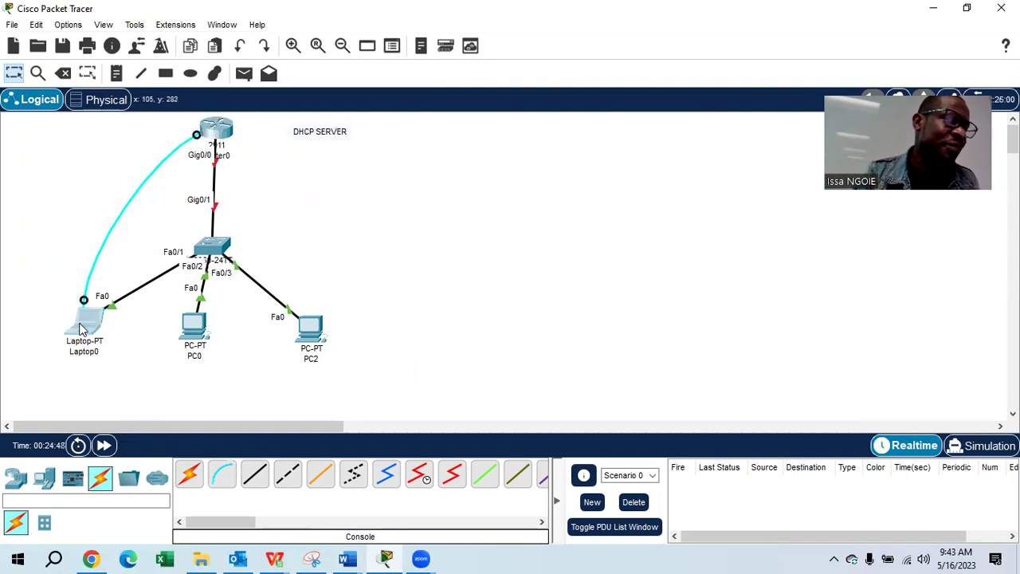
Open a terminal session on Laptop0 with the default port configuration and widen its window.
click(80, 330)
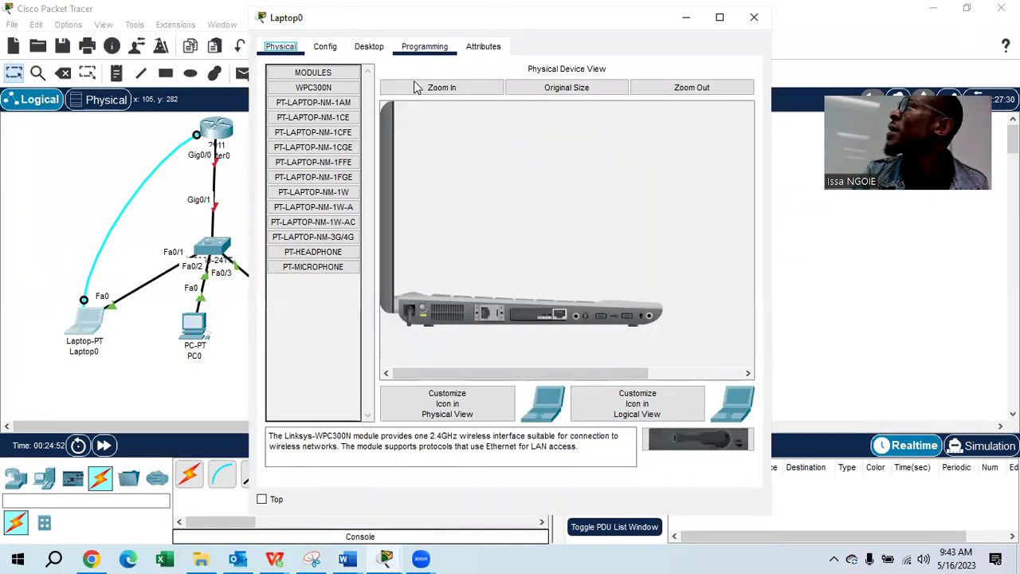
click(369, 46)
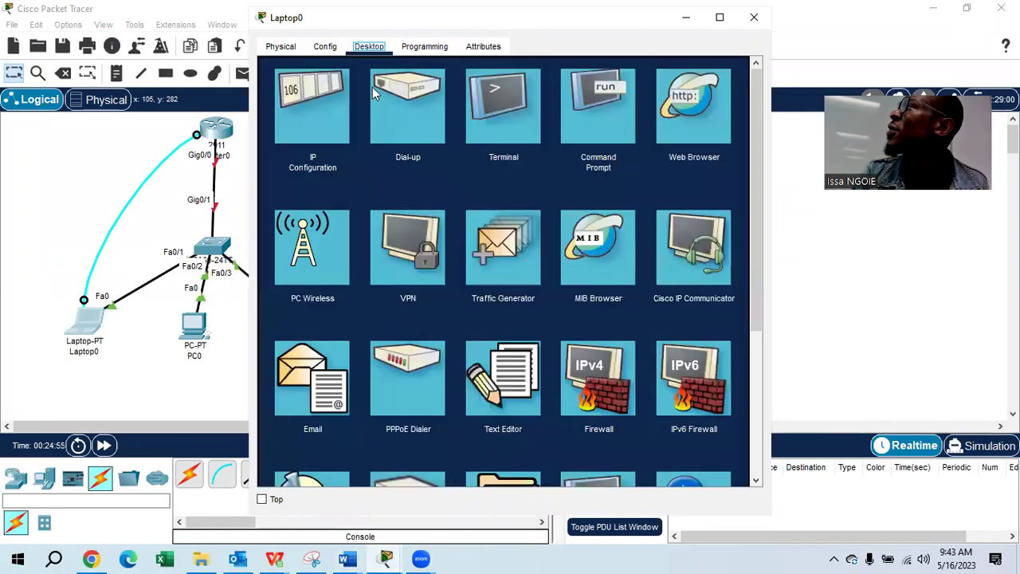
click(518, 128)
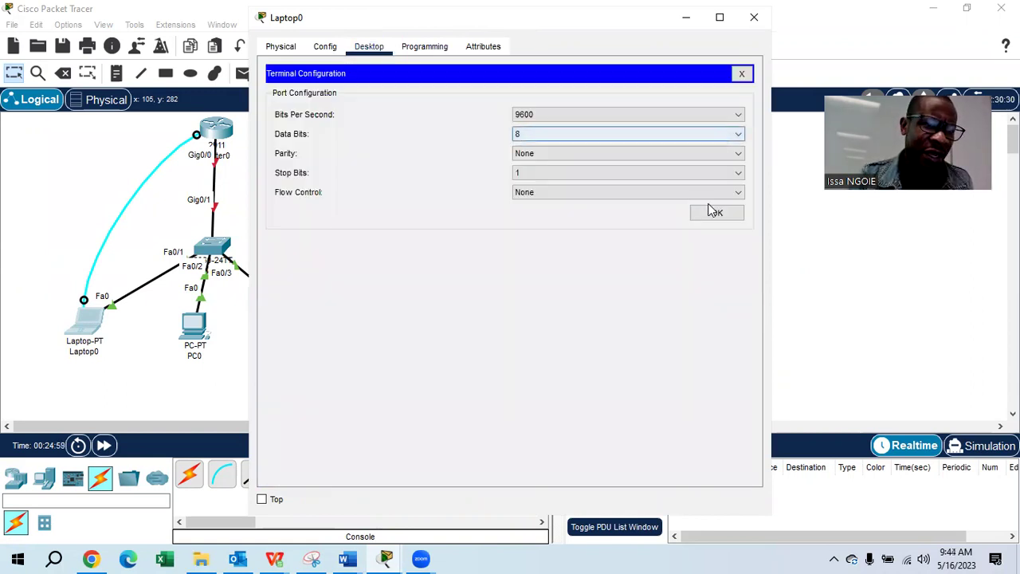
click(713, 215)
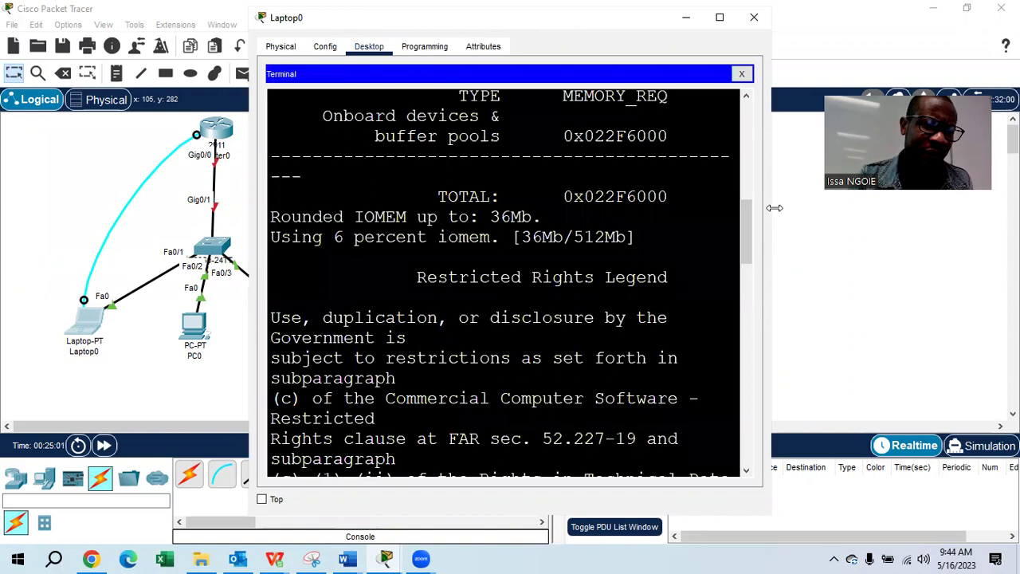
drag(776, 208, 919, 208)
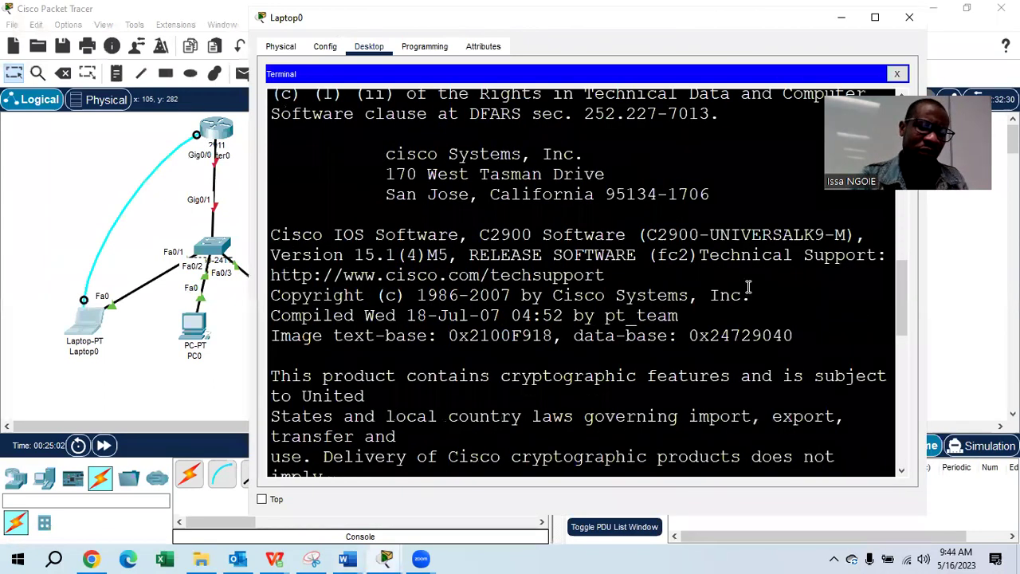
Decline the router's initial configuration dialog, then enter privileged mode with EN and global configuration mode with CONF T.
key(Return)
text(N)
key(Return)
key(Return)
key(Return)
text(EN)
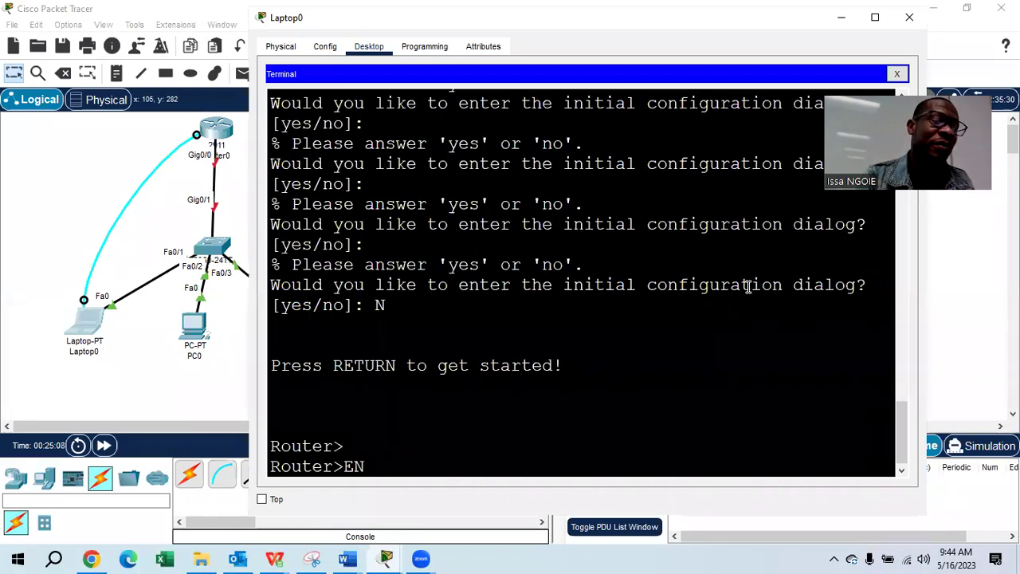
key(Return)
text(CONF T)
key(Return)
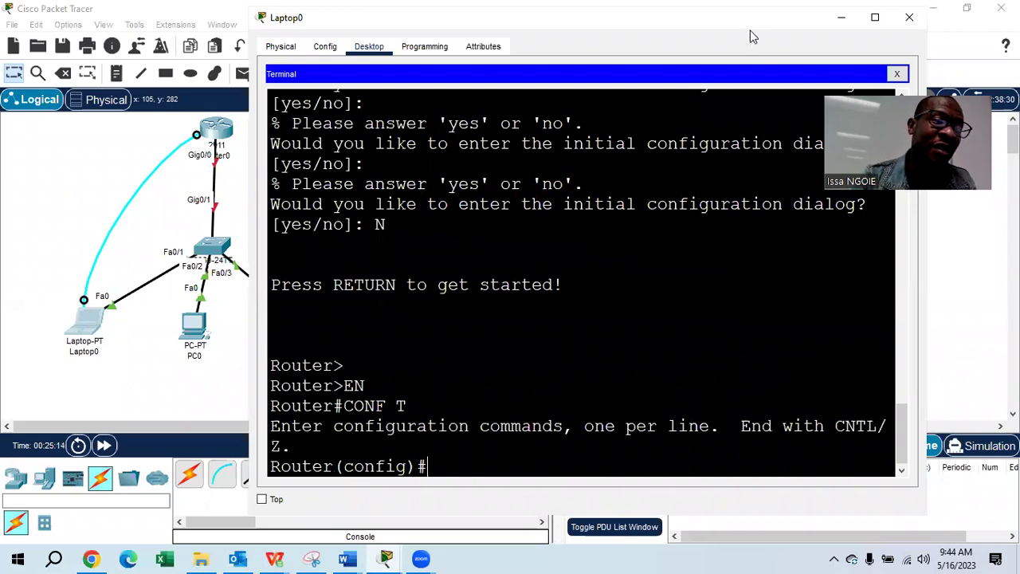
Move the Laptop0 window clear of the topology and enable router interface G0/0 with NO SHUTDOWN.
drag(750, 30, 866, 43)
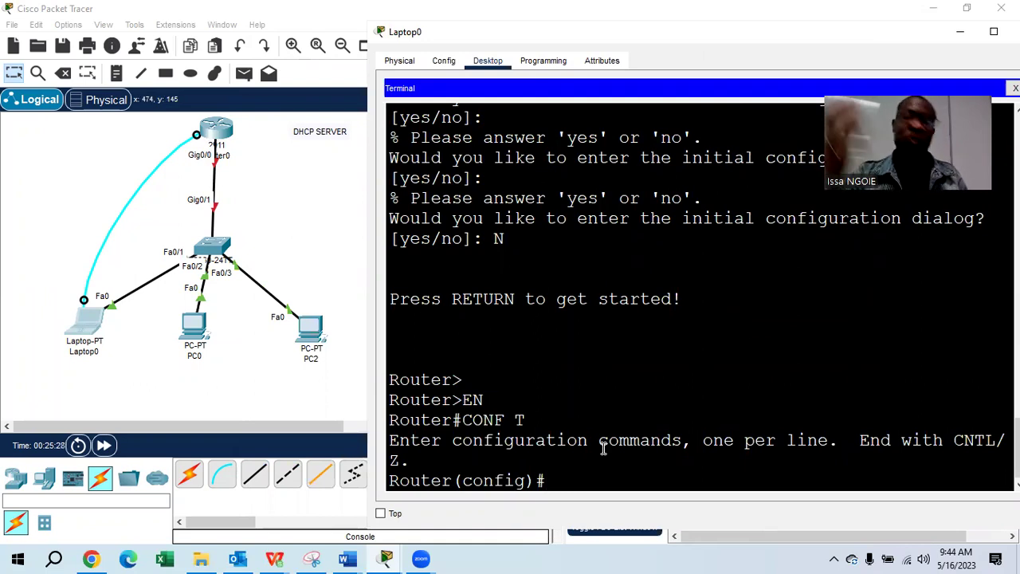
text(INT G0/0)
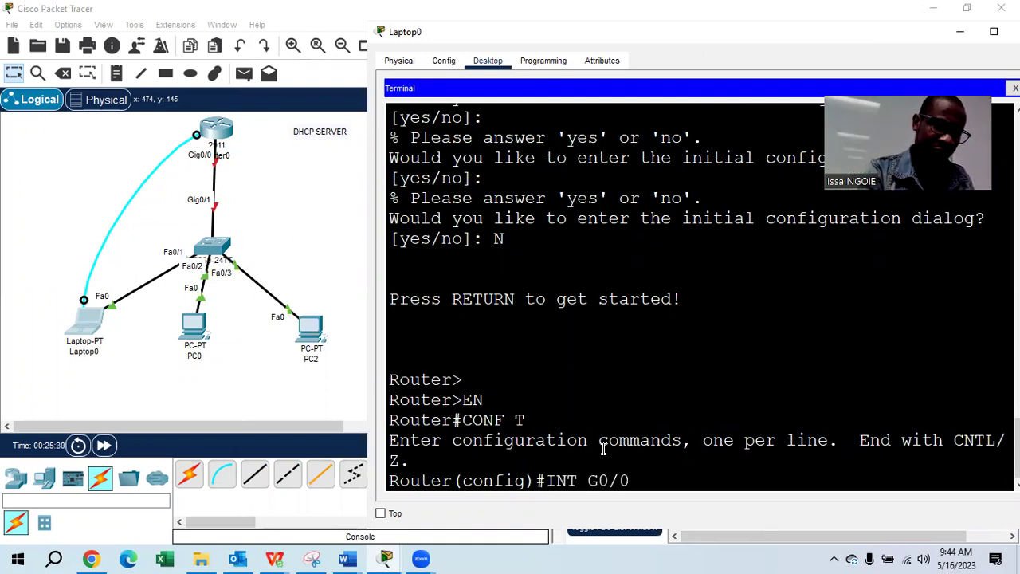
key(Return)
text(NO SH)
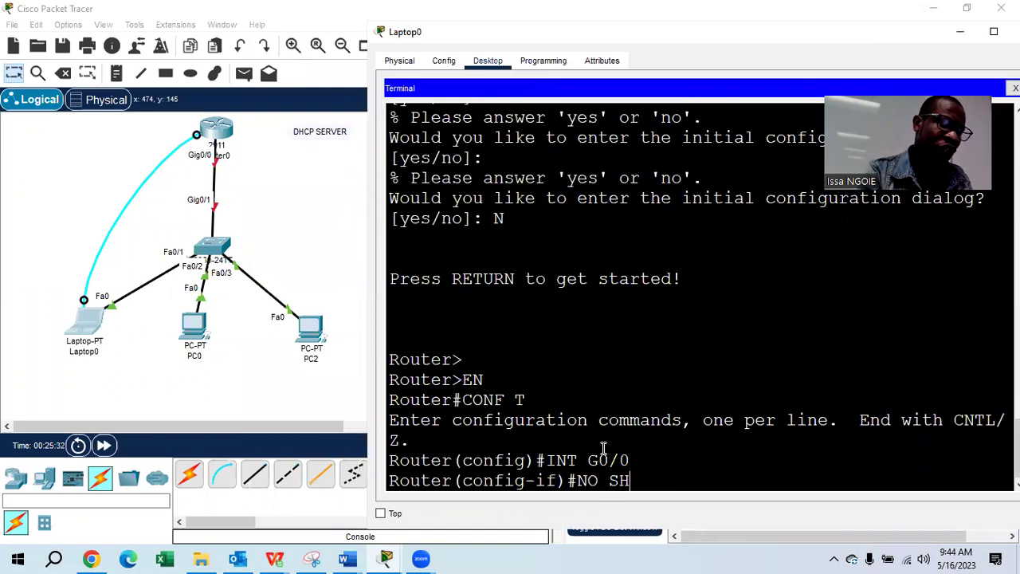
key(Tab)
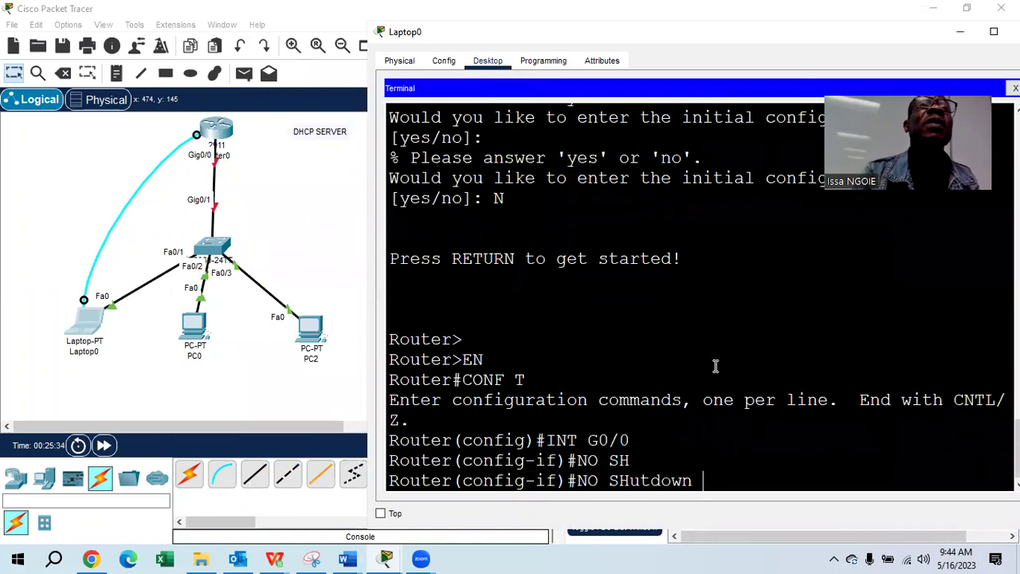
key(Return)
key(Return)
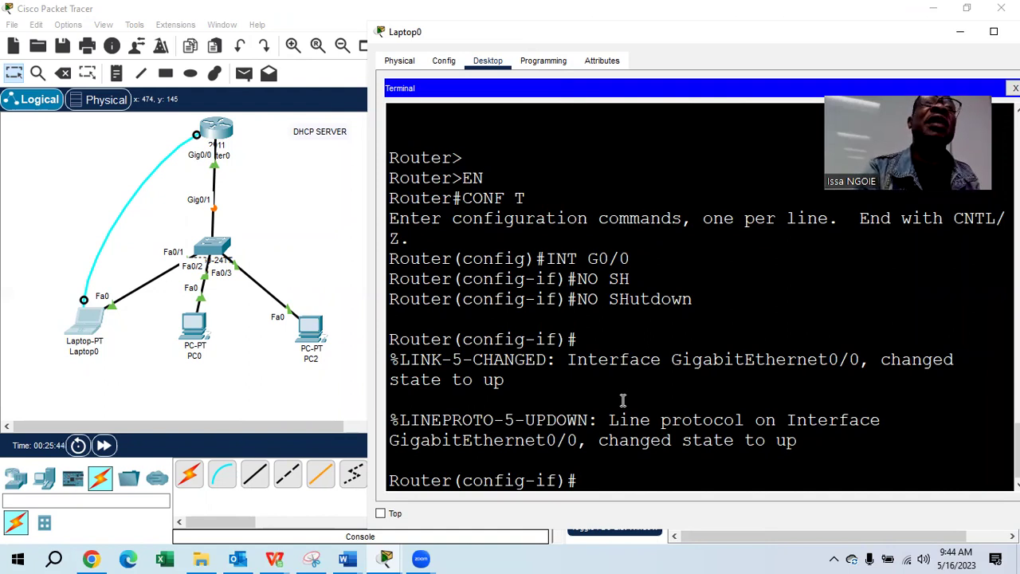
Assign IP address 192.168.1.1 with mask 255.255.255.0 to router interface G0/0, and exit to global configuration mode.
text(IP A)
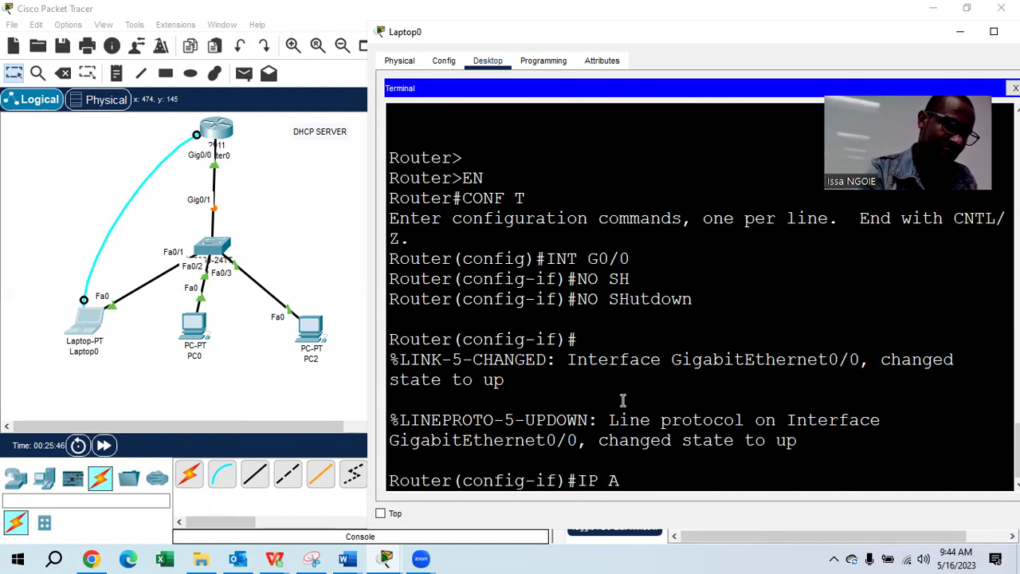
text(DDRESS 192)
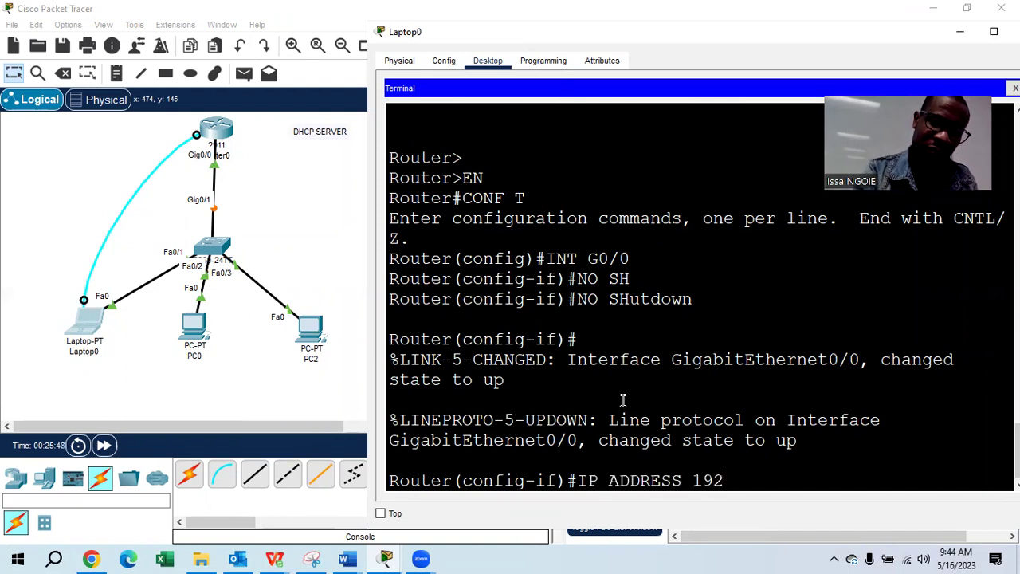
text(.168.1.1 255.)
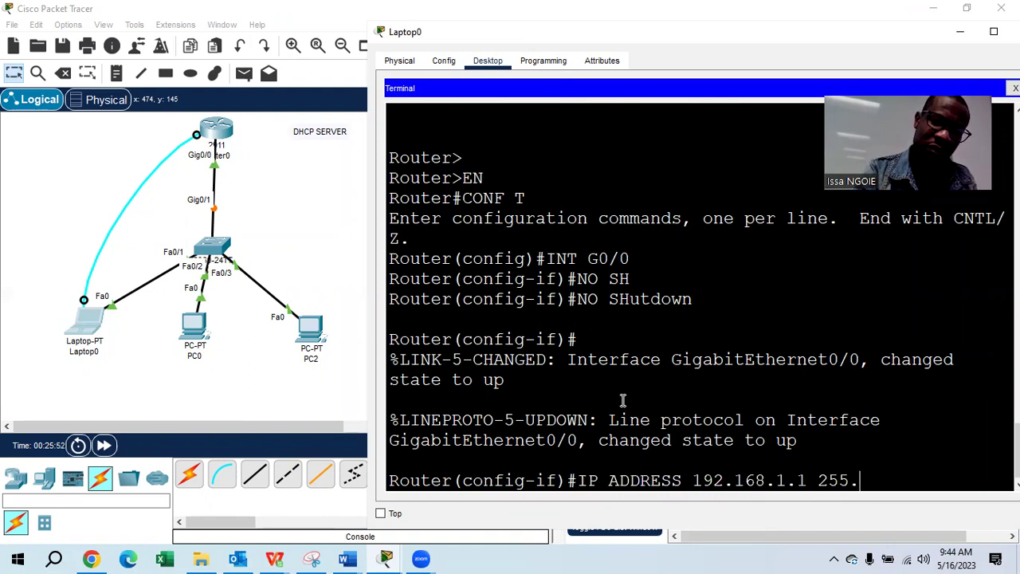
text(255.255.0)
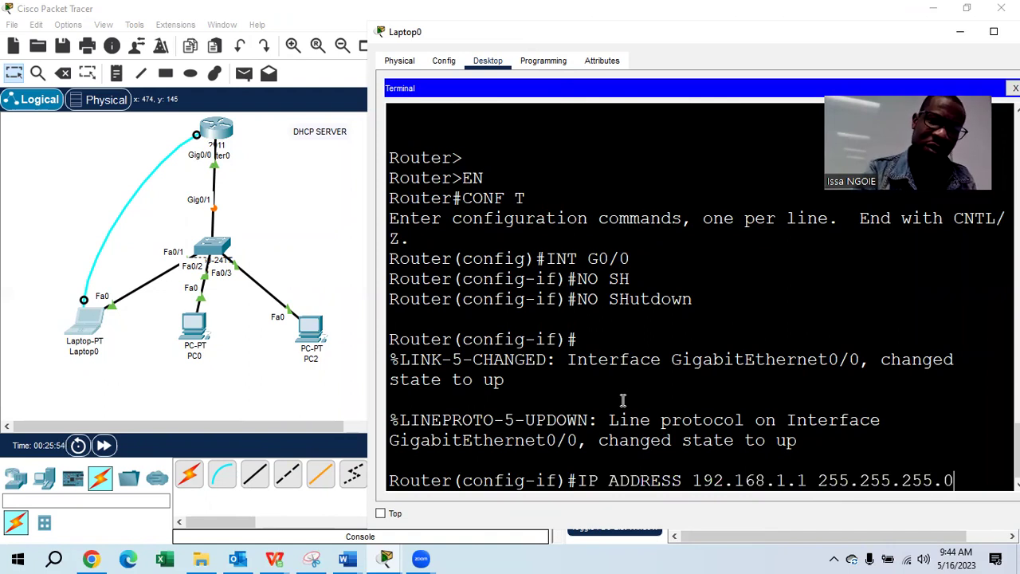
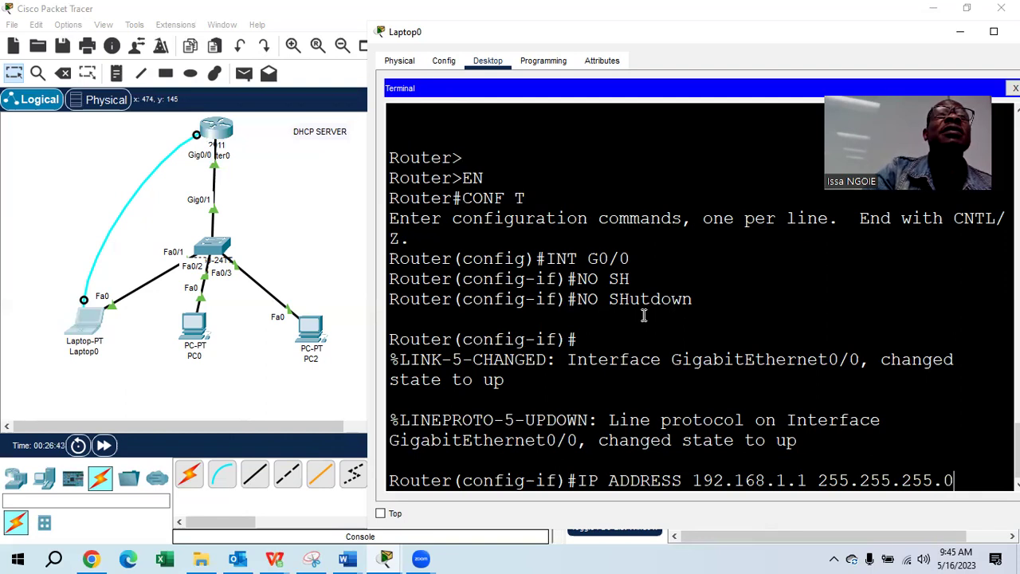
key(Return)
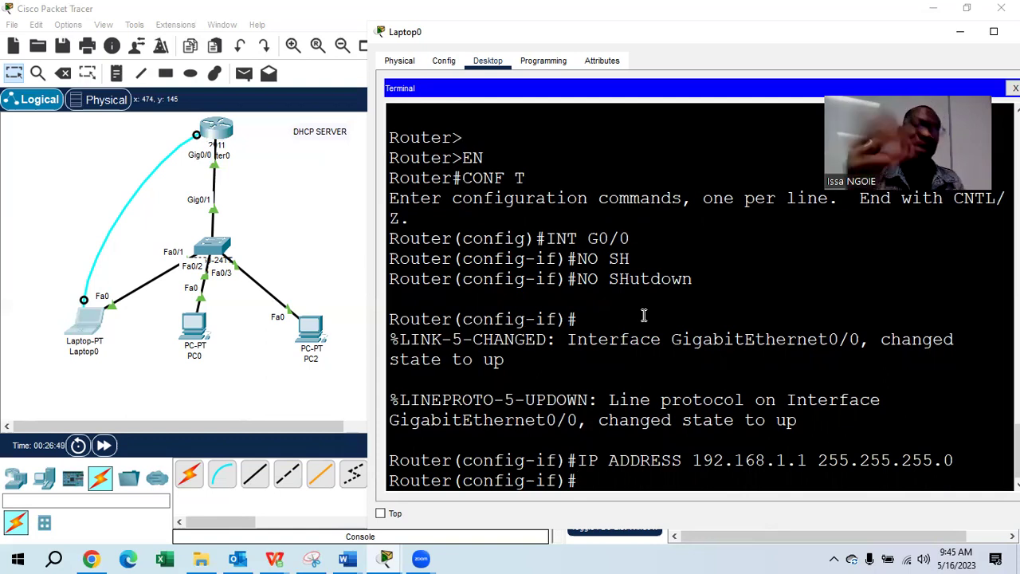
text(EXIT)
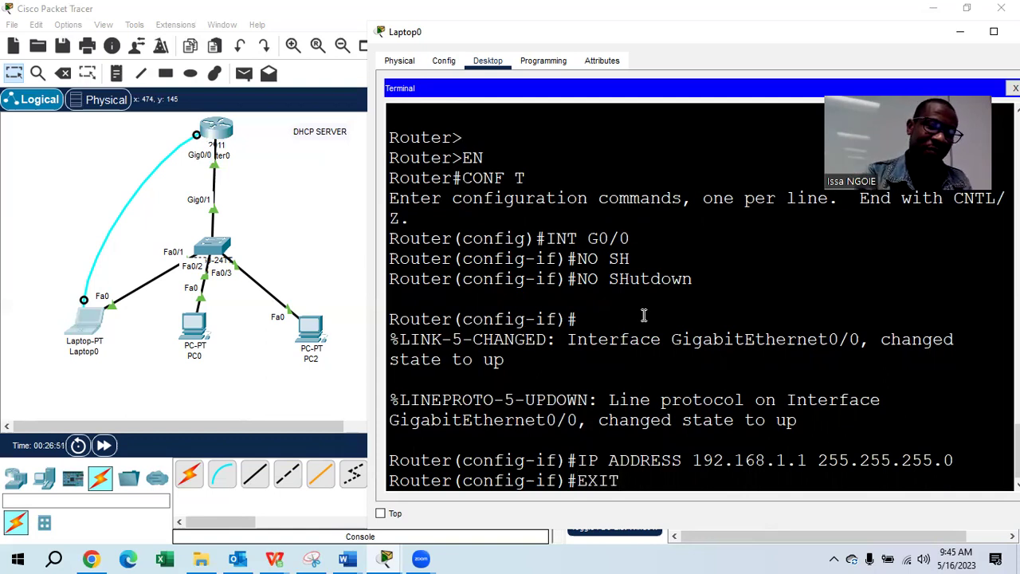
key(Return)
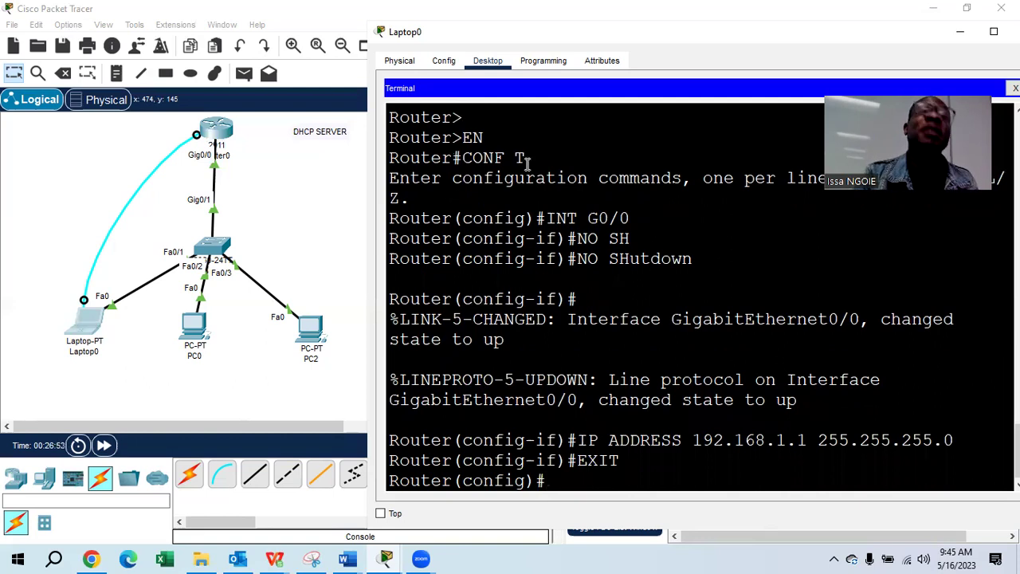
Switch to the CCNA TELEPHONY document in Word and add the line "STEP 4 : CHOOSE A DOMAIN" below step 3, with "STEP 4" in bold.
click(347, 559)
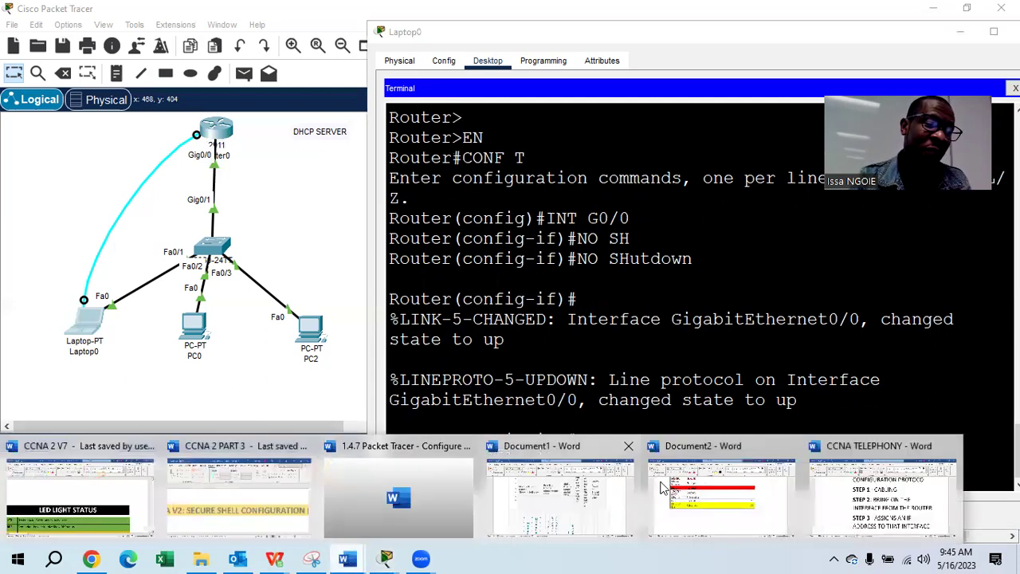
click(885, 479)
scroll(721, 353, down, 2)
click(827, 343)
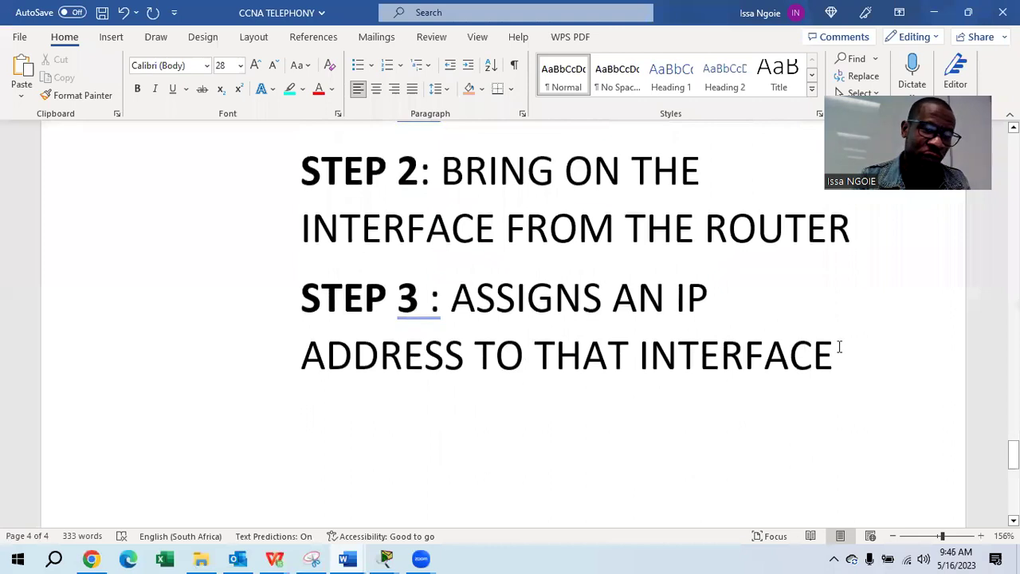
key(Return)
key(ctrl+b)
text(STEP 4 :)
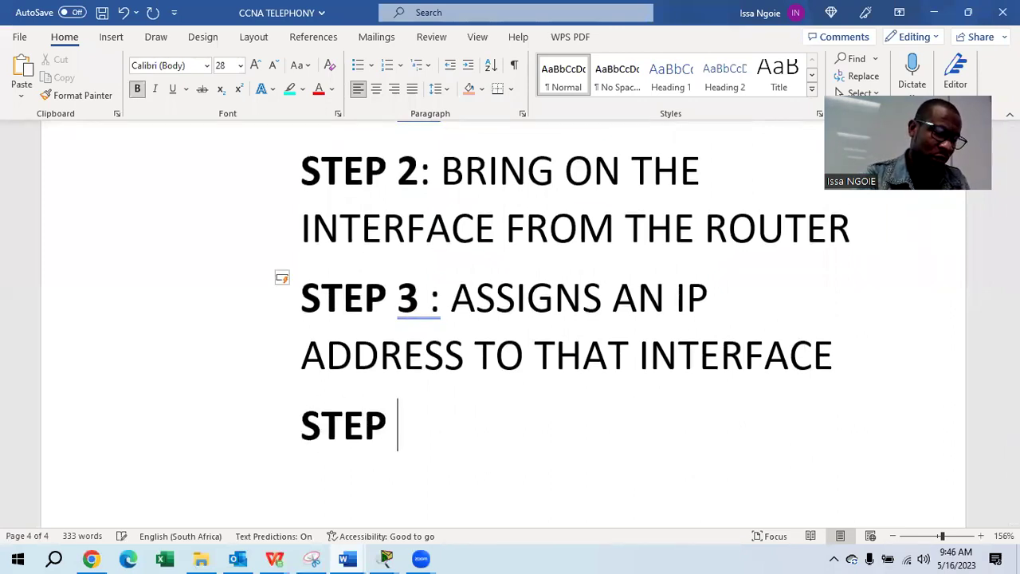
key(ctrl+b)
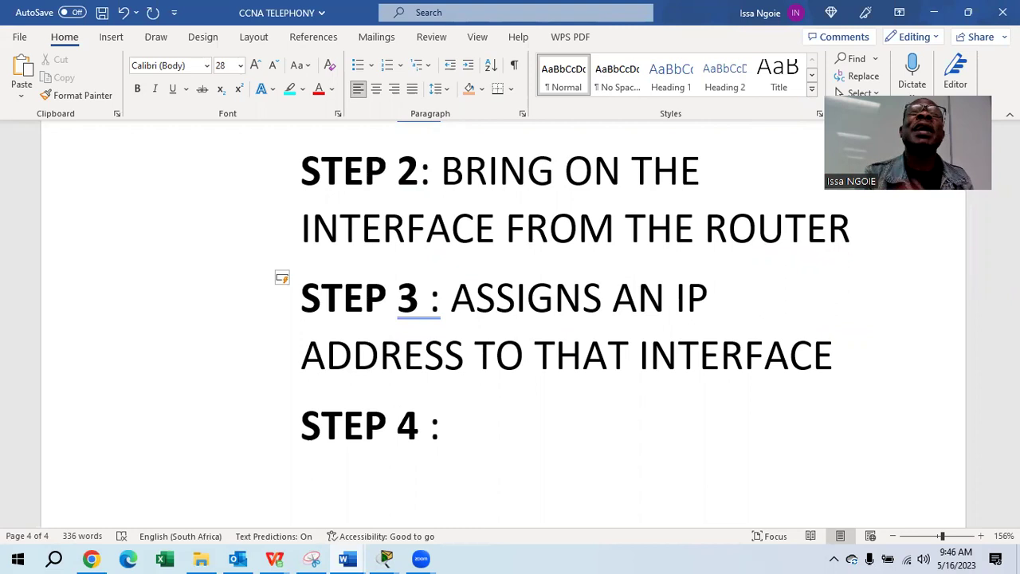
text(CHO)
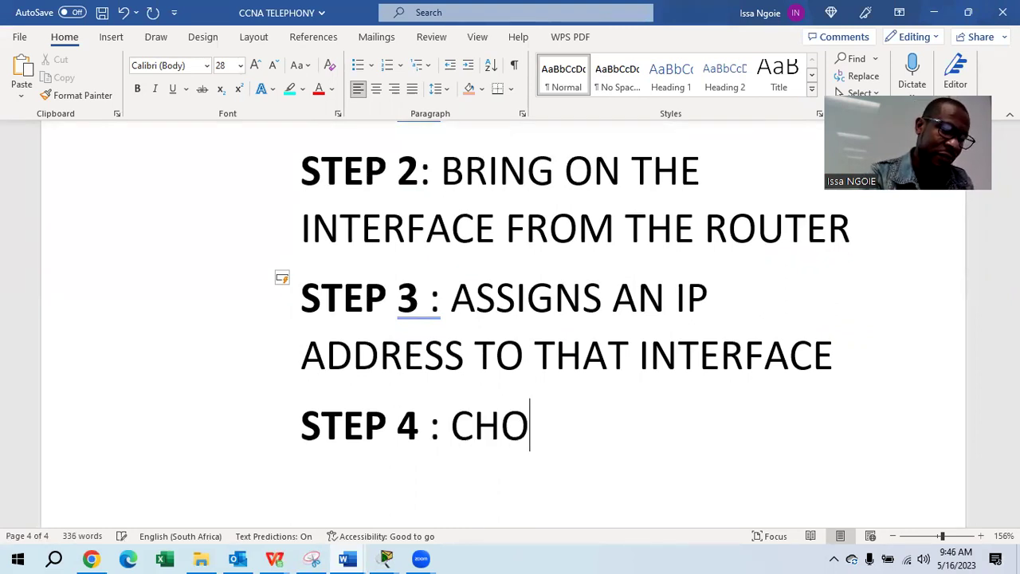
text(OSE A DOM)
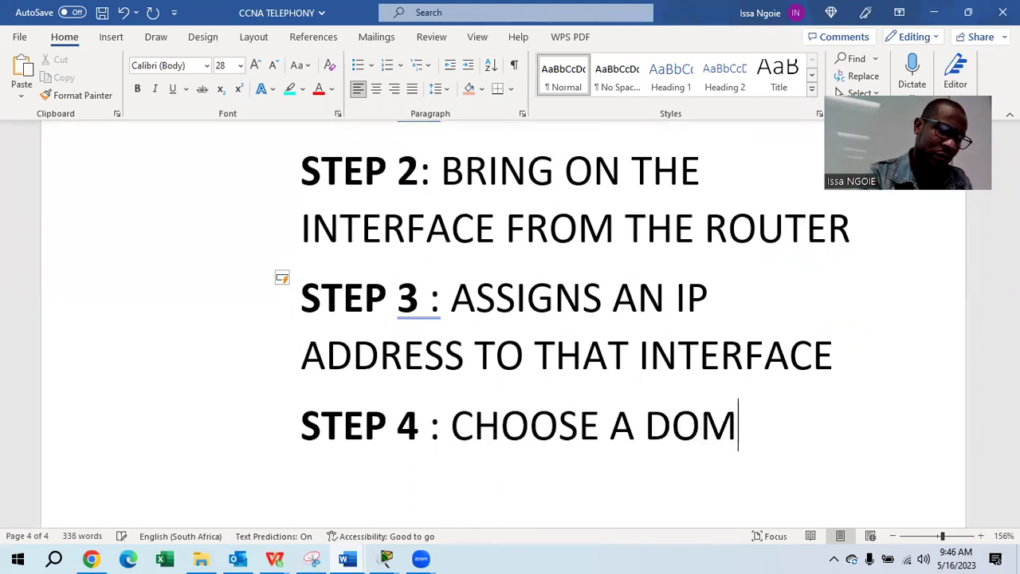
text(AIN)
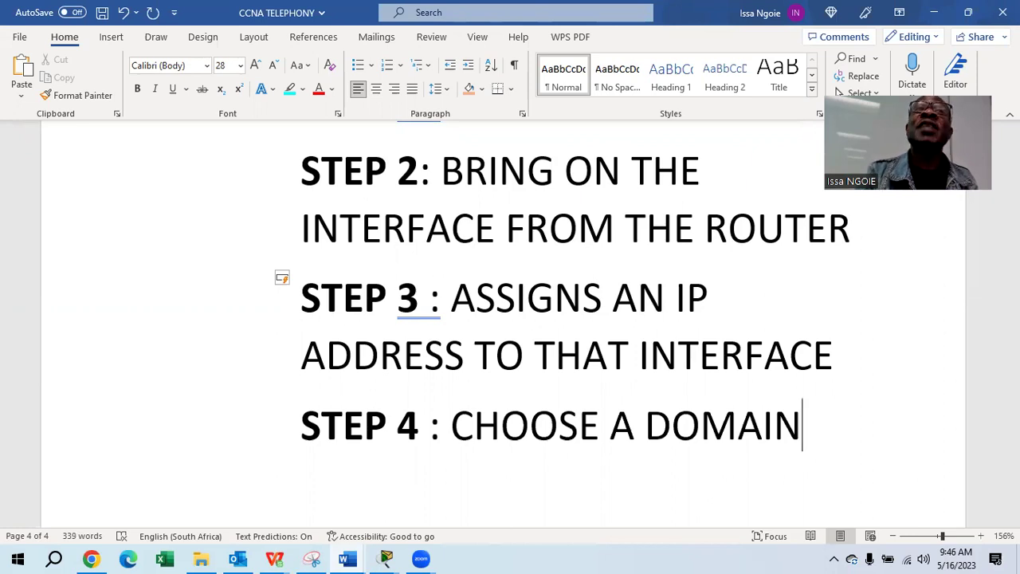
Add the line "COMMAND : IP DHCP POOL" below step 4, with the word "COMMAND" in bold.
key(Return)
key(ctrl+b)
text(COM)
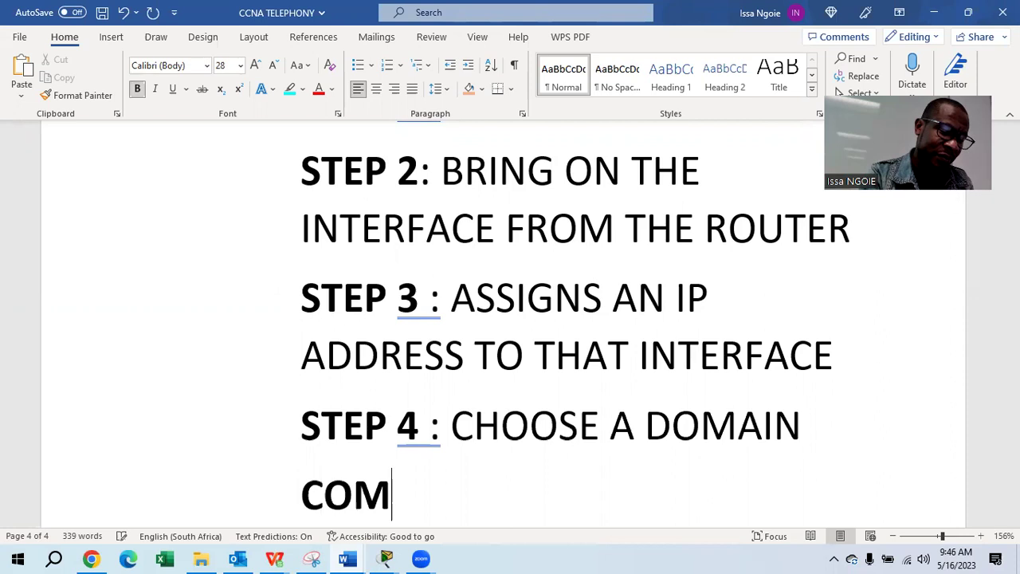
text(MAND)
key(ctrl+b)
text(: IP DHCP)
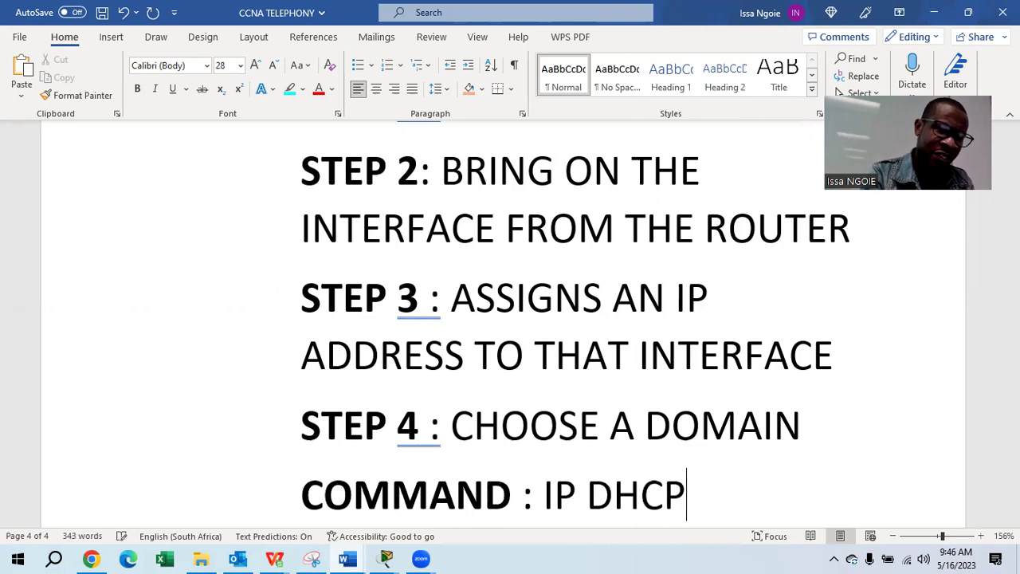
text( POOL)
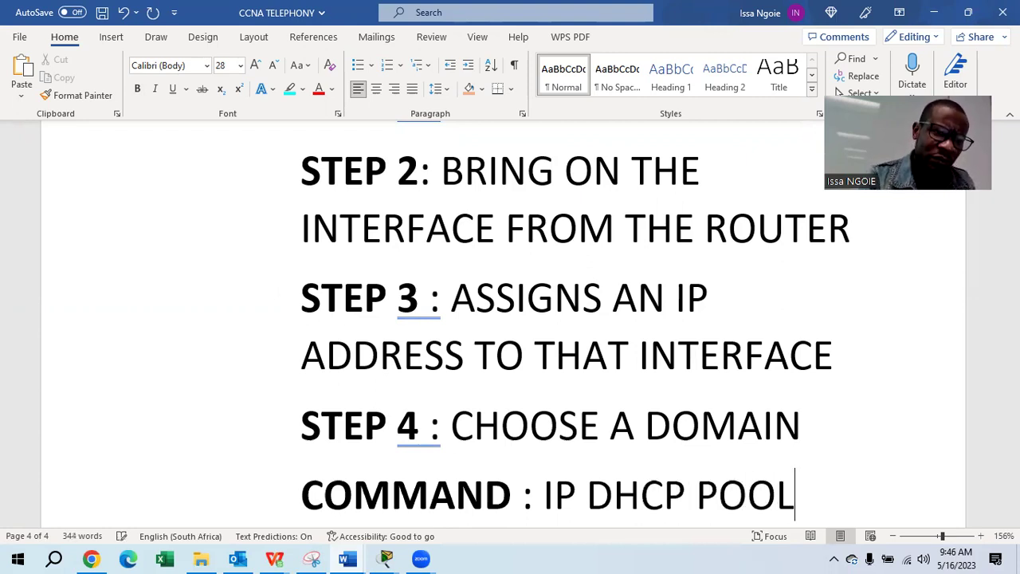
Append "(POOL)" to the end of the step 4 line in the notes.
click(812, 416)
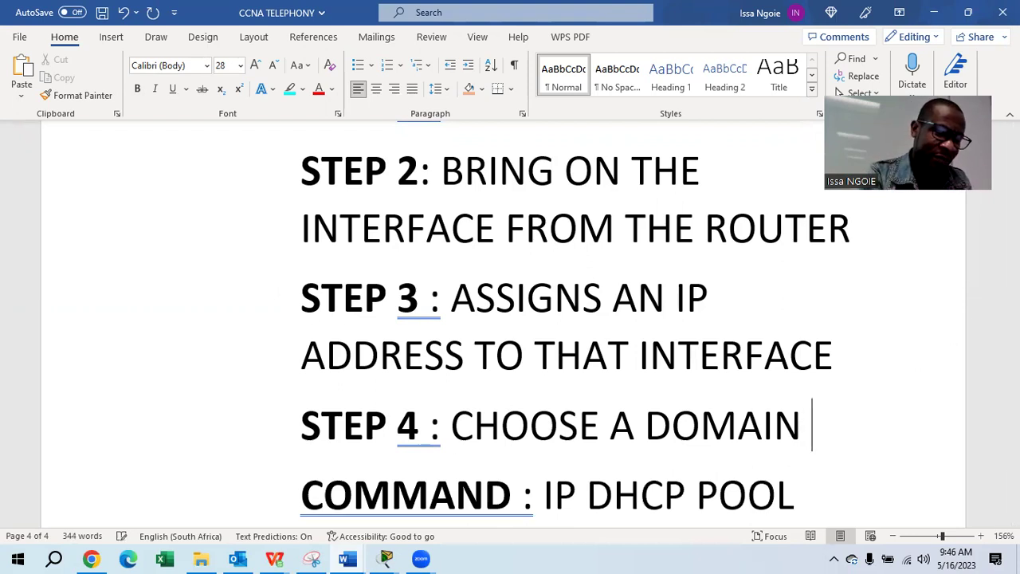
text((POOL)
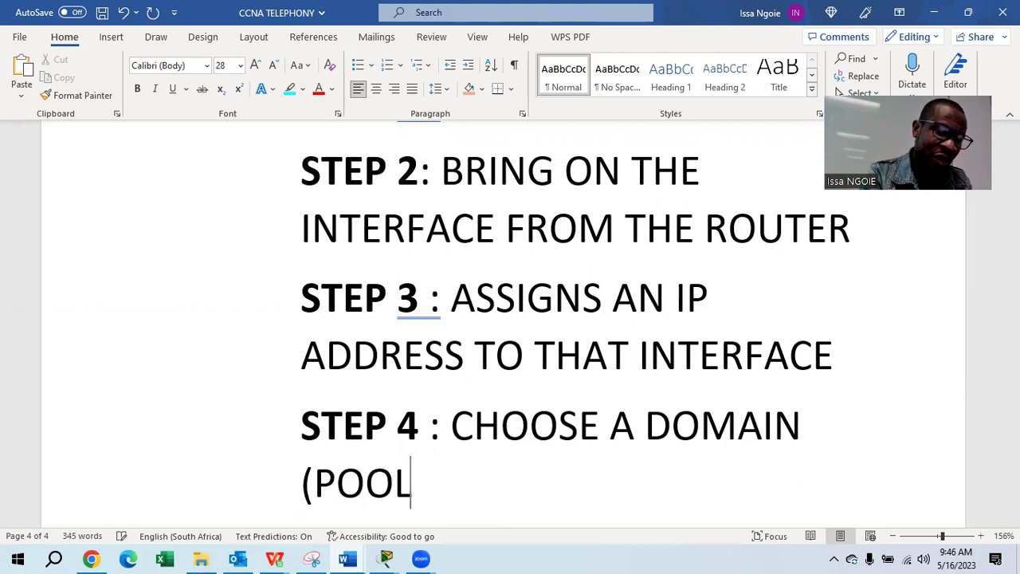
text())
scroll(815, 413, down, 2)
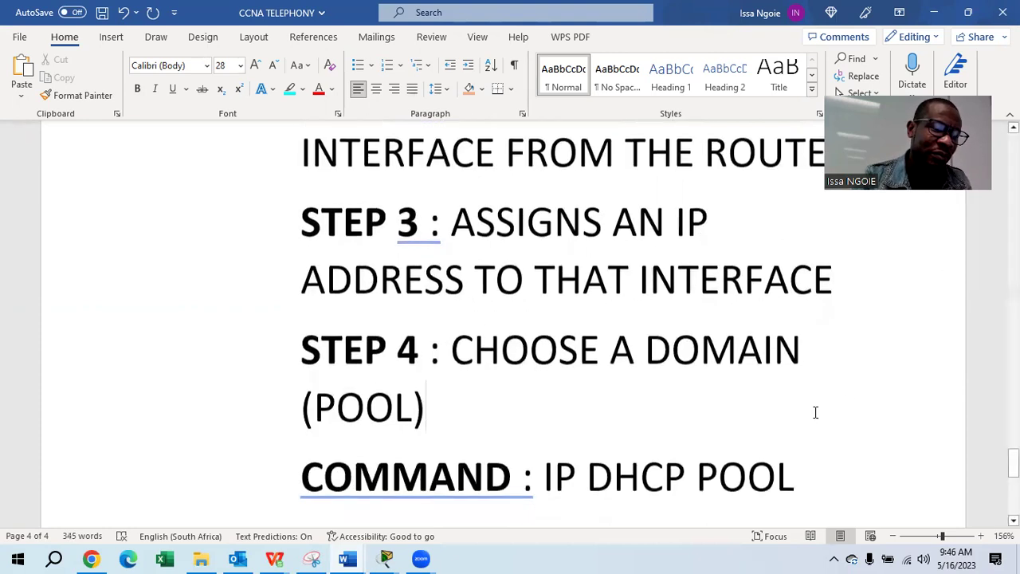
scroll(816, 412, down, 2)
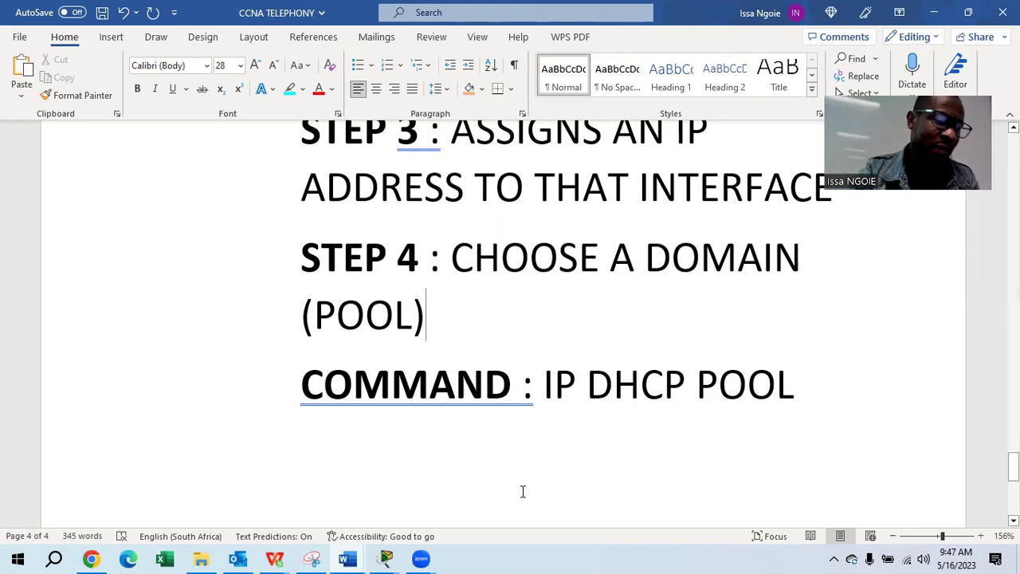
Switch back to Laptop0's terminal in Packet Tracer and show the command help for IP DHCP and IP DHCP POOL.
mouse_move(386, 558)
click(465, 487)
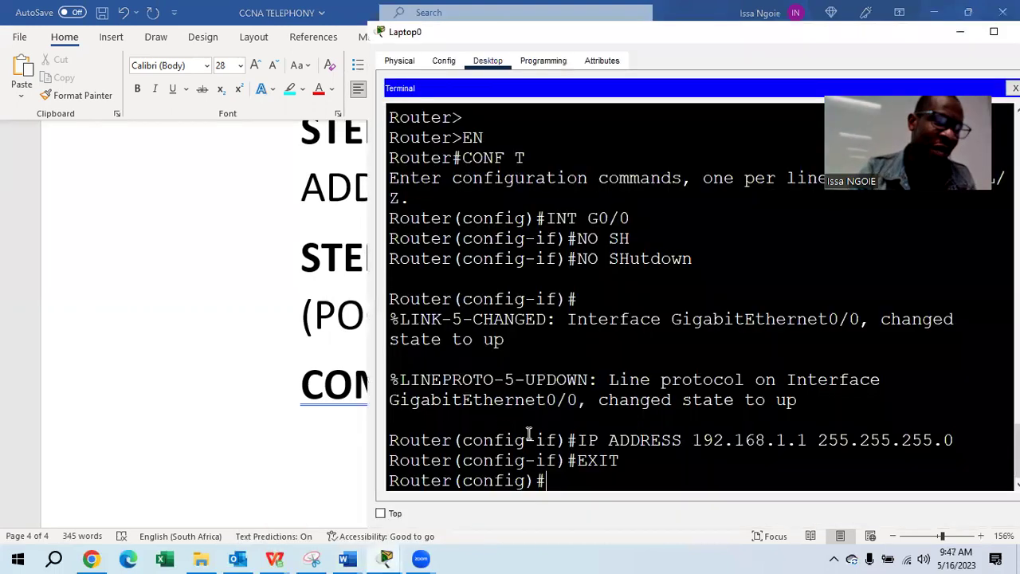
text(IP DHCP)
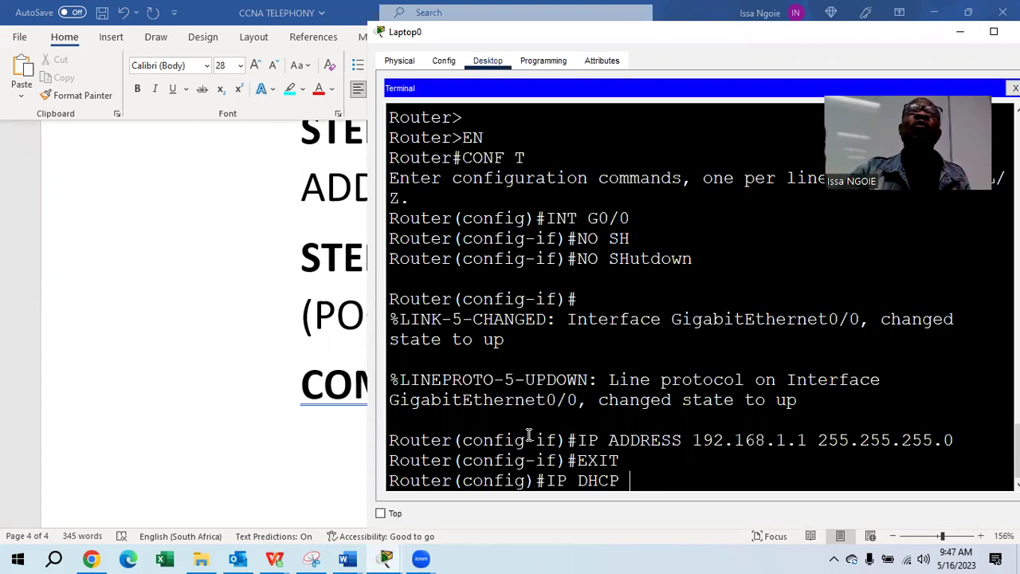
text(?)
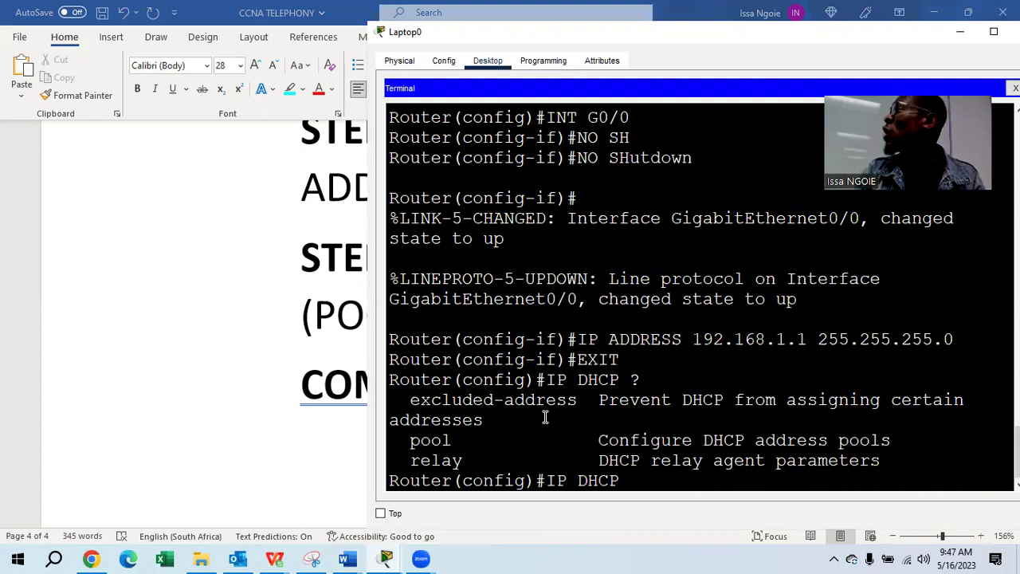
drag(467, 444, 400, 444)
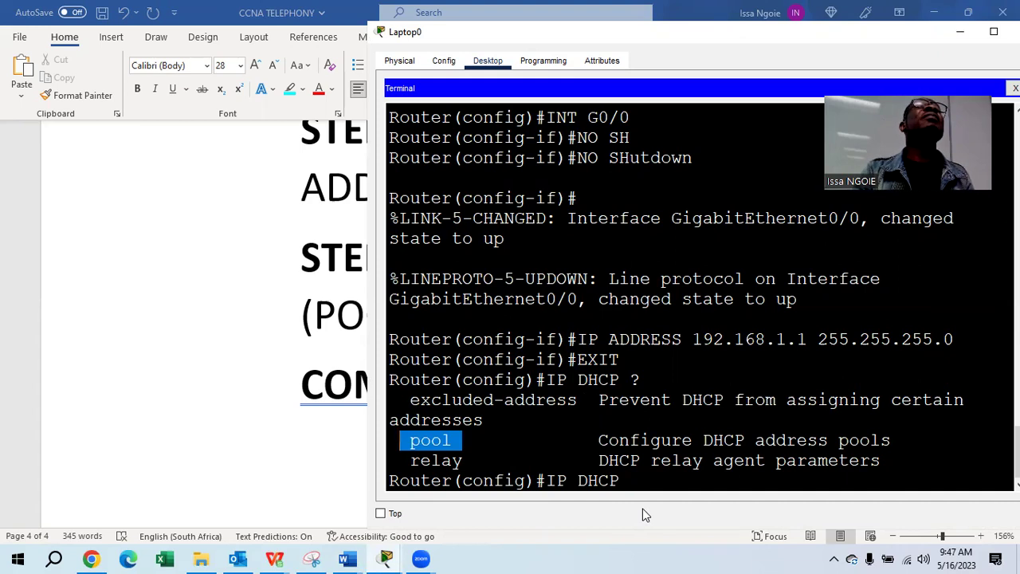
click(640, 483)
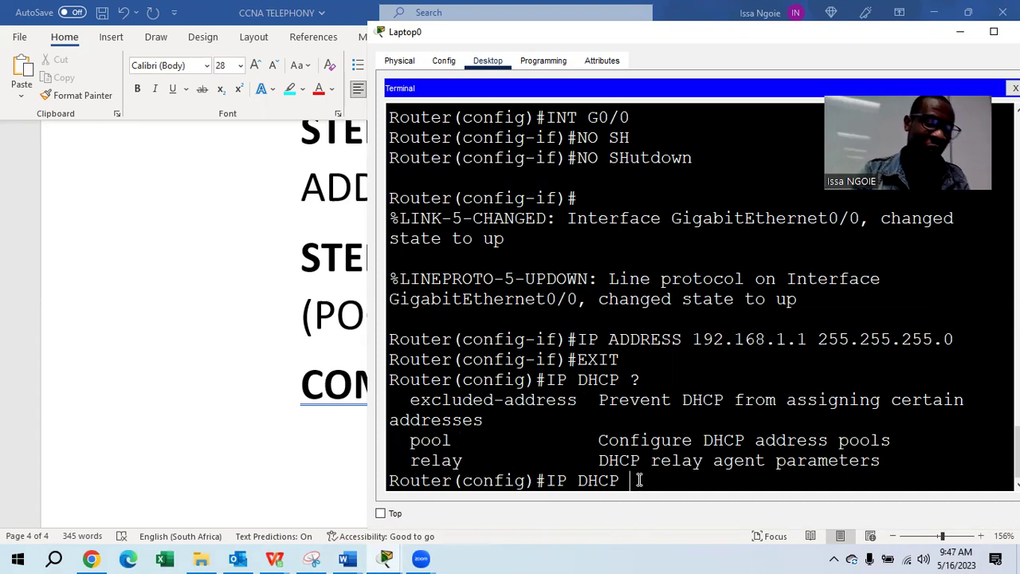
text(POOL)
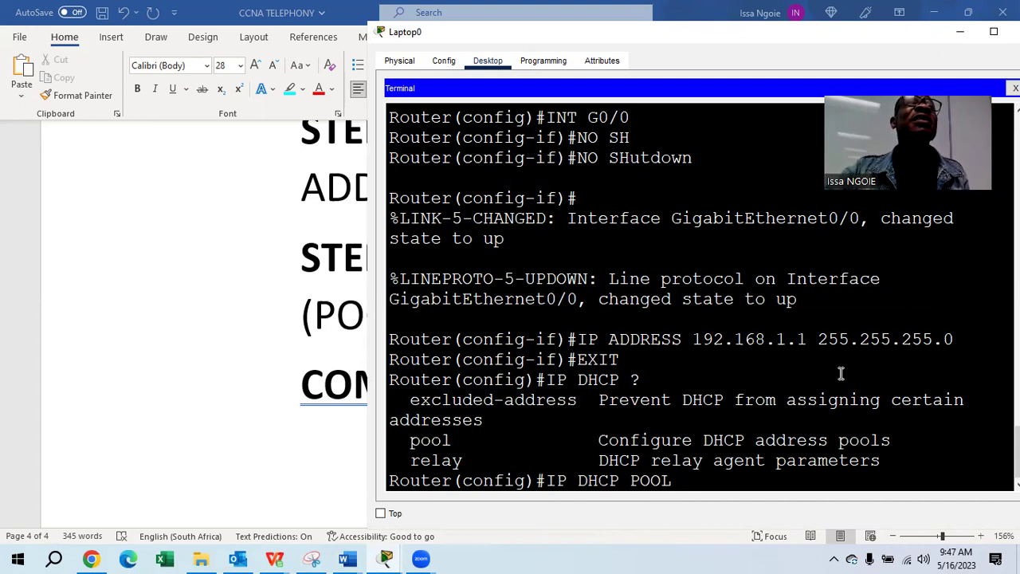
text(?)
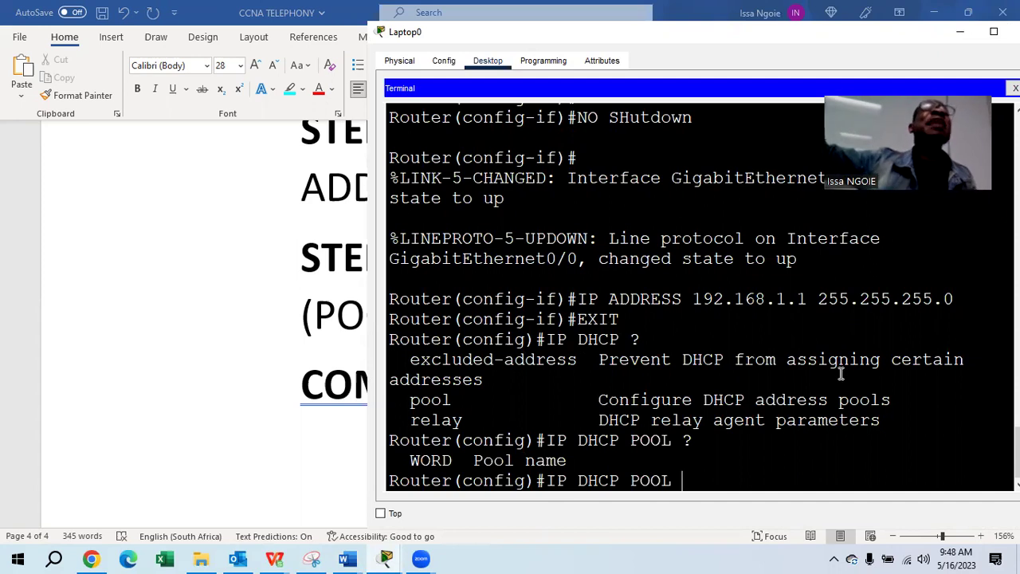
Create a DHCP pool named SABAIP on the router and list the commands available in DHCP configuration mode.
text(SABA)
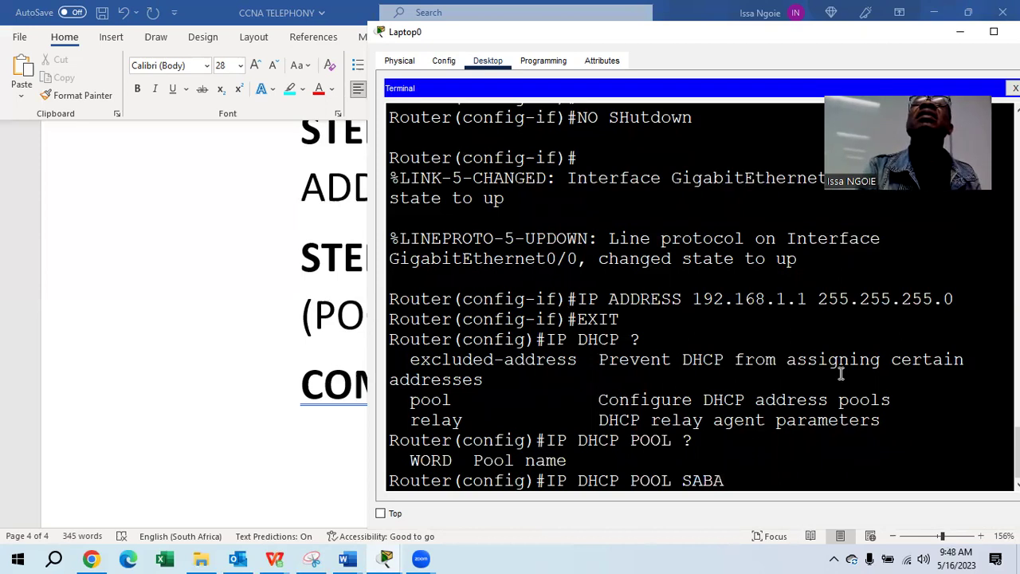
text(IPDISTRI)
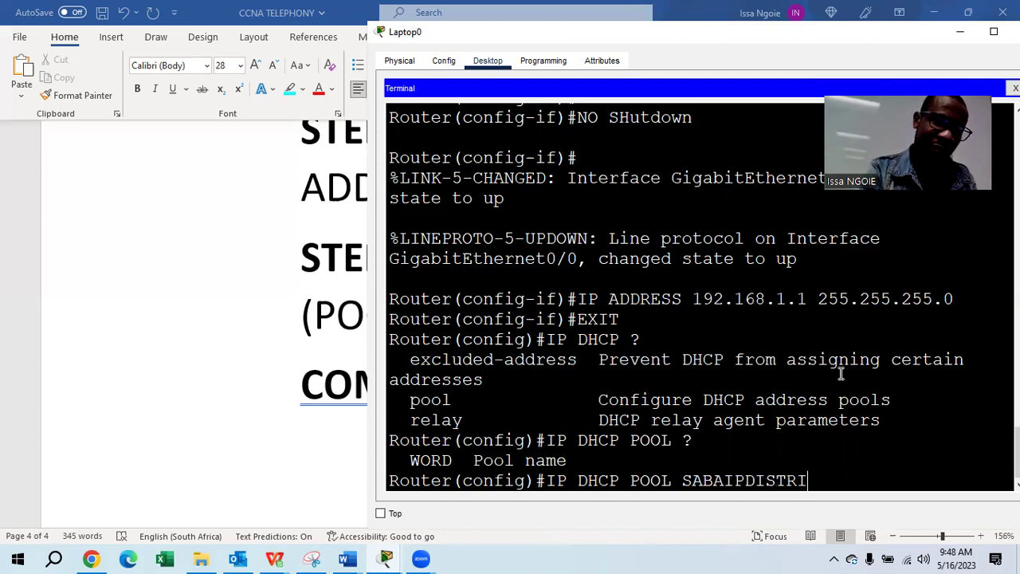
key(BackSpace)
key(BackSpace)
key(BackSpace)
key(BackSpace)
key(BackSpace)
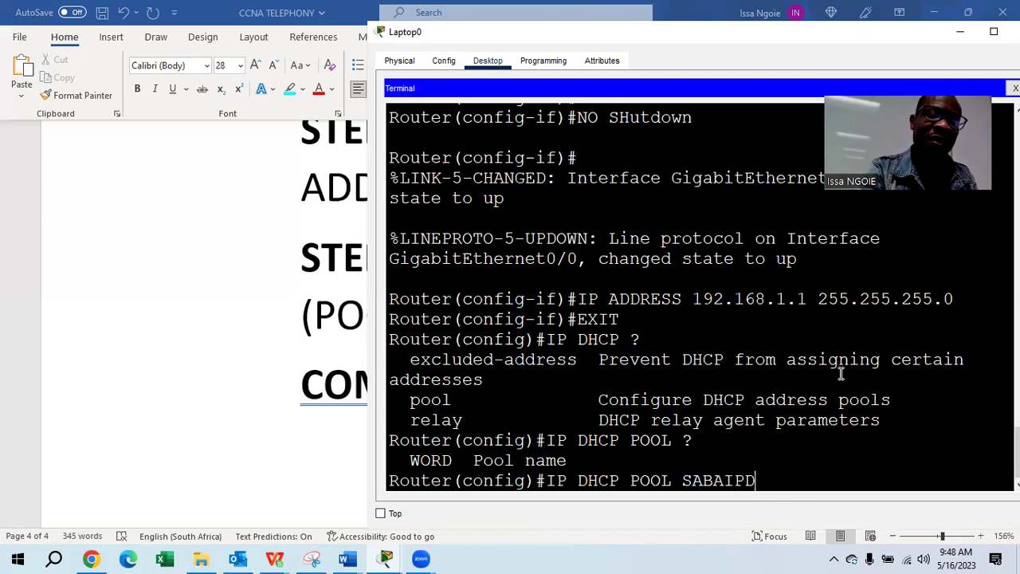
key(BackSpace)
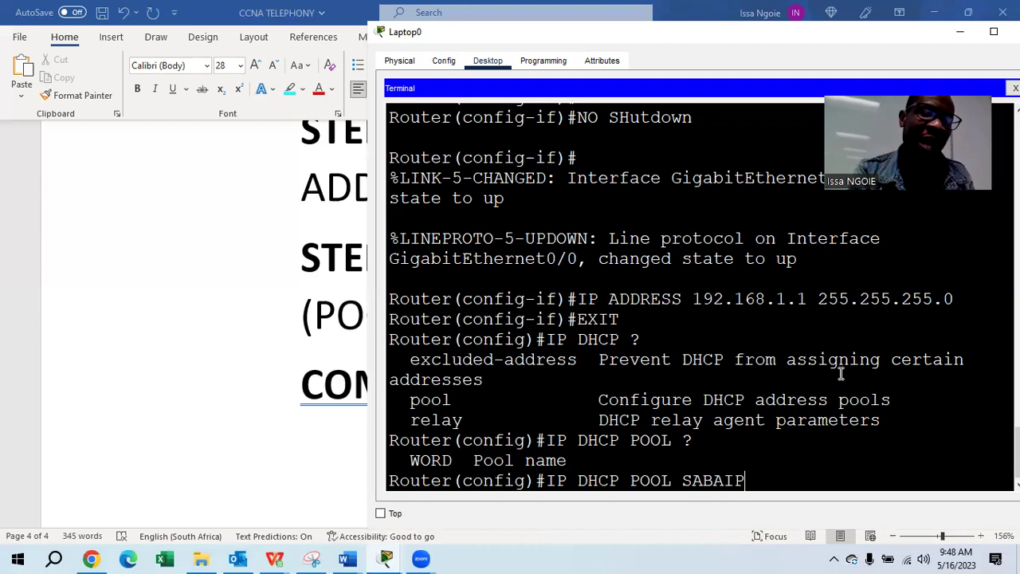
key(Return)
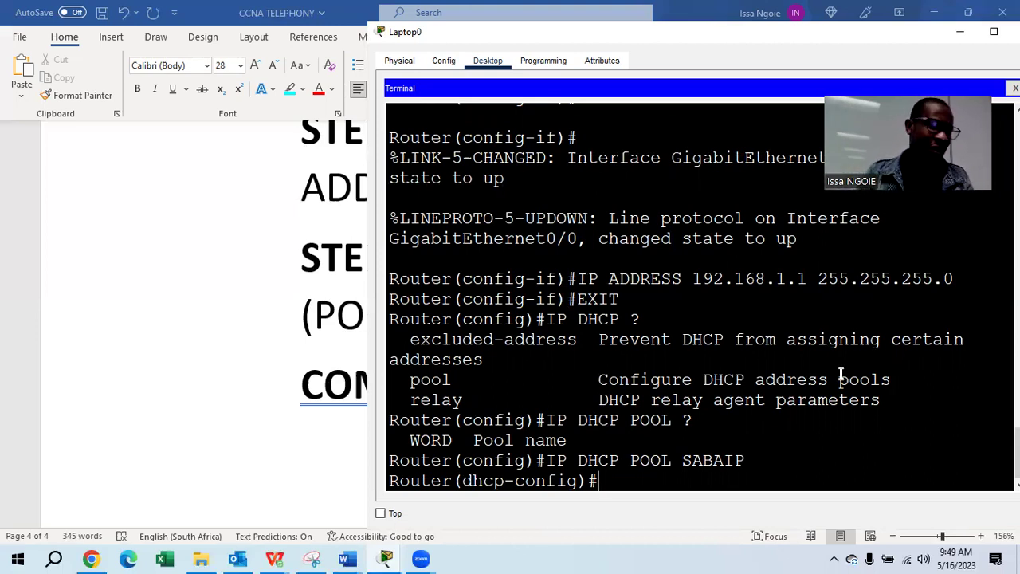
text(?)
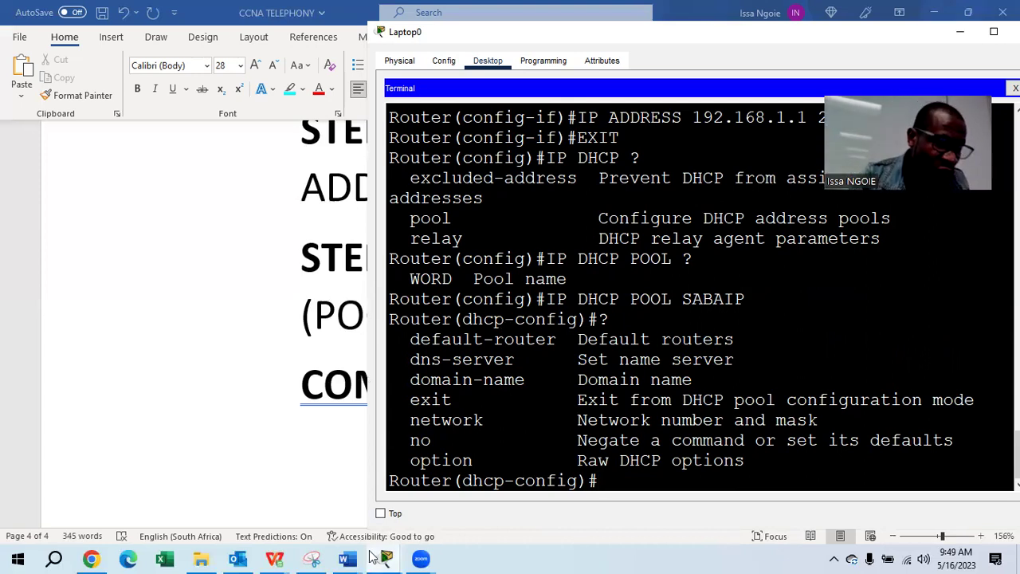
Switch back to the Word notes and add the line "STEP 5 : DEFAULT GATEWAY" at the end, with "STEP 5" in bold.
click(346, 558)
click(885, 498)
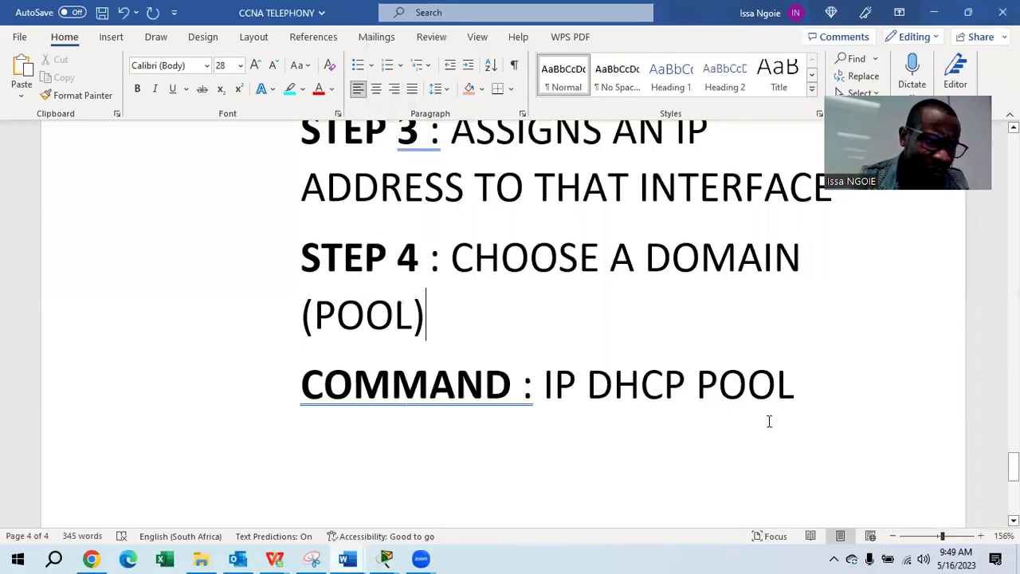
scroll(768, 421, down, 1)
click(808, 319)
key(Return)
key(ctrl+b)
text(STEP 5)
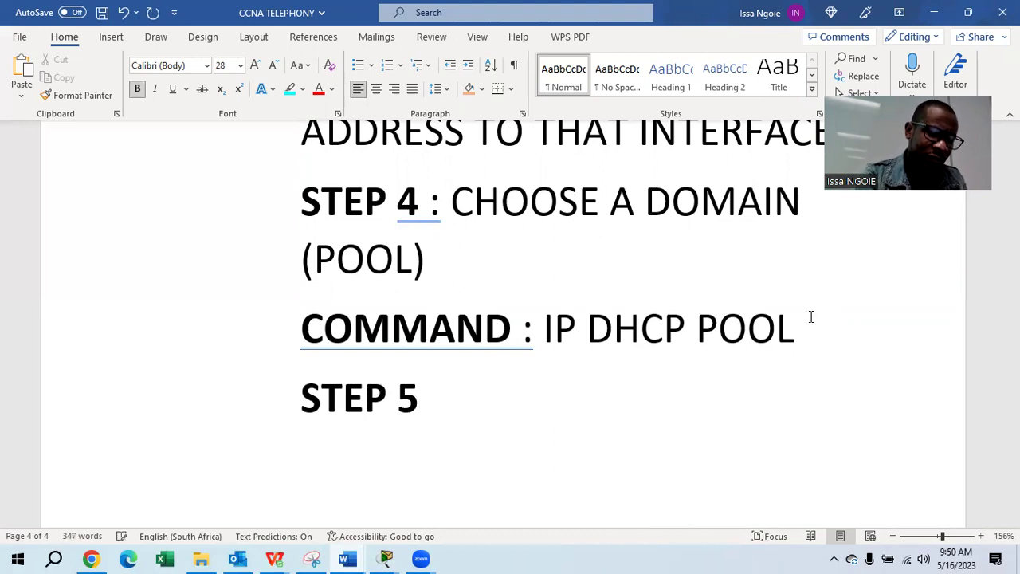
key(ctrl+b)
text(:)
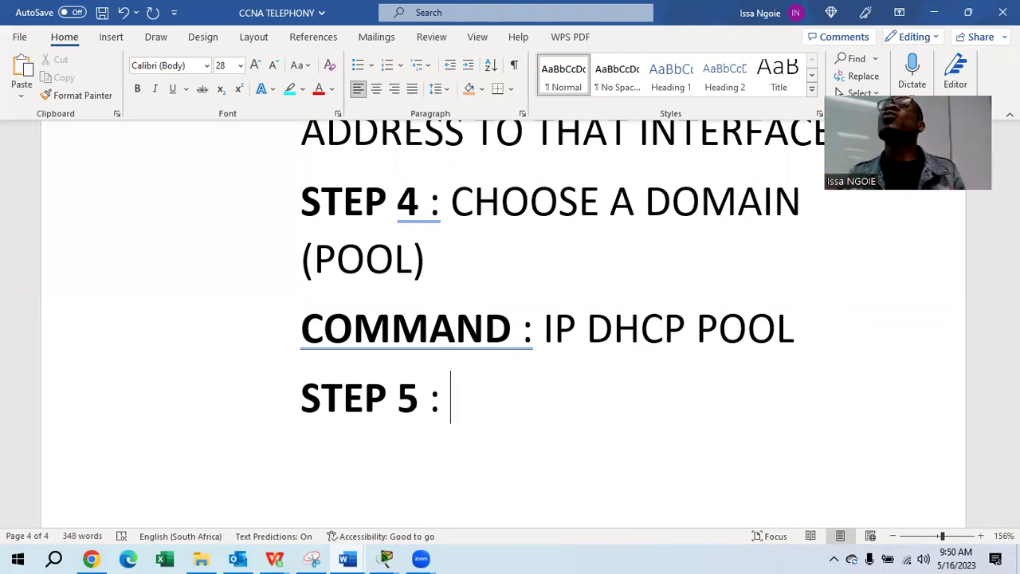
text(DEF)
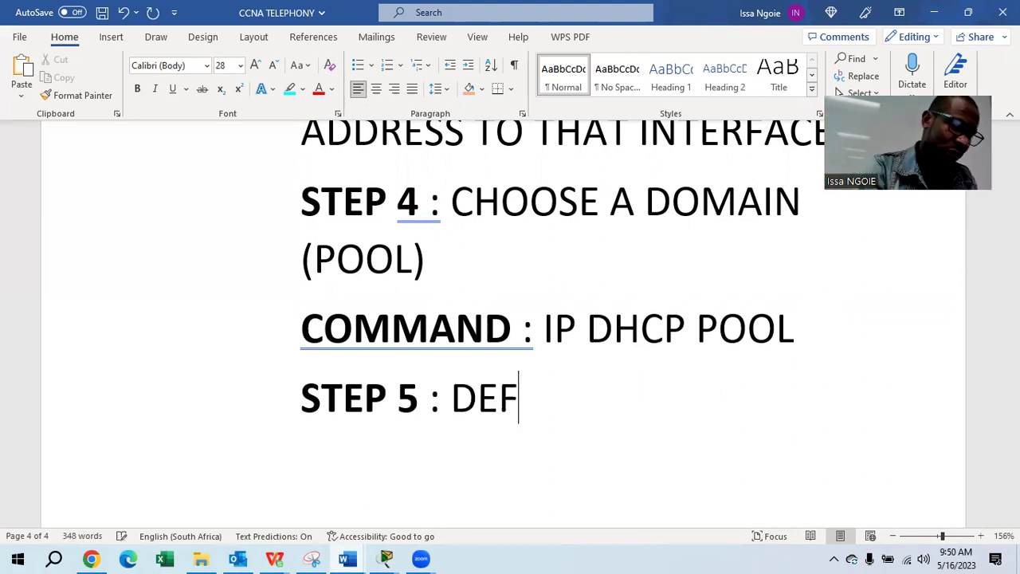
text(AULT GATE)
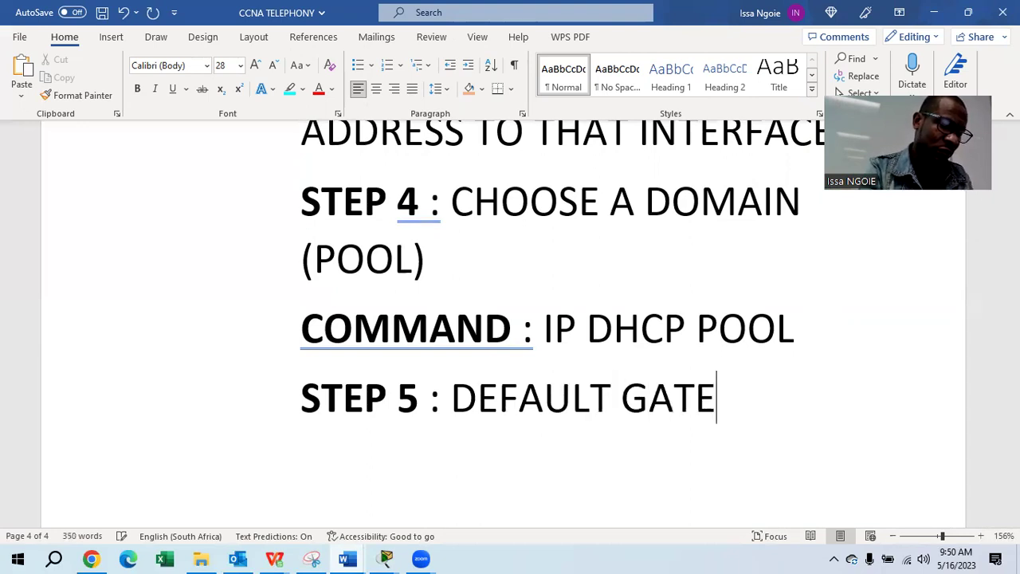
text(WAA)
key(BackSpace)
text(Y)
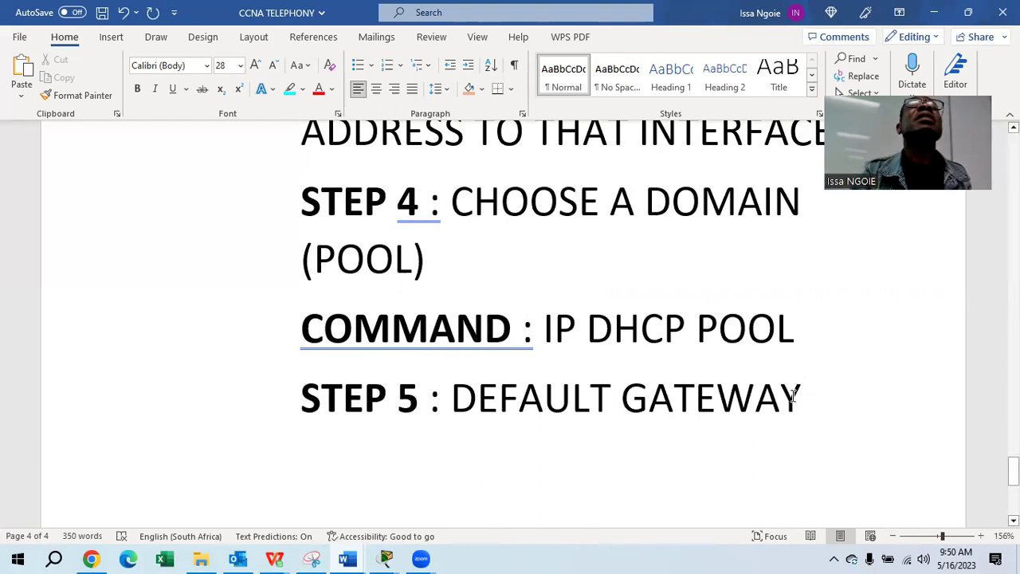
Add the line "COMMAND : DEFAULT-ROUTER" below step 5, with the word "COMMAND" in bold.
key(Return)
key(ctrl+b)
text(COMMAND)
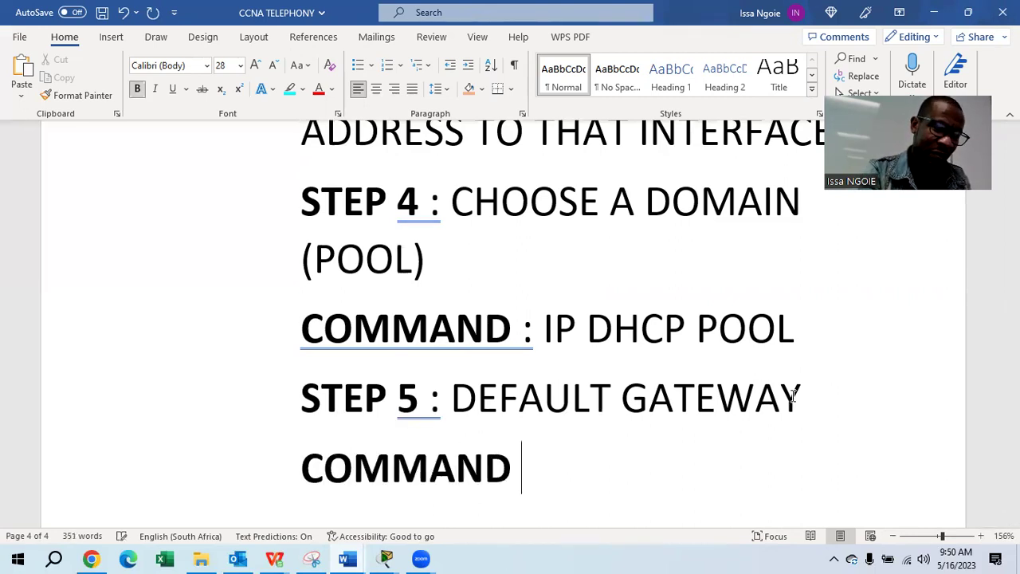
key(ctrl+b)
text(: )
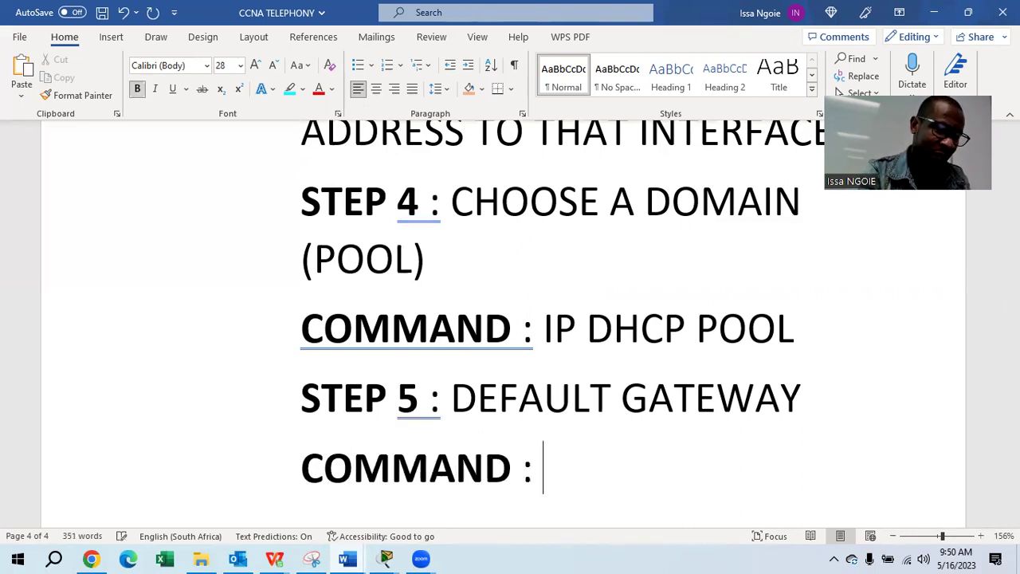
text(DEG)
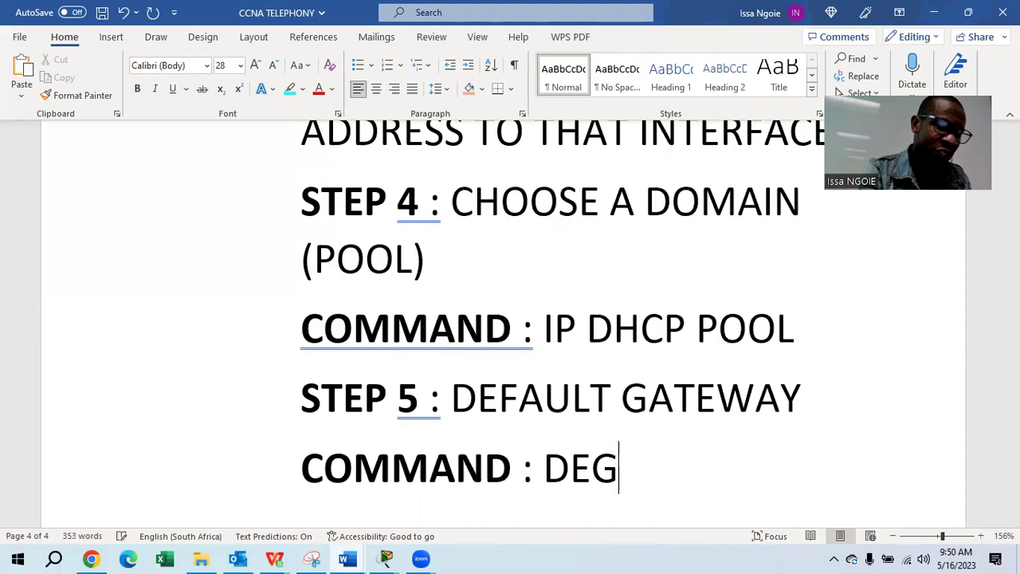
key(BackSpace)
text(FAULT)
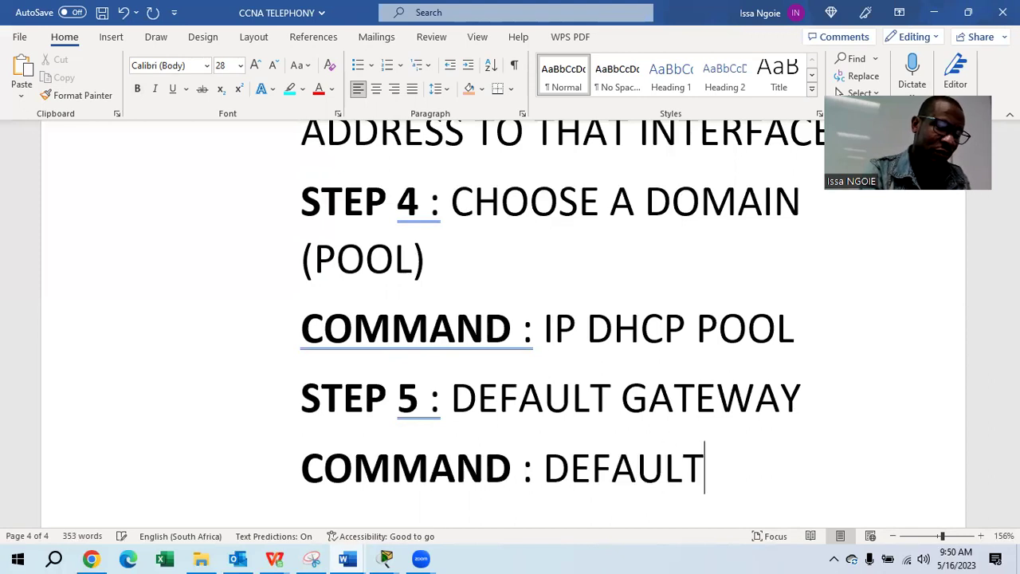
text(-ROUTER)
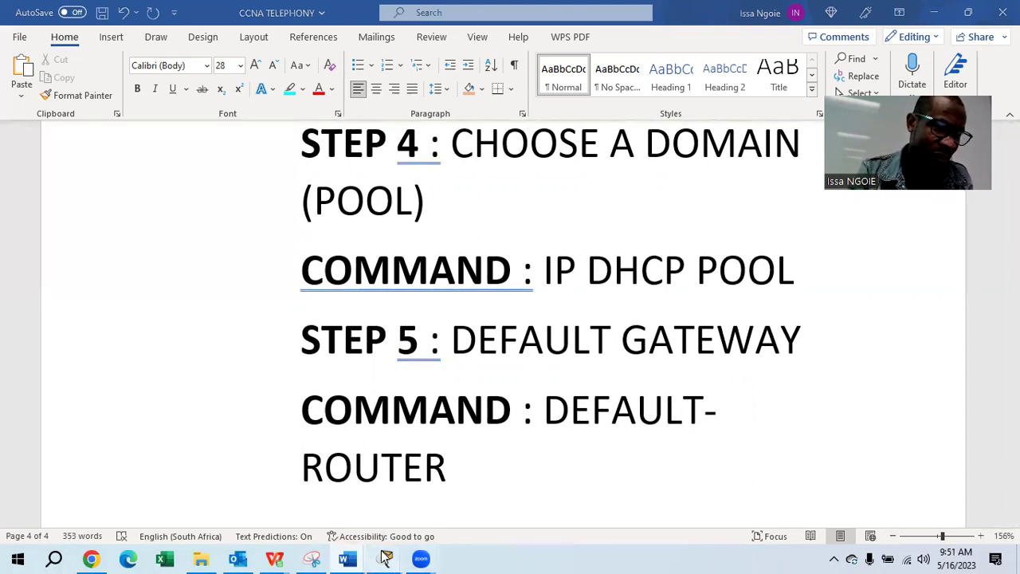
Switch to Laptop0's terminal in Packet Tracer and set the DHCP pool's default router to 192.168.1.1.
mouse_move(385, 559)
click(494, 502)
drag(557, 339, 410, 340)
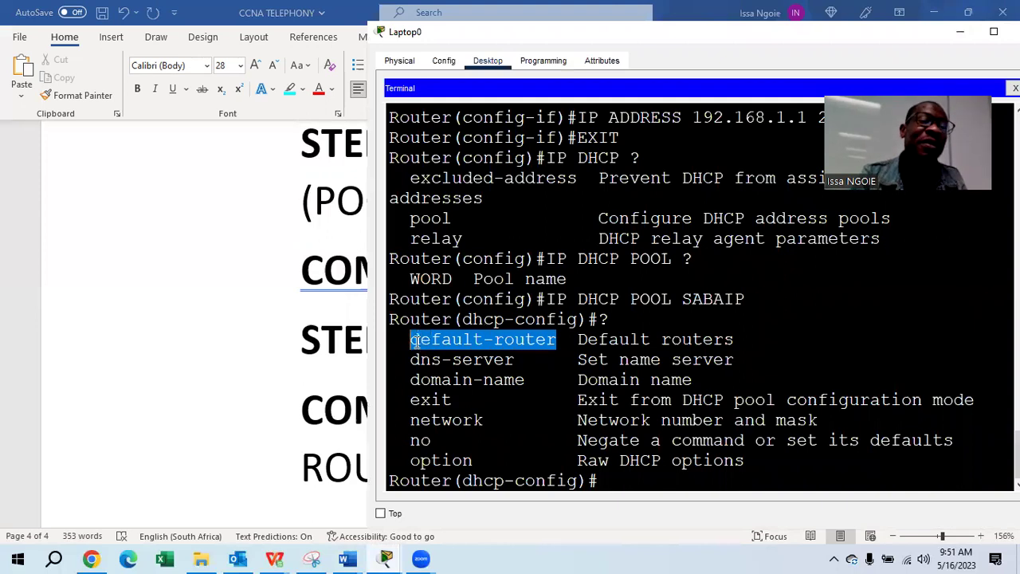
click(623, 482)
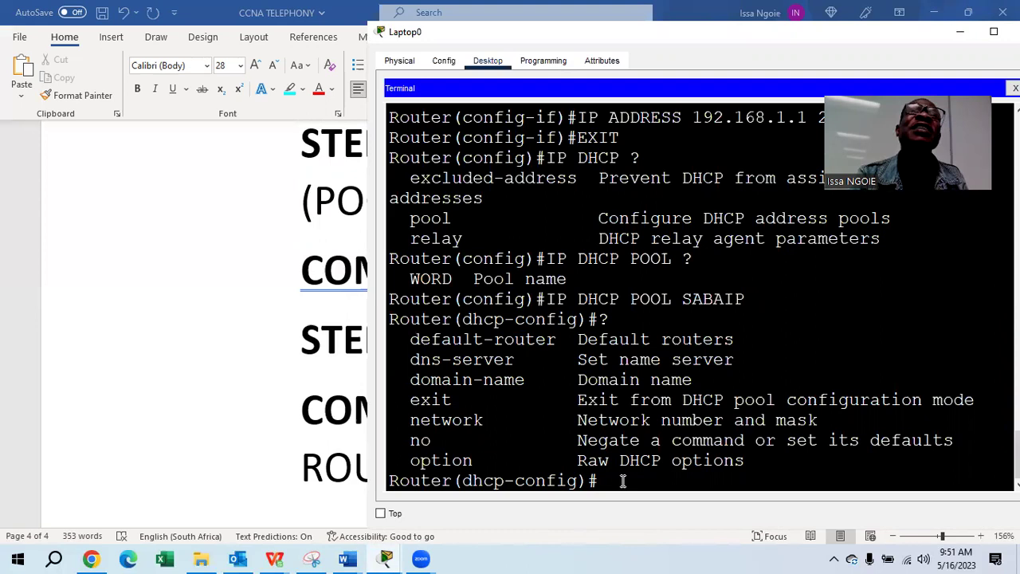
text(D)
key(Tab)
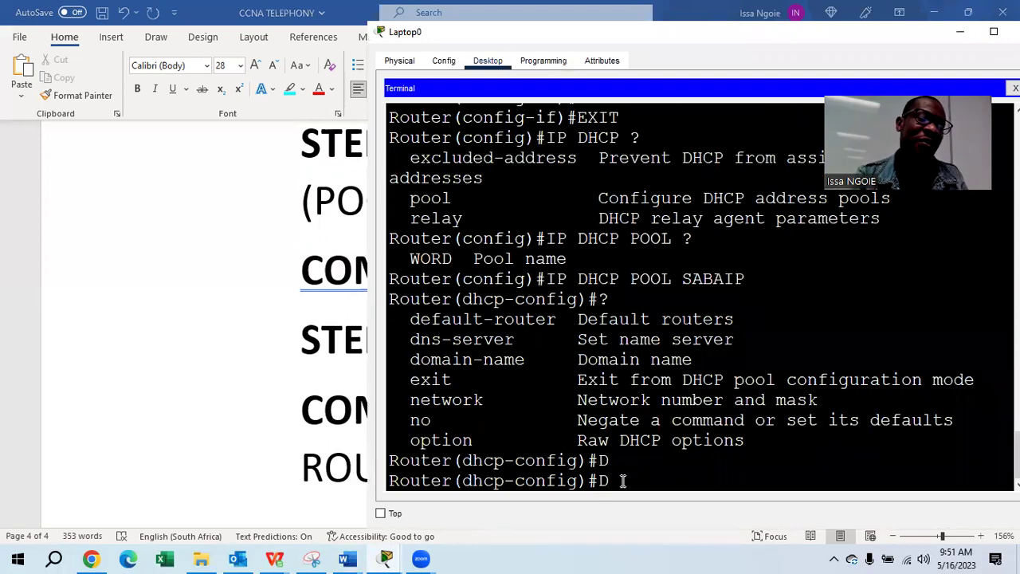
text(E)
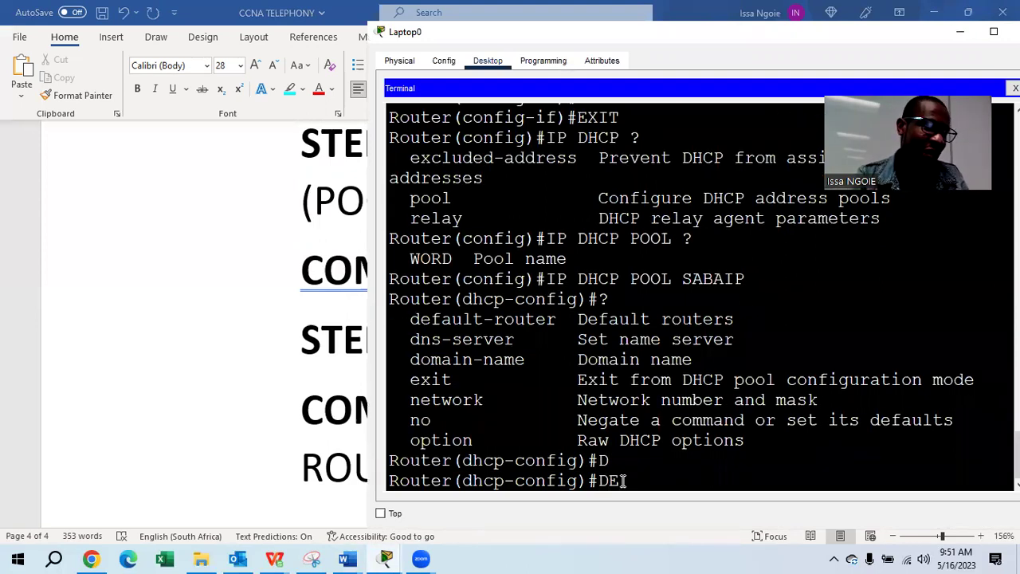
key(Tab)
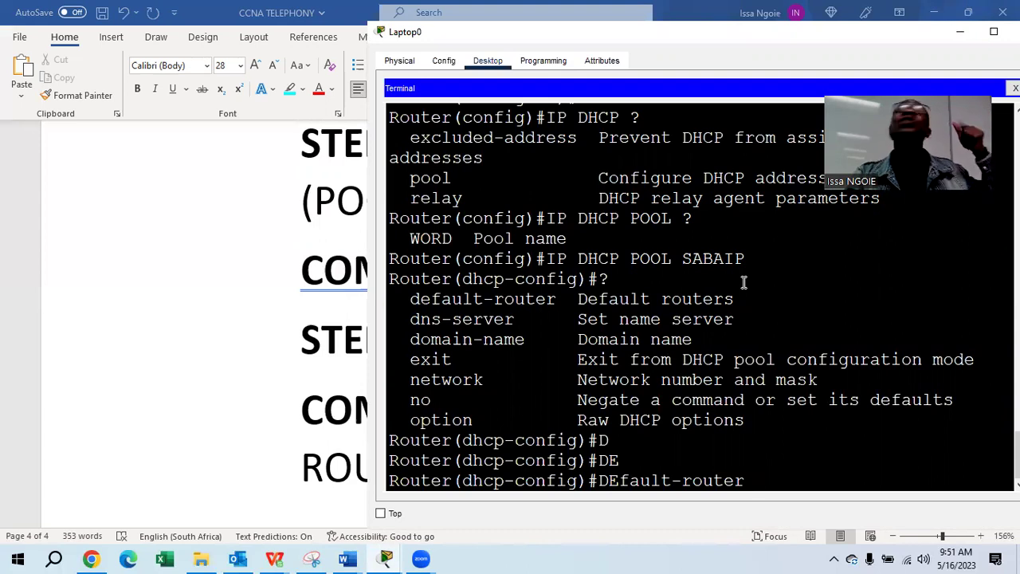
scroll(754, 292, up, 3)
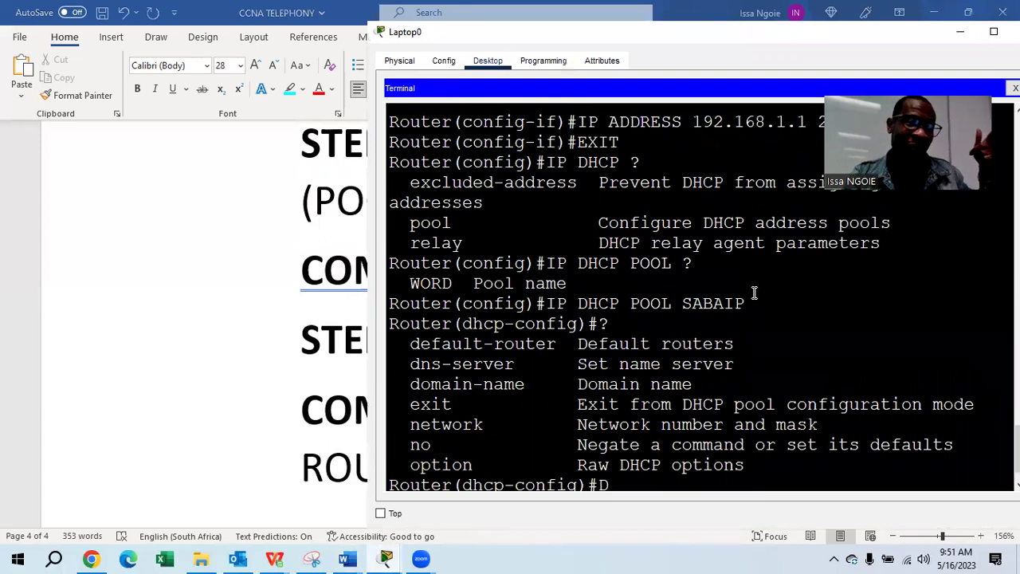
drag(805, 255, 691, 259)
click(666, 319)
scroll(666, 319, down, 3)
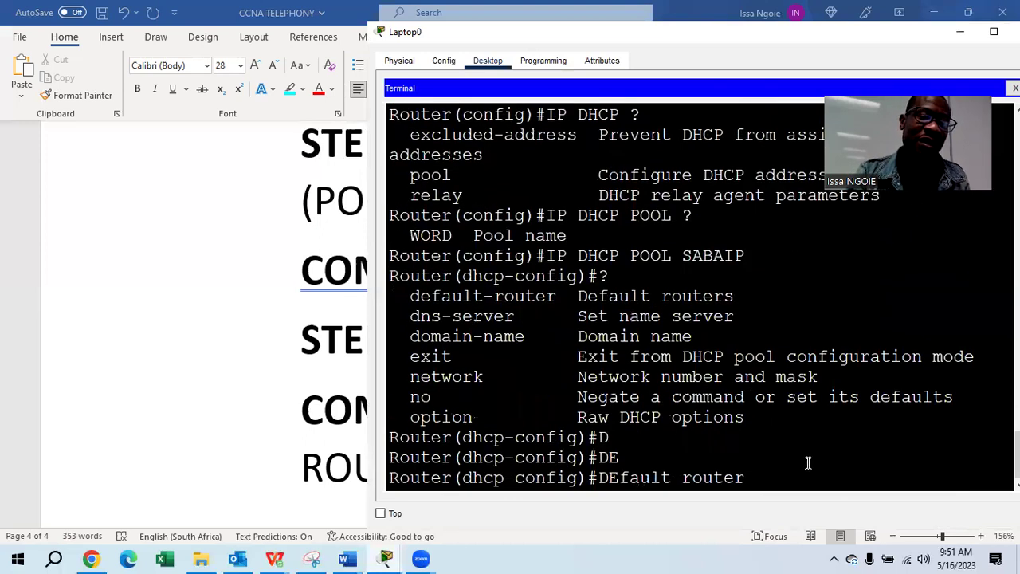
text(19)
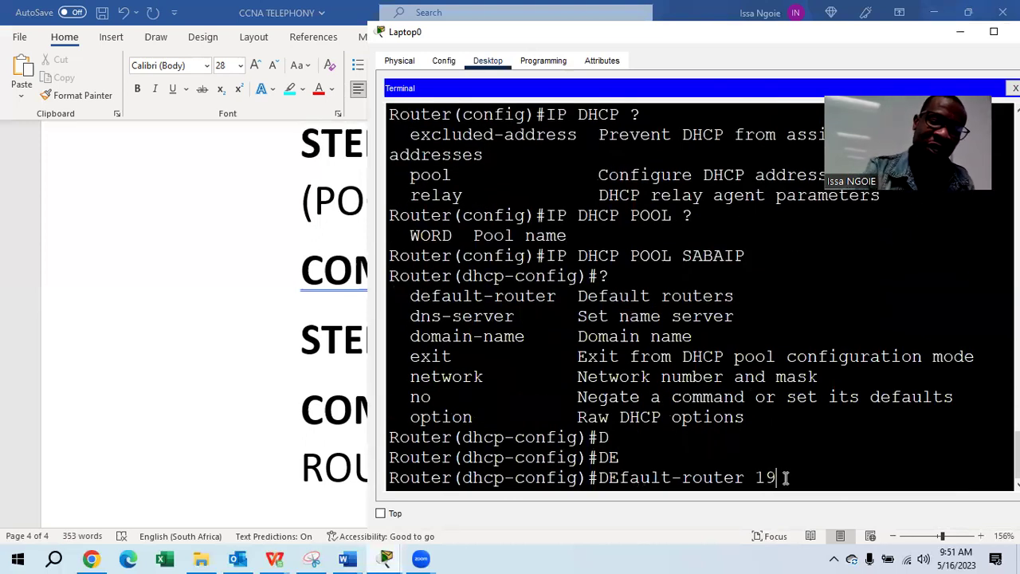
text(2.168.1.1)
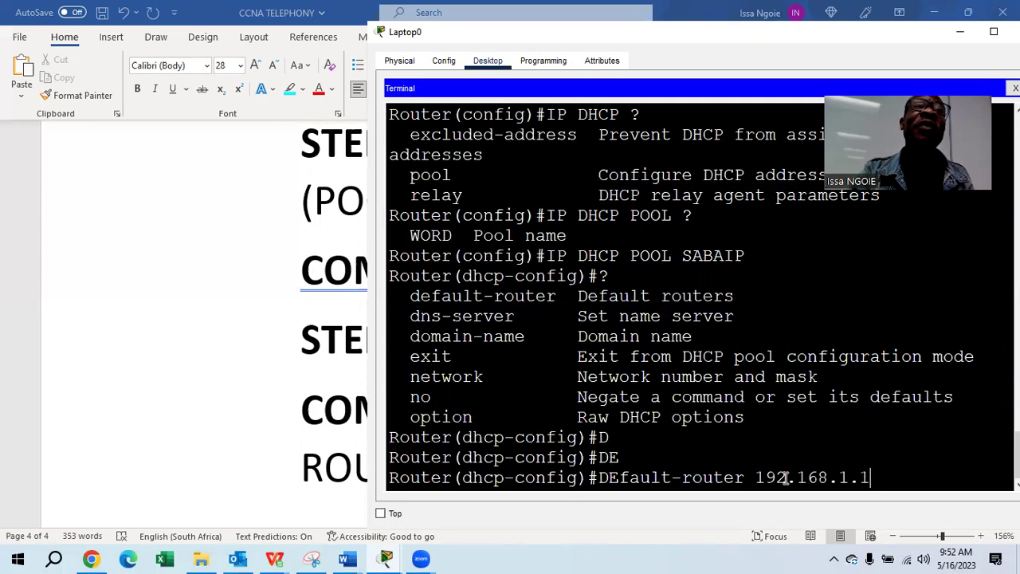
drag(526, 317, 409, 319)
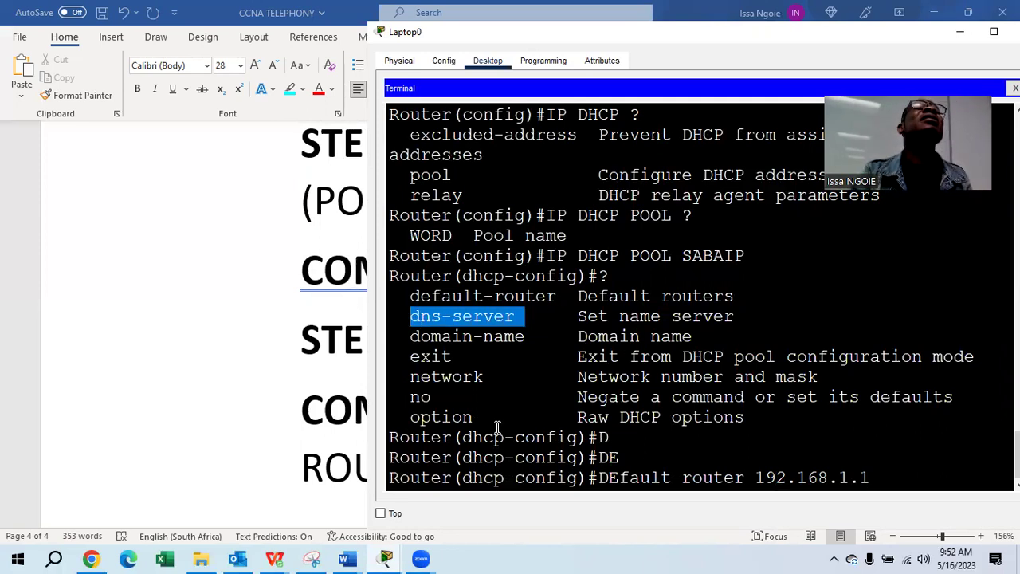
click(497, 428)
key(Return)
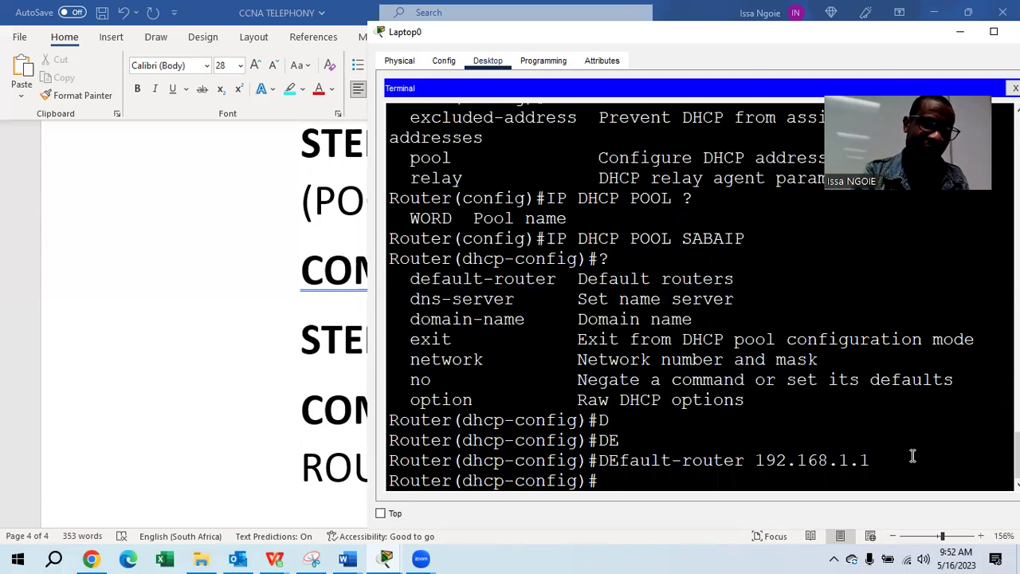
Set the DHCP pool's DNS server to 192.168.1.1.
text(DN)
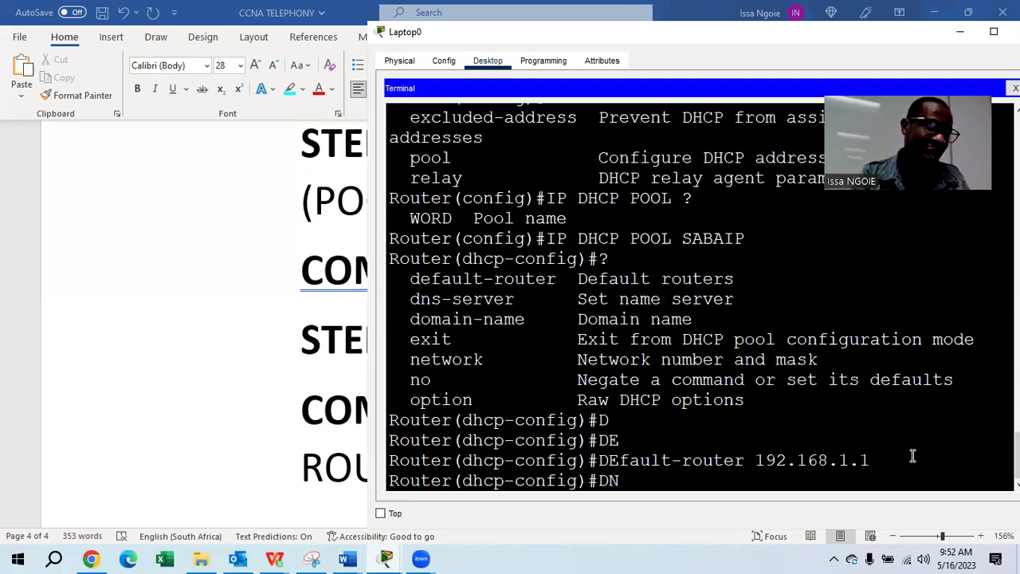
key(Tab)
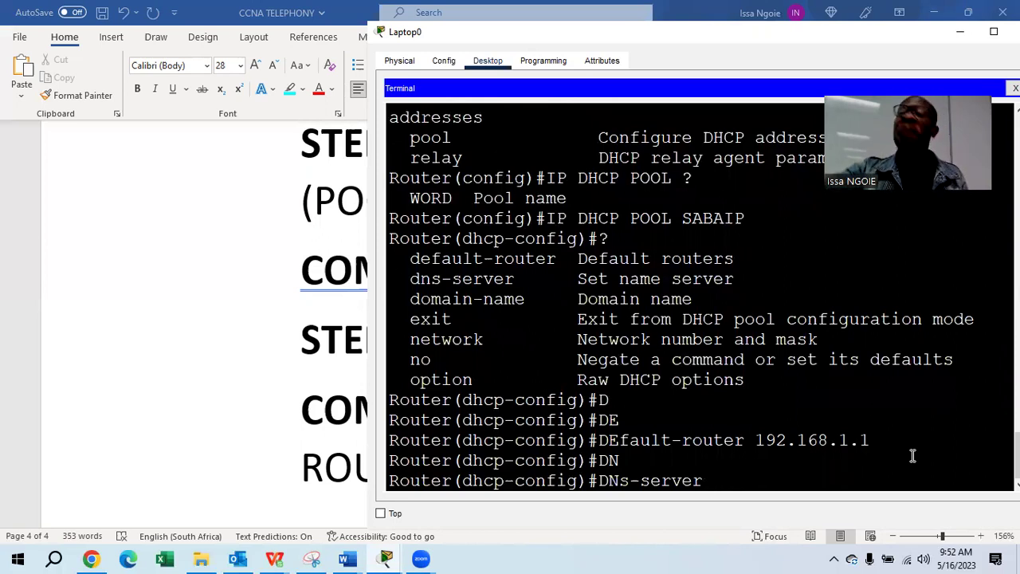
text(192.168)
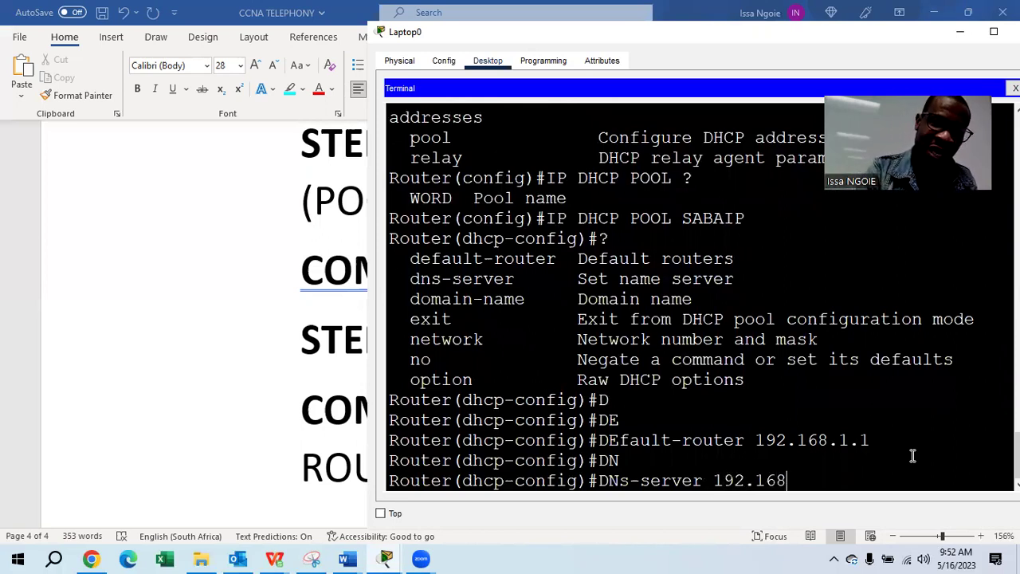
text(.1.1)
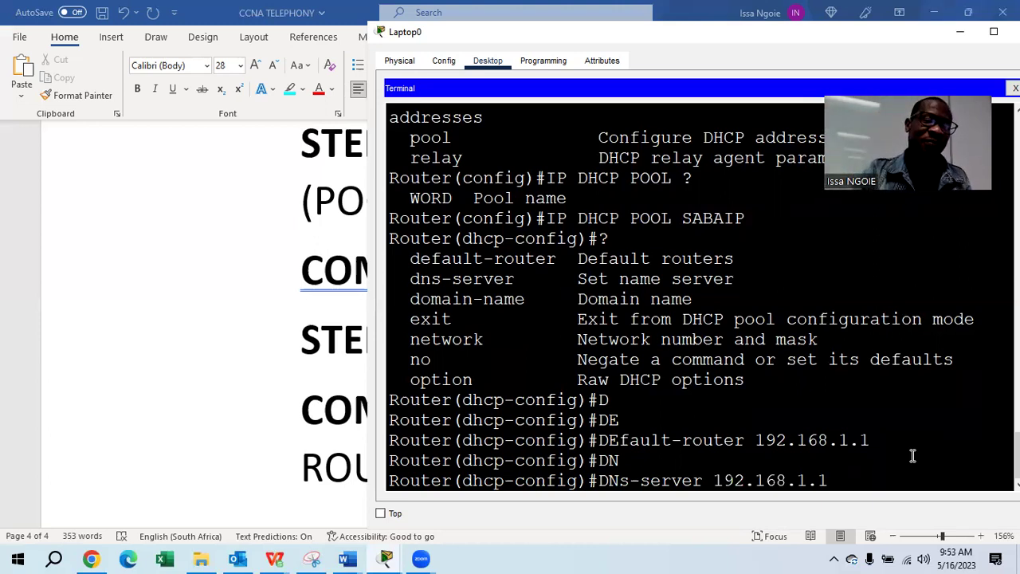
key(Return)
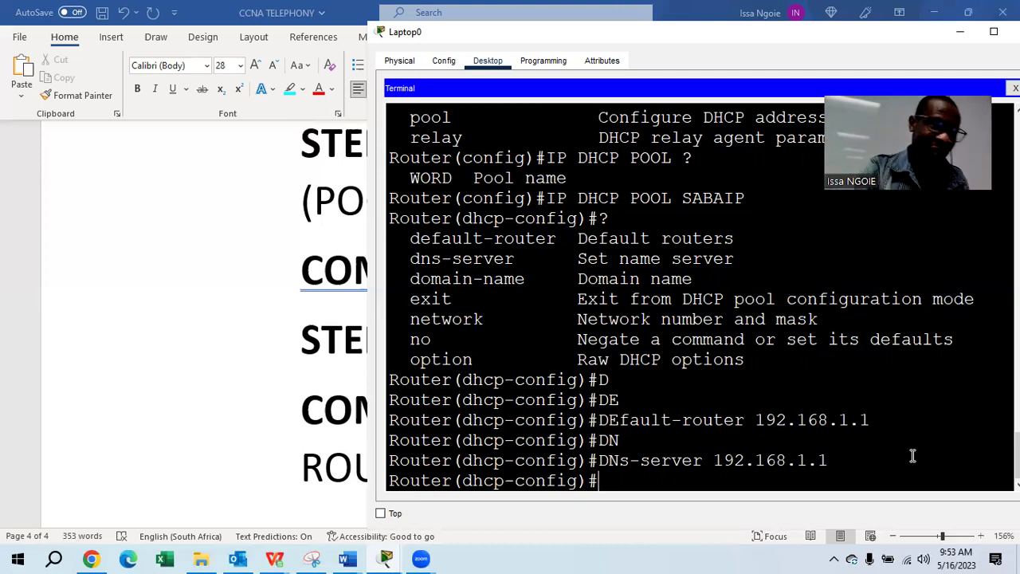
Write the DHCP pool's network command with address 192.168.1.0 and subnet mask 255.255.255.0 at the router prompt.
drag(489, 323, 393, 340)
drag(431, 304, 401, 328)
click(613, 484)
text(NET)
key(Tab)
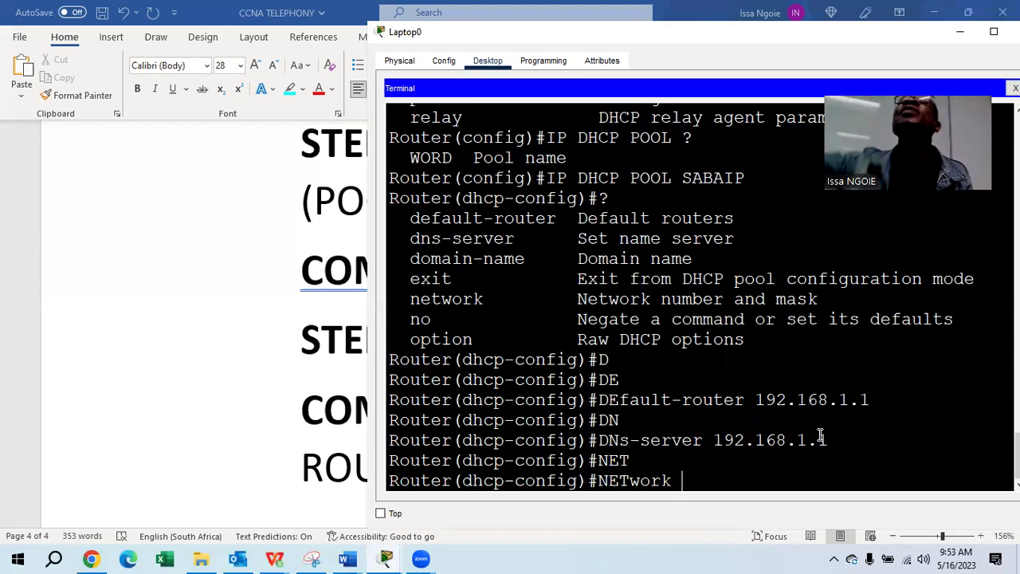
text(192.16)
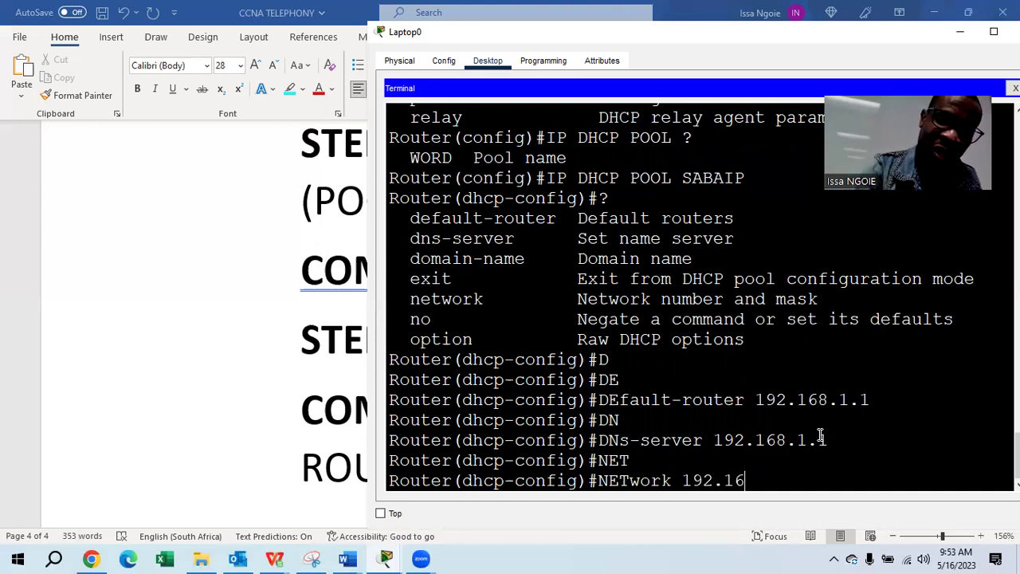
text(8.1.0)
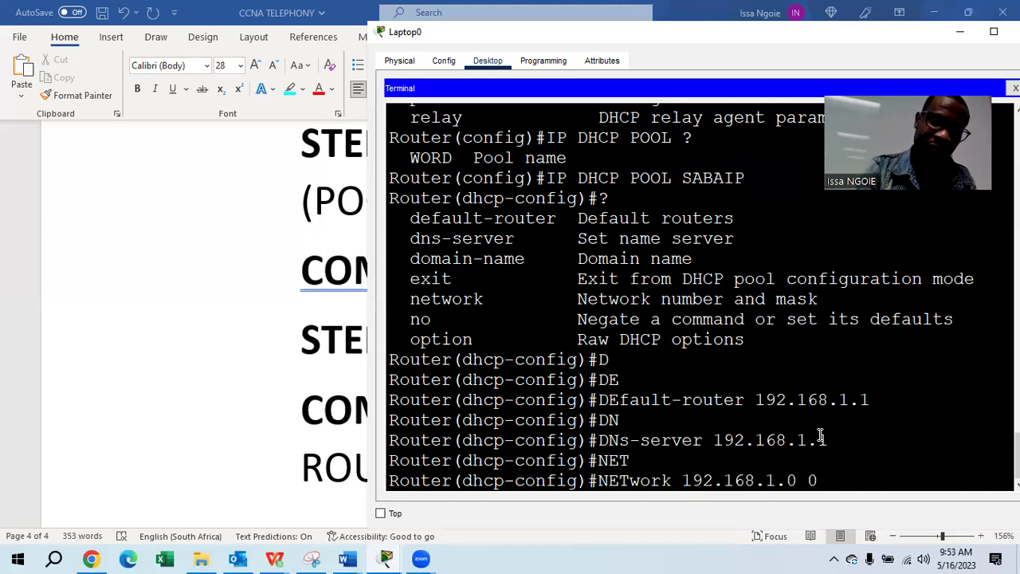
text( 255.22)
key(BackSpace)
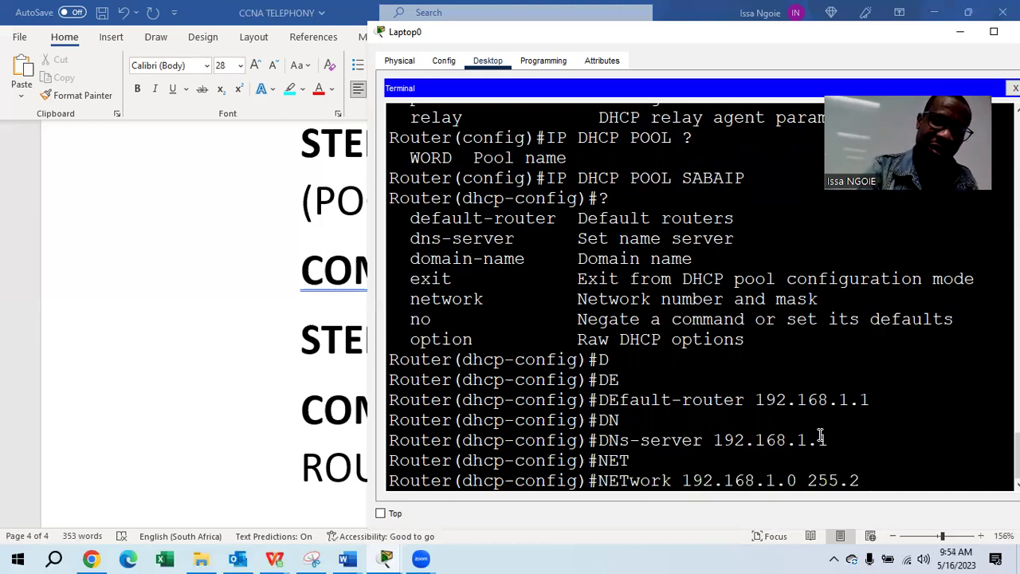
text(55.255.2)
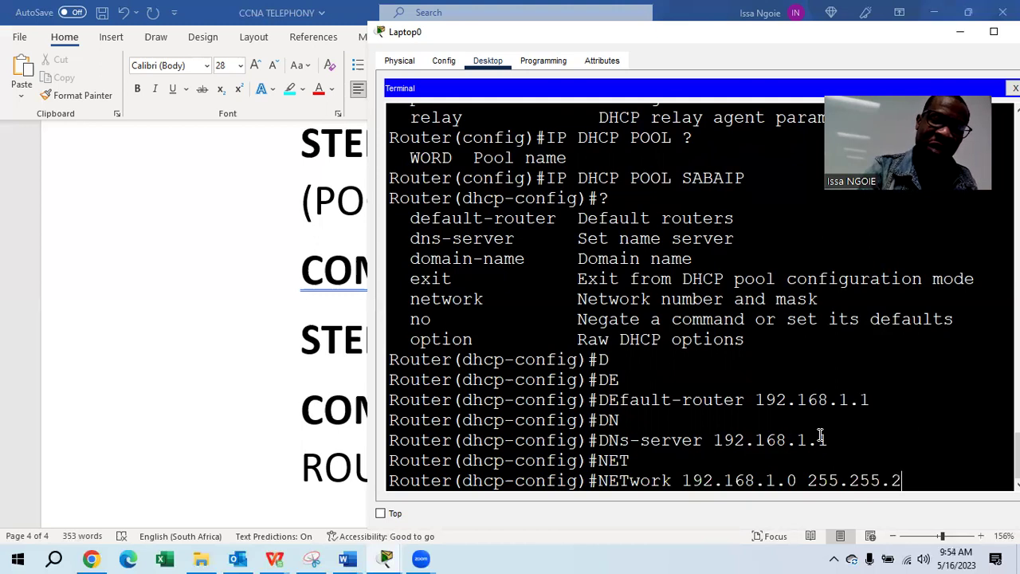
text(.0)
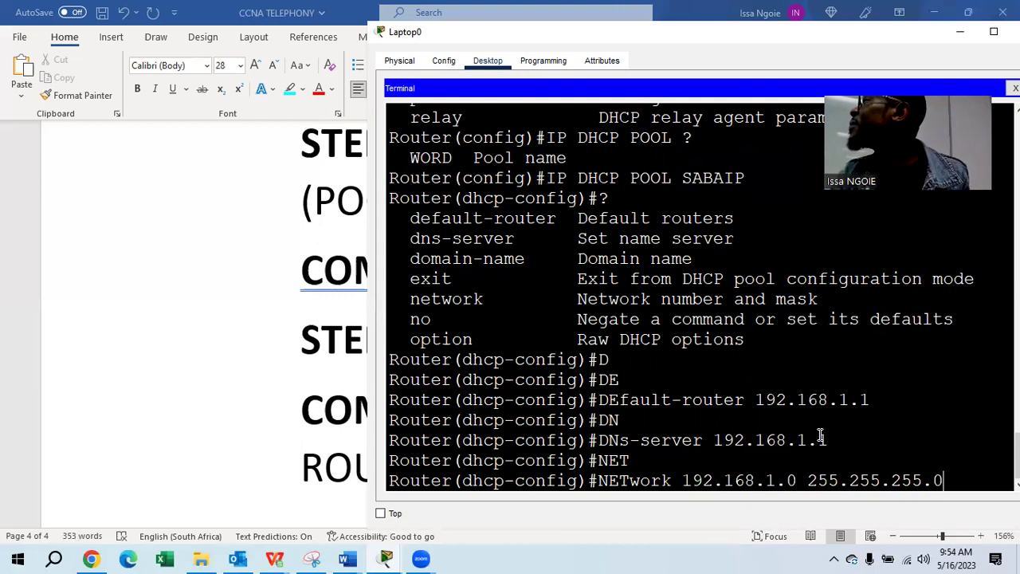
Switch to Word and add the line "STEP : DNS SERVER" below the DEFAULT-ROUTER command, with the word "STEP" in bold.
click(347, 558)
click(887, 500)
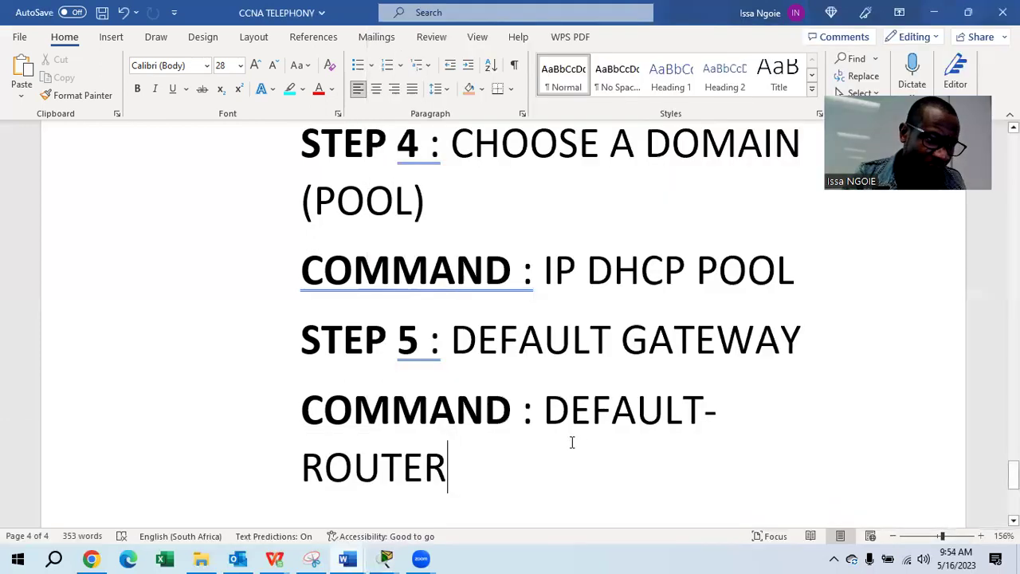
key(Return)
key(ctrl+b)
text(STEO)
key(BackSpace)
text(P )
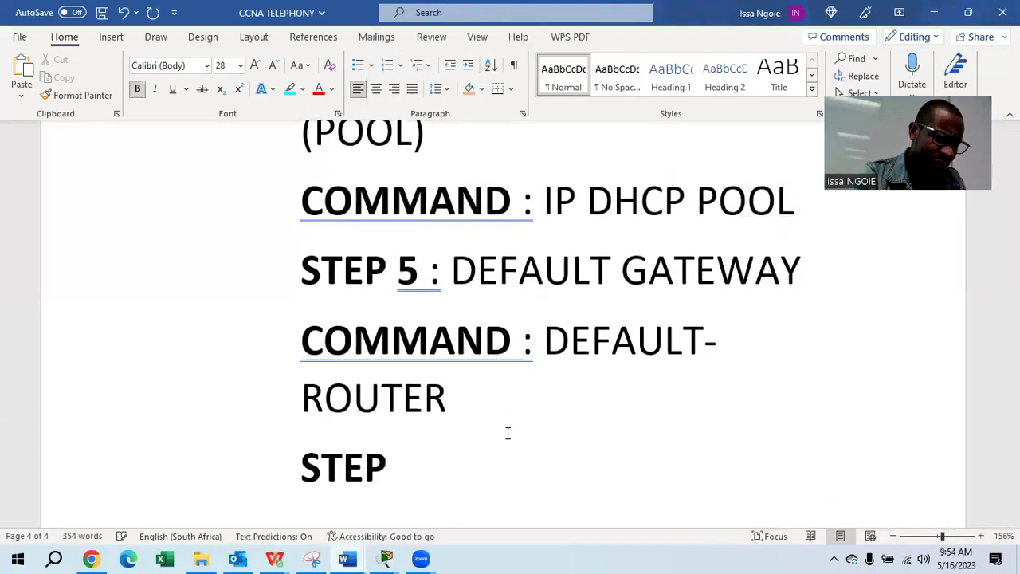
text(:)
key(ctrl+b)
text(DNS SERVER)
key(Return)
key(ctrl+b)
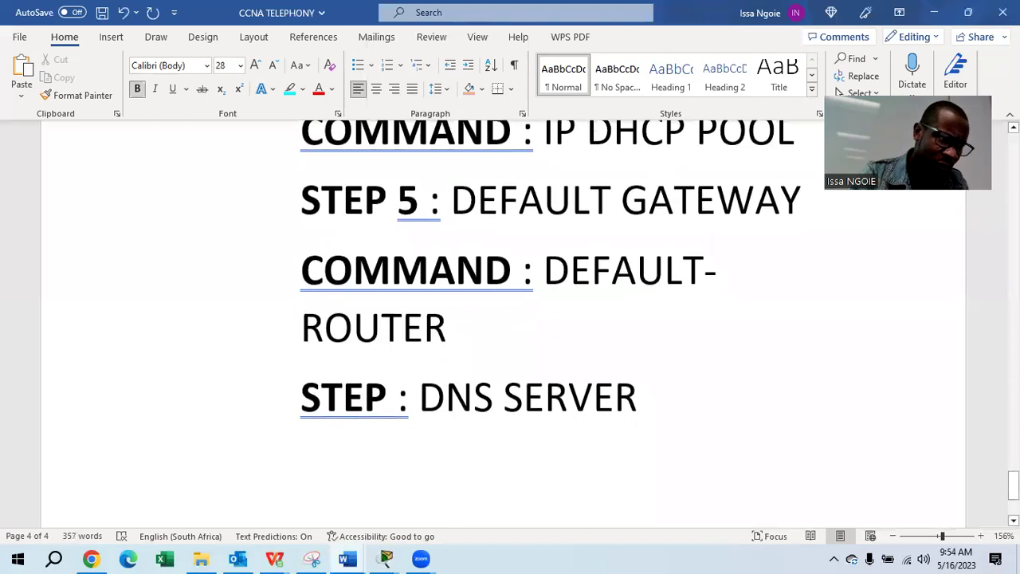
Number the DNS SERVER line as step 6.
double_click(390, 394)
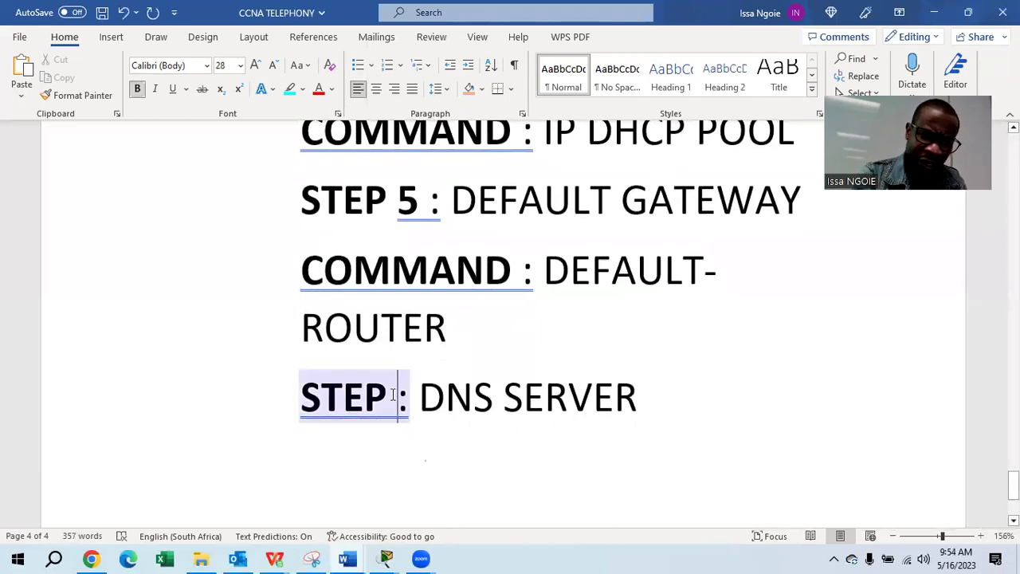
click(391, 394)
text(6)
Add the line "STEP 7: NETWORK ID +SUBNET MASK" below step 6, with "STEP 7" in bold.
click(697, 383)
key(Return)
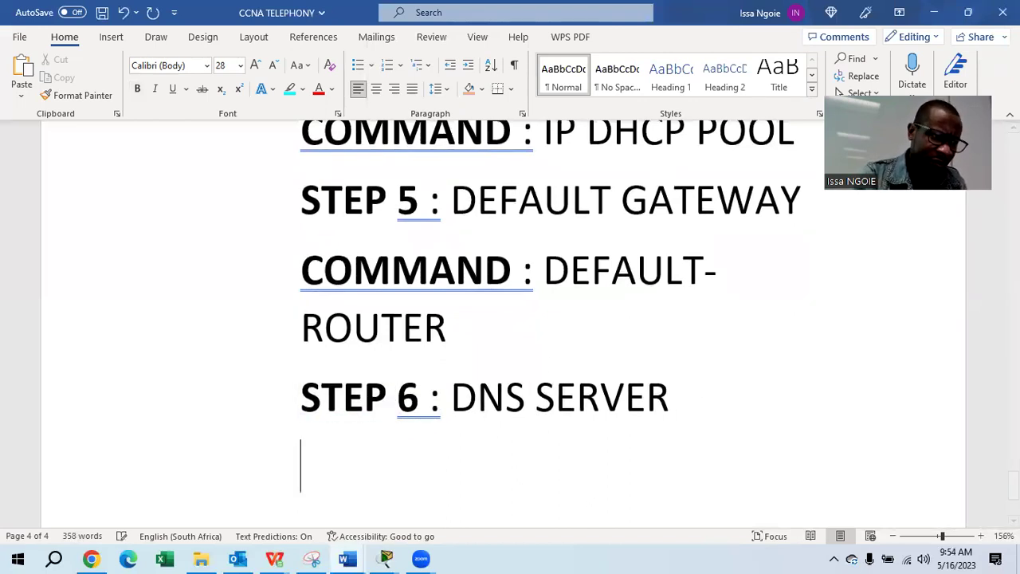
key(ctrl+b)
text(STEP 7)
key(ctrl+b)
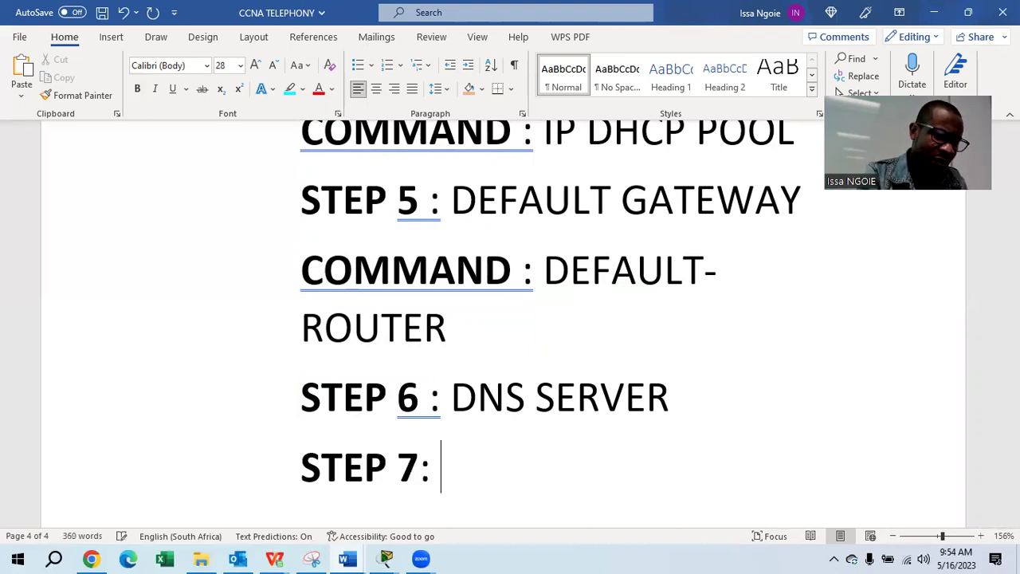
text(NETWORK I)
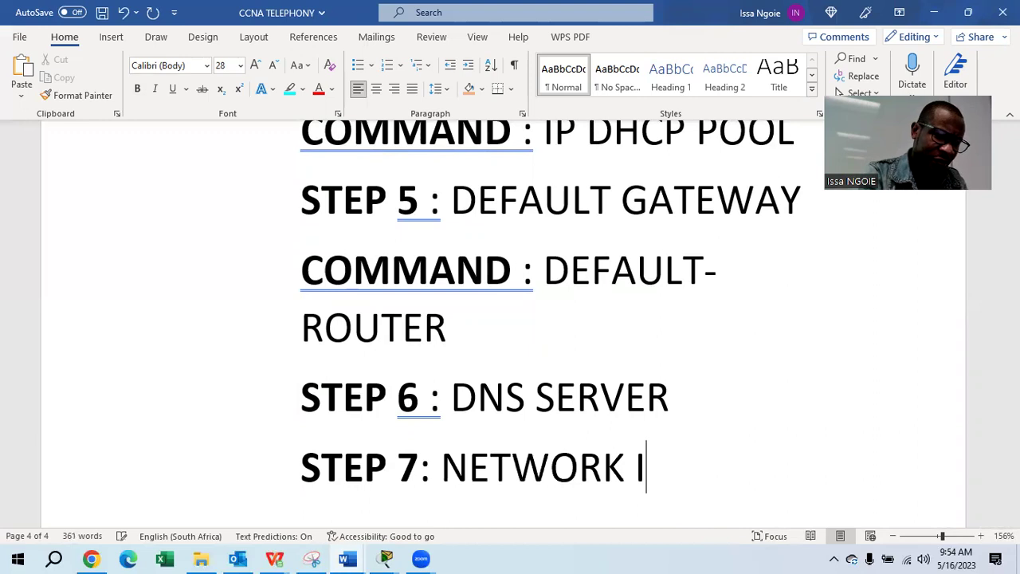
text(D +)
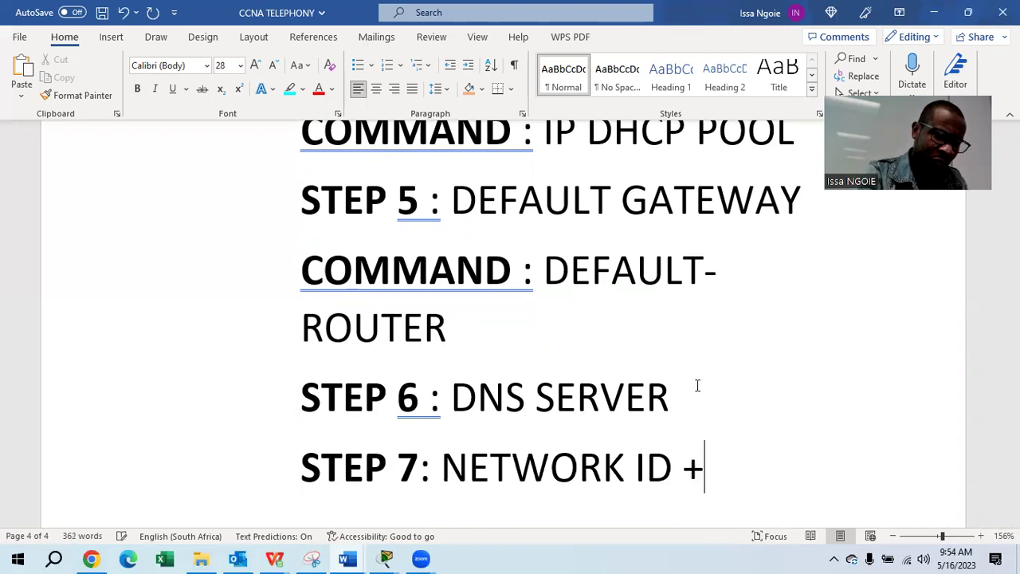
text(SUBN)
key(BackSpace)
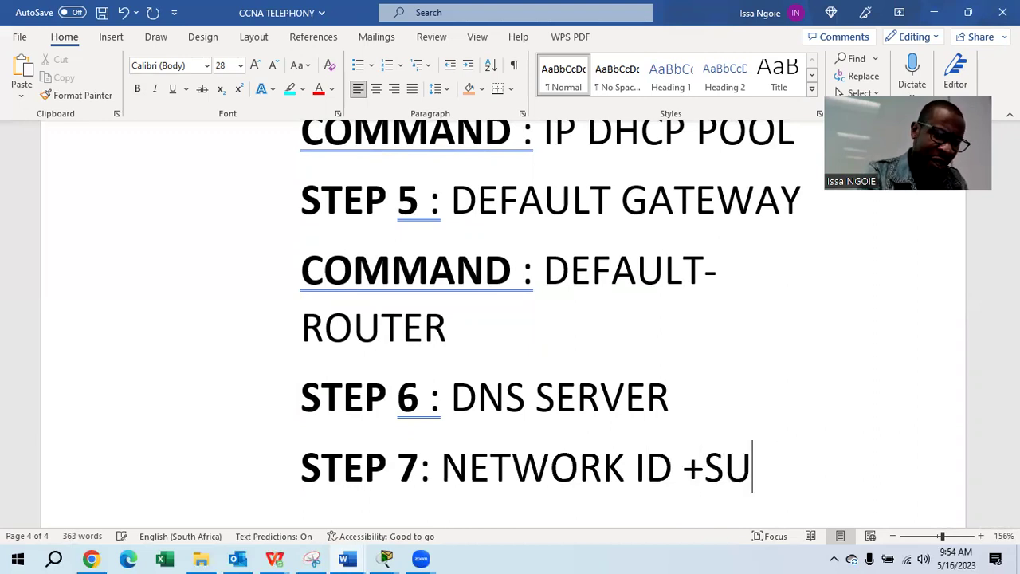
text(BNET MASK)
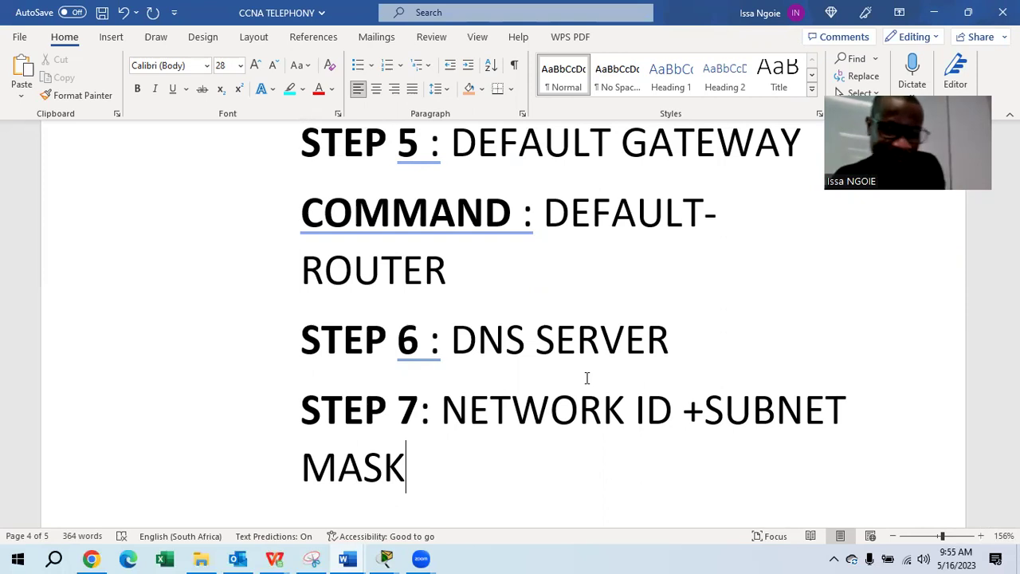
Switch to Laptop0's terminal in Packet Tracer and execute the pending network command for the DHCP pool.
click(384, 558)
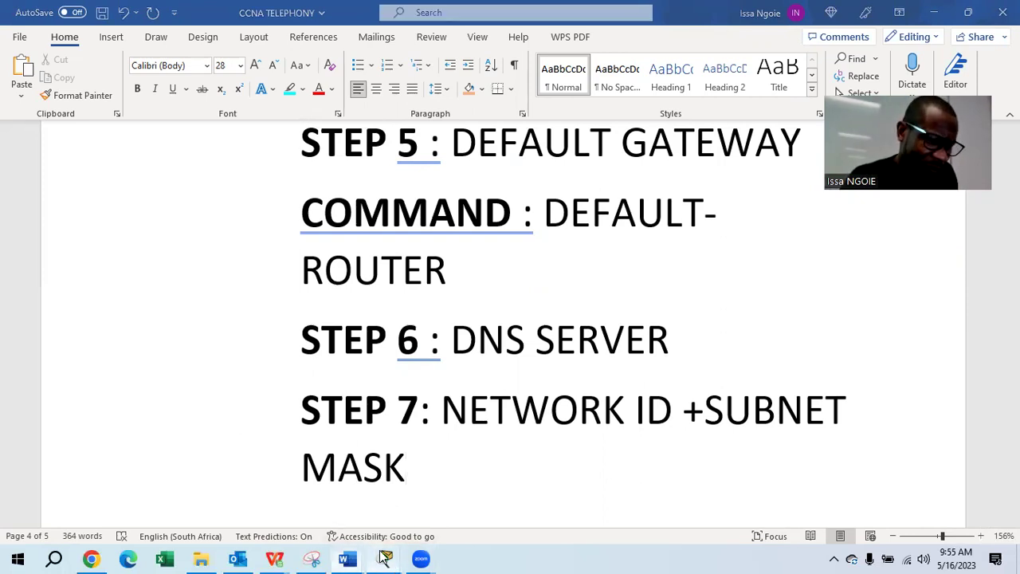
click(466, 504)
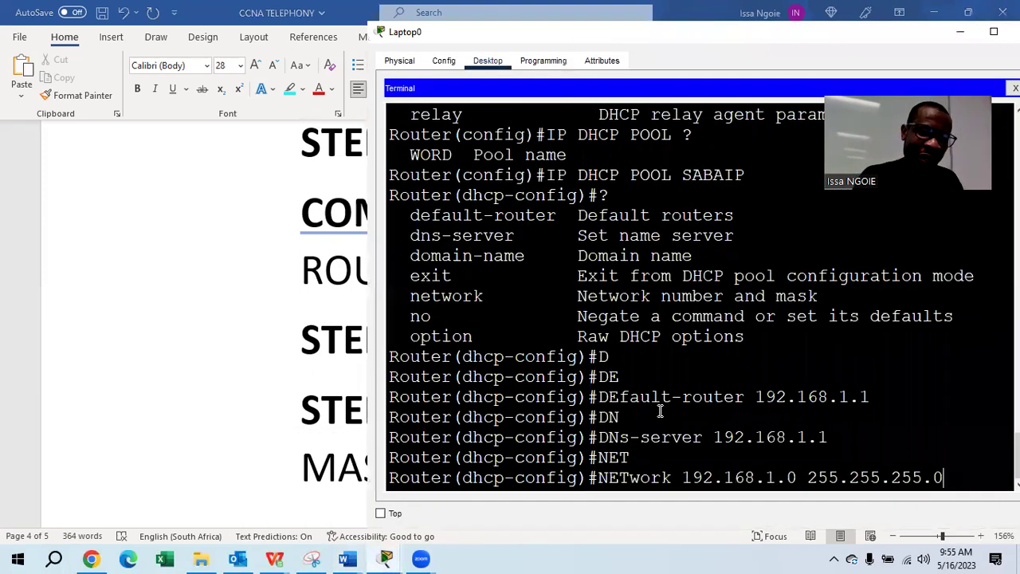
key(Return)
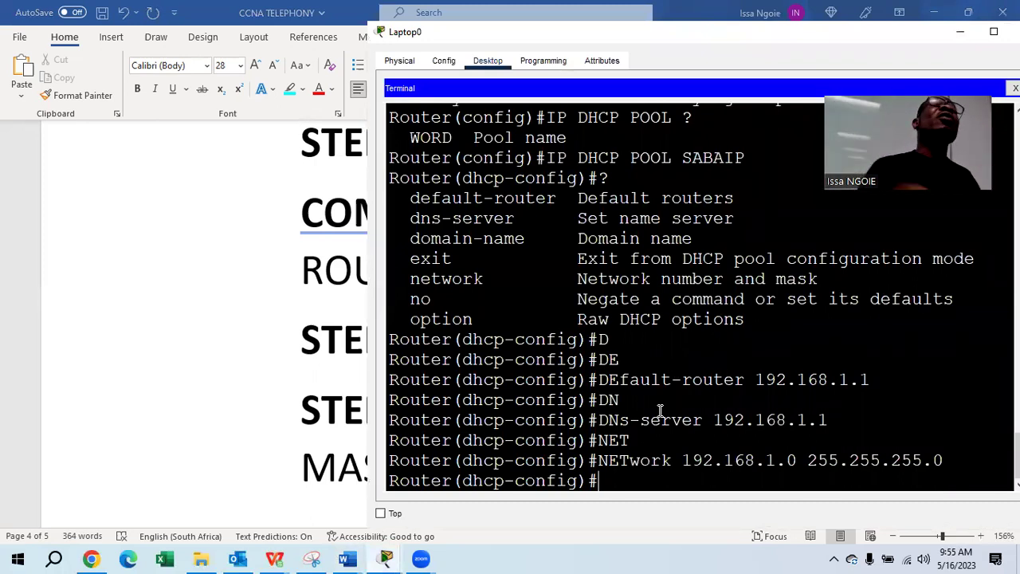
Save the router's running configuration with DO COPY RUN START, accepting startup-config as the destination filename.
text(DO COPY)
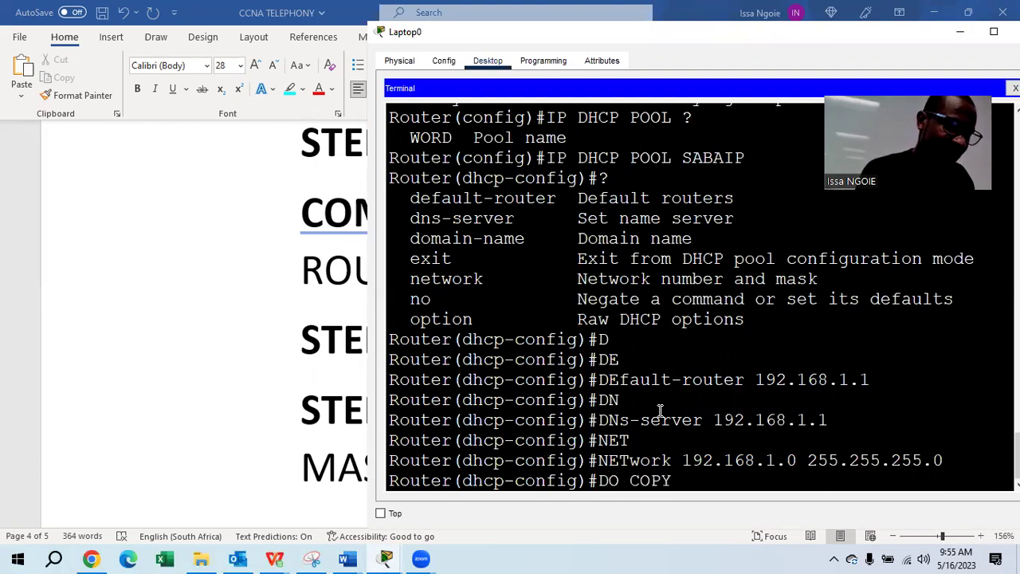
text( RUN START)
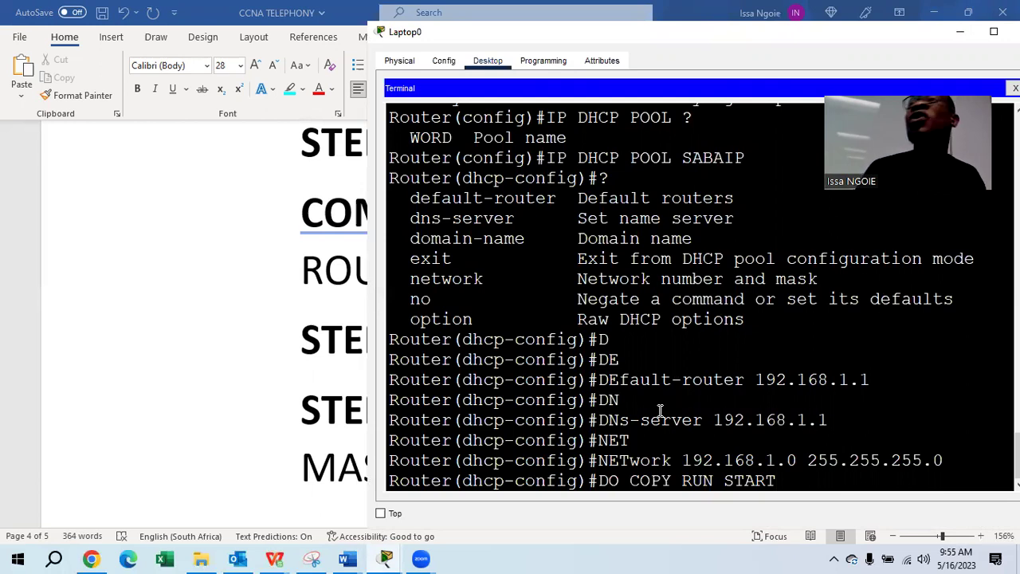
drag(621, 481, 598, 480)
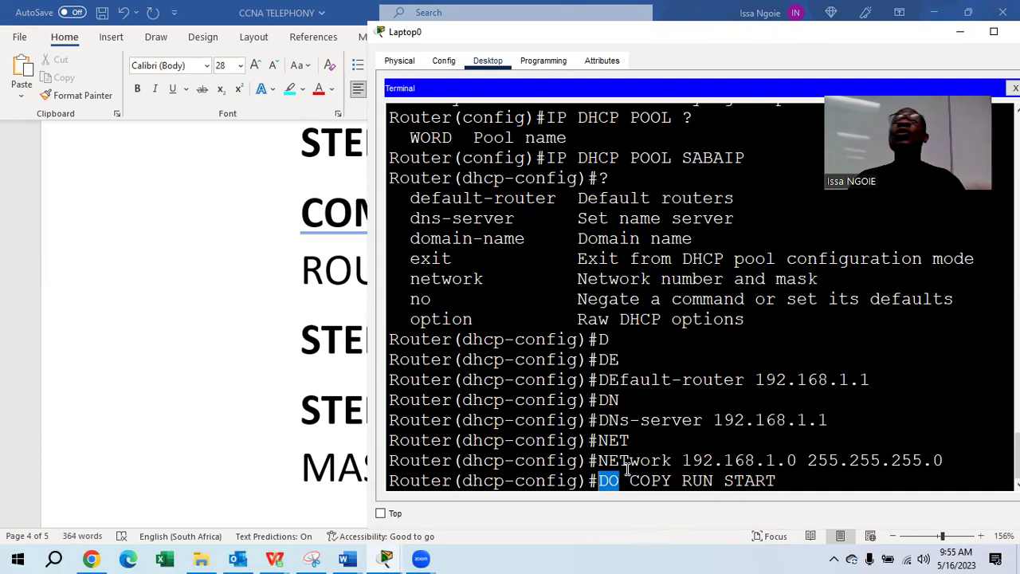
click(797, 483)
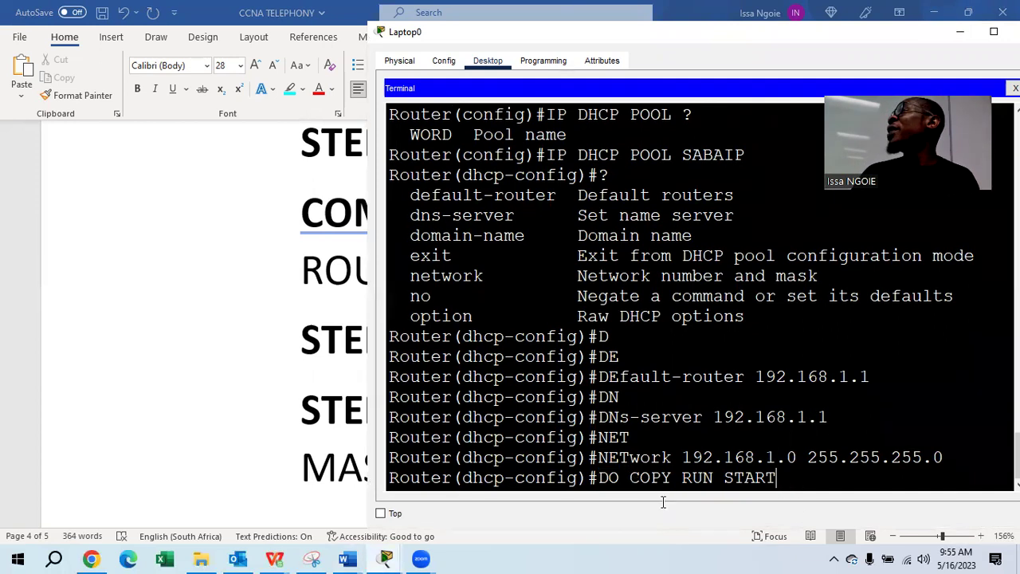
drag(663, 502, 660, 485)
click(787, 481)
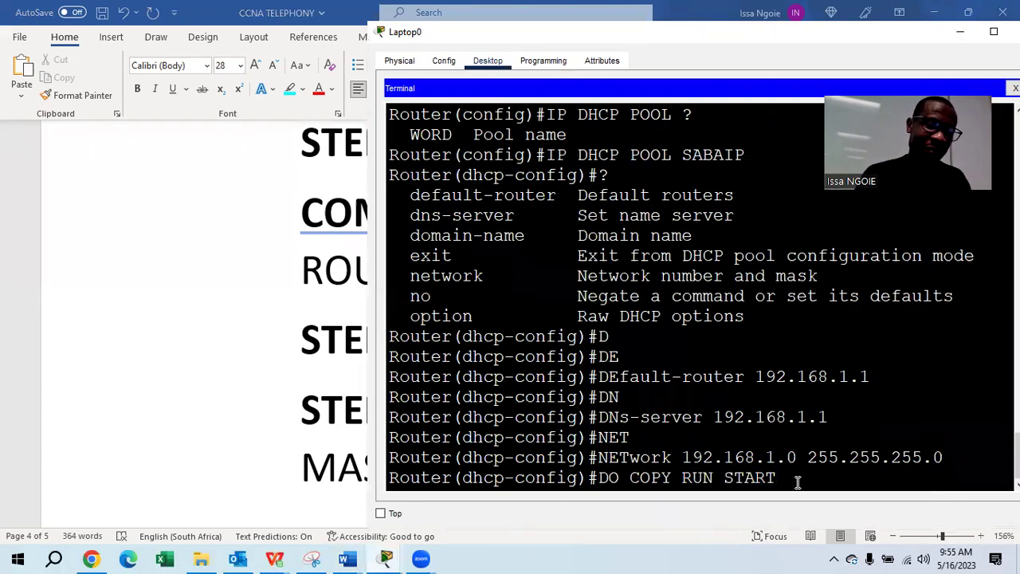
key(Return)
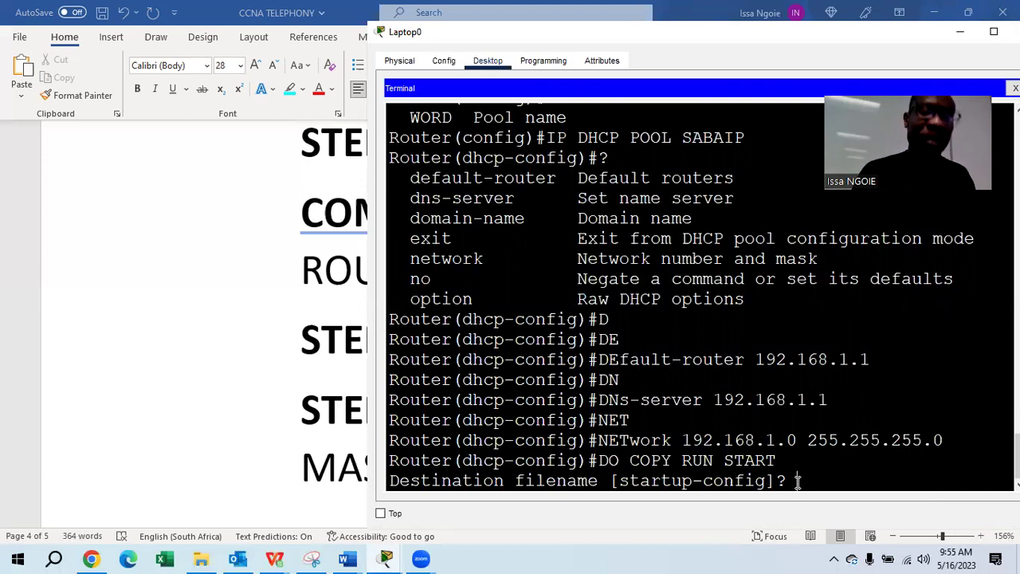
key(Return)
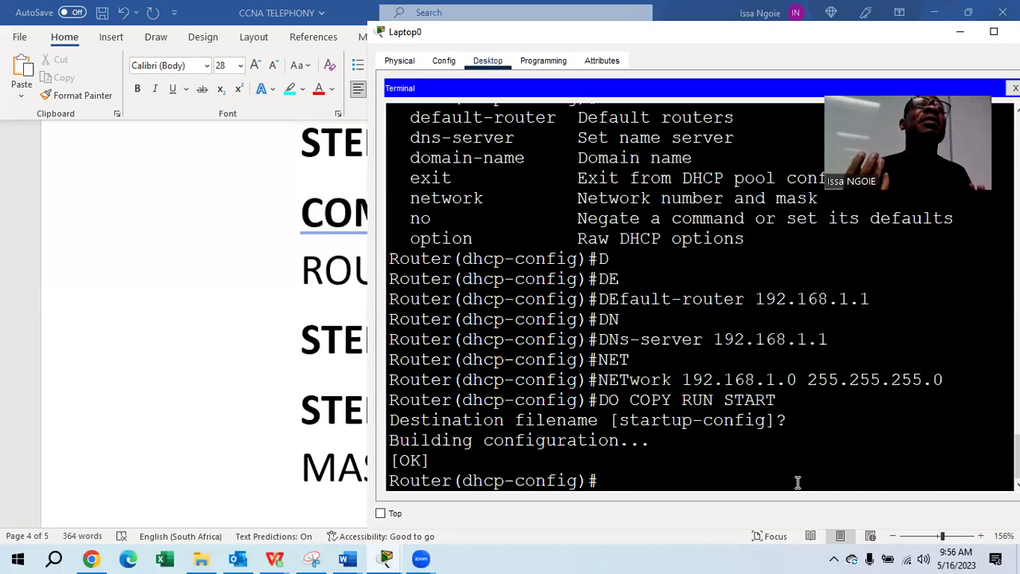
Display the running configuration with DO SHOW RUN and highlight the SABAIP DHCP pool settings.
text(DO SHOW RUN)
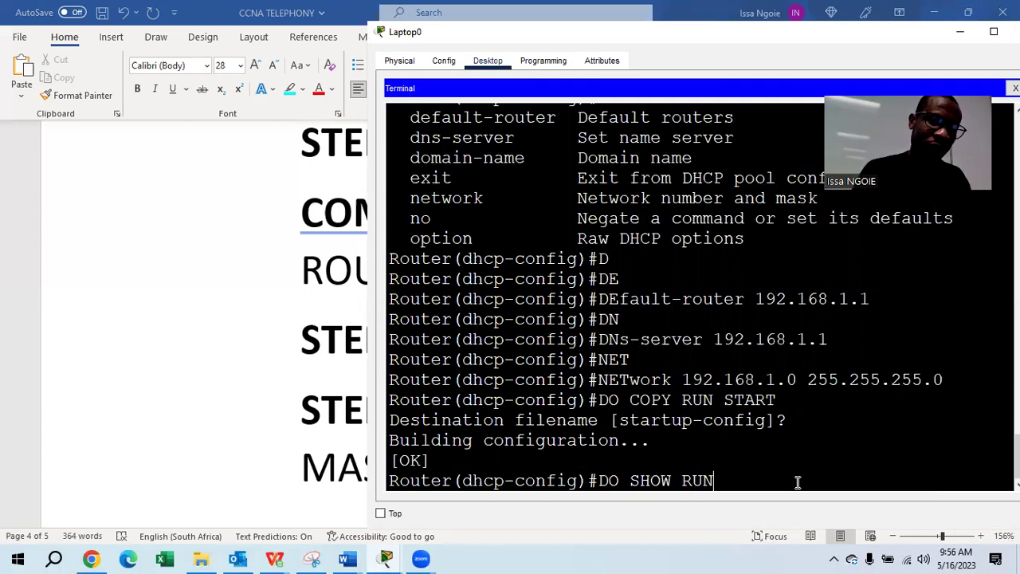
key(Return)
drag(663, 402, 394, 338)
click(530, 449)
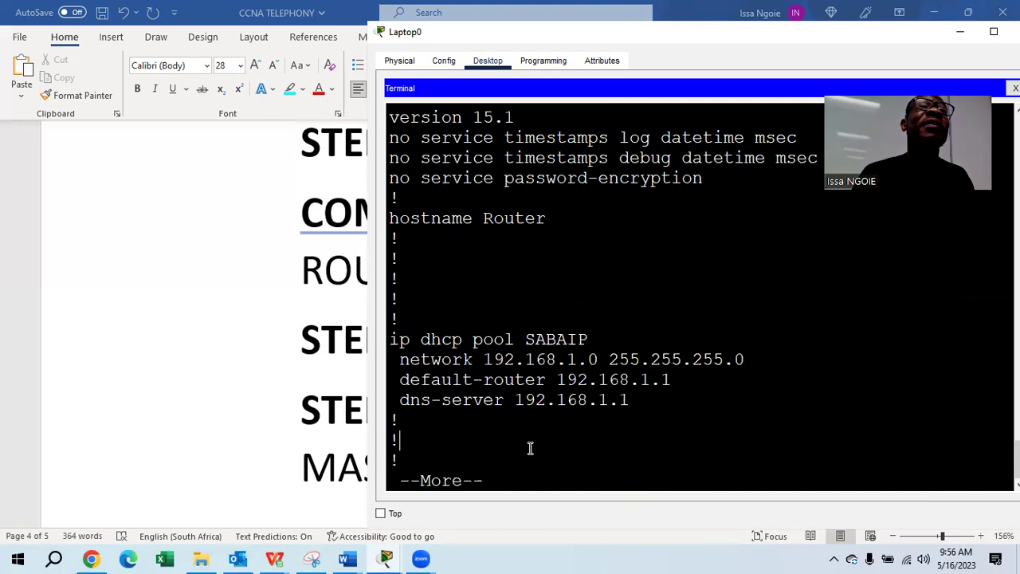
drag(632, 401, 390, 339)
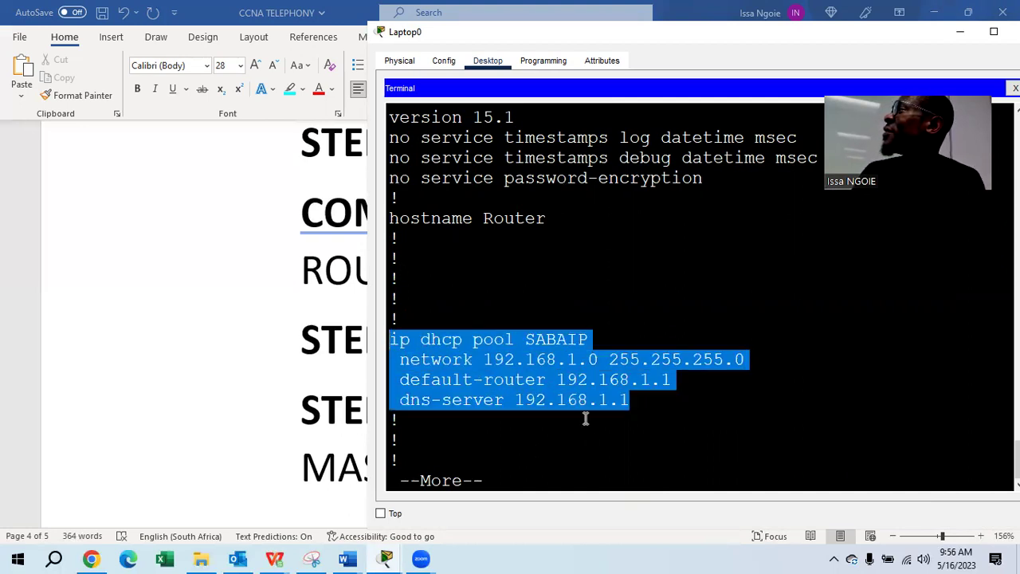
click(604, 478)
Review the DO COPY RUN START and DO SHOW RUN commands in the terminal history, along with the DHCP pool section.
scroll(619, 279, up, 5)
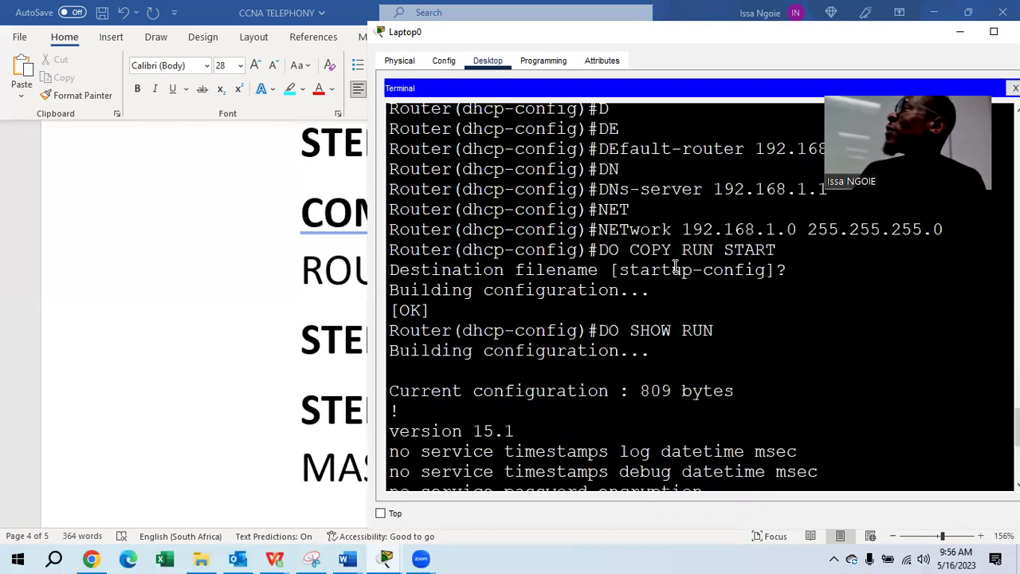
drag(729, 335, 599, 330)
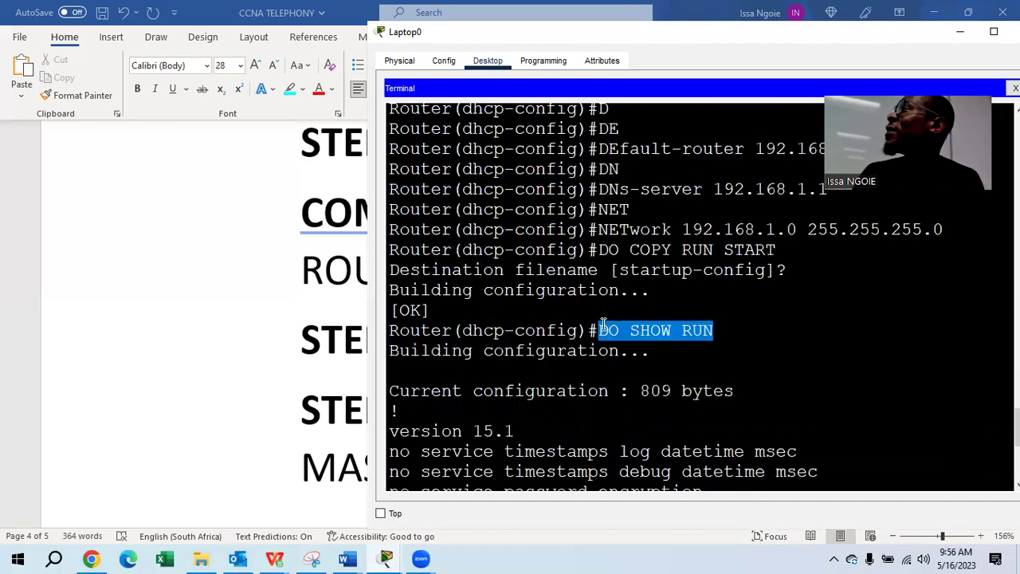
click(652, 361)
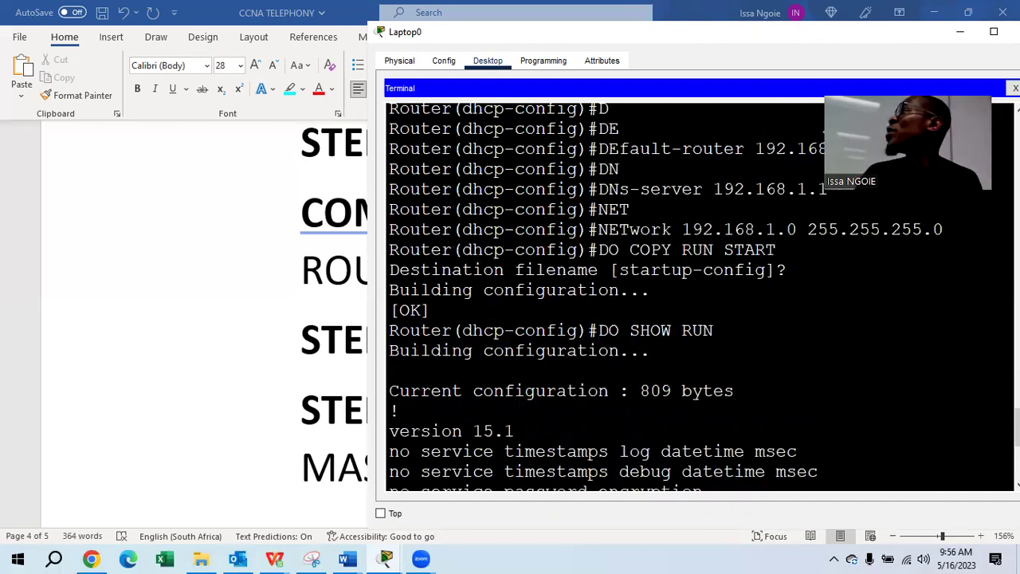
drag(783, 248, 606, 249)
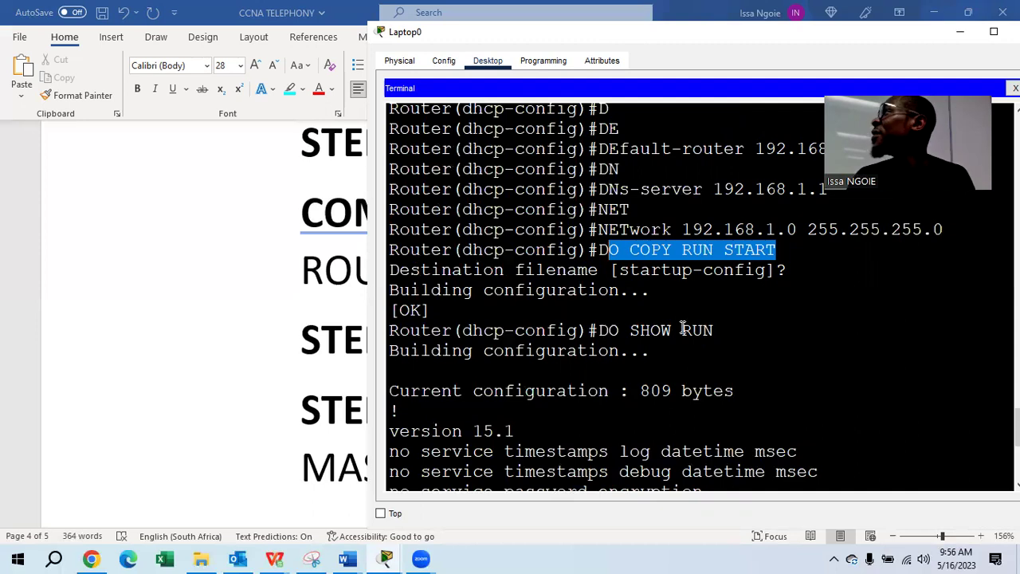
scroll(701, 299, down, 1)
drag(733, 289, 598, 285)
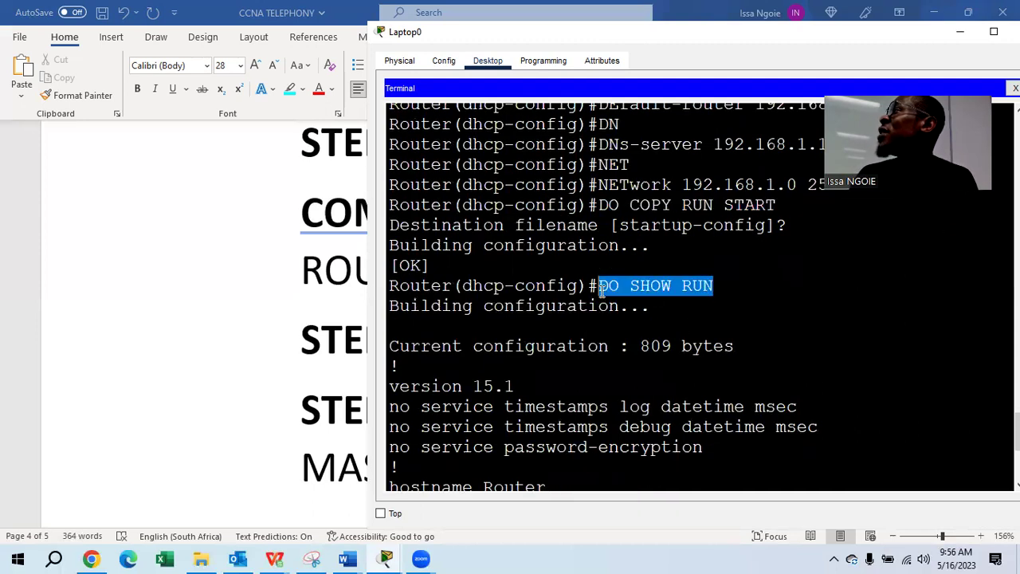
click(679, 365)
scroll(679, 366, down, 5)
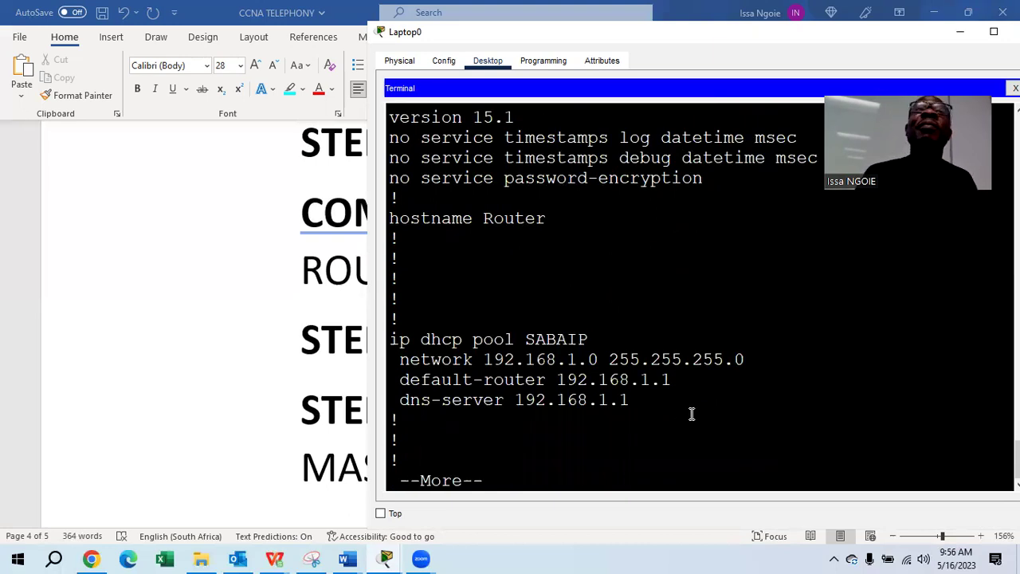
drag(674, 412, 411, 325)
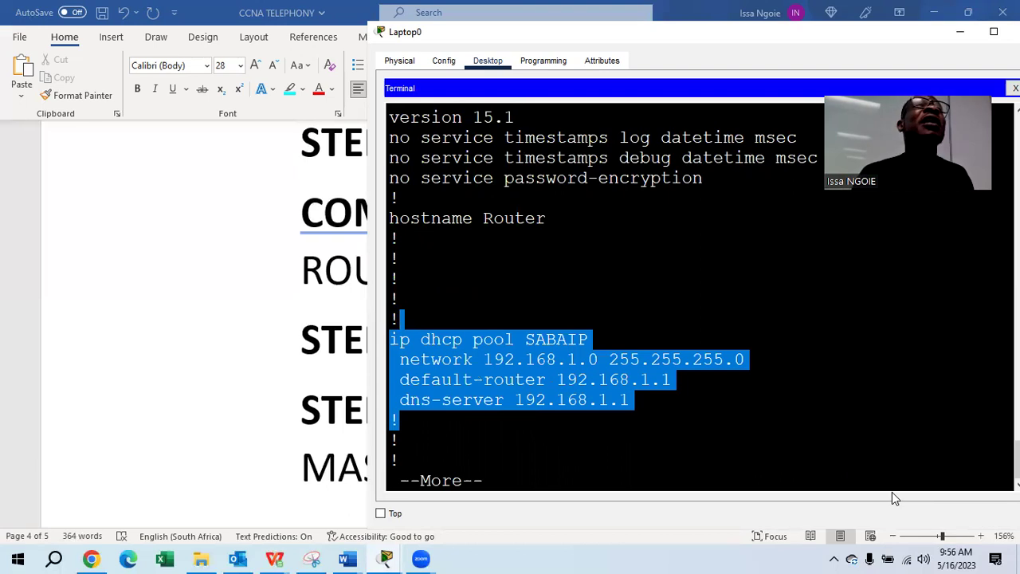
click(781, 418)
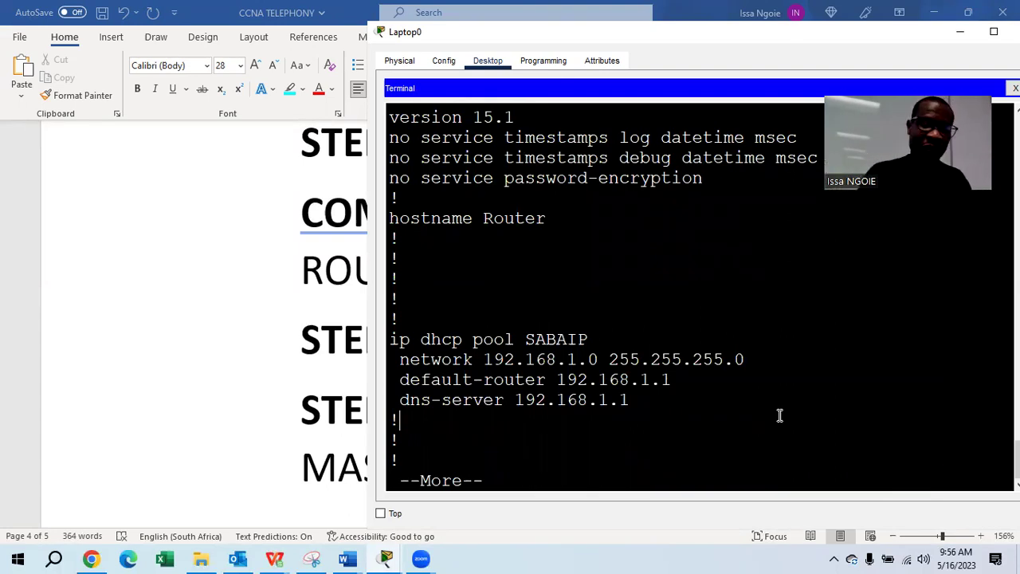
Page through the running configuration as far as the GigabitEthernet0/0 interface settings.
key(Return)
key(Return)
key(Return)
key(Return)
key(Return)
key(Return)
key(Return)
key(Return)
key(Return)
key(Return)
key(Return)
key(Return)
key(Return)
key(Return)
key(Return)
key(Return)
key(Return)
key(Return)
key(Return)
key(Return)
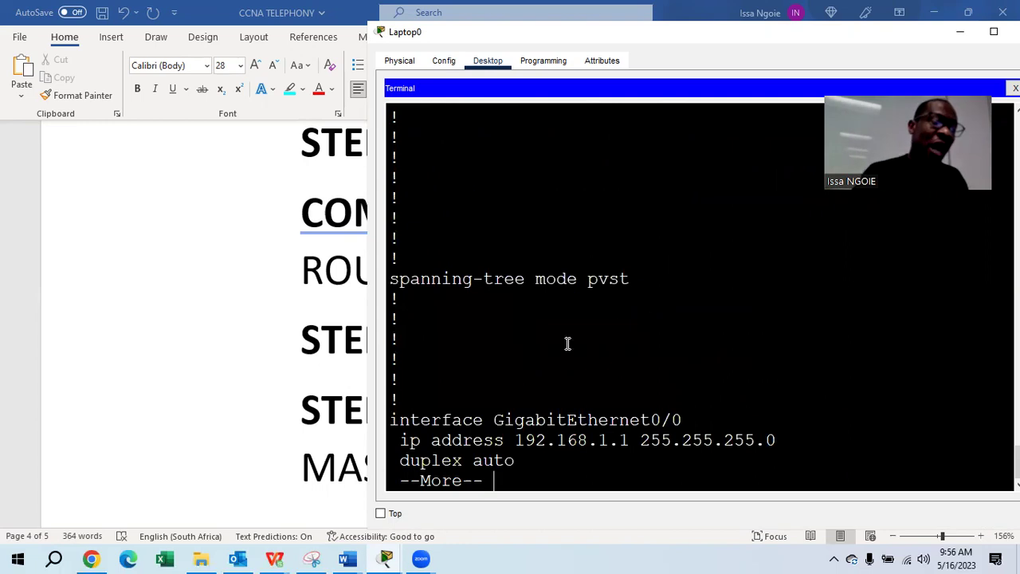
Return to the CCNA TELEPHONY document in Word and add a bold "STEP 8 :" label on a new line after Step 7.
click(234, 378)
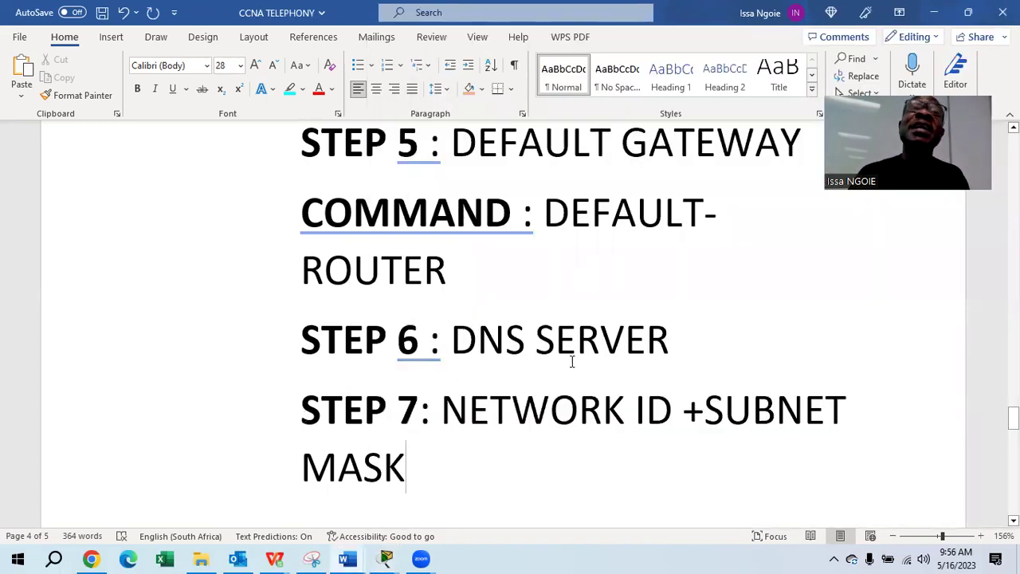
scroll(510, 424, down, 1)
key(Return)
text(STEP 8 :)
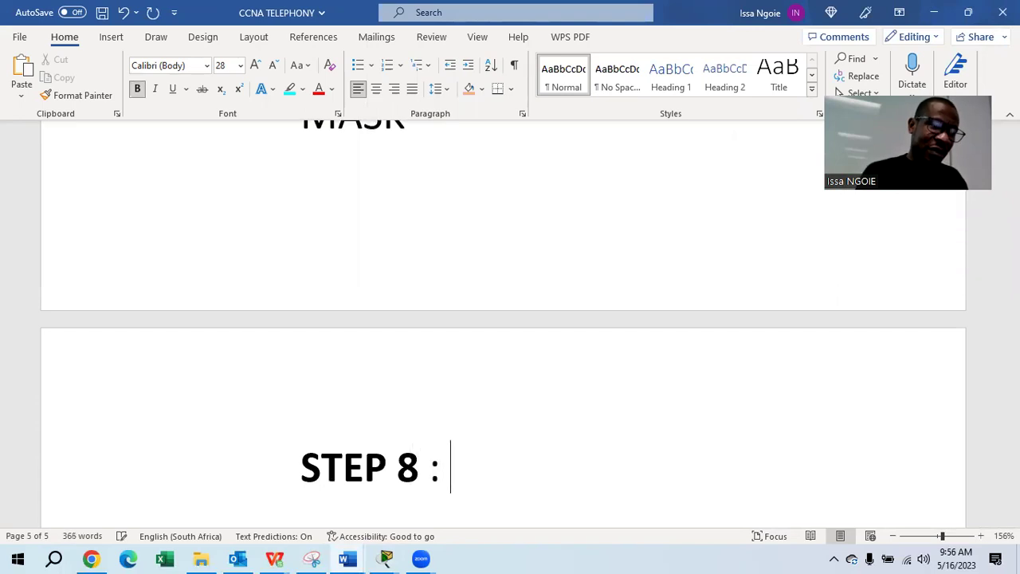
key(ctrl+b)
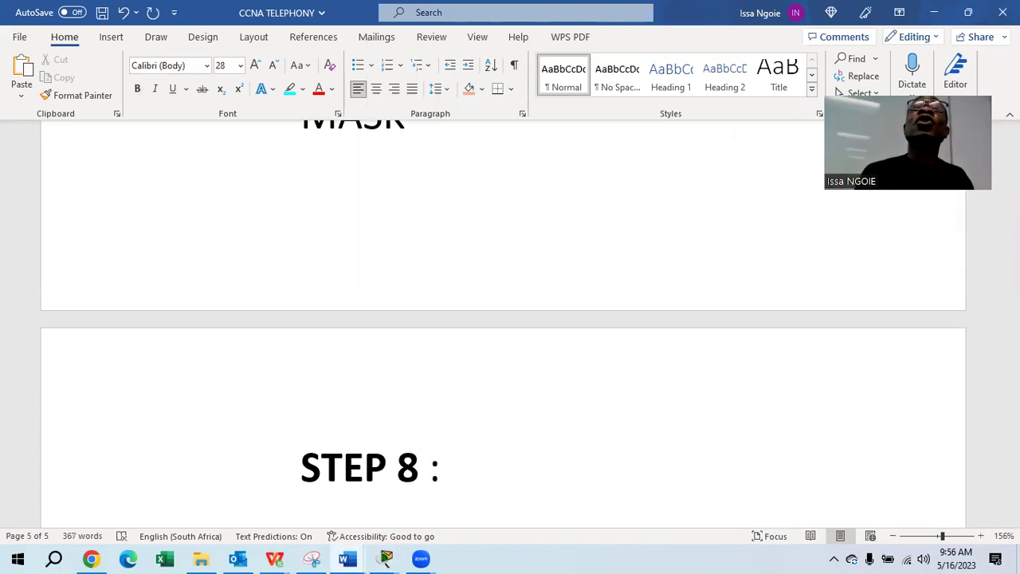
Write "GO TO YOUR DEVICES AND CHOOSE DHCP" in regular weight as the Step 8 text.
text(GO )
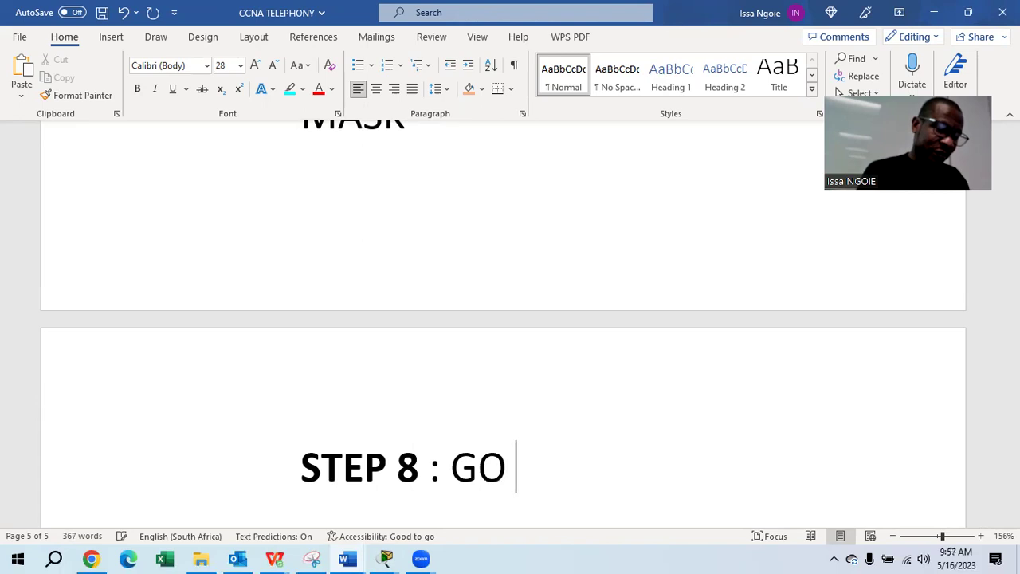
text(TO YOUR SE)
key(BackSpace)
text(=DEVICES)
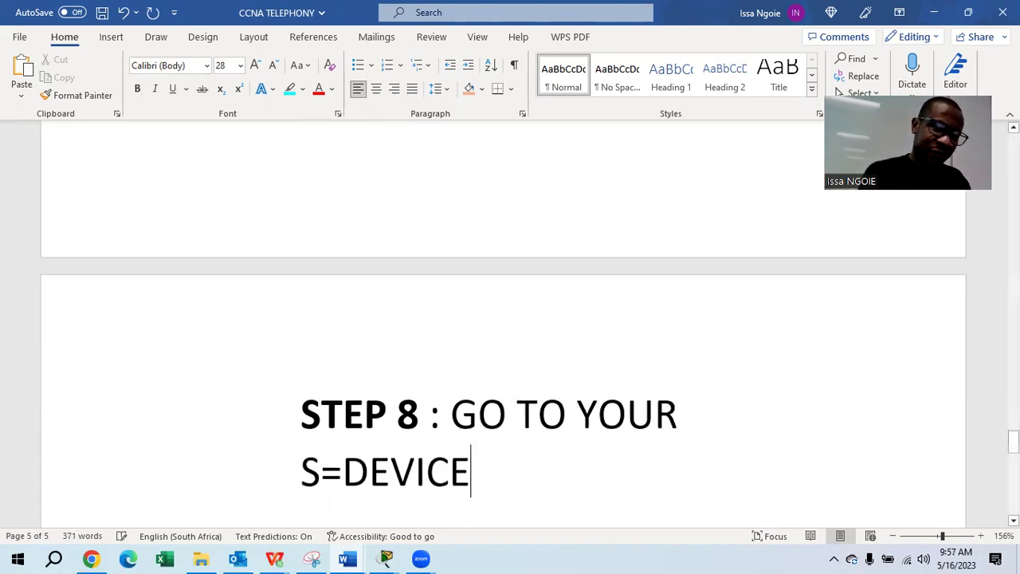
key(BackSpace)
key(BackSpace)
key(BackSpace)
key(BackSpace)
key(BackSpace)
key(BackSpace)
key(BackSpace)
key(BackSpace)
key(BackSpace)
key(BackSpace)
key(BackSpace)
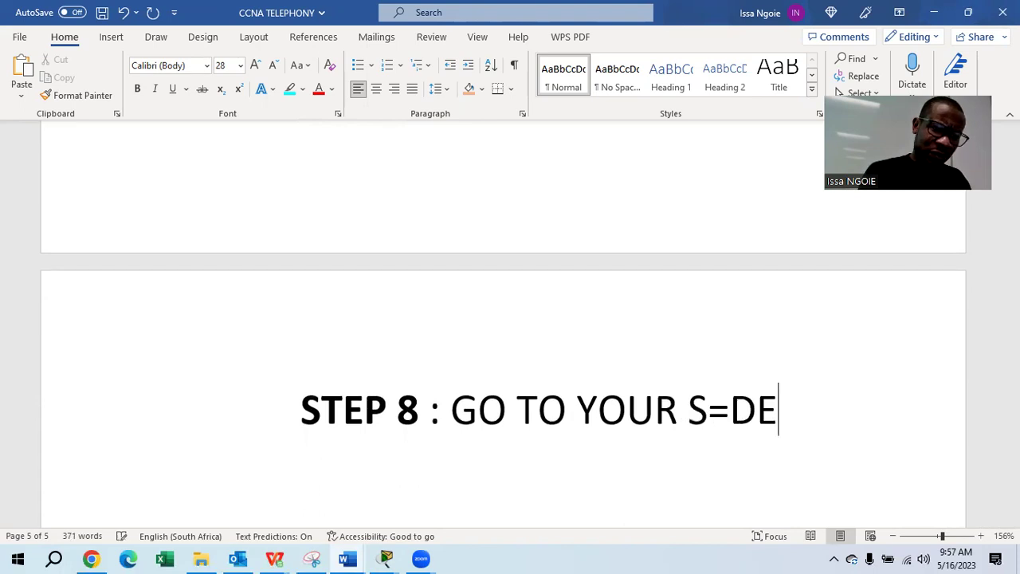
text(DEVI)
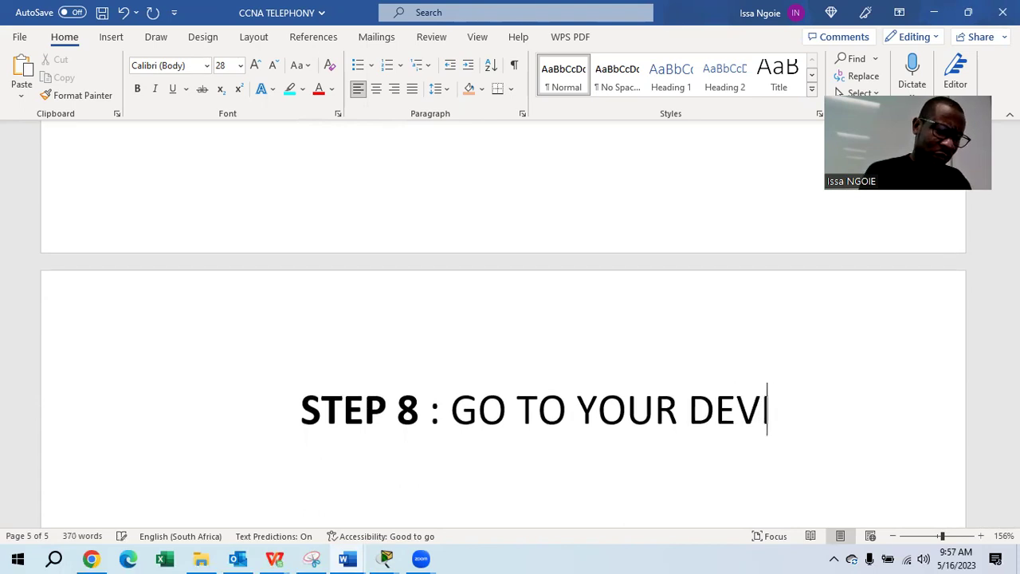
text(CES AND CHO)
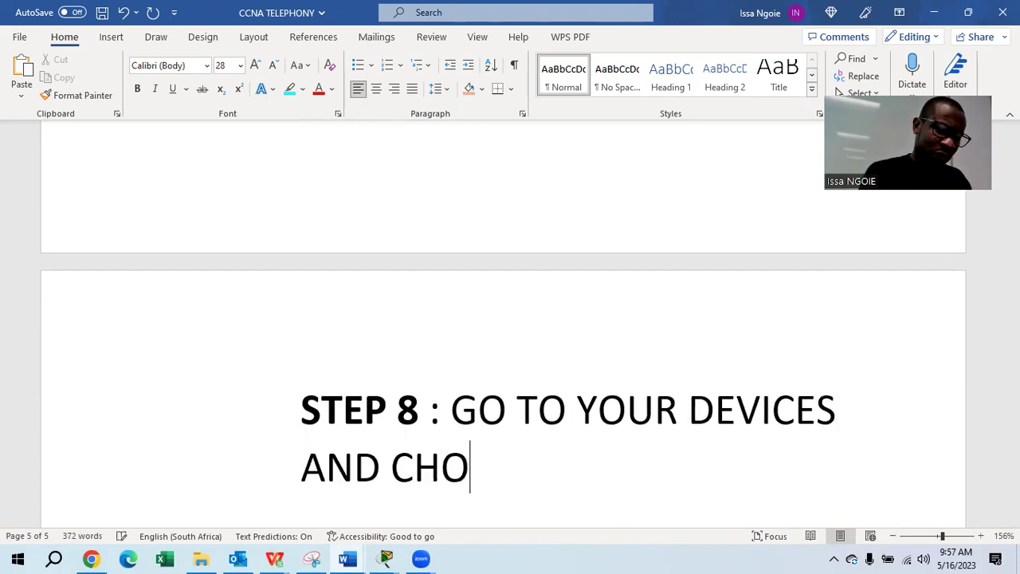
text(OSE DHCP)
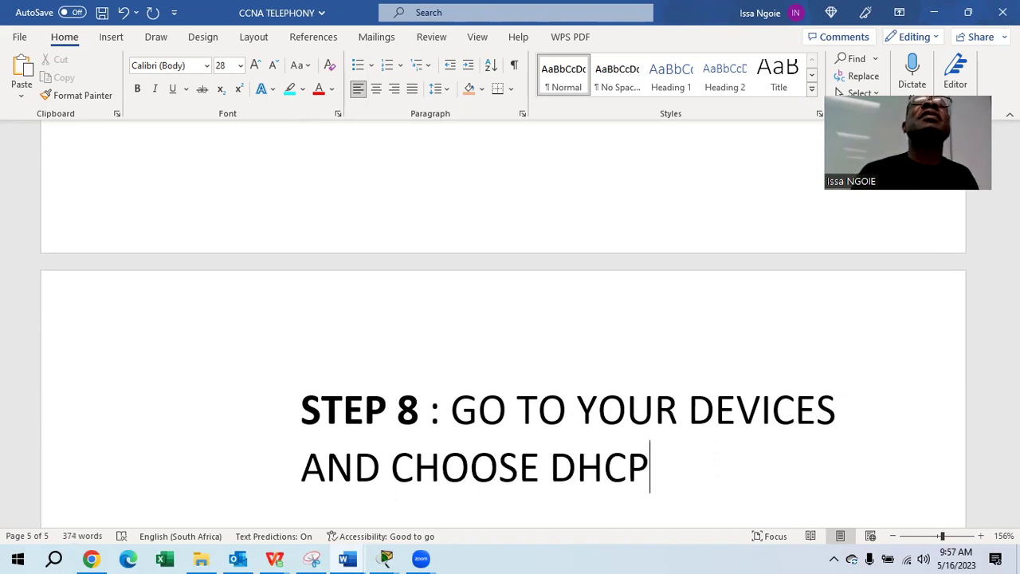
Switch to the Packet Tracer topology and set PC2's IPv4 configuration to DHCP, closing its window when done.
mouse_move(389, 558)
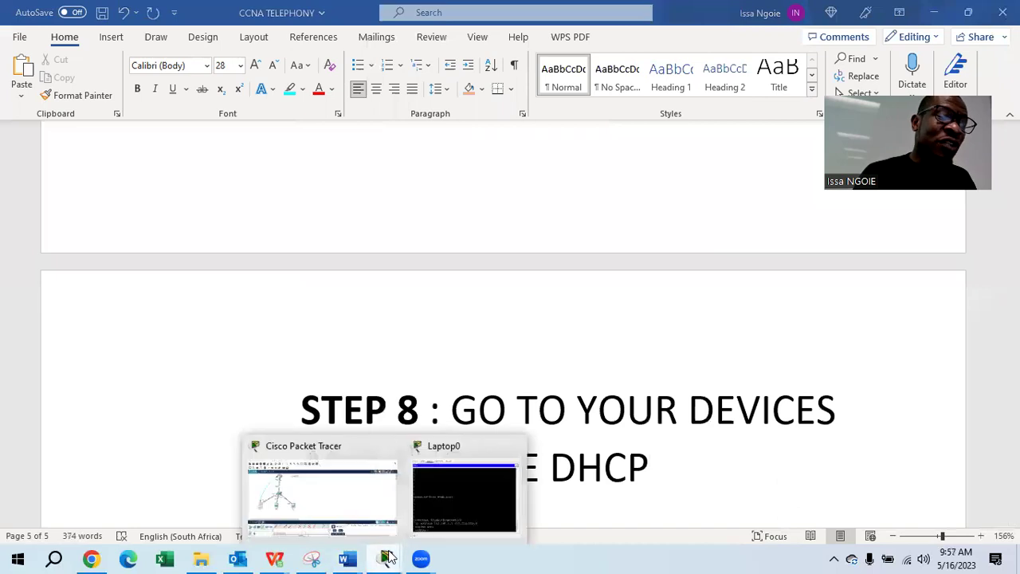
click(387, 495)
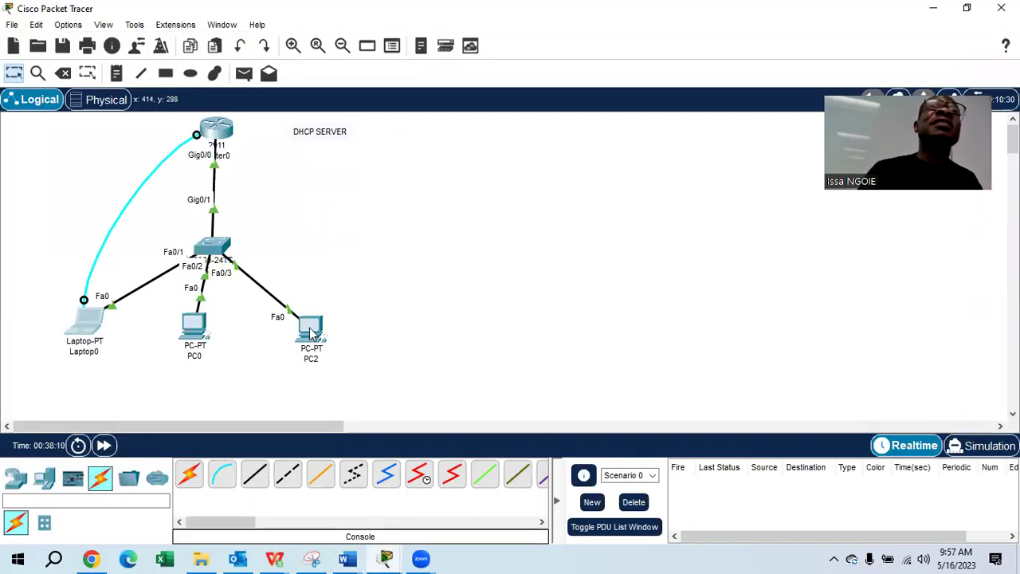
mouse_move(311, 333)
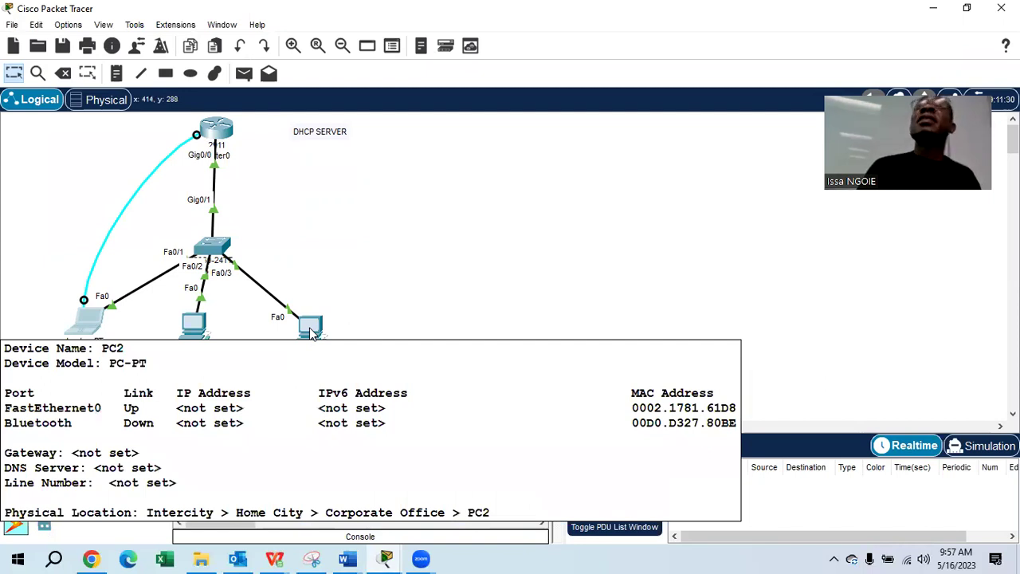
click(310, 328)
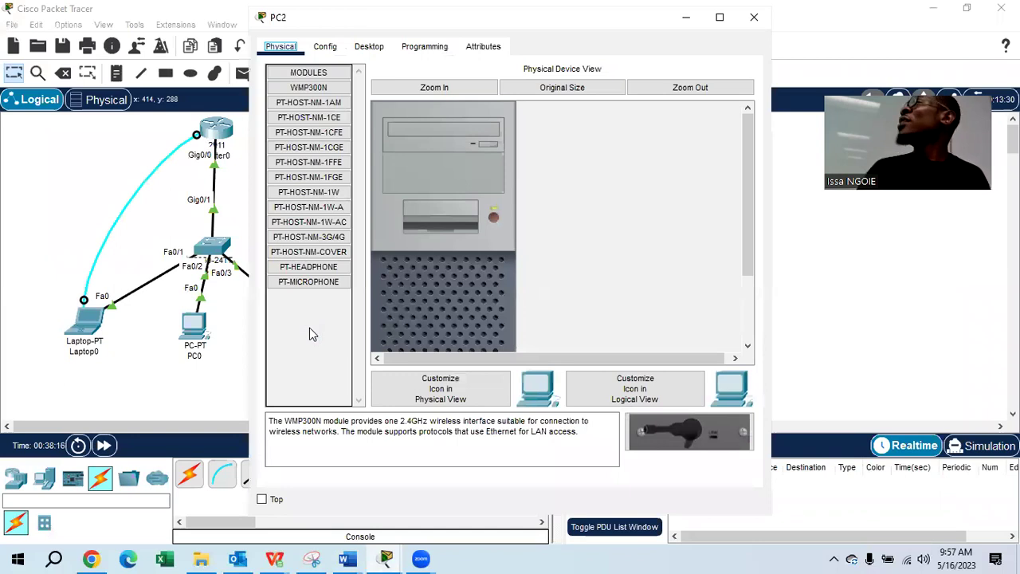
click(368, 47)
scroll(356, 76, up, 1)
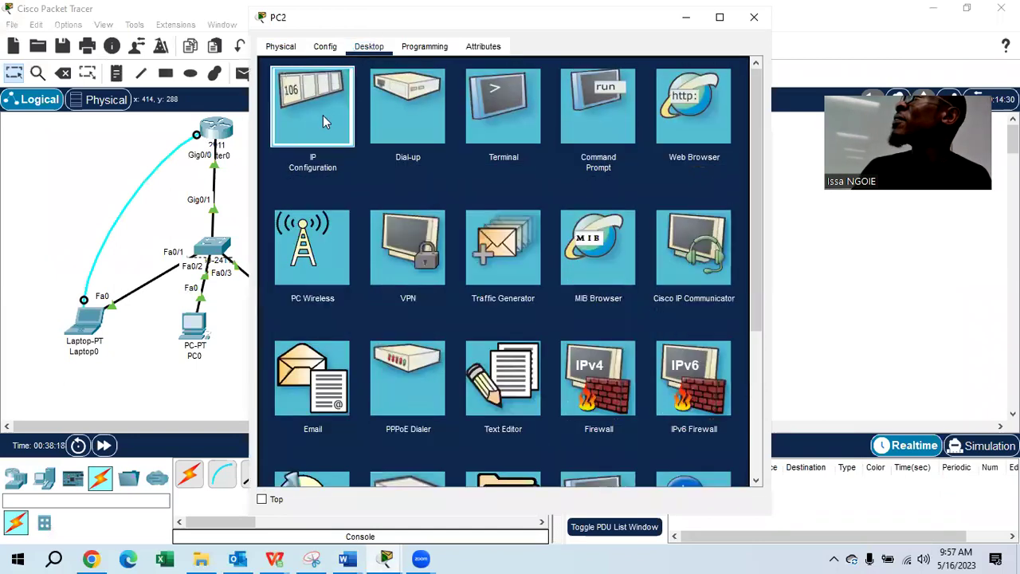
click(323, 115)
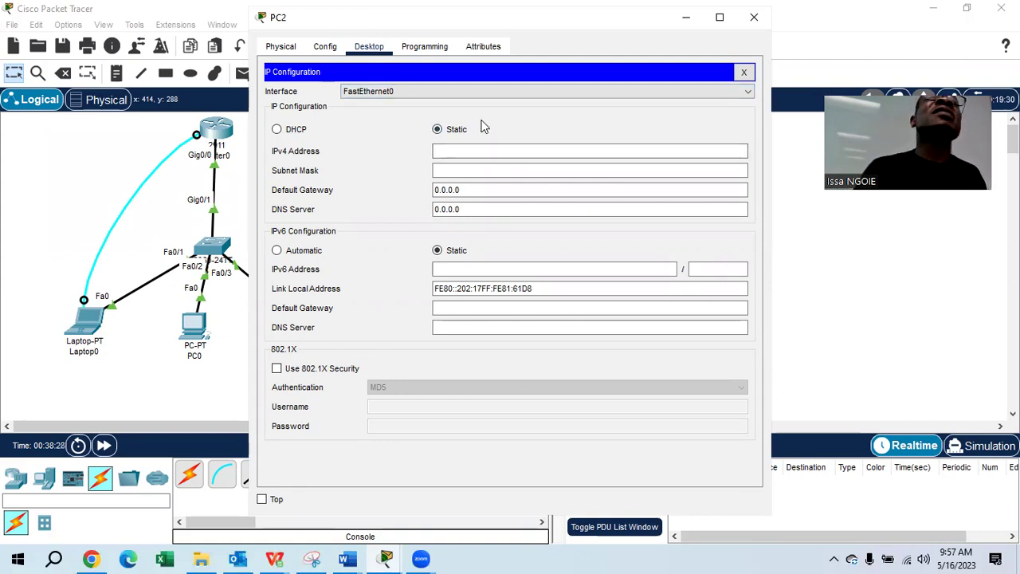
click(277, 130)
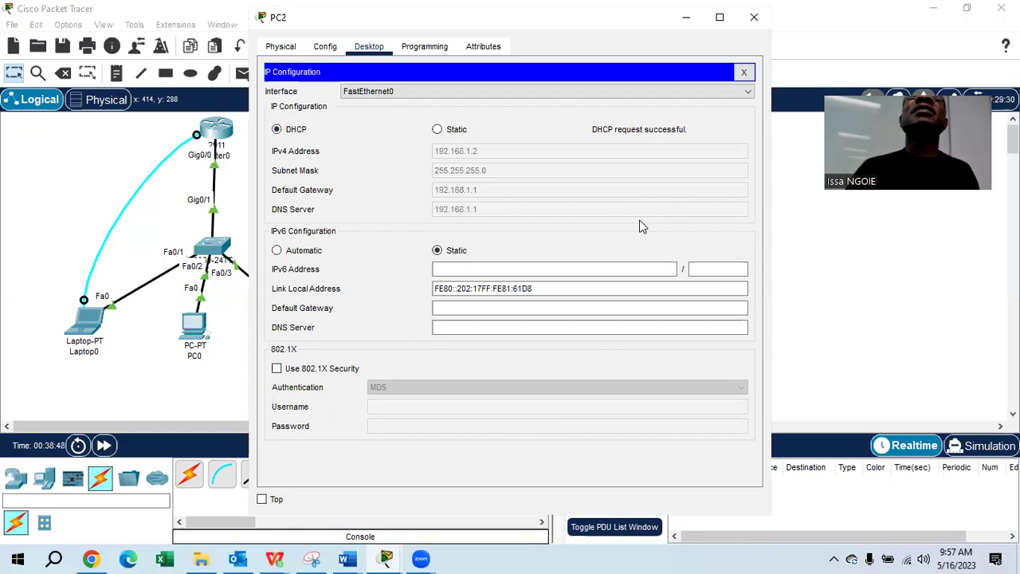
click(754, 17)
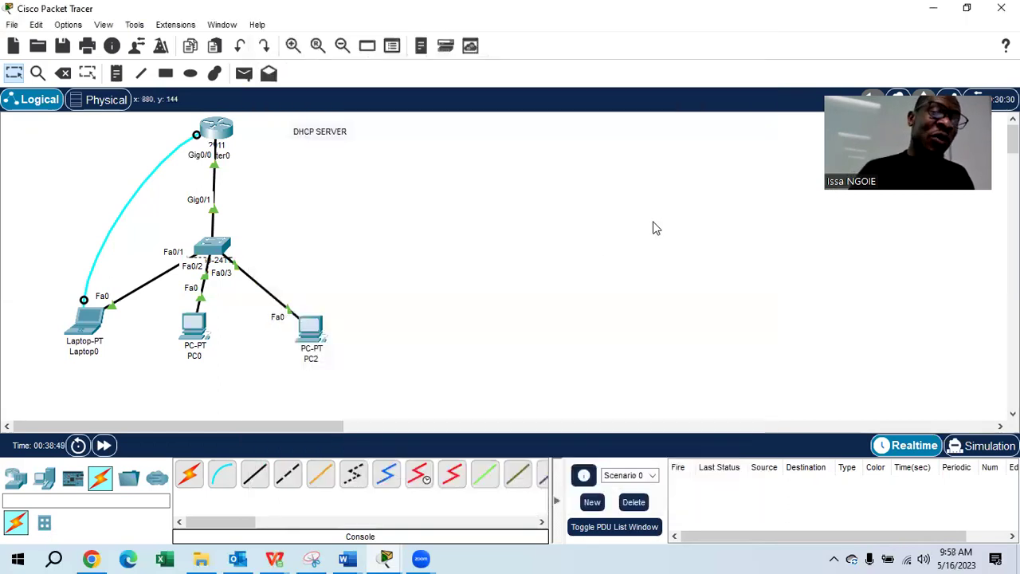
Set PC0's IPv4 configuration to DHCP and close its window.
click(192, 330)
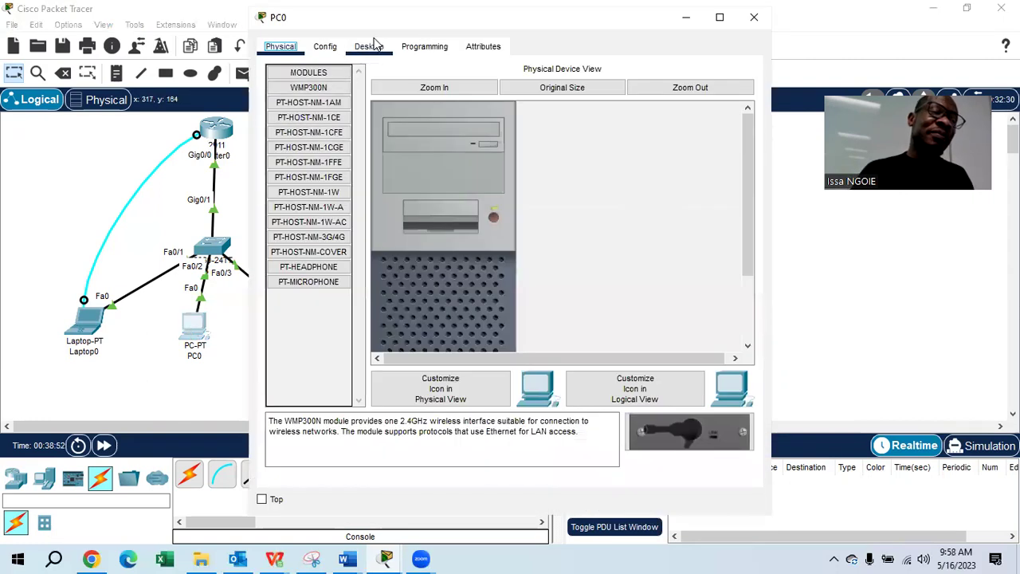
click(369, 46)
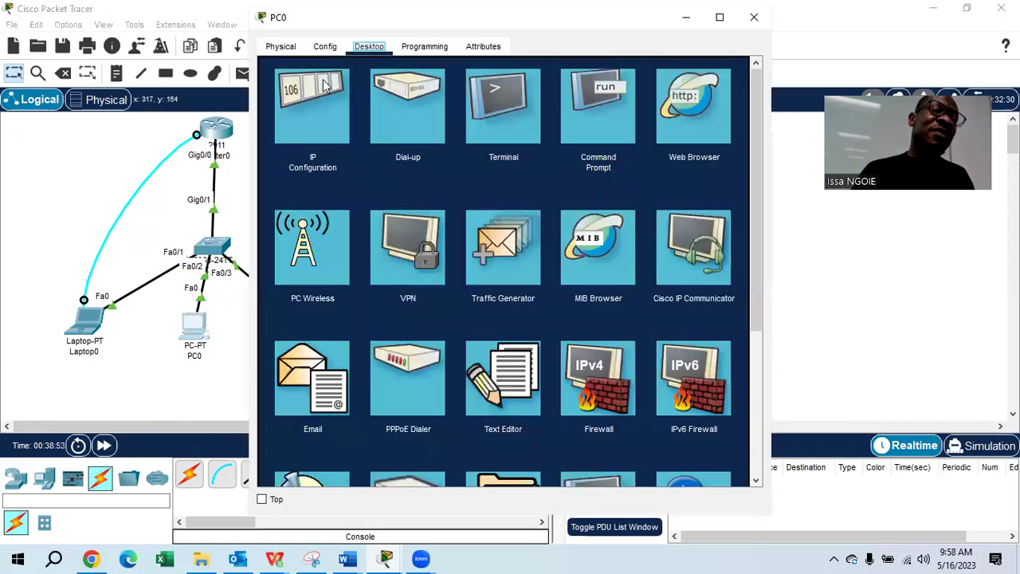
click(309, 101)
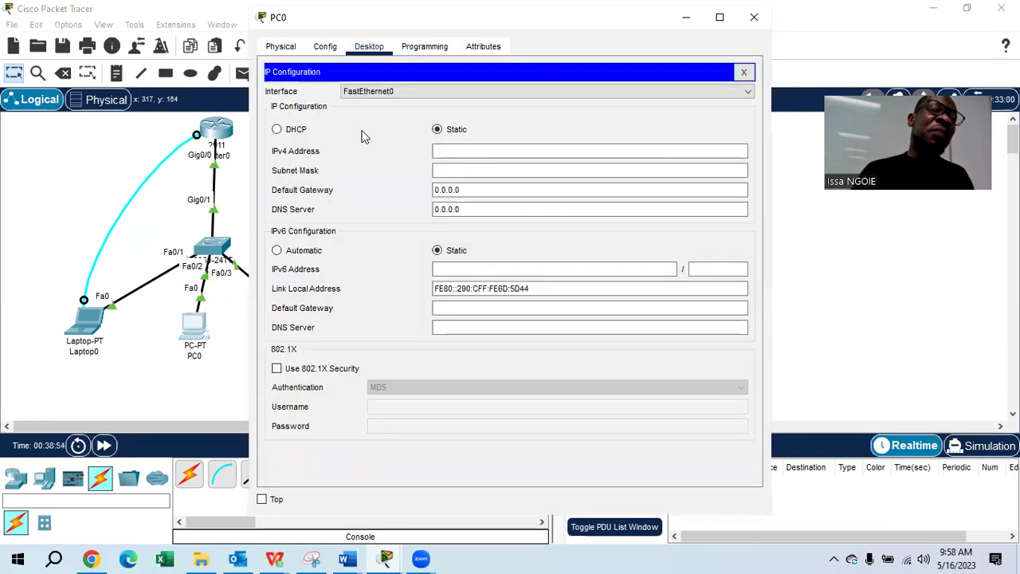
click(277, 130)
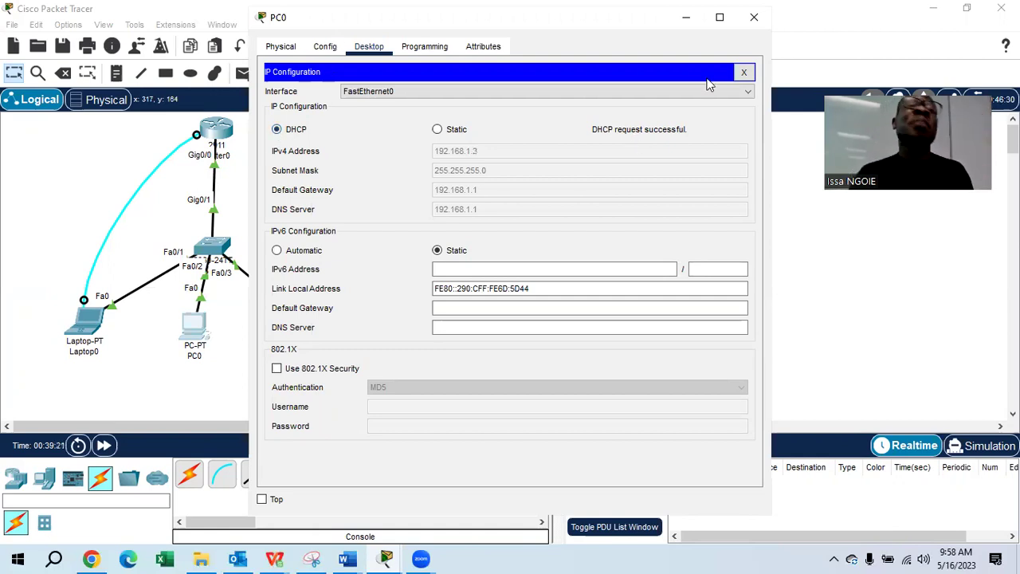
click(754, 17)
Close Laptop0's terminal session and set the laptop's IPv4 configuration to DHCP.
click(90, 322)
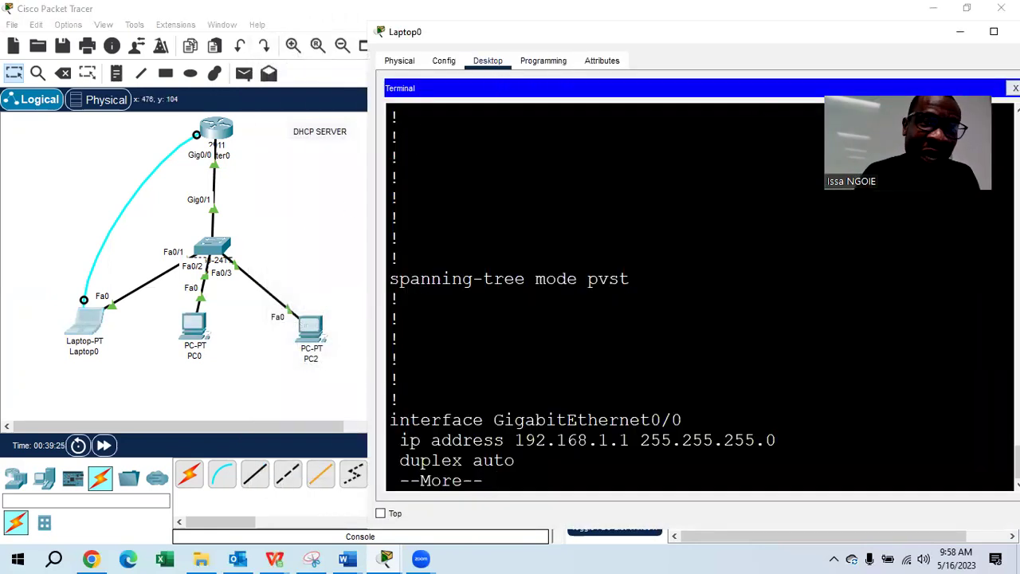
click(1015, 87)
click(479, 159)
click(397, 144)
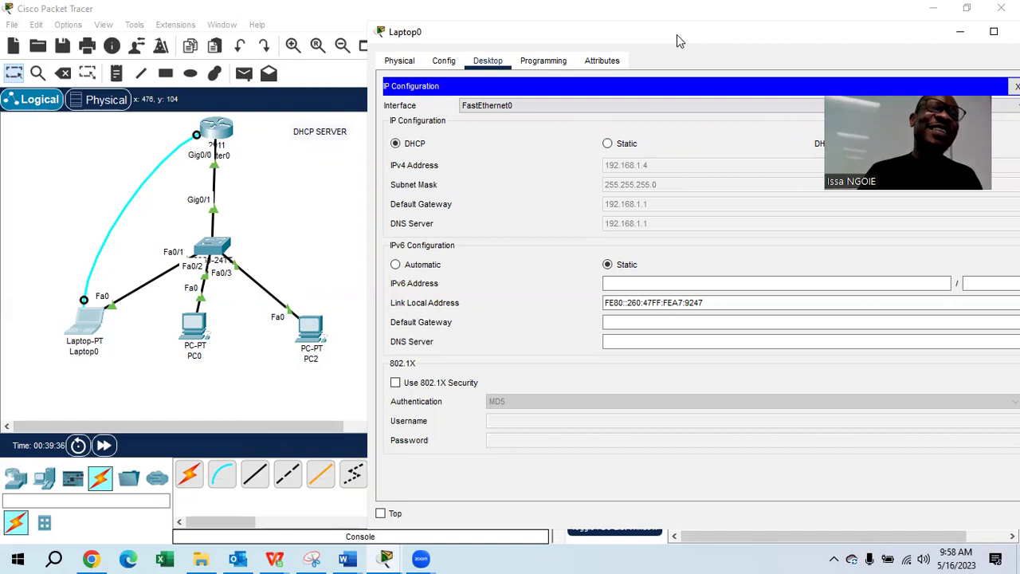
drag(677, 35, 444, 54)
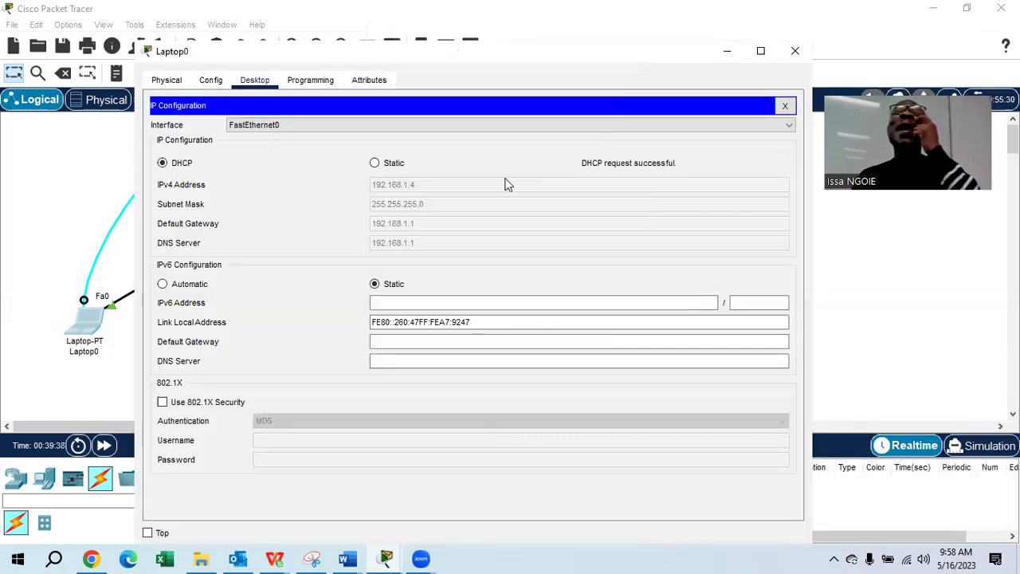
click(782, 107)
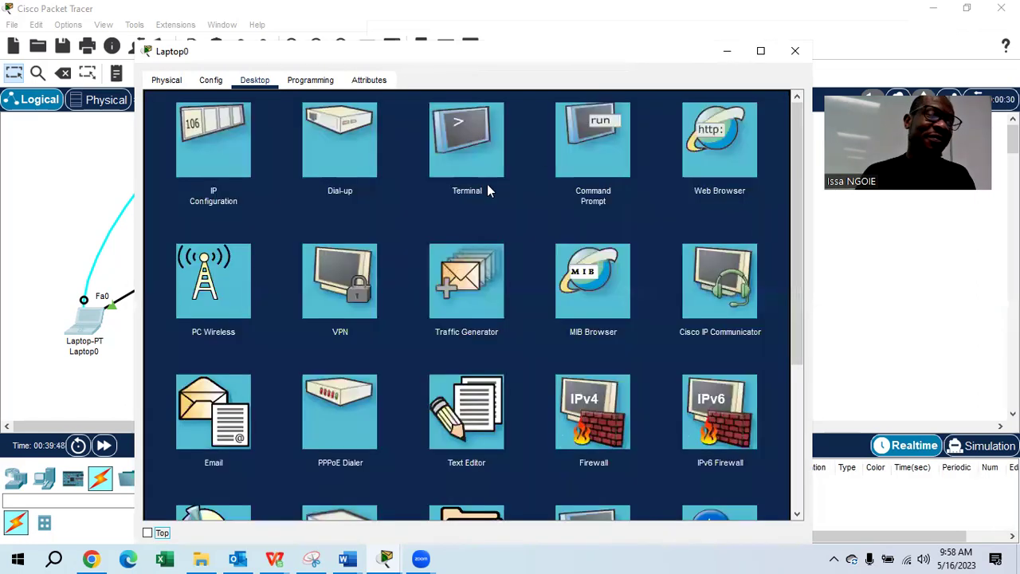
Ping 192.168.1.2 from Laptop0's Command Prompt.
click(605, 166)
text(PING)
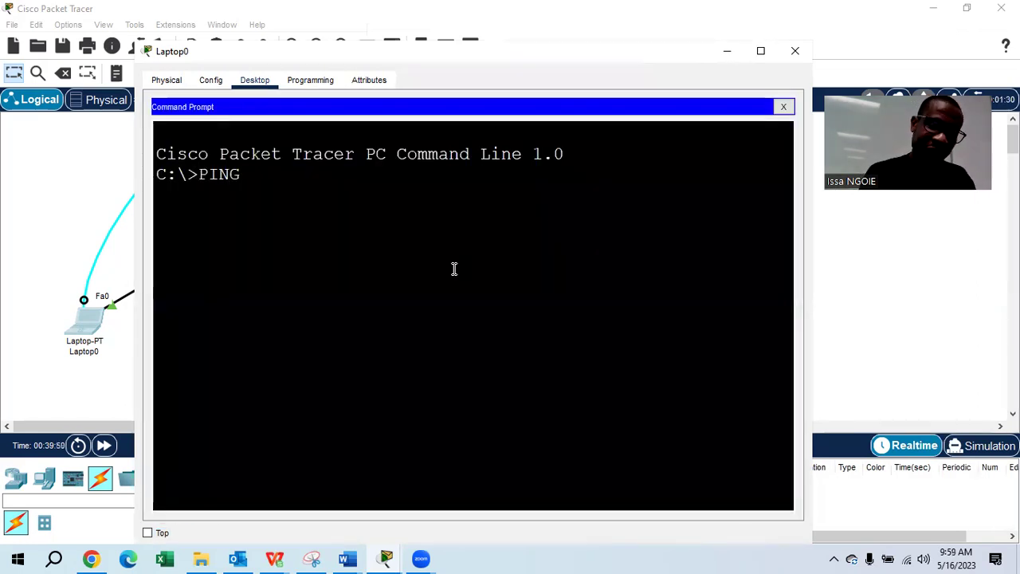
text( 192.168.1.2)
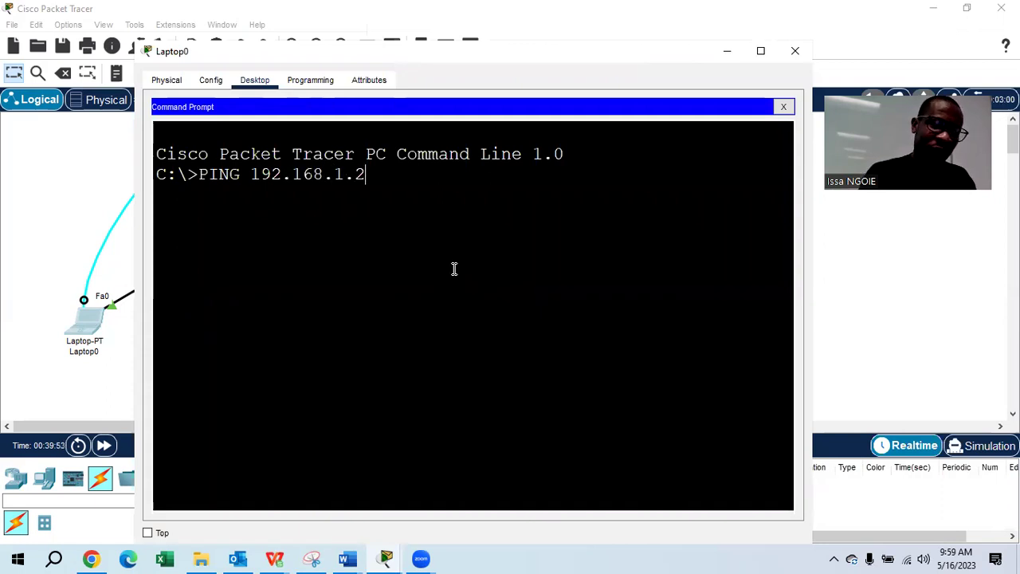
key(Return)
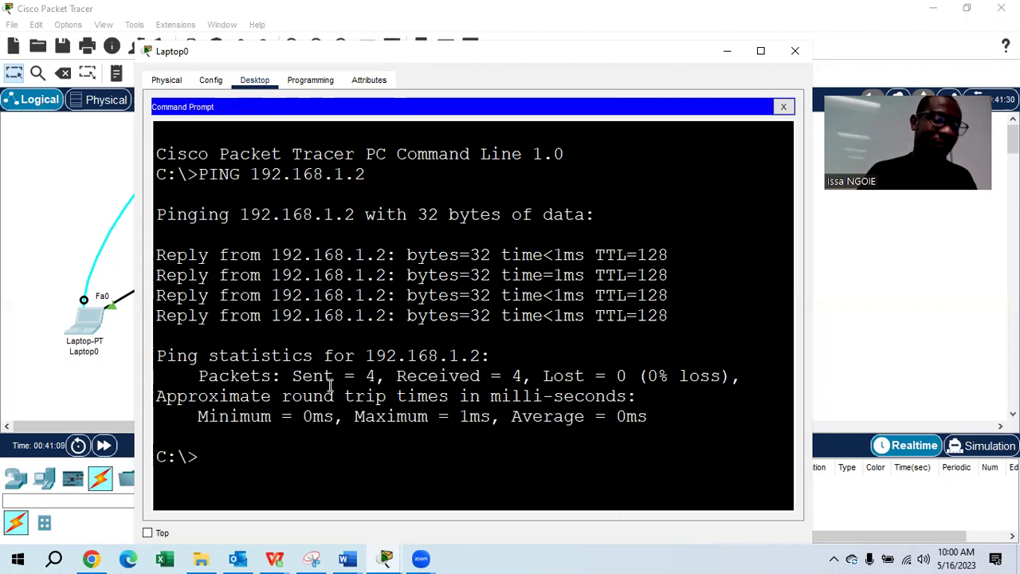
Switch back to the CCNA TELEPHONY document in Word and add the heading "RESERVATION OR EXCLUSION" below Step 8, leaving a blank line between.
mouse_move(351, 558)
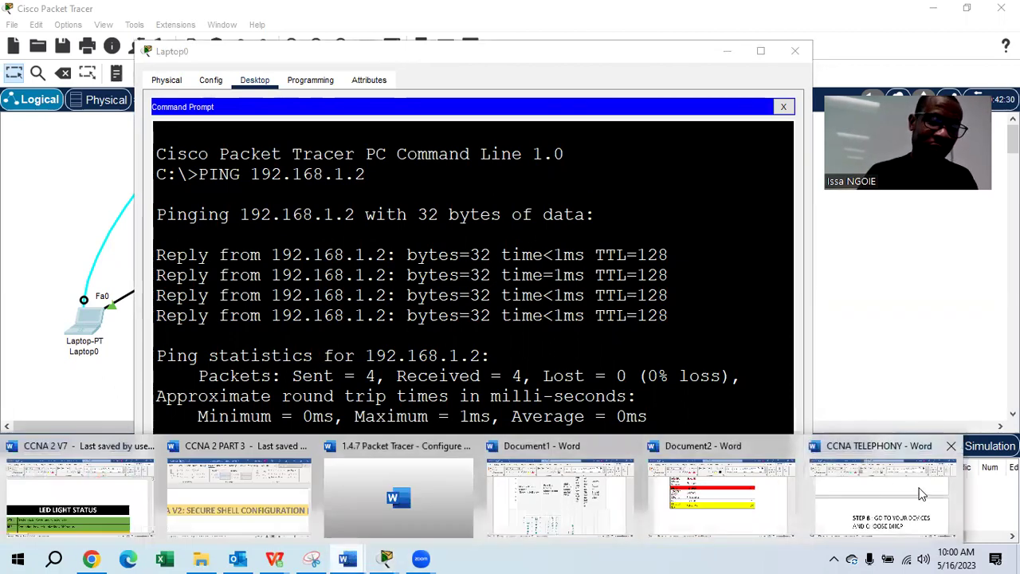
click(885, 478)
scroll(781, 403, down, 3)
key(Return)
key(Return)
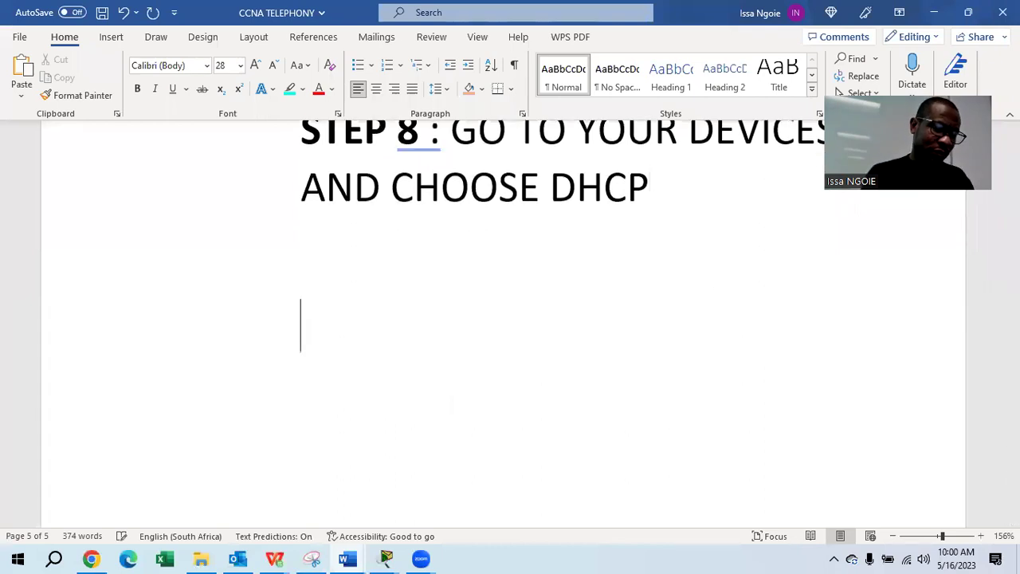
text(RESERVAT)
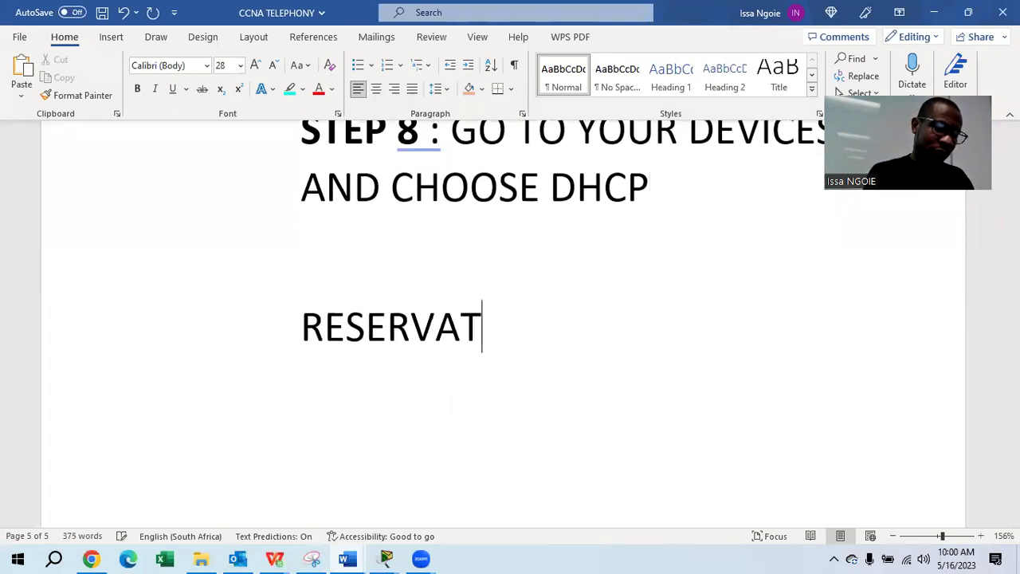
text(ION OR)
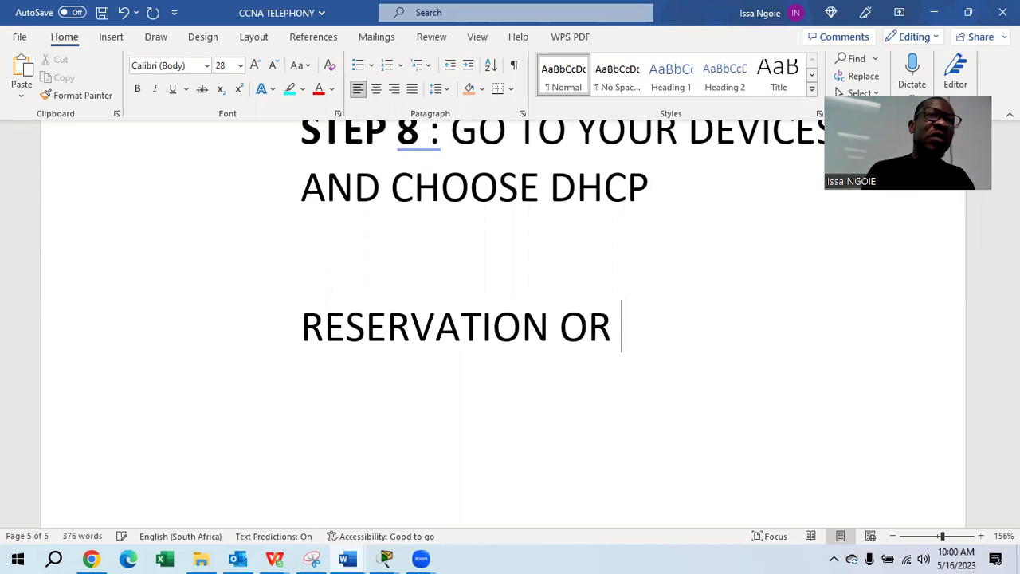
text( EXCLUSION)
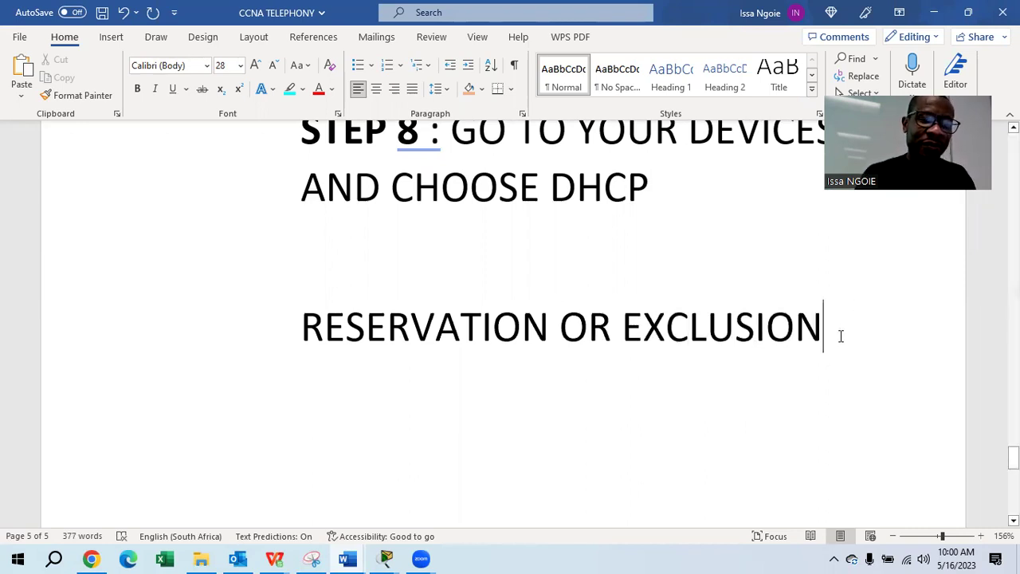
Highlight the "RESERVATION OR EXCLUSION" heading in turquoise.
drag(840, 337, 342, 354)
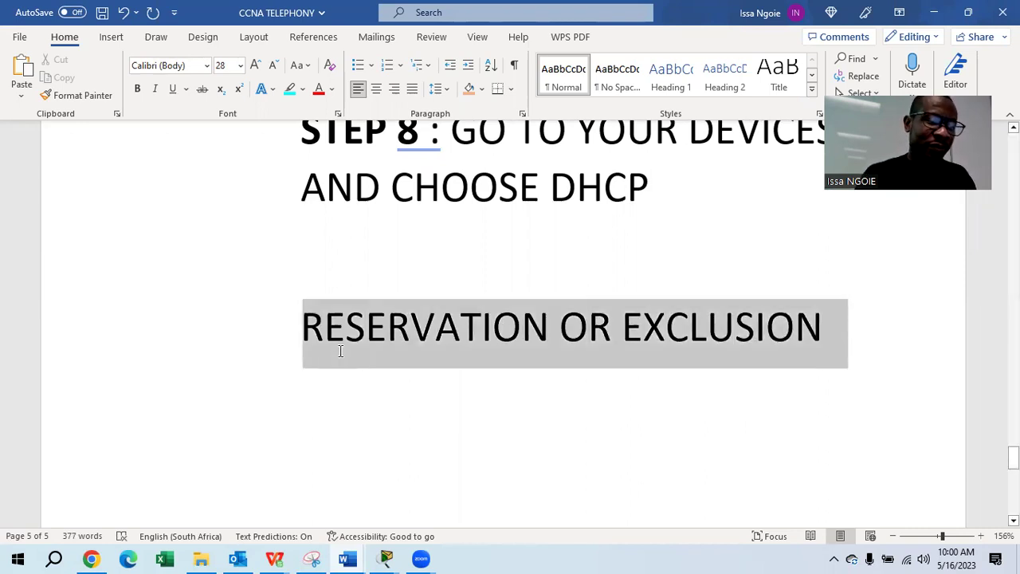
click(289, 89)
click(490, 409)
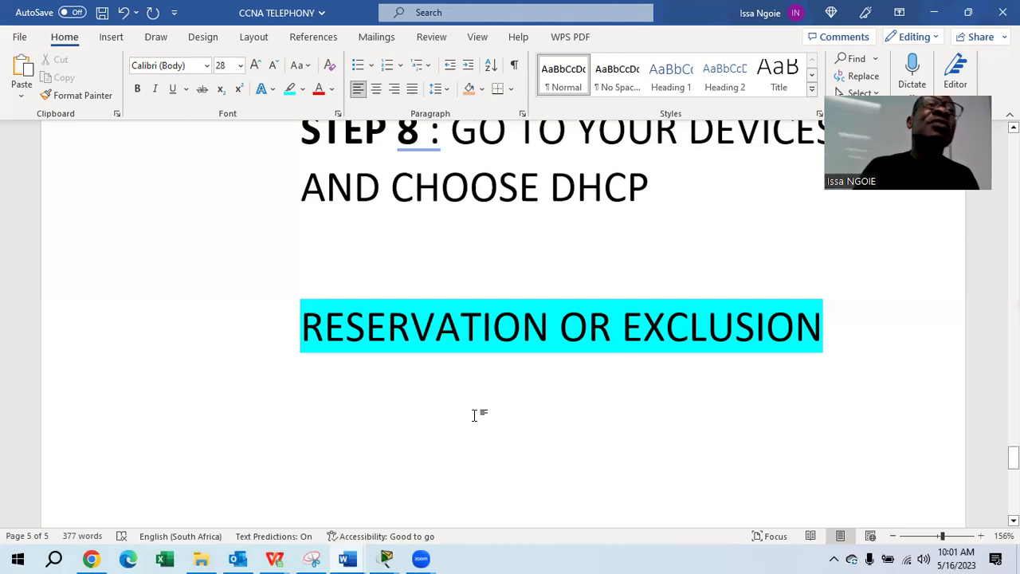
Switch to Packet Tracer, close Laptop0's Command Prompt and open a Terminal session to the router with the default port settings.
mouse_move(386, 558)
click(471, 466)
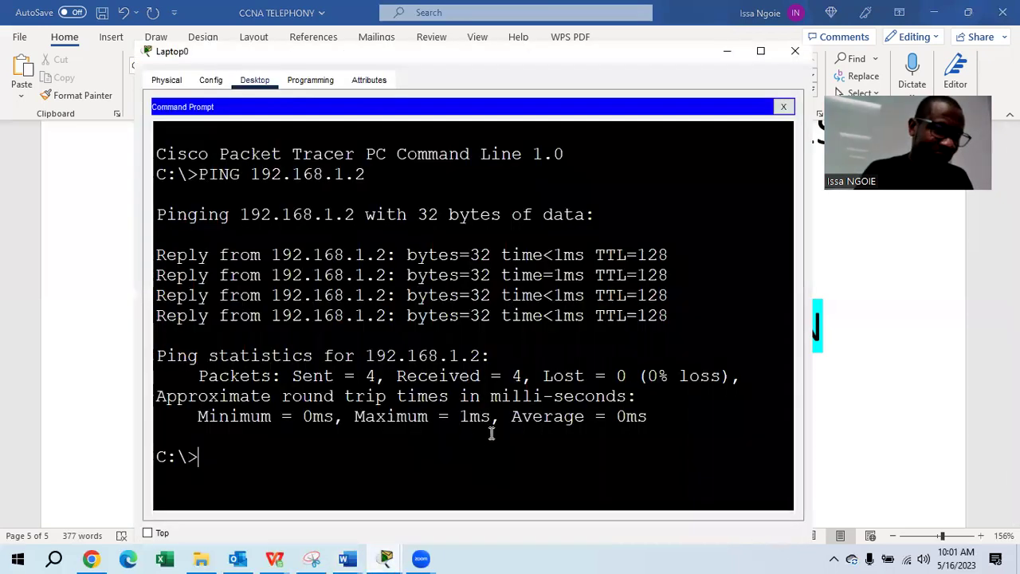
click(783, 106)
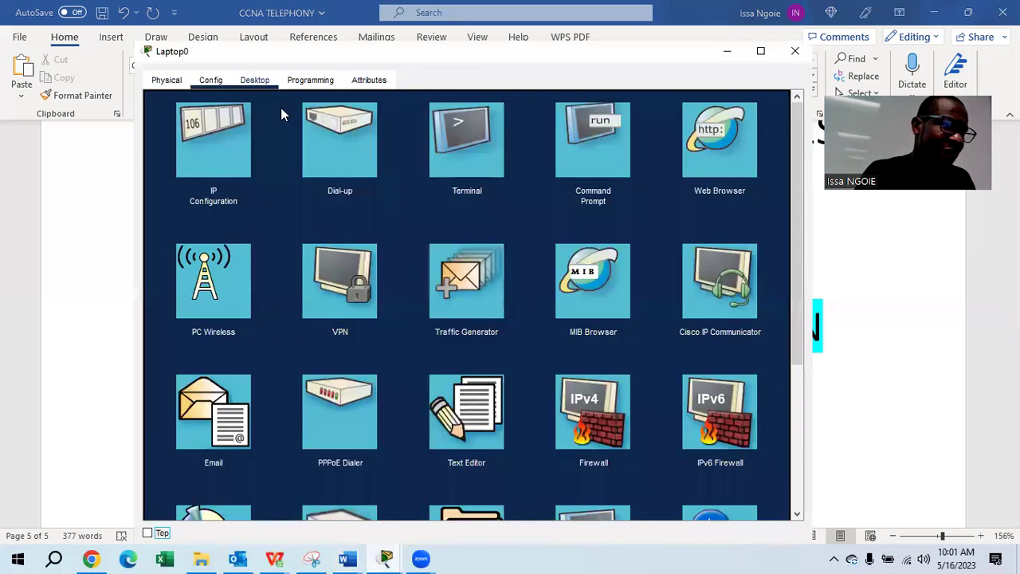
click(462, 155)
click(766, 248)
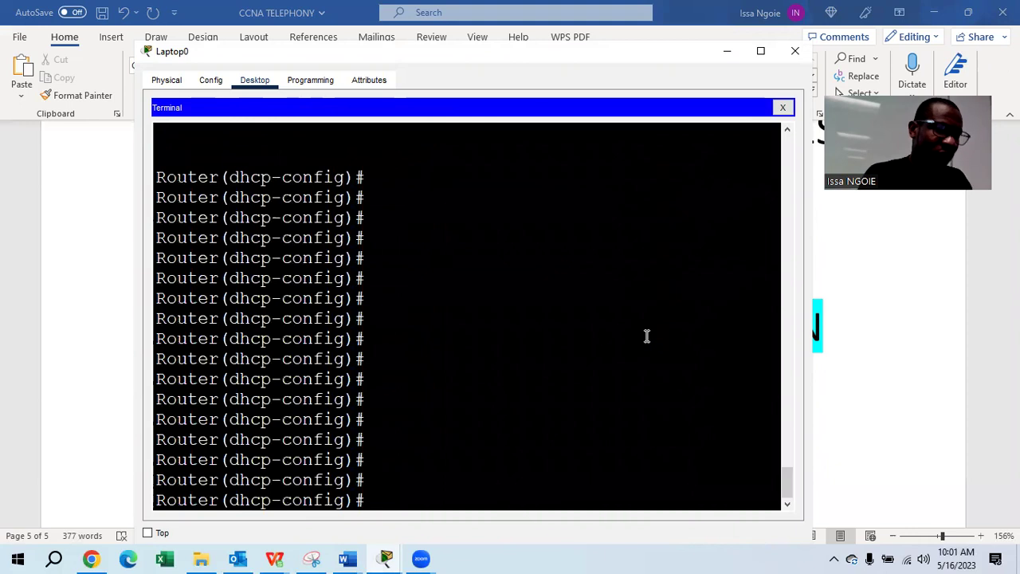
Leave the router's DHCP pool configuration mode with EXIT to return to global configuration mode.
text(EXIT)
key(Return)
key(Return)
key(Return)
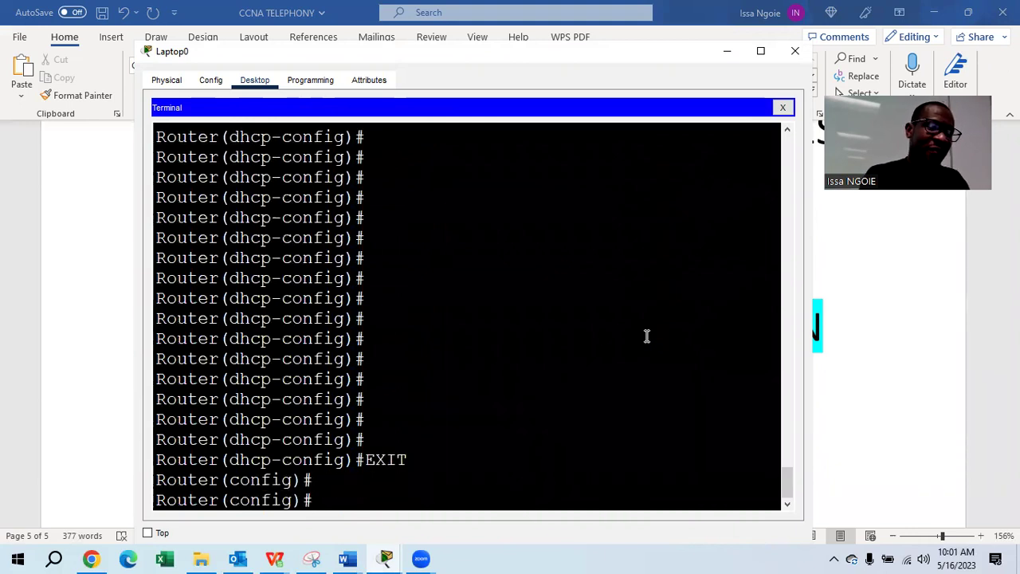
List the options available for the IP DHCP command with ? and point out the excluded-address entry.
text(IP DH)
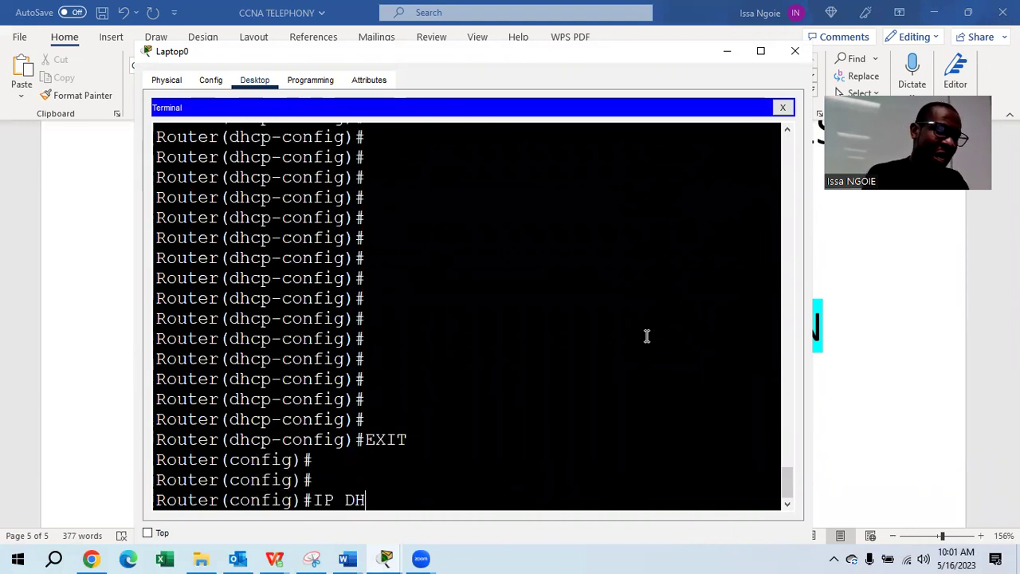
key(Tab)
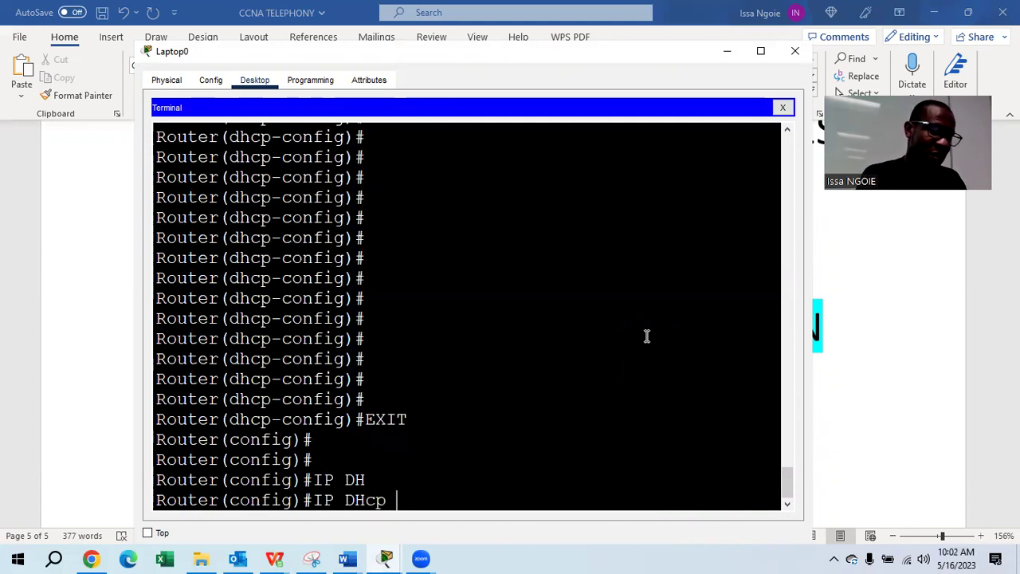
text(?)
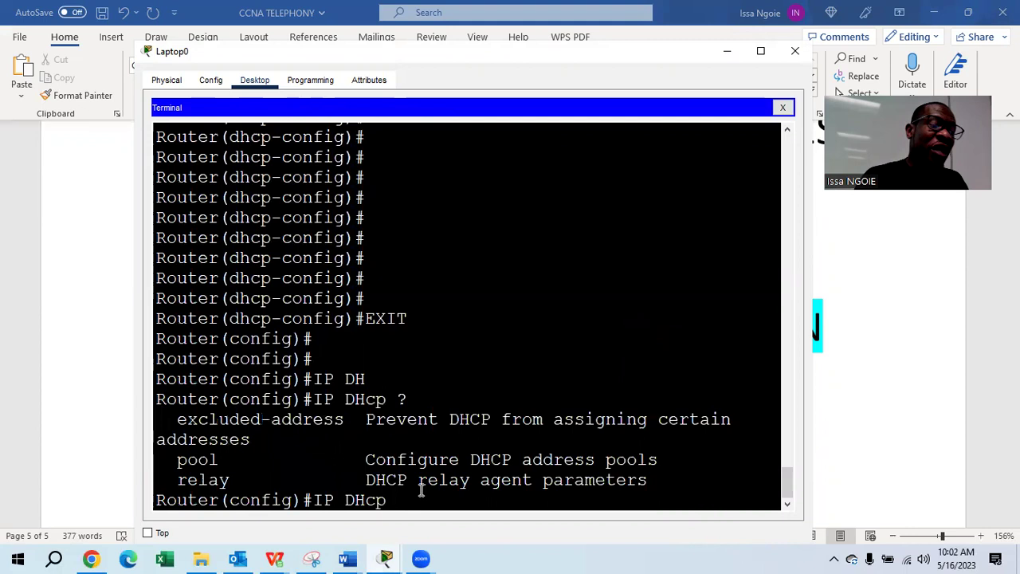
drag(353, 421, 177, 420)
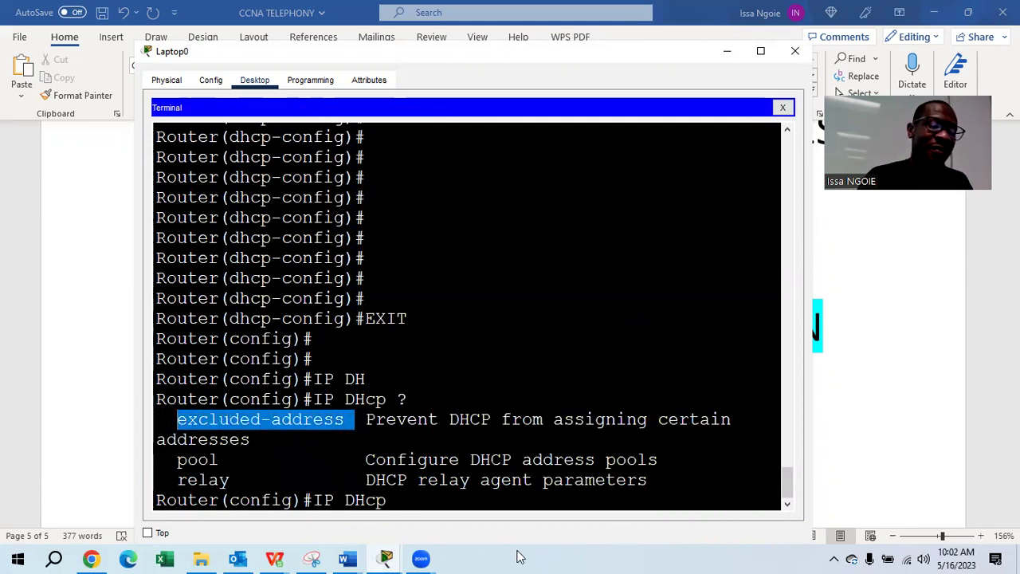
click(405, 500)
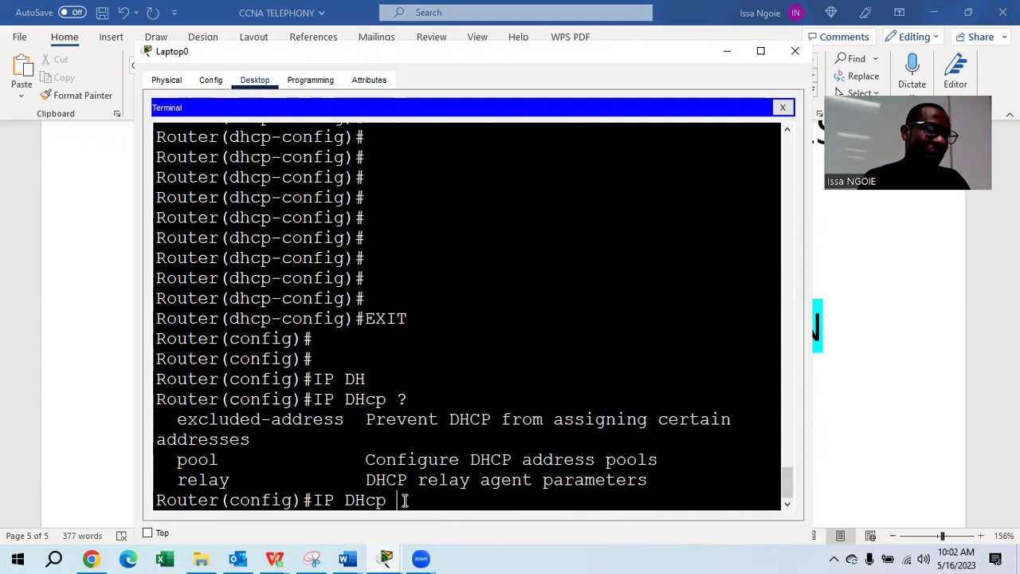
Compose the command IP DHCP excluded-address 192.168.1.2 192.168.1.4 at the global configuration prompt, widening the terminal window to fit it.
text(EX)
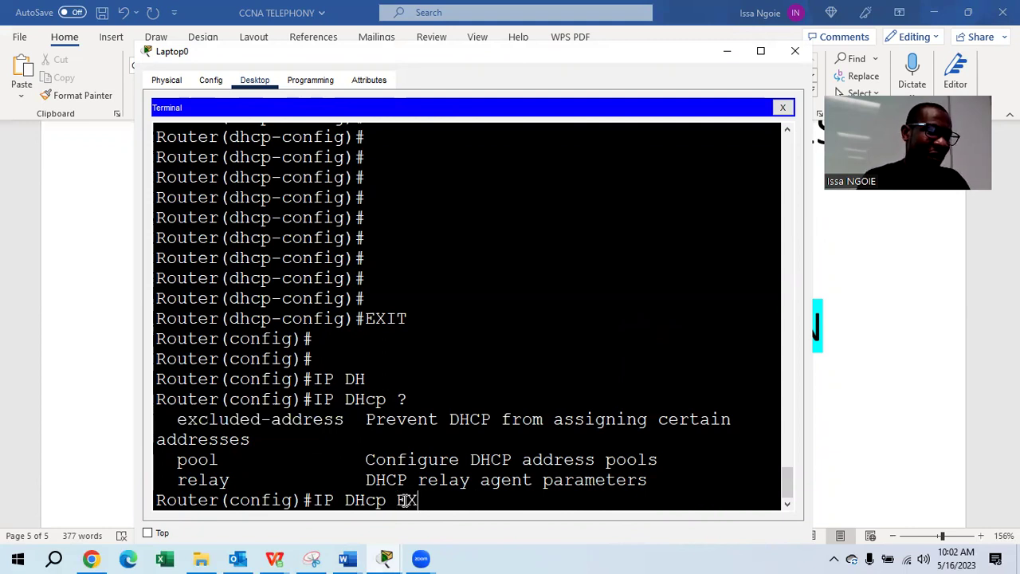
key(Tab)
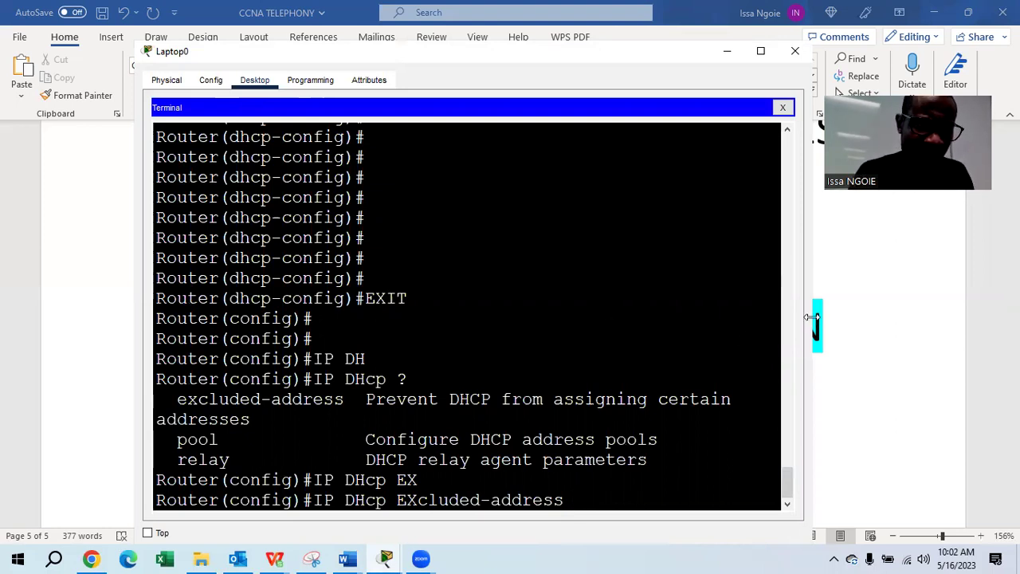
drag(815, 315, 956, 305)
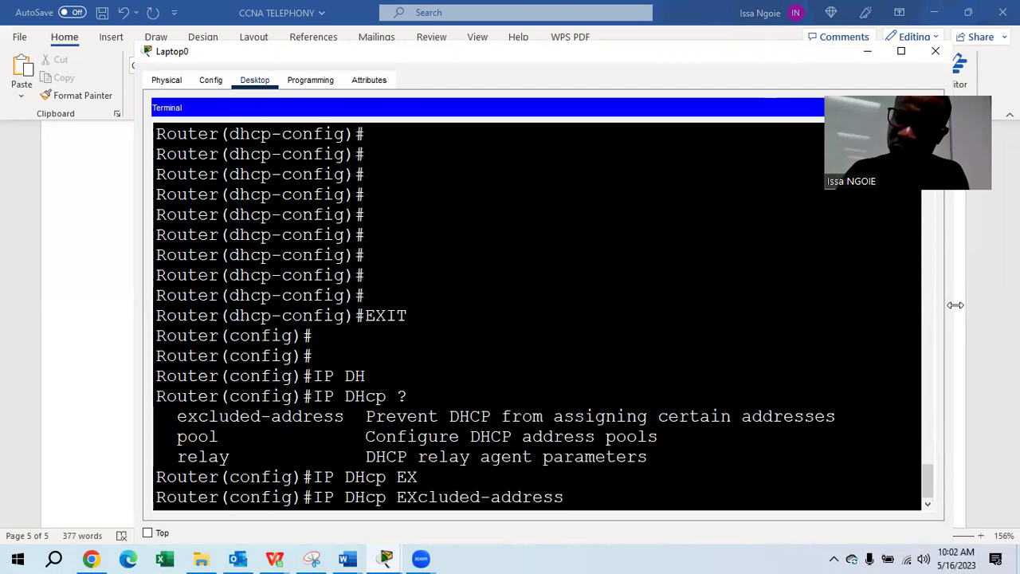
text(19)
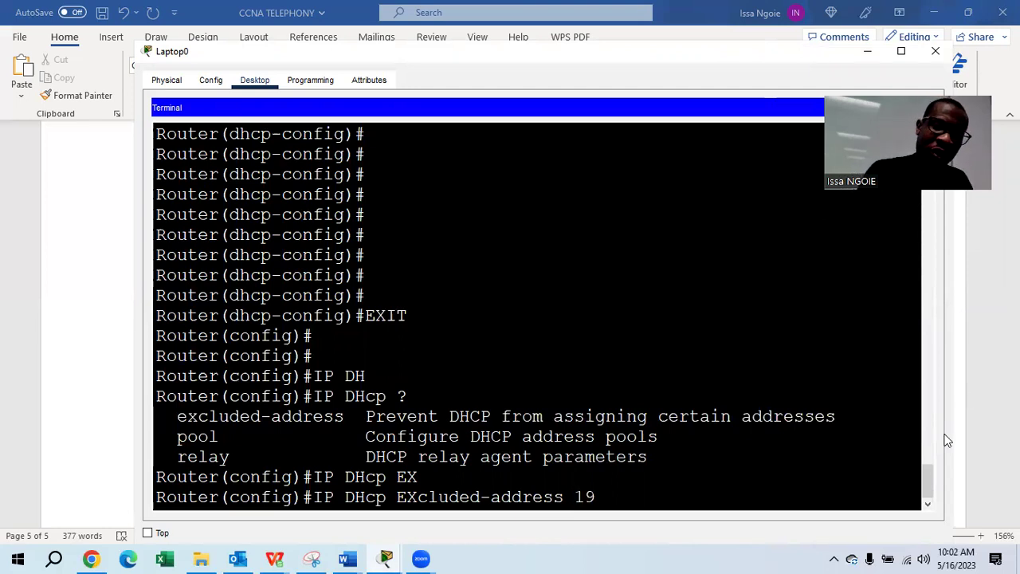
text(2.168.)
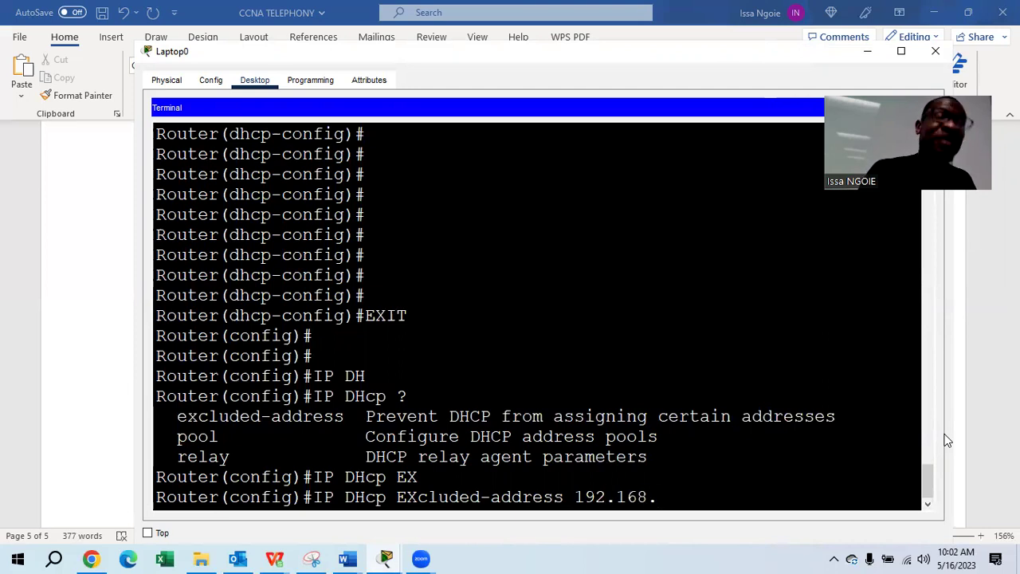
text(1.2)
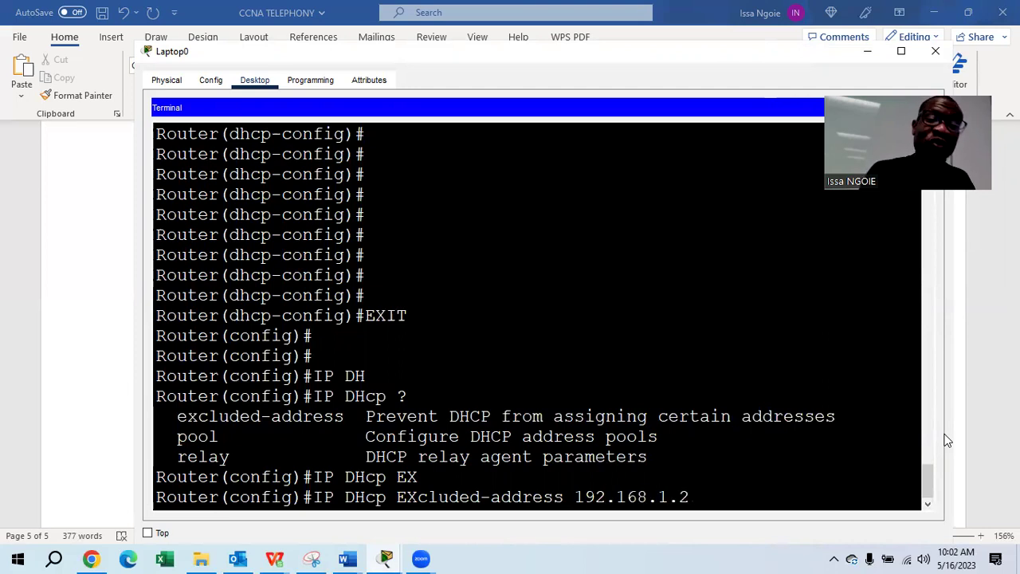
text( 192.168)
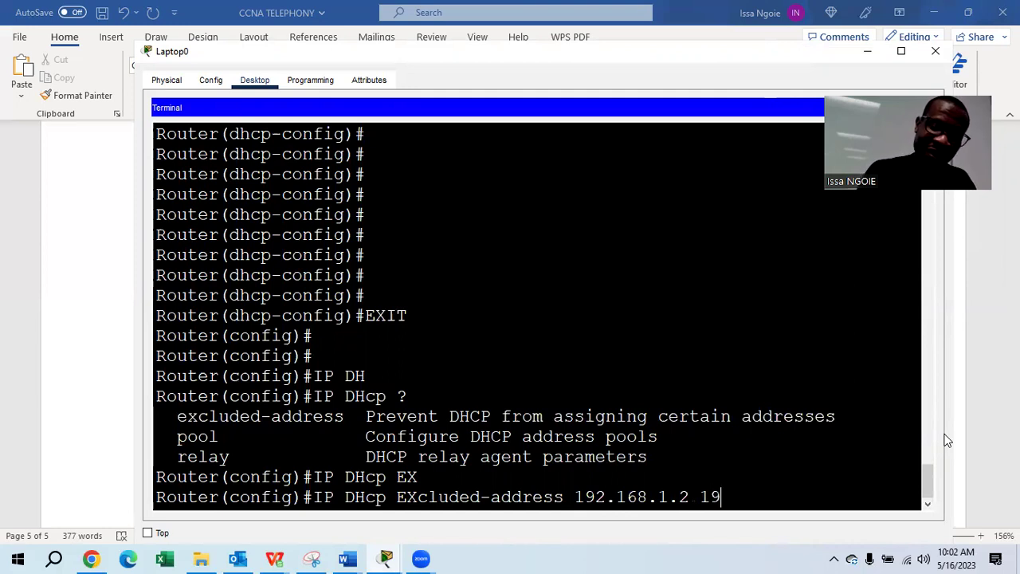
text(.1)
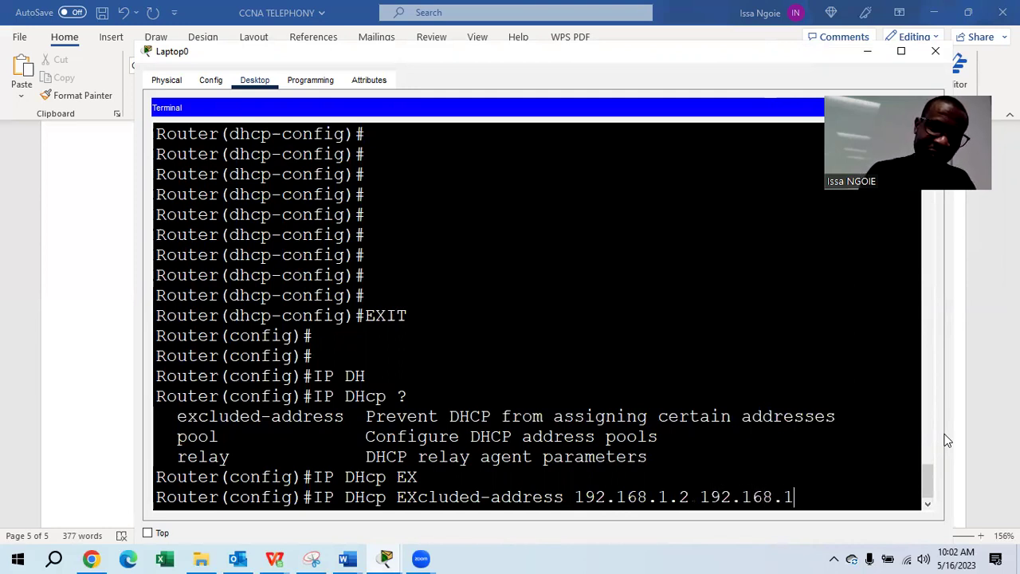
text(.4)
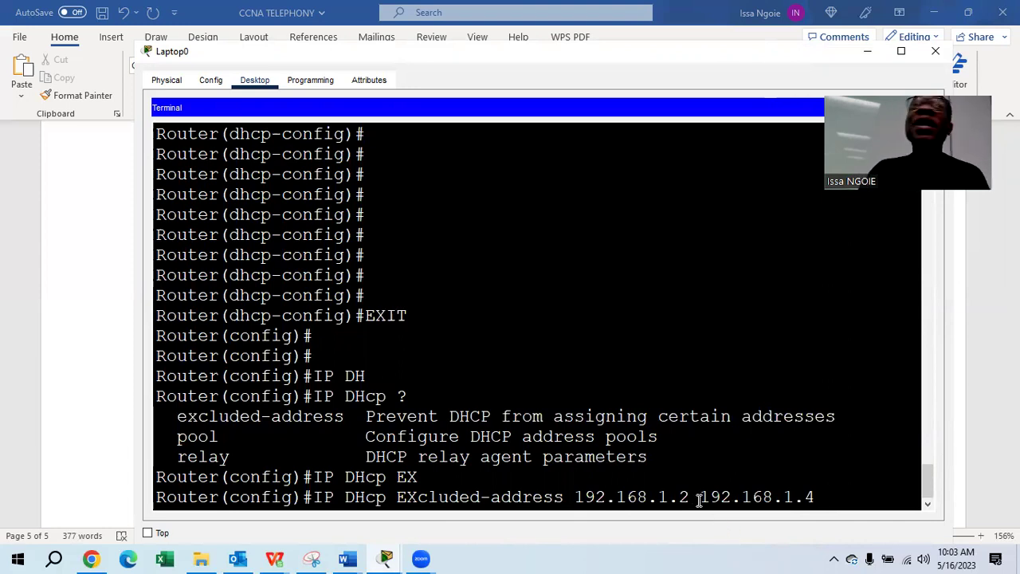
Point out the start and end addresses of the exclusion range, and run the excluded-address command.
drag(691, 498, 682, 497)
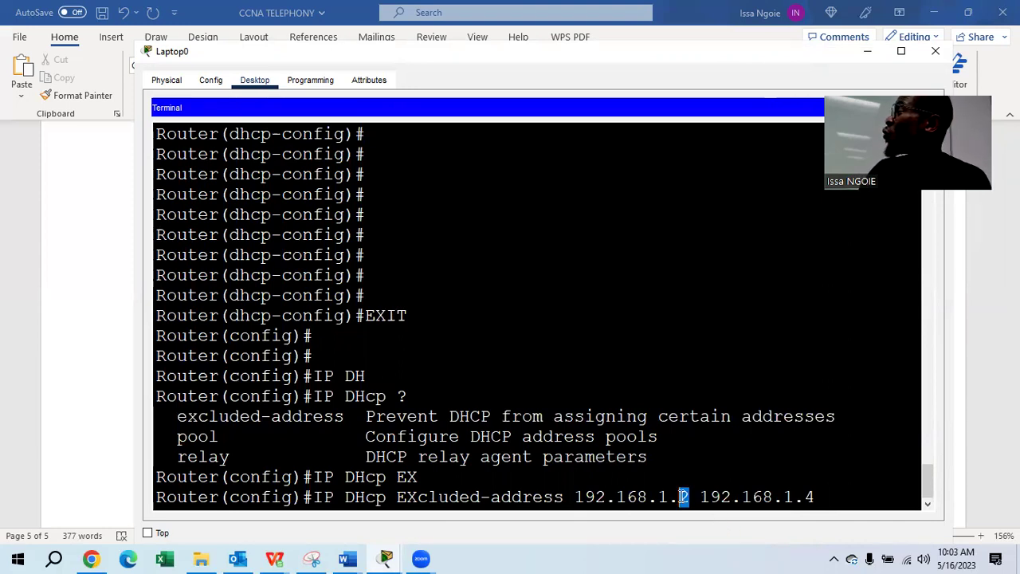
drag(823, 496, 809, 496)
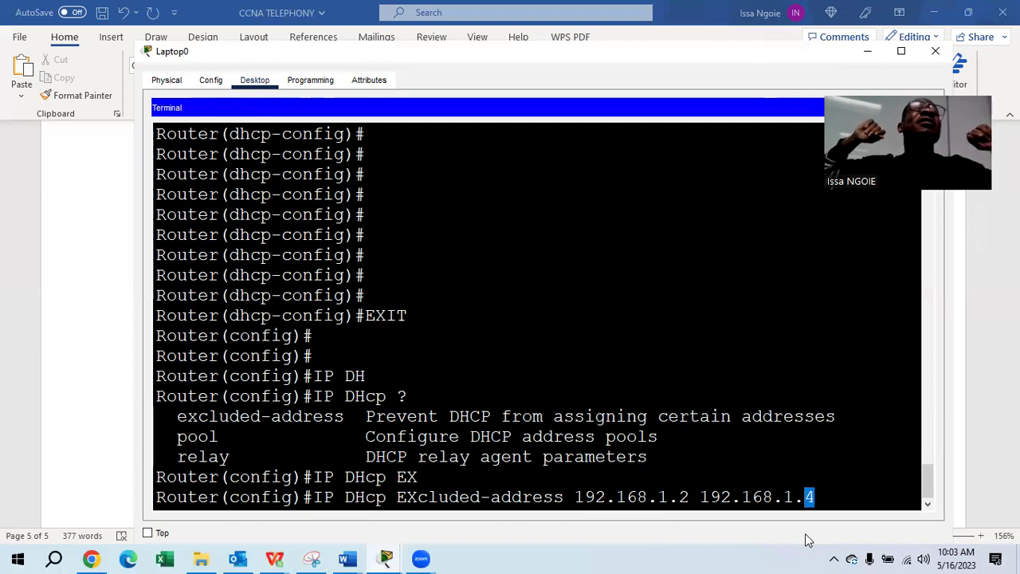
click(687, 496)
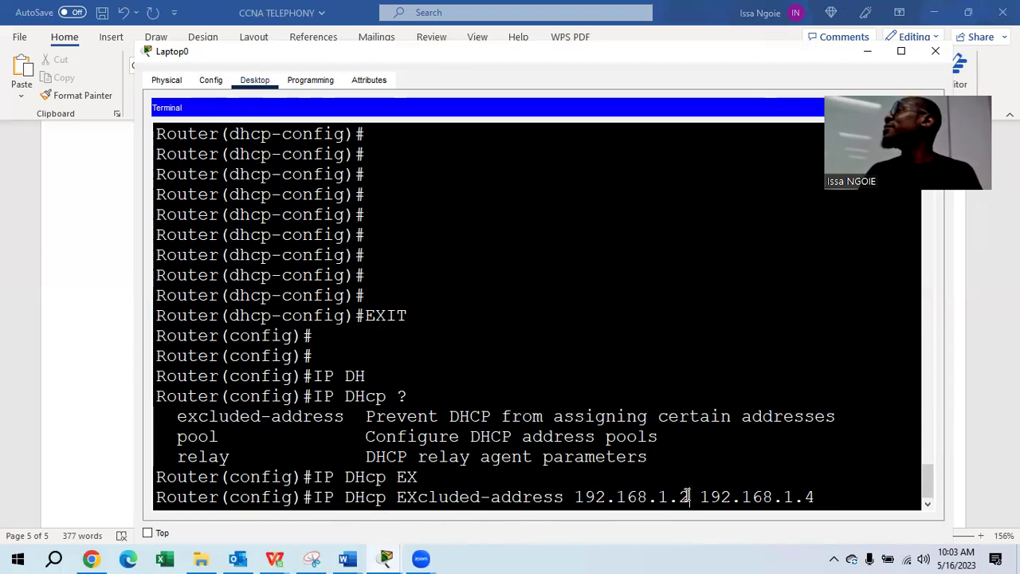
drag(687, 494, 574, 499)
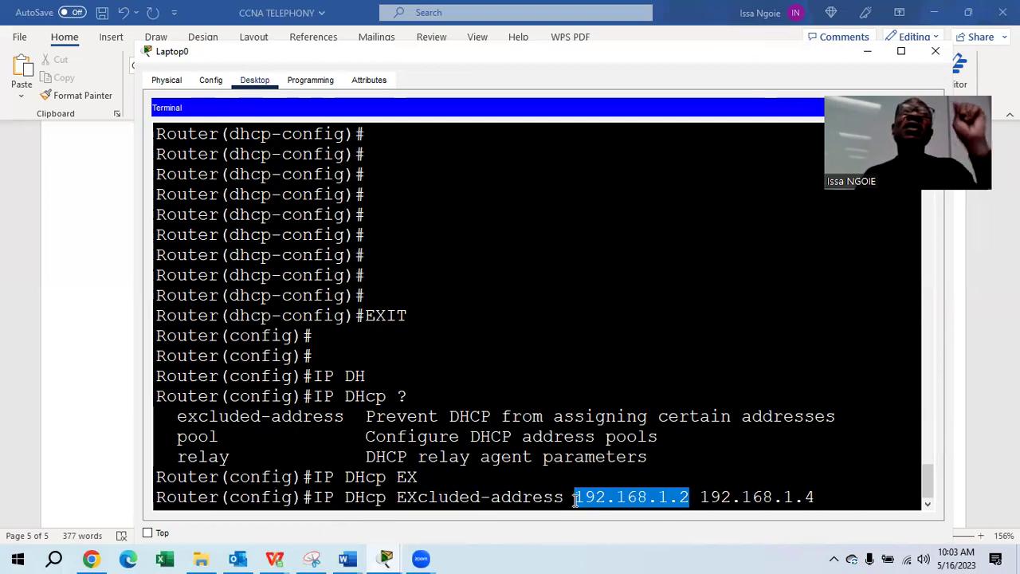
click(696, 500)
click(824, 498)
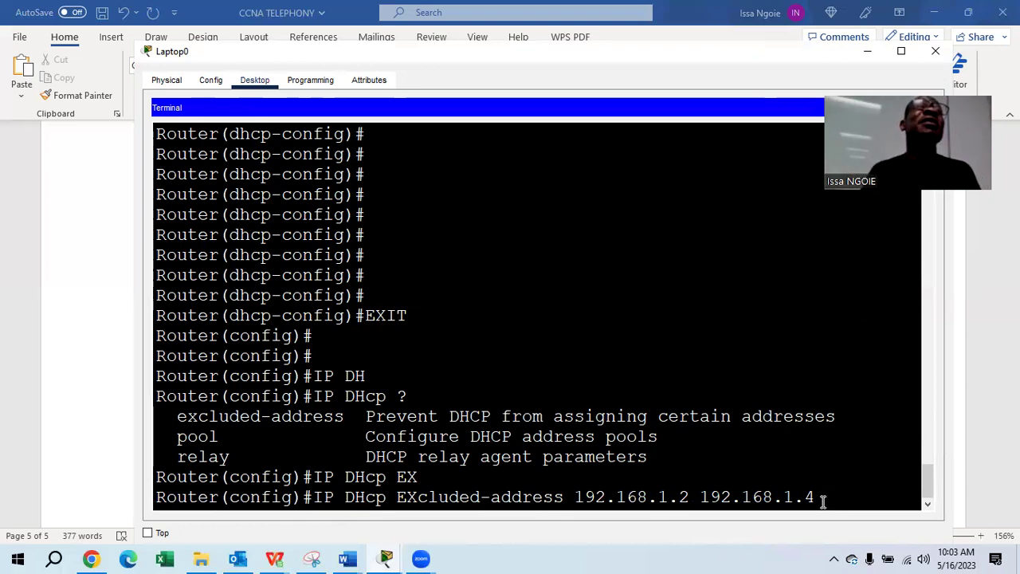
click(688, 494)
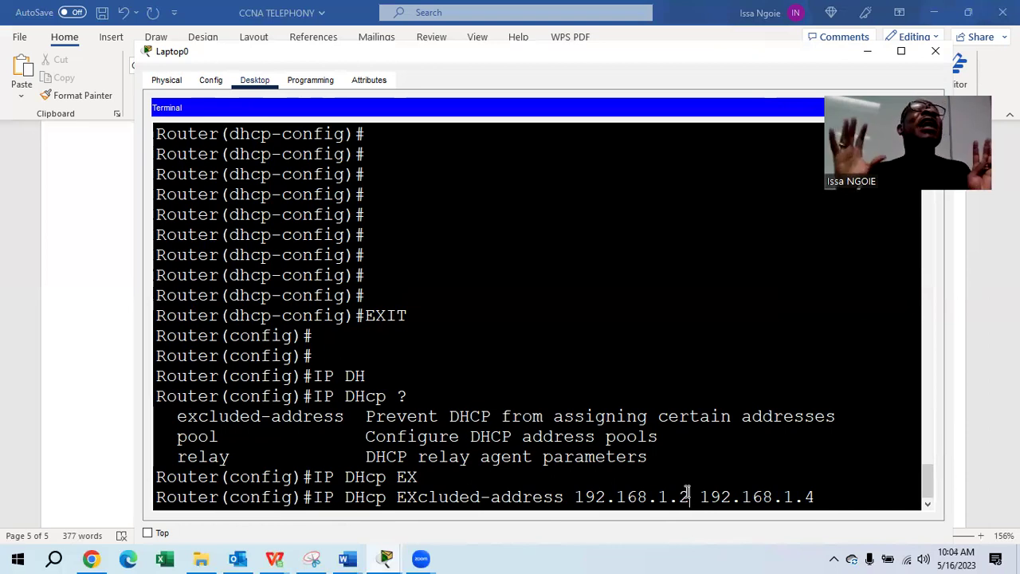
key(Return)
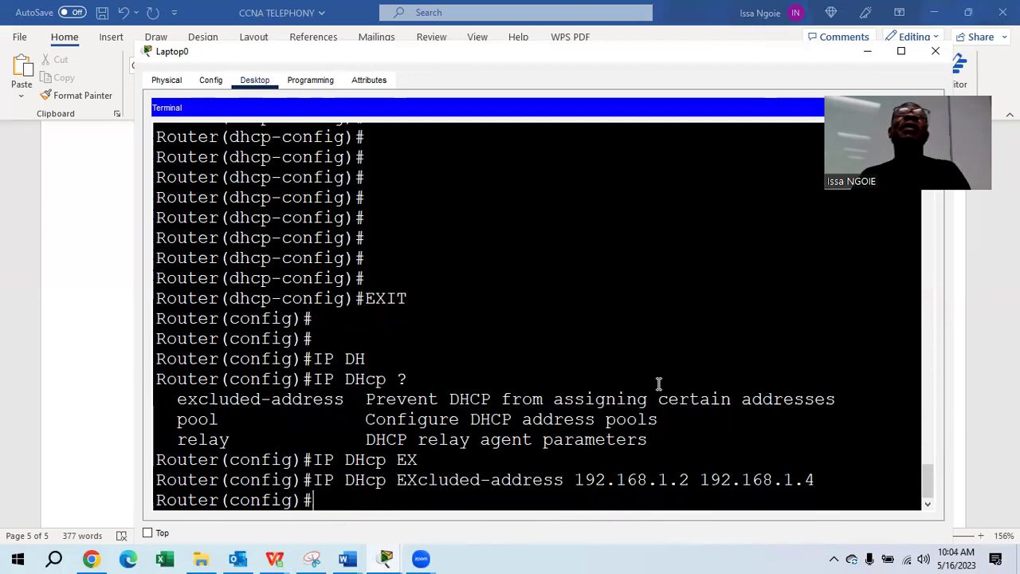
Begin a DO command at the router's global configuration prompt.
text(DO)
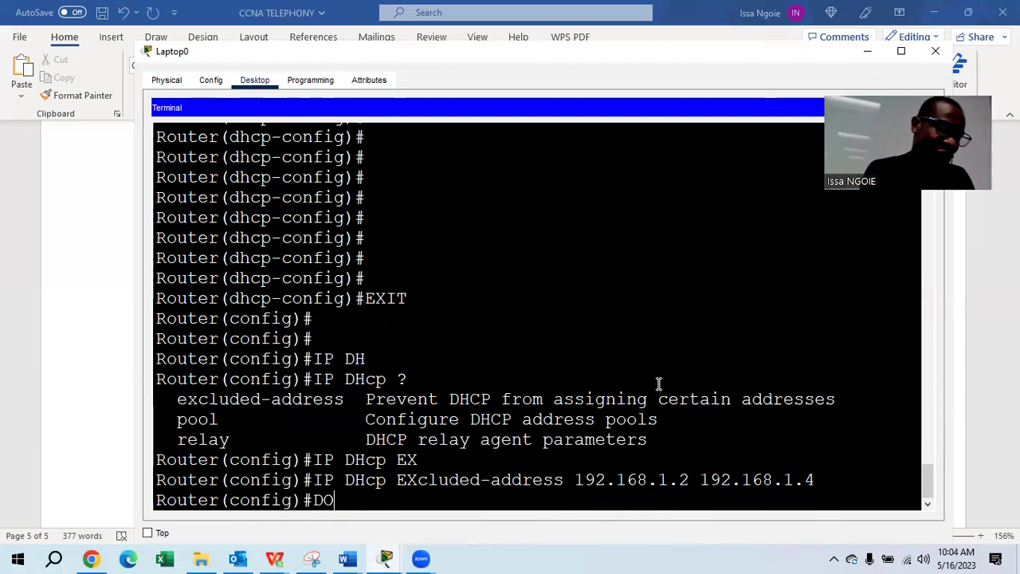
Save the router's running configuration to startup with DO COPY RUN START, accepting the default destination filename.
text( COPY )
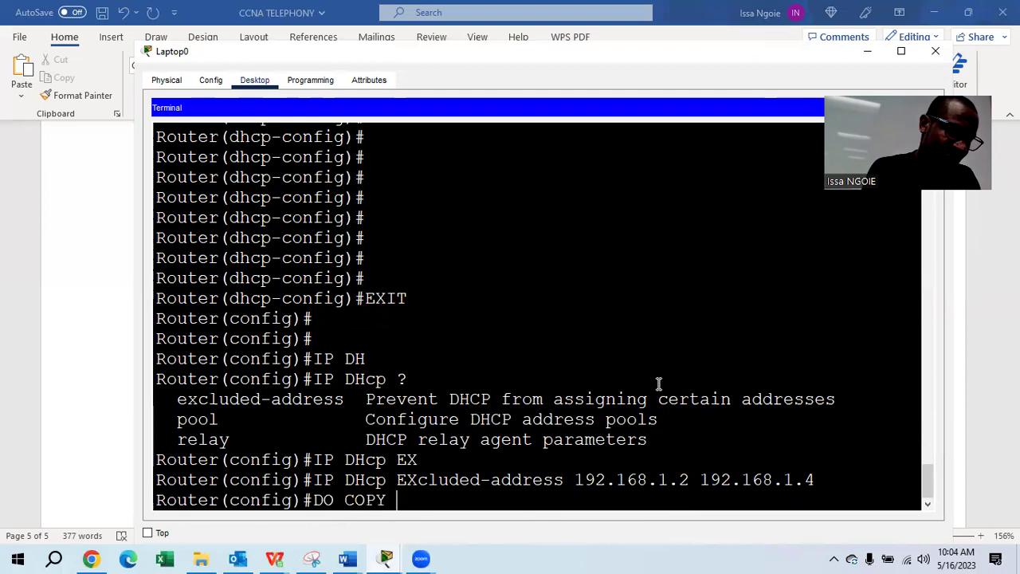
text(RUN START)
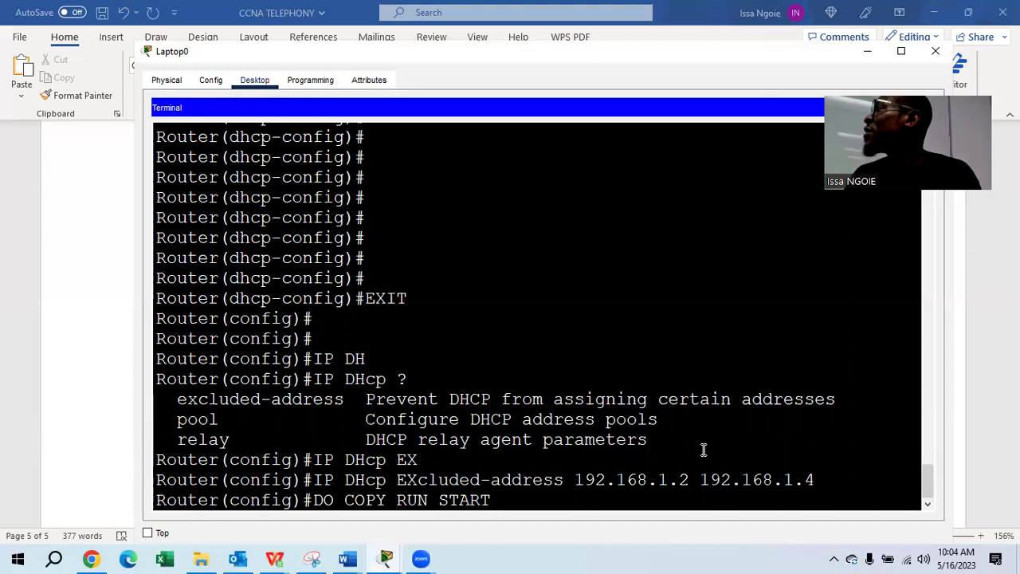
drag(751, 482, 572, 491)
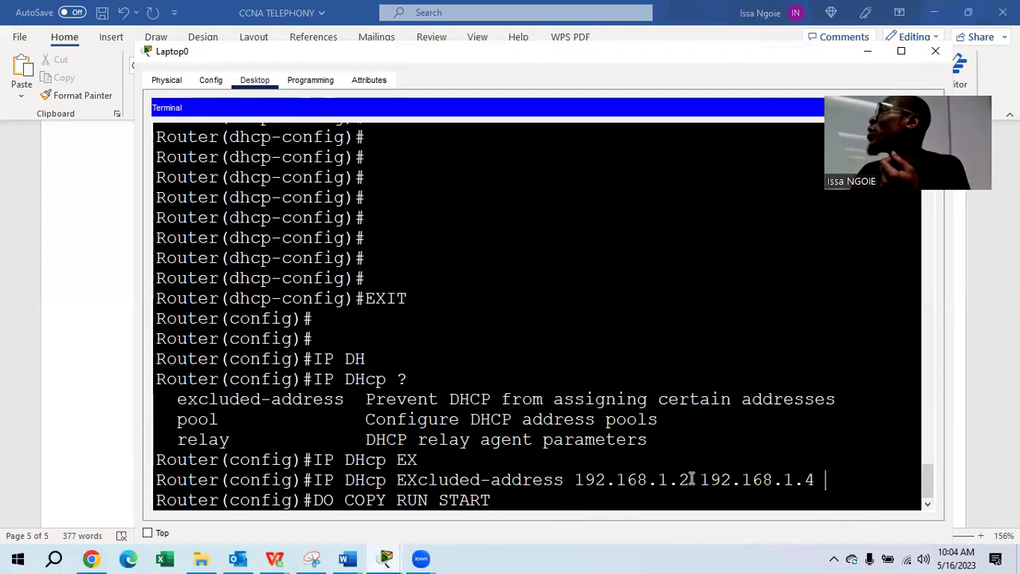
drag(691, 478, 578, 485)
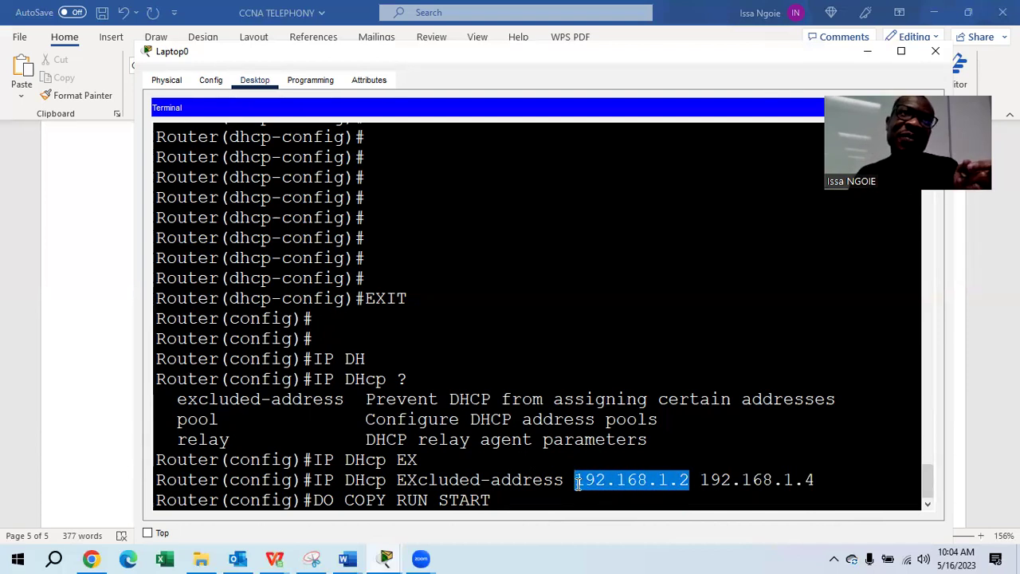
click(683, 483)
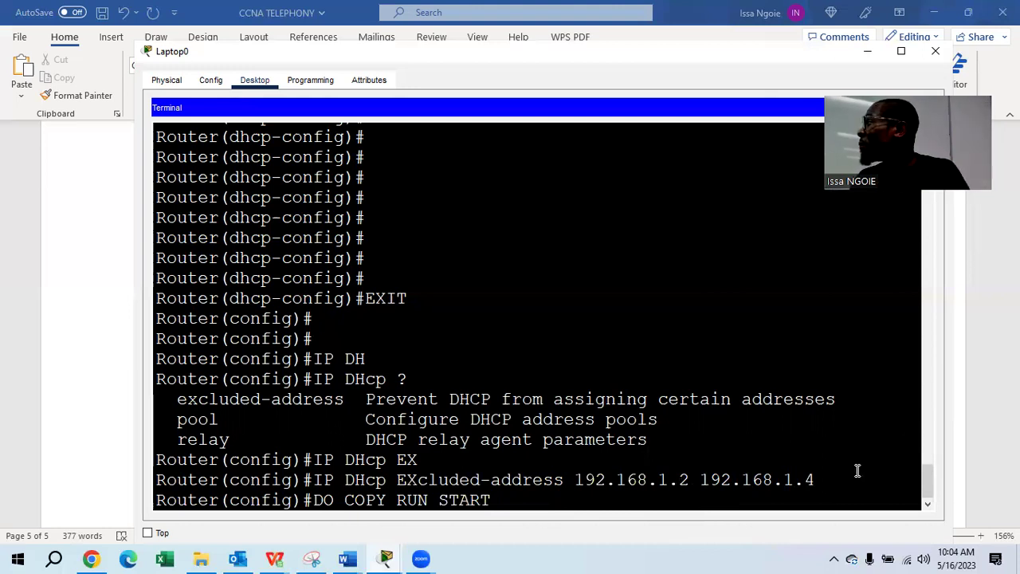
drag(814, 481, 805, 481)
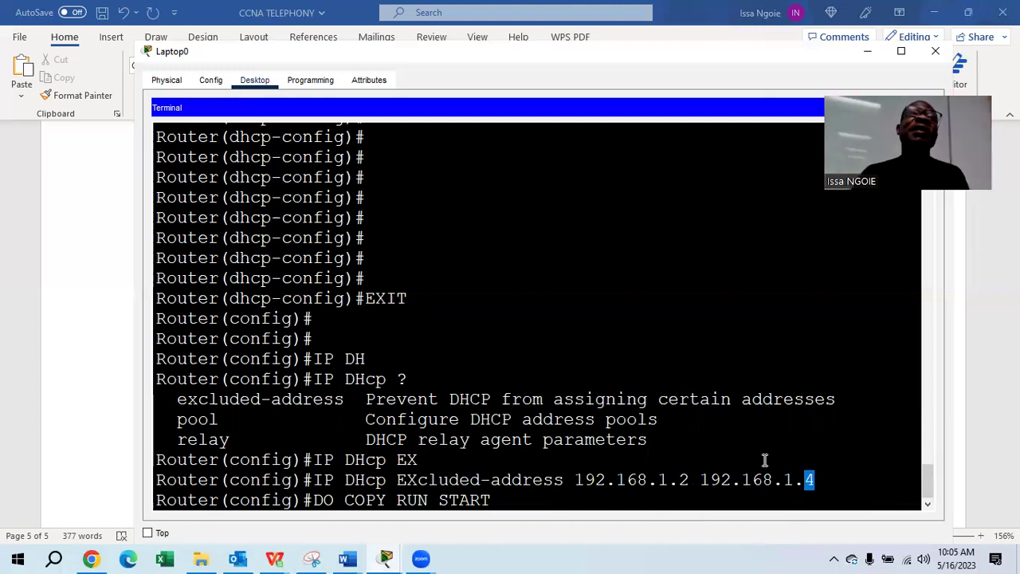
click(495, 500)
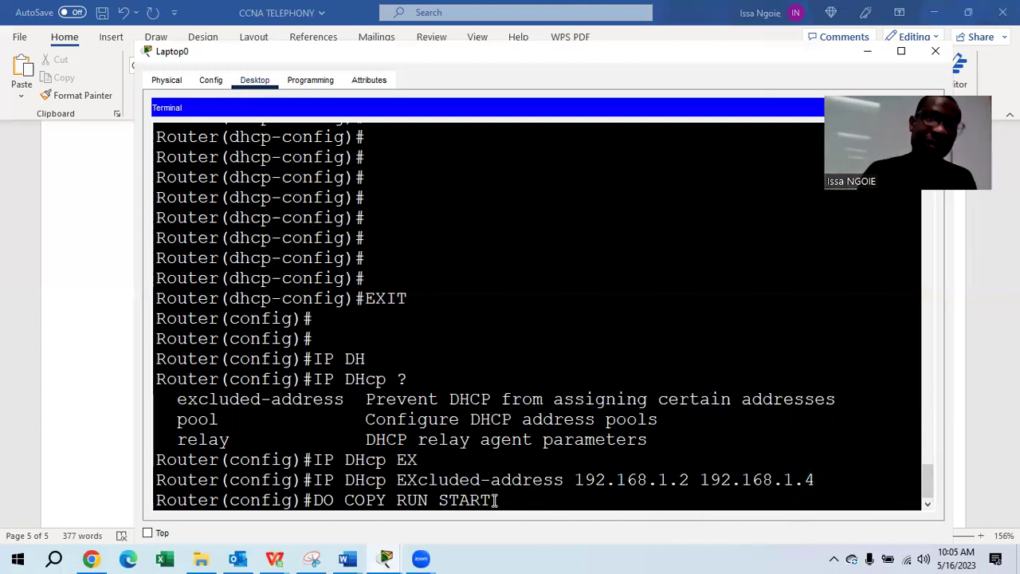
key(Return)
key(Return)
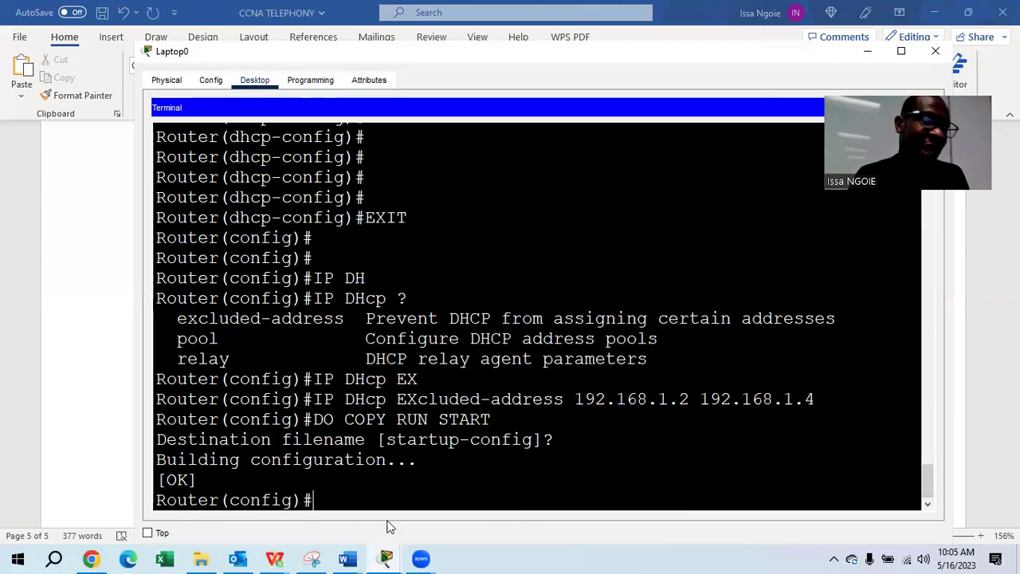
Return to the topology and toggle PC2's IPv4 configuration to Static and back to DHCP to request a fresh lease.
click(386, 558)
click(307, 464)
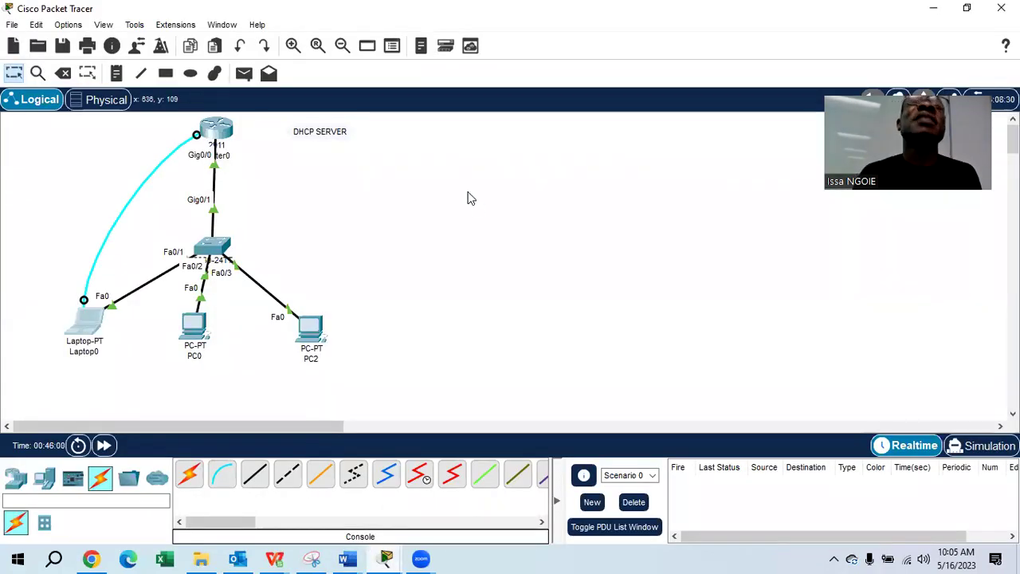
click(317, 338)
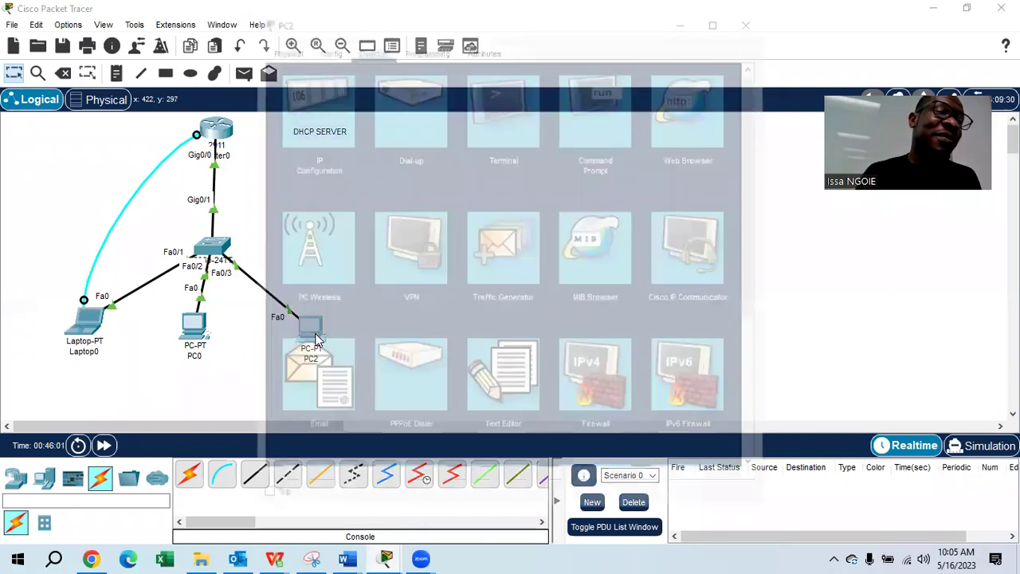
click(318, 103)
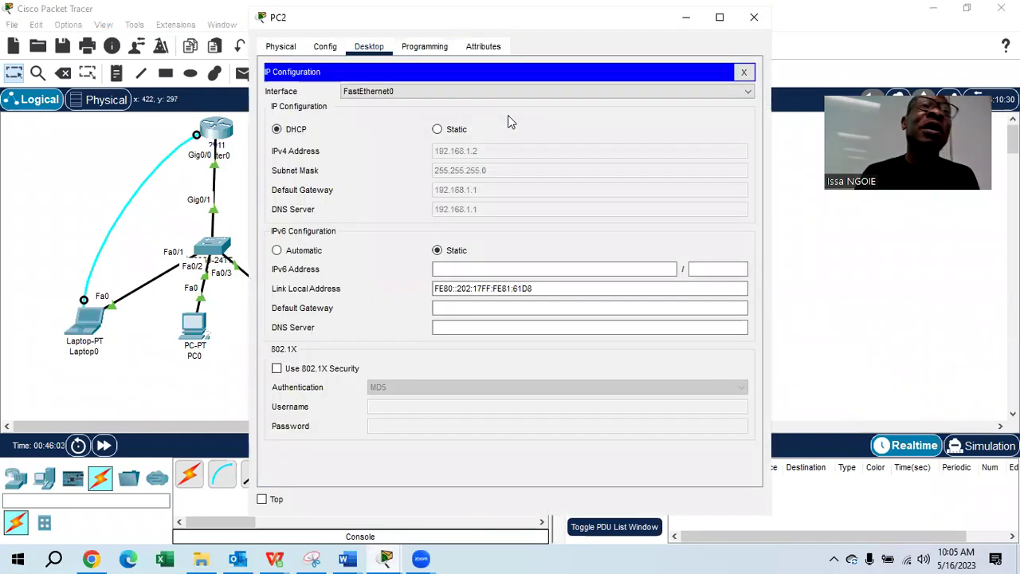
click(437, 130)
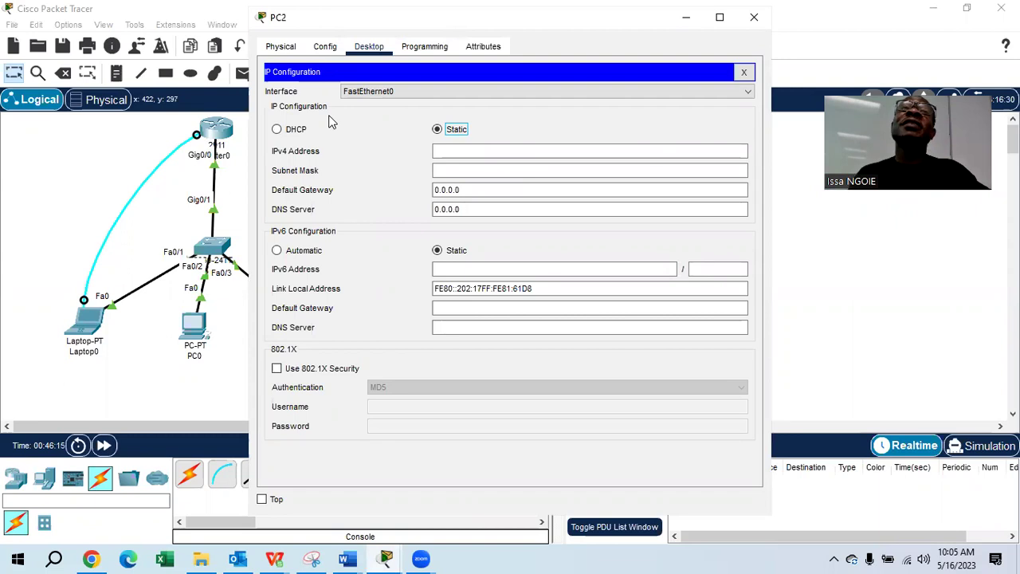
click(277, 130)
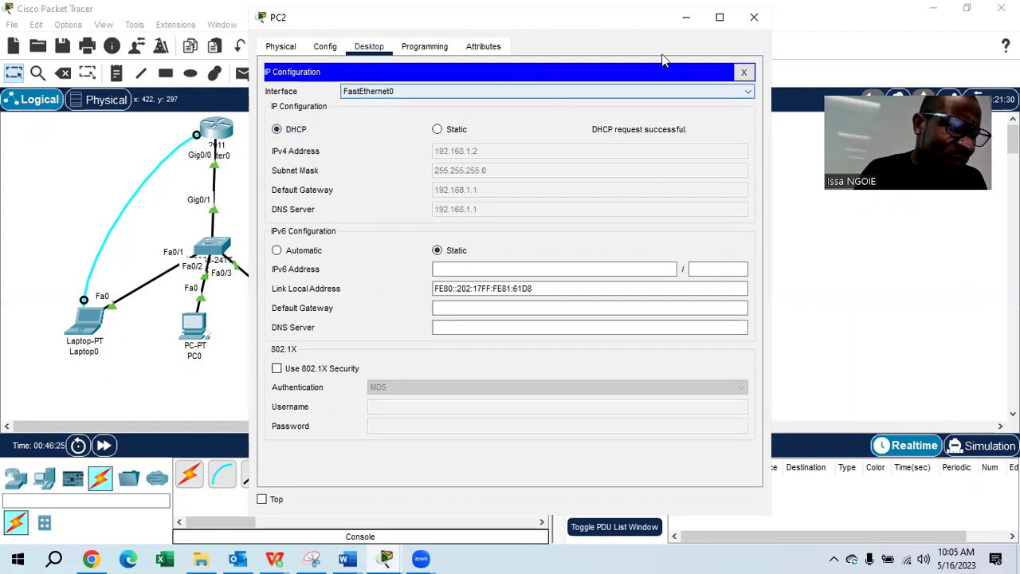
click(754, 17)
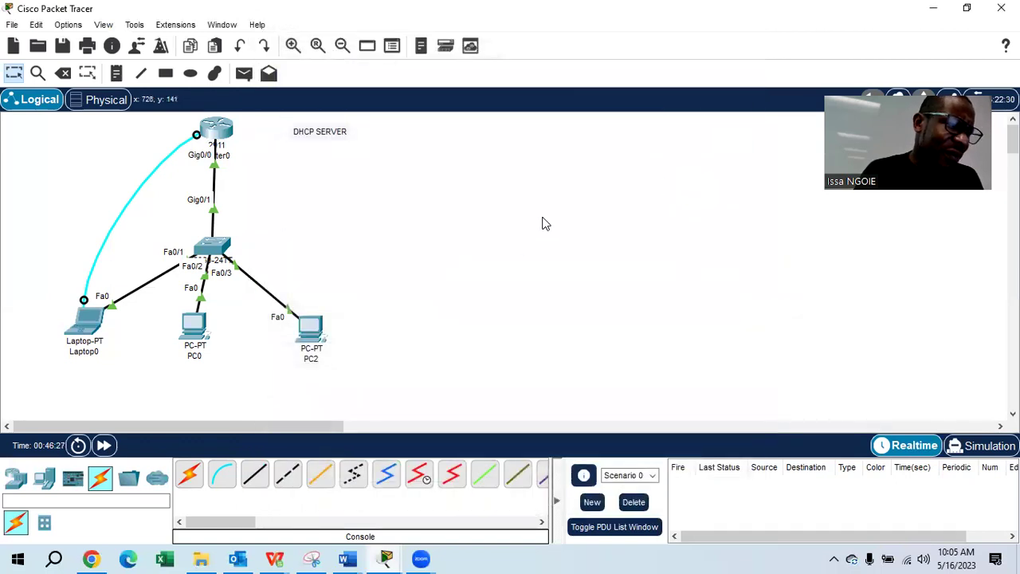
Renew PC0's DHCP lease by setting its IPv4 configuration to Static and back to DHCP.
click(185, 326)
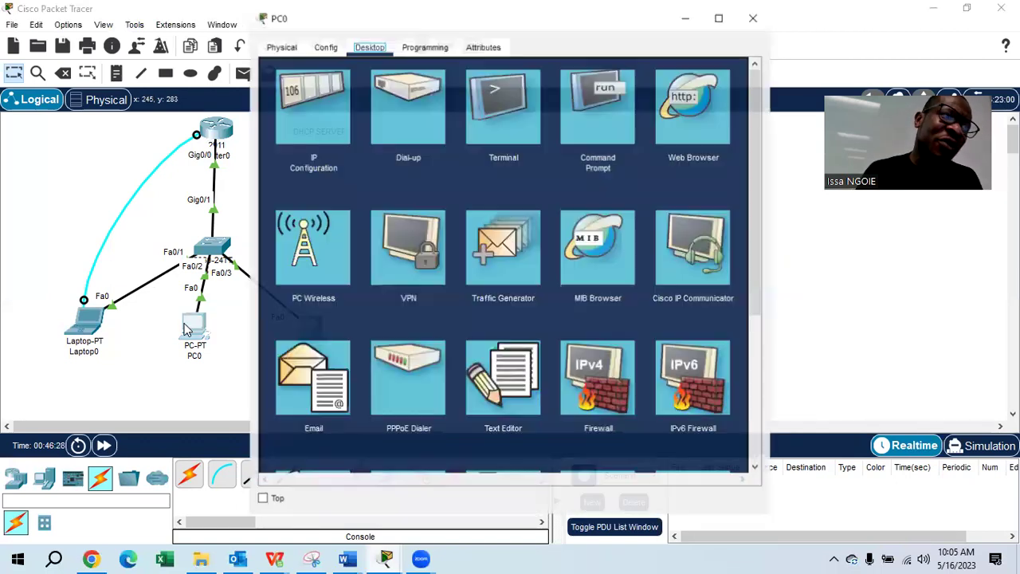
click(303, 127)
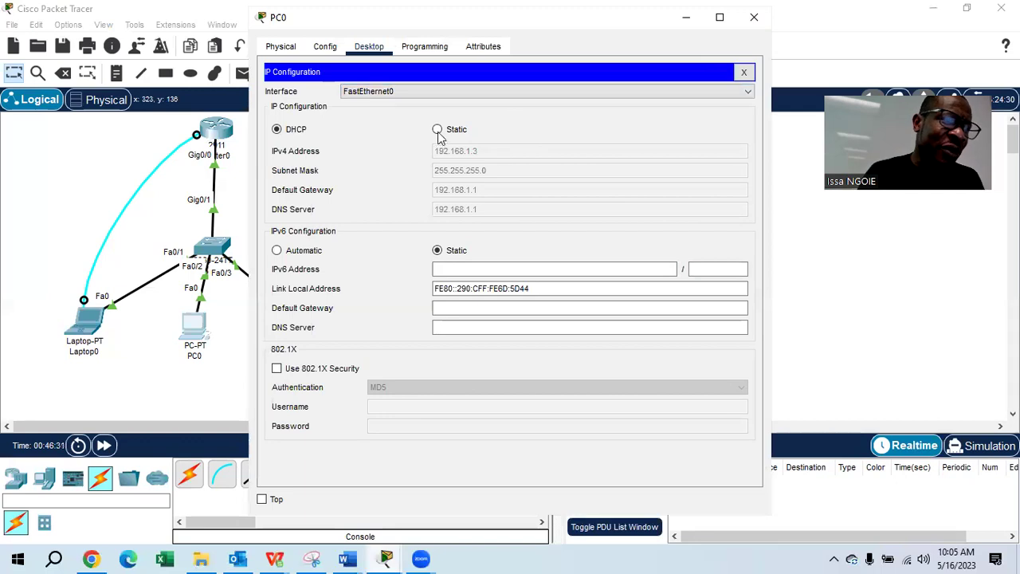
click(437, 130)
click(277, 132)
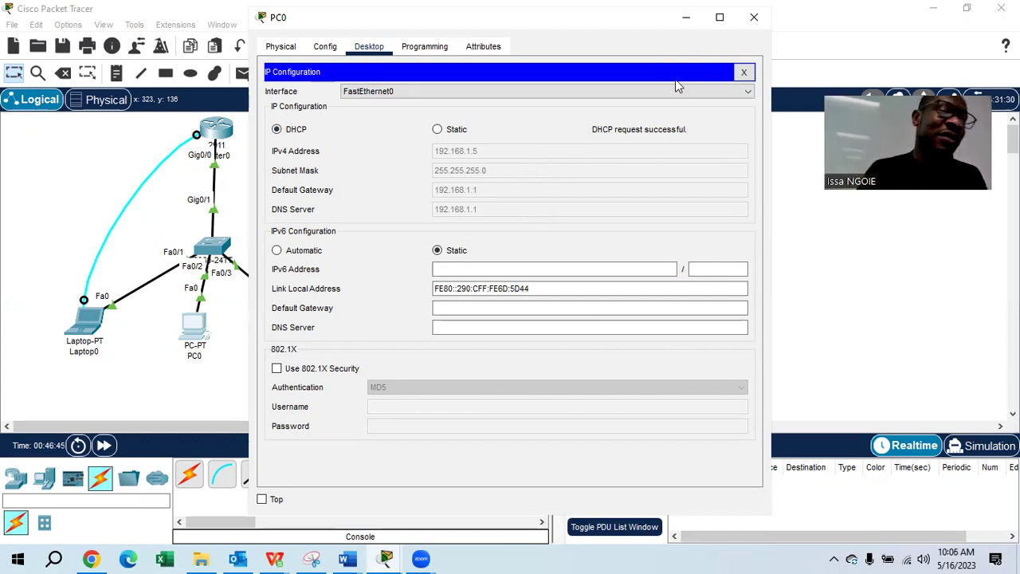
click(754, 17)
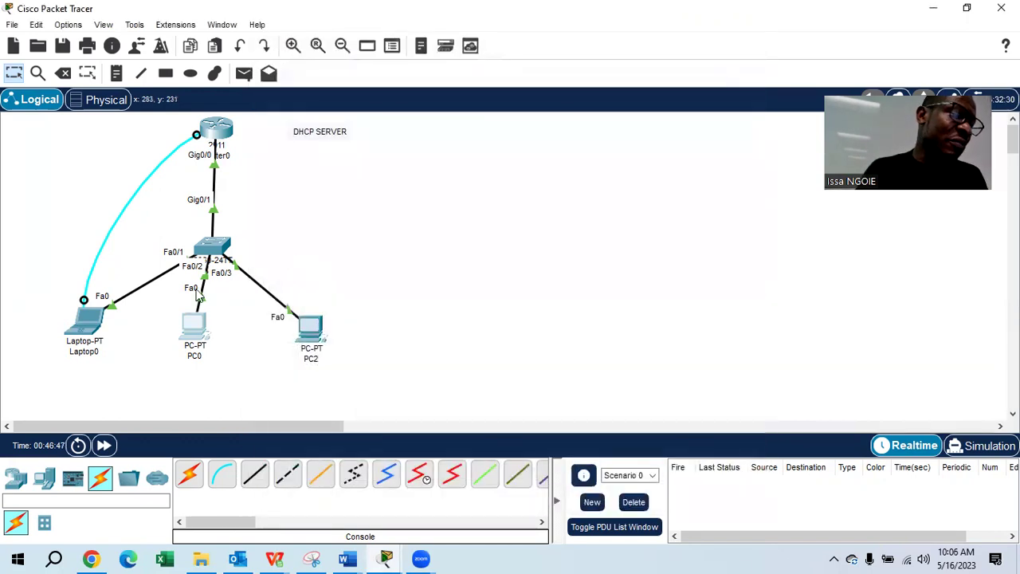
Leave Laptop0's terminal and switch its IPv4 configuration to Static and back to DHCP to obtain a new address.
click(88, 323)
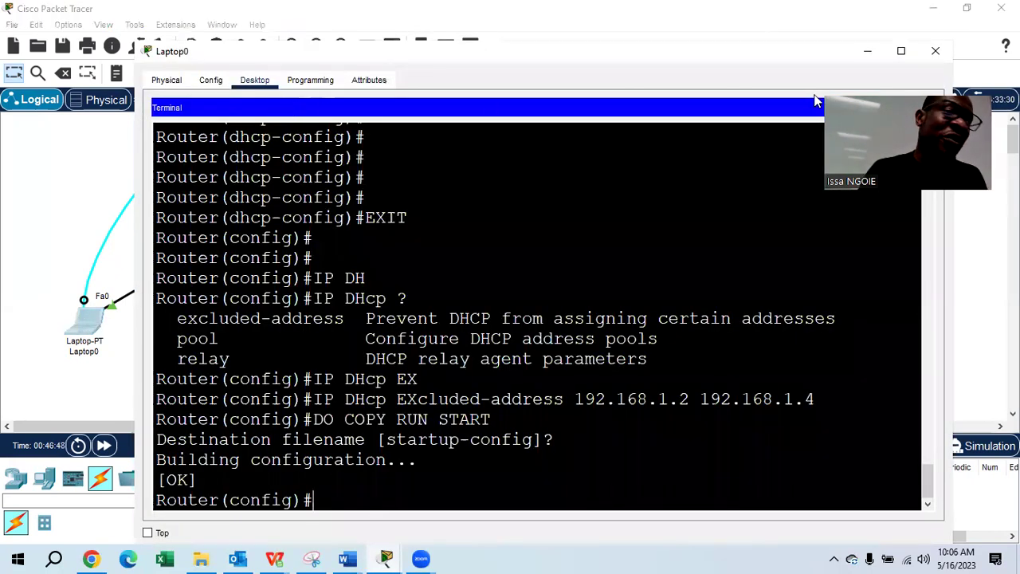
drag(803, 44, 718, 29)
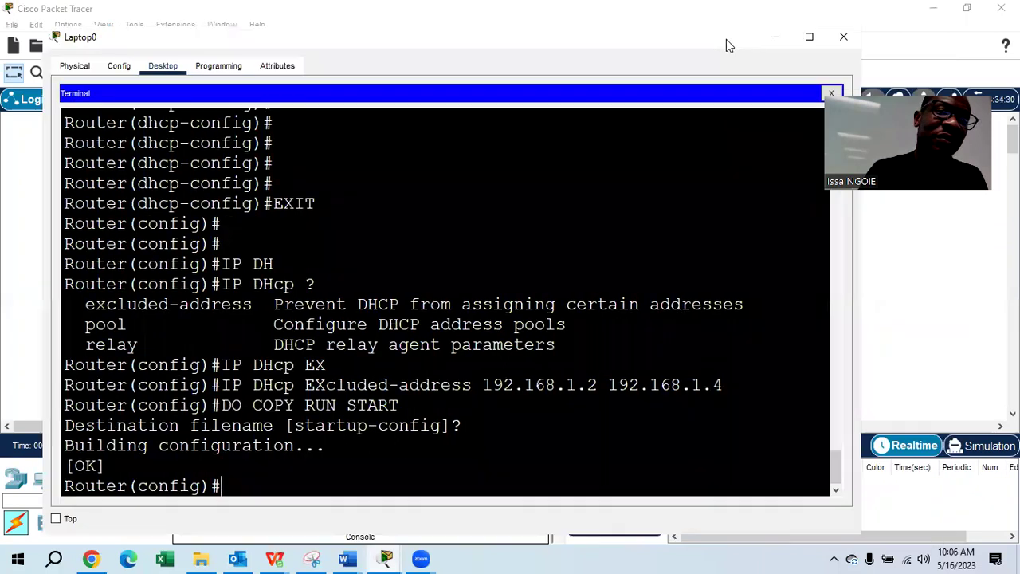
click(832, 92)
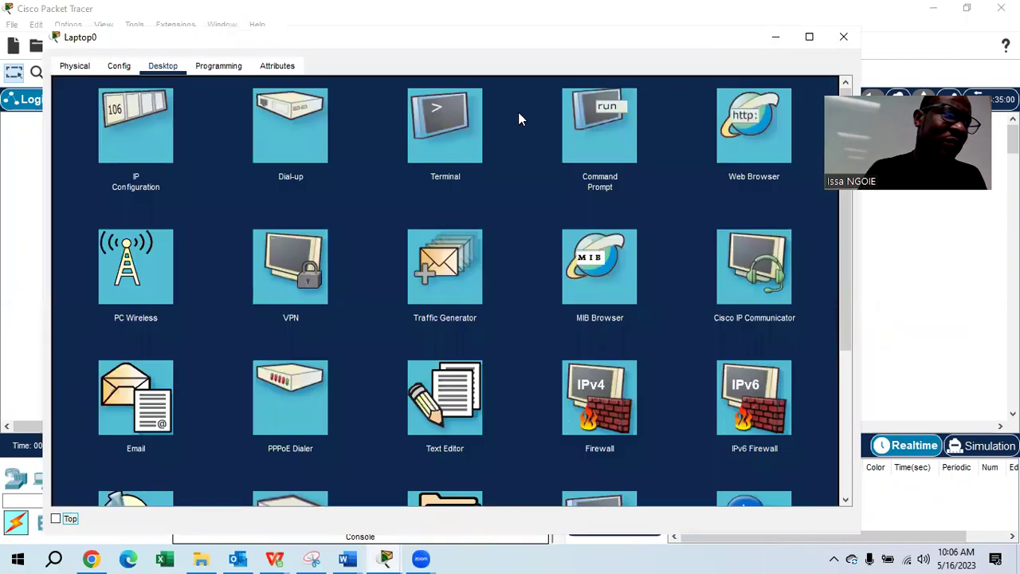
click(164, 144)
click(329, 150)
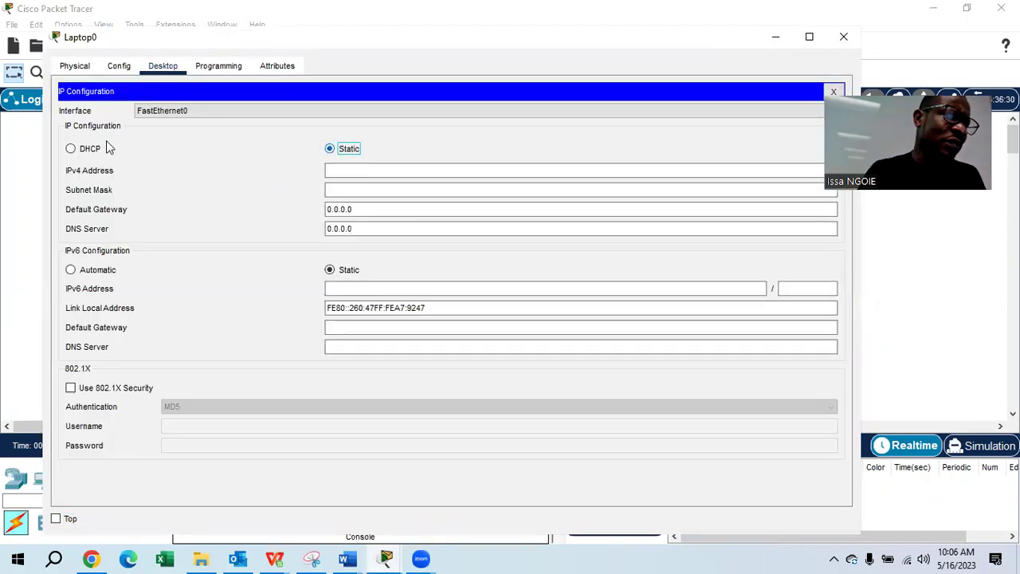
click(70, 150)
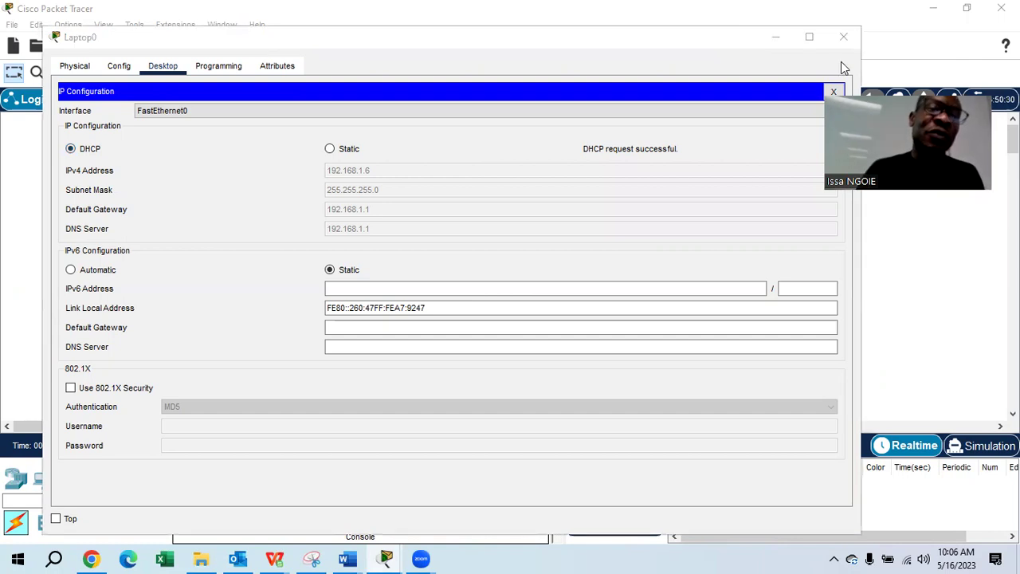
click(844, 37)
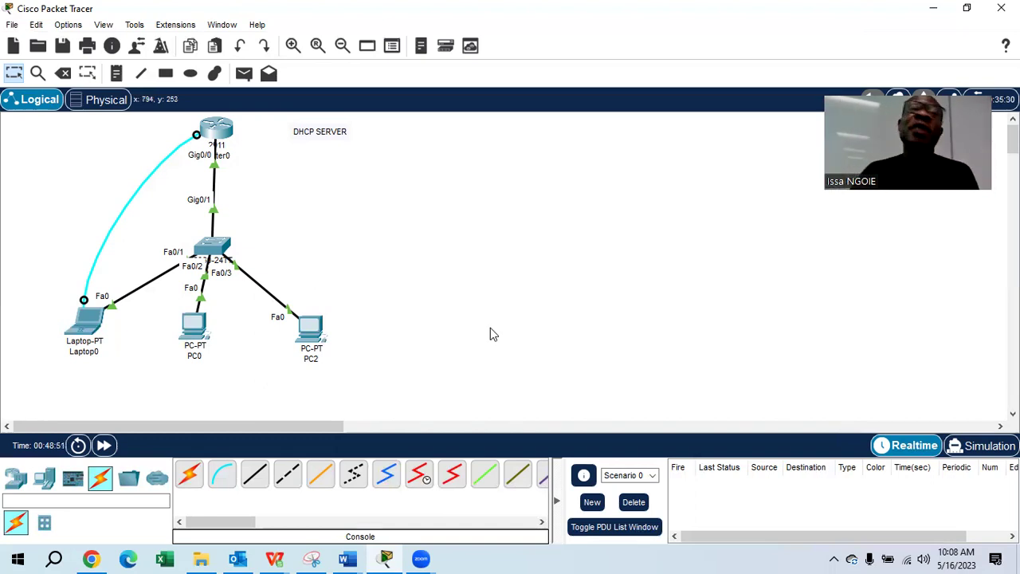
Add four PCs to the empty area beside the existing network, arranged as two separate pairs in one row.
click(18, 482)
click(44, 479)
drag(203, 472, 470, 317)
drag(190, 473, 829, 321)
drag(190, 473, 539, 322)
drag(190, 474, 761, 303)
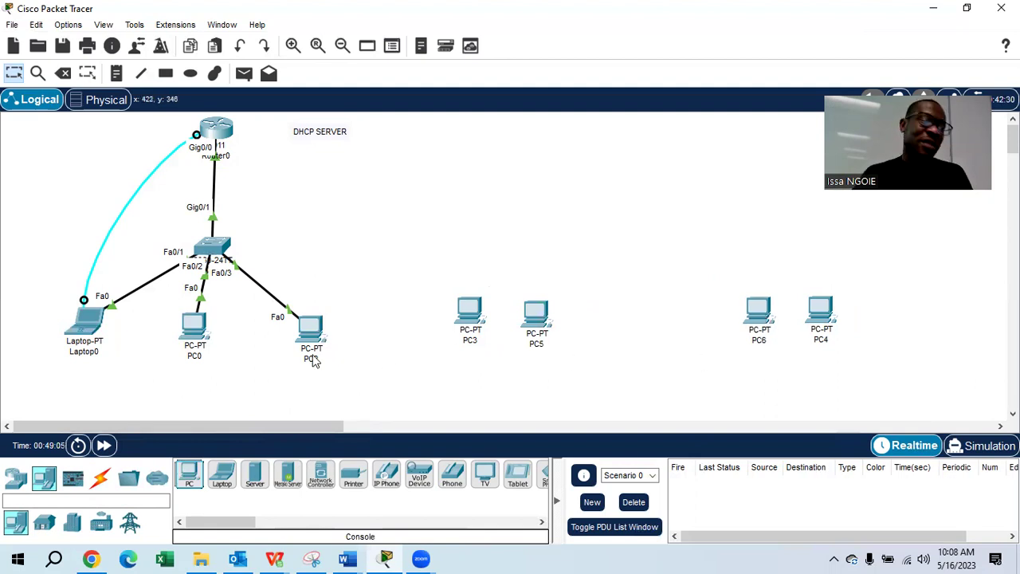
Add two 2960 switches and position one above each new pair of PCs.
click(16, 477)
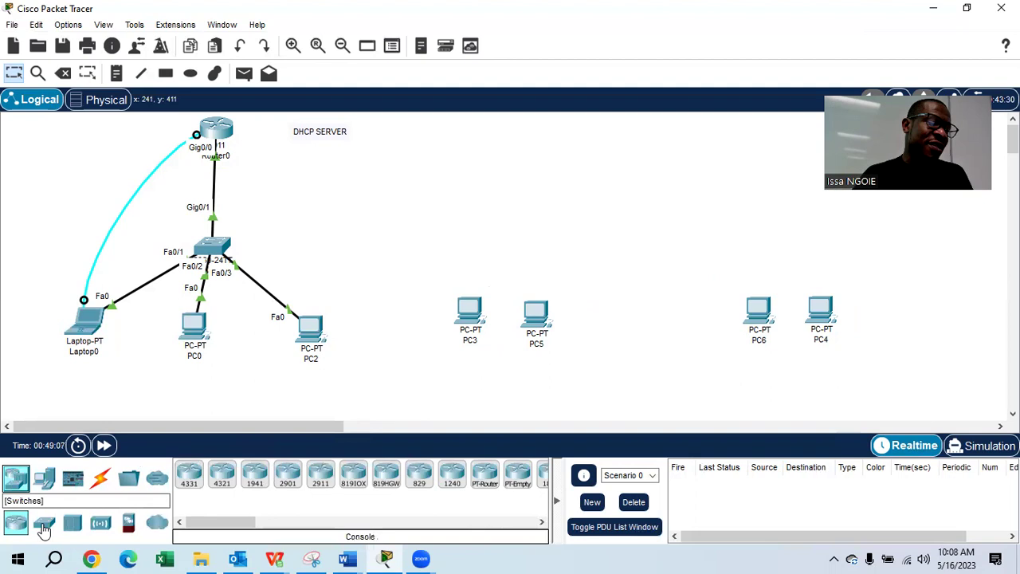
click(44, 523)
click(189, 474)
click(491, 266)
click(189, 474)
click(643, 282)
drag(643, 283, 751, 241)
drag(504, 270, 508, 238)
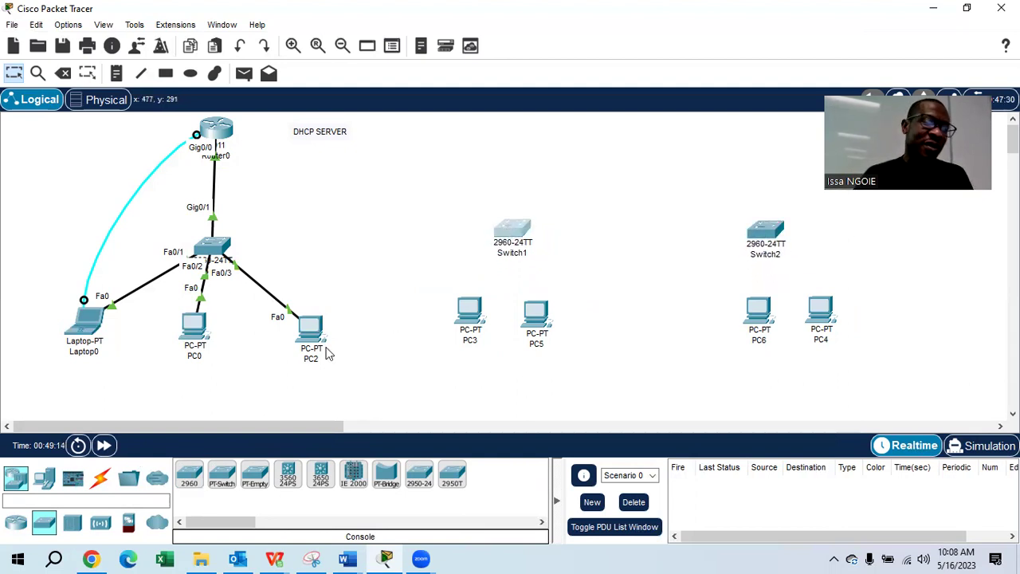
Place an ISR4331 router above and between the two new switches, and bring up the connection types.
click(16, 522)
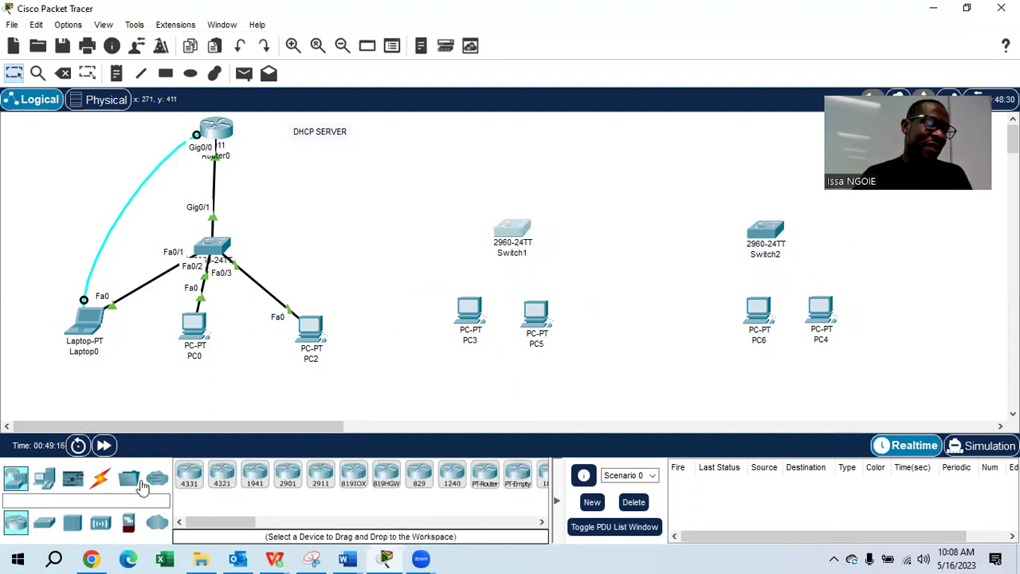
click(190, 474)
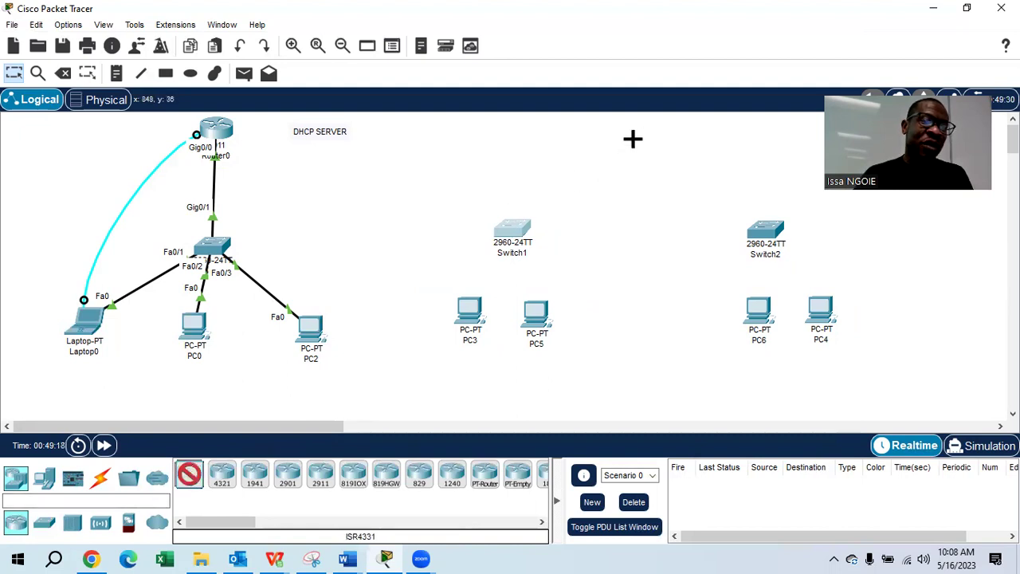
click(633, 140)
click(99, 477)
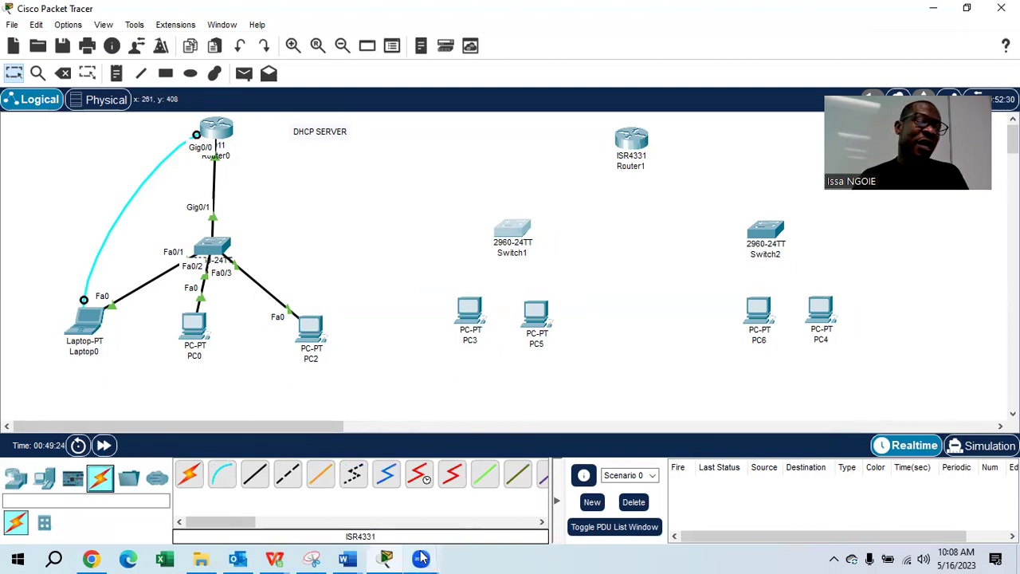
Review the DHCP commands in Router0's command line, widening its window for reading, and close it.
click(217, 132)
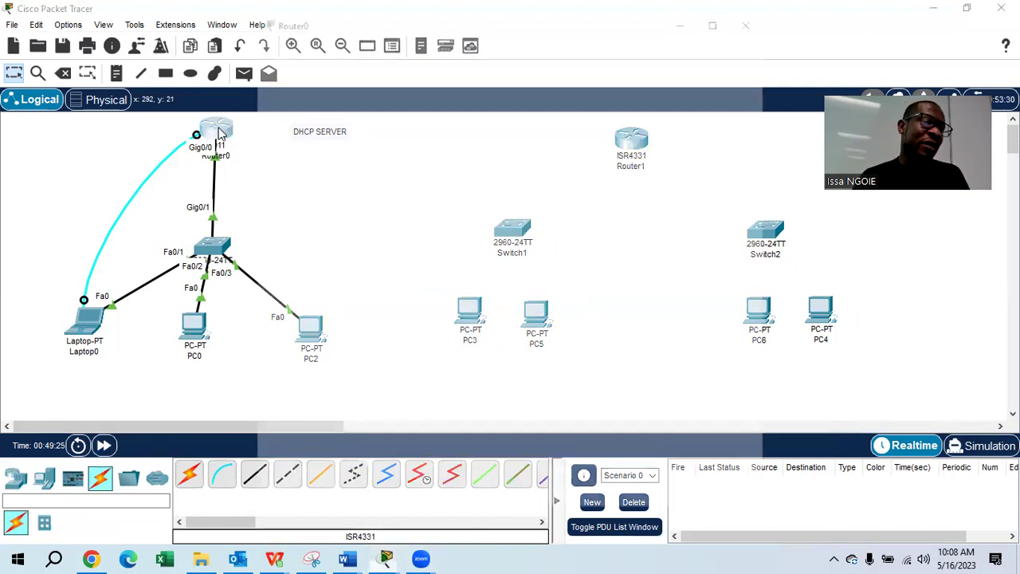
click(361, 48)
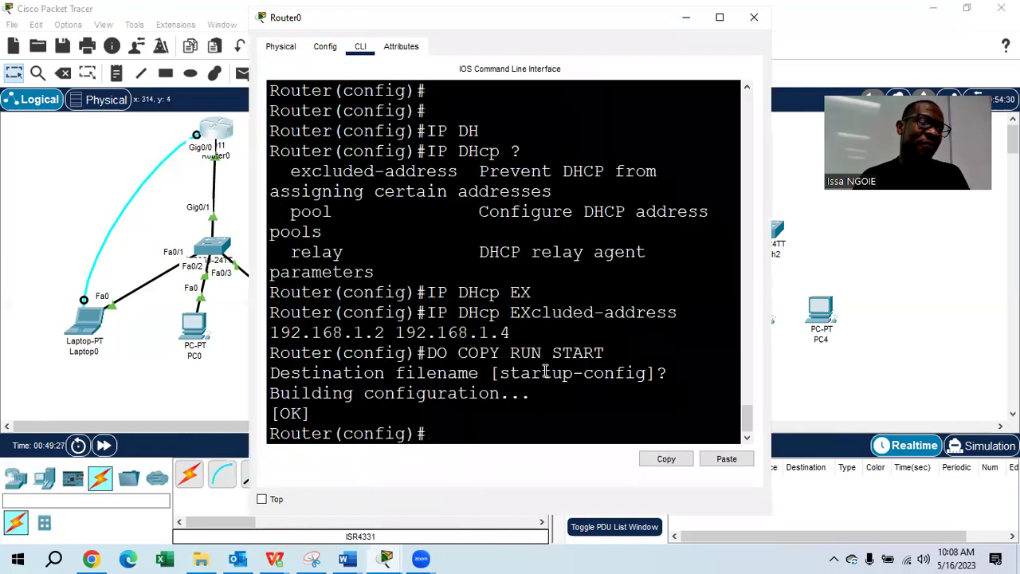
scroll(425, 249, up, 2)
scroll(430, 253, down, 2)
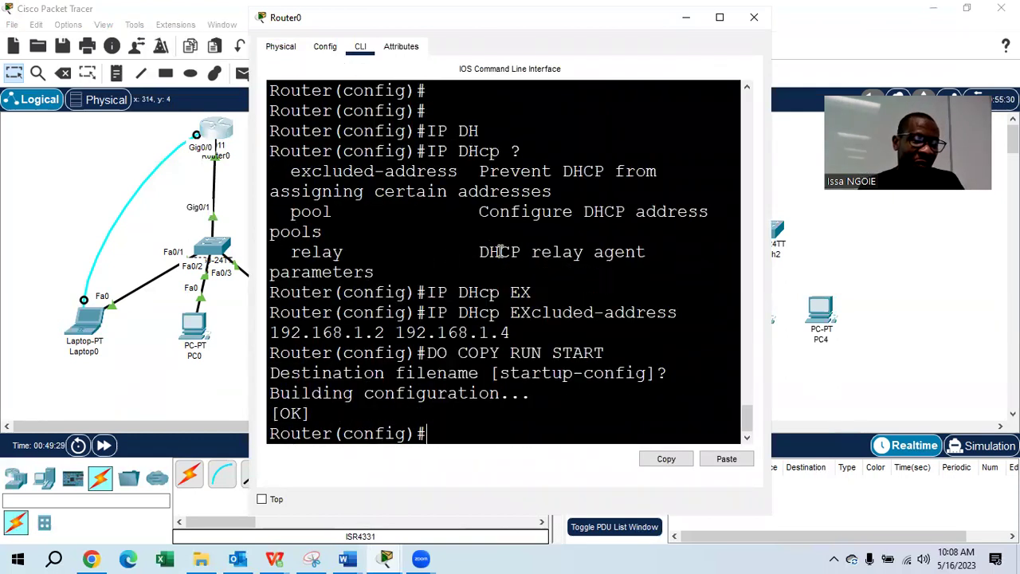
drag(774, 194, 940, 196)
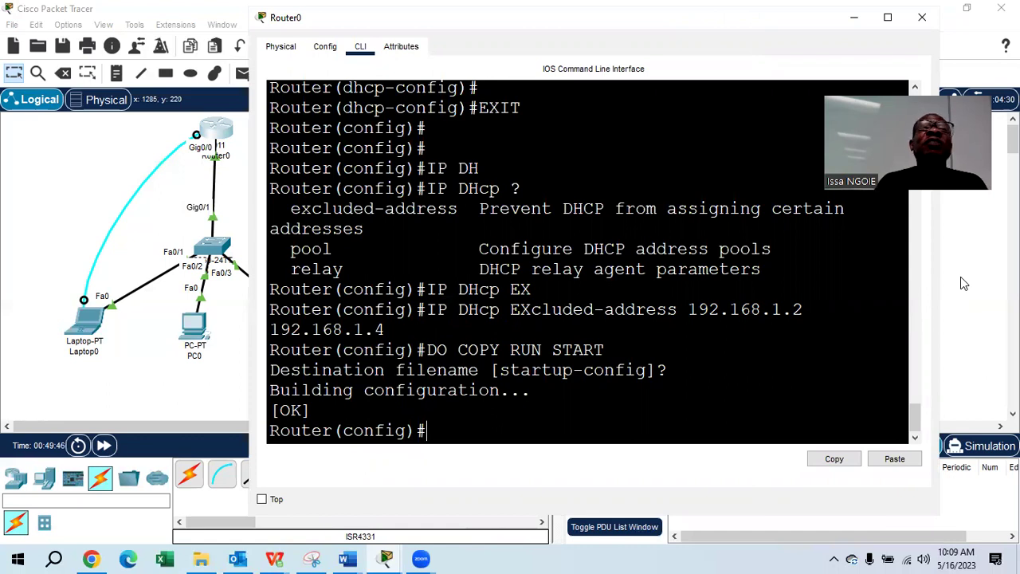
key(alt+F4)
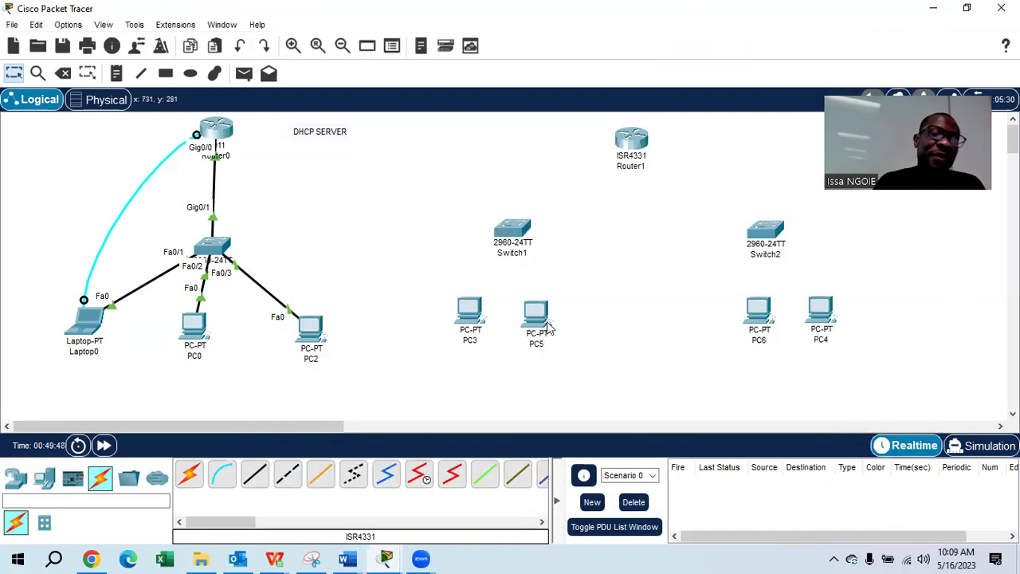
Connect Router1's GigabitEthernet0/0/0 to Switch1's GigabitEthernet0/1 with a copper straight-through cable.
click(256, 476)
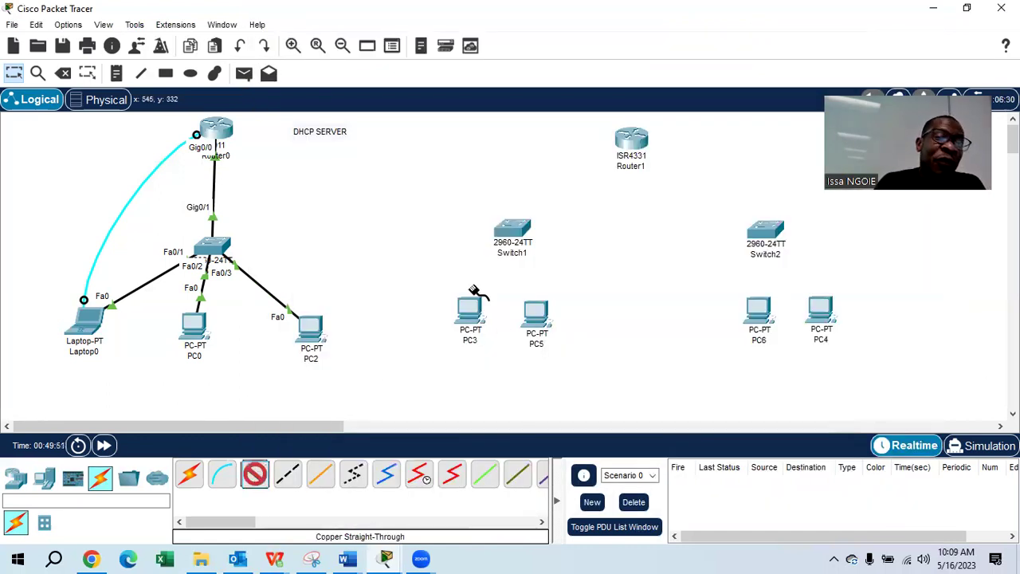
click(632, 142)
click(692, 199)
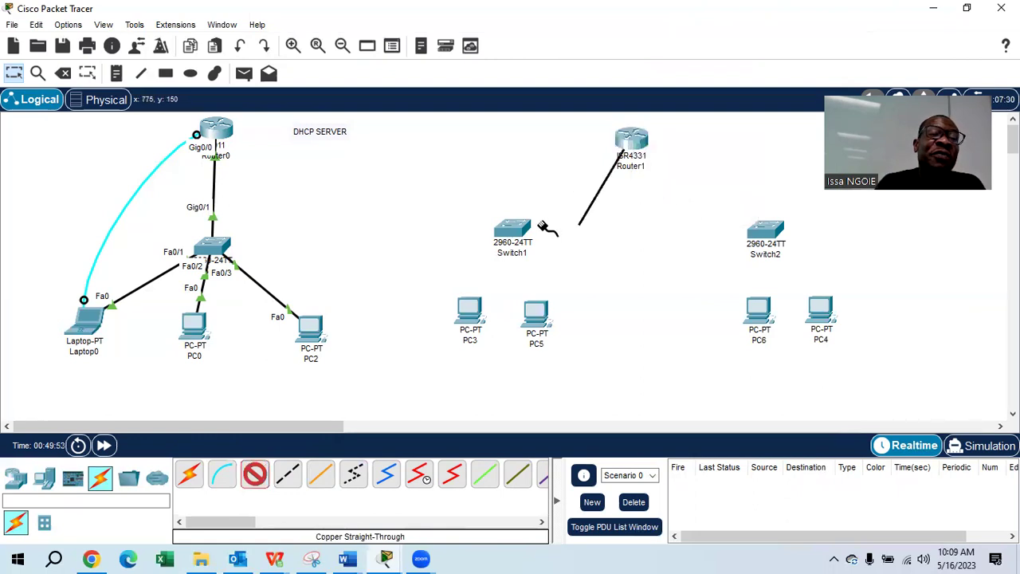
click(513, 231)
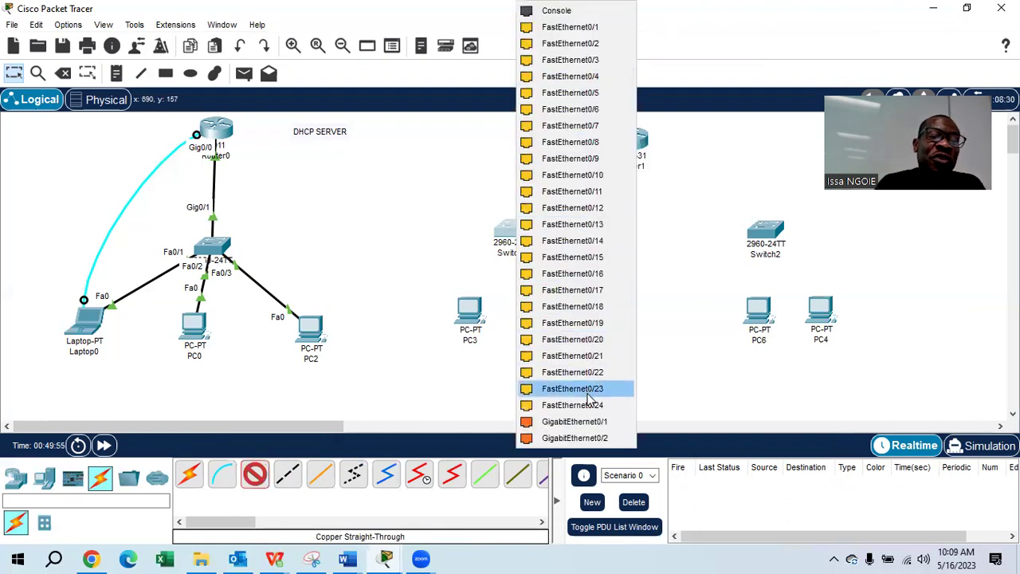
click(580, 422)
Connect Router1's GigabitEthernet0/0/1 to Switch2's GigabitEthernet0/1 with a copper straight-through cable.
click(255, 476)
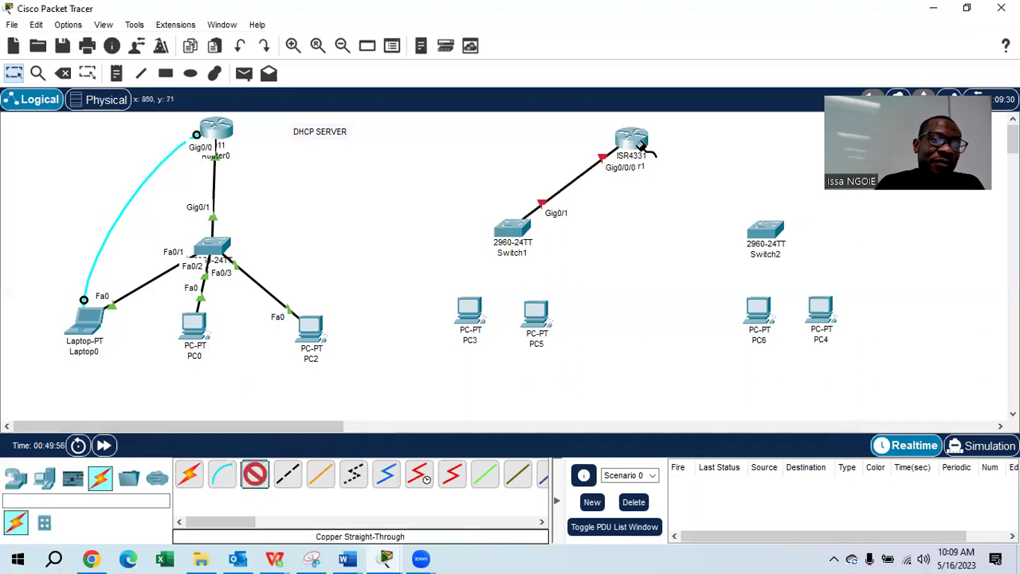
click(638, 143)
click(710, 200)
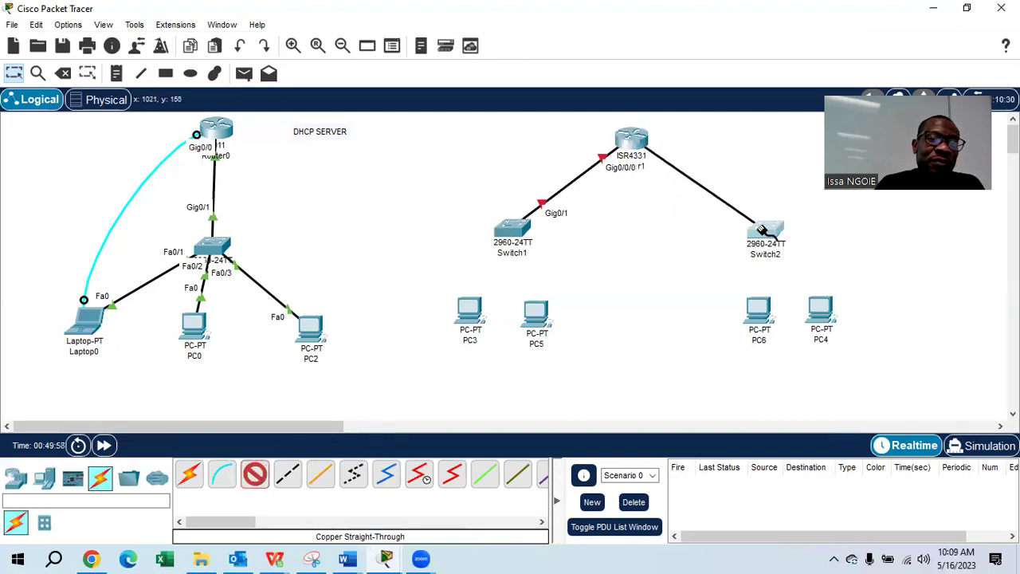
click(764, 229)
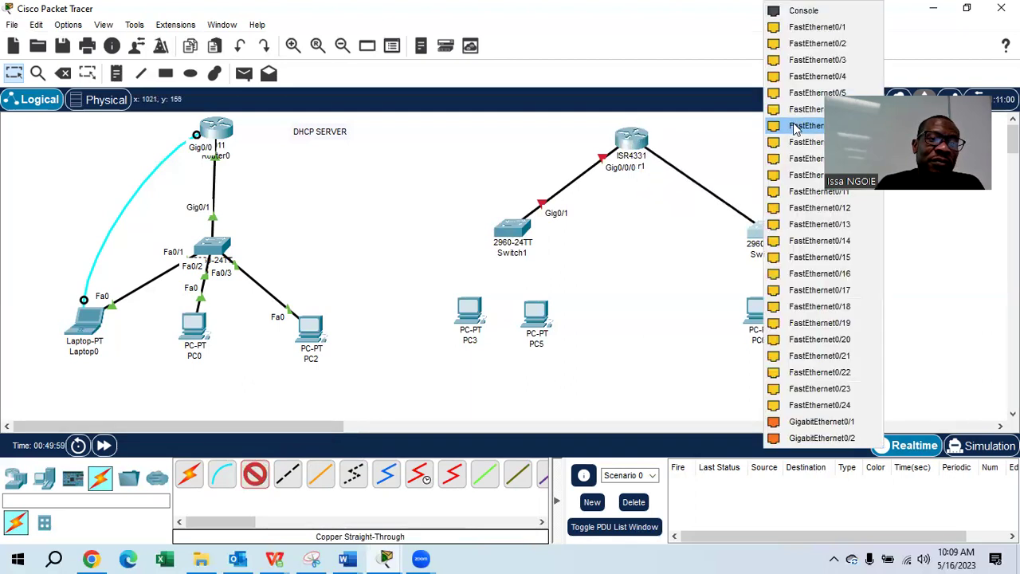
click(844, 421)
Shift Switch1 slightly away from the router's column and spread PC3 and PC5 wider apart beneath it.
drag(530, 232, 488, 234)
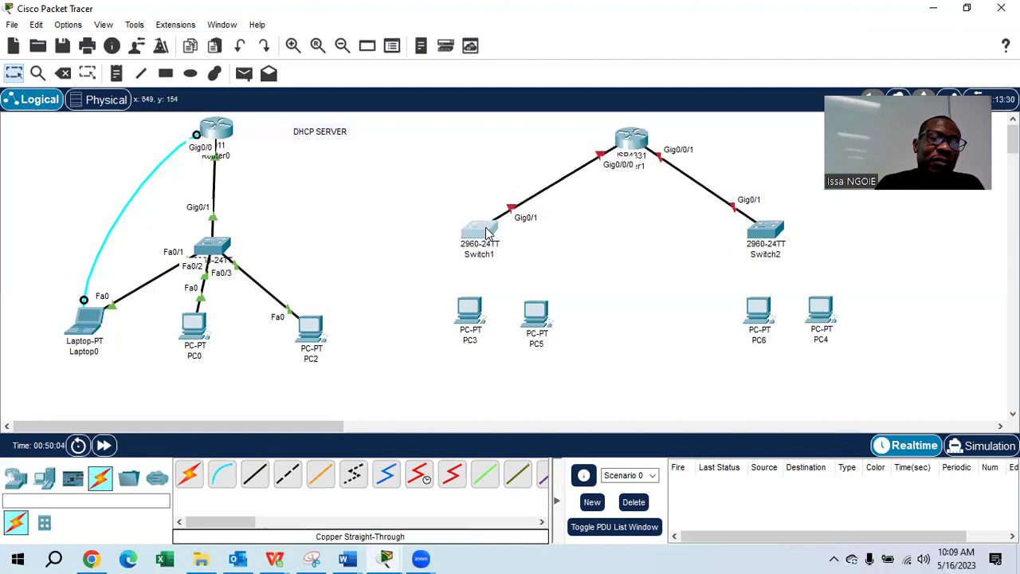
drag(472, 318, 429, 328)
drag(536, 313, 528, 323)
Cable Switch1 to its PCs with copper straight-through, FastEthernet0/1 to PC3 and FastEthernet0/2 to PC5, using each PC's FastEthernet0.
click(256, 474)
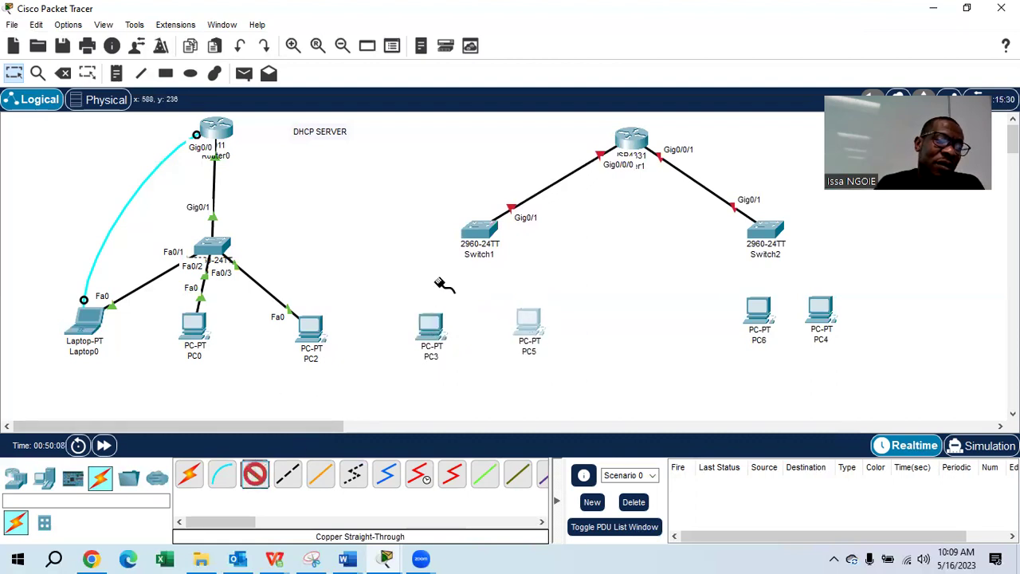
click(476, 232)
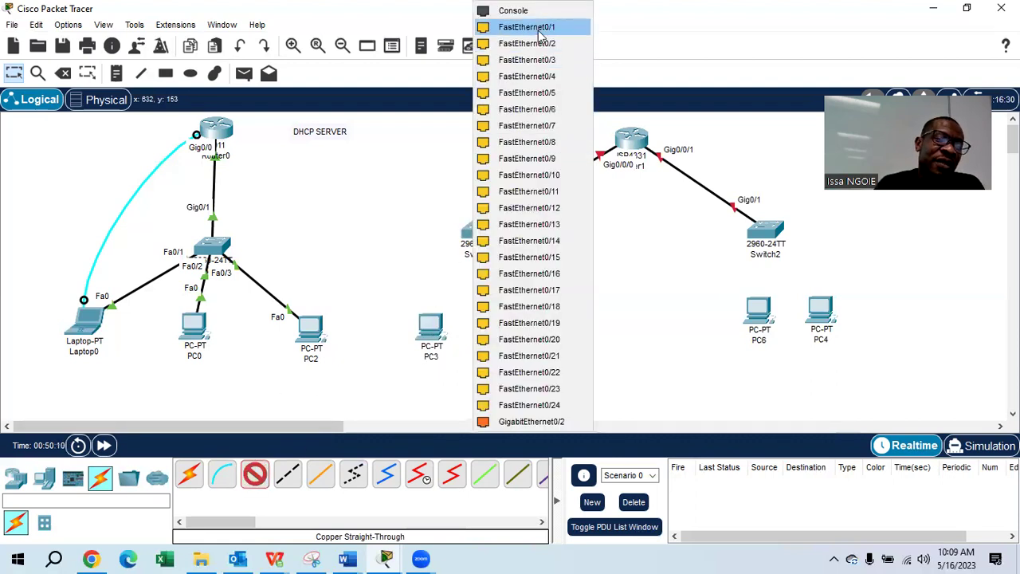
click(526, 26)
click(431, 326)
click(475, 389)
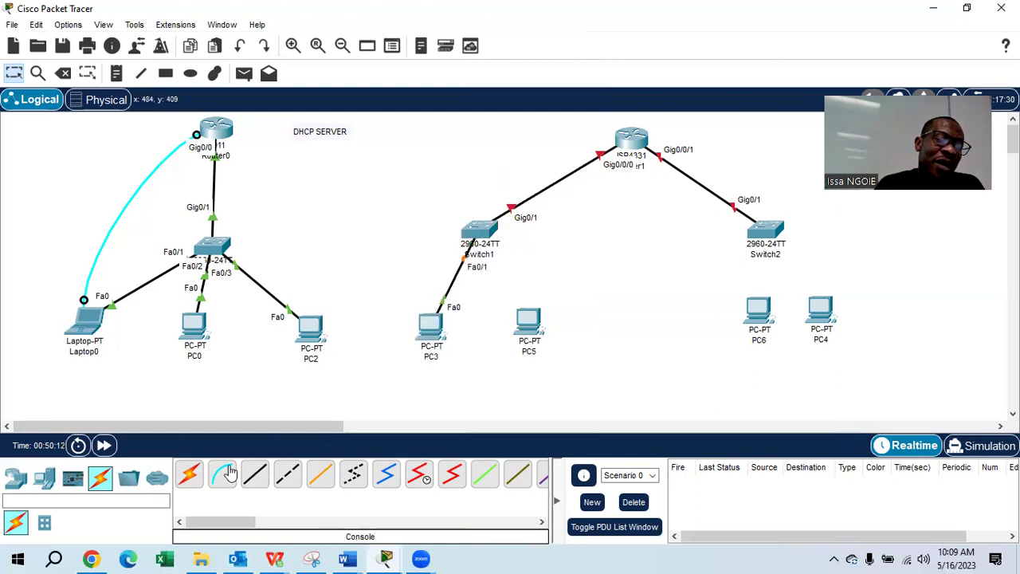
click(482, 232)
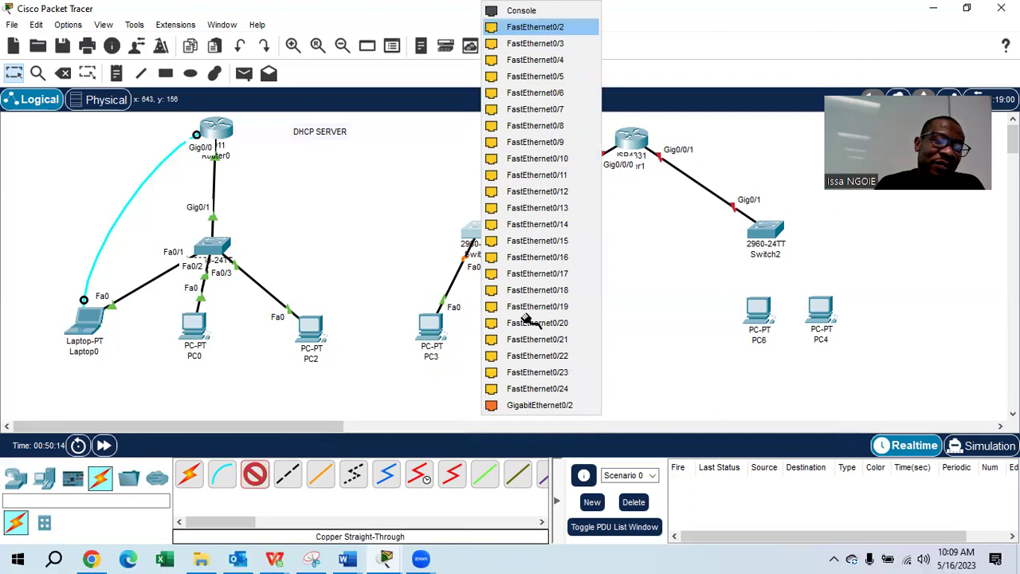
click(580, 373)
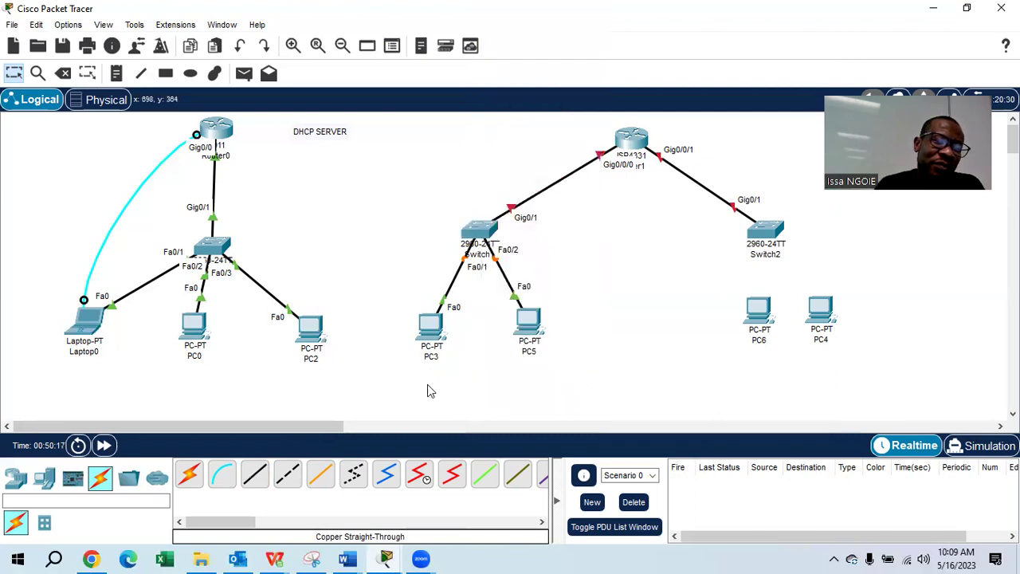
Connect Switch2's FastEthernet0/1 to PC6's FastEthernet0 with a copper straight-through cable.
click(257, 476)
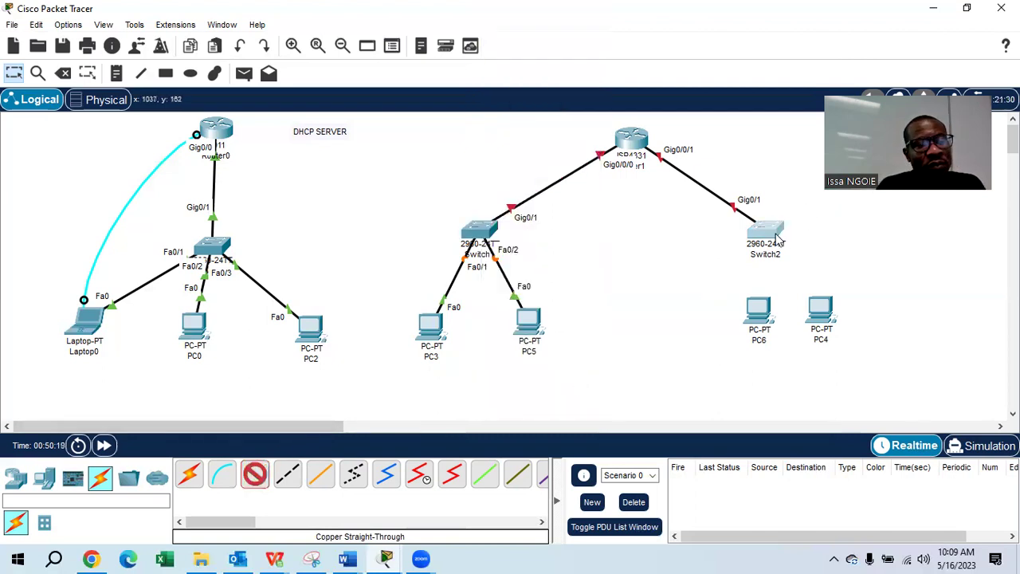
click(772, 231)
click(827, 27)
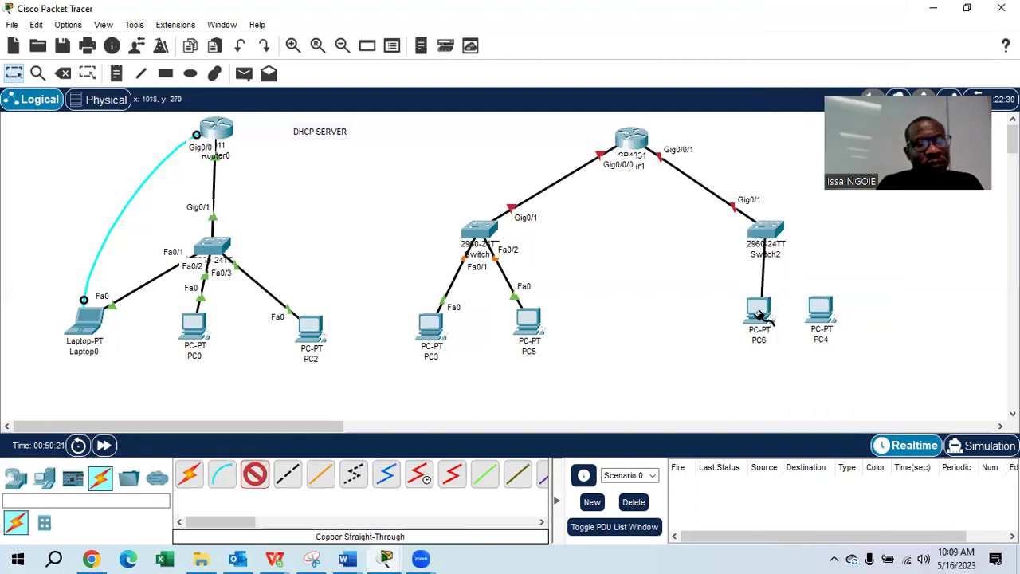
click(760, 312)
click(812, 374)
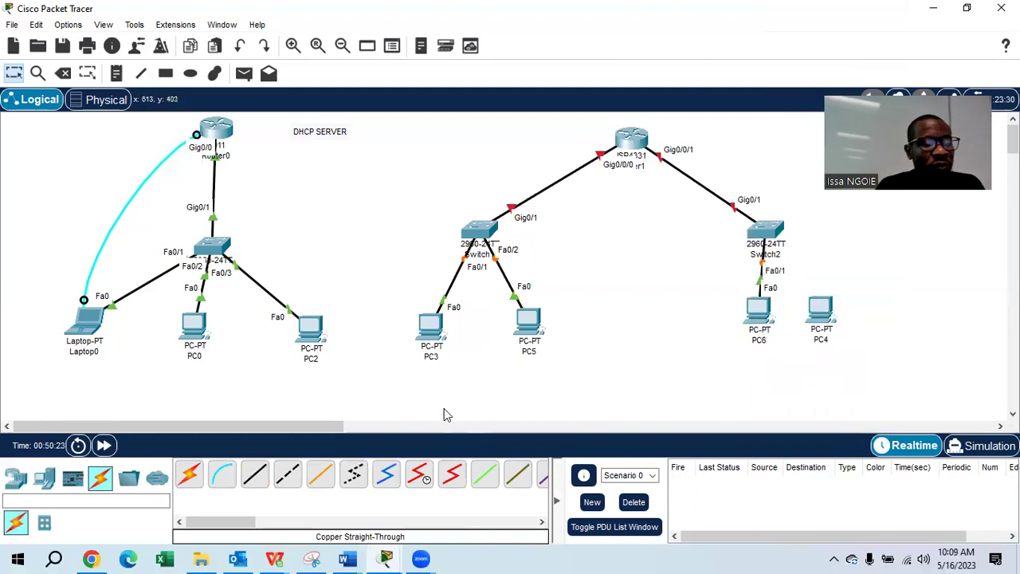
Connect Switch2's FastEthernet0/2 to PC4's FastEthernet0 with a copper straight-through cable.
click(255, 474)
click(772, 233)
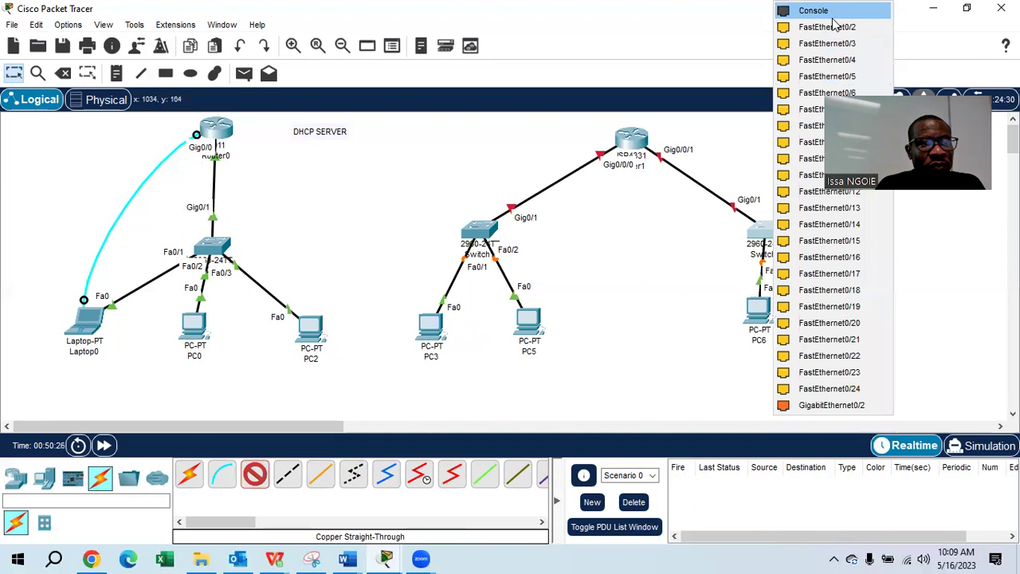
click(837, 25)
click(824, 316)
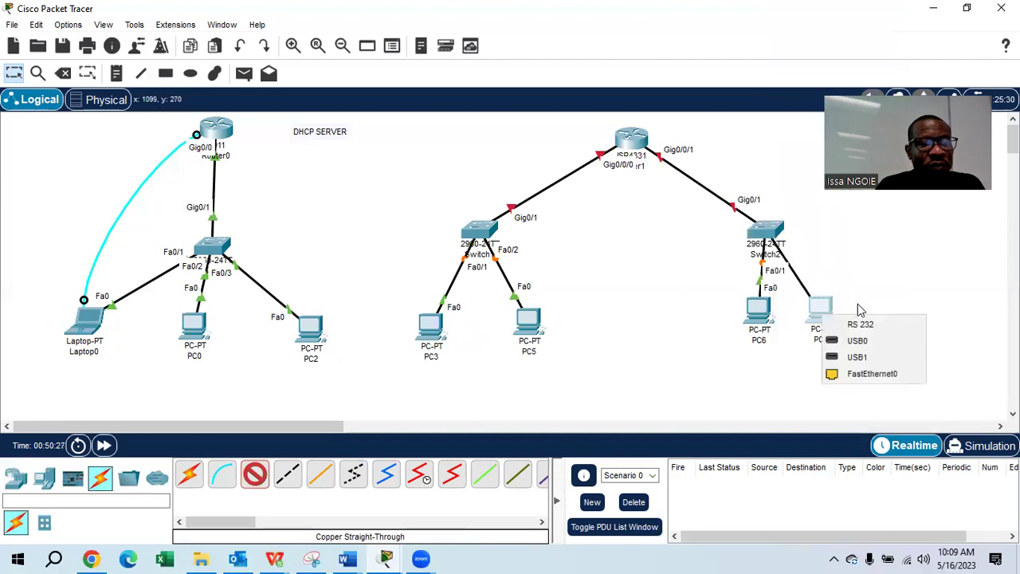
click(871, 374)
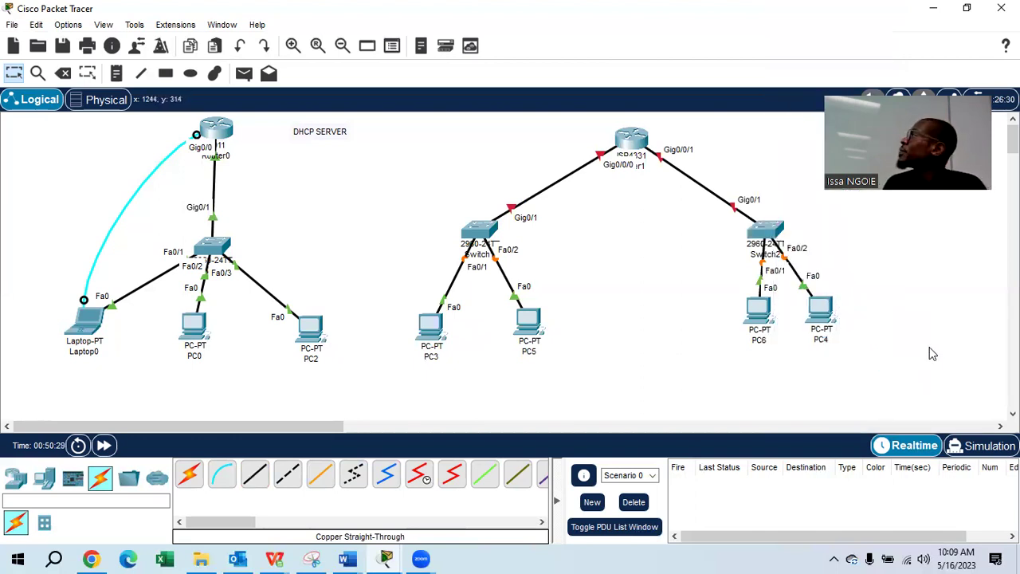
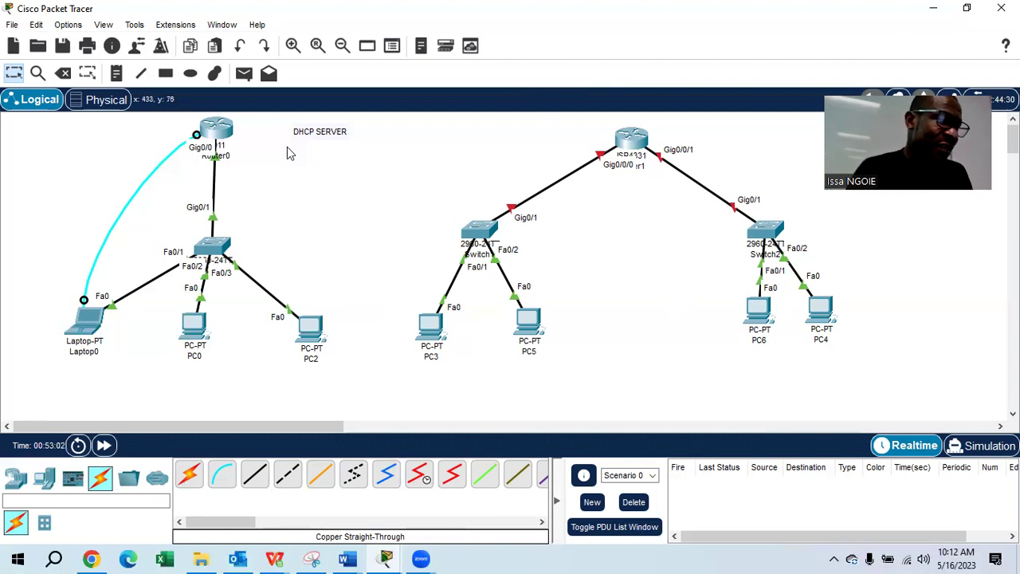
Draw a rectangle filled with bright green (#55ff00) around Switch1, PC3 and PC5.
click(165, 74)
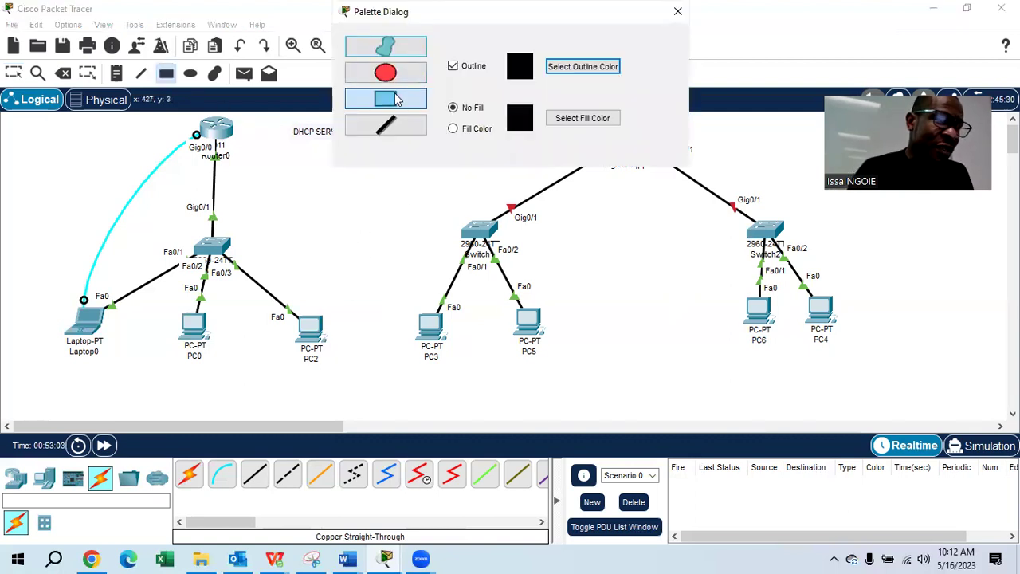
click(454, 128)
click(583, 118)
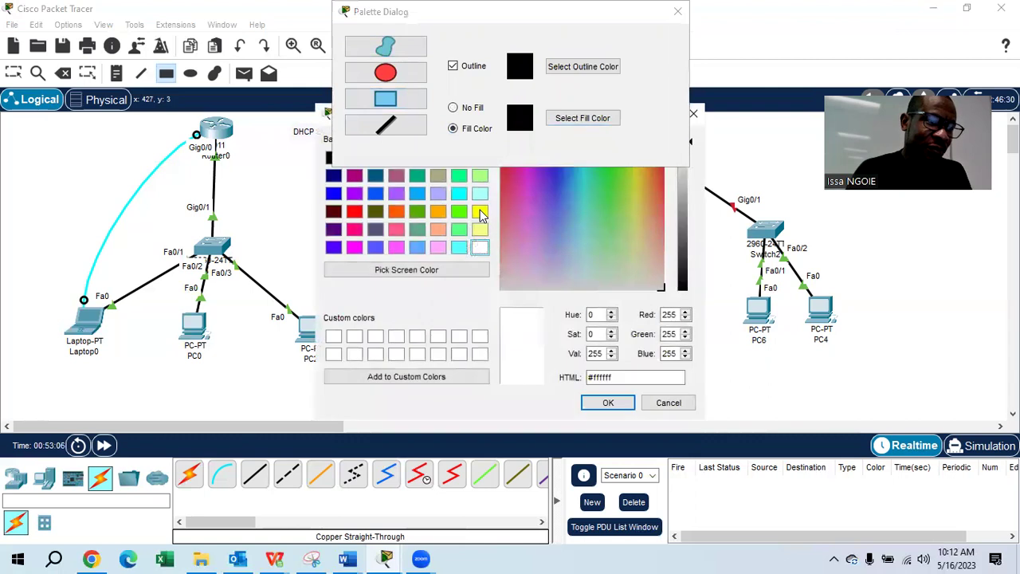
click(459, 210)
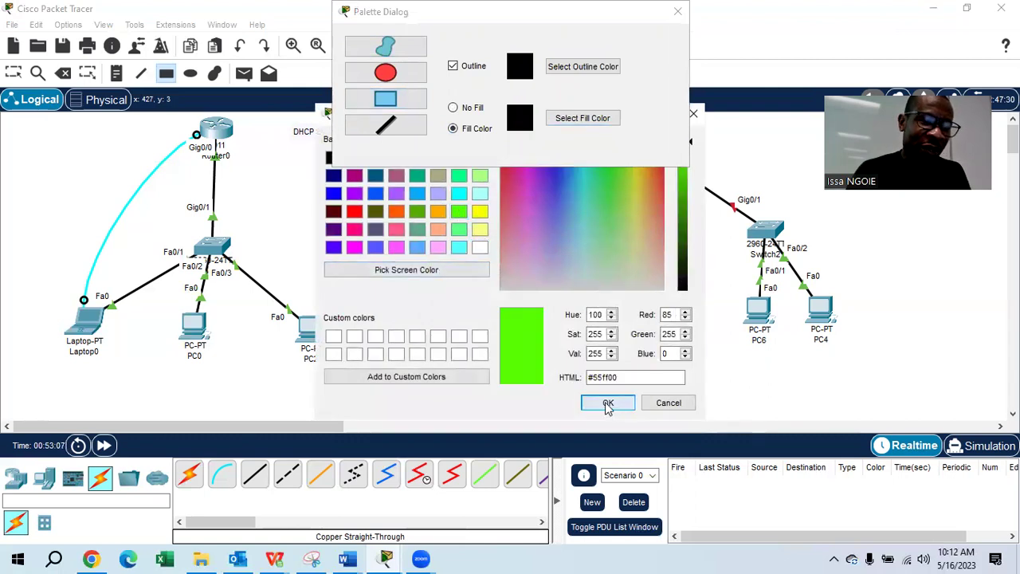
click(608, 402)
drag(402, 196, 574, 370)
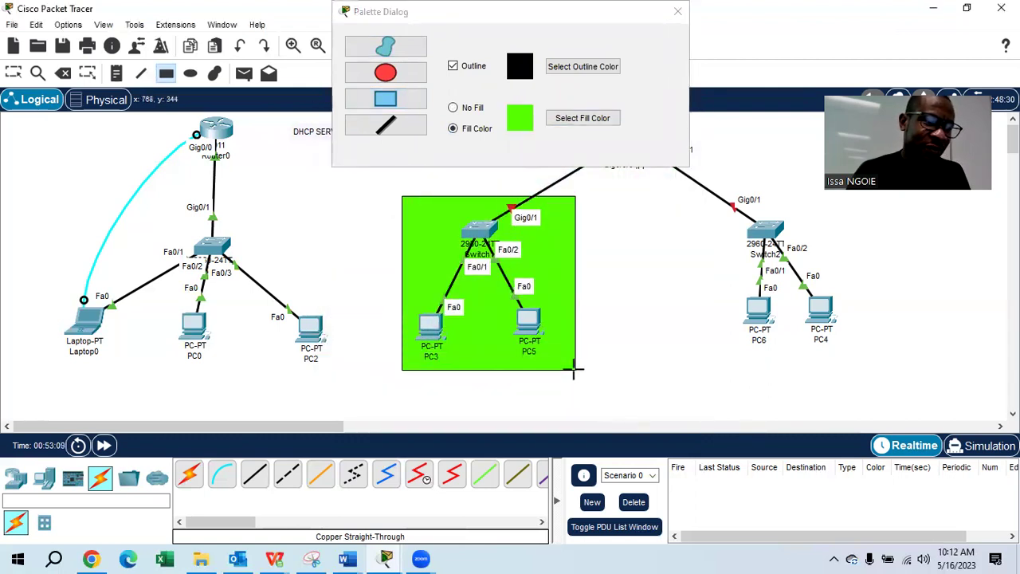
Draw a yellow-filled rectangle around Switch2, PC6 and PC4, and leave the drawing palette.
click(566, 118)
click(480, 210)
click(613, 409)
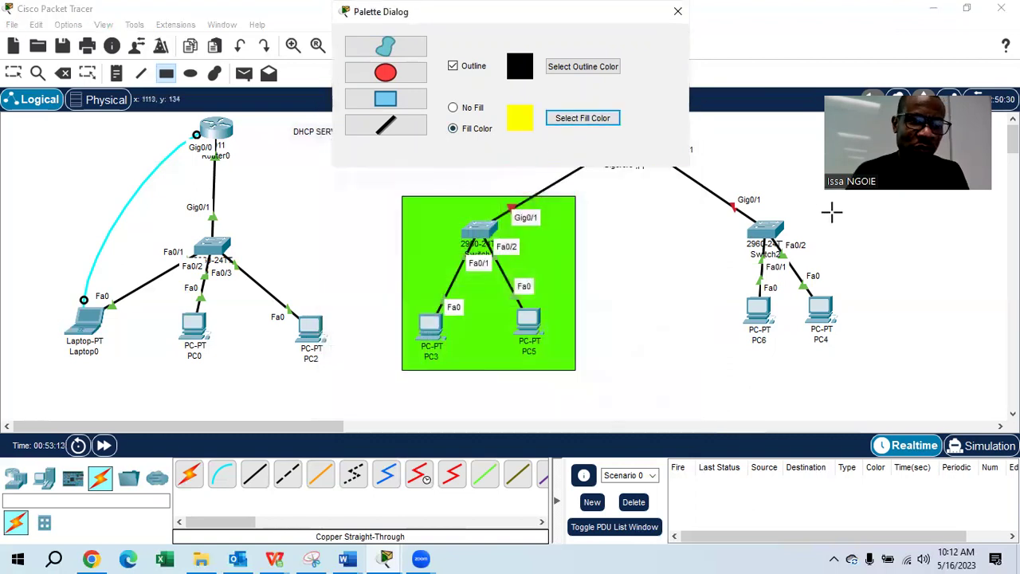
mouse_move(866, 209)
mouse_down()
mouse_move(705, 348)
mouse_move(725, 362)
mouse_move(713, 371)
mouse_move(671, 362)
mouse_up()
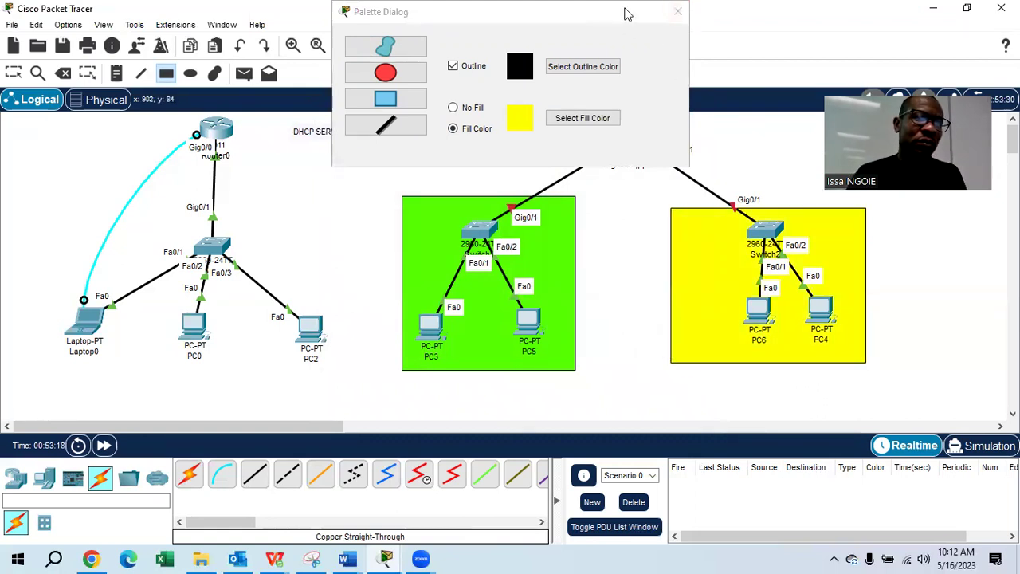
click(678, 12)
key(Escape)
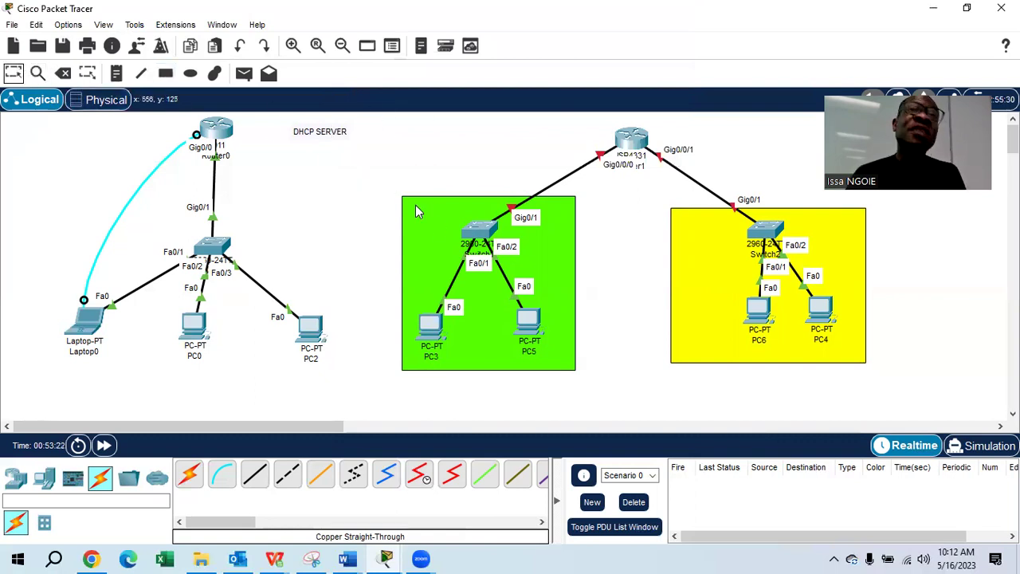
Add the note 192.168.10.0/24 beside the link between Router1 and Switch1.
click(117, 72)
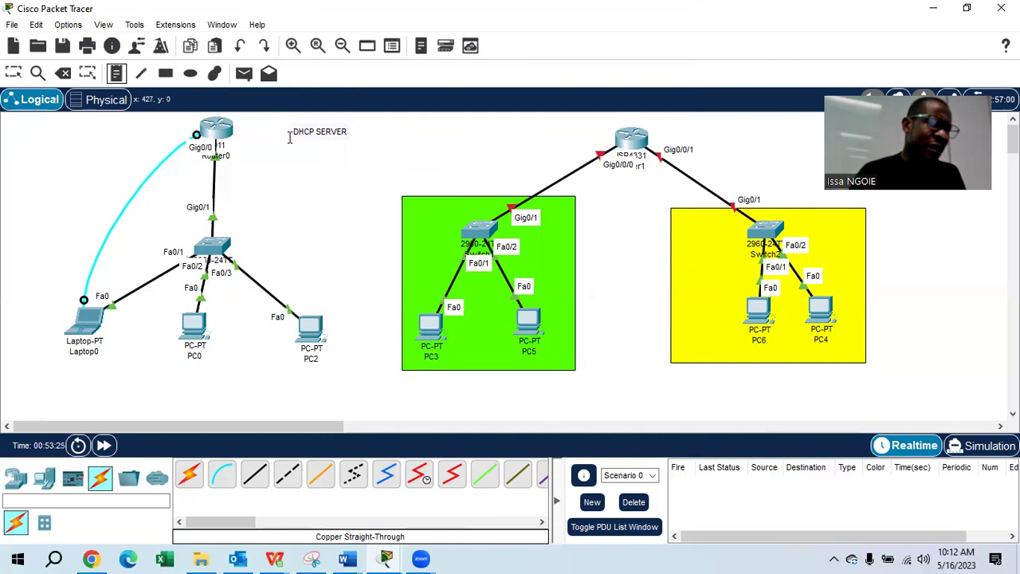
click(505, 160)
text(192.168)
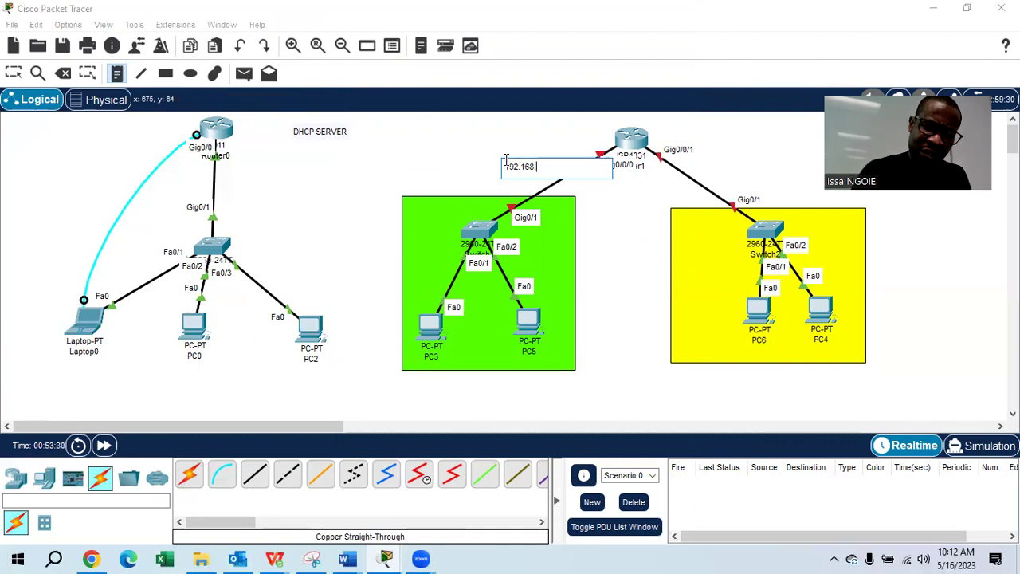
text(.)
text(10)
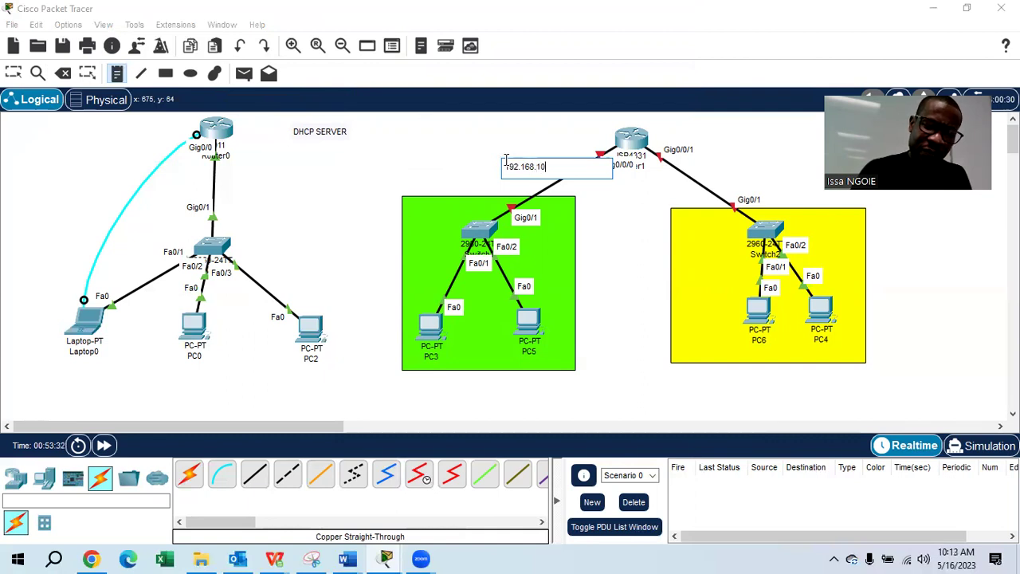
text(.0/24)
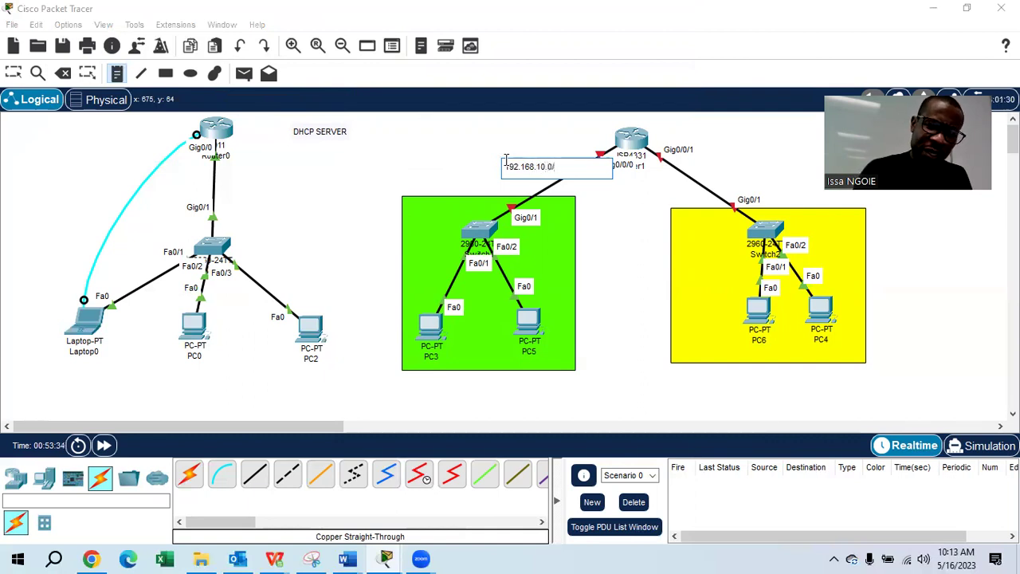
Add the note 192.168.20.0/24 beside the link between Router1 and Switch2.
click(701, 167)
text(192.168.20.)
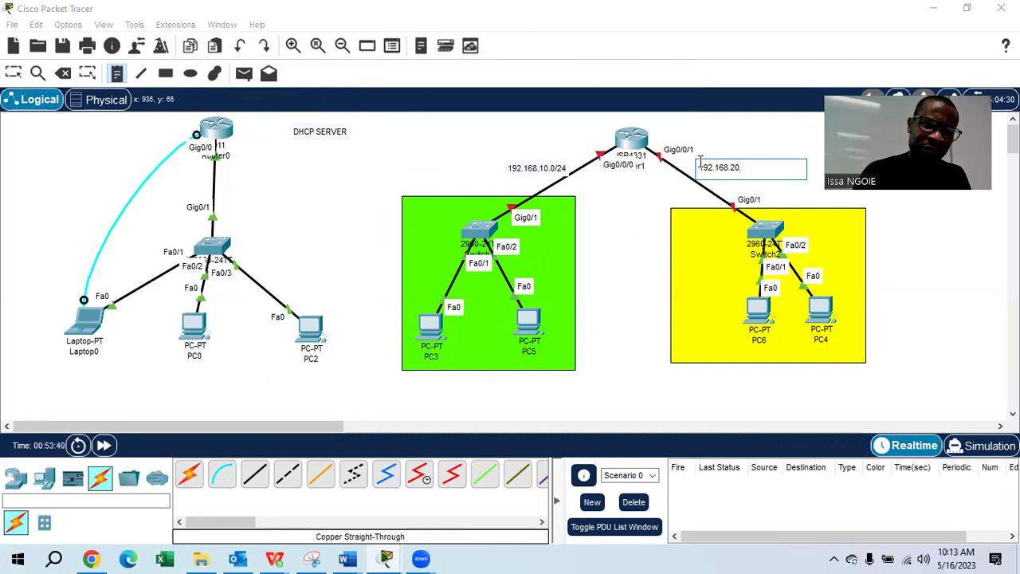
text(0/24)
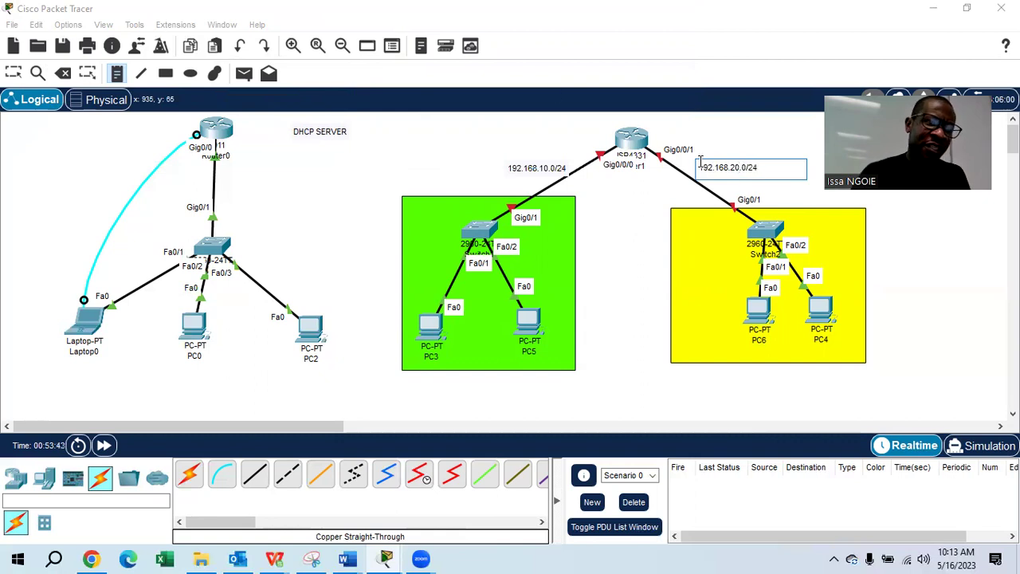
Move both network address notes slightly lower, closer to the coloured areas they describe.
click(13, 73)
drag(536, 169, 517, 181)
drag(714, 169, 720, 178)
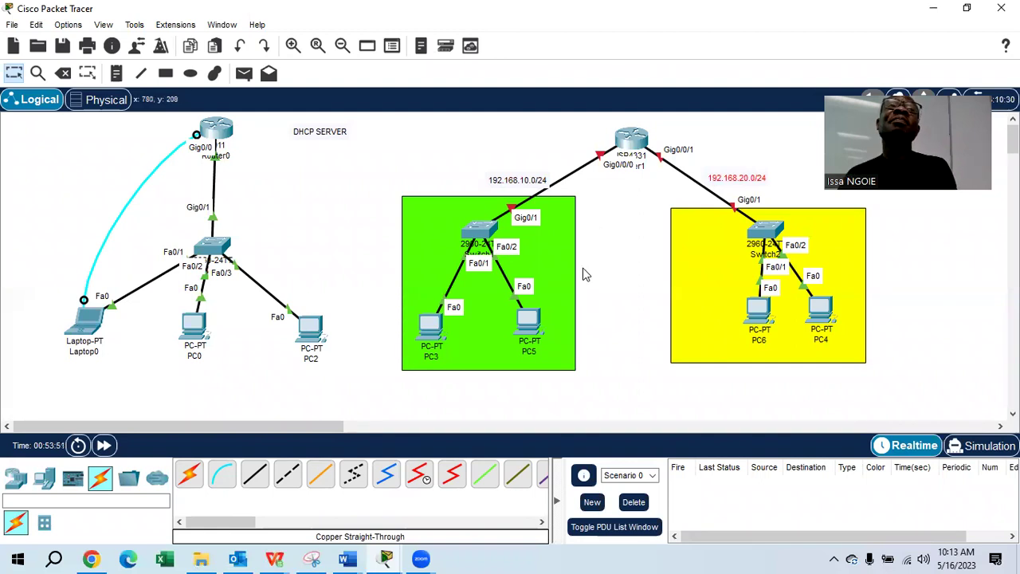
Add the note .1 beside Router1's Gig0/0/0 port and a second note beside its Gig0/0/1 port, and return to selection mode.
click(115, 73)
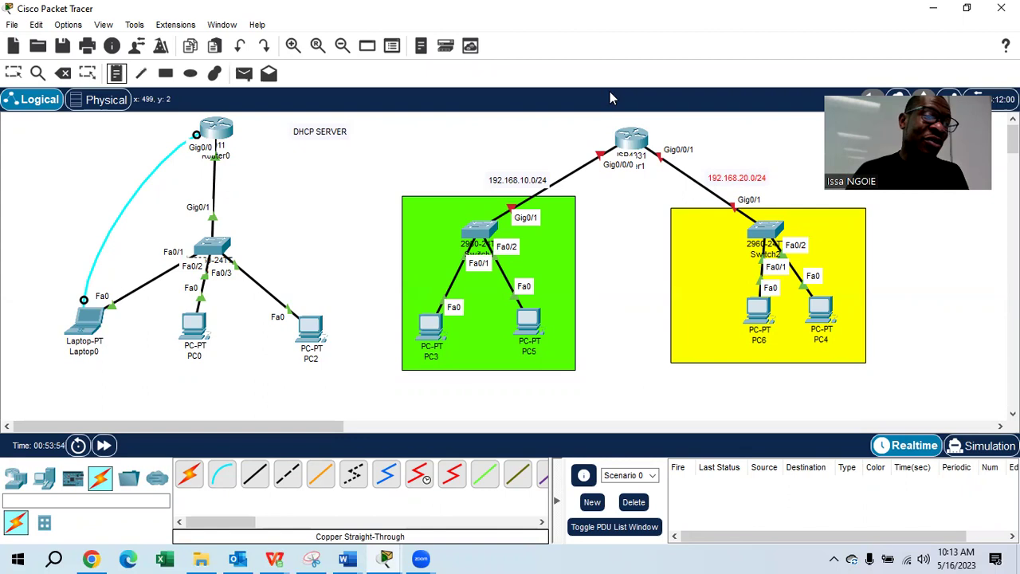
click(597, 137)
text(.1)
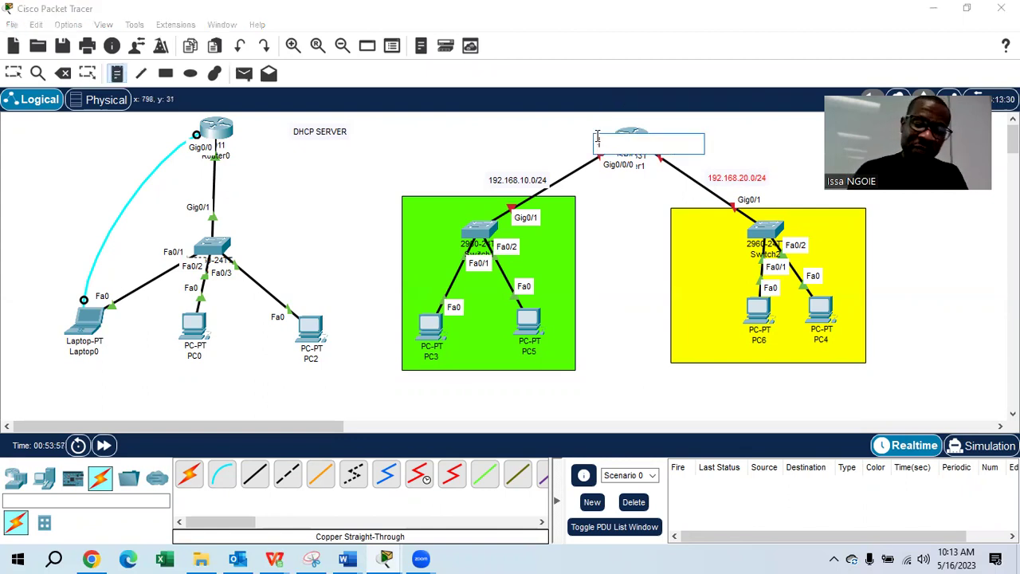
click(117, 74)
click(655, 141)
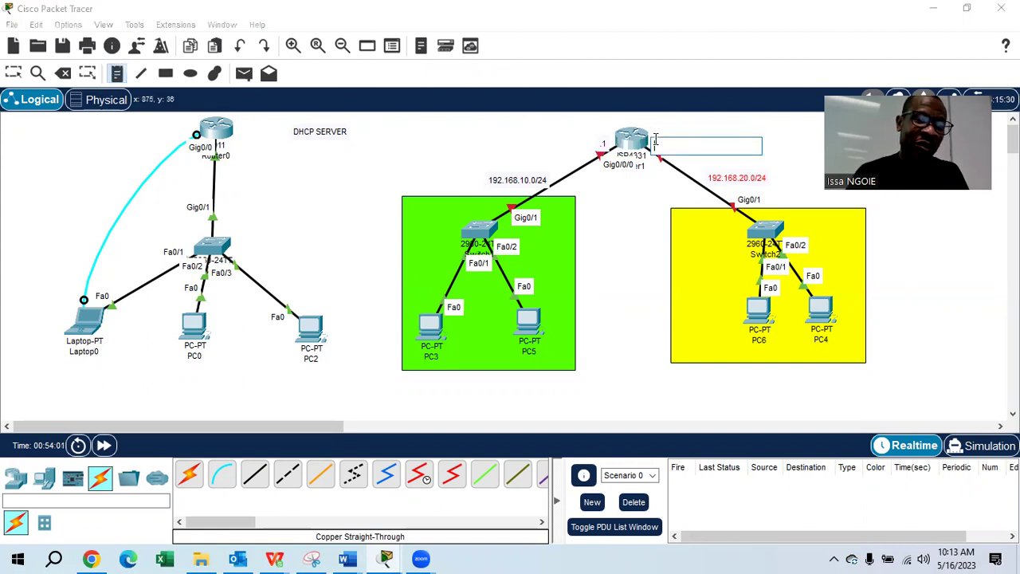
text(Gig0/0/1)
click(13, 73)
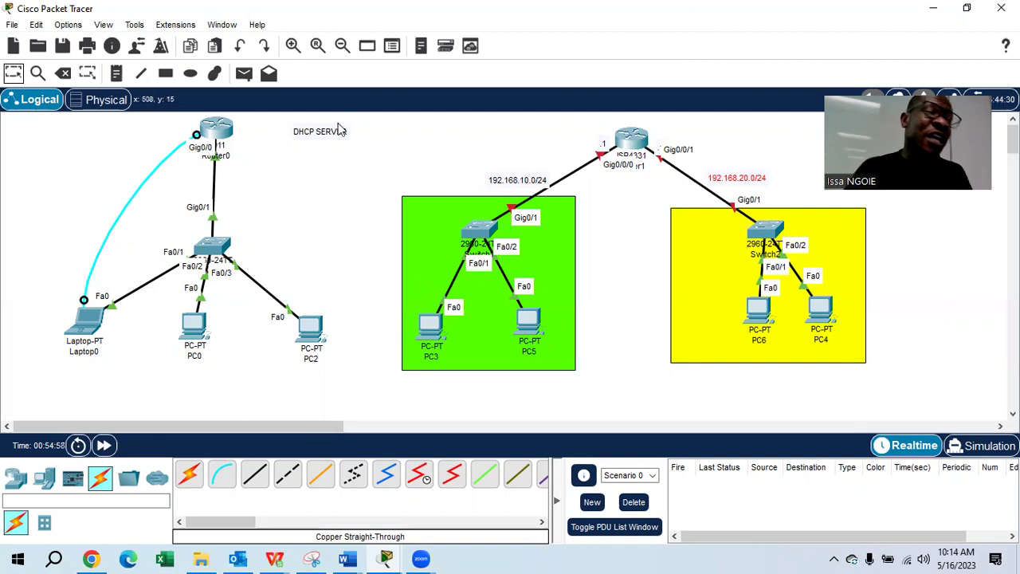
Draw a cyan-filled (#00ffff) rectangle around Router1, and leave the drawing palette.
click(166, 73)
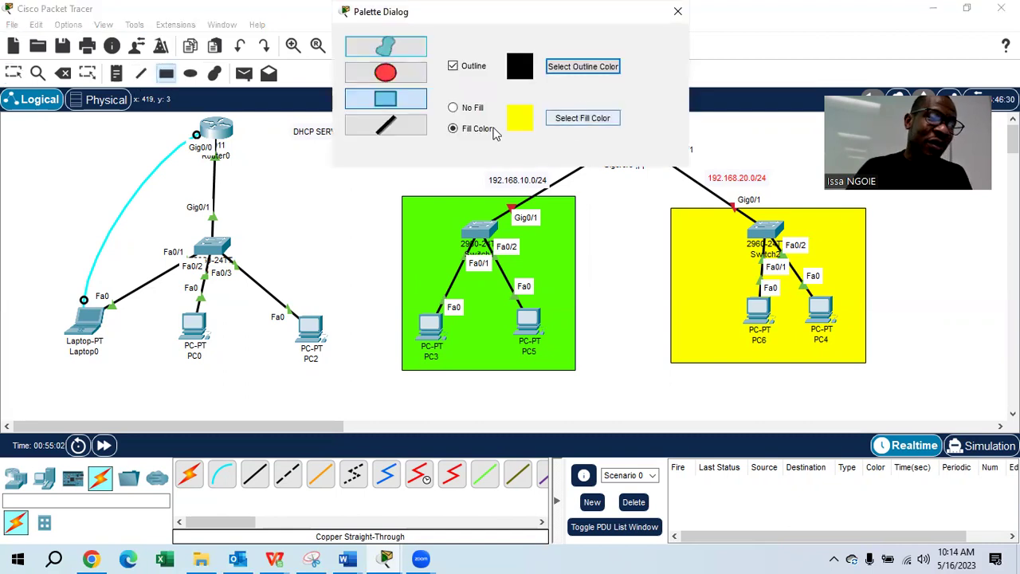
click(587, 118)
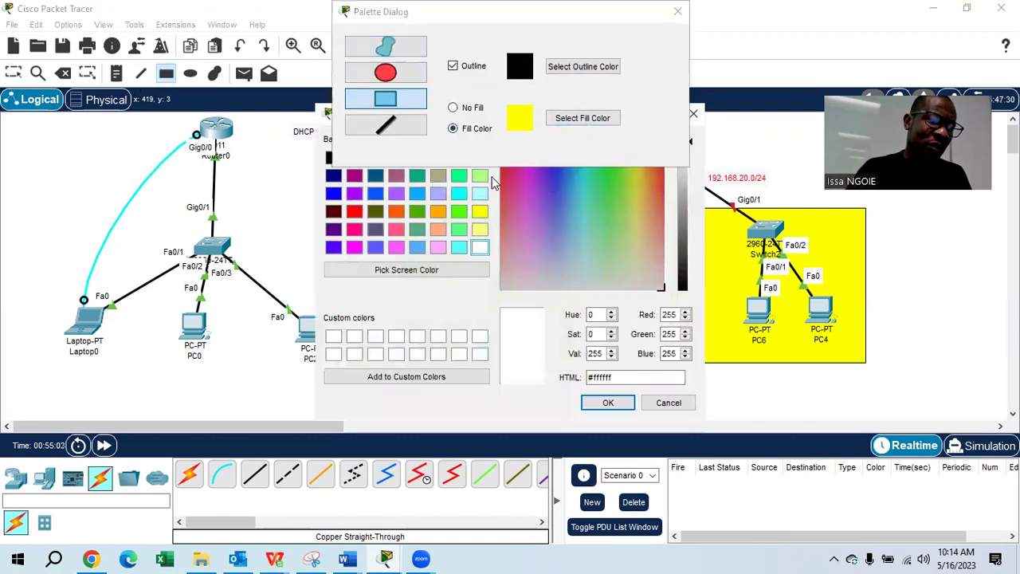
click(437, 210)
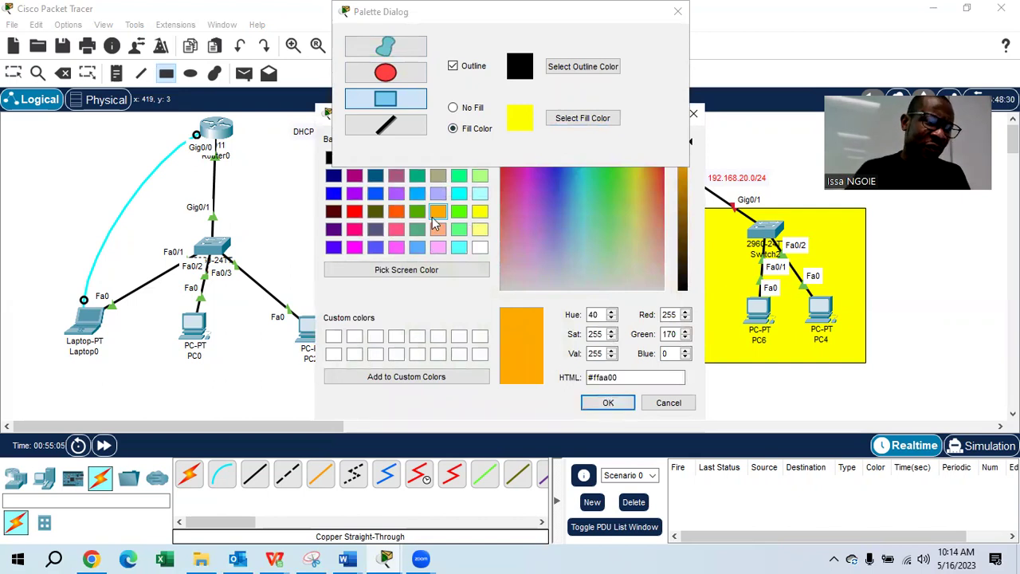
click(458, 195)
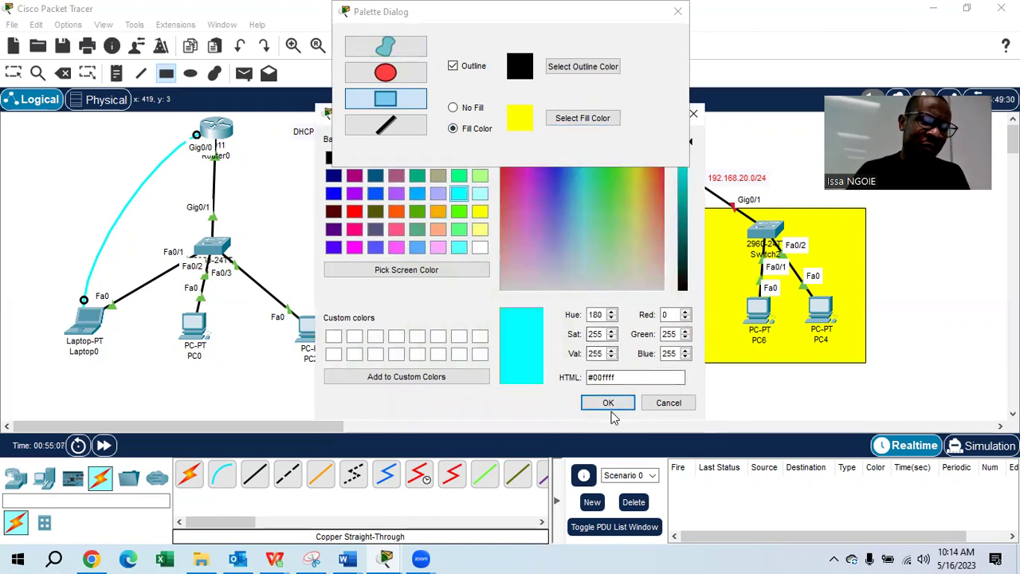
click(606, 402)
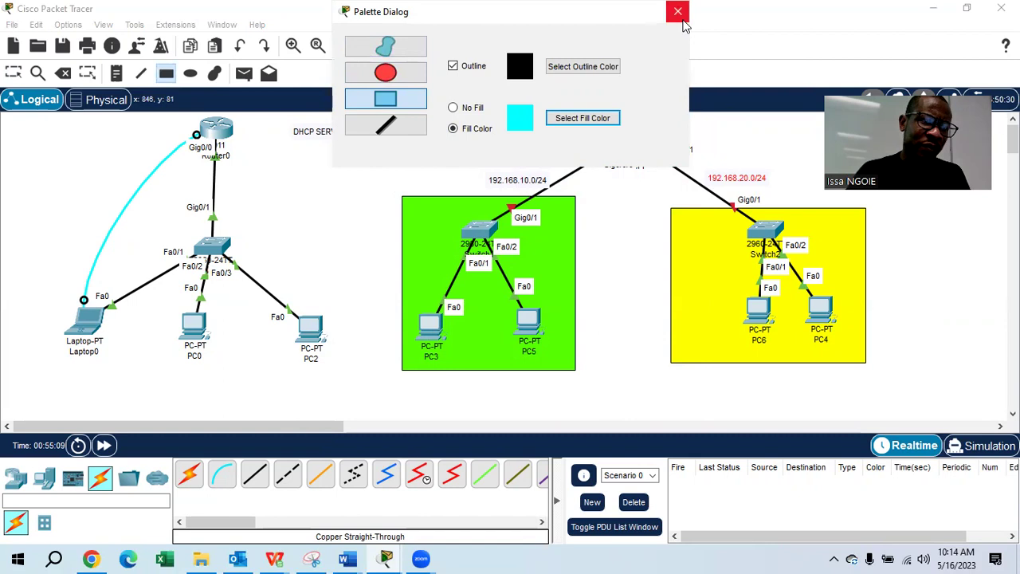
drag(594, 20, 142, 72)
drag(575, 121, 717, 184)
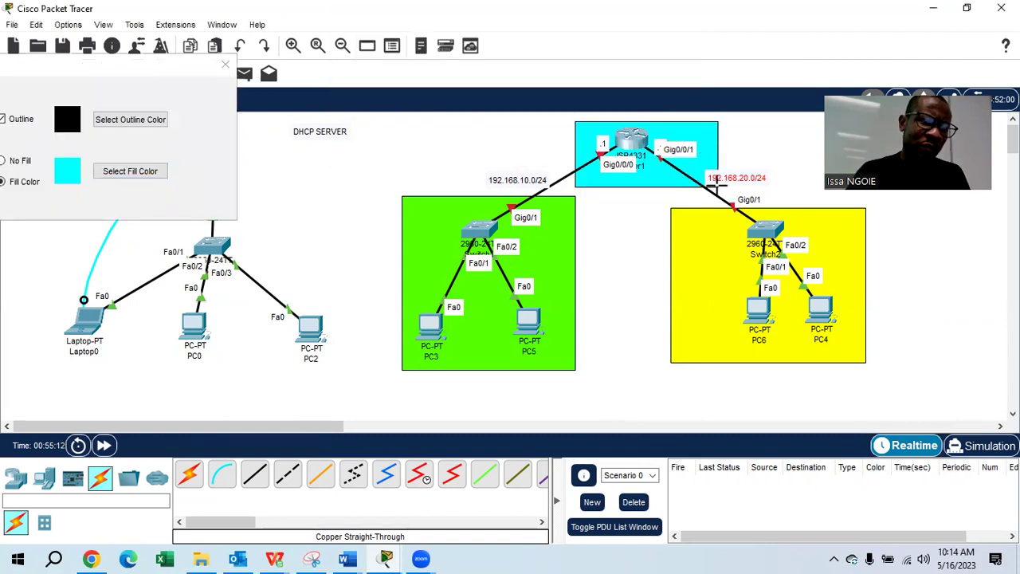
click(226, 64)
Add the note dhcp server to the router's cyan area and place it in the area's upper-left corner.
click(118, 74)
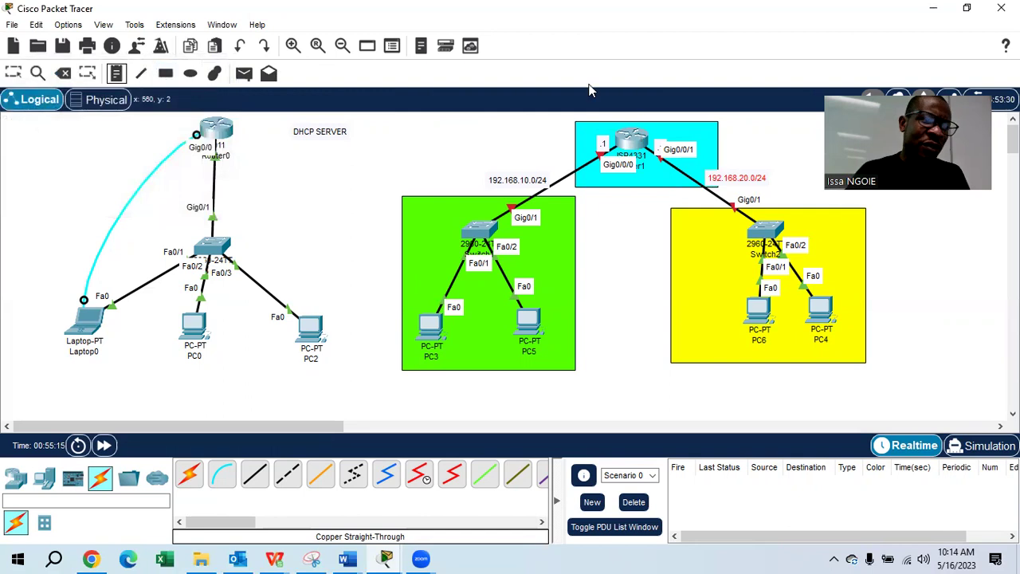
click(583, 131)
text(dhcp)
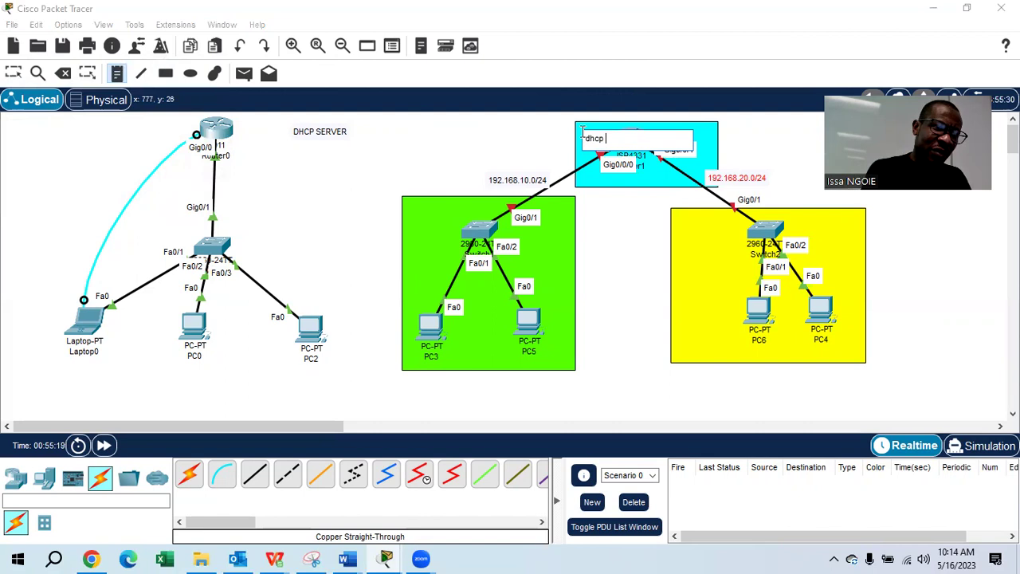
text( server)
click(12, 73)
drag(600, 149, 585, 130)
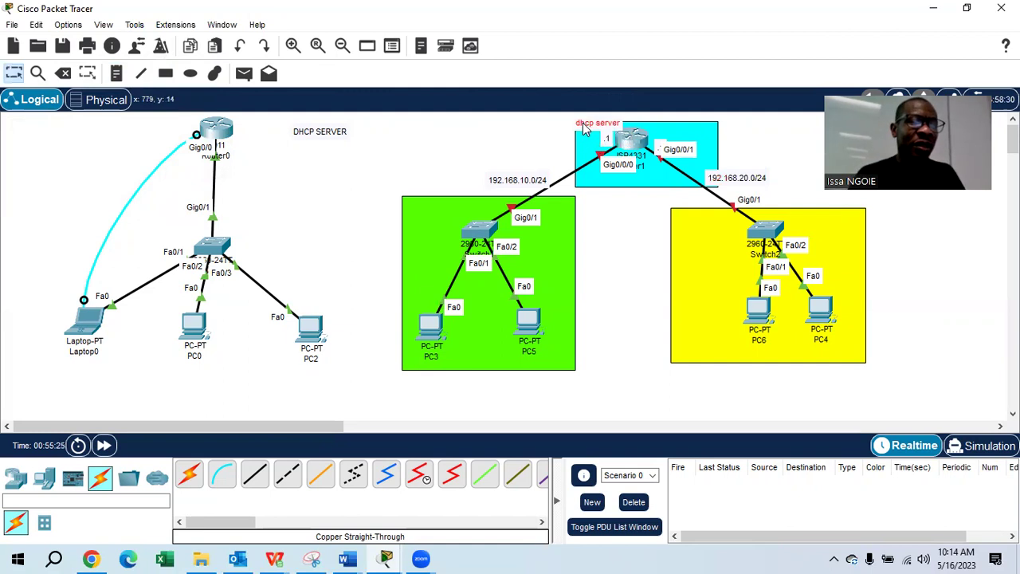
click(519, 141)
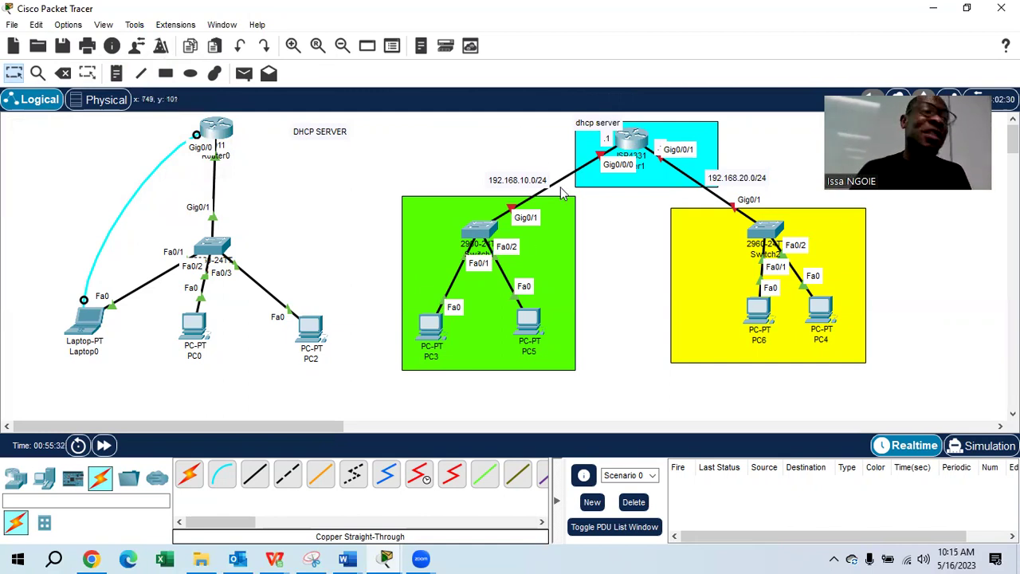
Add the note POOL : SABA1 above the 192.168.10.0/24 network label.
click(117, 73)
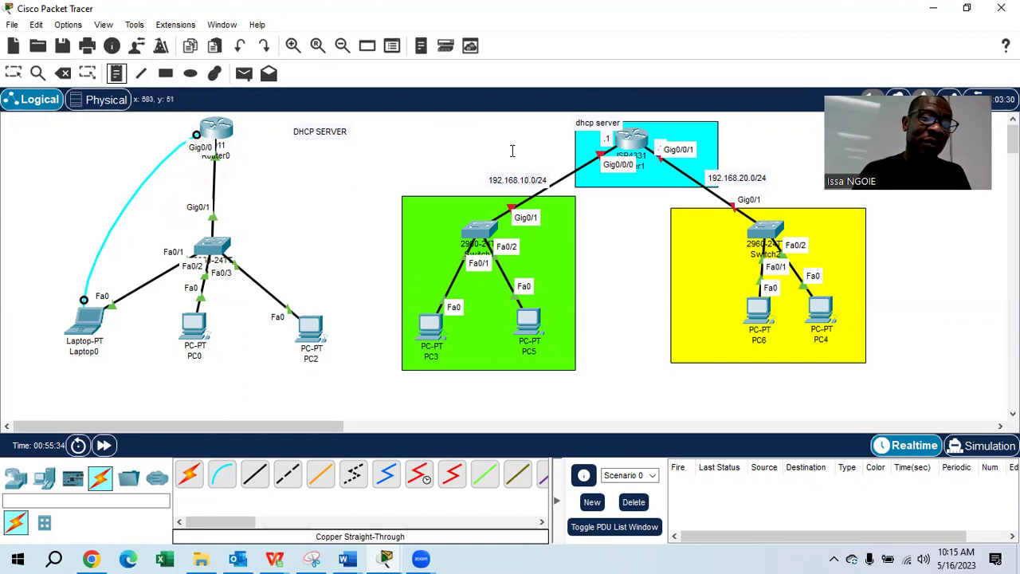
click(474, 156)
text(POOL)
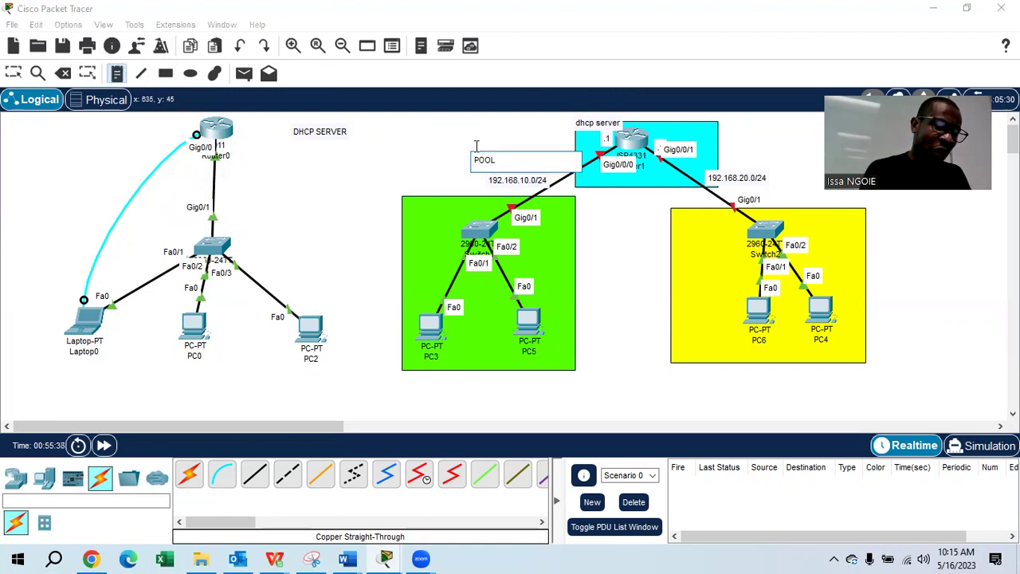
text( : SABA)
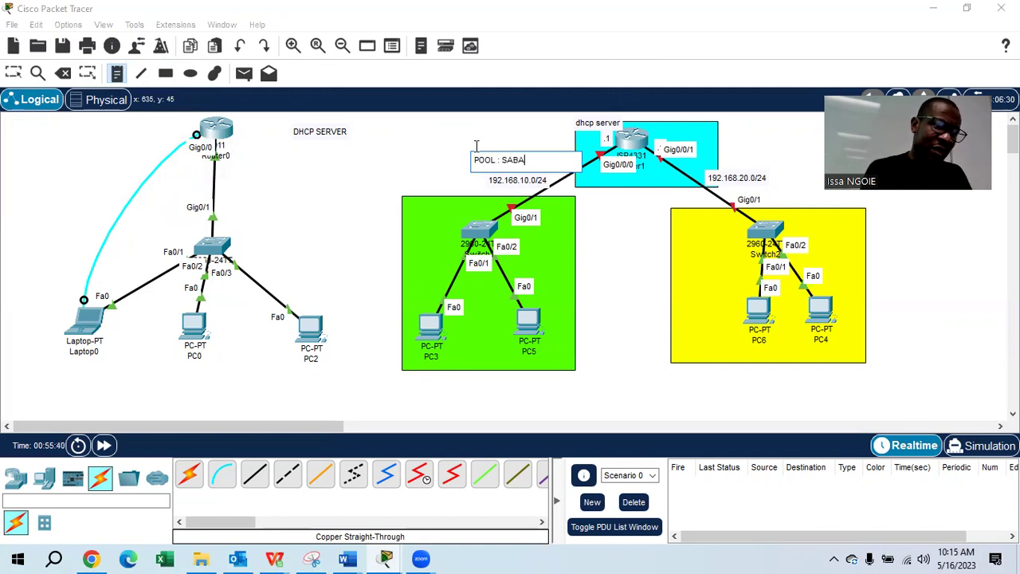
text(1)
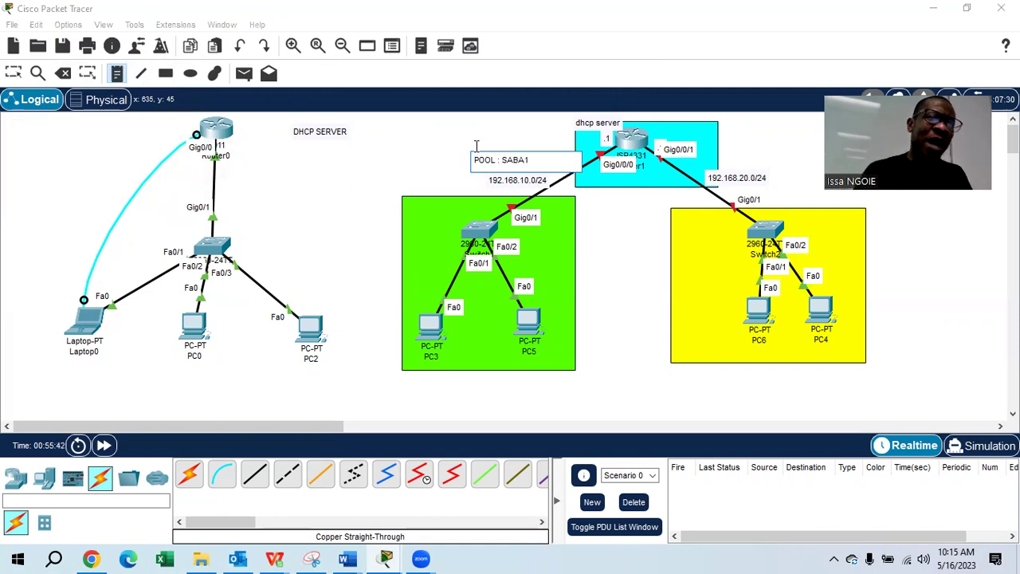
Add the note POOL : SABA2 by the 192.168.20.0/24 network label, and return to selection mode.
click(727, 159)
text(POO)
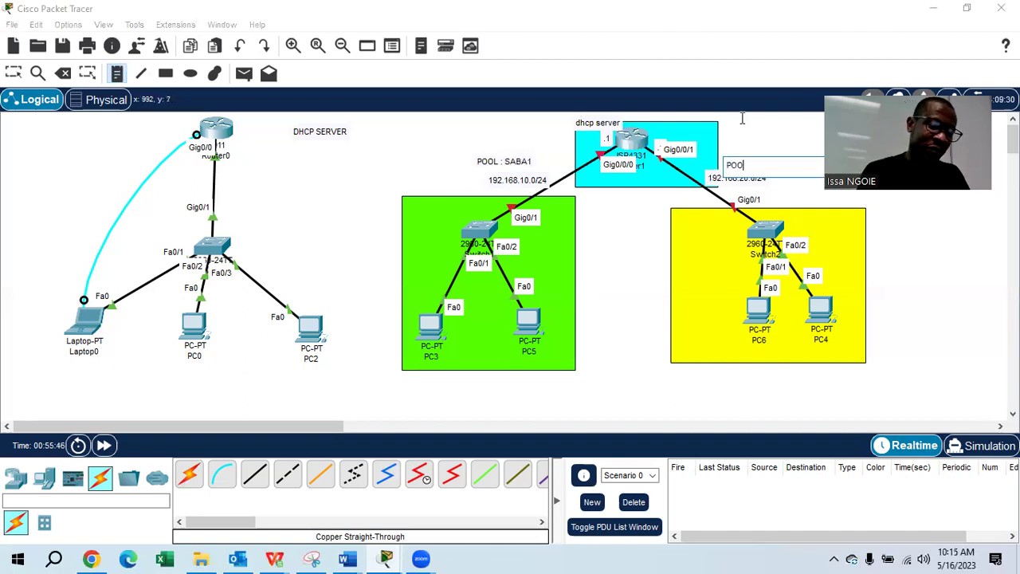
text(L : SABA2)
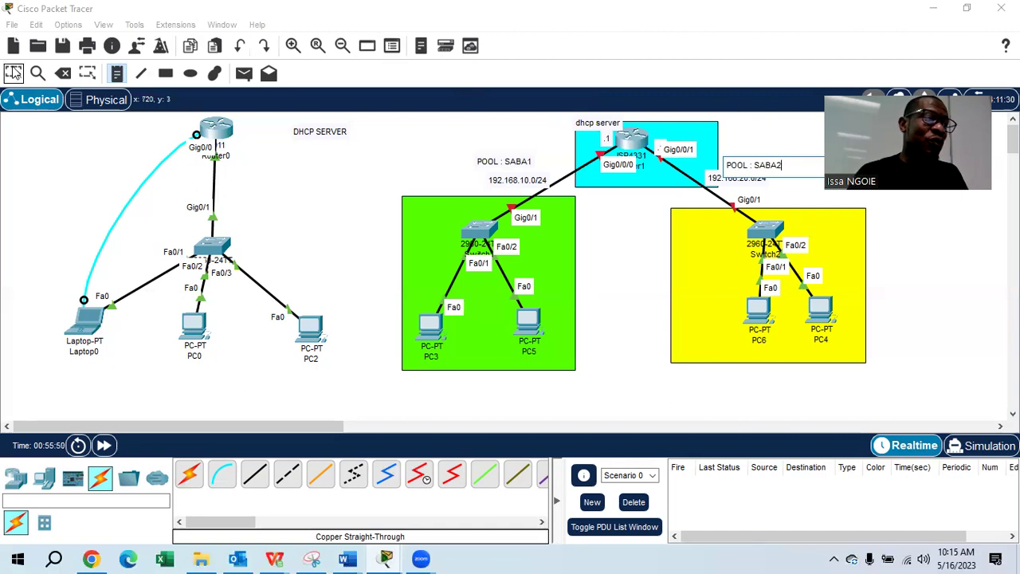
click(14, 73)
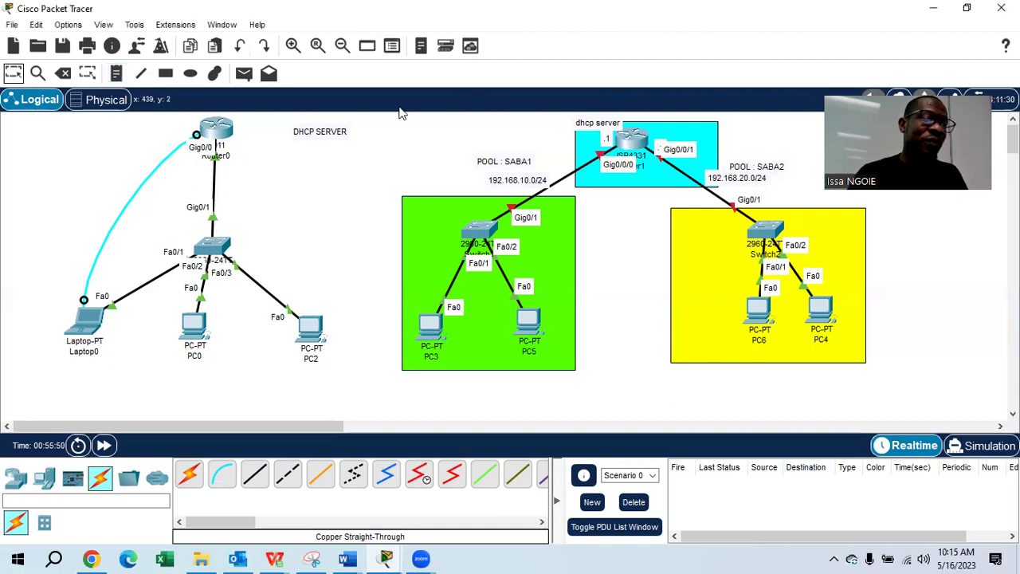
Move both pool notes closer to Router1, keeping each above the network address it belongs to.
drag(766, 169, 751, 162)
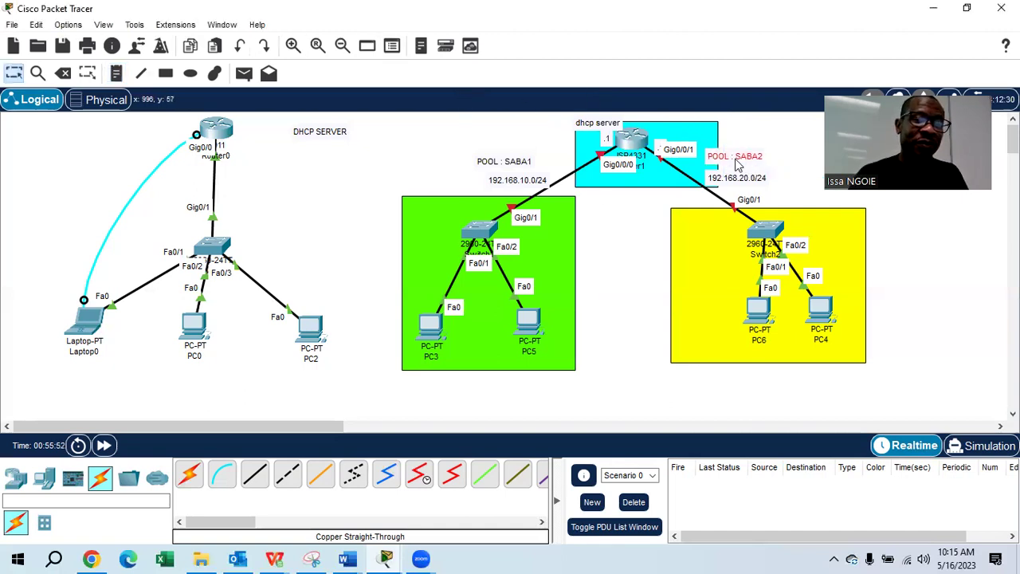
drag(524, 161, 576, 157)
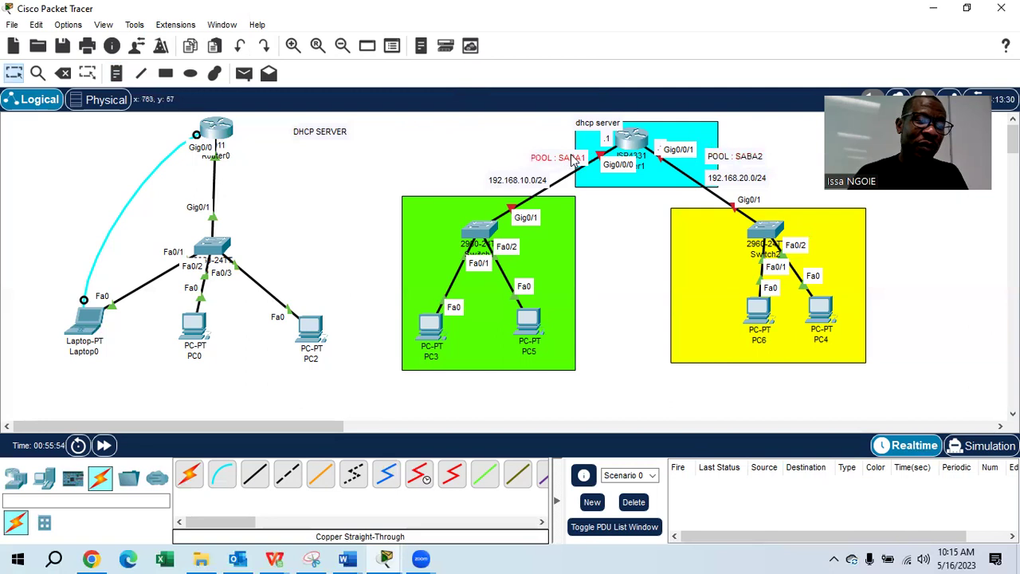
click(605, 203)
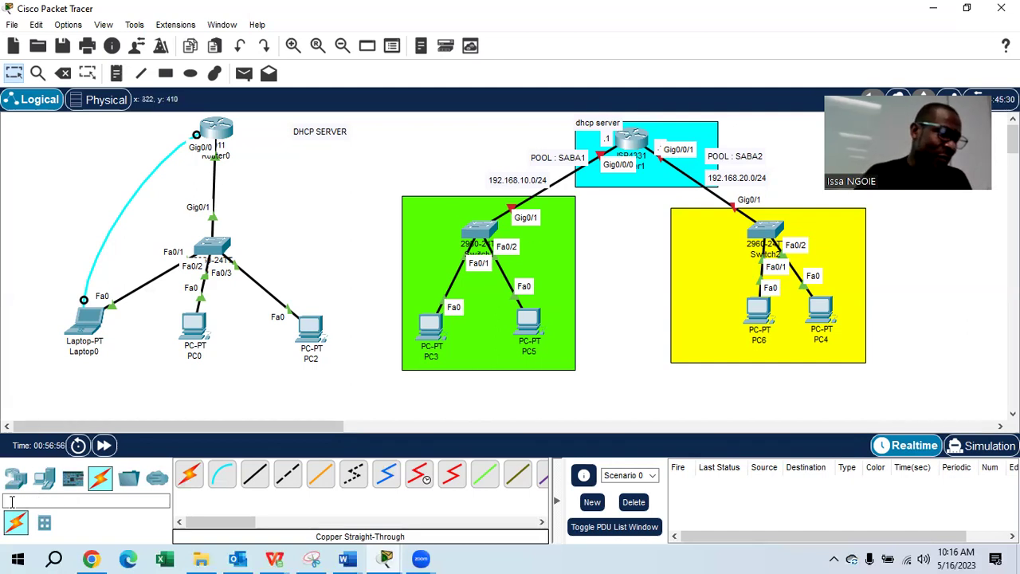
Place a laptop in the free space between the DHCP SERVER note and Router1.
click(15, 477)
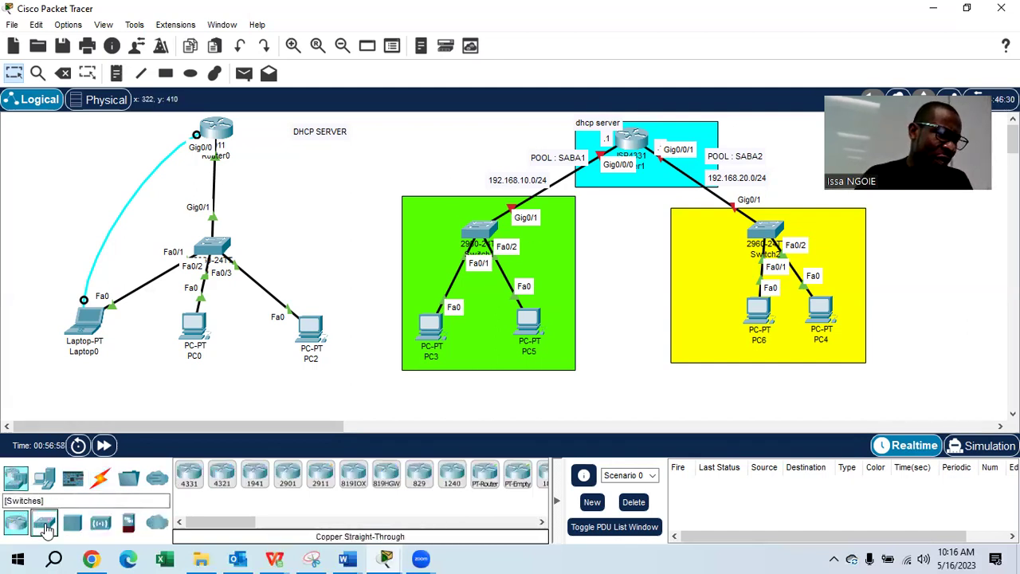
click(43, 522)
click(44, 476)
drag(222, 476, 383, 157)
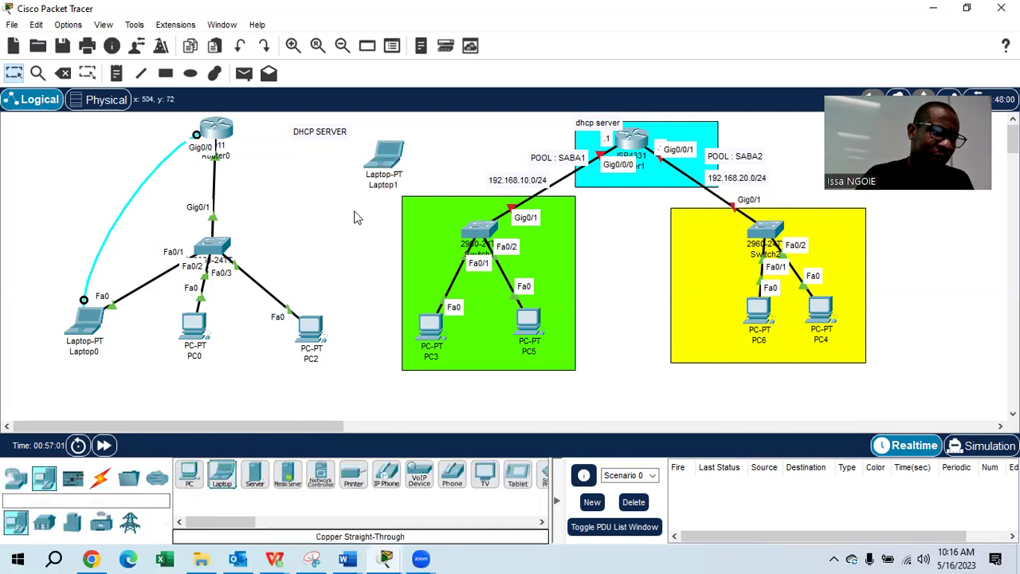
Connect Laptop1 to Router1's Console port with a console cable, and move the laptop down and away from the router.
click(102, 479)
click(222, 476)
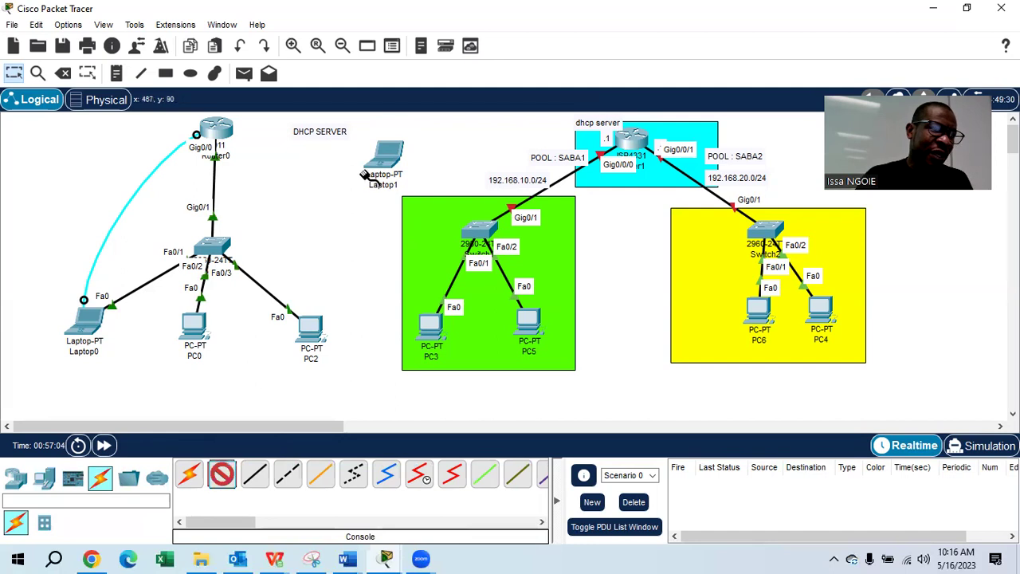
click(385, 159)
click(407, 159)
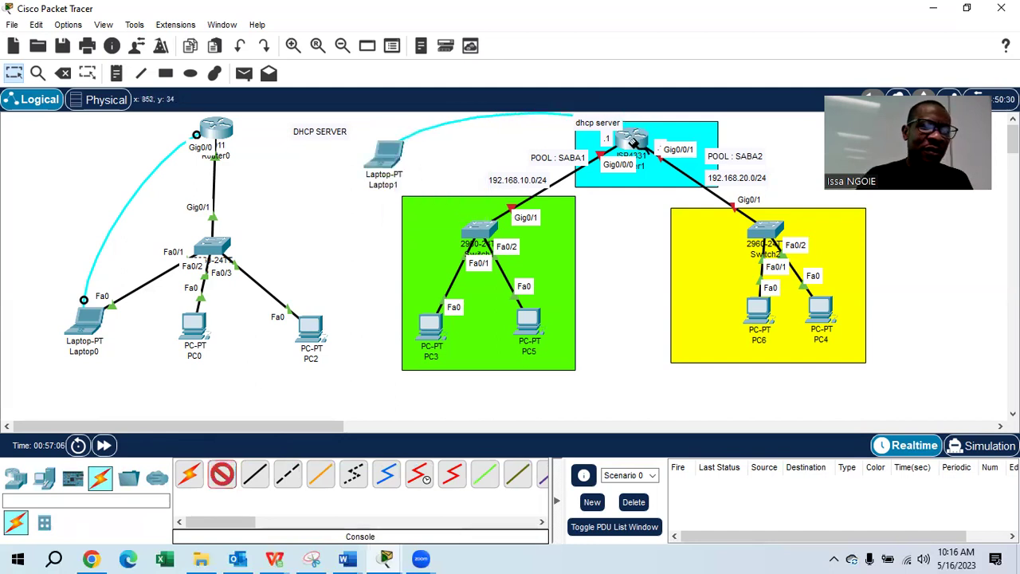
click(635, 150)
click(661, 153)
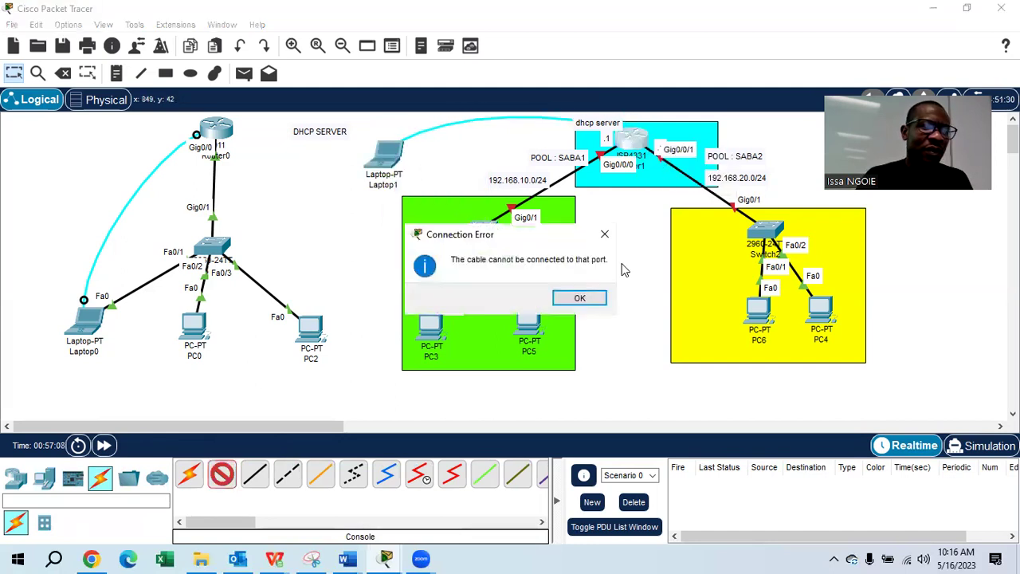
click(588, 302)
click(635, 150)
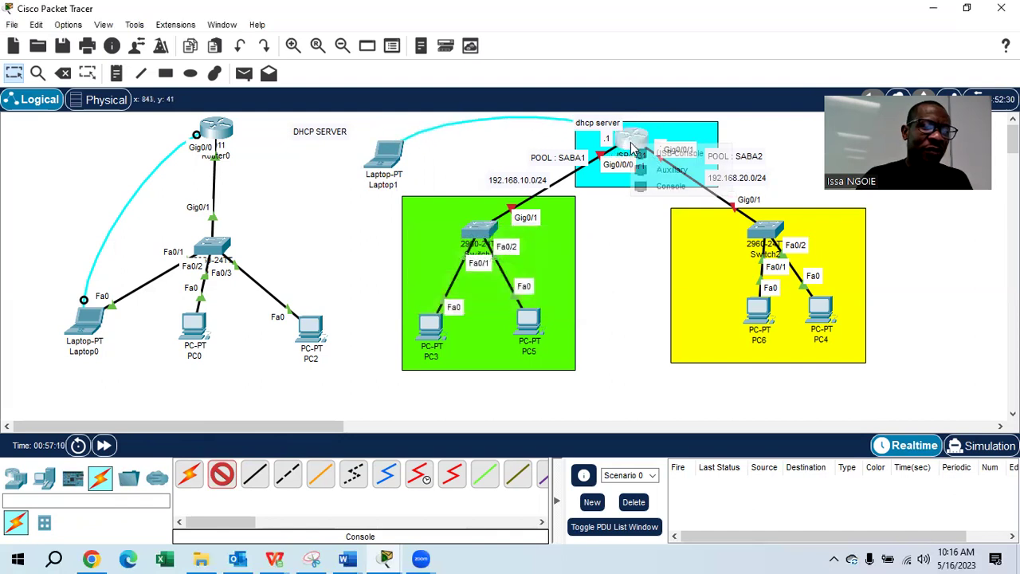
click(669, 185)
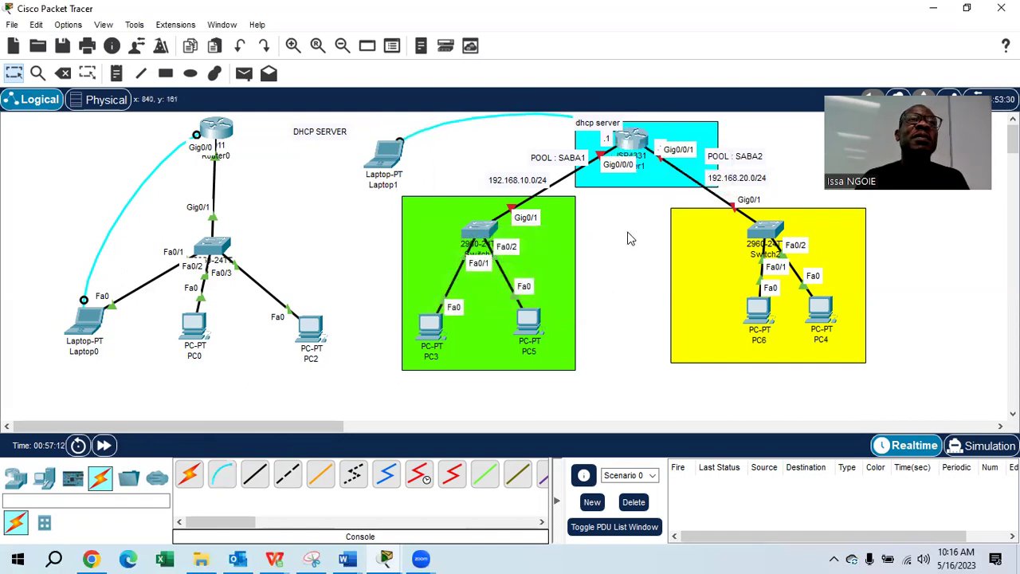
drag(403, 154, 349, 197)
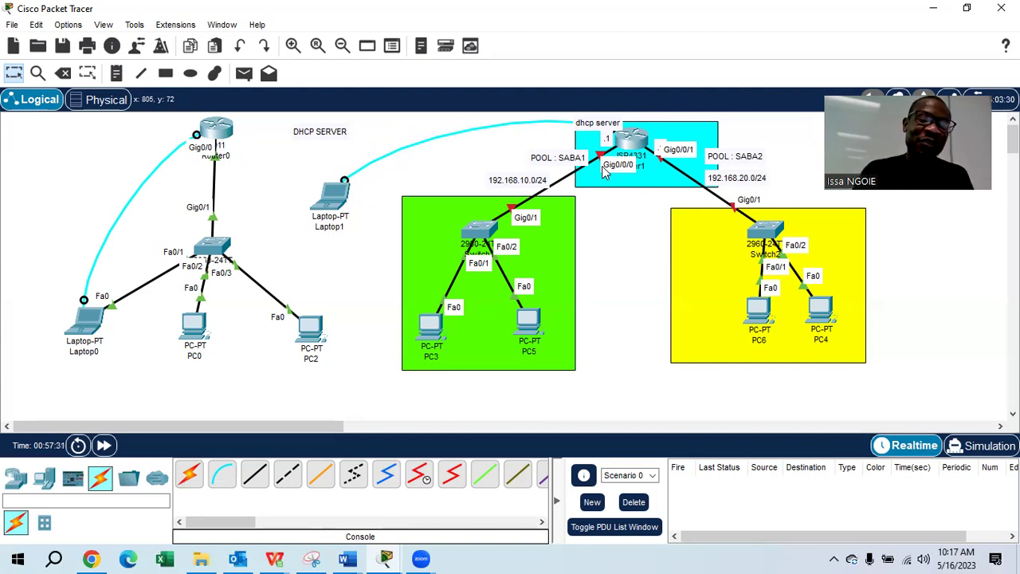
Start a Terminal session on Laptop1 with the offered connection settings, and widen the laptop's window.
click(332, 195)
click(369, 46)
click(333, 126)
click(746, 70)
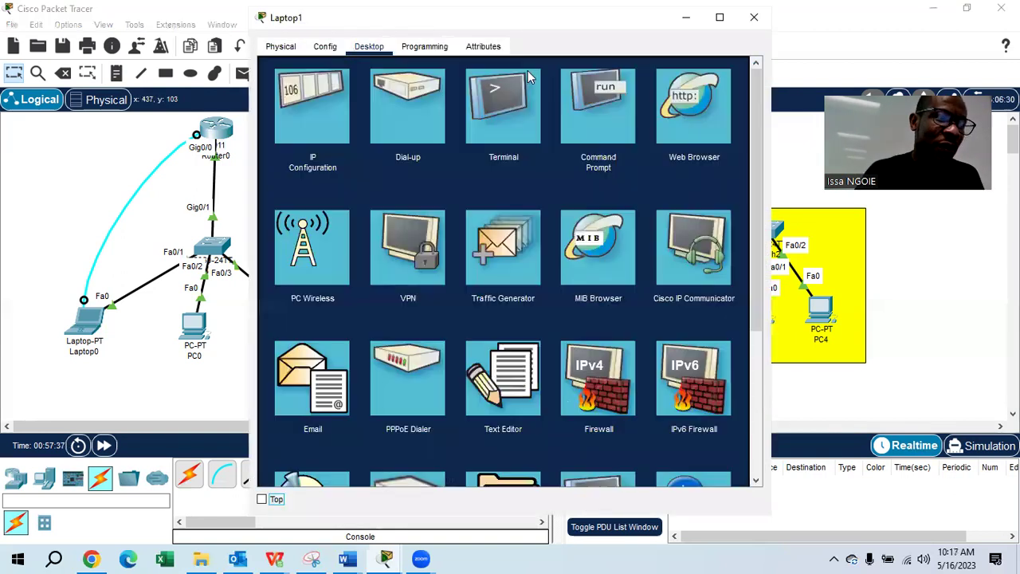
click(514, 115)
click(704, 216)
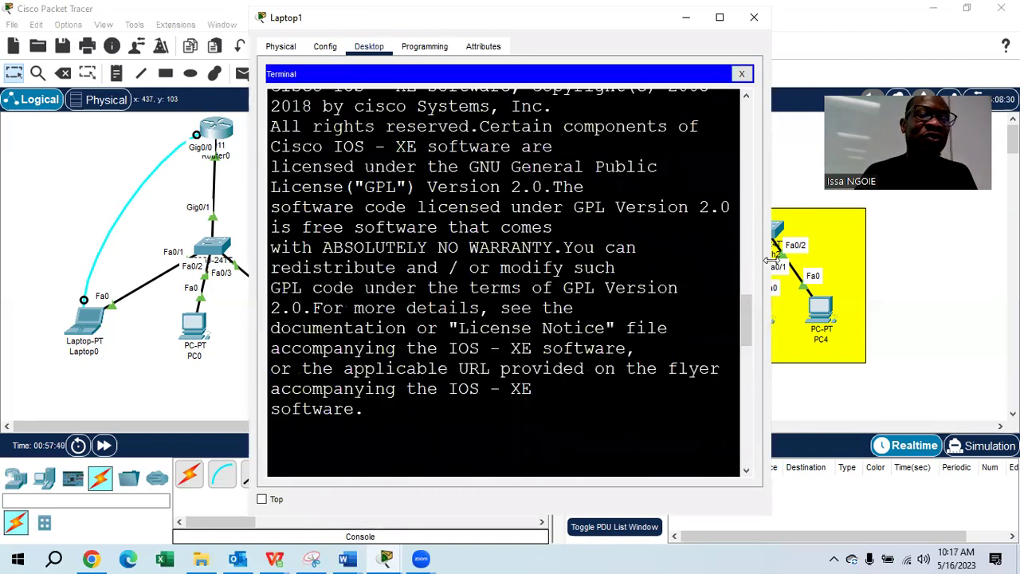
drag(768, 259, 902, 259)
Try to get past the router's initial configuration dialog question with empty answers.
key(Return)
key(Return)
key(Return)
key(Return)
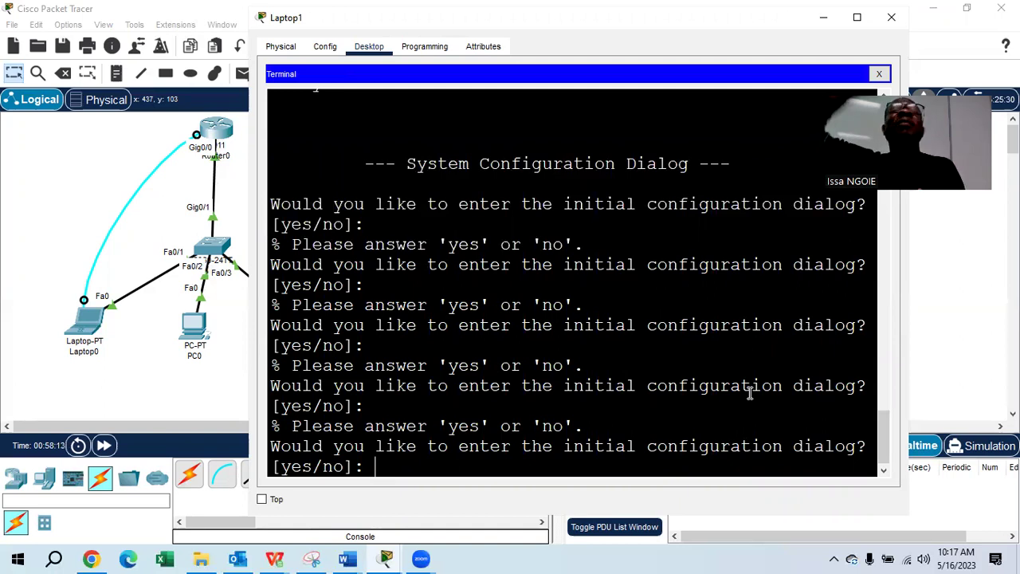
Decline the initial configuration dialog with N, and enter privileged mode and global configuration mode on the router.
text(N)
key(Return)
key(Return)
text(E)
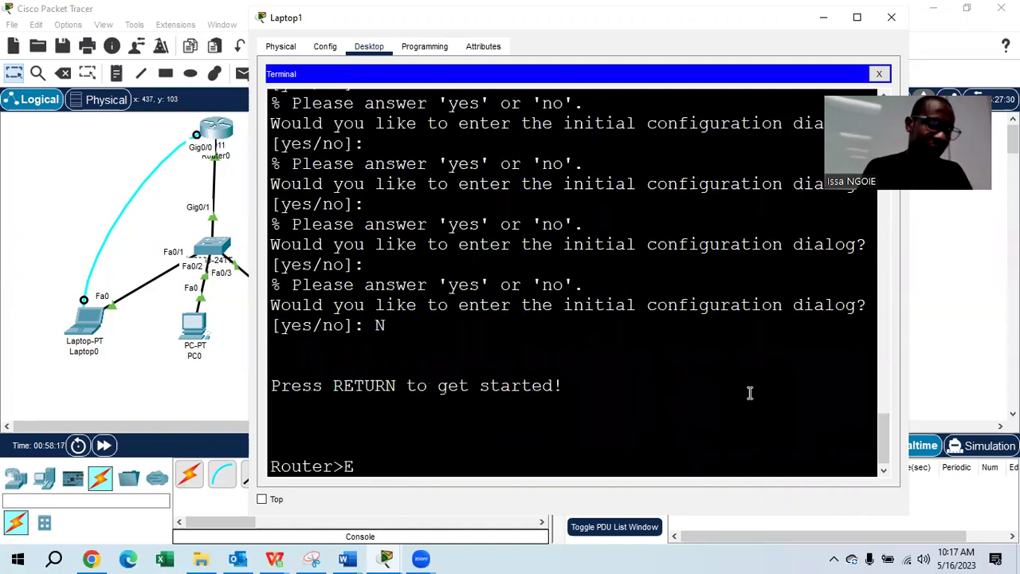
text(N)
key(Return)
key(Return)
text(CONF T)
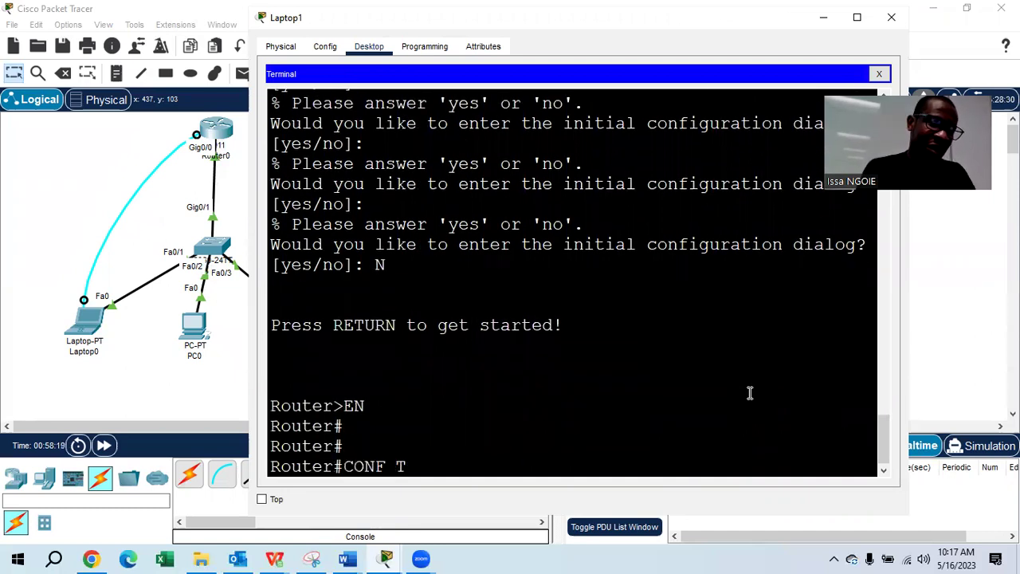
key(Return)
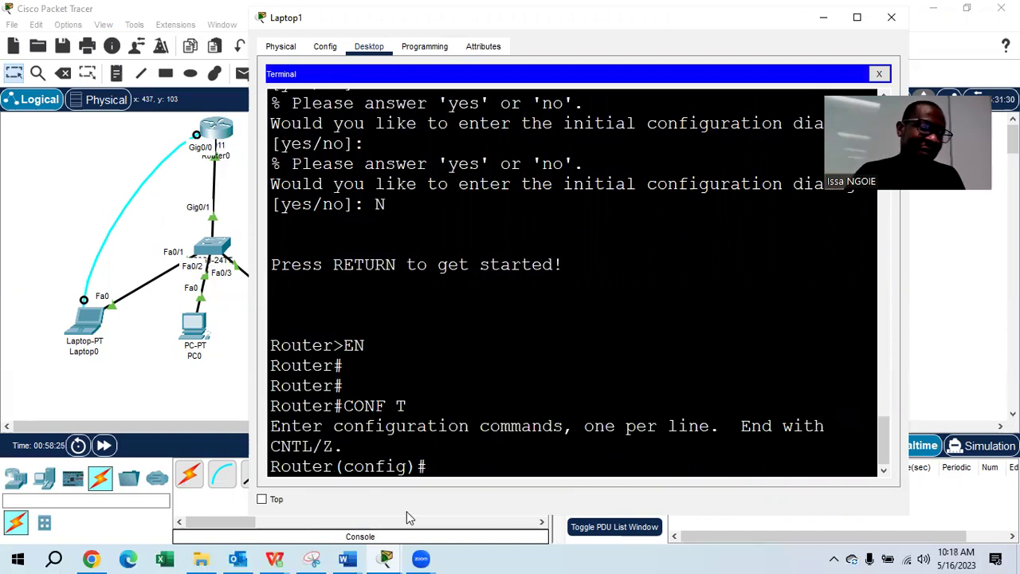
Switch to Word's CCNA TELEPHONY document and review the DHCP notes on cabling, bringing up the interface and assigning its IP address.
click(350, 558)
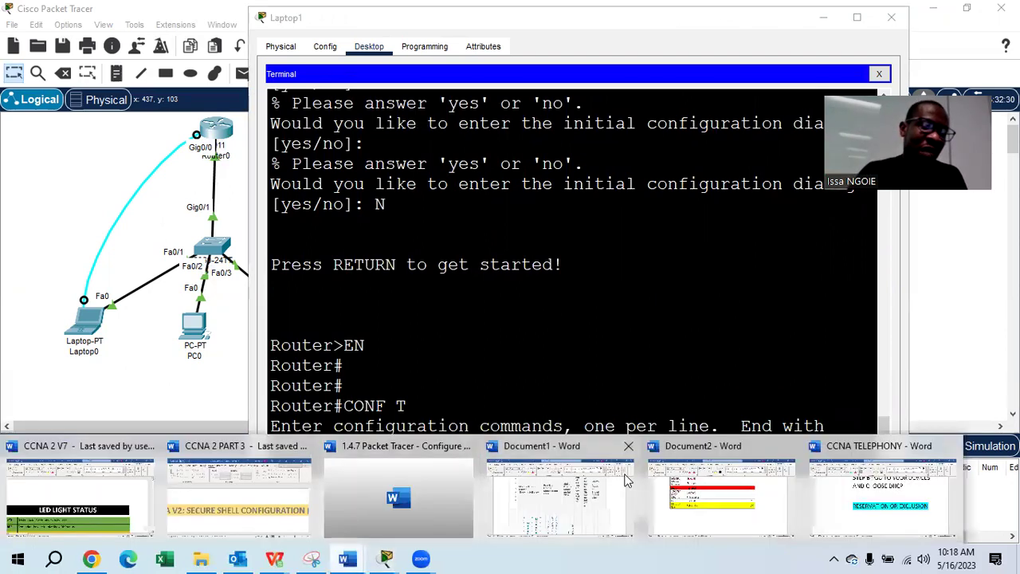
click(881, 490)
scroll(614, 331, up, 8)
scroll(617, 330, up, 8)
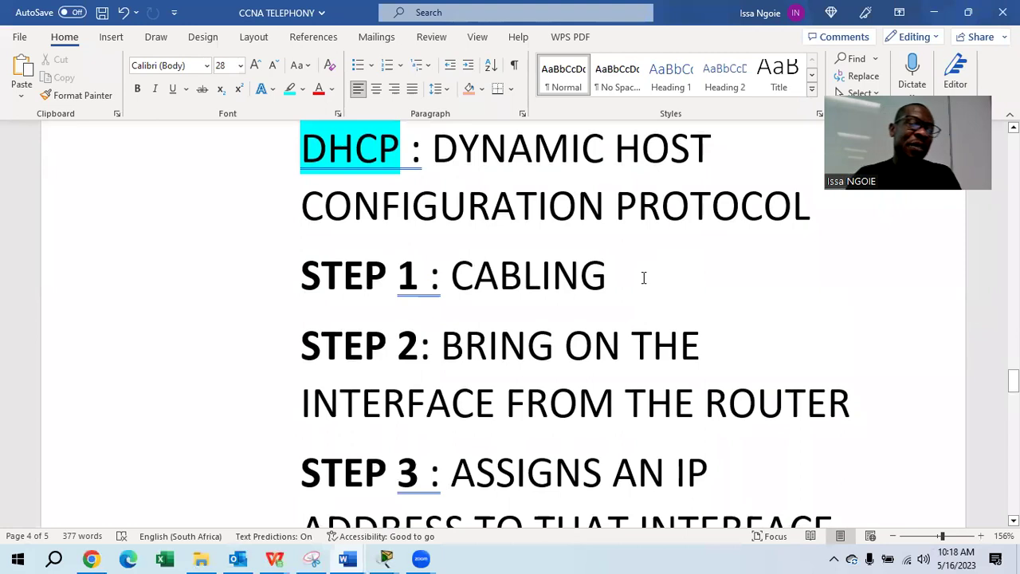
scroll(642, 279, down, 2)
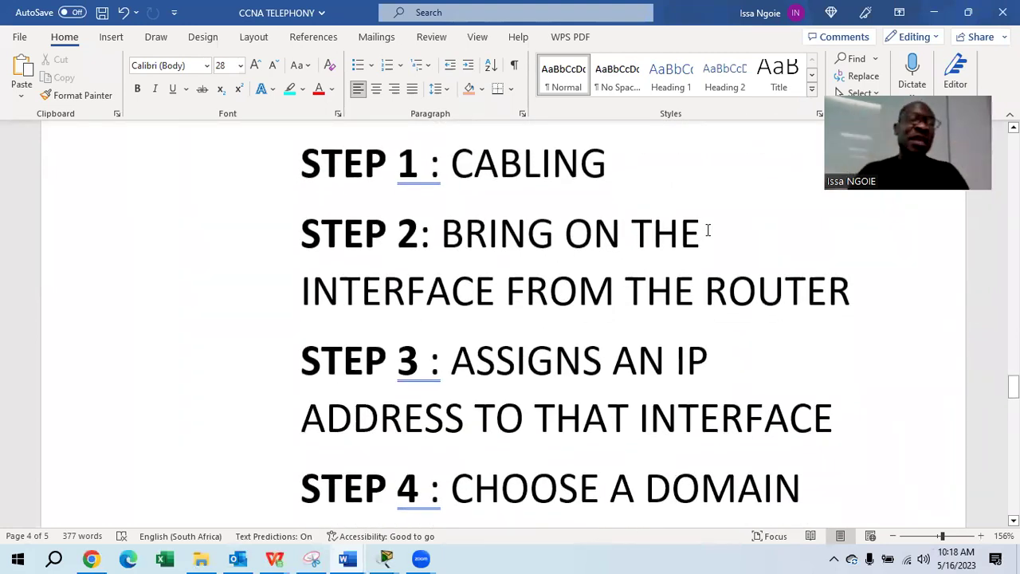
drag(708, 230, 443, 234)
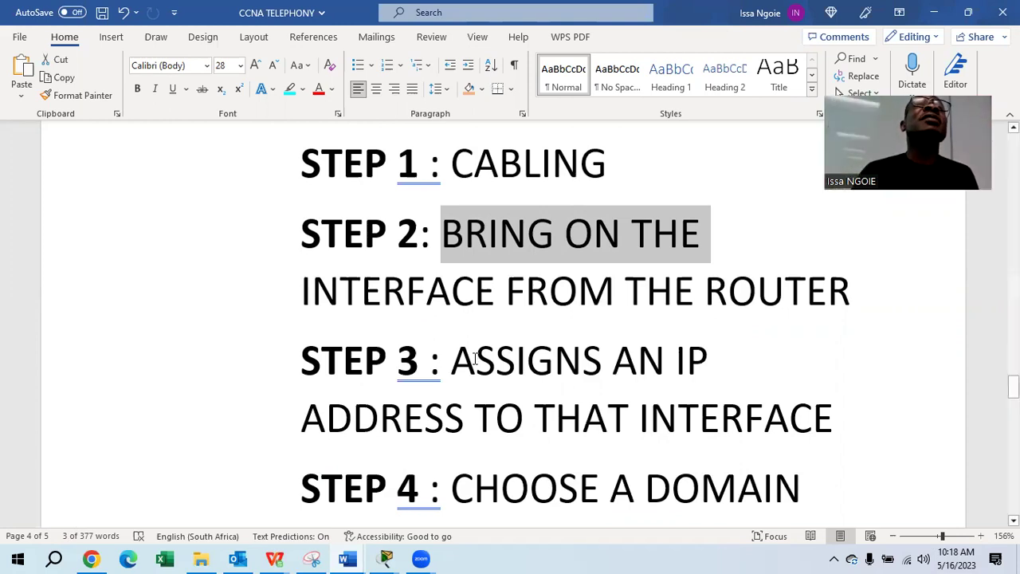
click(476, 361)
Switch back to Packet Tracer to check Router1's interfaces in the topology, and consult the CCNA TELEPHONY notes once more.
mouse_move(386, 558)
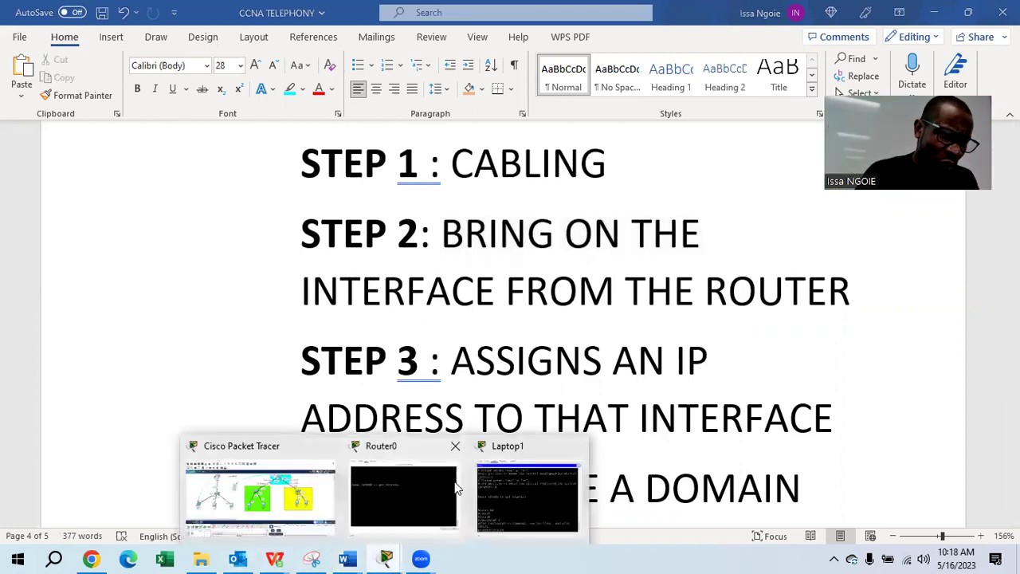
click(297, 496)
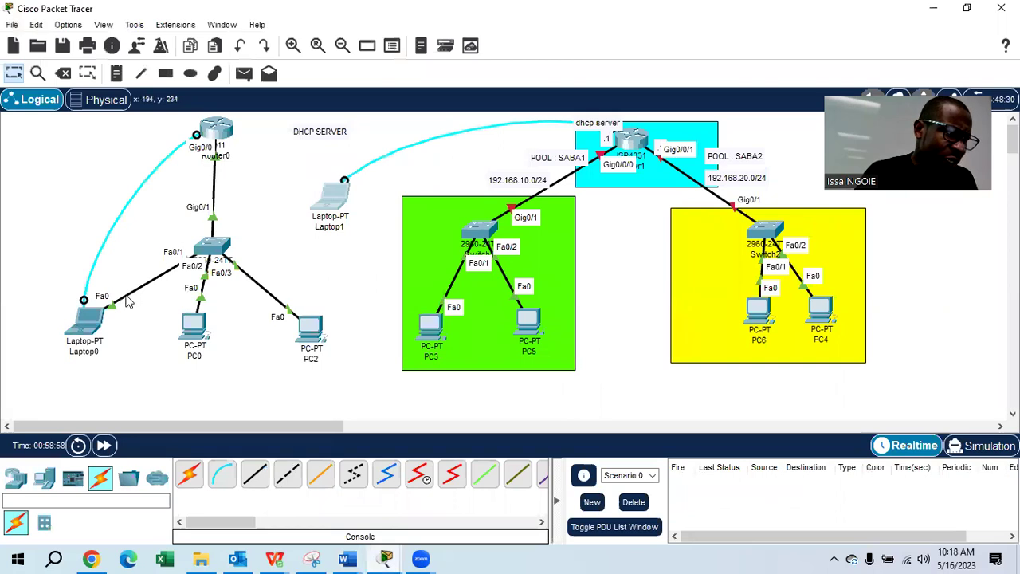
click(338, 194)
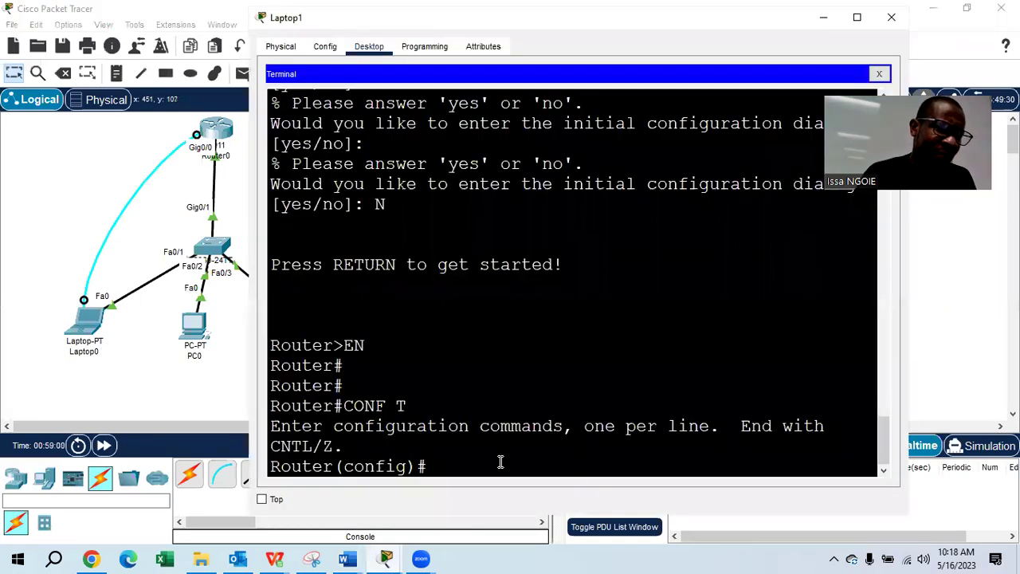
drag(680, 28, 556, 278)
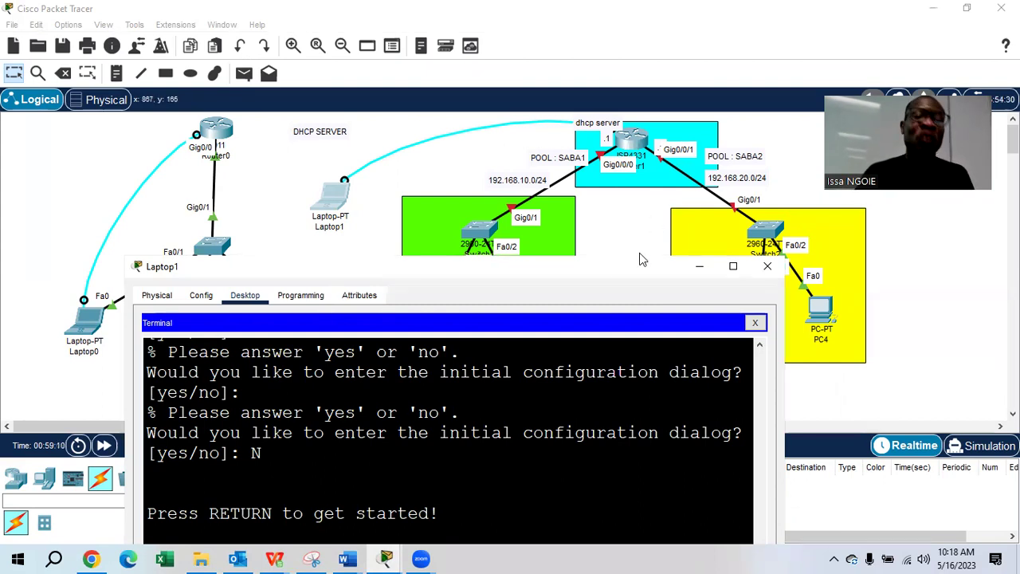
click(603, 292)
drag(603, 277, 663, 83)
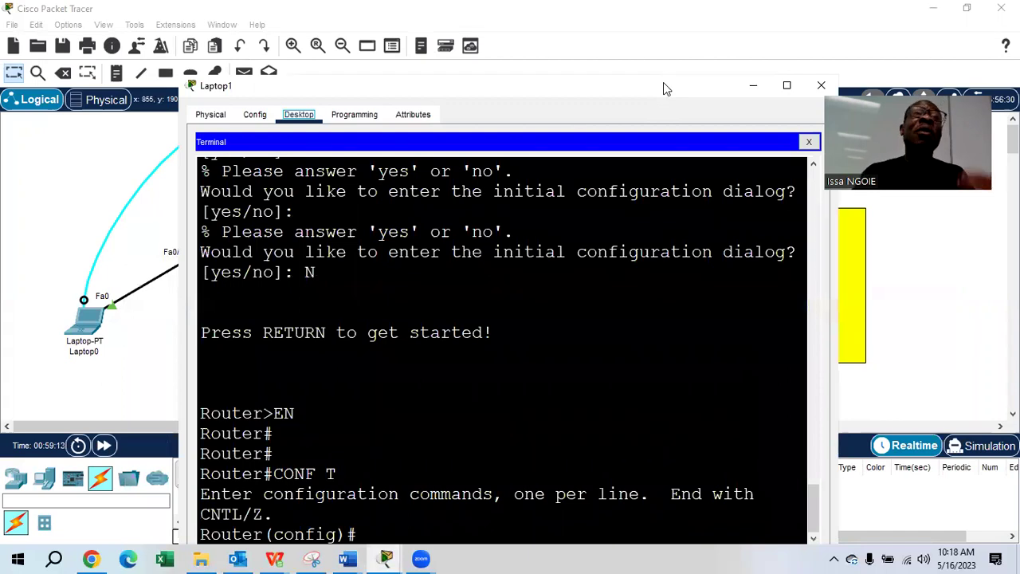
mouse_move(357, 558)
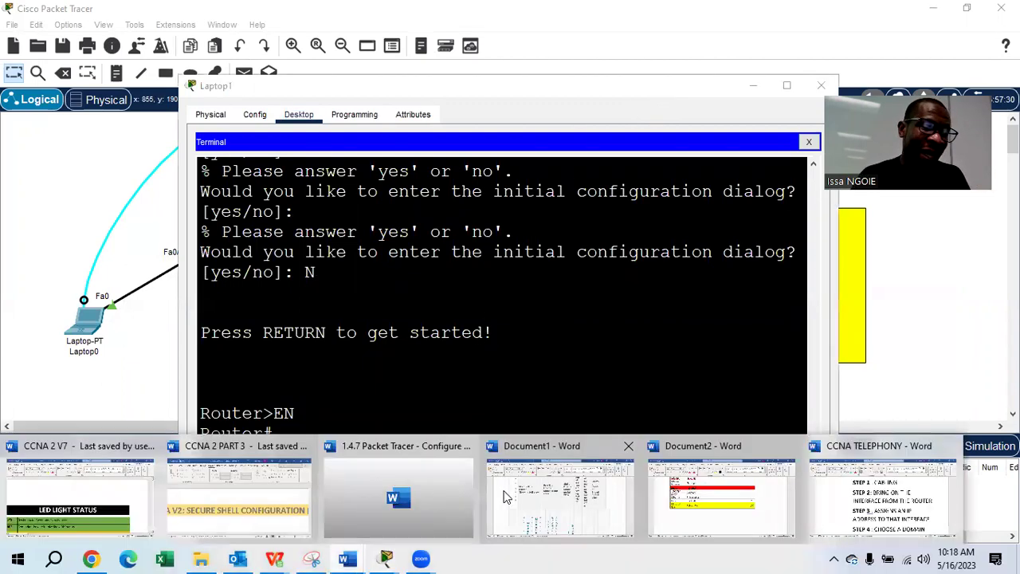
click(941, 502)
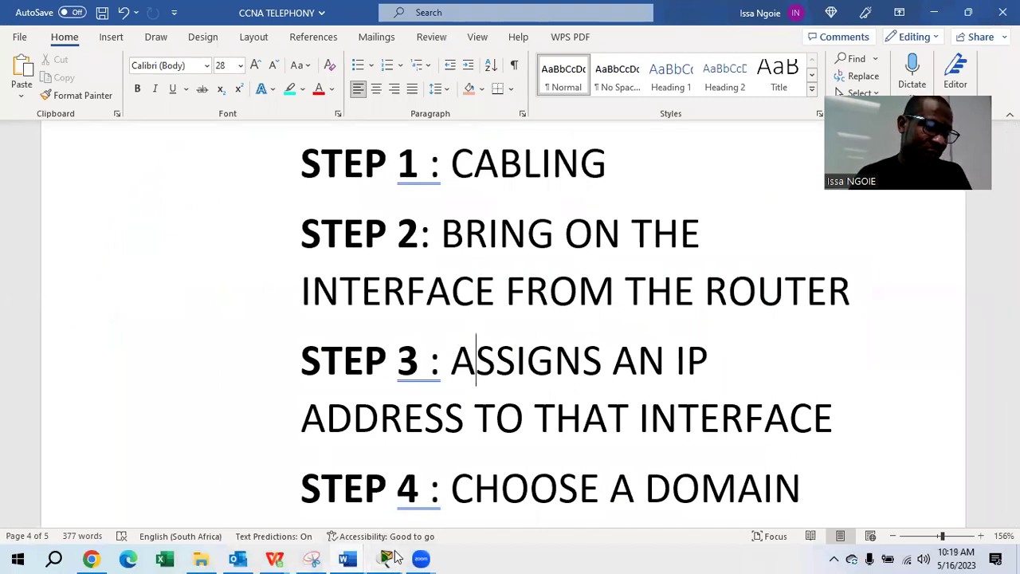
Return to Laptop1's terminal in Packet Tracer and bring up interface G0/0/0 with NO SHU.
mouse_move(386, 558)
click(540, 491)
click(397, 524)
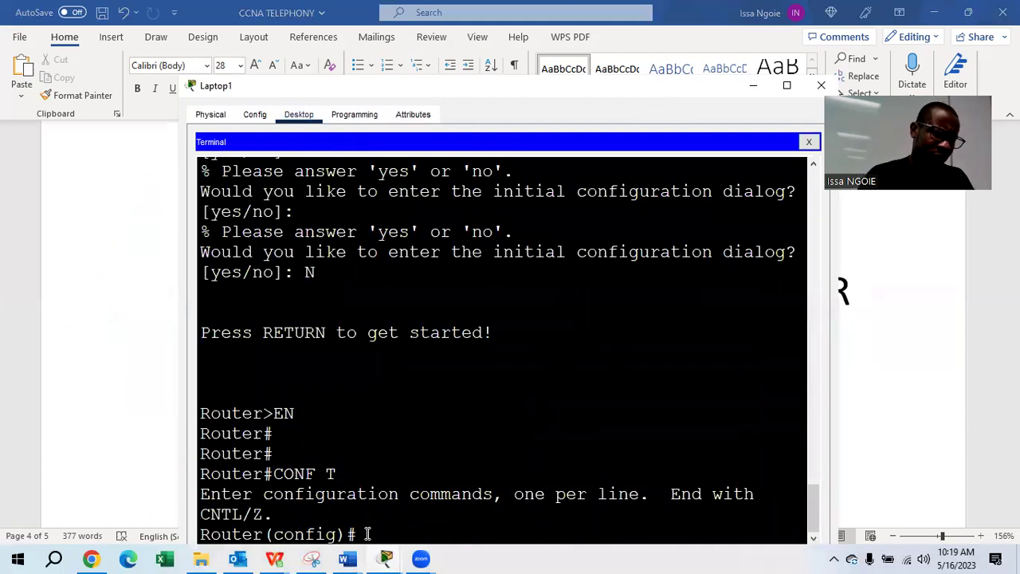
text(INT G)
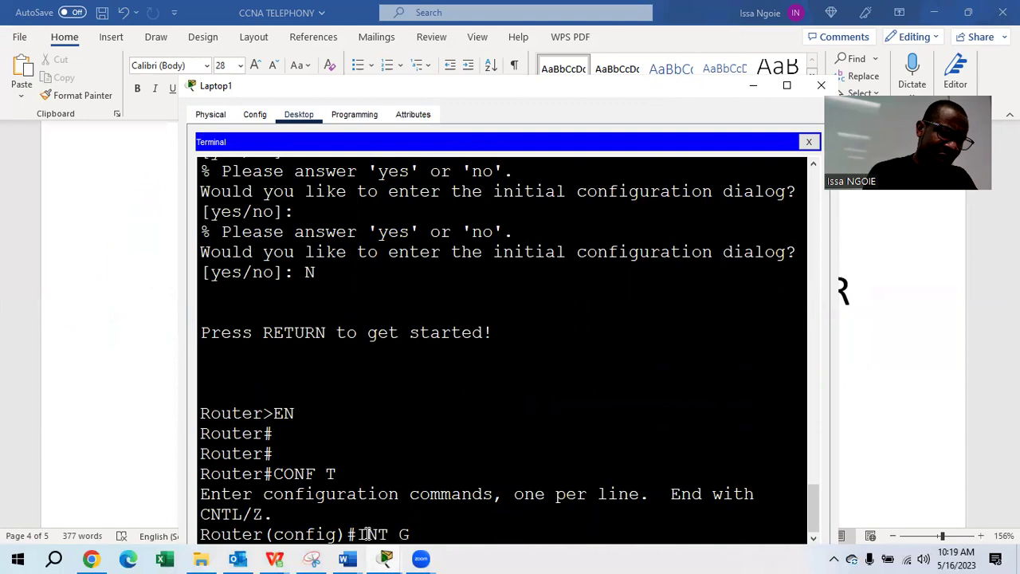
text(0/0/0)
key(Return)
text(NO SHU)
key(Return)
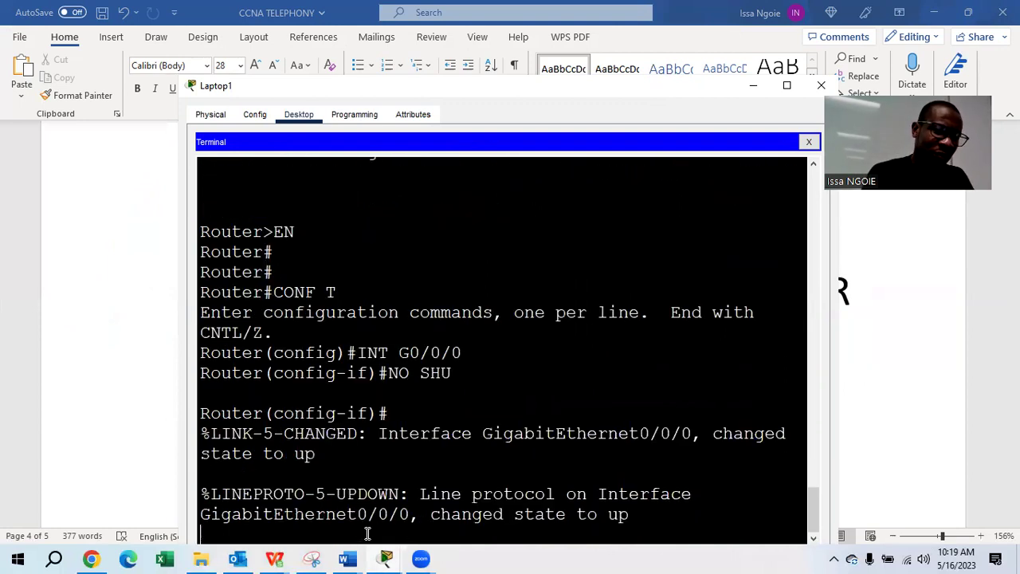
key(Return)
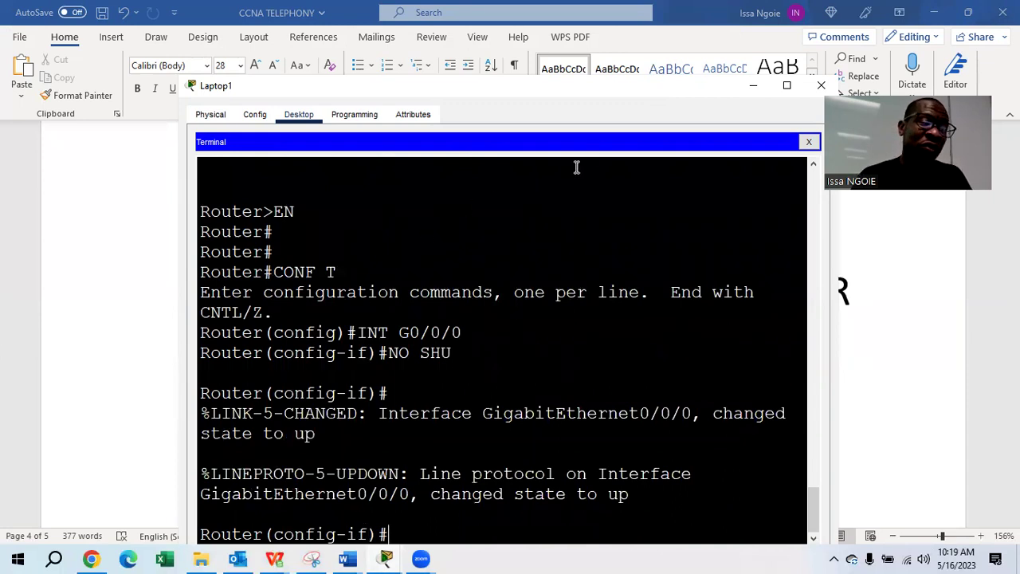
Check the topology and assign IP address 192.168.10.1 with mask 255.255.255.0 to interface G0/0/0, widening the terminal window.
mouse_move(383, 558)
click(329, 491)
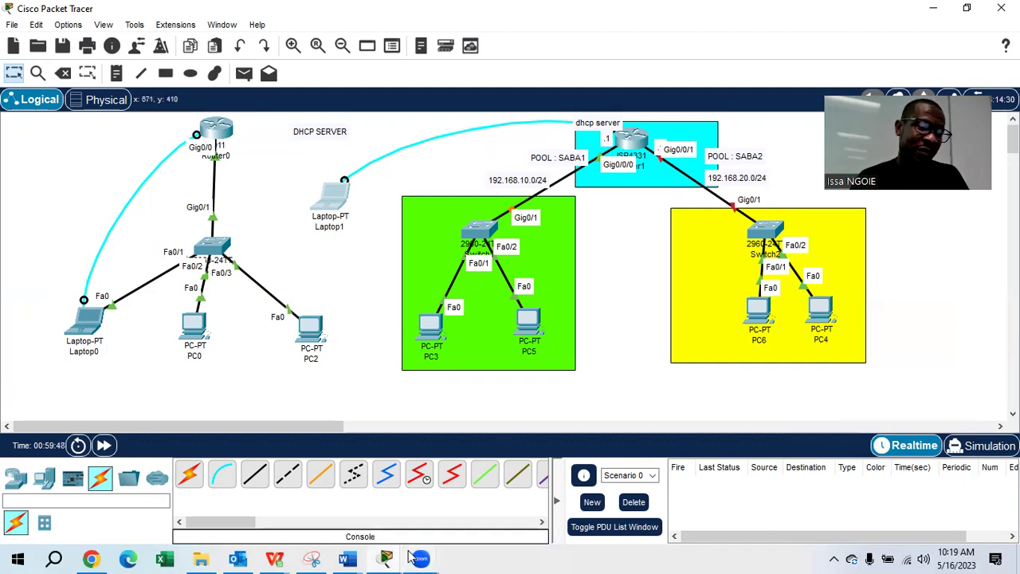
mouse_move(385, 558)
click(542, 504)
text(IP ADDRESS)
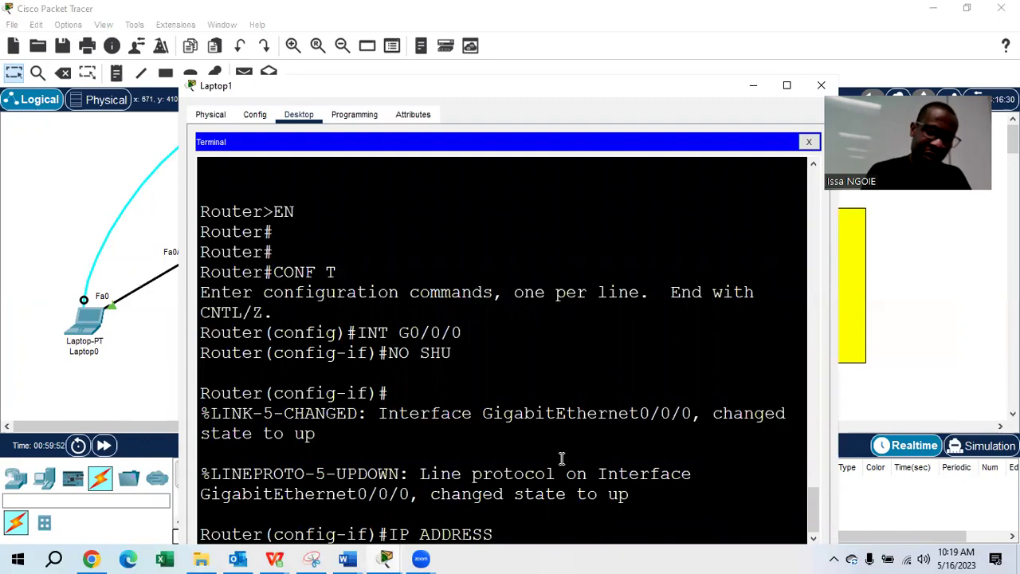
text( 192.168.1)
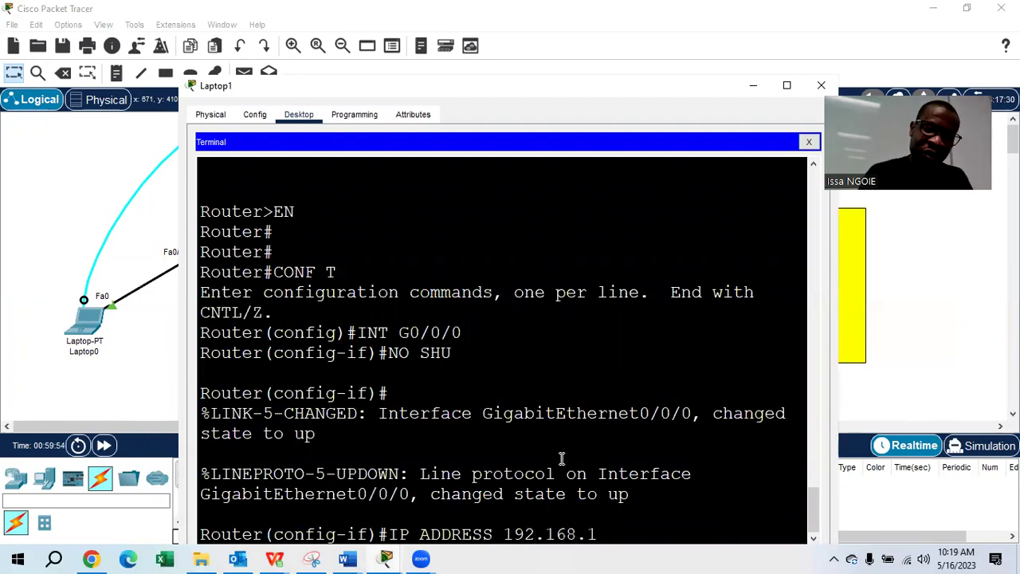
text(0.1)
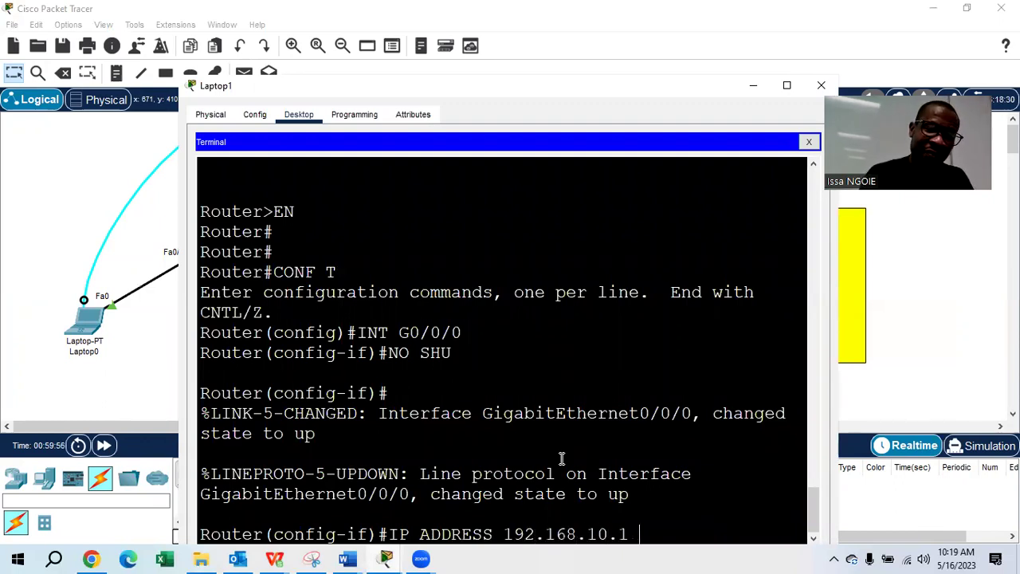
text( 255.255.255.0)
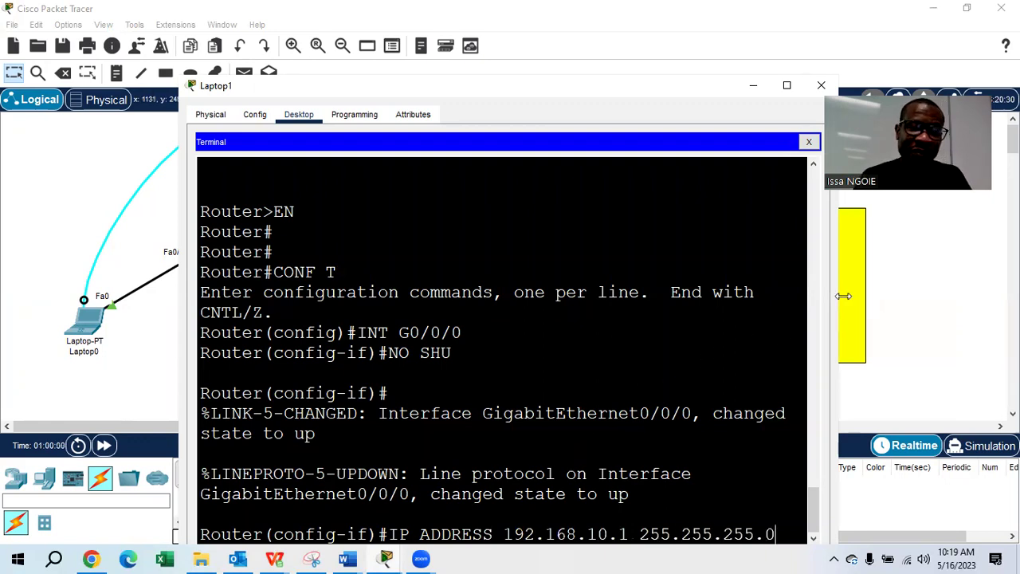
drag(828, 322, 887, 327)
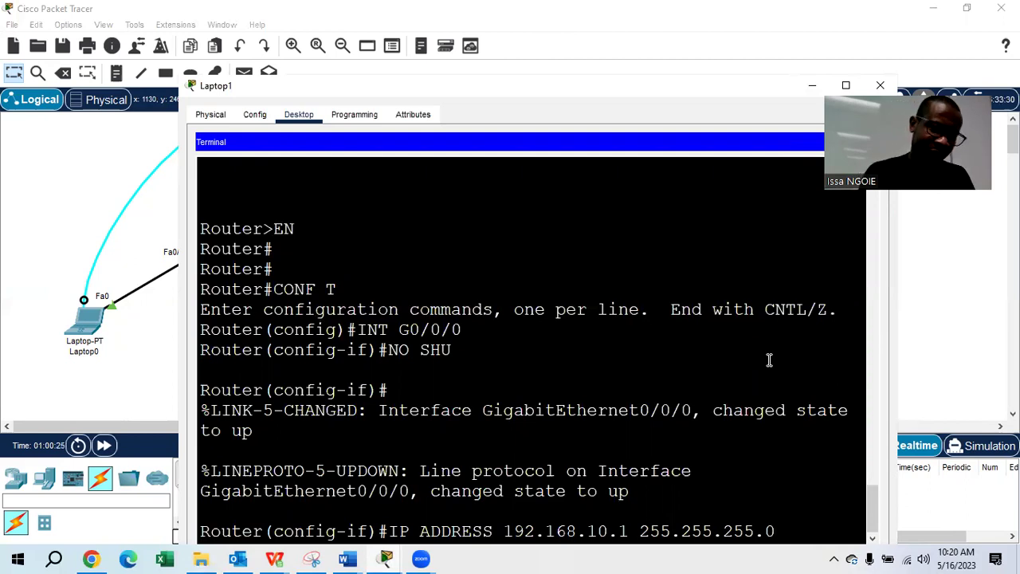
key(Return)
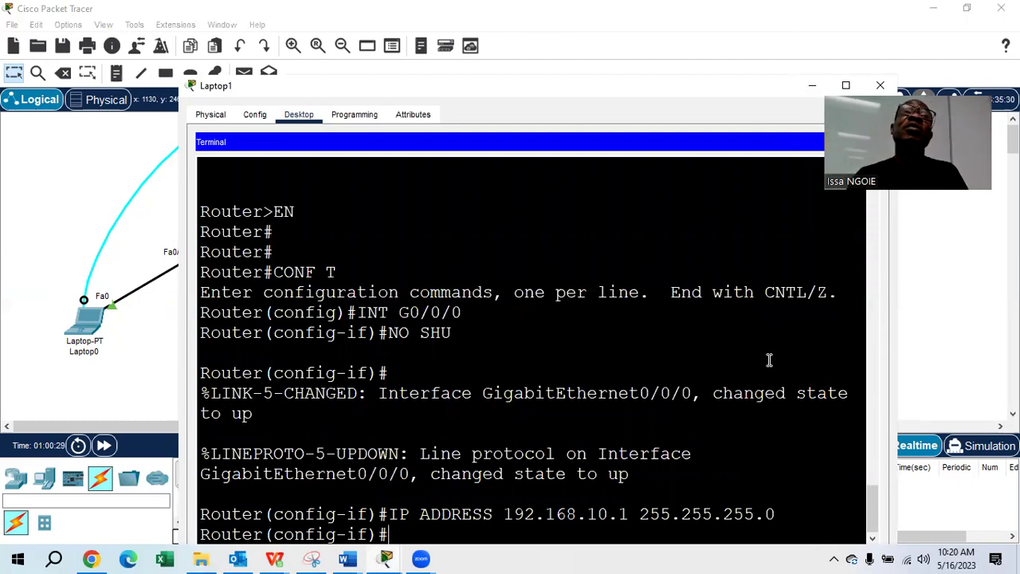
Try to enter interface configuration for G0/0/0/1 from Laptop1's terminal.
drag(712, 85, 560, 255)
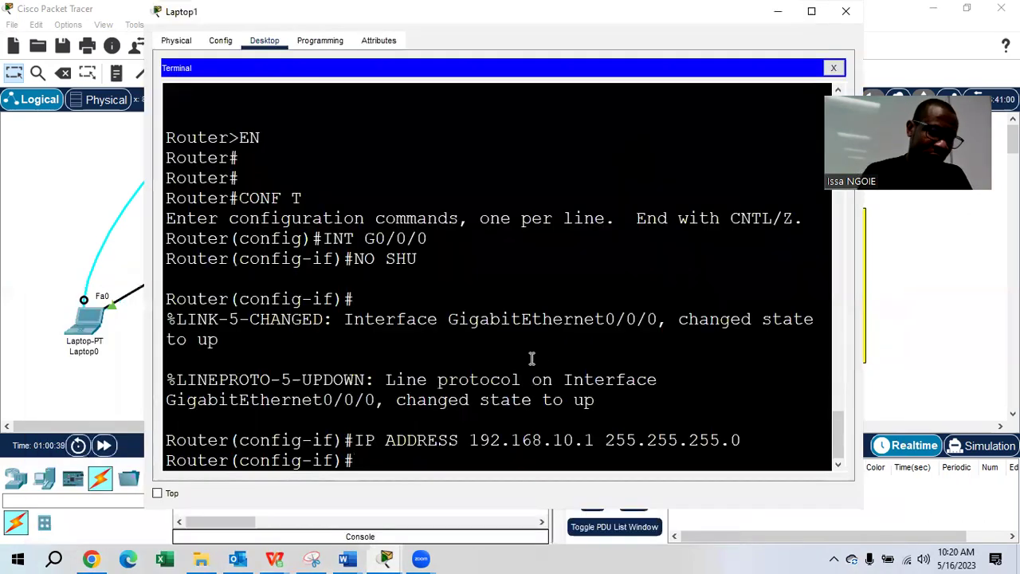
text(INT G0/0/01)
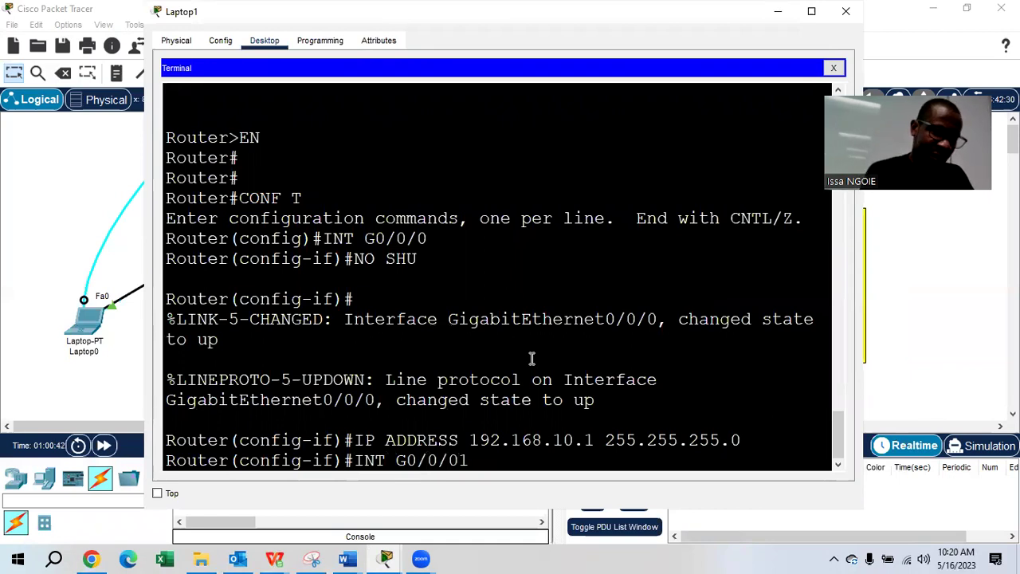
key(BackSpace)
text(/)
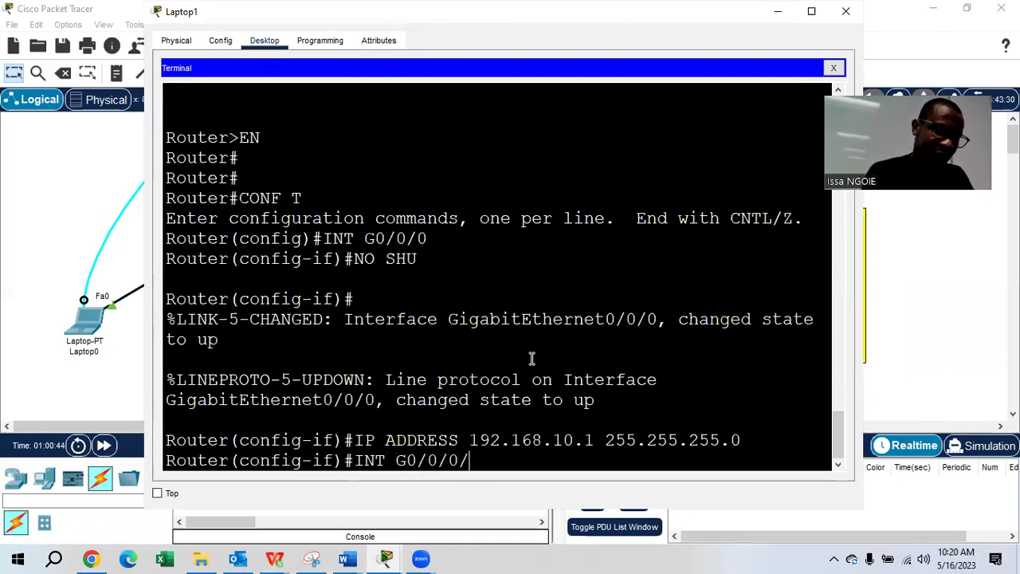
text(1)
key(Return)
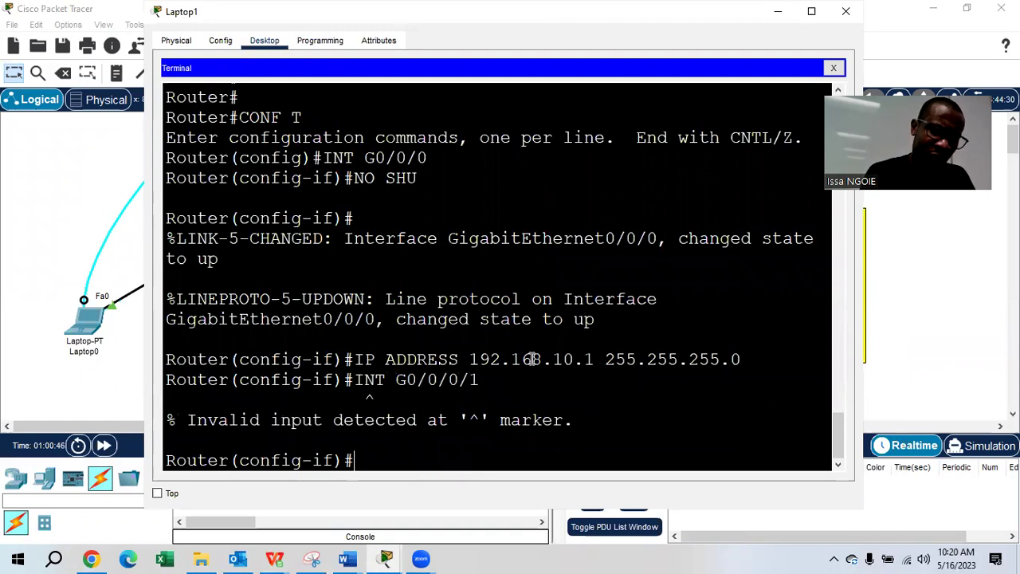
Correct the interface command to INT G0/0/1 and enter that interface's configuration.
key(Up)
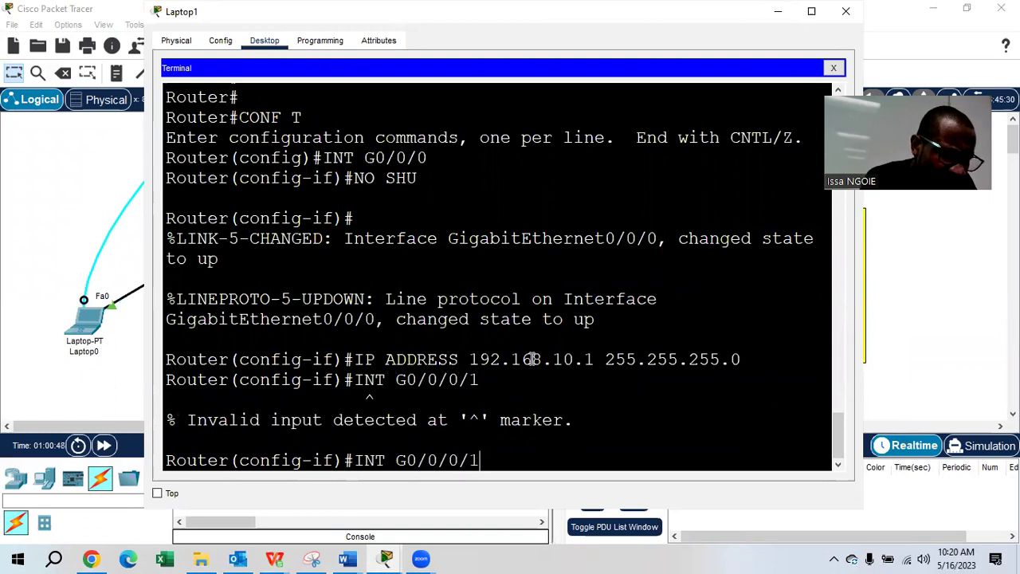
key(Left)
key(Left)
key(Left)
key(Left)
key(Left)
key(Left)
key(BackSpace)
key(Delete)
key(Return)
Assign IP address 192.168.20.1 with mask 255.255.255.0 to interface G0/0/1 and exit to global configuration mode.
text(IP ADDRESS 192.168.20.1 255.255.0)
key(Return)
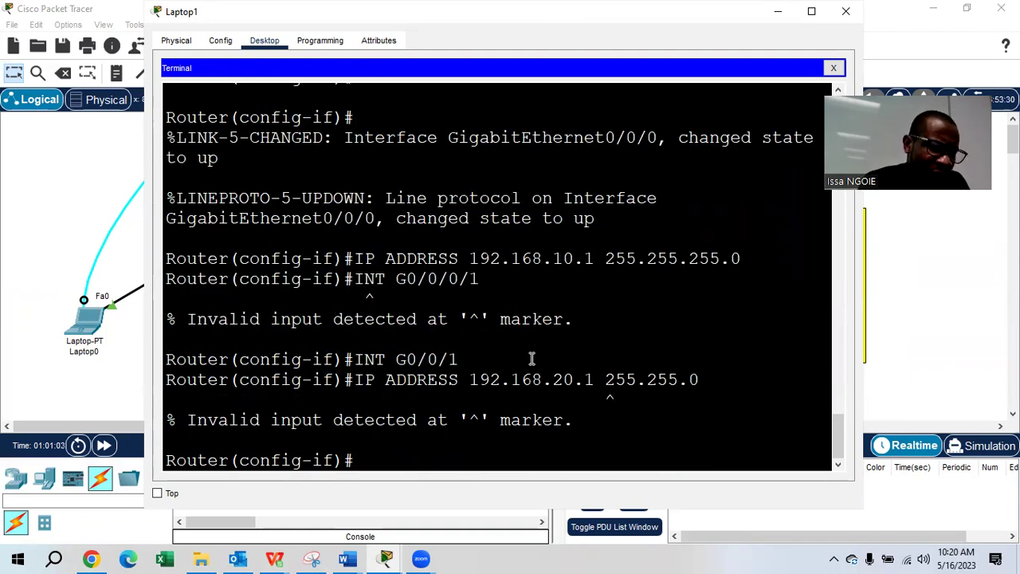
key(Up)
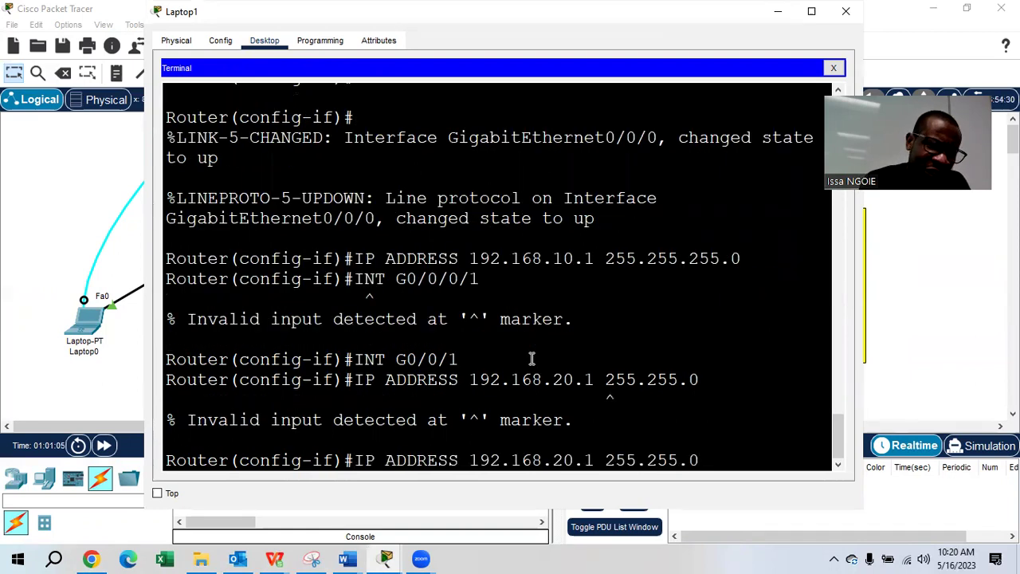
key(BackSpace)
text(255.0)
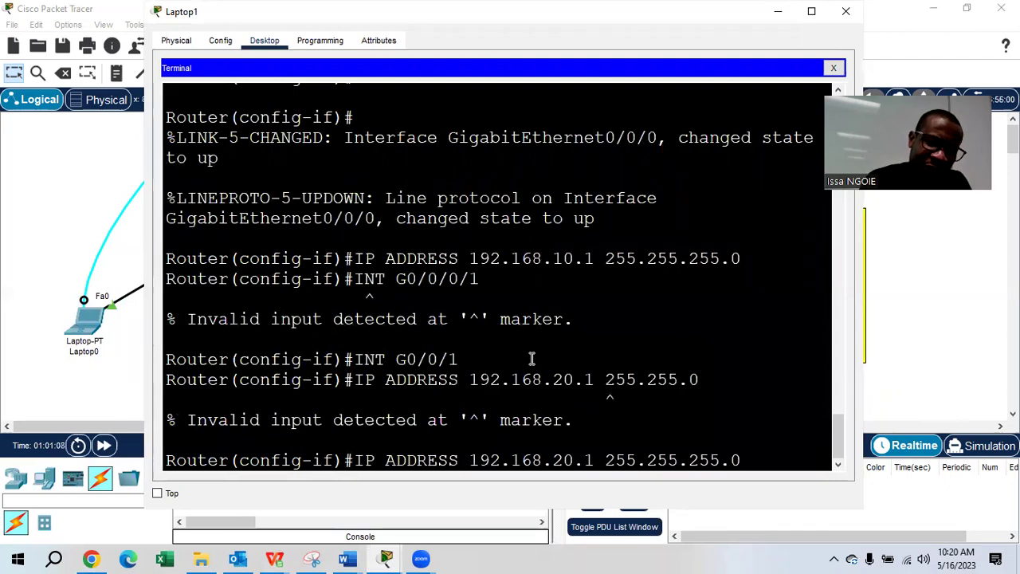
key(Return)
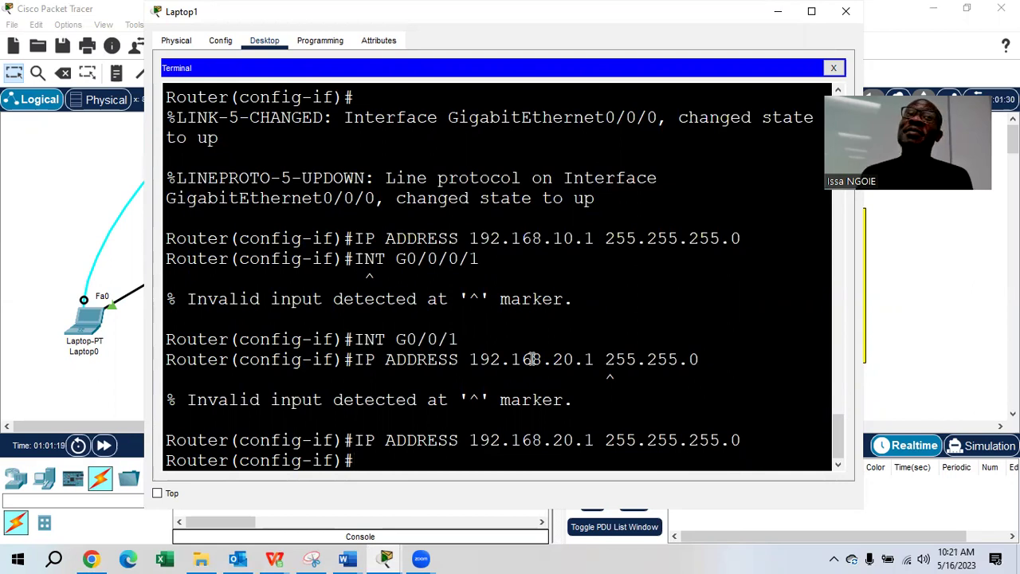
text(EXIT)
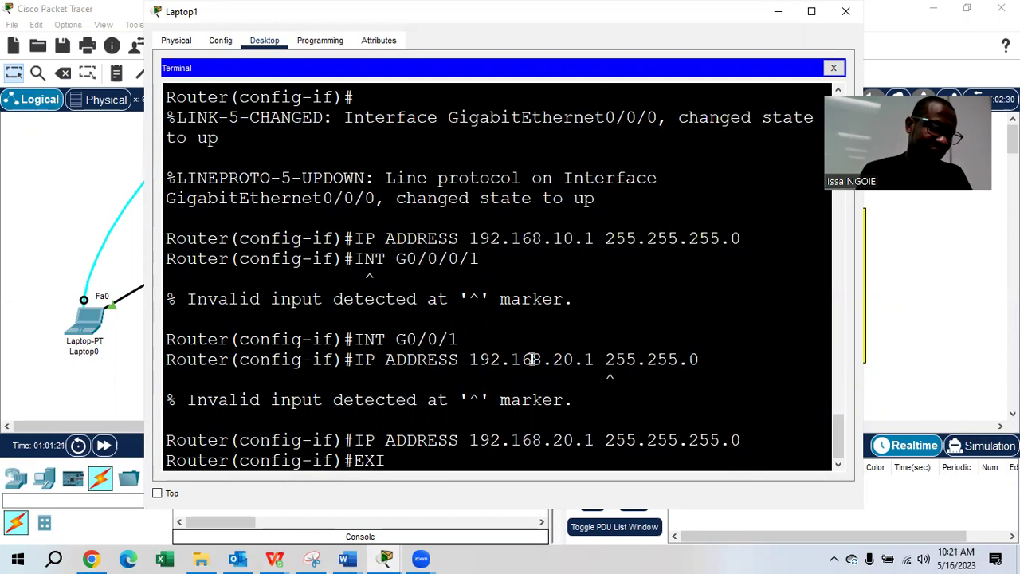
key(Return)
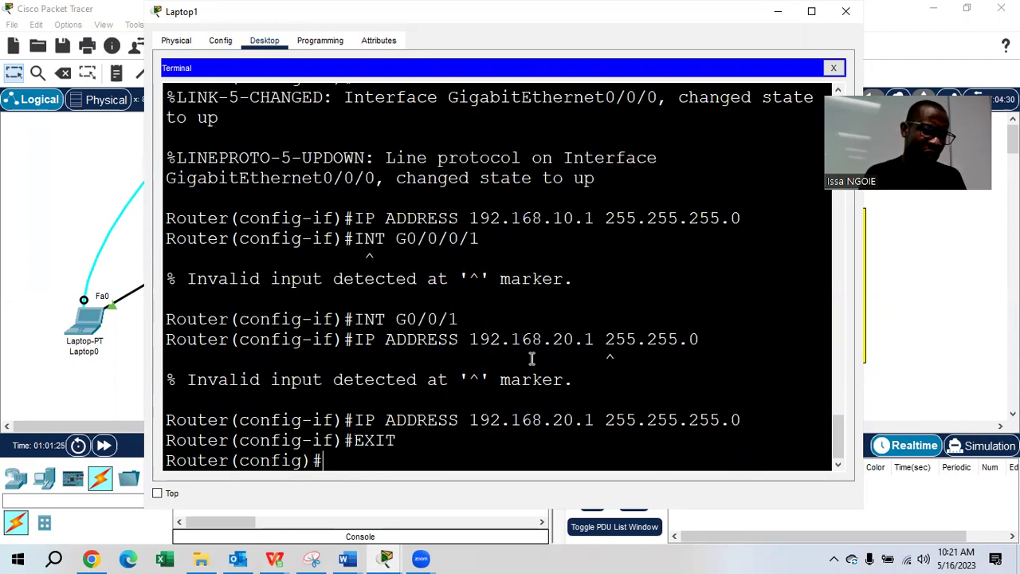
Re-enter interface G0/0/1, bring it up with NO SHUTDOWN, and exit to global configuration mode.
text(NT)
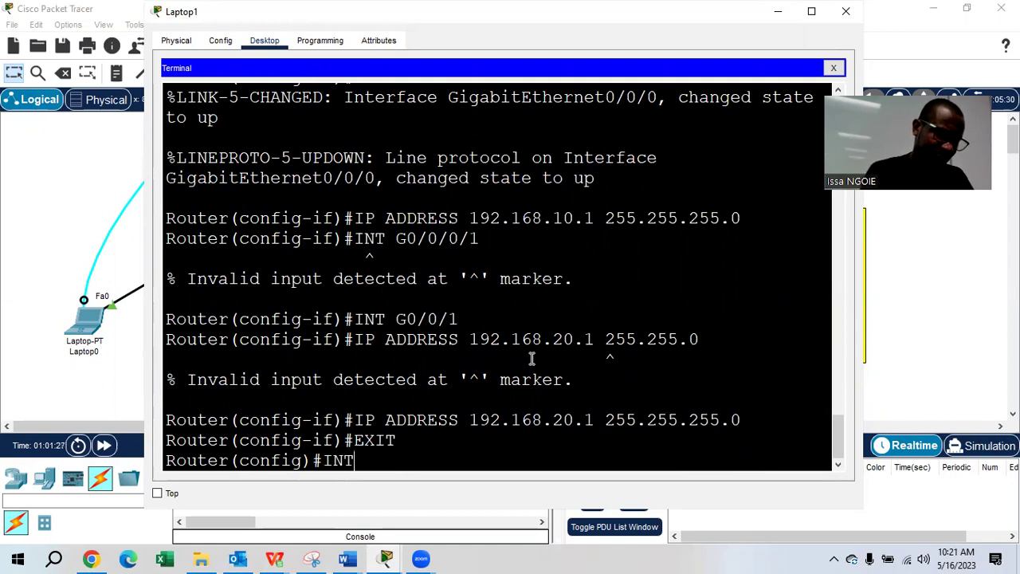
text( G0/0/1)
key(Return)
text(NO SHU)
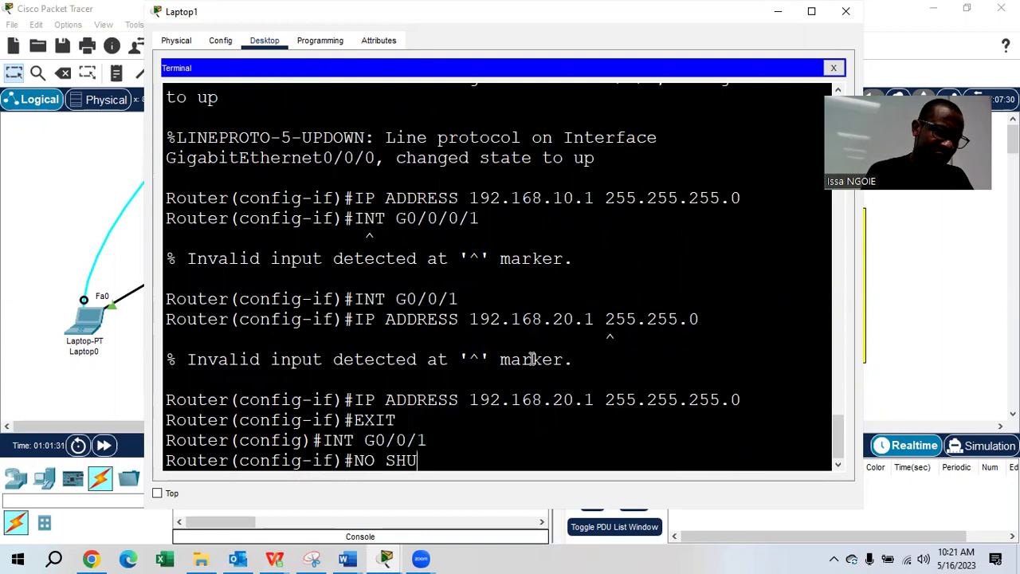
key(Tab)
key(Return)
text(EXIT)
key(Return)
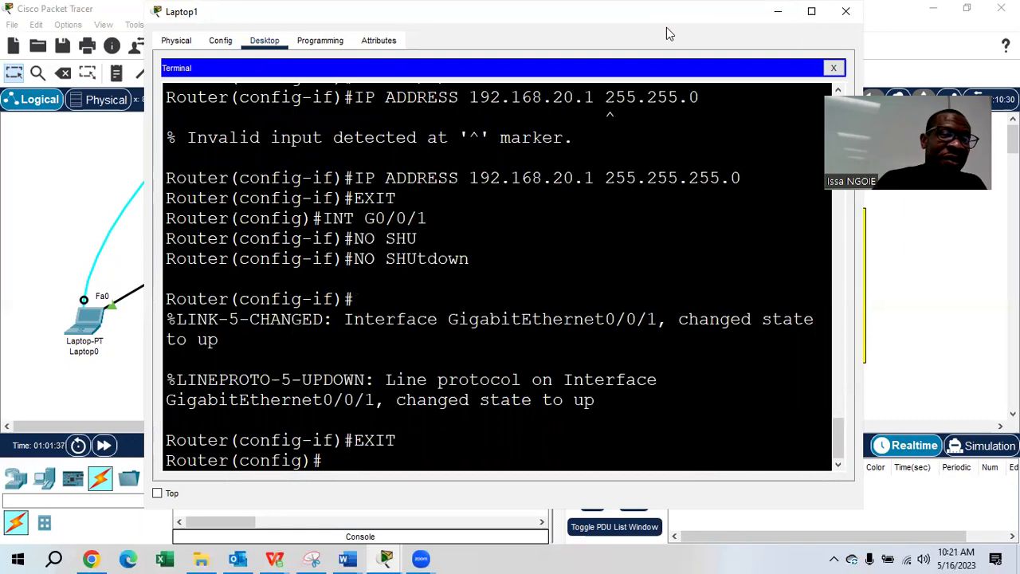
Review Router1's links in the topology and the DHCP pool step in the CCNA TELEPHONY Word document.
click(389, 558)
click(265, 487)
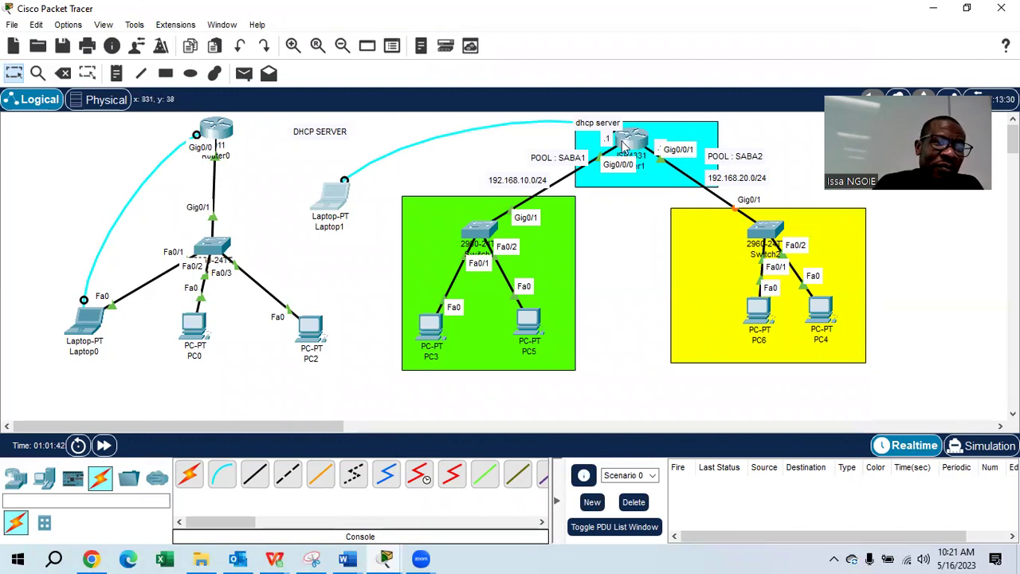
mouse_move(606, 161)
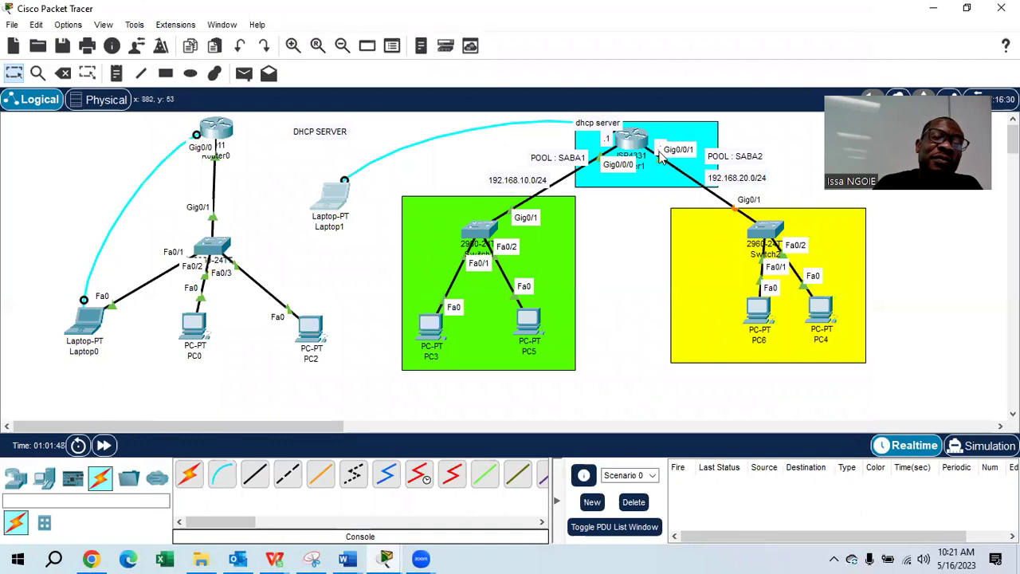
mouse_move(646, 142)
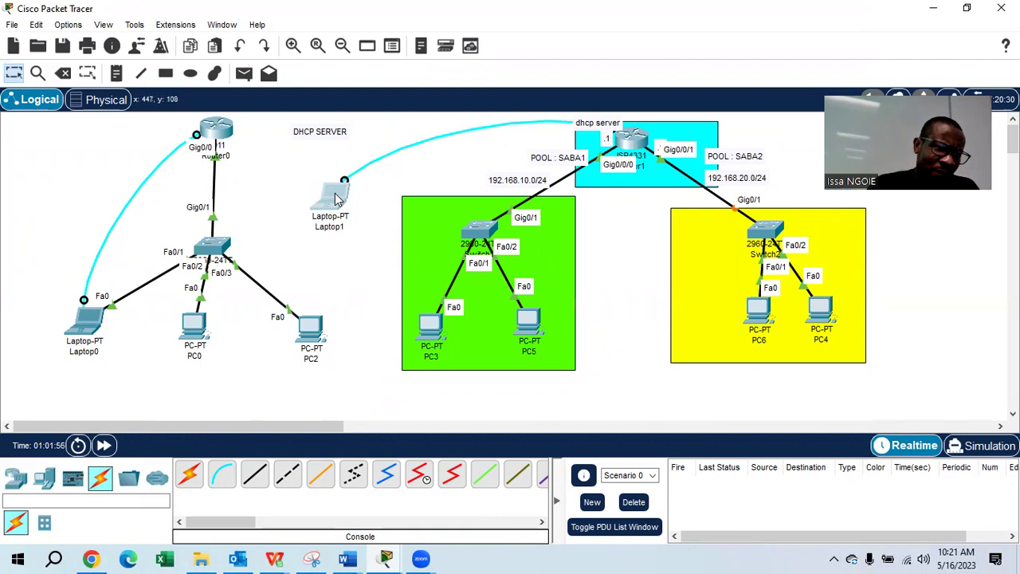
mouse_move(345, 558)
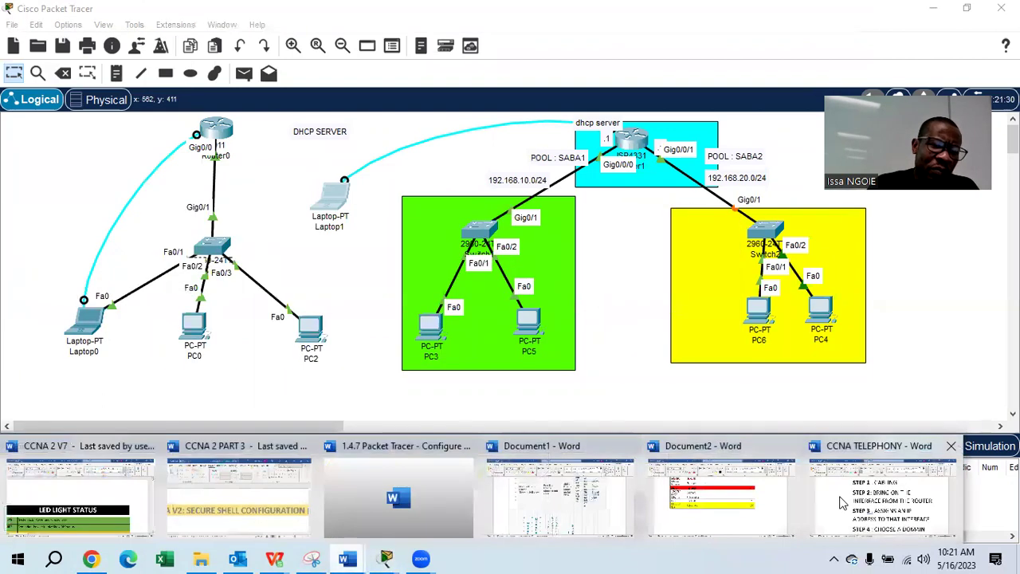
click(843, 502)
scroll(420, 308, down, 5)
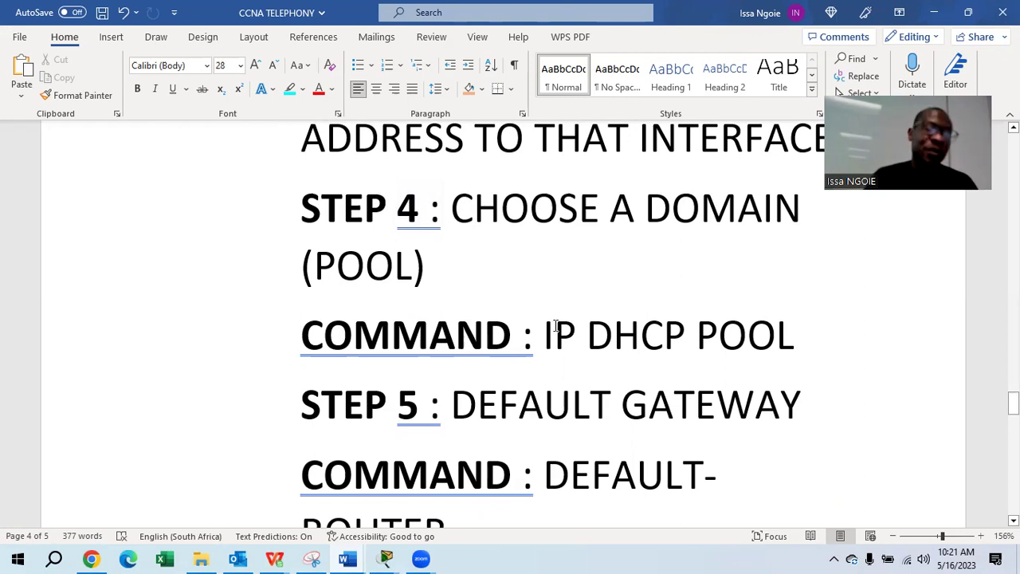
mouse_move(385, 557)
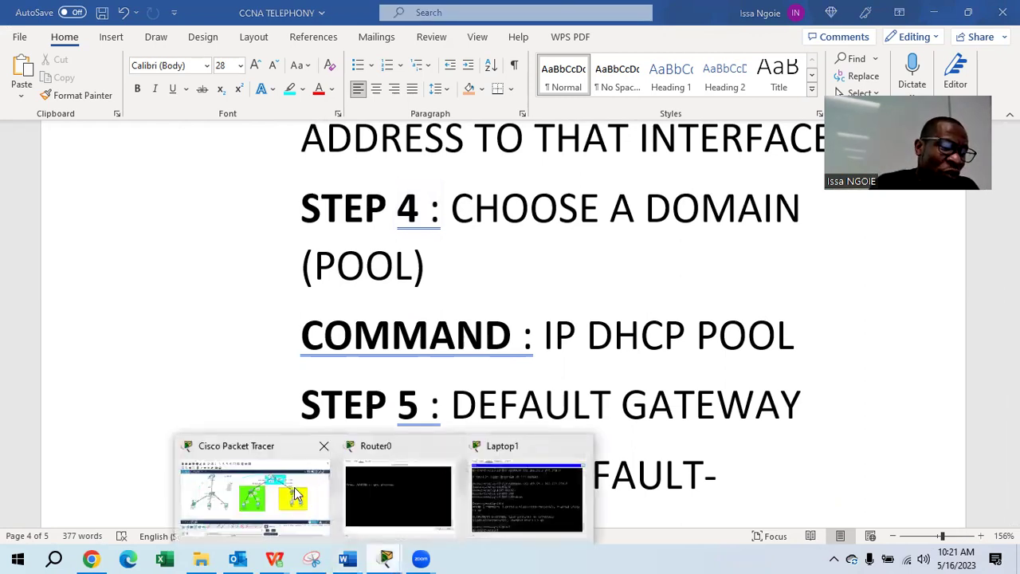
click(251, 503)
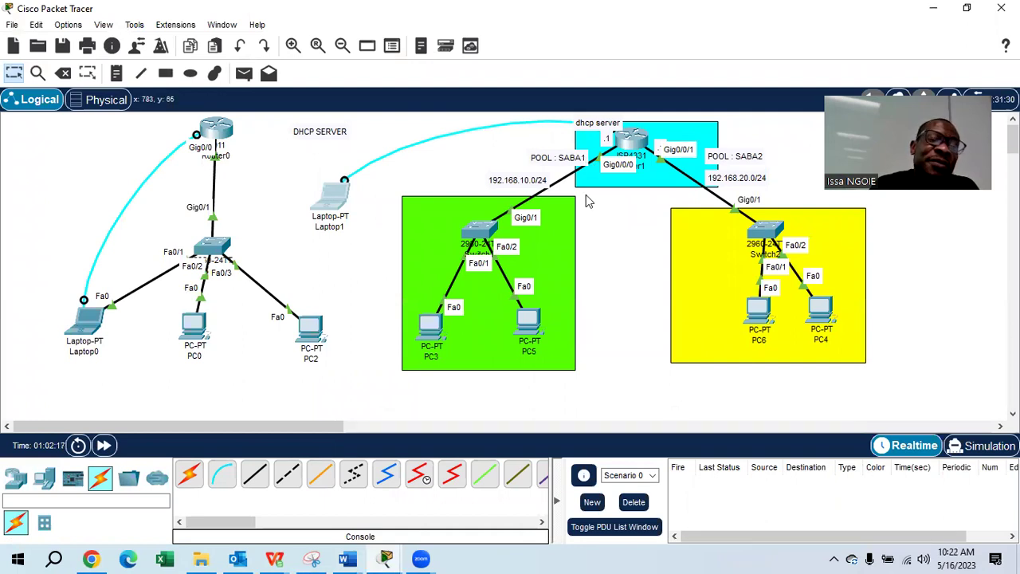
mouse_move(389, 556)
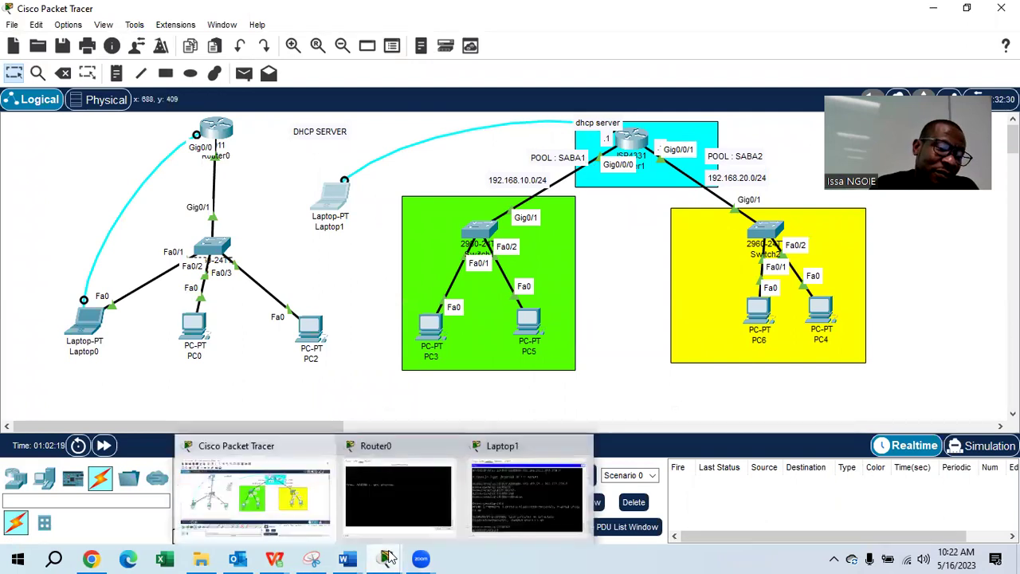
Return to Laptop1's terminal in Packet Tracer and list the options of the IP DHCP command.
click(511, 494)
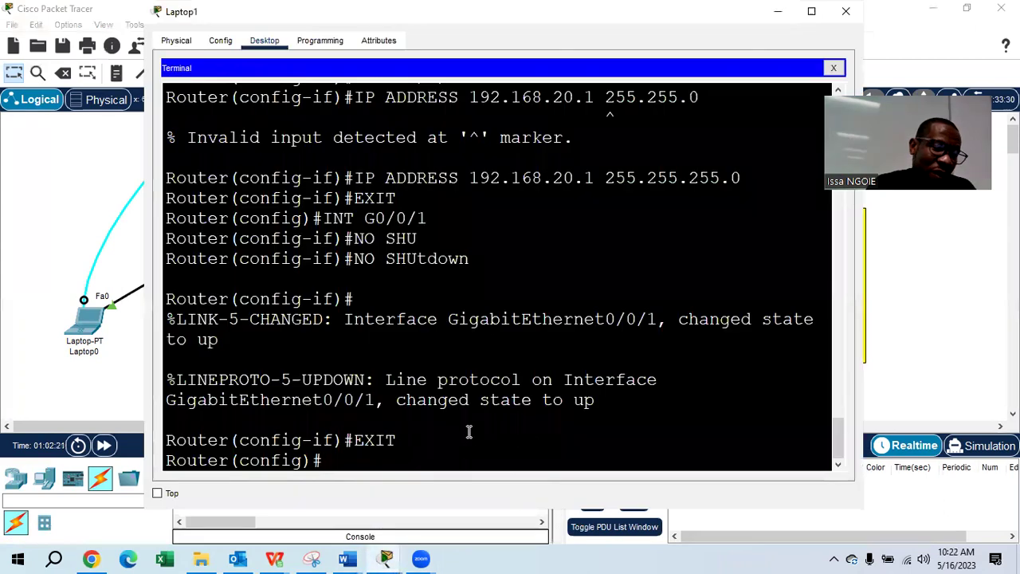
text(I[P)
key(BackSpace)
key(BackSpace)
key(BackSpace)
text(IP DHCP)
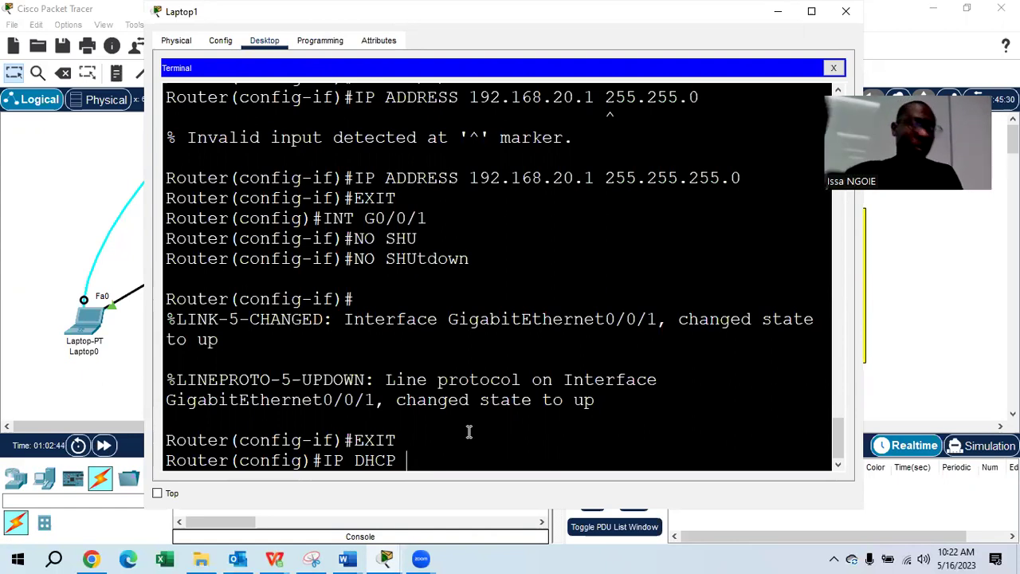
text(?)
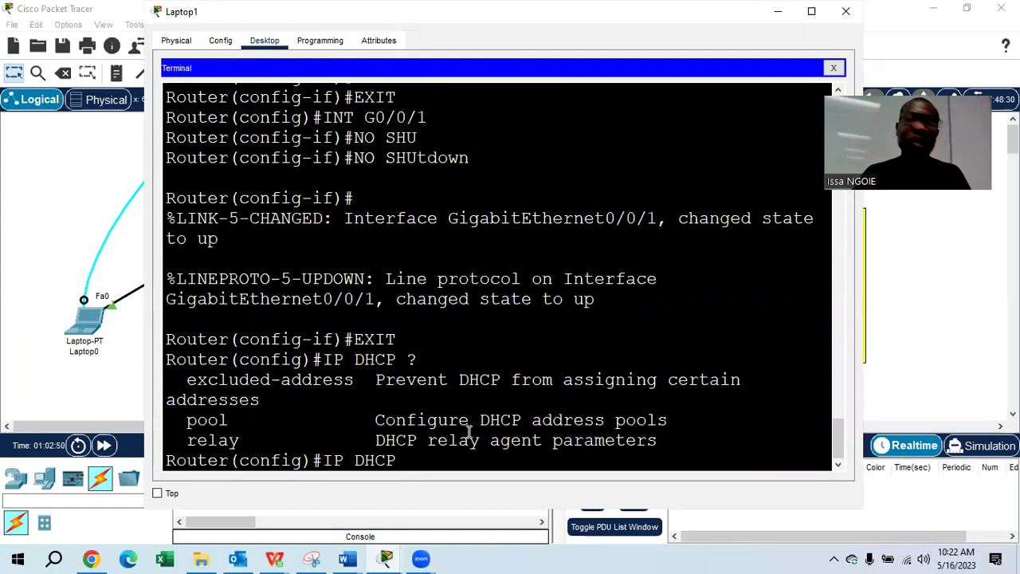
double_click(207, 421)
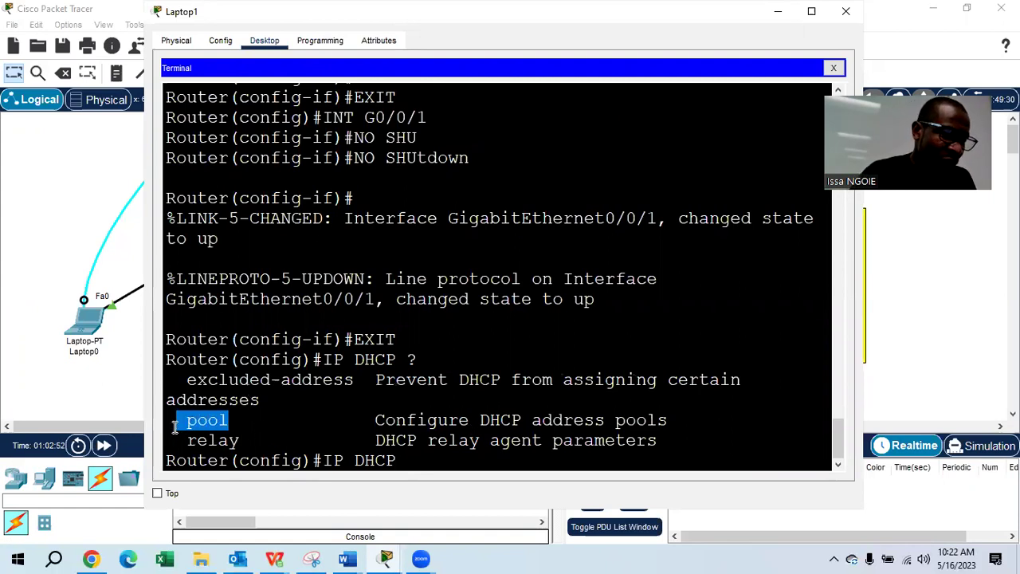
click(483, 463)
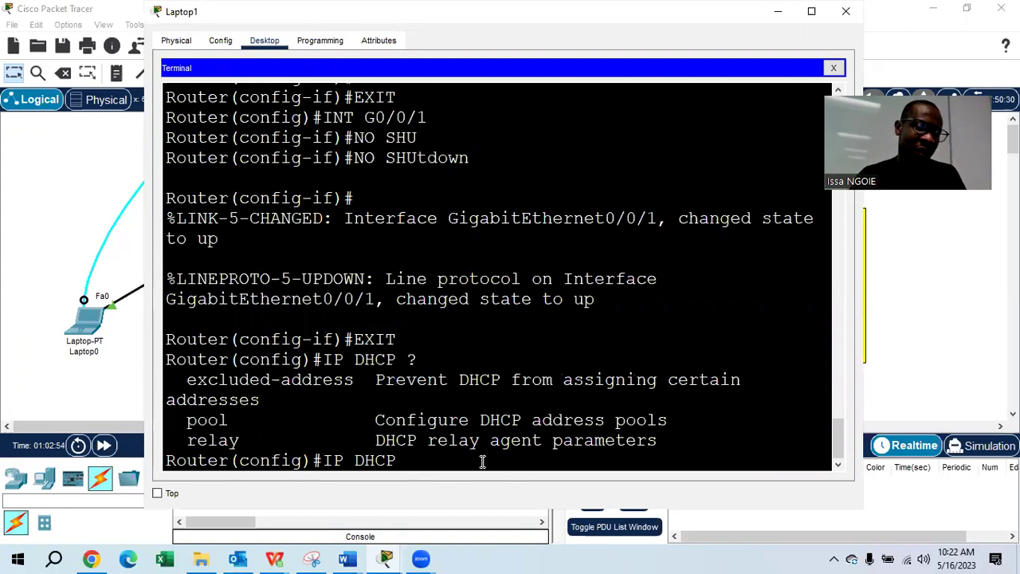
Check the syntax of IP DHCP POOL and create the DHCP pool SABA1.
text(POOL)
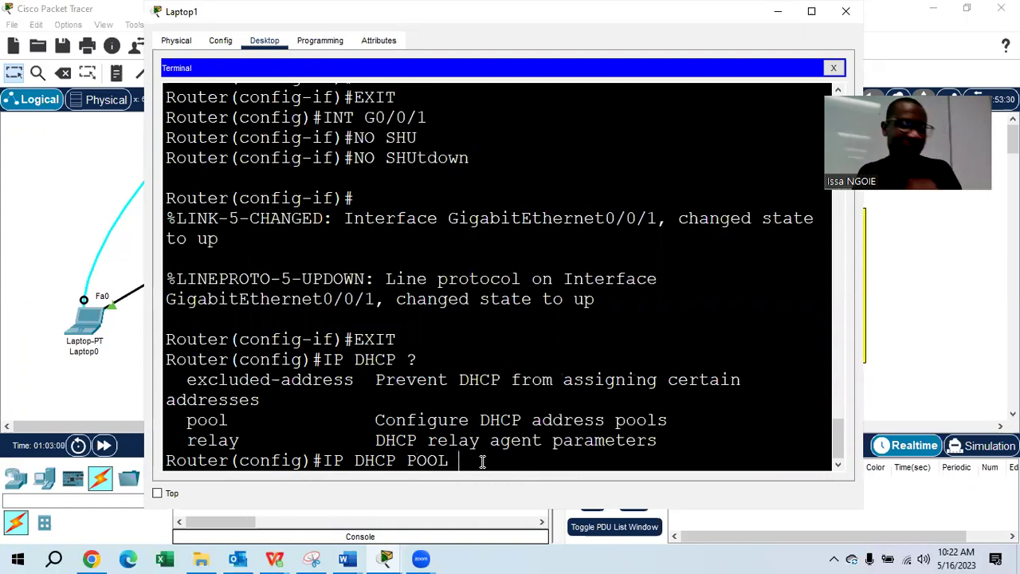
text(?)
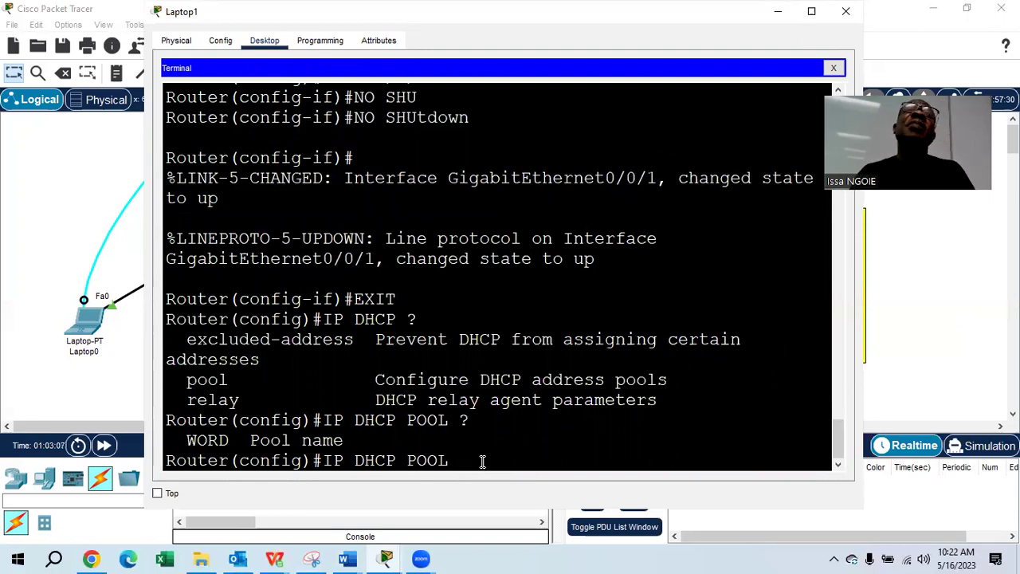
text(SABA1)
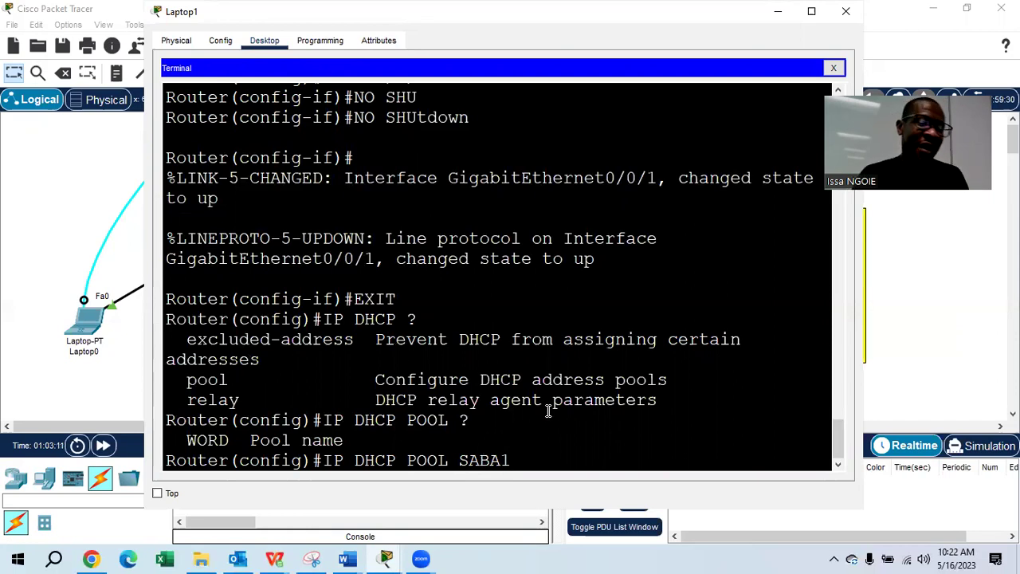
key(Return)
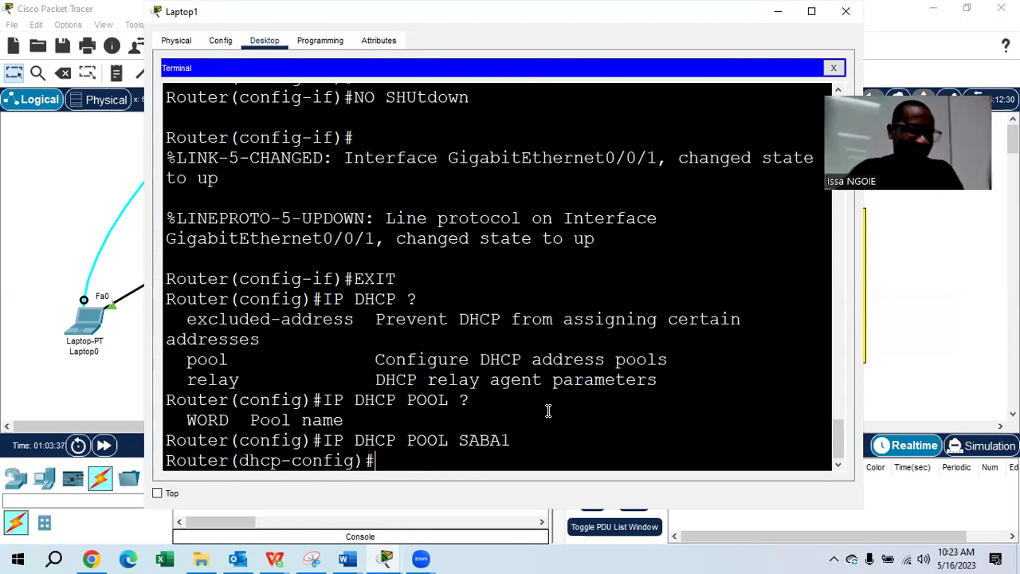
List the pool configuration commands and set SABA1's default router to 192.168.10.1, widening the terminal window.
text(?)
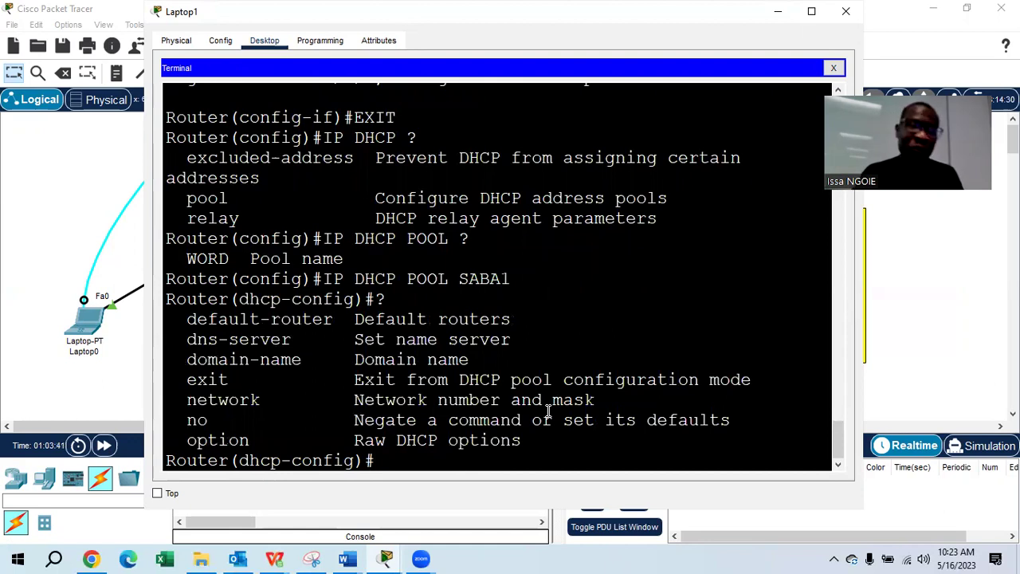
drag(333, 319, 197, 319)
click(379, 463)
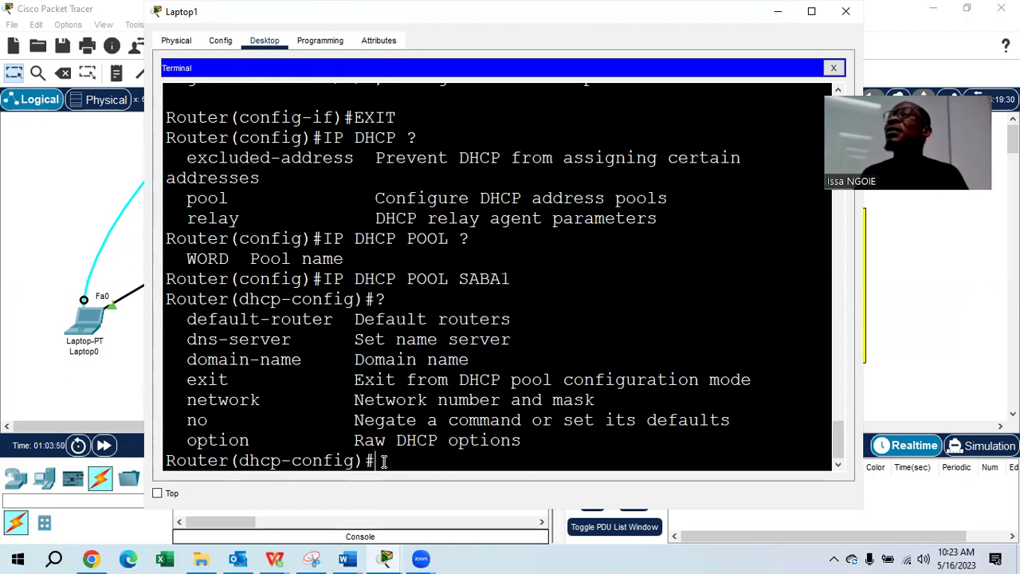
text(DE)
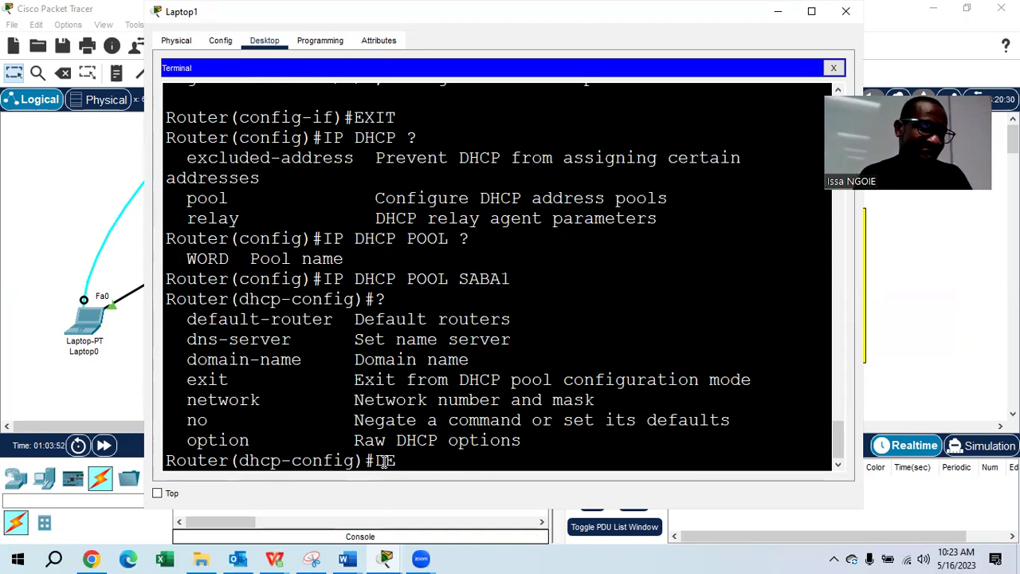
key(Tab)
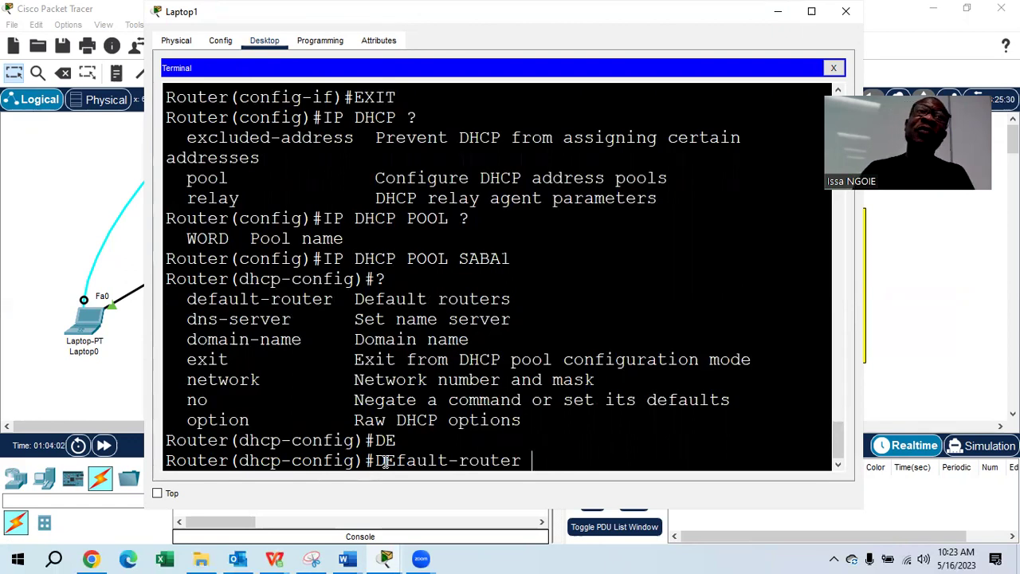
text(192)
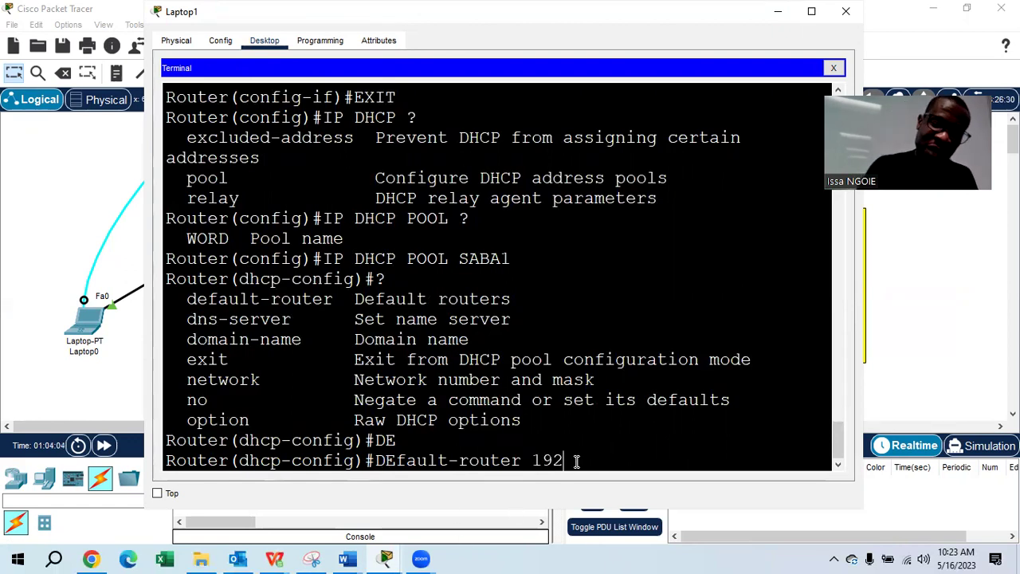
text(.168.10.)
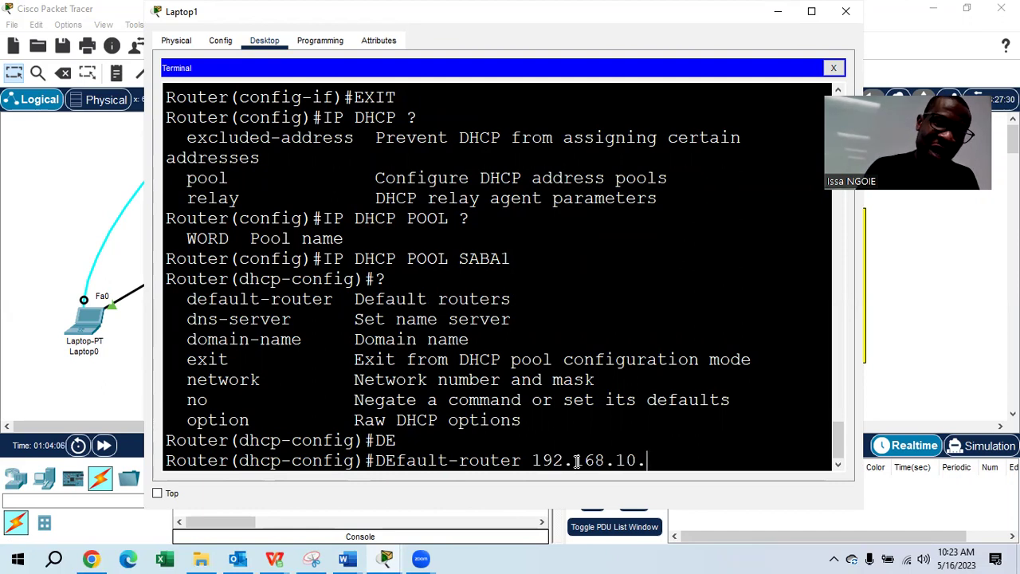
text(1)
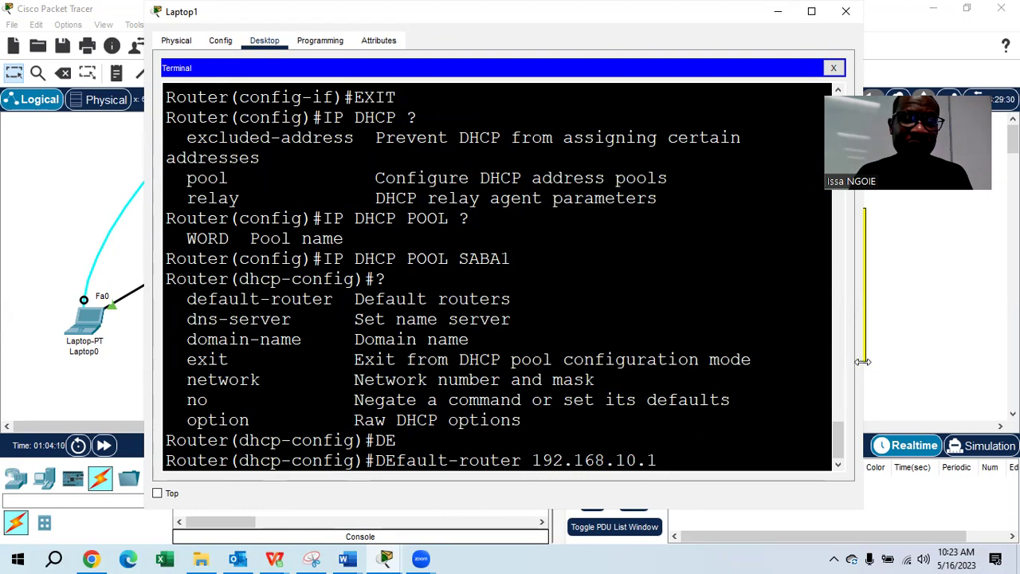
drag(866, 361, 986, 362)
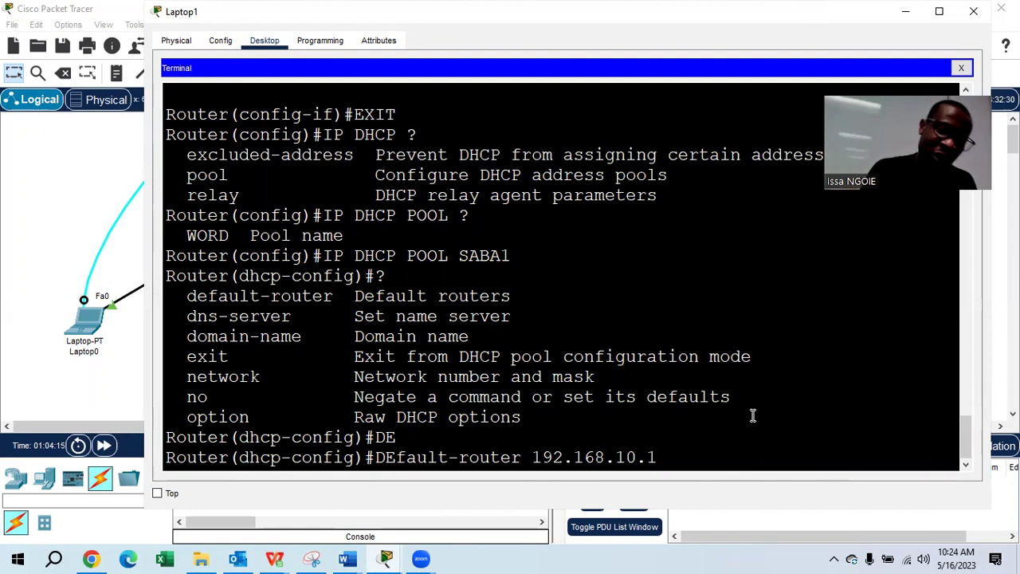
key(Return)
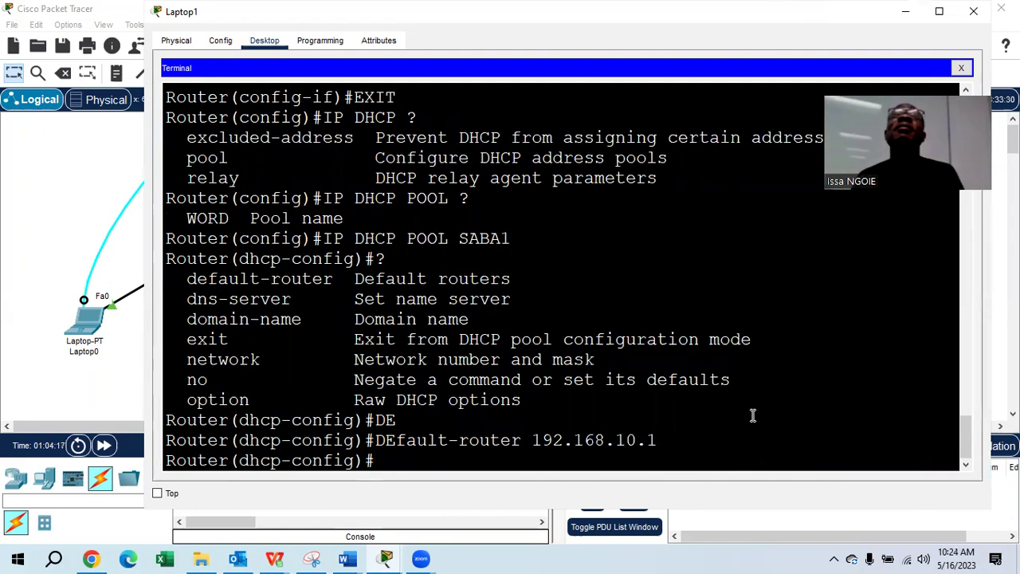
Set the DNS server of DHCP pool SABA1 to 192.168.10.1.
text(DN)
key(Tab)
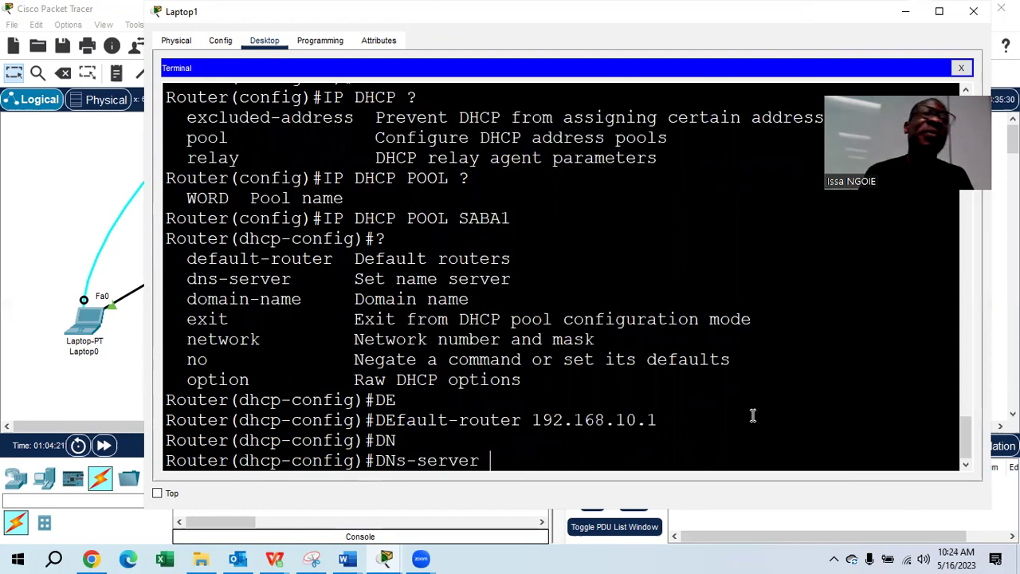
text(192.168)
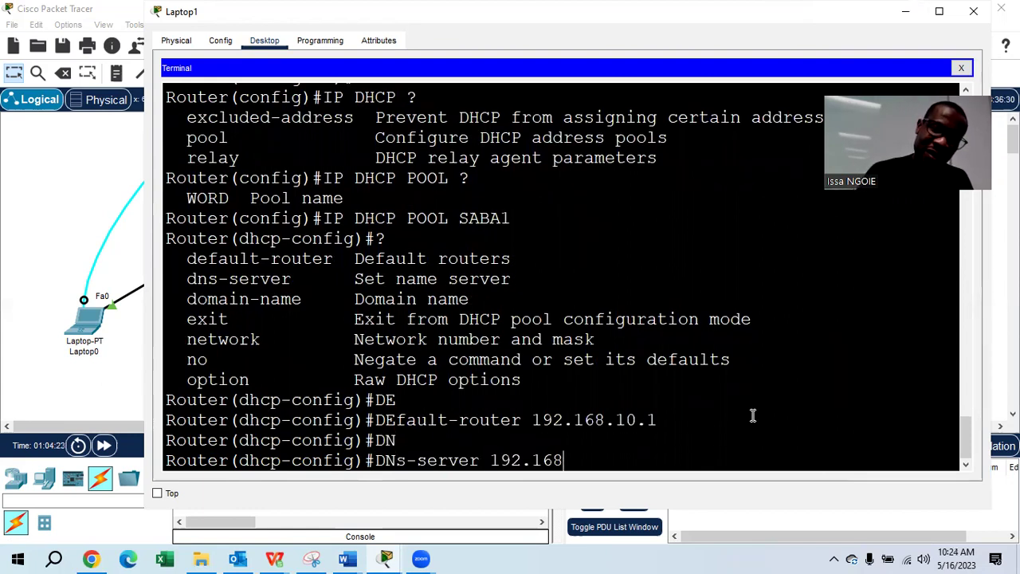
text(.10.1)
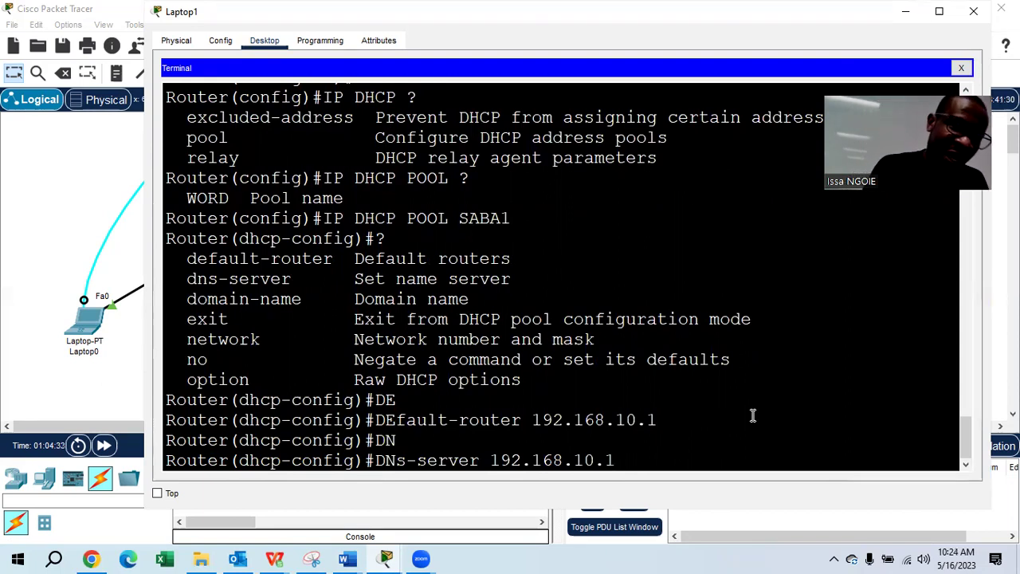
key(Return)
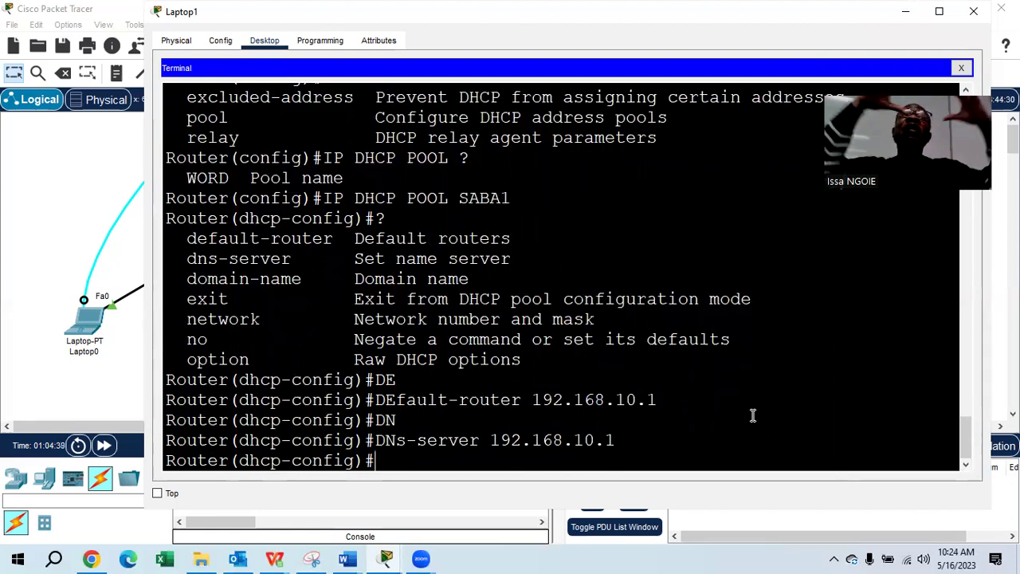
Assign network 192.168.10.0 with mask 255.255.255.0 to pool SABA1, checking the command syntax, and save the router configuration.
text(NET)
key(Tab)
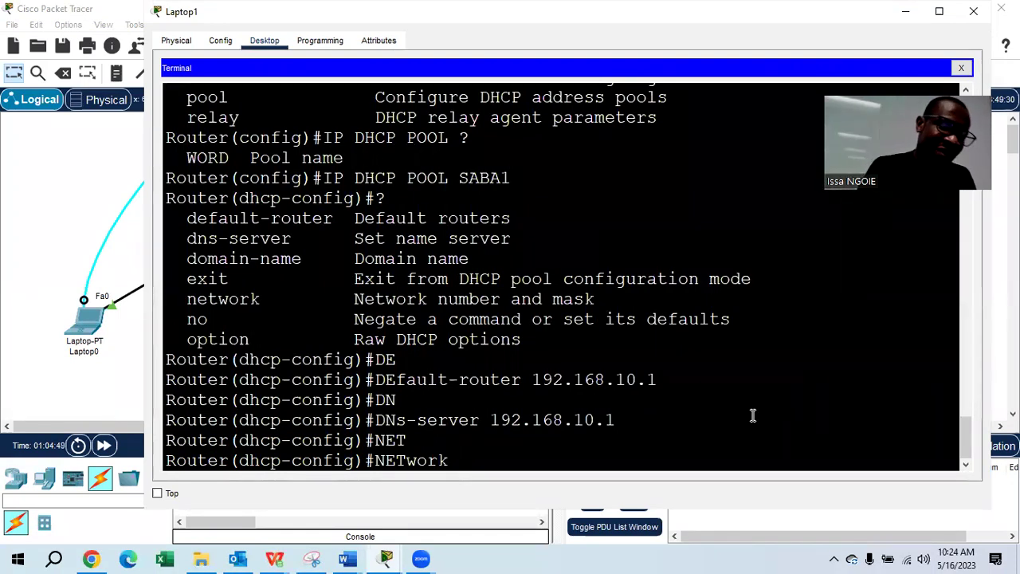
text(?)
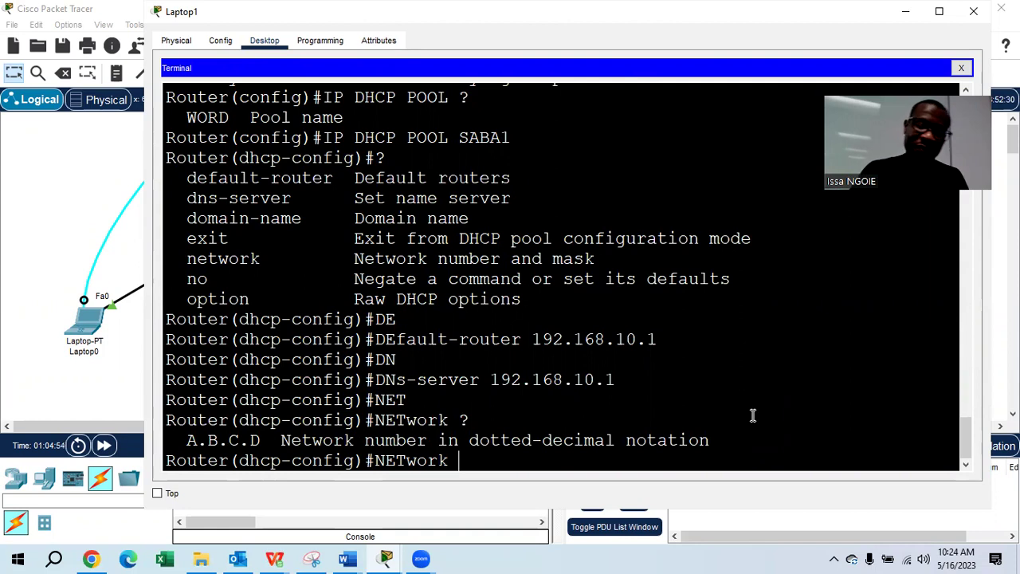
text(192.168.10.0)
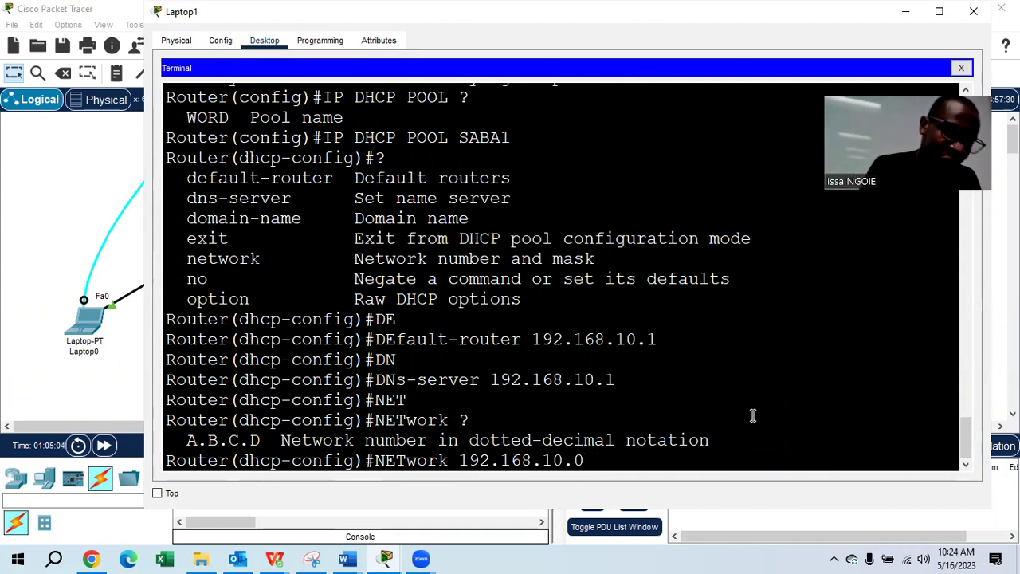
text(?)
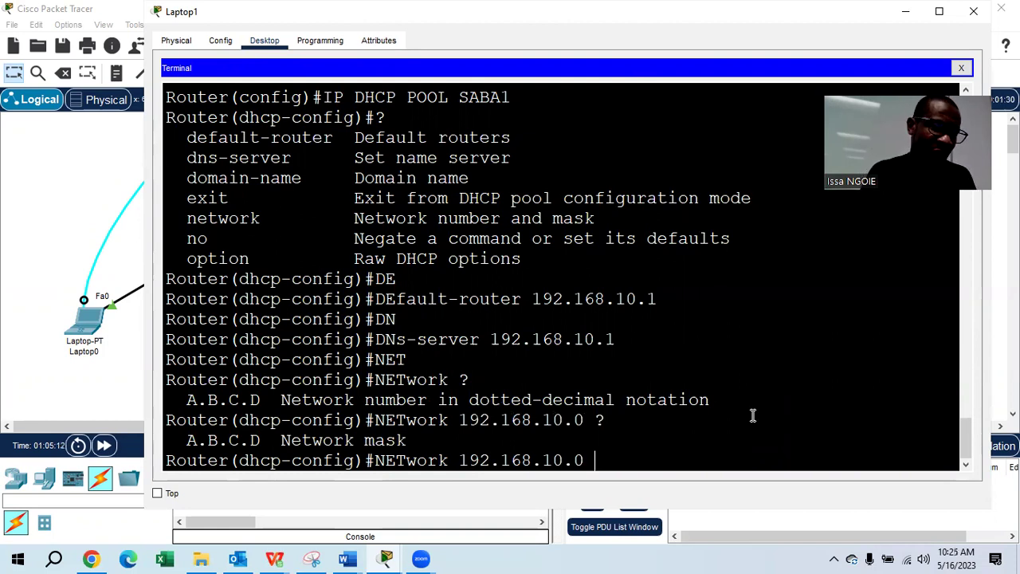
text(255.255.255.0)
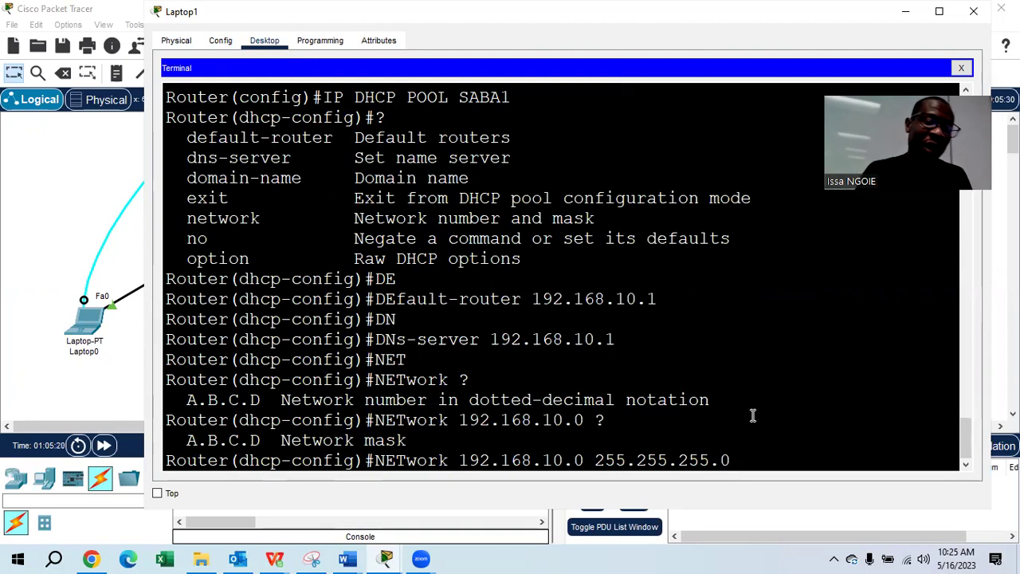
key(Return)
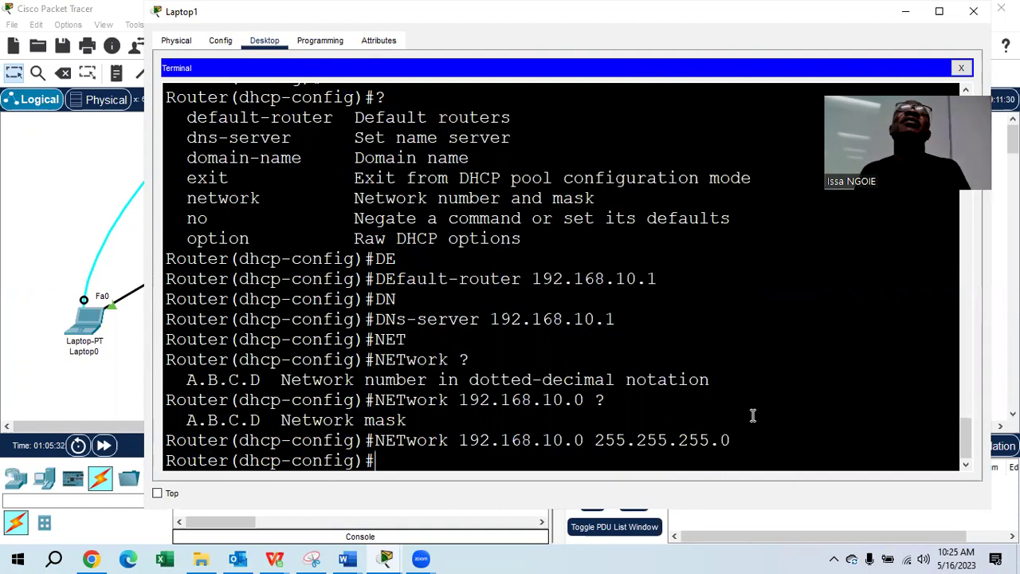
text(DO WRITE)
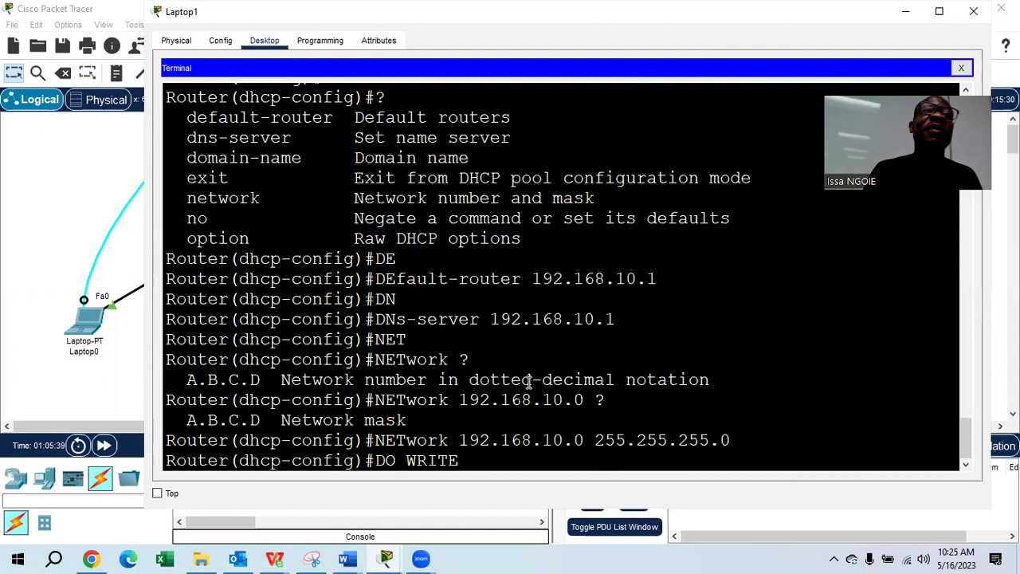
key(Return)
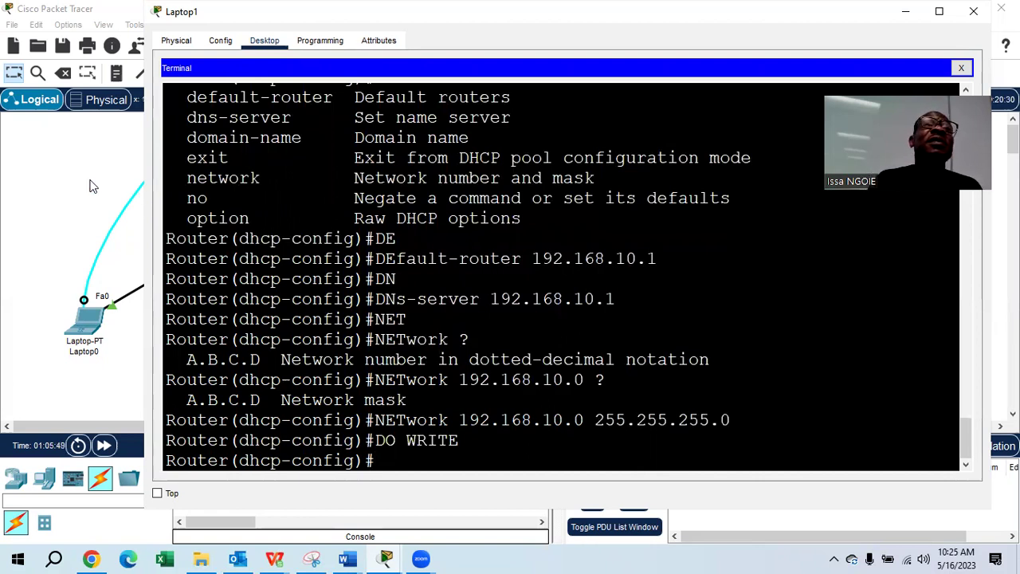
Switch PC3's IPv4 configuration to DHCP and close its device window.
click(91, 185)
click(431, 329)
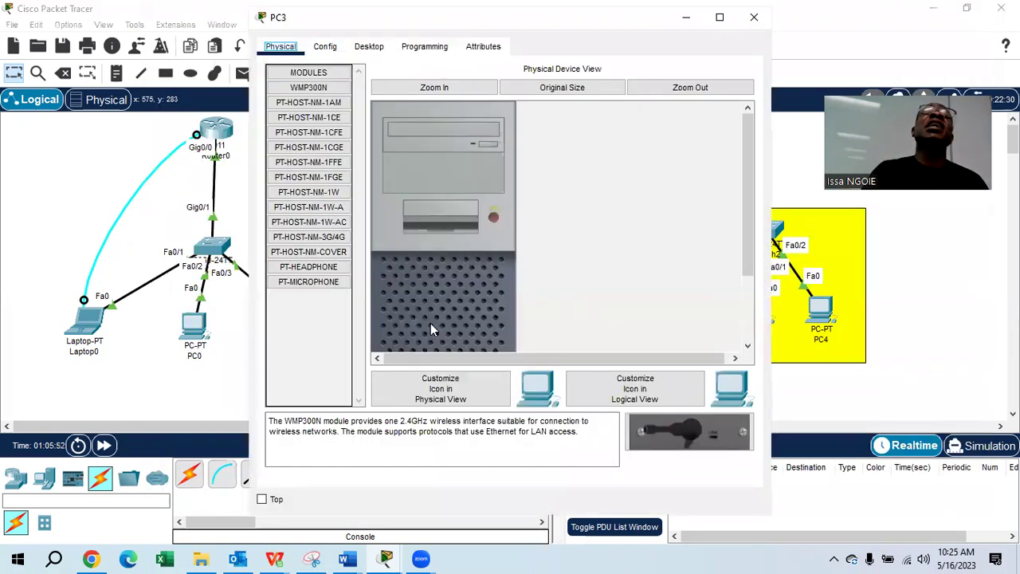
click(369, 47)
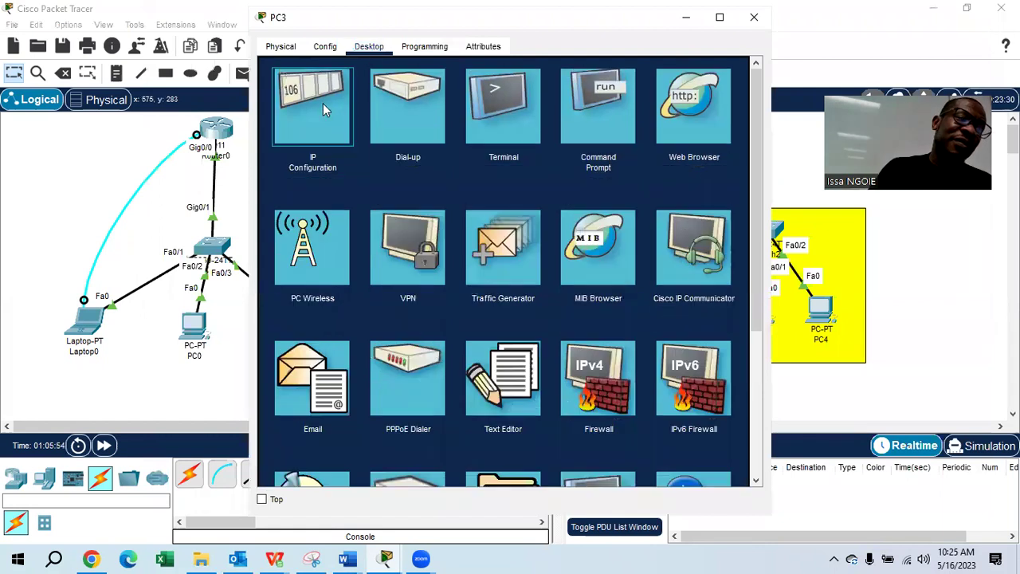
click(322, 103)
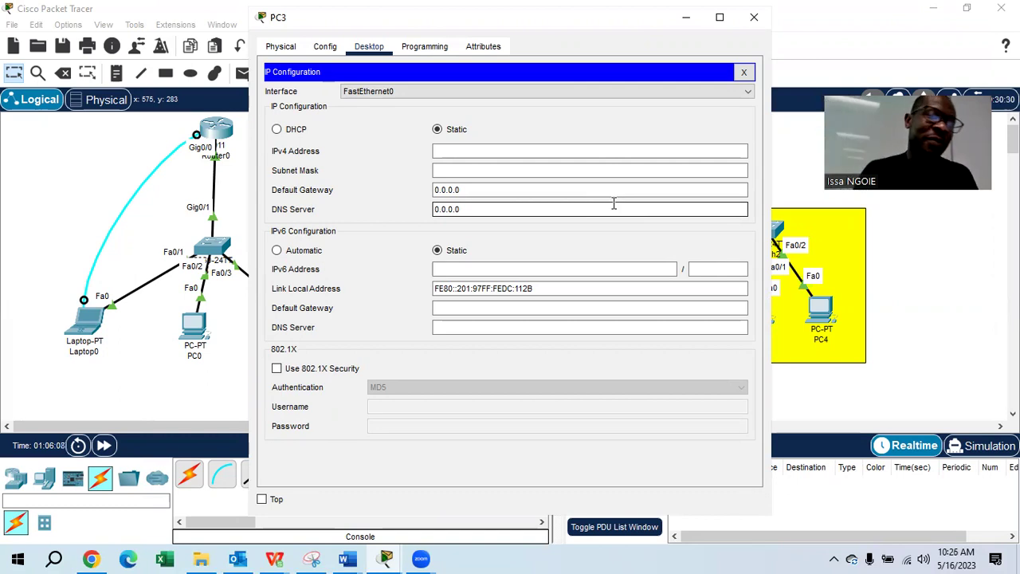
click(277, 129)
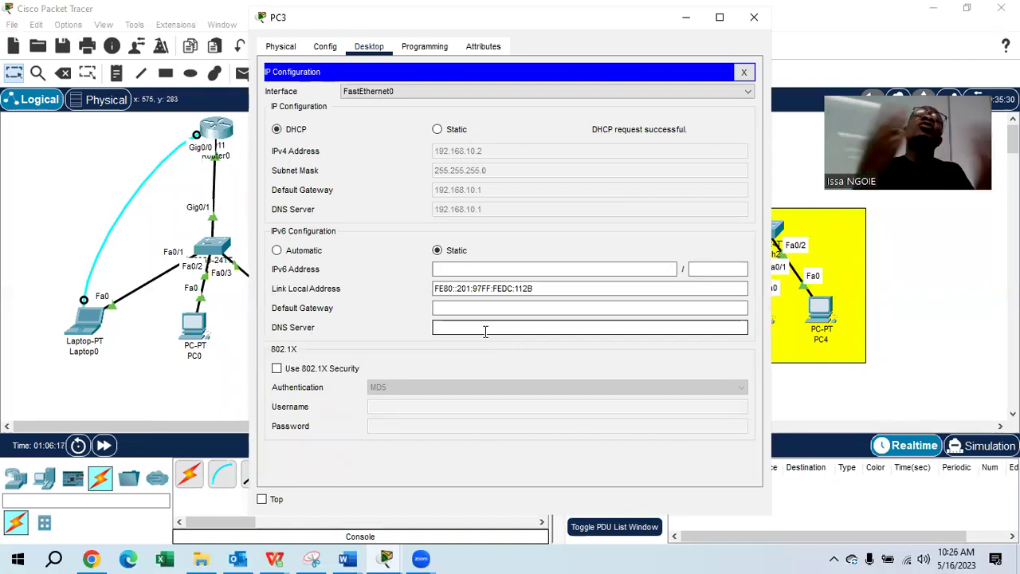
click(754, 16)
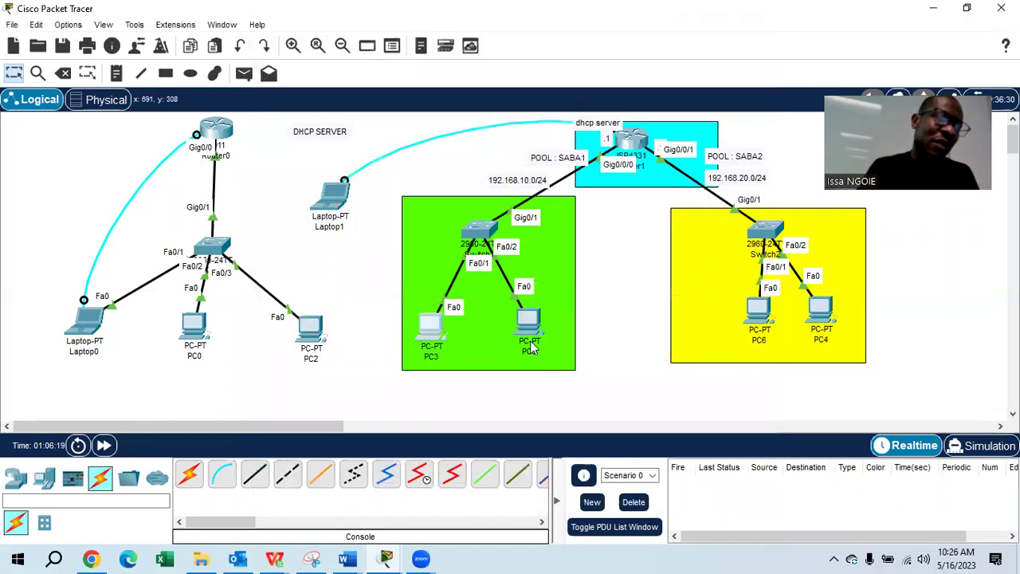
Switch PC5's IPv4 configuration to DHCP and close its IP configuration.
click(526, 325)
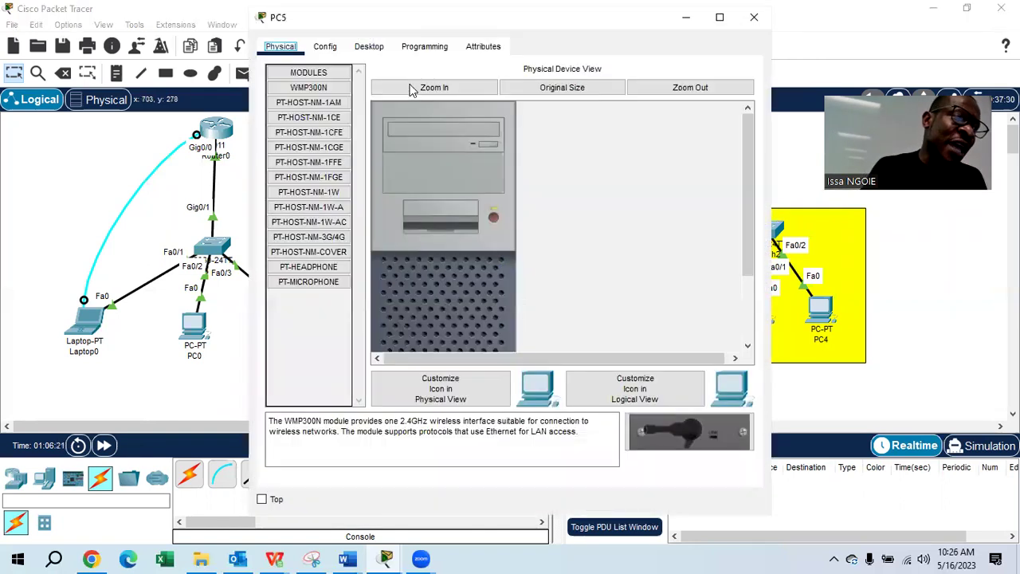
click(369, 46)
click(336, 117)
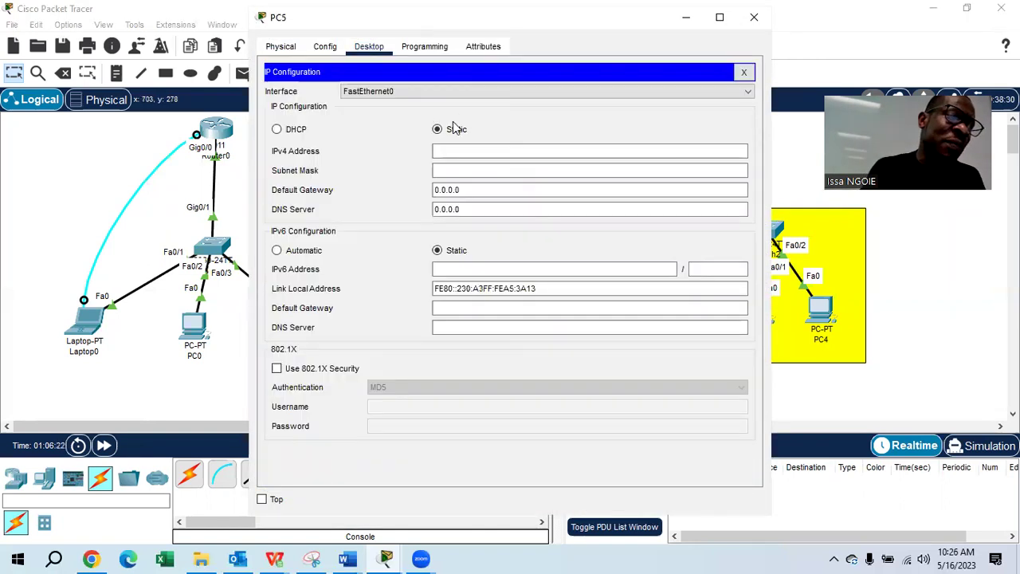
click(277, 129)
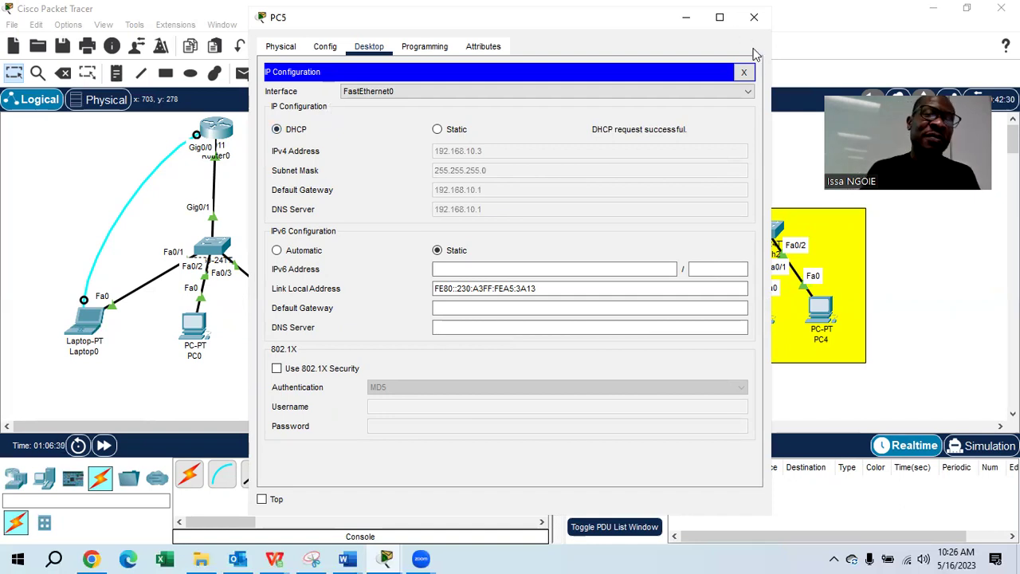
click(750, 71)
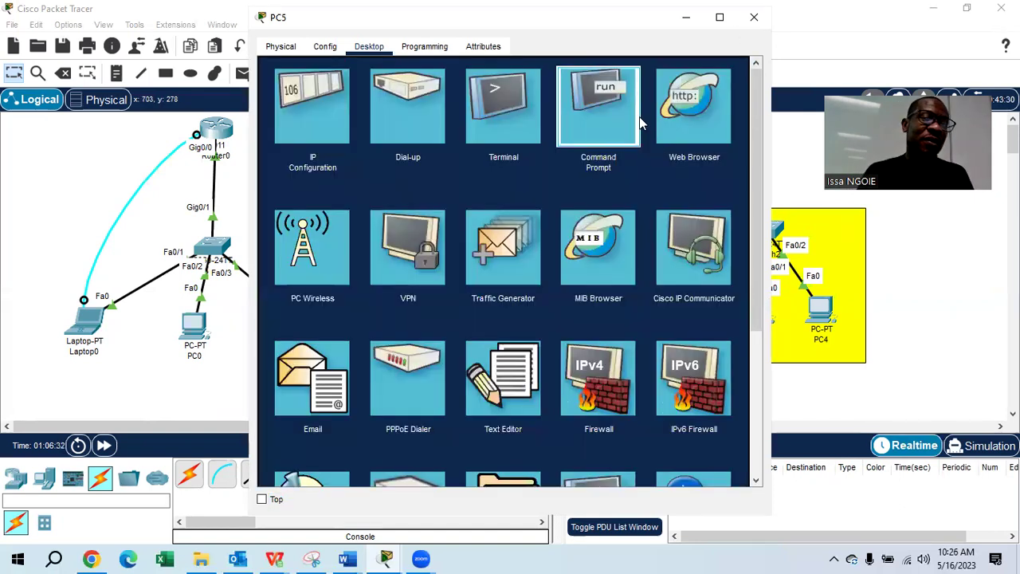
Ping 192.168.10.2 from PC5's command prompt and close the PC5 window.
click(619, 106)
text(PING)
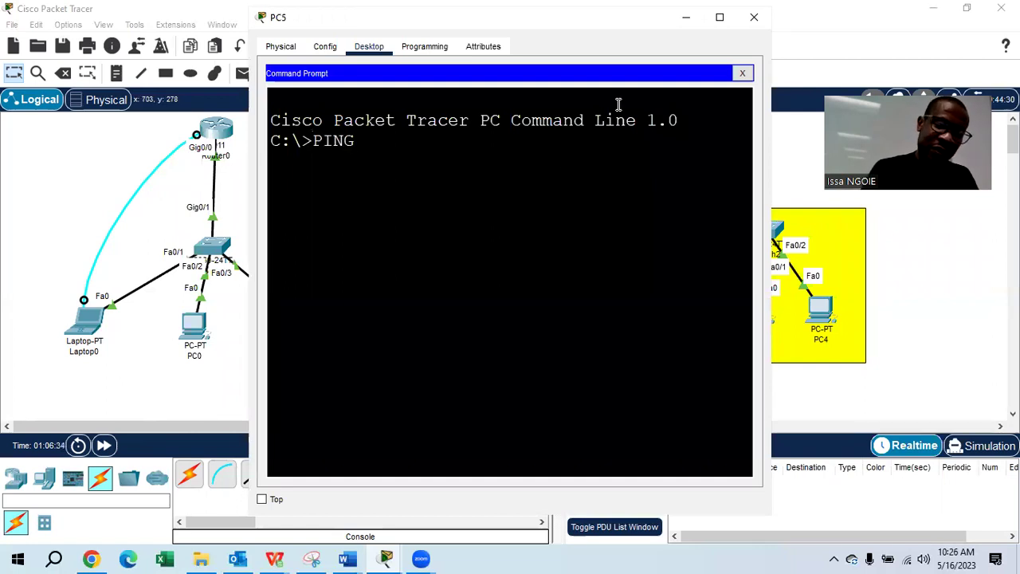
text( 192.168.1)
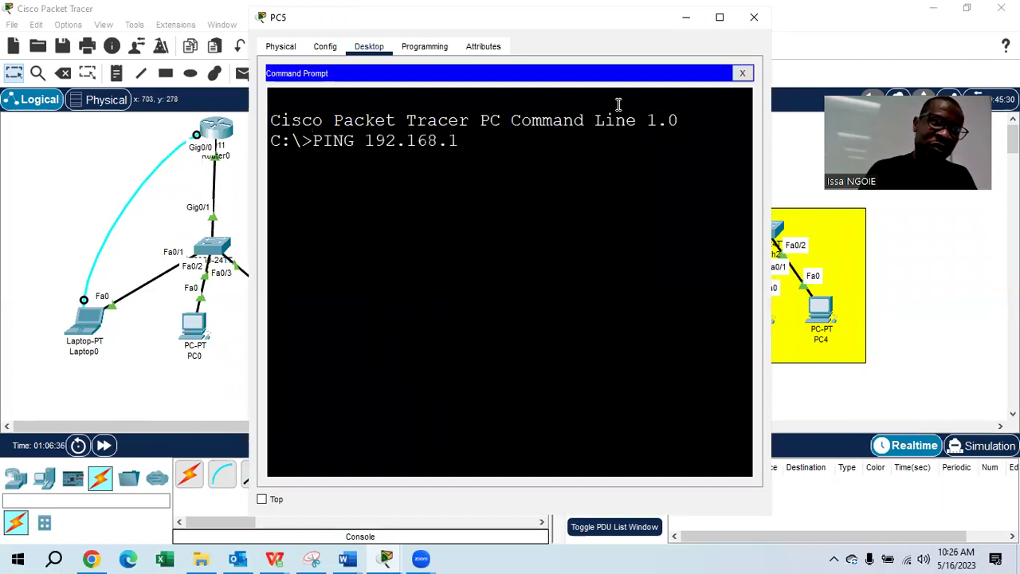
text(0.2)
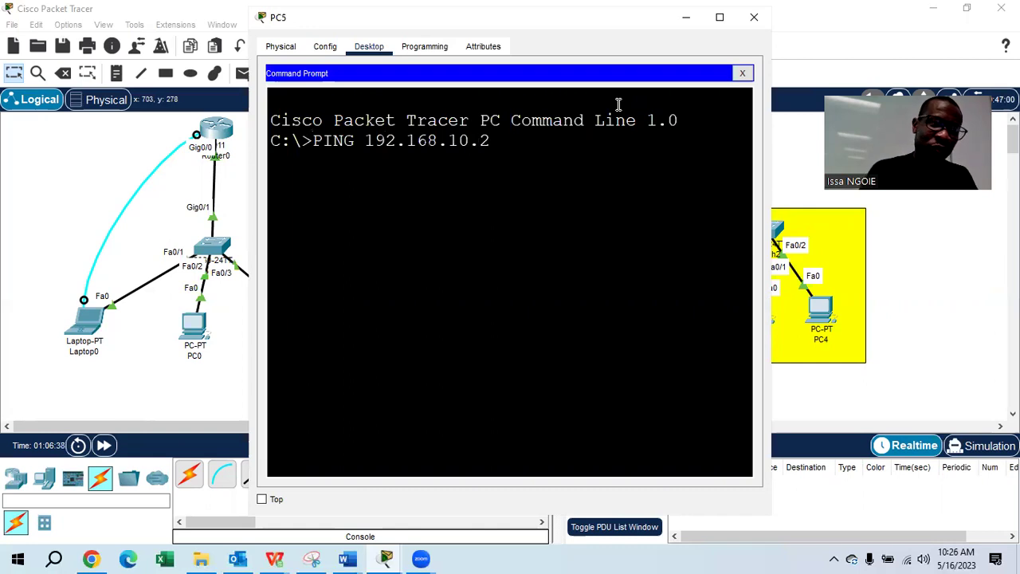
key(Return)
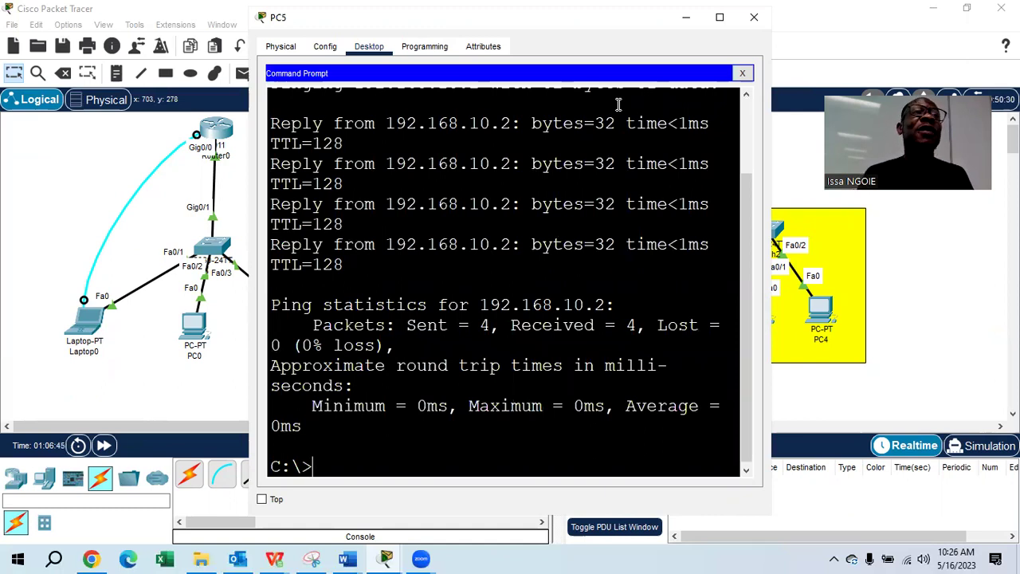
click(754, 16)
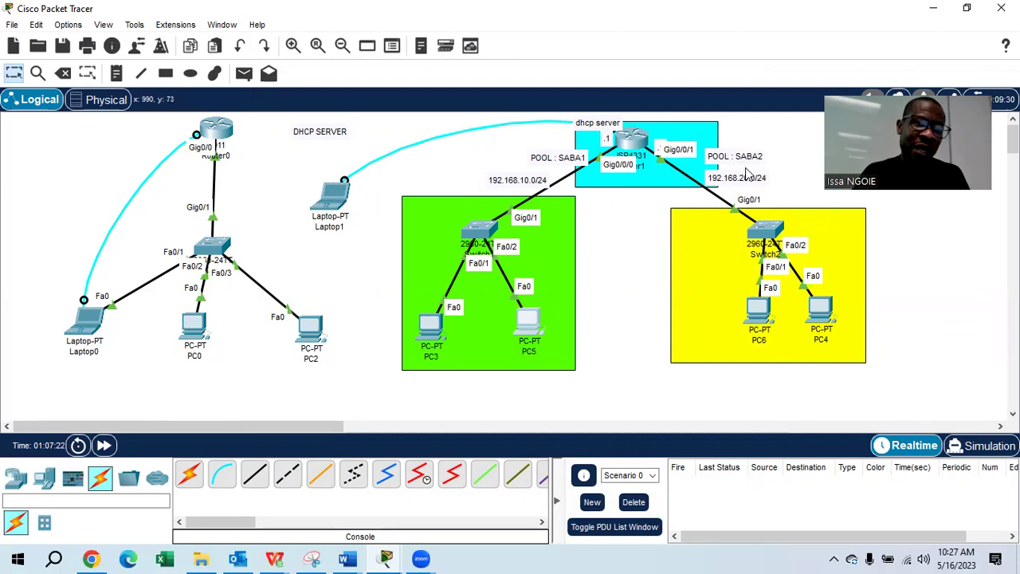
Return to Laptop1's terminal and exit DHCP pool configuration to global configuration mode.
click(330, 198)
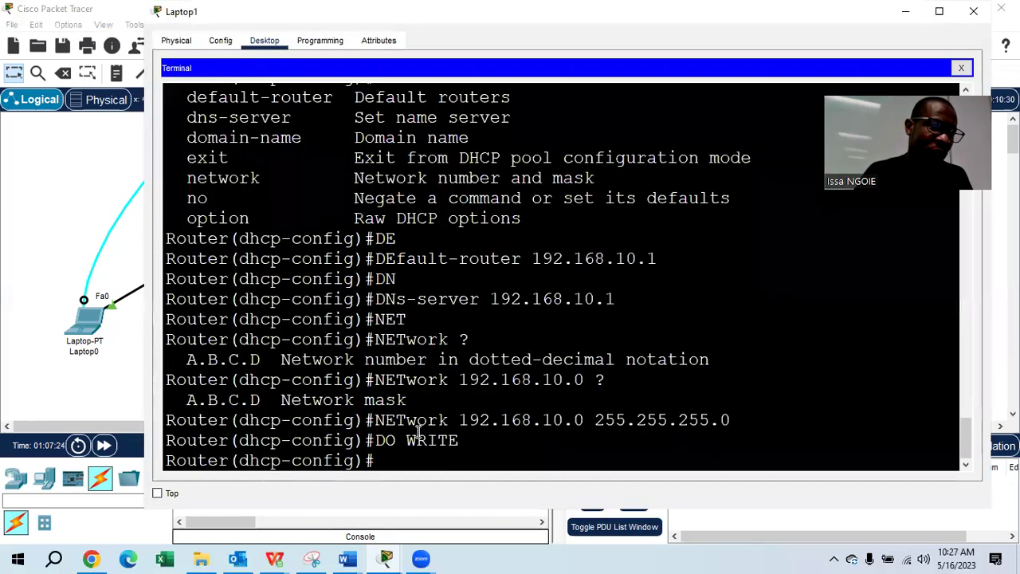
text(EXIYT)
key(Return)
key(Return)
key(Return)
text(EXIT)
key(Return)
key(Return)
key(Return)
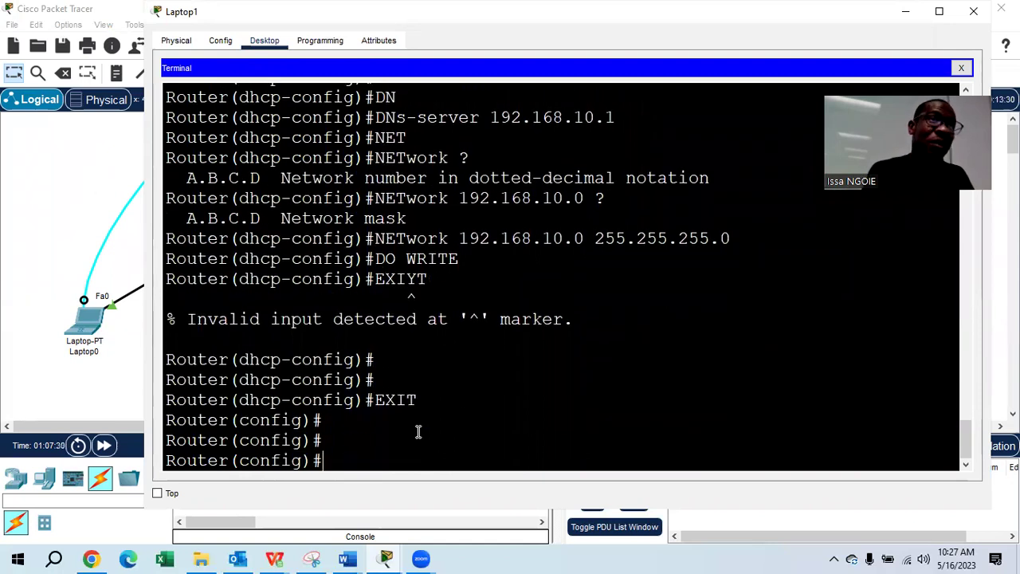
List the IP DHCP command options and create the DHCP pool SABA2.
text(IP )
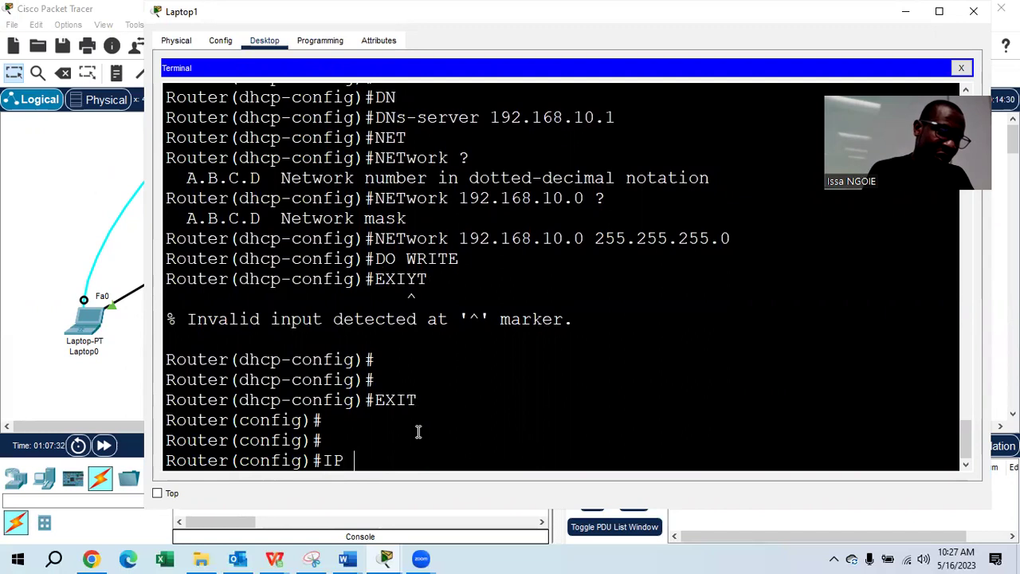
text(D)
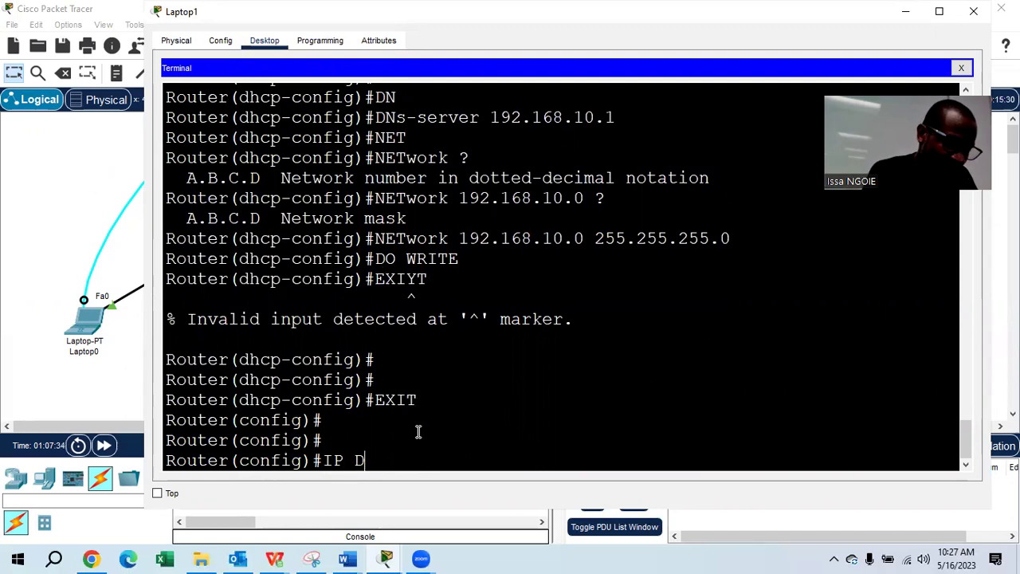
text(HCP ?POOL SABA2)
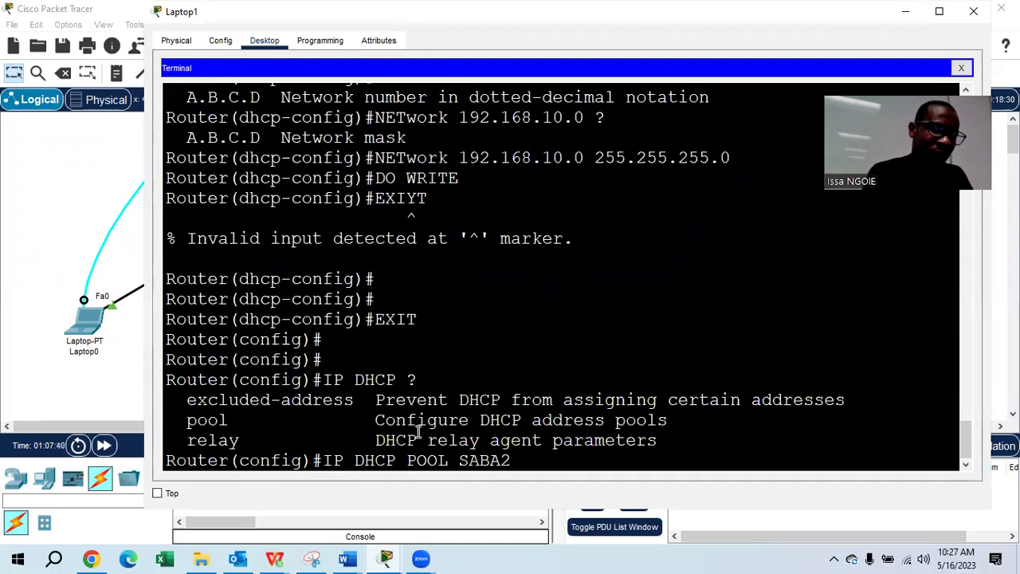
key(Return)
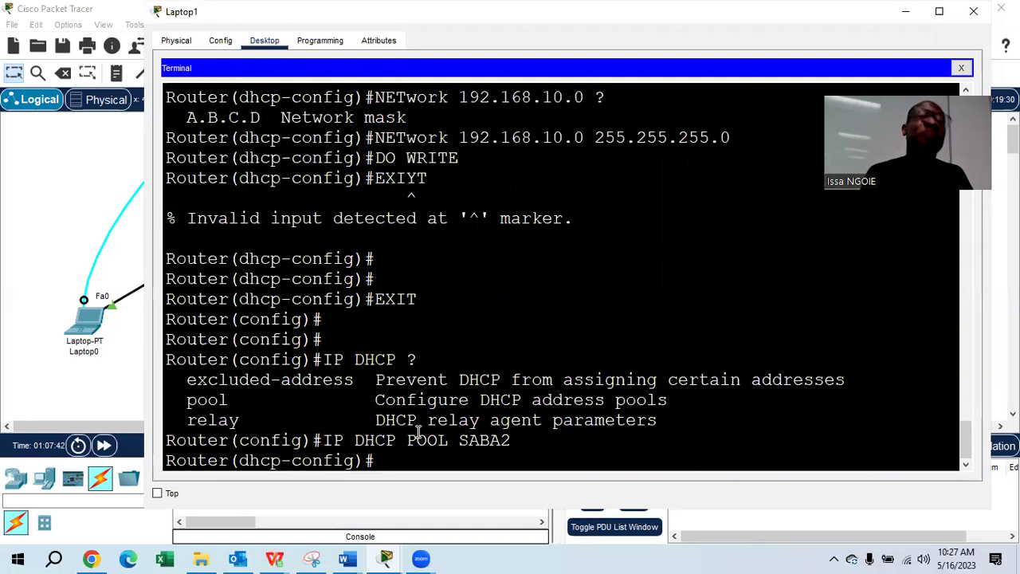
Set the default router of pool SABA2 to 192.168.20.1.
text(D)
key(Tab)
text(E)
key(Tab)
text(192.168.20.)
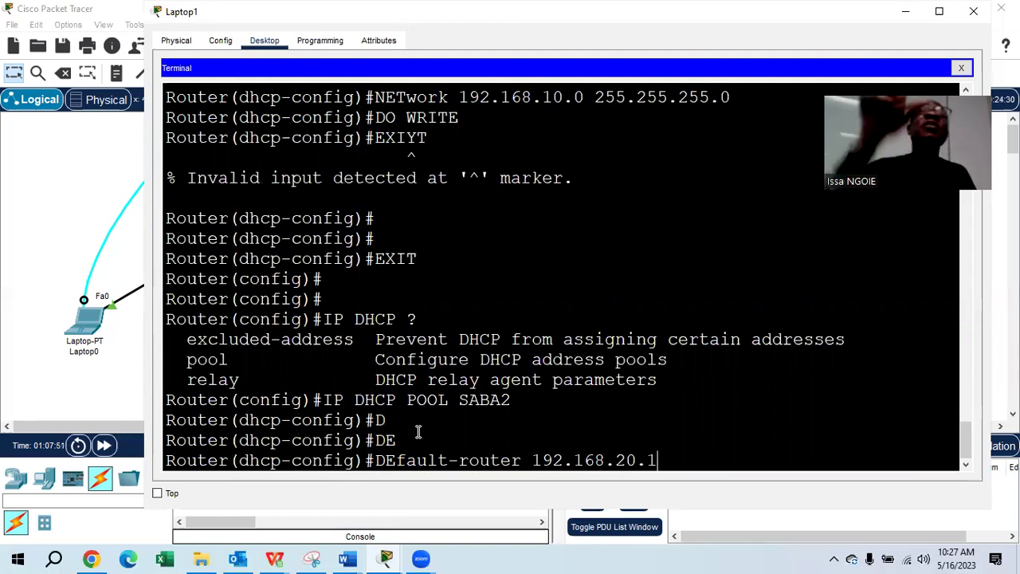
key(Return)
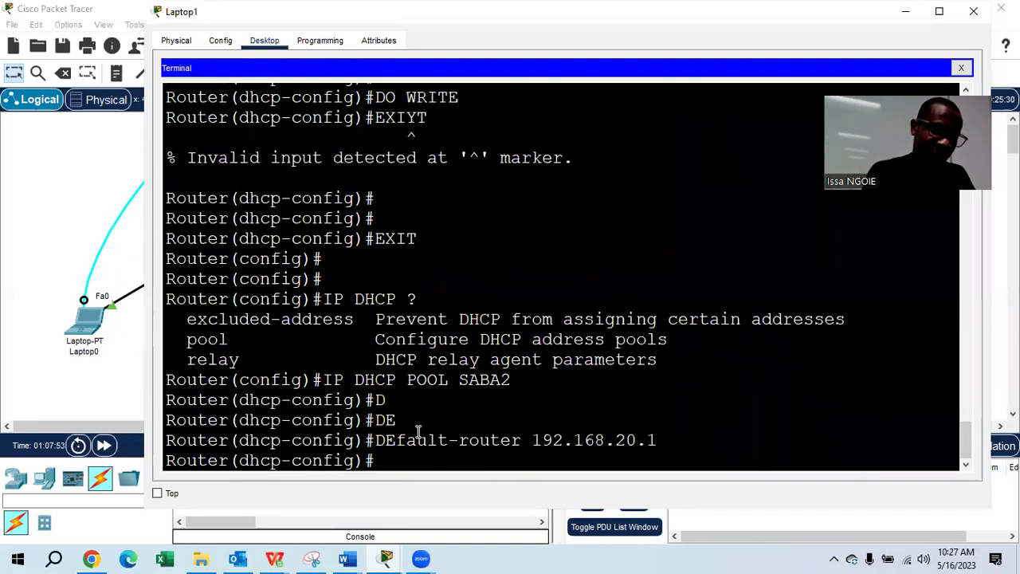
Set the DNS server of DHCP pool SABA2 to 192.168.20.1.
text(DN)
key(Tab)
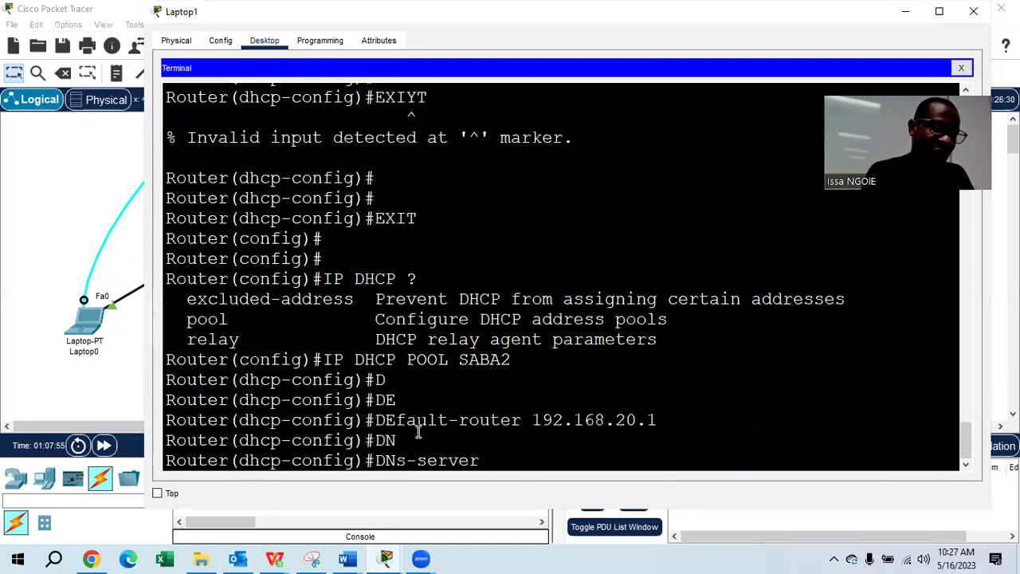
text(192.168.20.1)
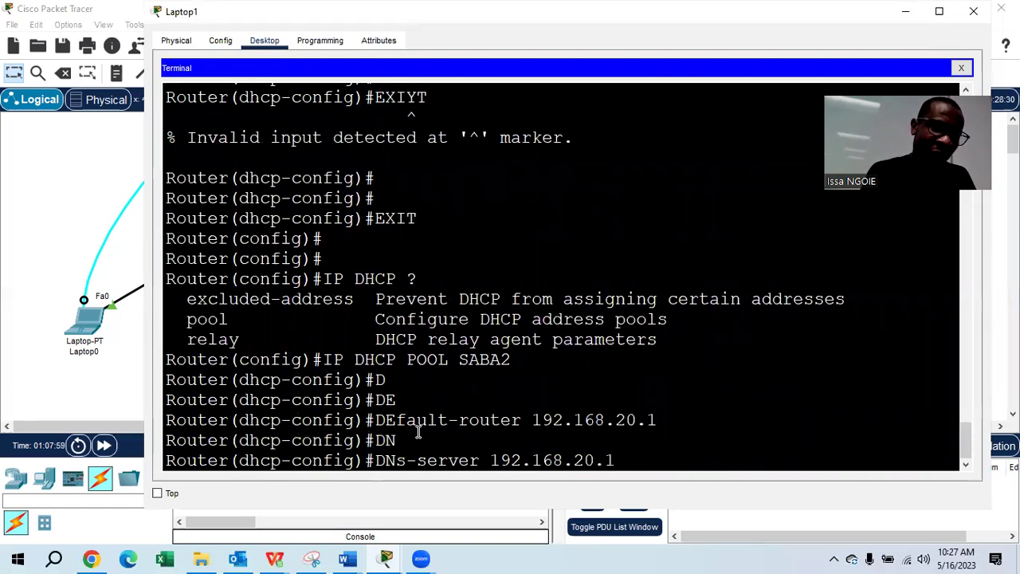
key(Return)
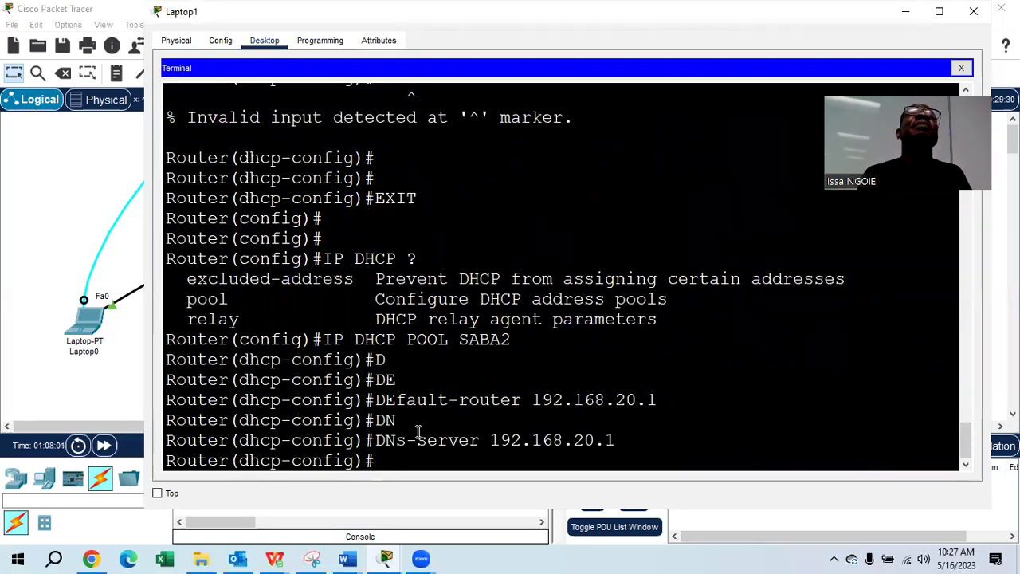
Assign network 192.168.20.0 with mask 255.255.255.0 to DHCP pool SABA2 and save the router configuration.
text(NR)
key(Tab)
key(BackSpace)
text(E)
key(Tab)
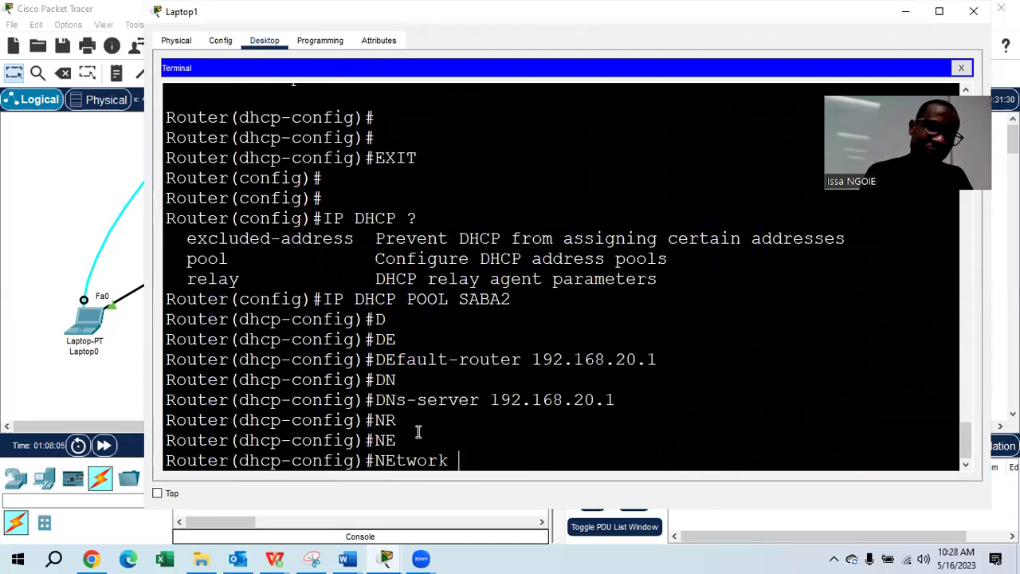
text(192.168.20.0)
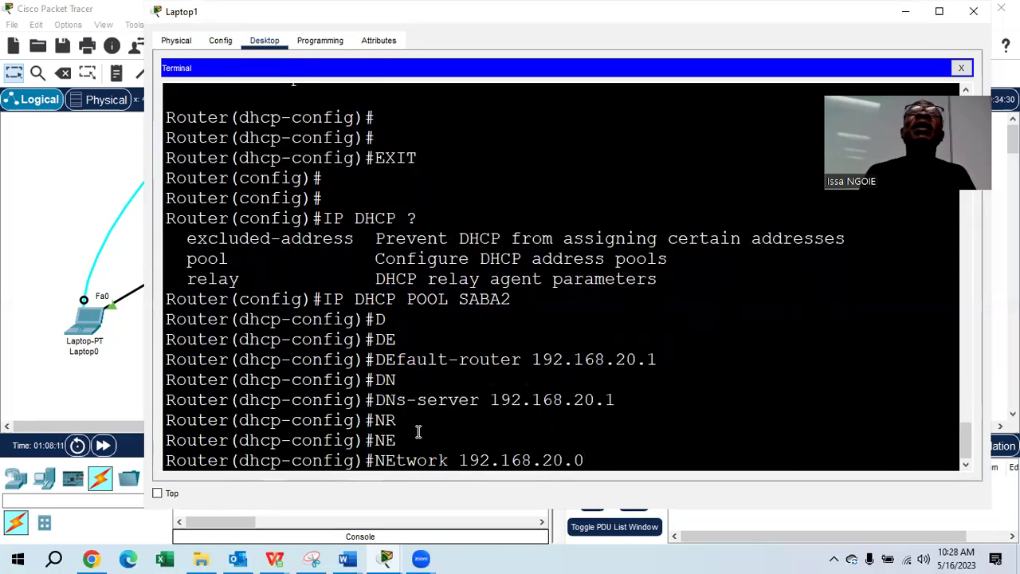
text( 25.255)
key(BackSpace)
key(BackSpace)
key(BackSpace)
text(5.)
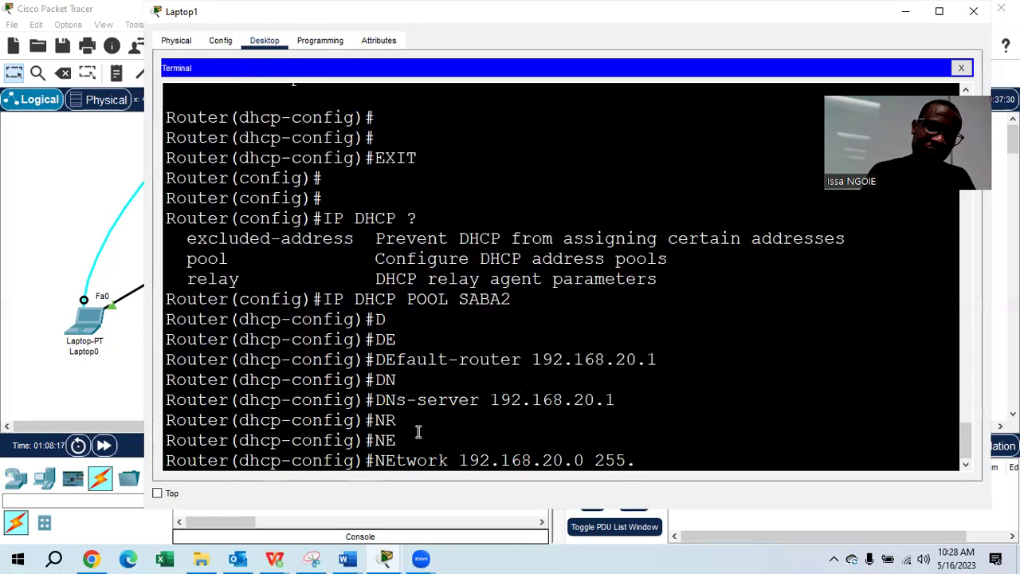
text(255.255.0)
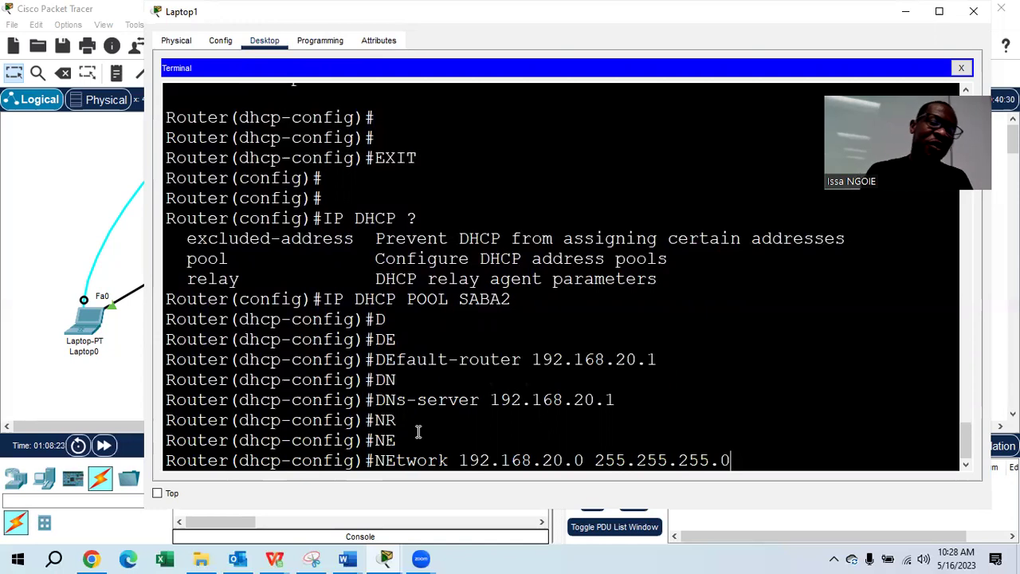
key(Return)
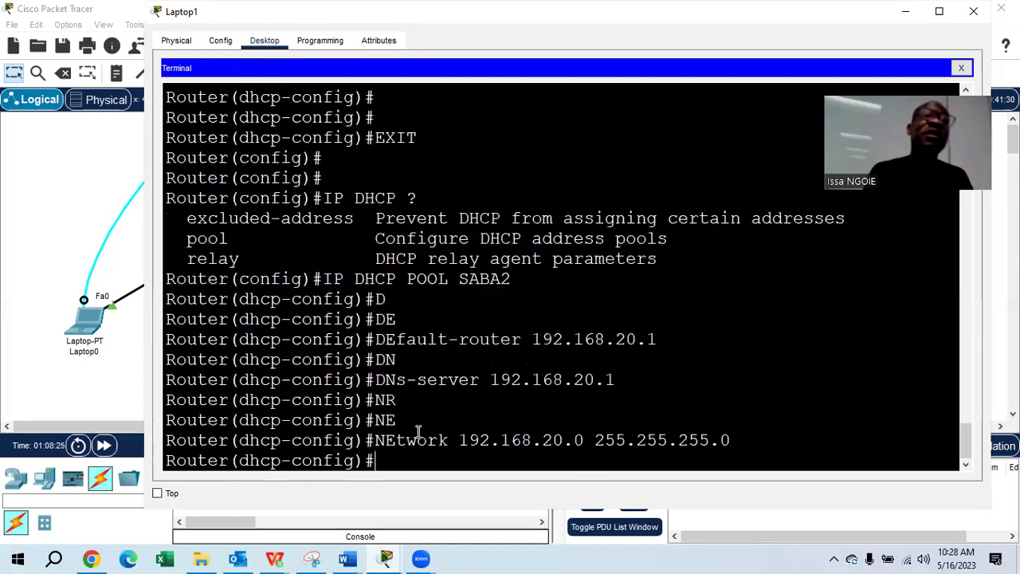
text(DO WR)
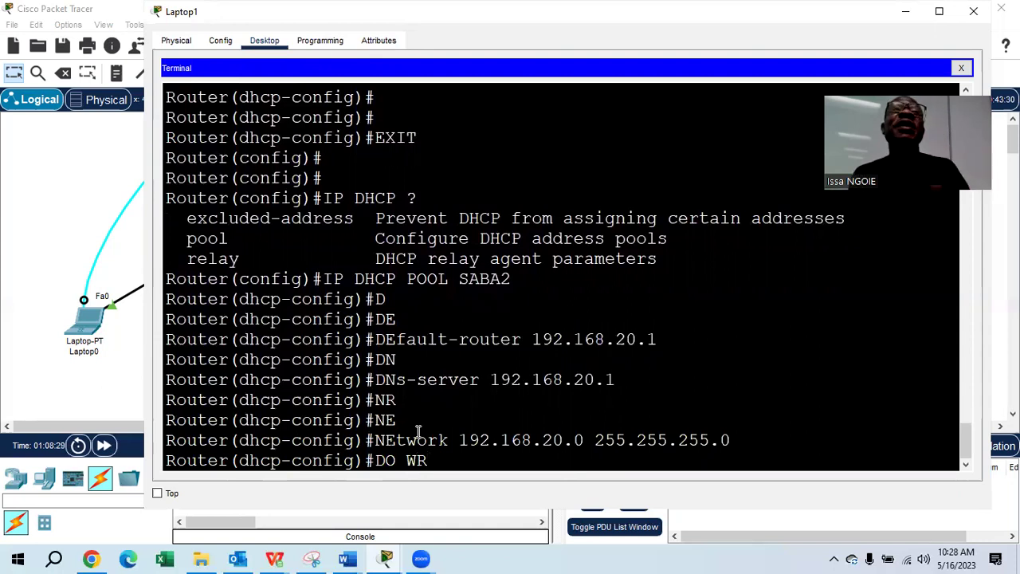
key(Return)
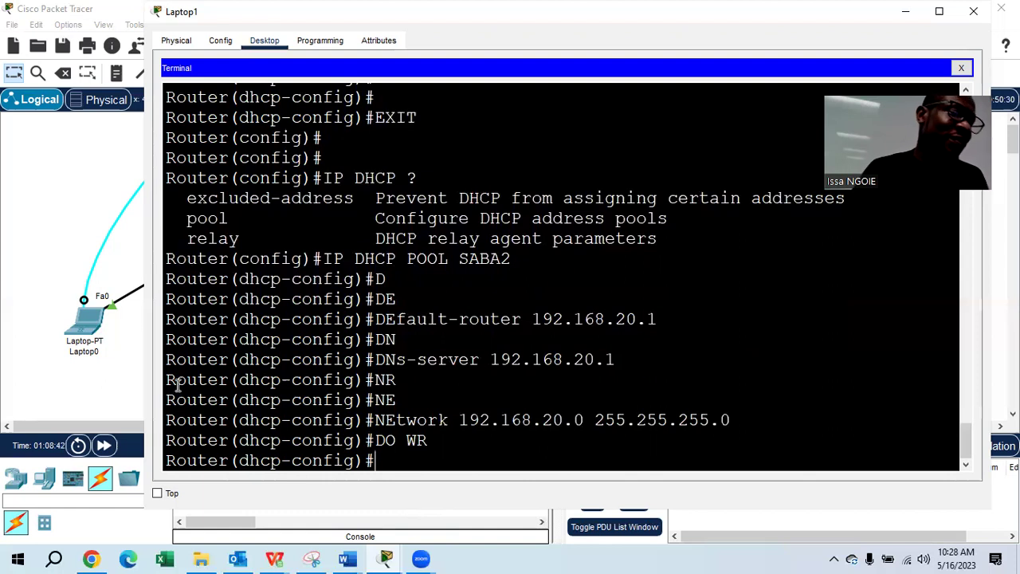
Switch PC6's IP configuration to DHCP and close the PC6 window.
click(51, 193)
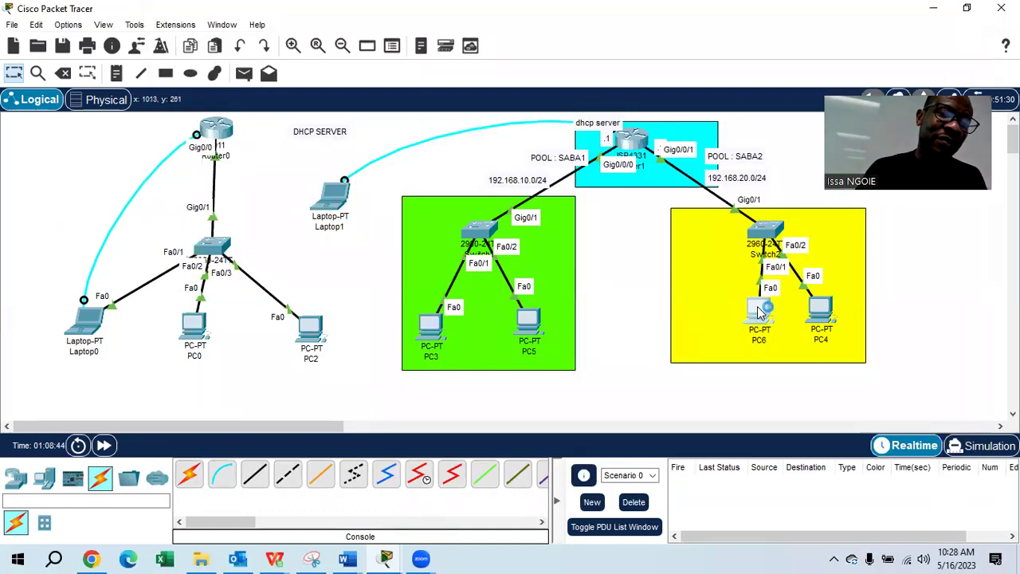
click(759, 308)
click(370, 48)
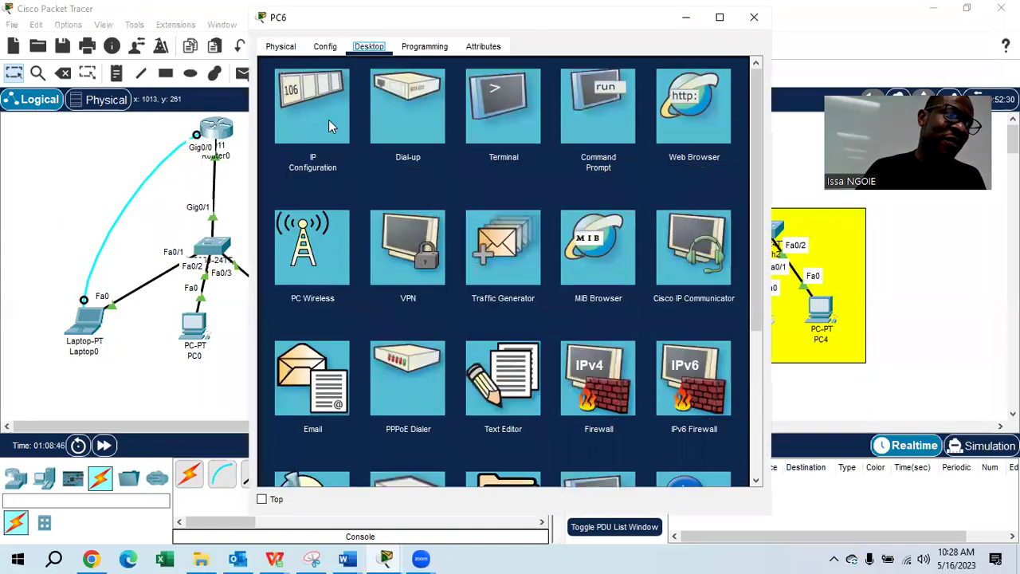
click(328, 120)
click(279, 130)
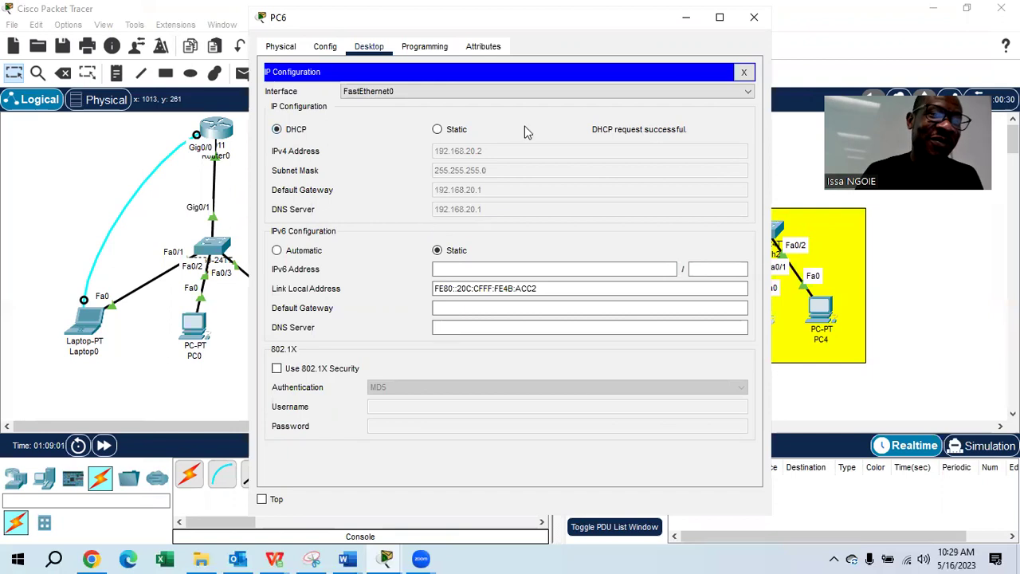
click(754, 17)
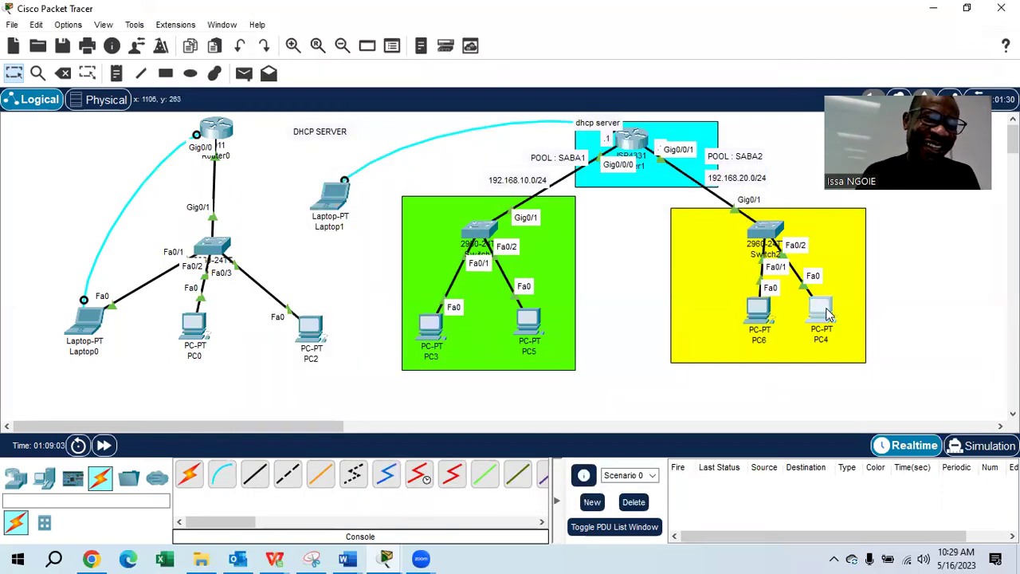
Switch PC4's IP configuration to DHCP and close its IP configuration.
click(829, 314)
click(368, 47)
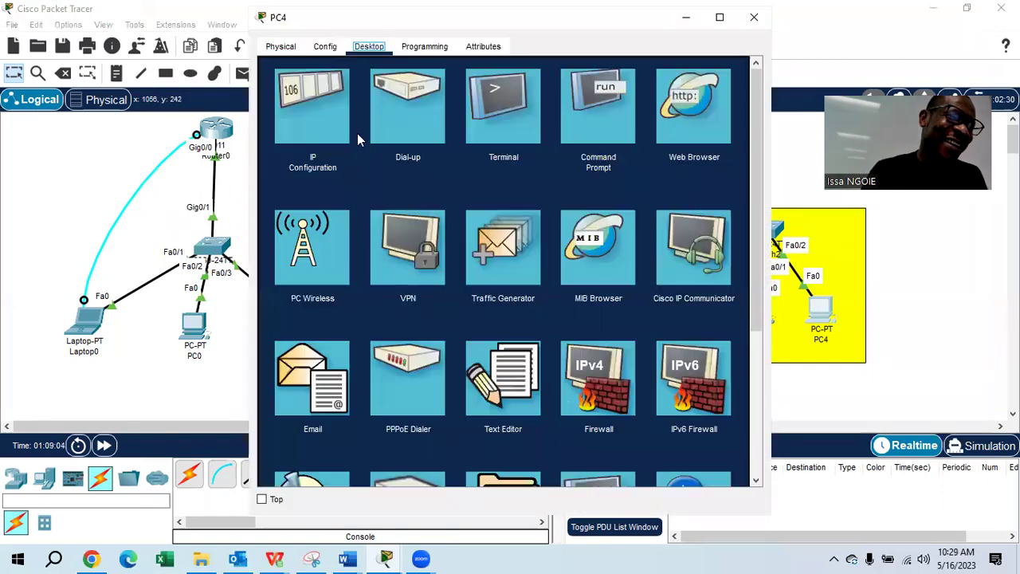
click(343, 130)
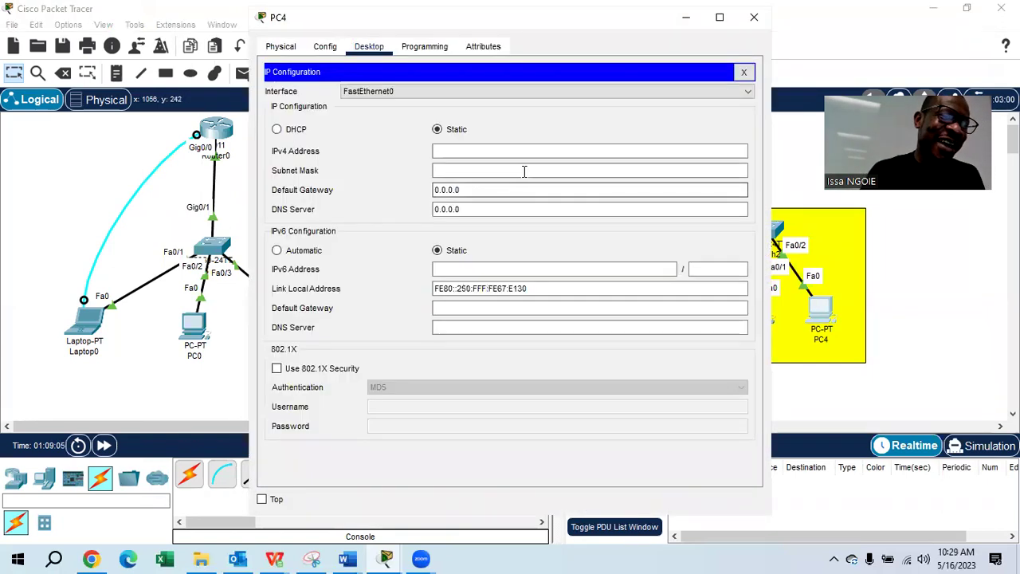
click(277, 129)
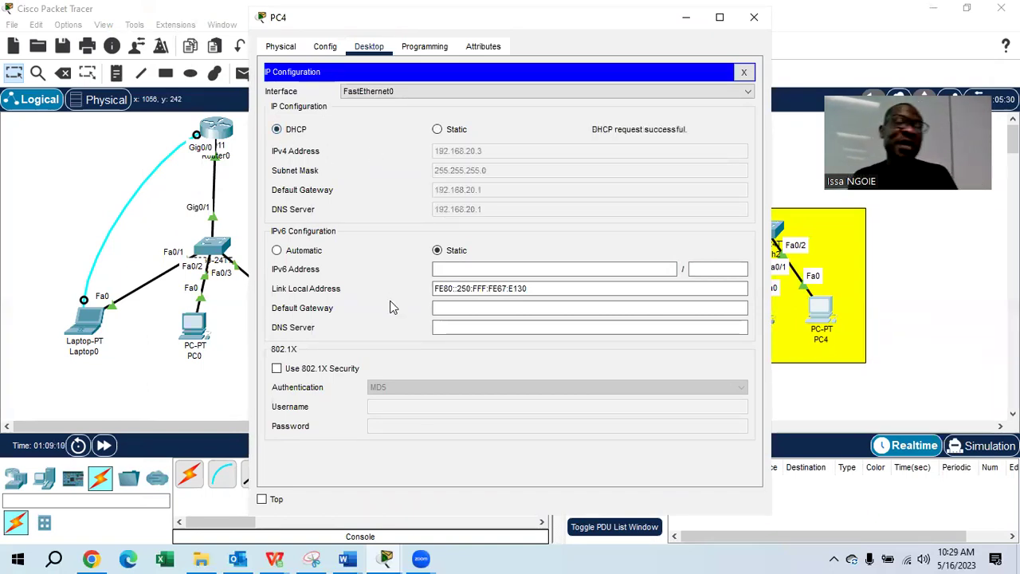
click(738, 69)
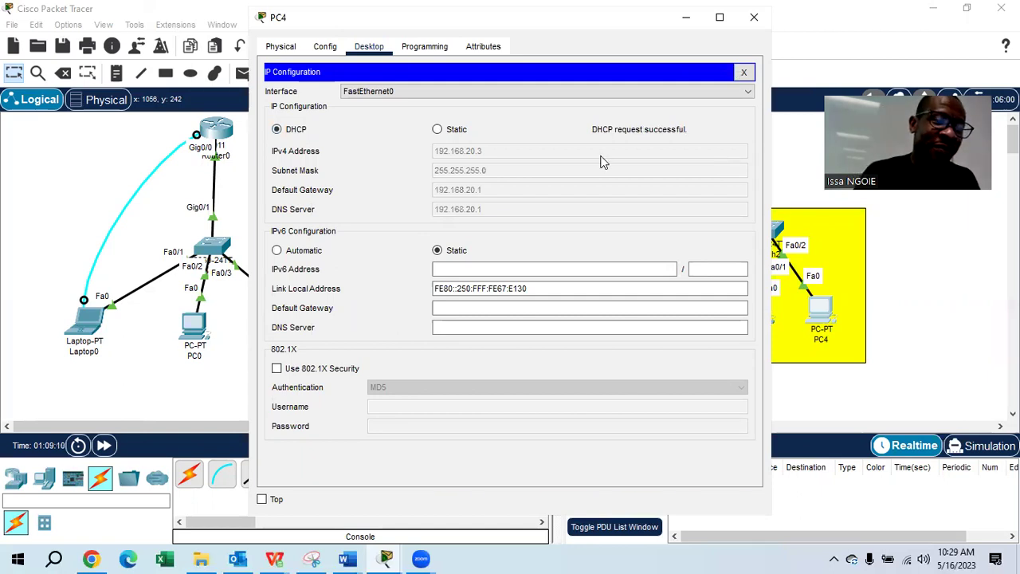
Ping 192.168.20.2 from PC4's command prompt and return to the topology workspace.
click(601, 158)
text(PING)
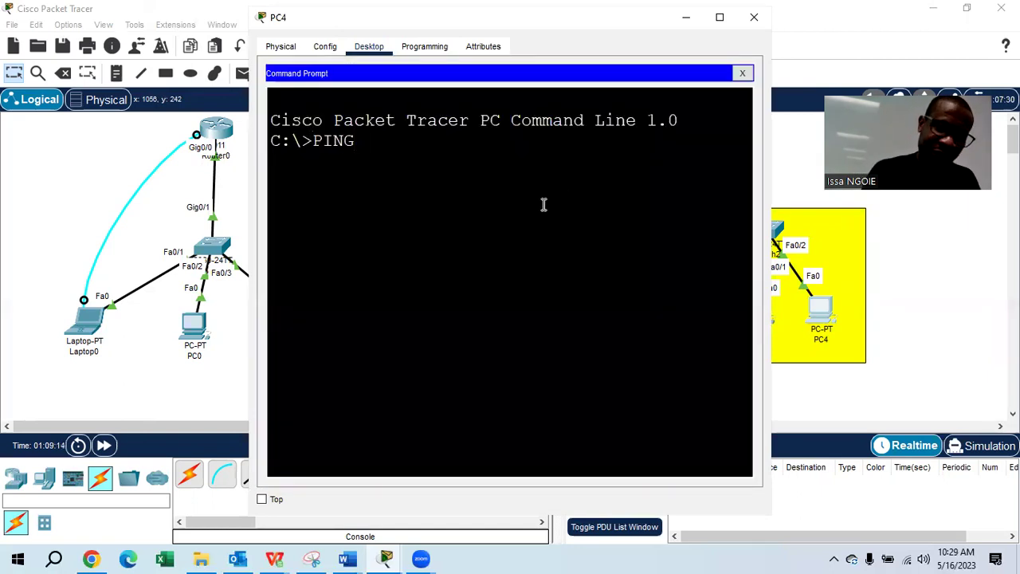
text( 192.168.)
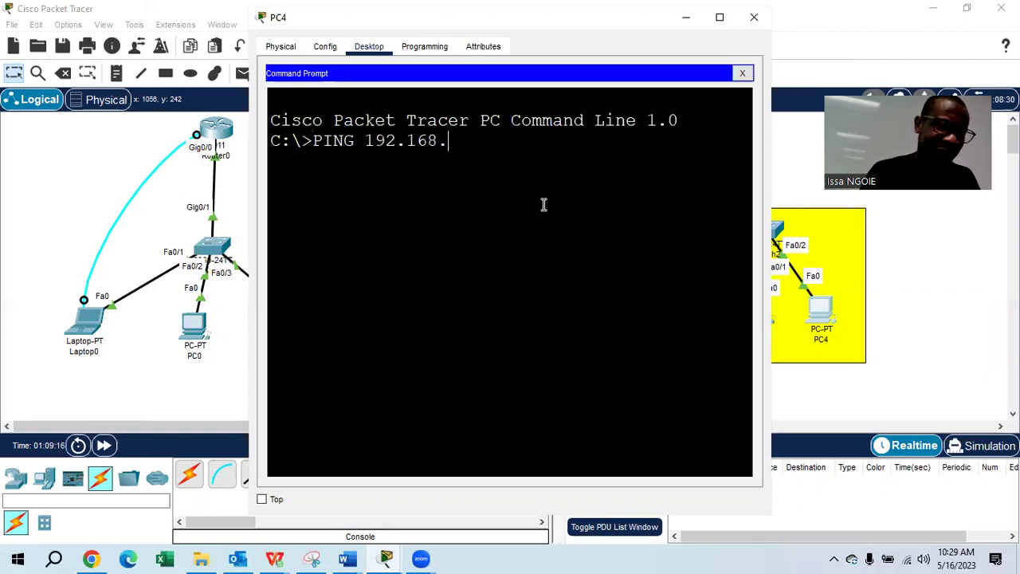
text(20.2)
key(Return)
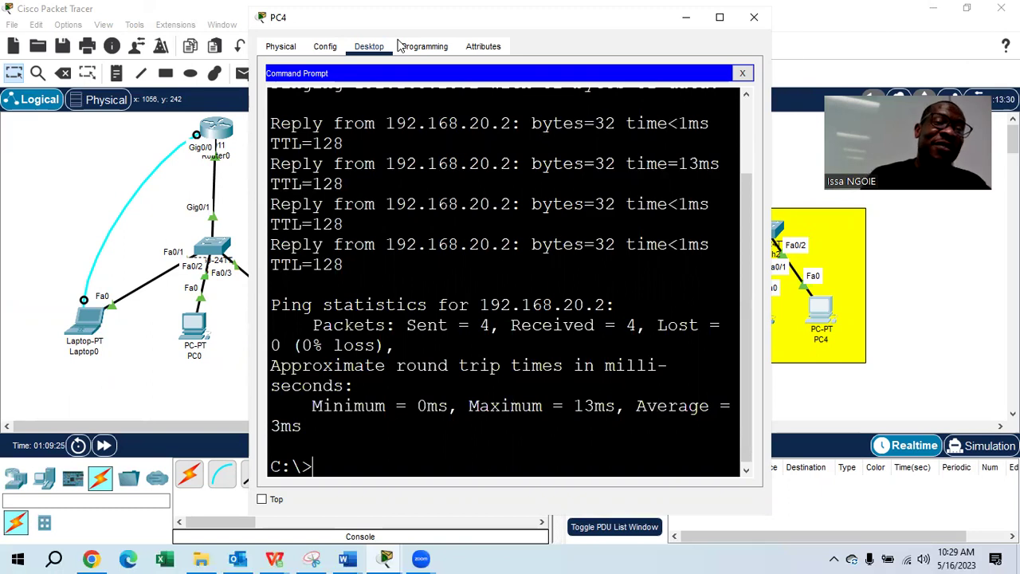
click(795, 153)
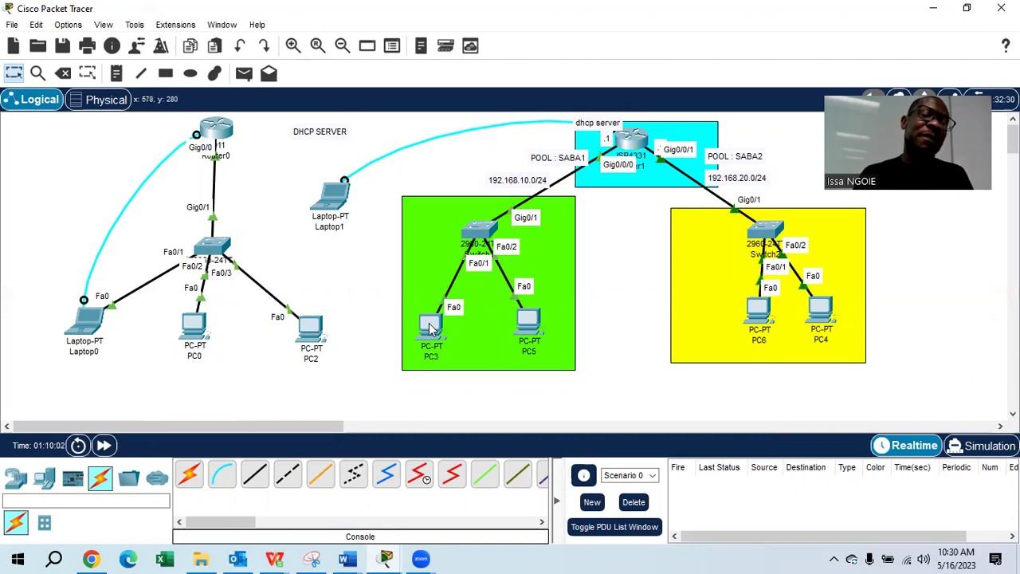
Place two new PCs side by side in the empty workspace area beyond the yellow SABA2 network.
mouse_move(428, 328)
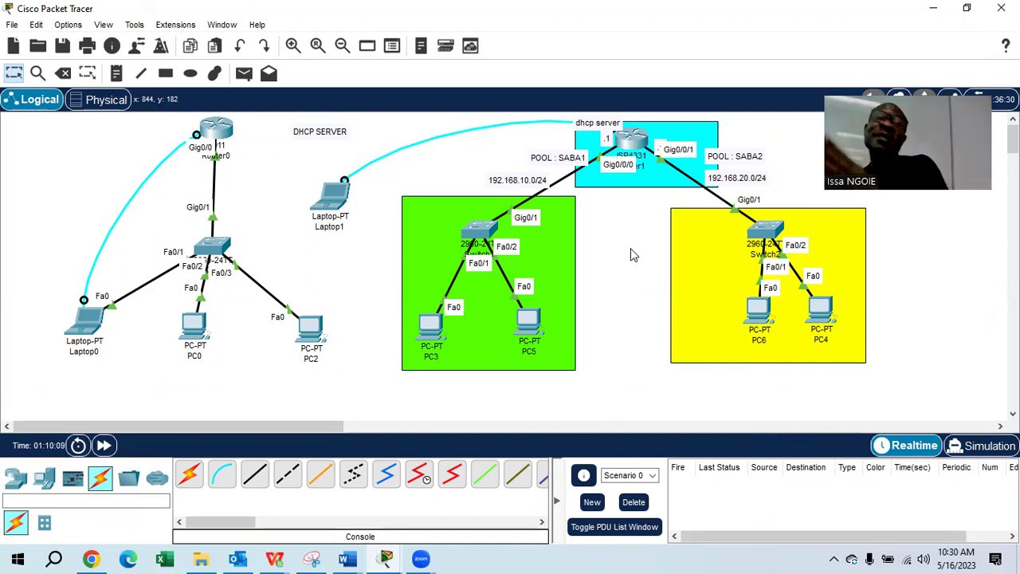
drag(294, 425, 551, 425)
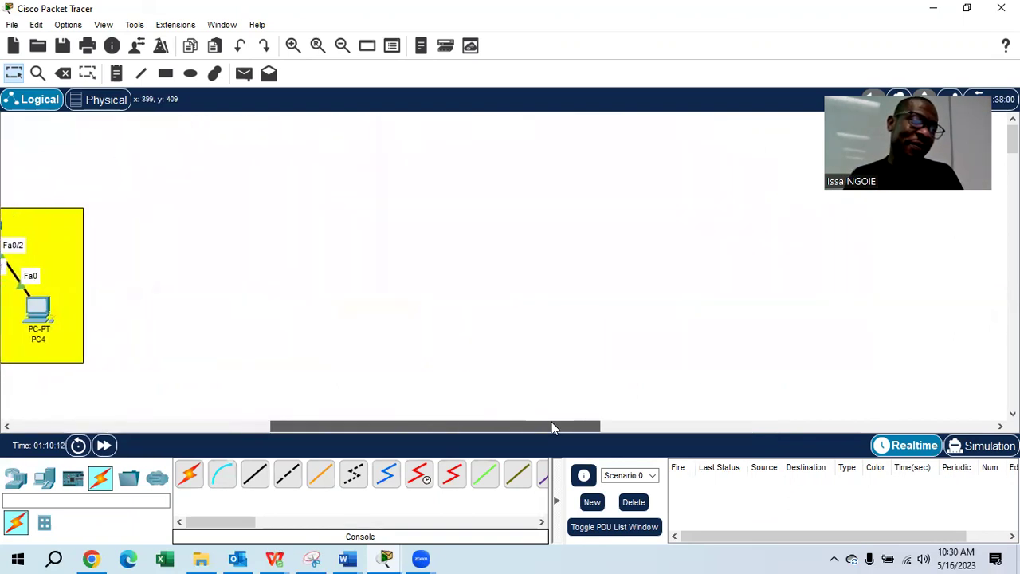
click(44, 477)
click(189, 475)
click(289, 315)
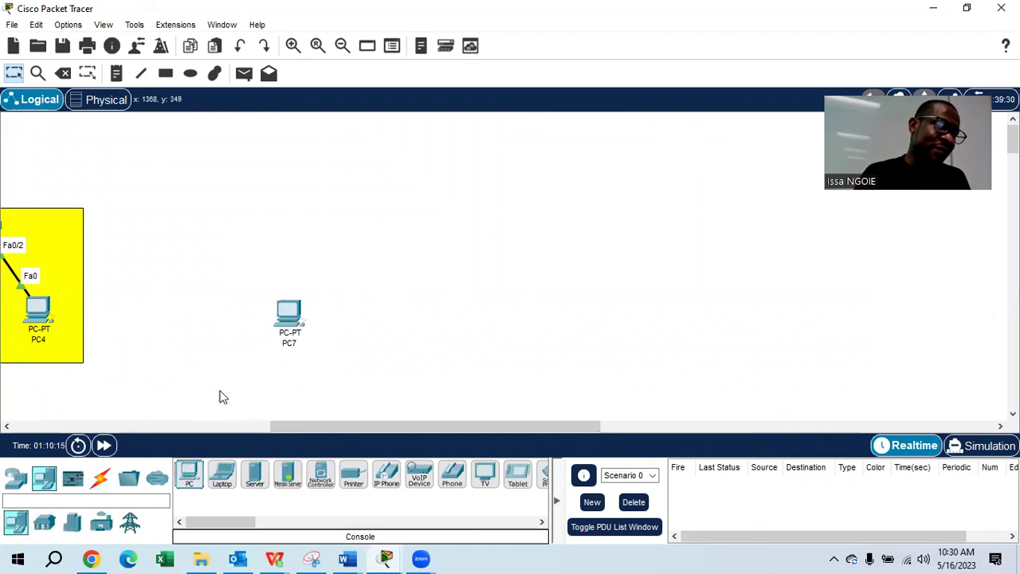
click(189, 475)
click(530, 319)
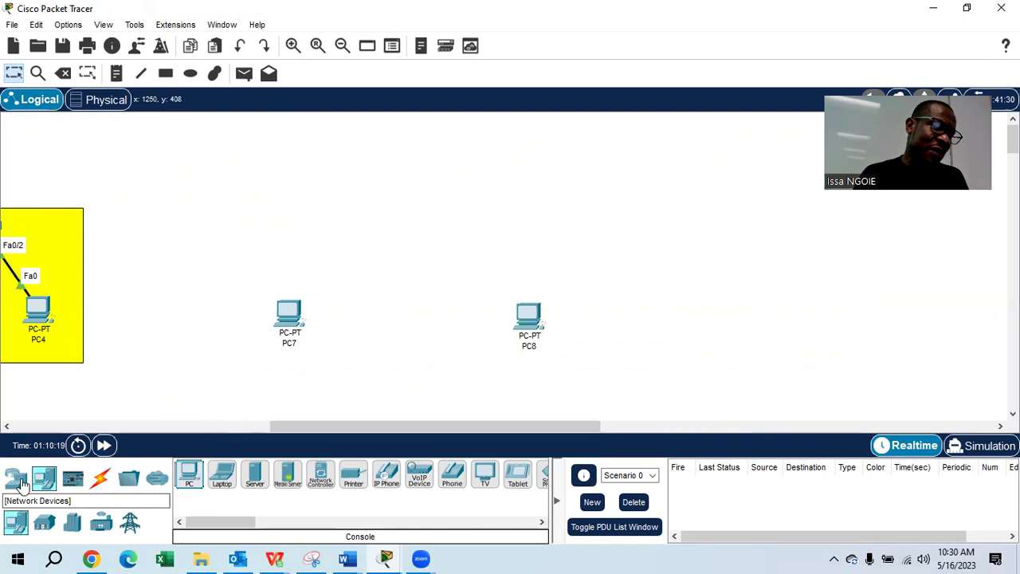
Place a 2960 switch above and between the two new PCs.
click(16, 478)
click(44, 522)
click(189, 475)
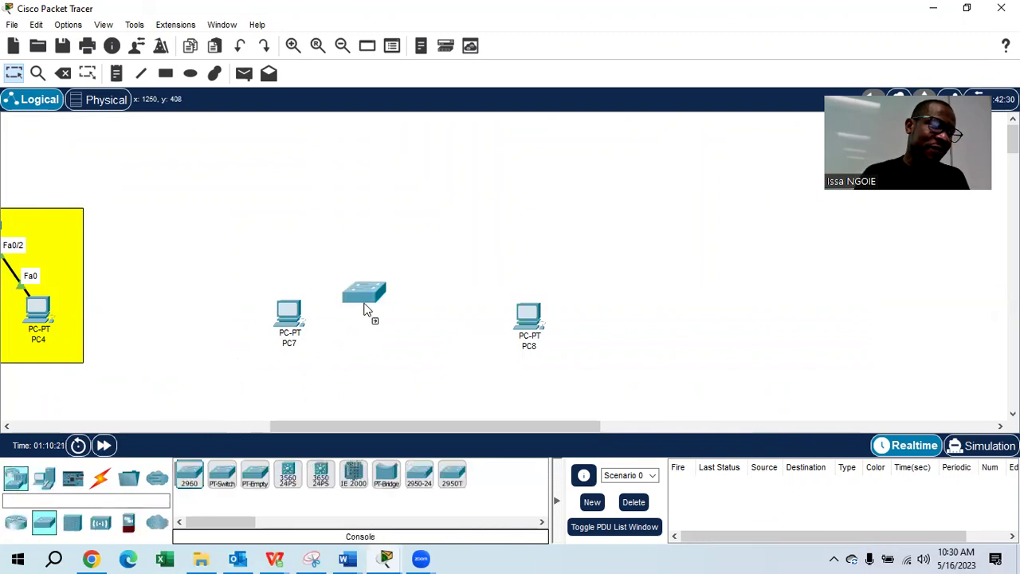
click(415, 238)
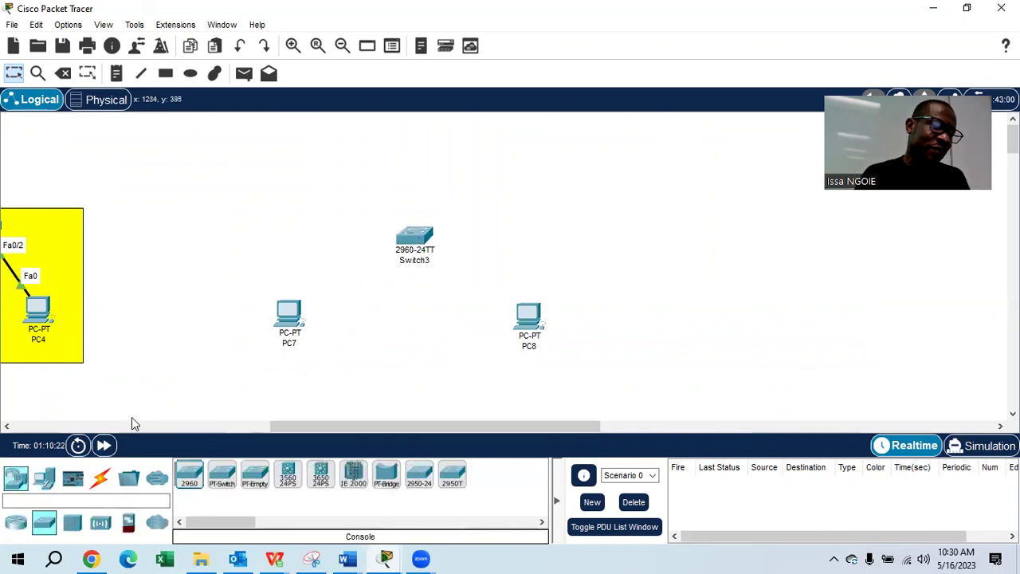
Add a server to the workspace, above and to the right of the new 2960 switch.
click(36, 483)
click(255, 475)
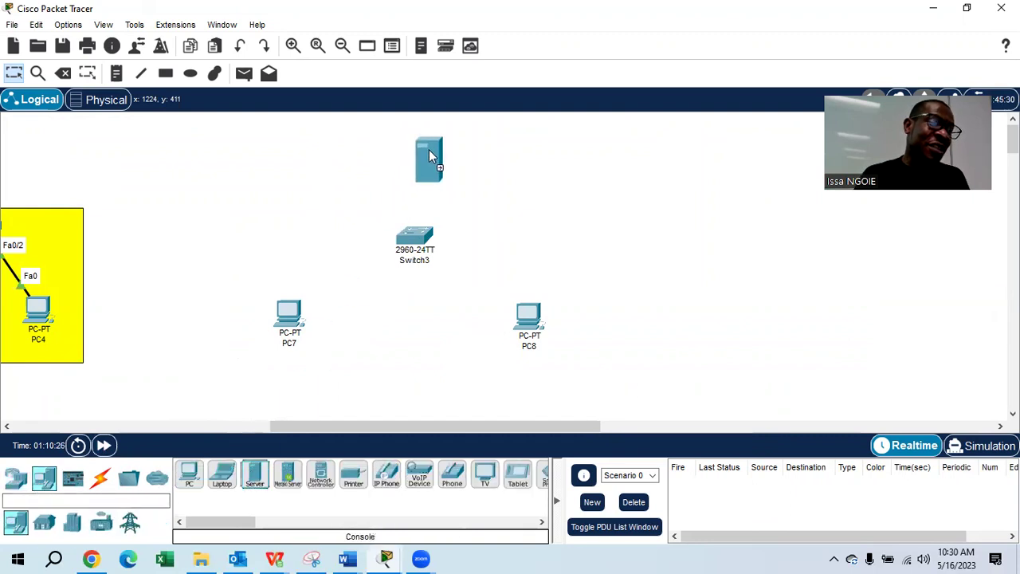
click(583, 150)
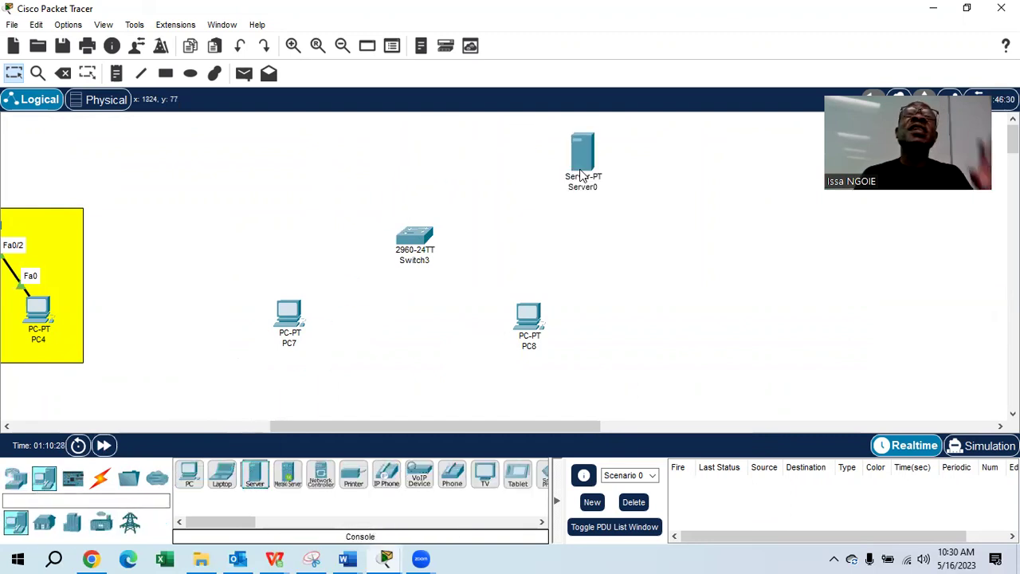
mouse_move(581, 176)
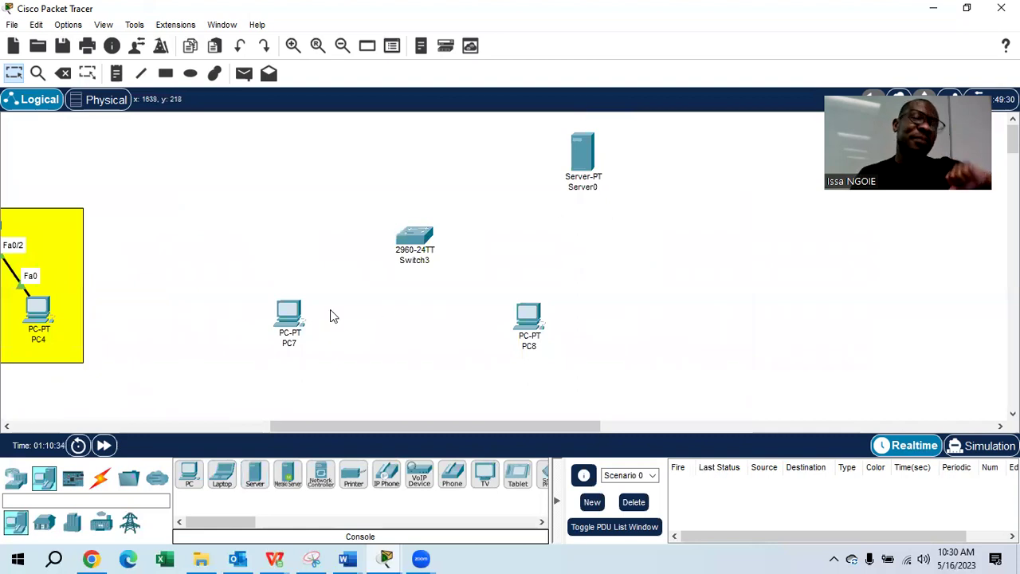
Connect PC7 to Switch3's FastEthernet0/1 port with a copper straight-through cable.
click(100, 478)
click(255, 474)
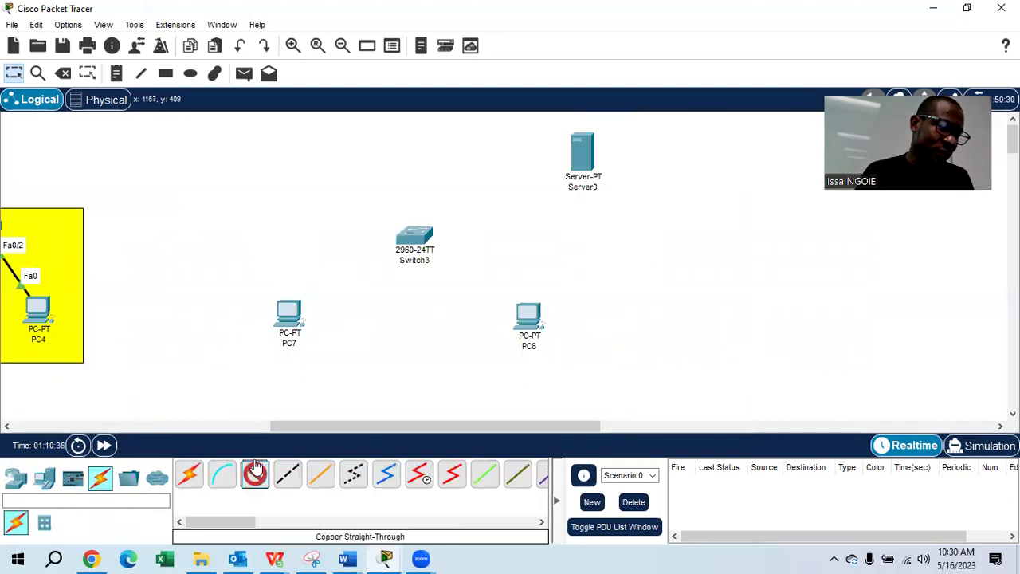
click(297, 317)
click(347, 374)
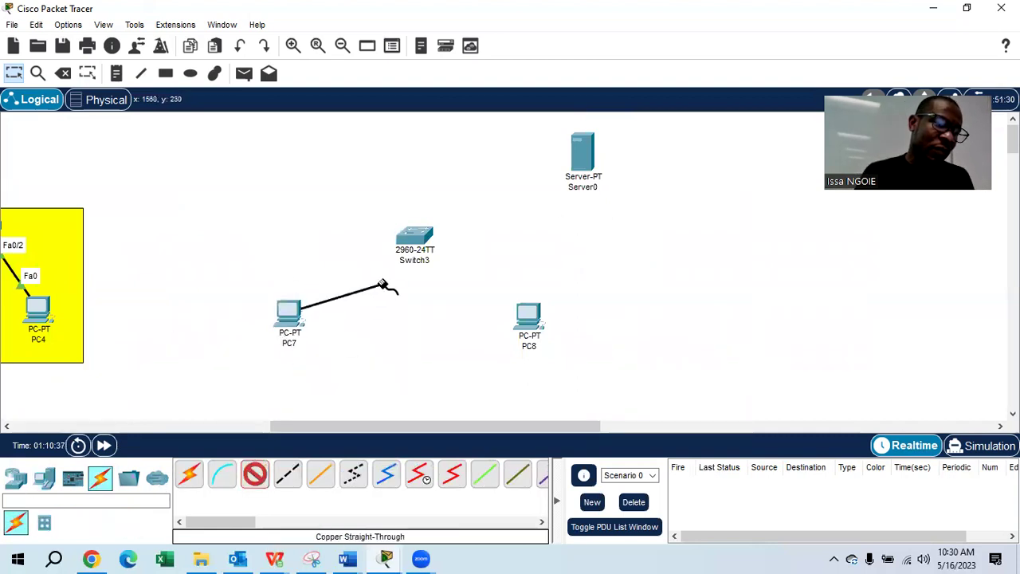
click(413, 236)
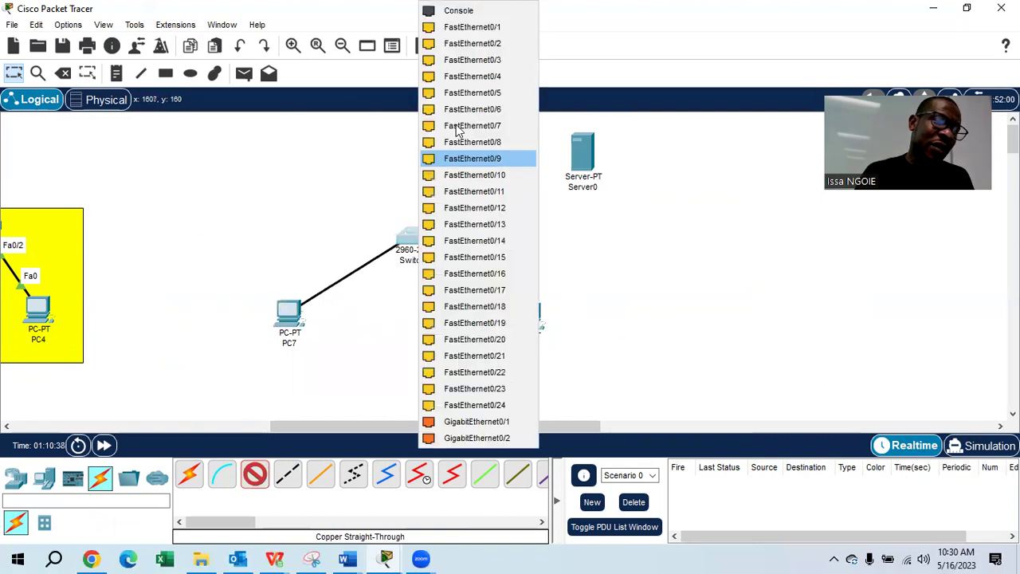
click(459, 27)
Connect PC8's FastEthernet0 port to Switch3's FastEthernet0/2 port with a copper straight-through cable.
click(538, 323)
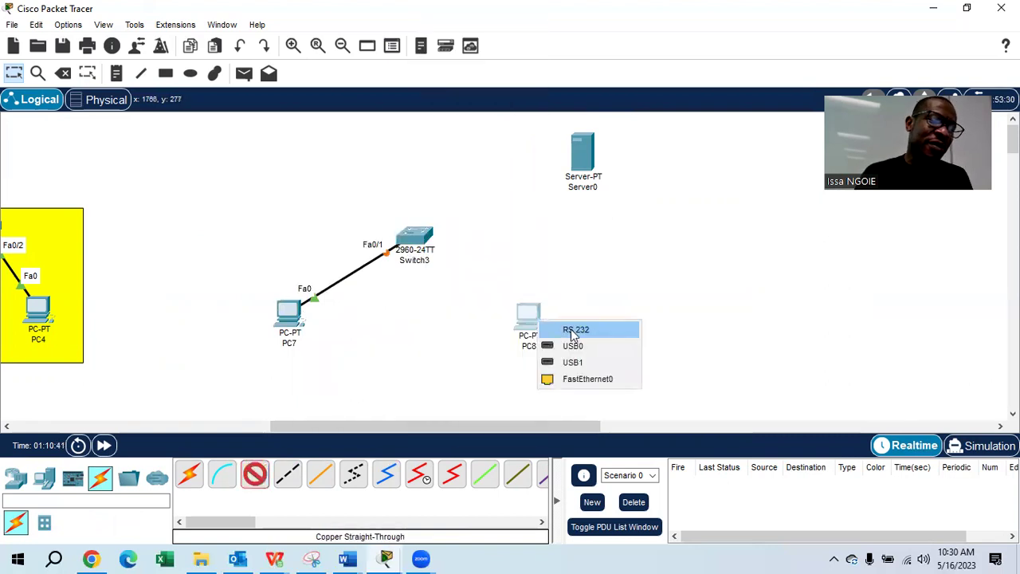
click(582, 378)
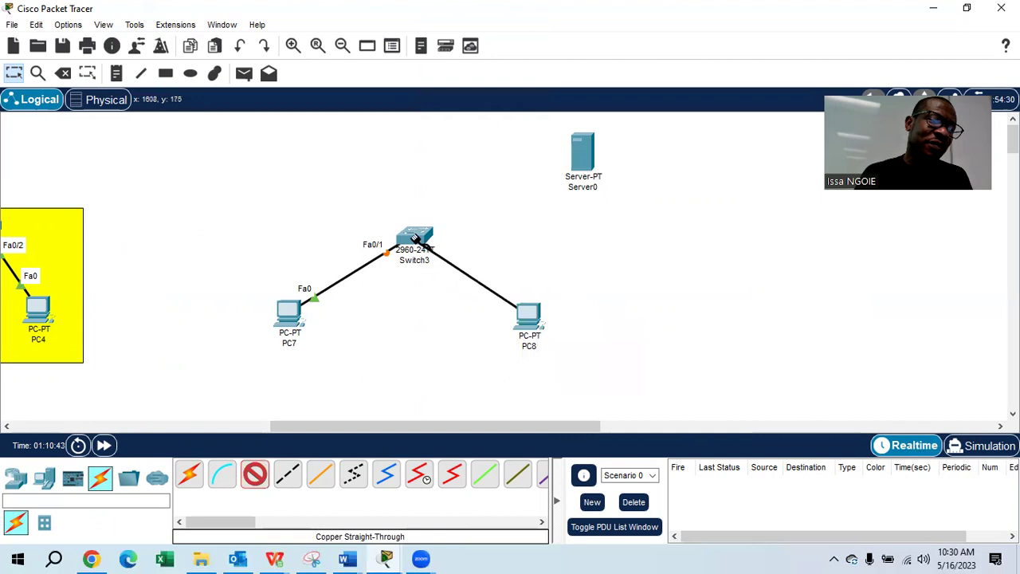
click(414, 238)
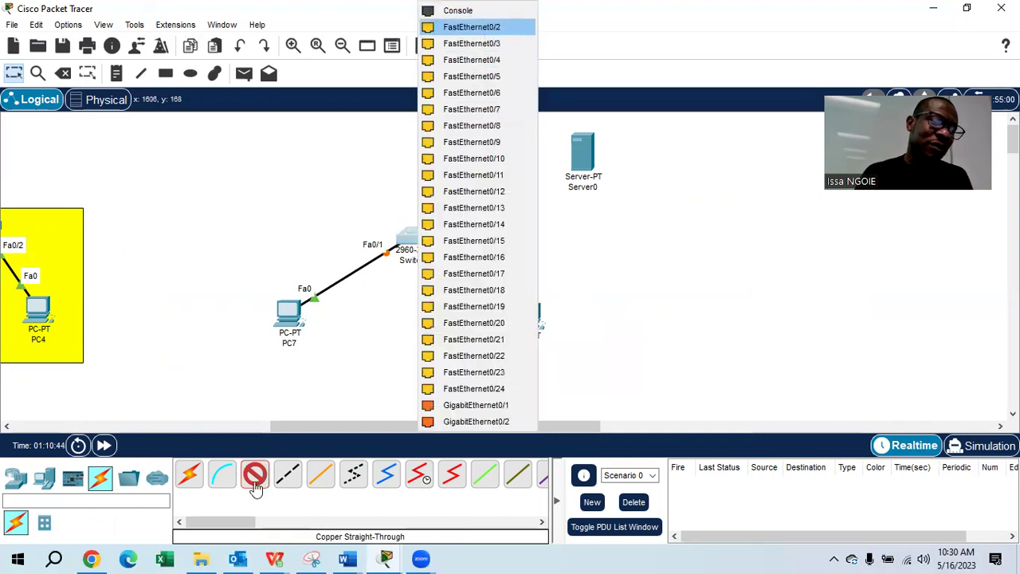
click(472, 27)
Connect Server0's FastEthernet0 port to Switch3's GigabitEthernet0/1 port with a copper straight-through cable.
click(588, 159)
click(413, 237)
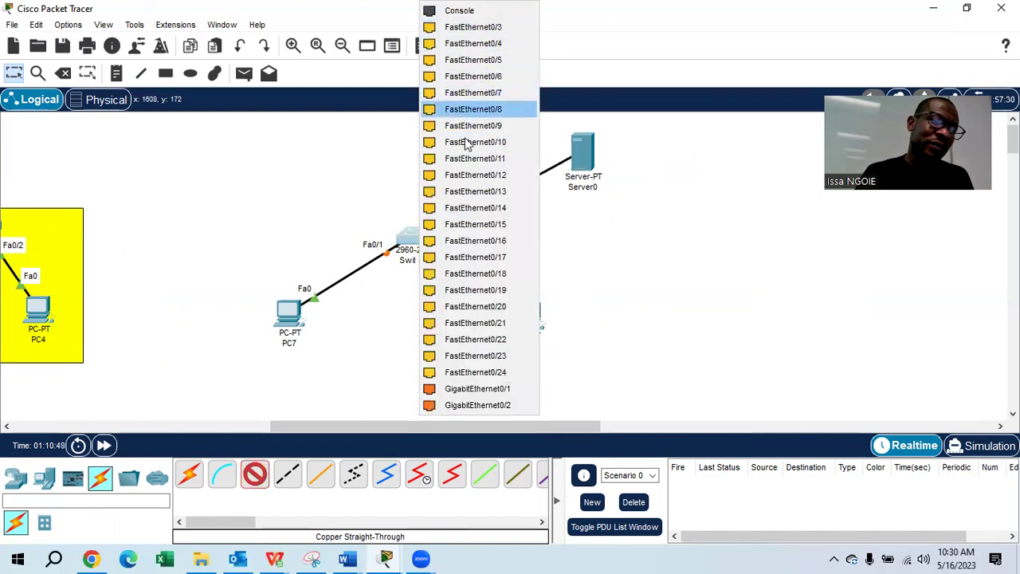
click(472, 388)
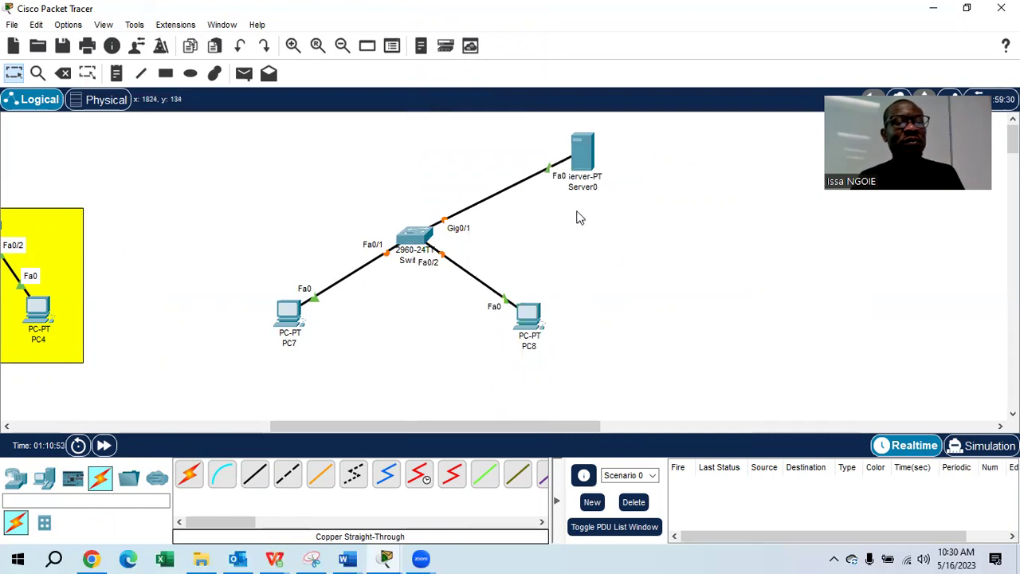
Move the switch end of the Server0 cable to Switch3's FastEthernet0/3 port.
click(444, 219)
click(419, 233)
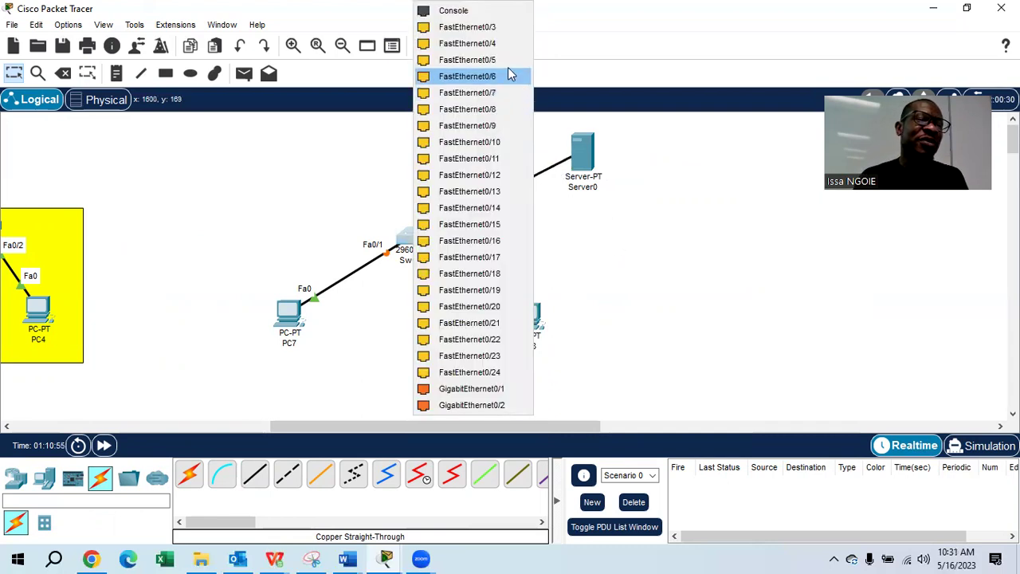
click(466, 55)
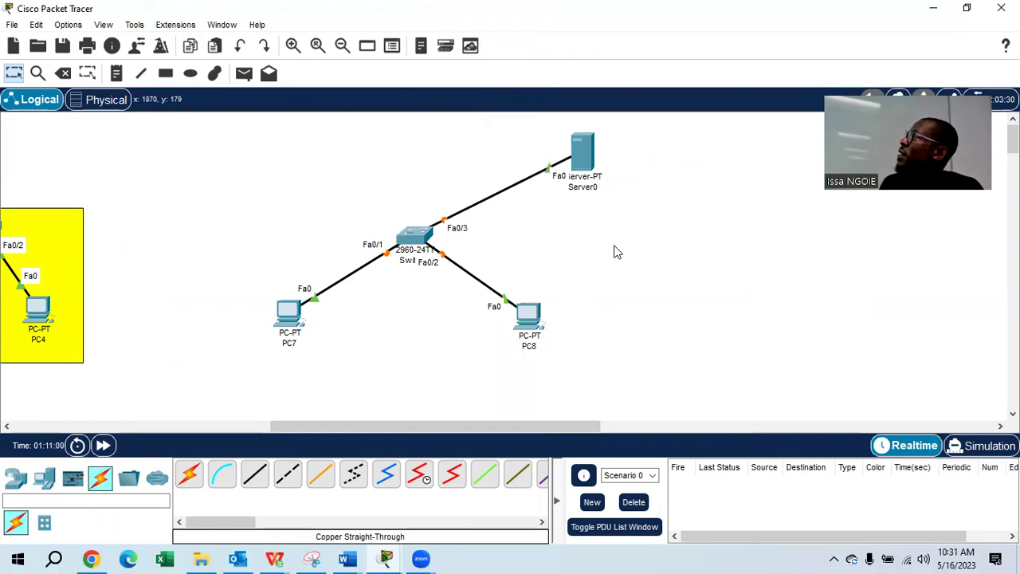
Add a text note reading "DHCP SERVER" and position it directly above Server0.
click(118, 76)
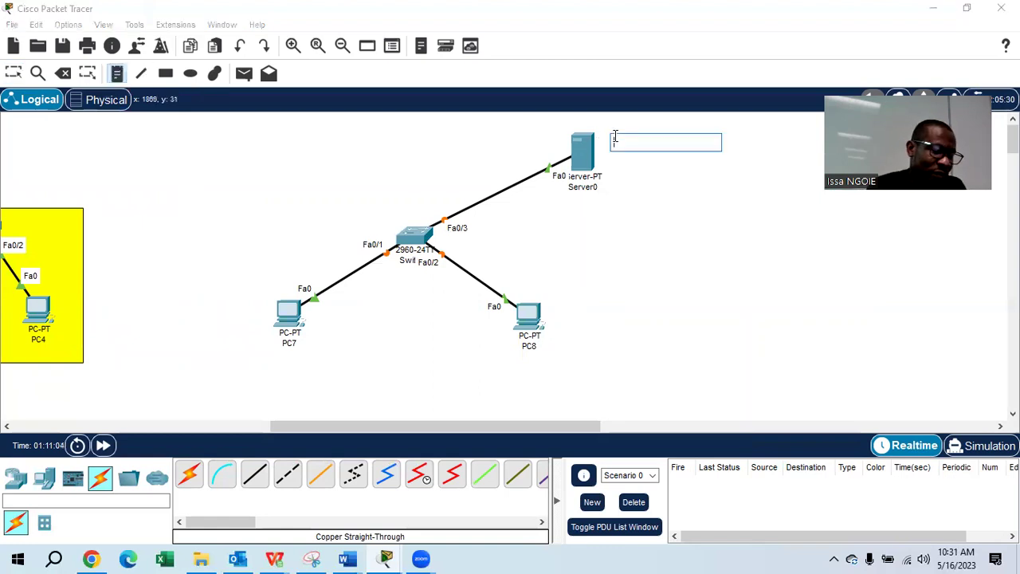
text(DH)
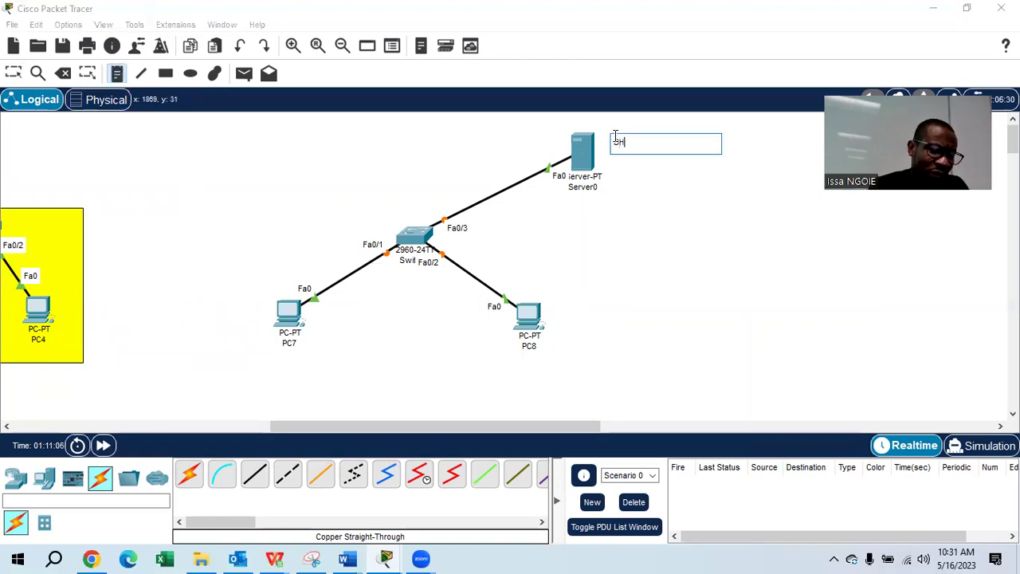
text(CP SERVER)
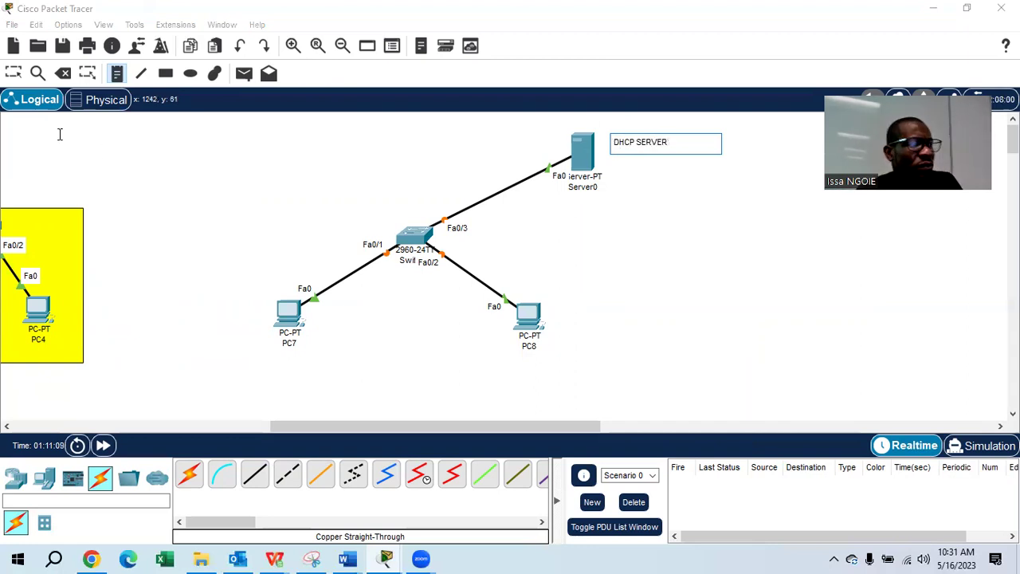
click(15, 74)
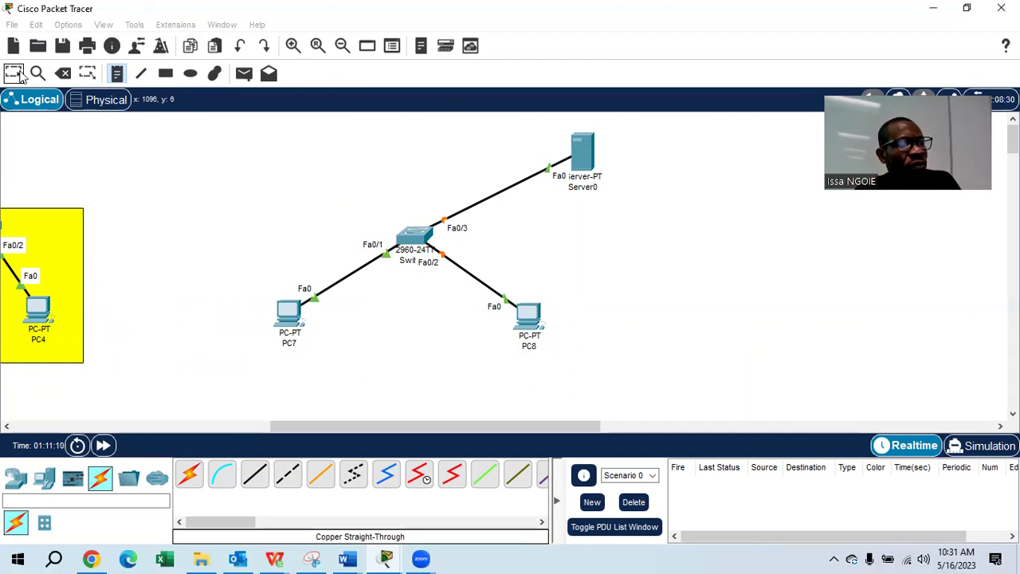
drag(616, 148, 570, 129)
click(626, 164)
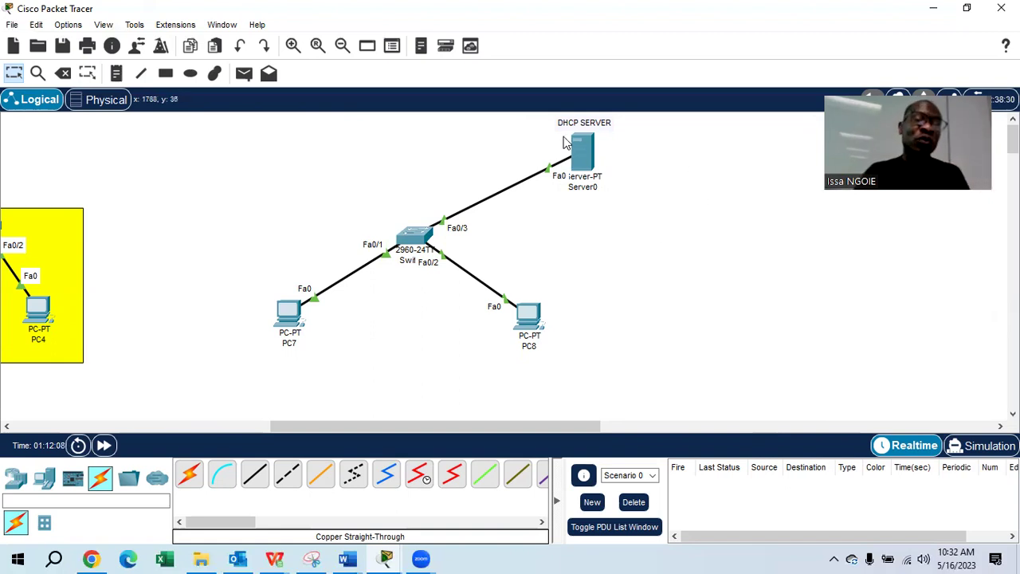
Give Server0 the static IPv4 address 192.168.1.1, subnet mask 255.255.255.0 and default gateway 192.168.1.1.
click(586, 150)
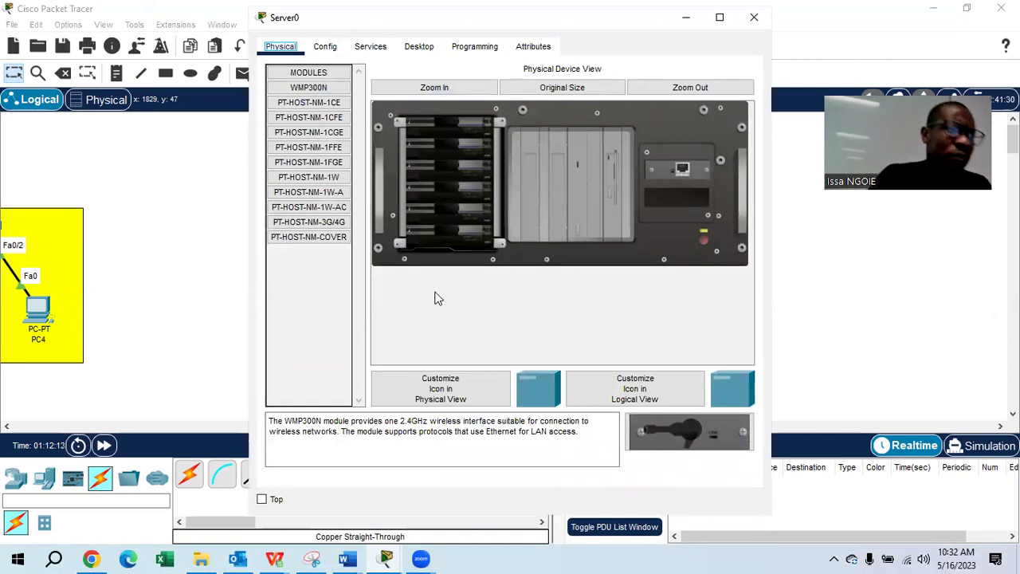
click(422, 47)
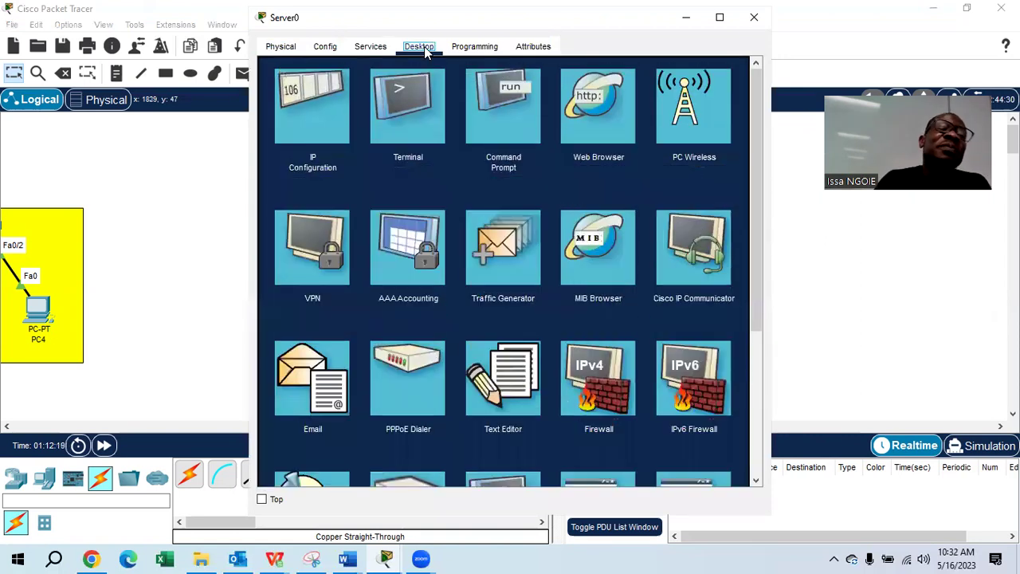
click(283, 106)
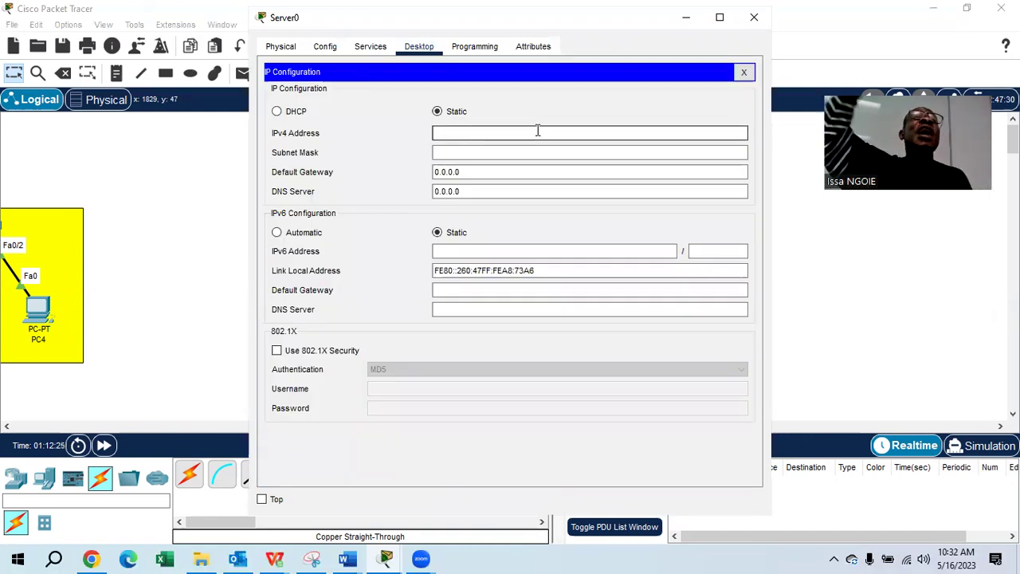
text(19)
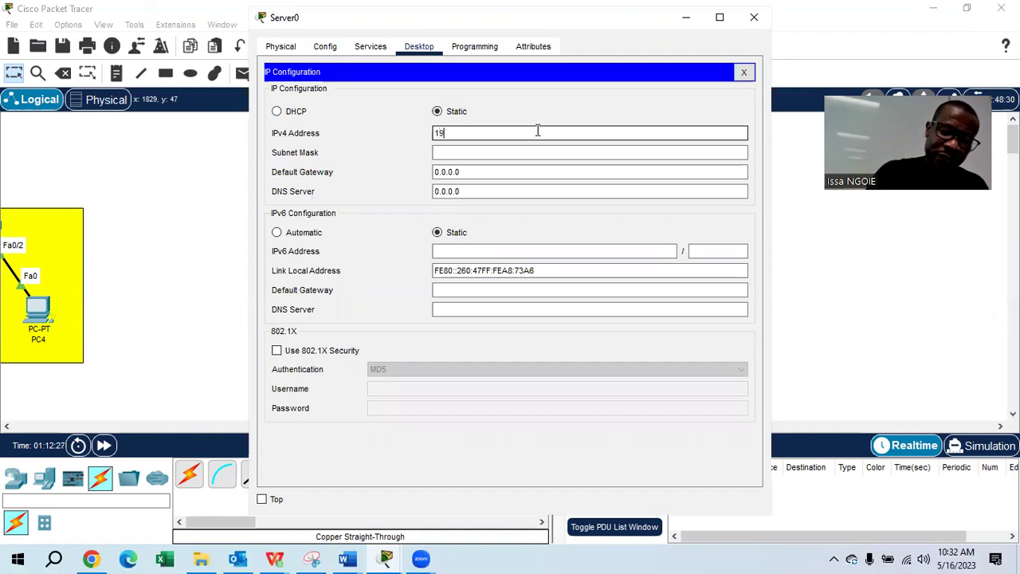
text(2.168.1.1)
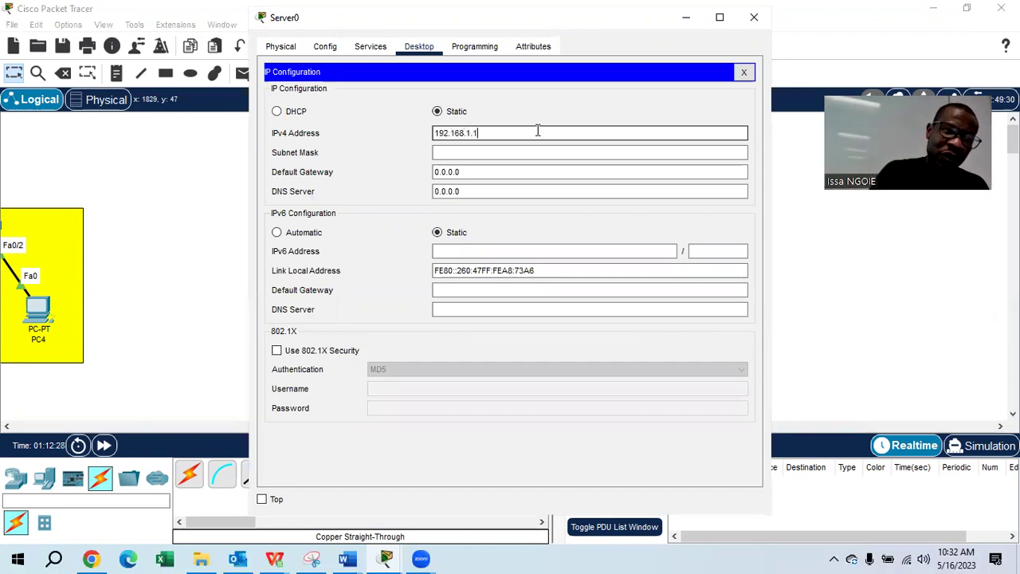
key(Tab)
key(Tab)
text(192.168)
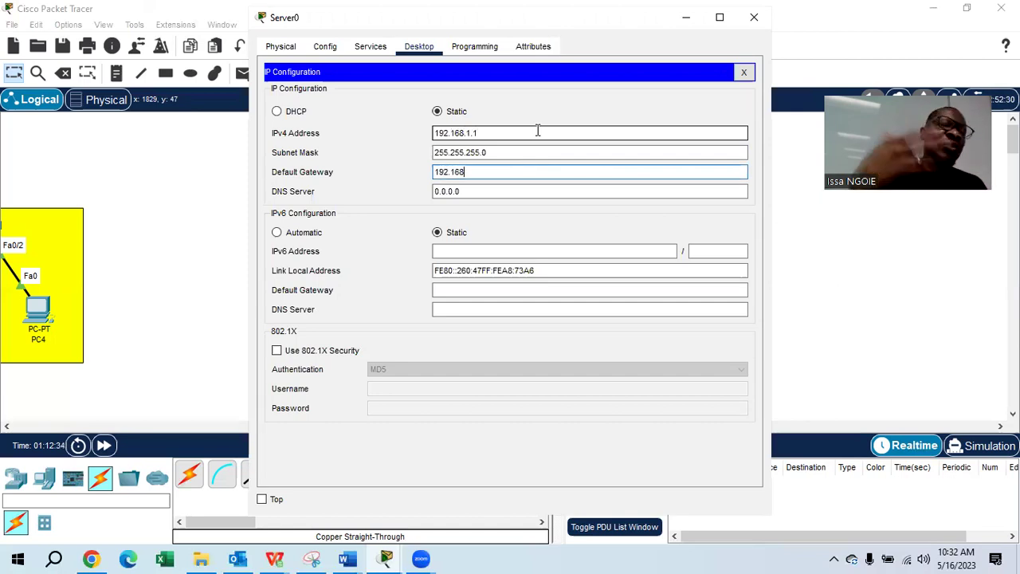
text(.1.1)
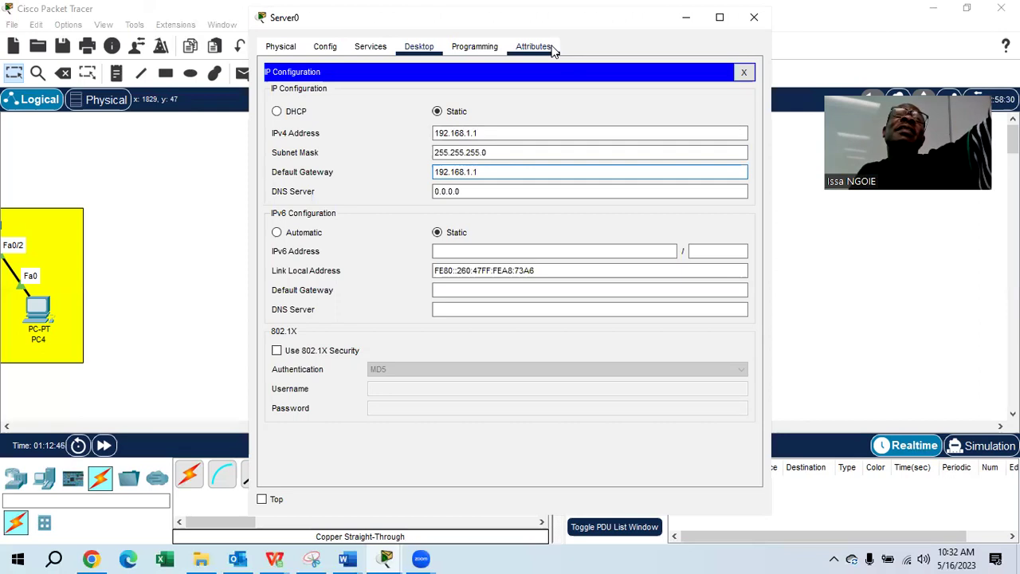
click(754, 18)
click(589, 157)
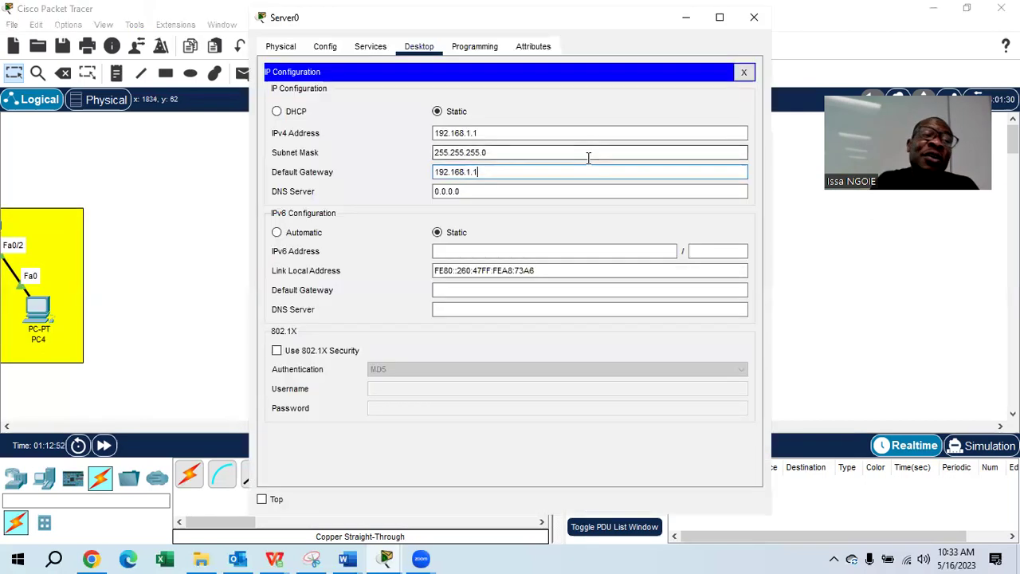
click(744, 71)
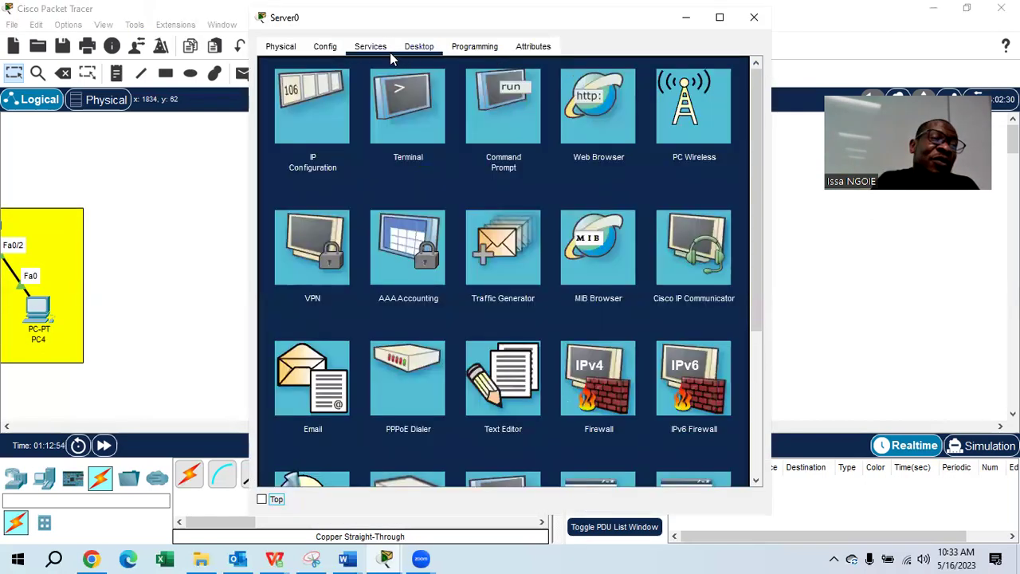
Turn on the DHCP service for Server0's FastEthernet0 interface.
click(371, 46)
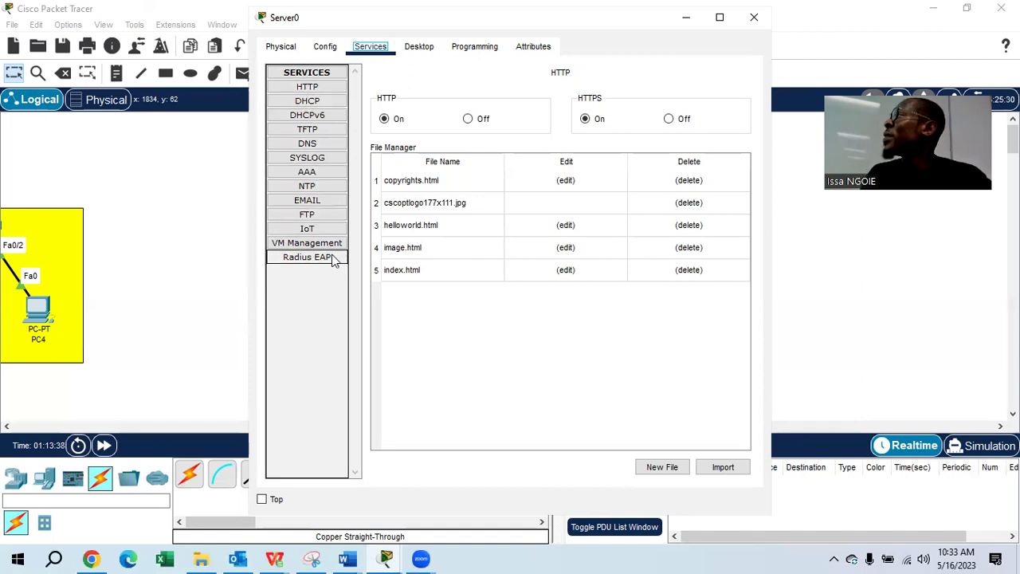
click(311, 101)
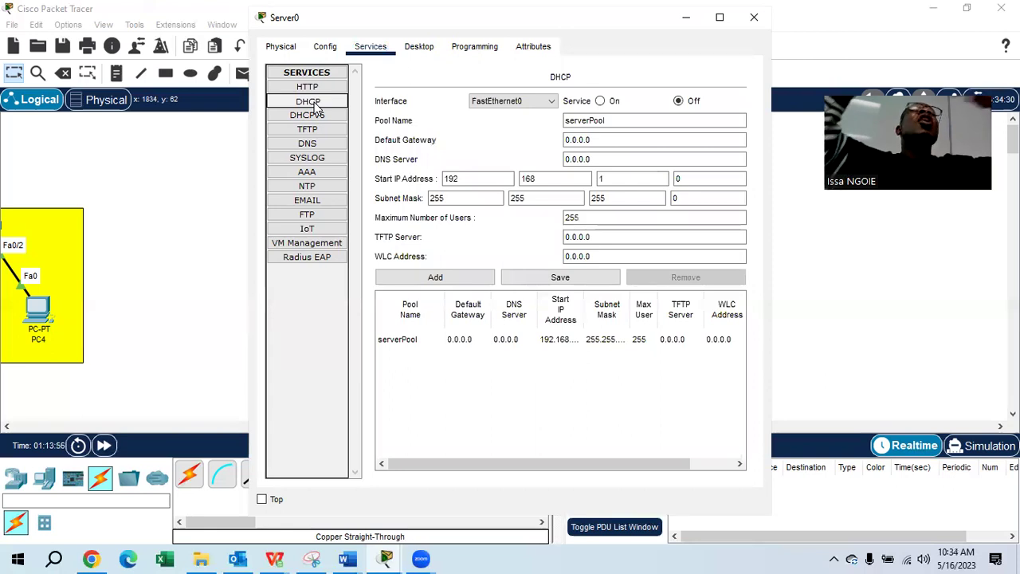
click(601, 101)
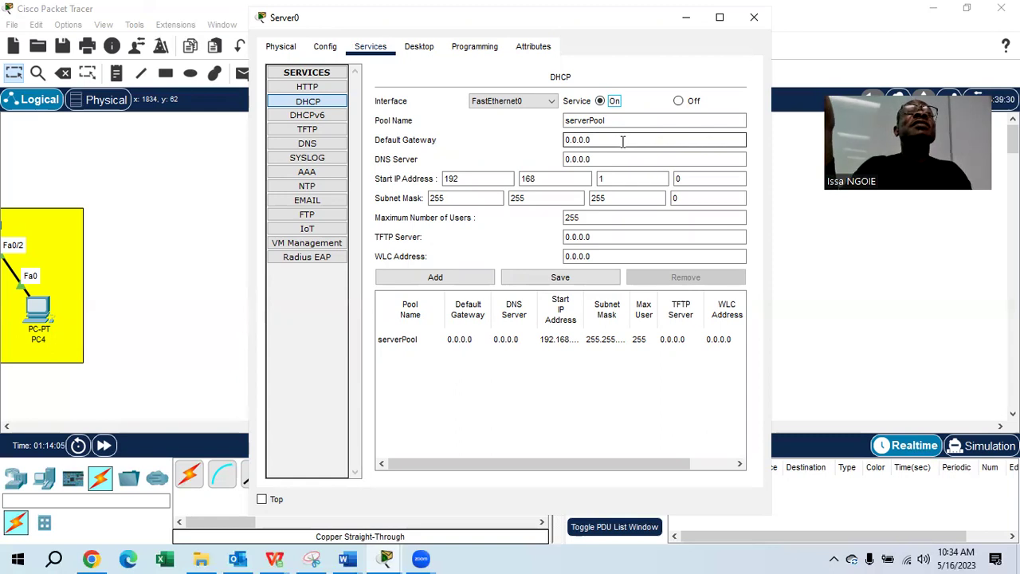
Set the DHCP pool name to SABA3 in Server0's DHCP service.
double_click(622, 122)
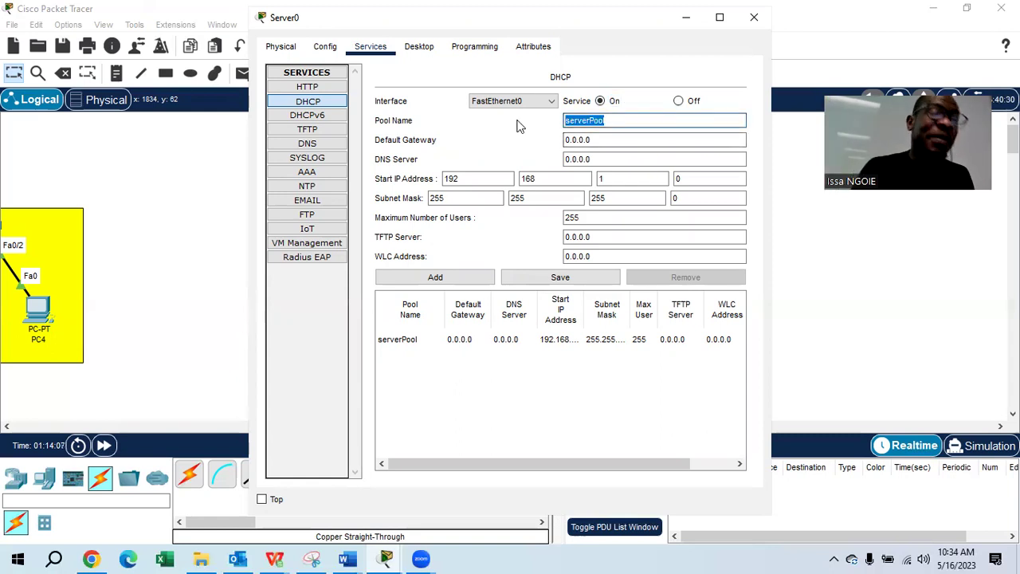
text(saba3)
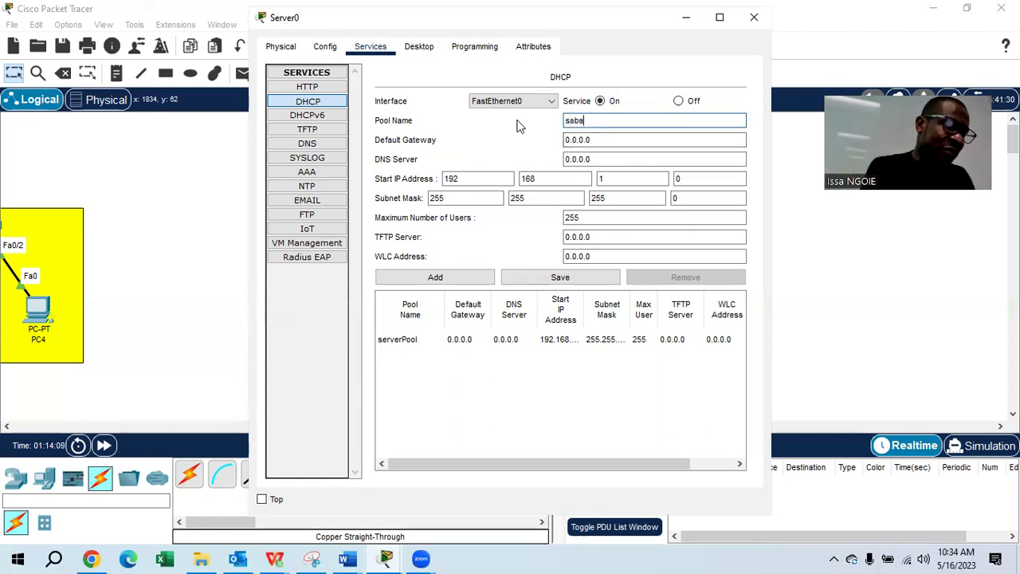
key(BackSpace)
key(BackSpace)
key(BackSpace)
key(BackSpace)
key(BackSpace)
text(SABA3)
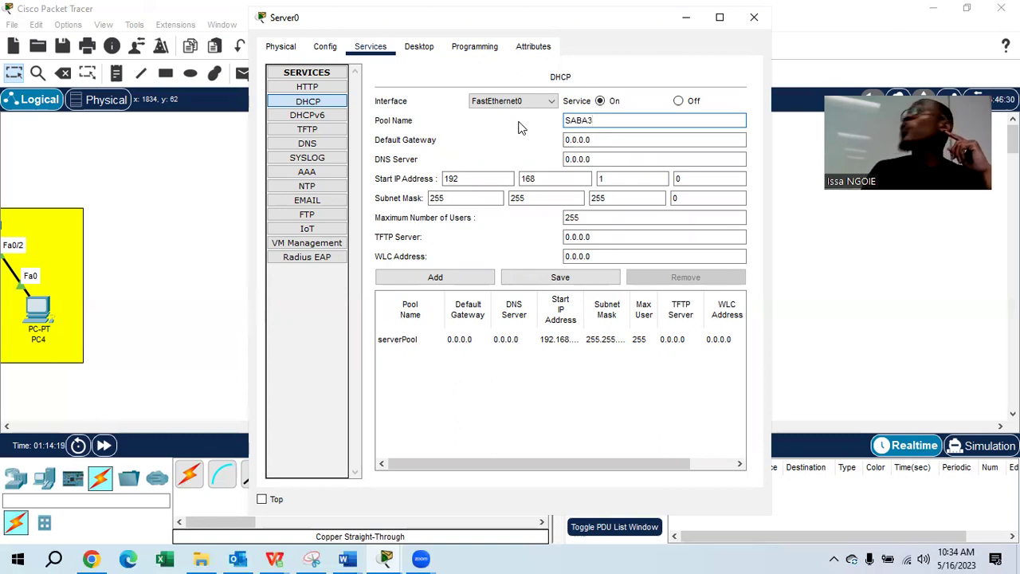
Set both the default gateway and the DNS server of the SABA3 pool to 192.168.1.1.
click(589, 141)
drag(606, 137, 538, 136)
text(192.168.1.1)
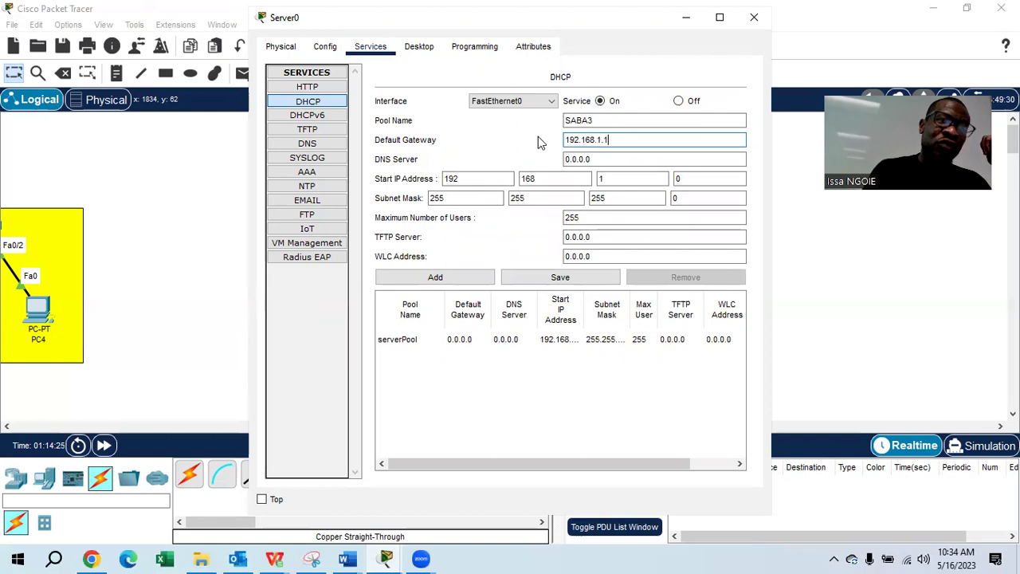
click(566, 161)
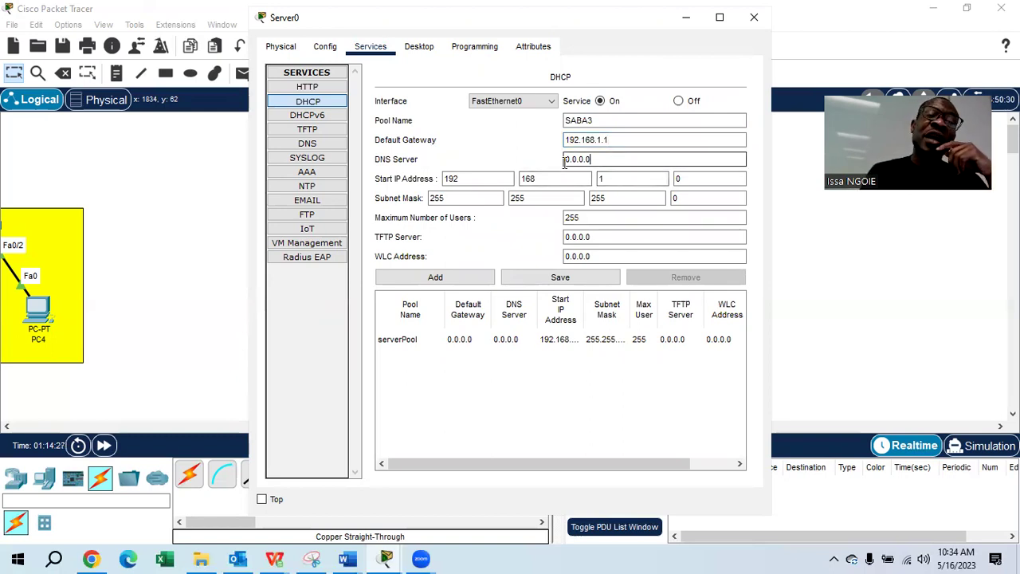
key(BackSpace)
key(BackSpace)
key(BackSpace)
key(BackSpace)
key(BackSpace)
key(BackSpace)
key(BackSpace)
text(192.168.1.1)
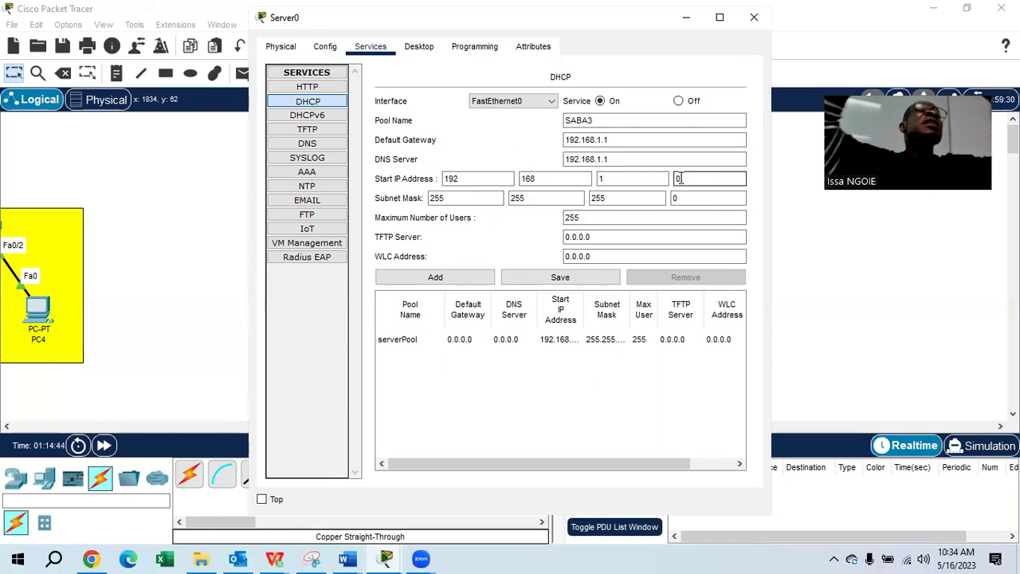
Set the start IP address to 192.168.1.10 and the maximum number of users to 20, and add the SABA3 pool.
key(BackSpace)
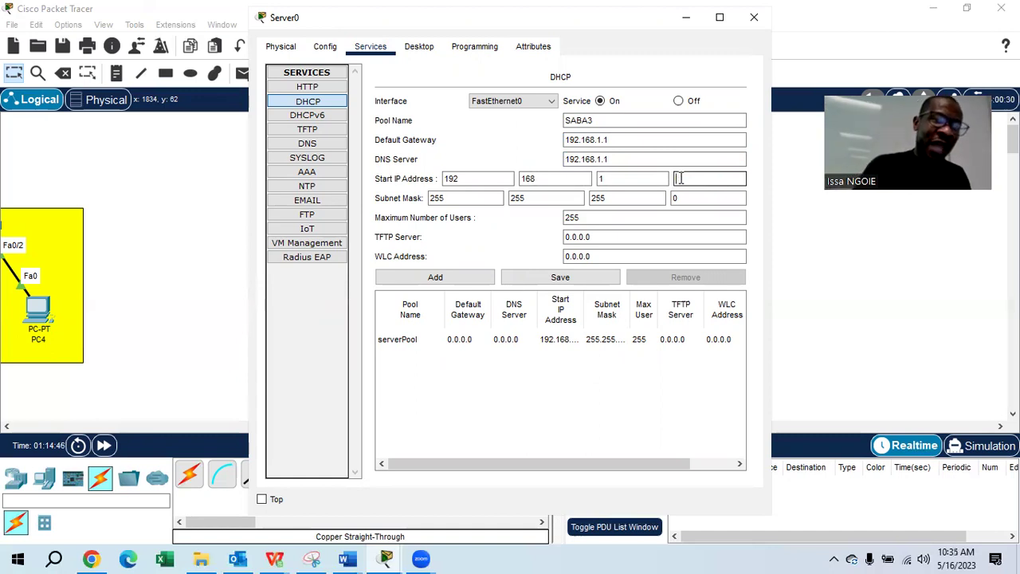
text(10)
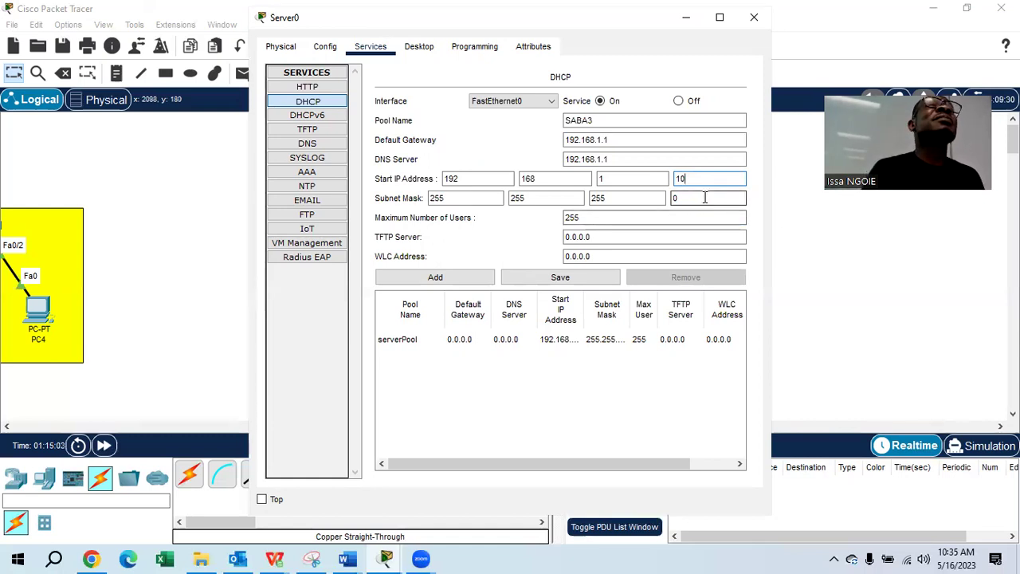
click(599, 224)
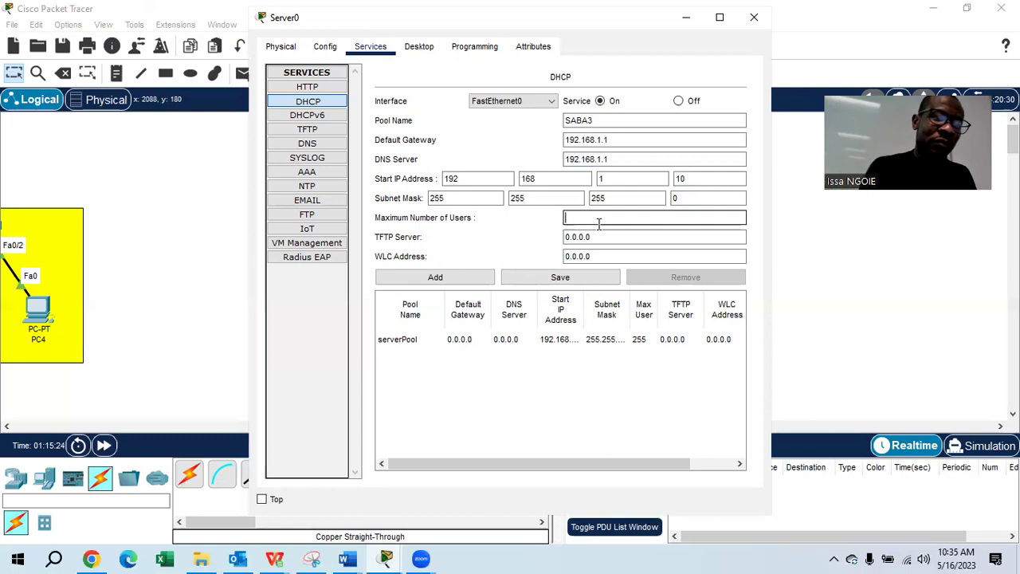
text(20)
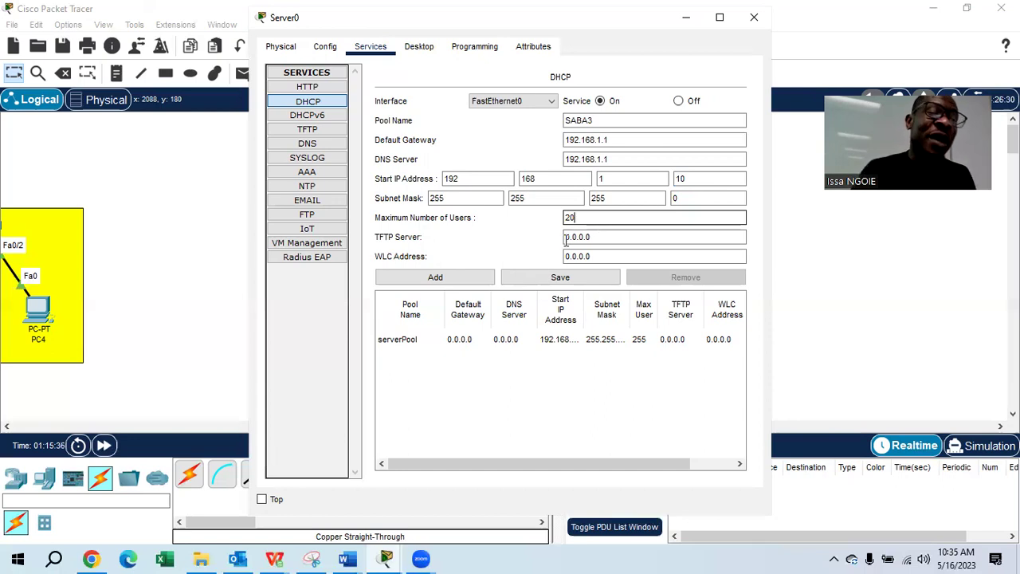
click(435, 277)
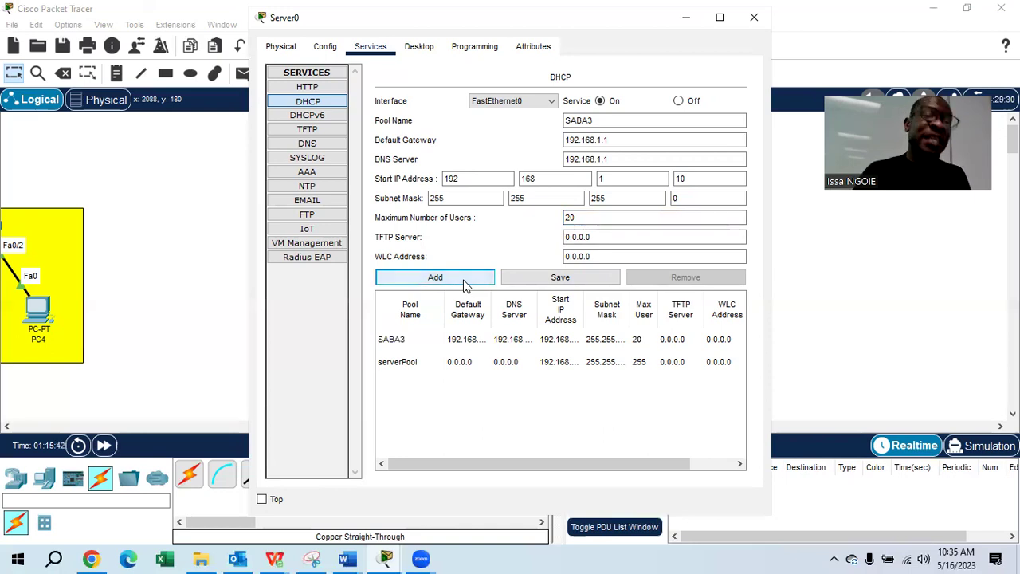
Save the SABA3 pool in Server0's DHCP service and close the server's configuration.
click(519, 343)
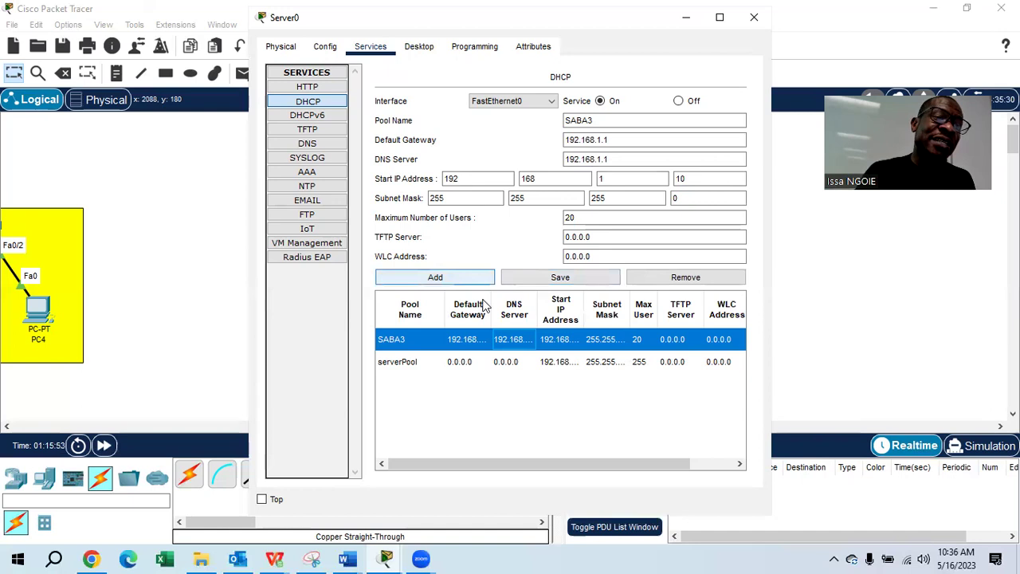
click(561, 277)
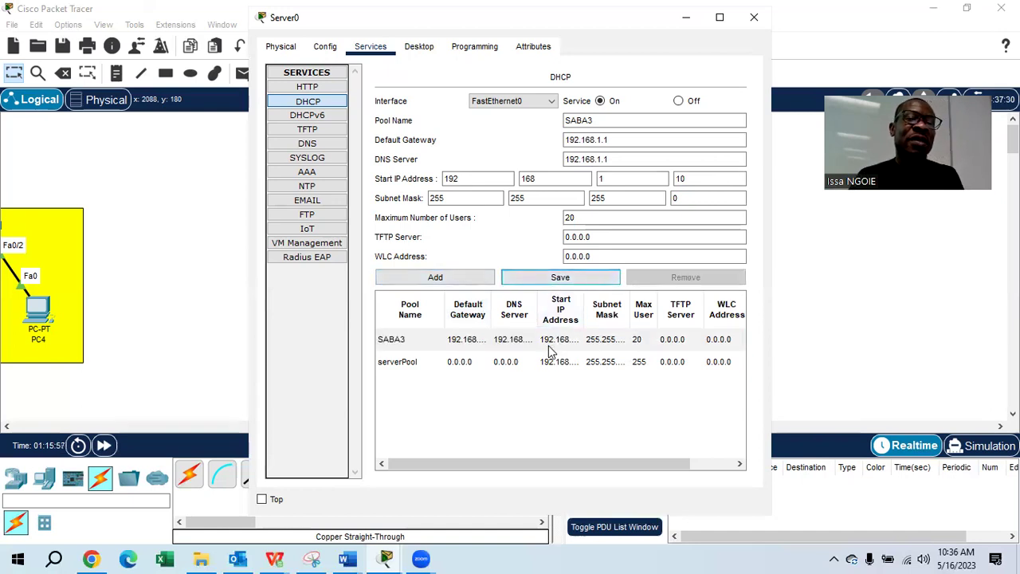
click(754, 17)
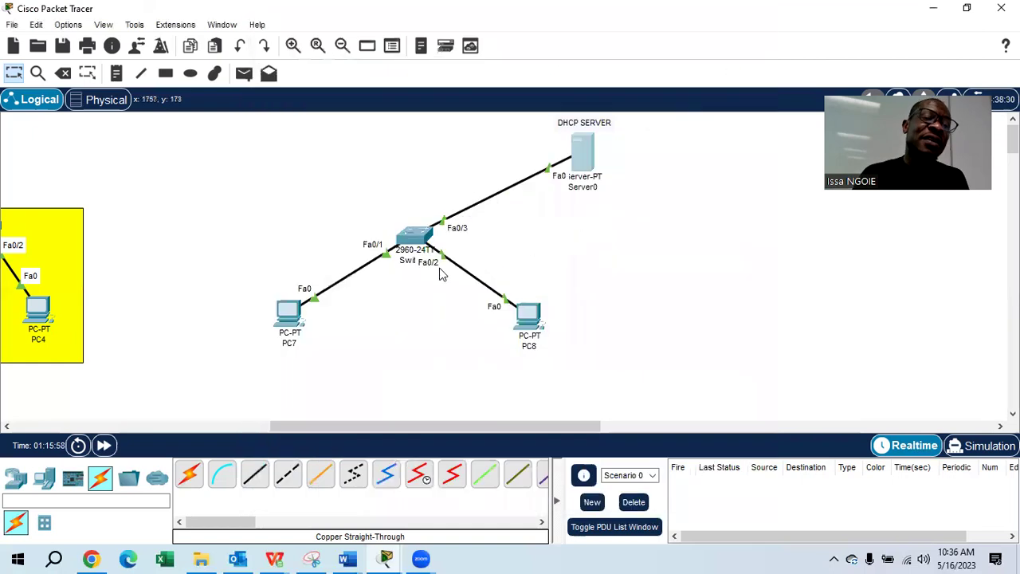
Set PC7's IPv4 configuration to DHCP and close its configuration window.
click(285, 312)
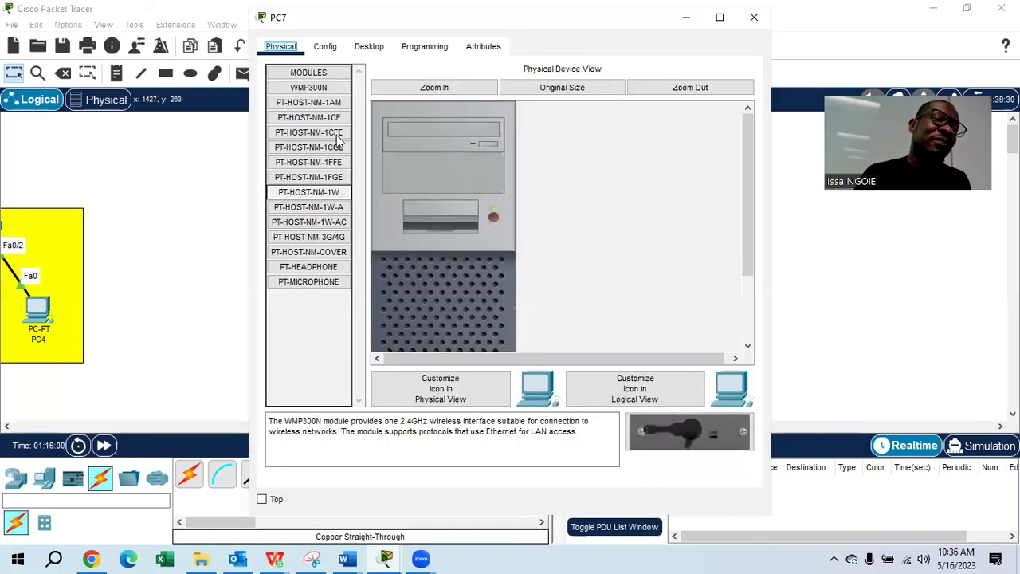
click(369, 46)
click(319, 106)
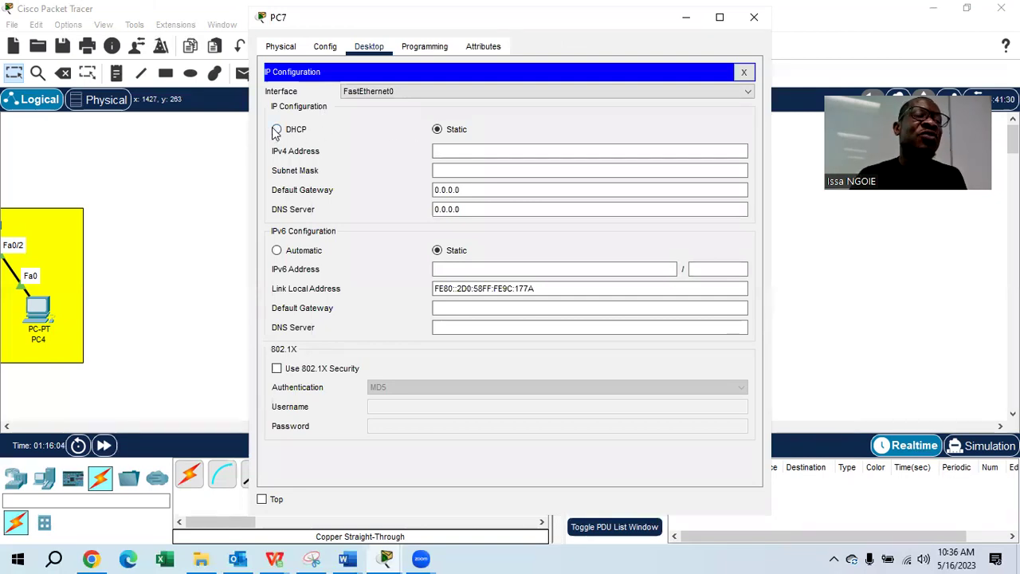
click(276, 130)
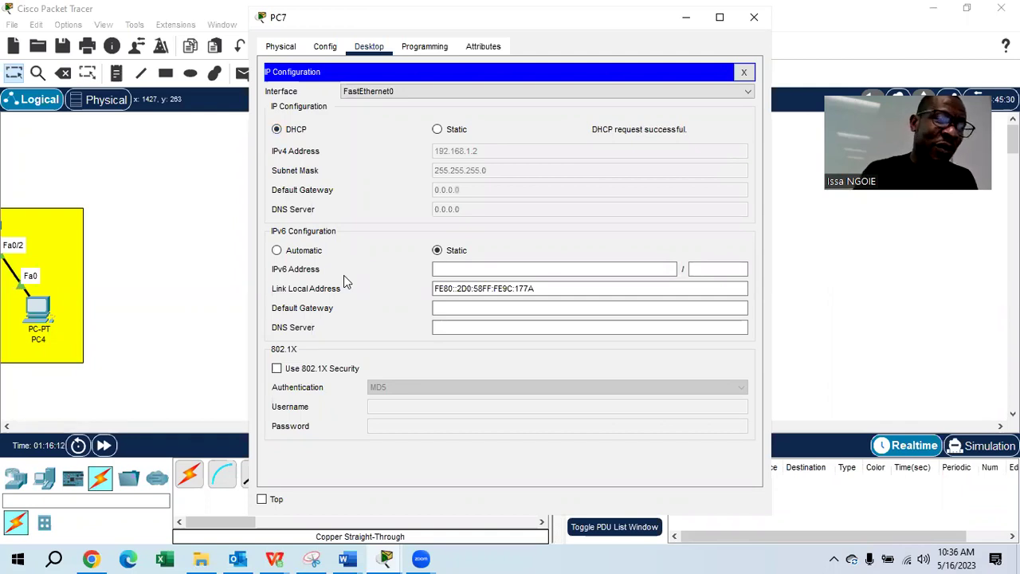
click(738, 25)
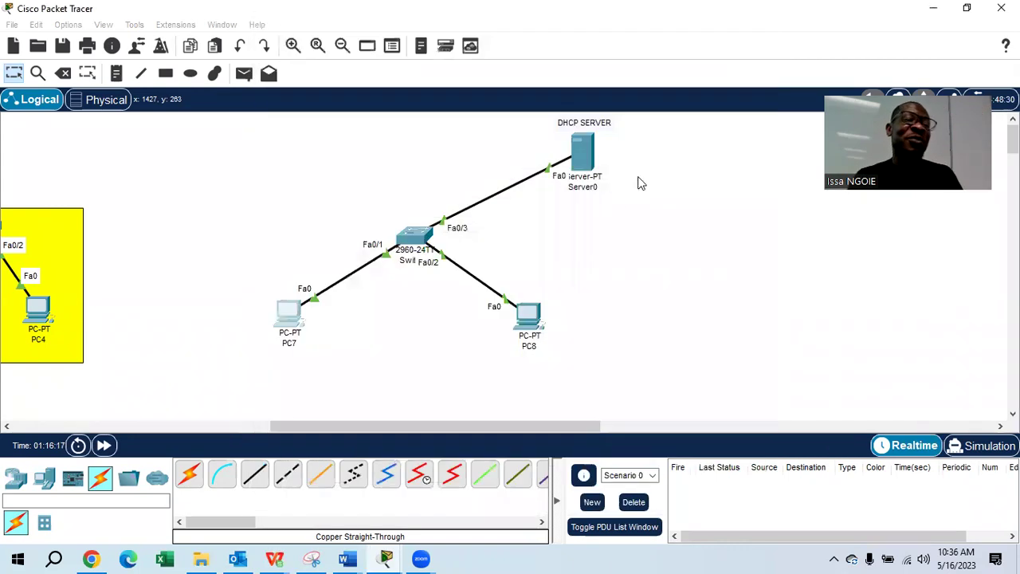
Set PC8's IPv4 configuration to DHCP and close its configuration window.
click(526, 315)
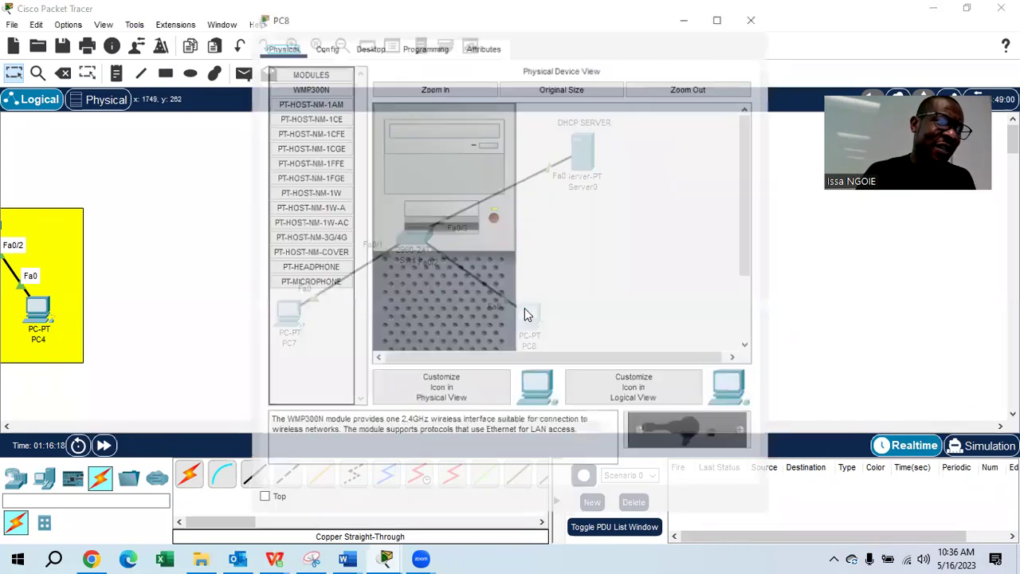
click(369, 46)
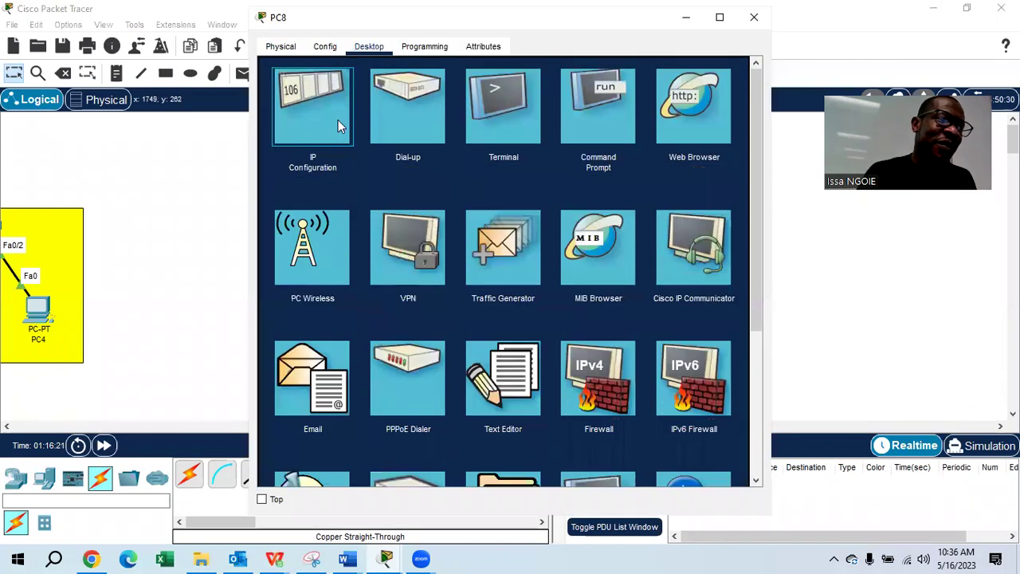
click(338, 121)
click(277, 131)
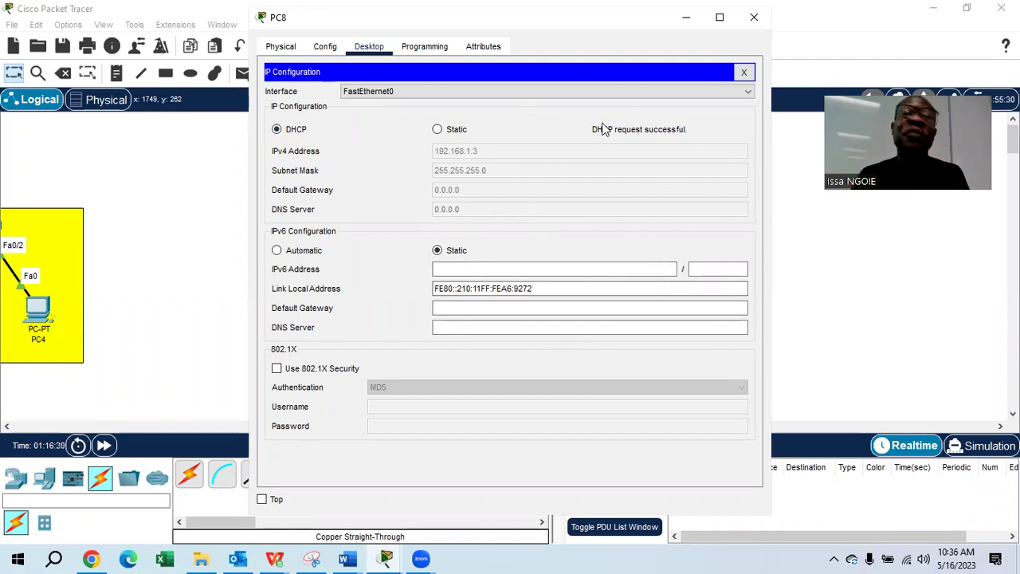
click(754, 17)
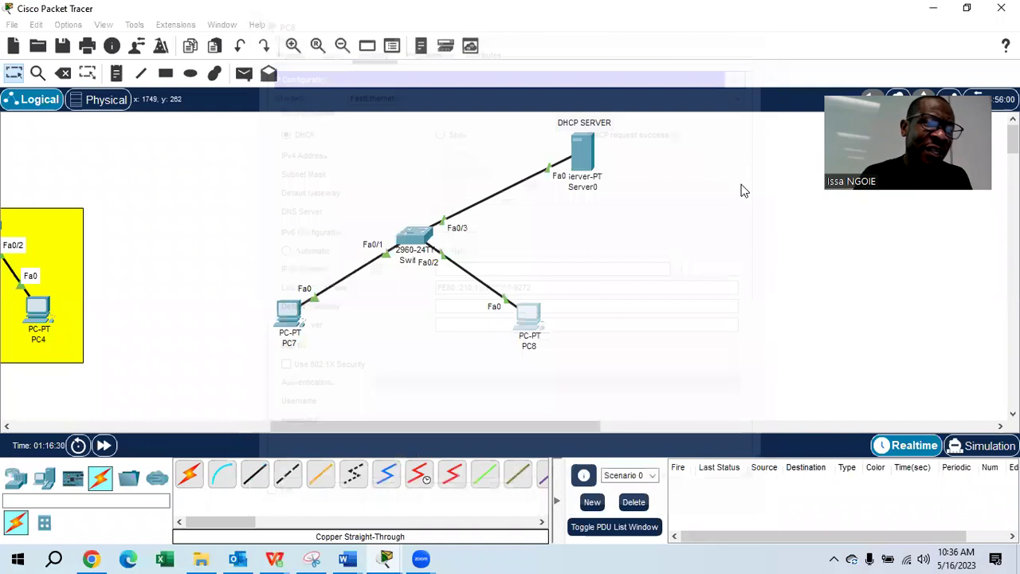
Check the pool settings in Server0's DHCP service against PC7's IP configuration.
click(586, 151)
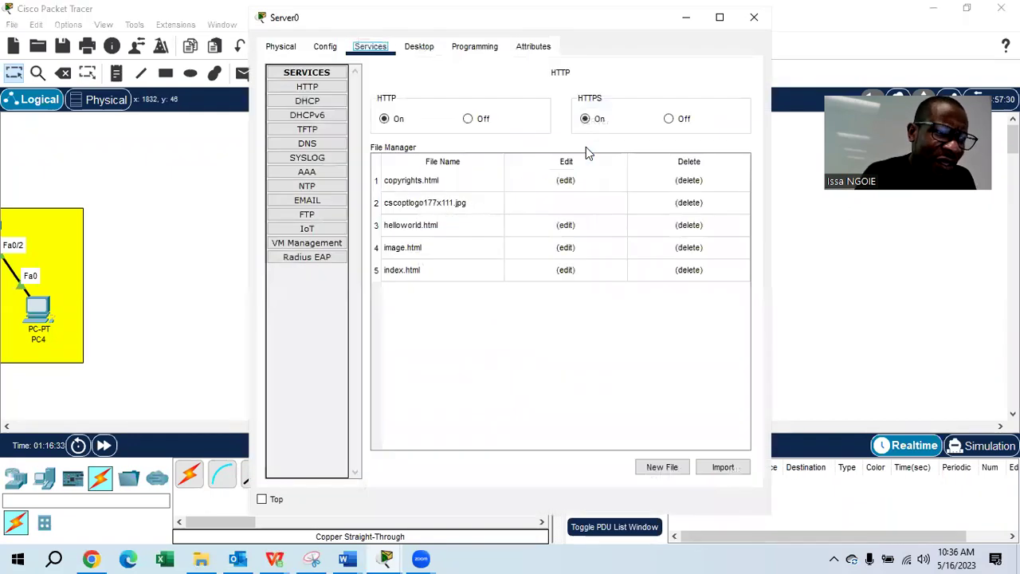
click(309, 101)
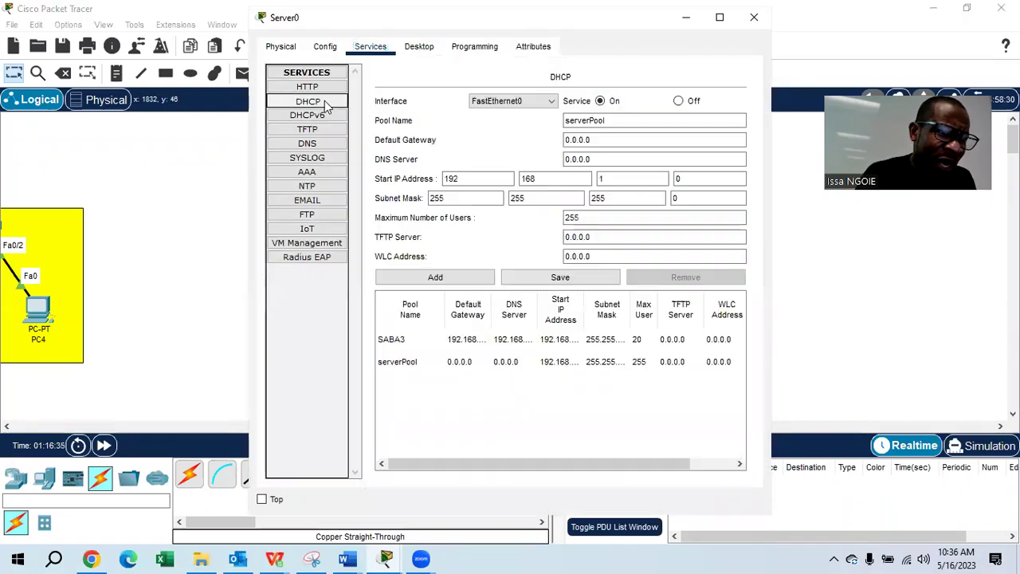
click(686, 178)
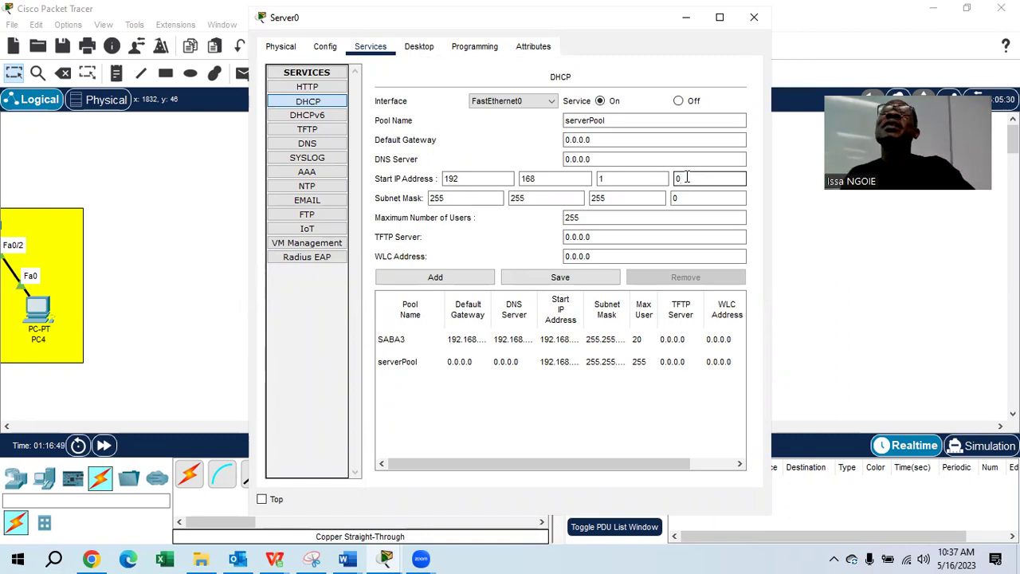
click(759, 23)
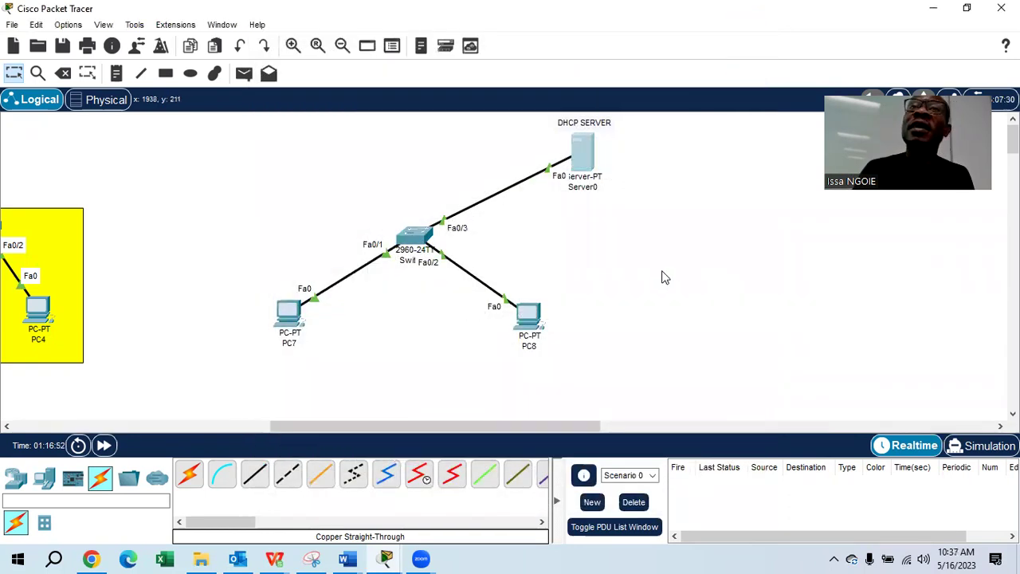
click(290, 315)
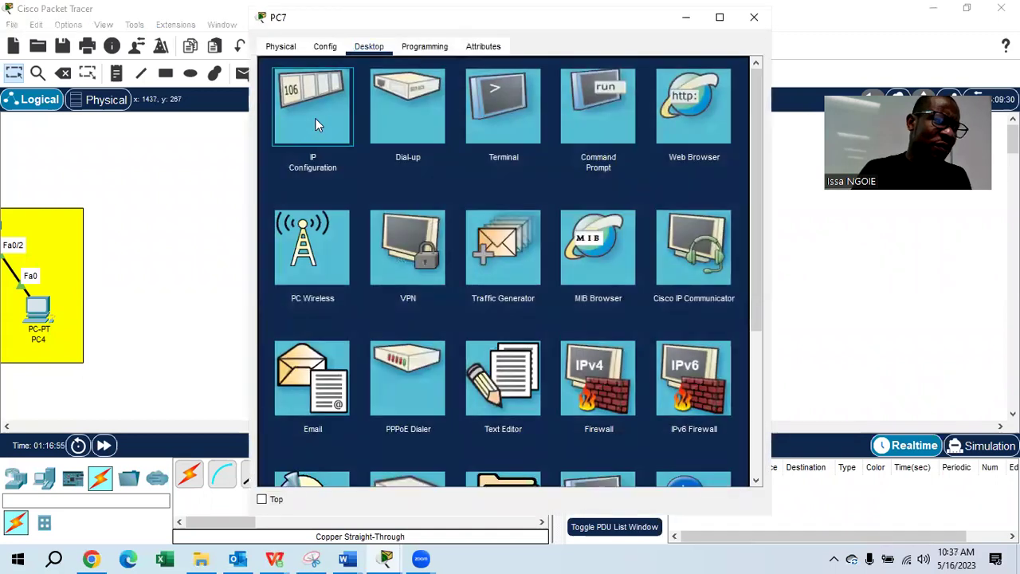
click(315, 118)
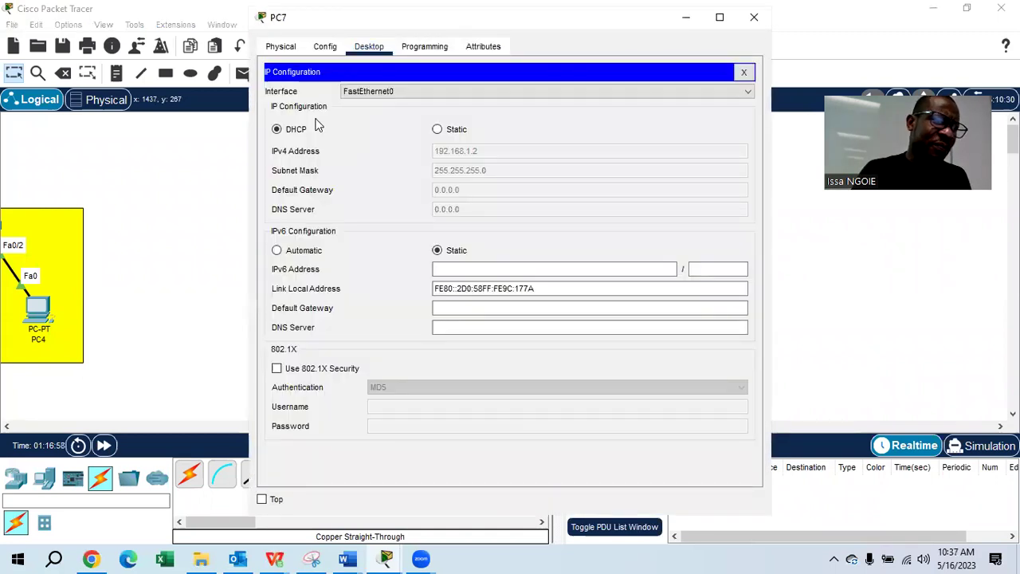
click(754, 17)
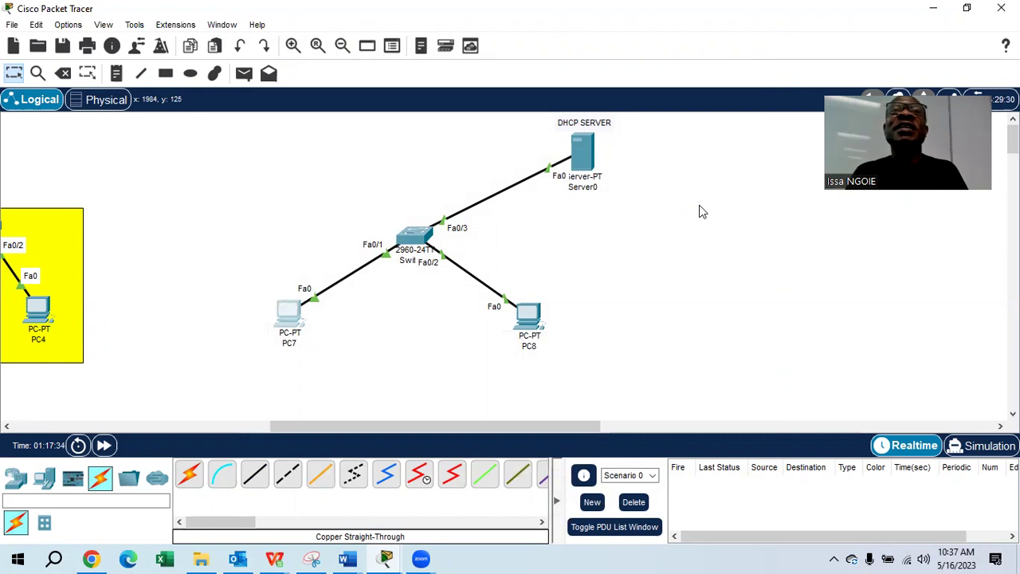
Switch to the CCNA TELEPHONY document in Word and insert a table of five columns and five rows at its end.
click(349, 558)
click(879, 504)
scroll(588, 319, down, 3)
scroll(587, 320, down, 10)
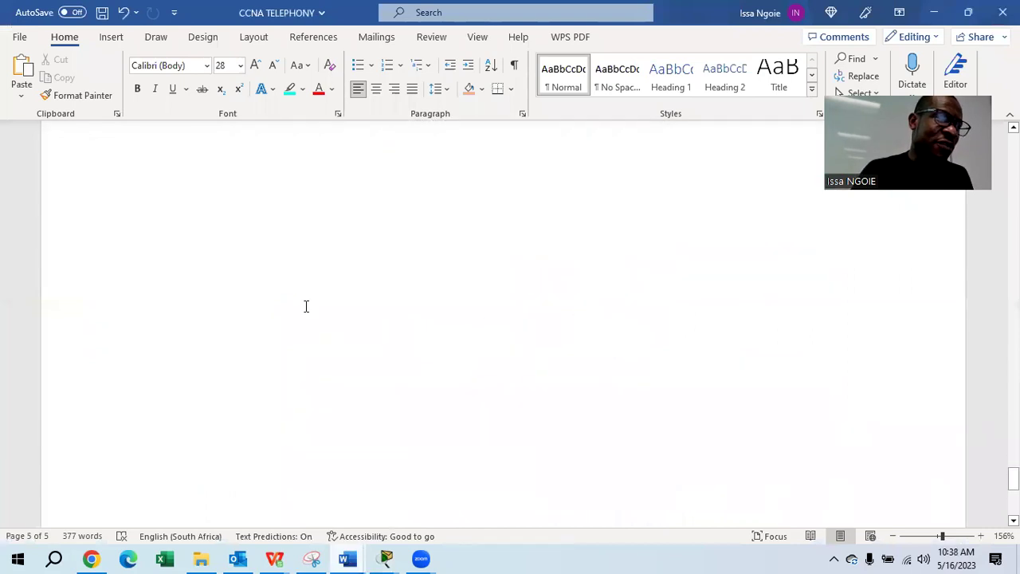
scroll(276, 258, up, 1)
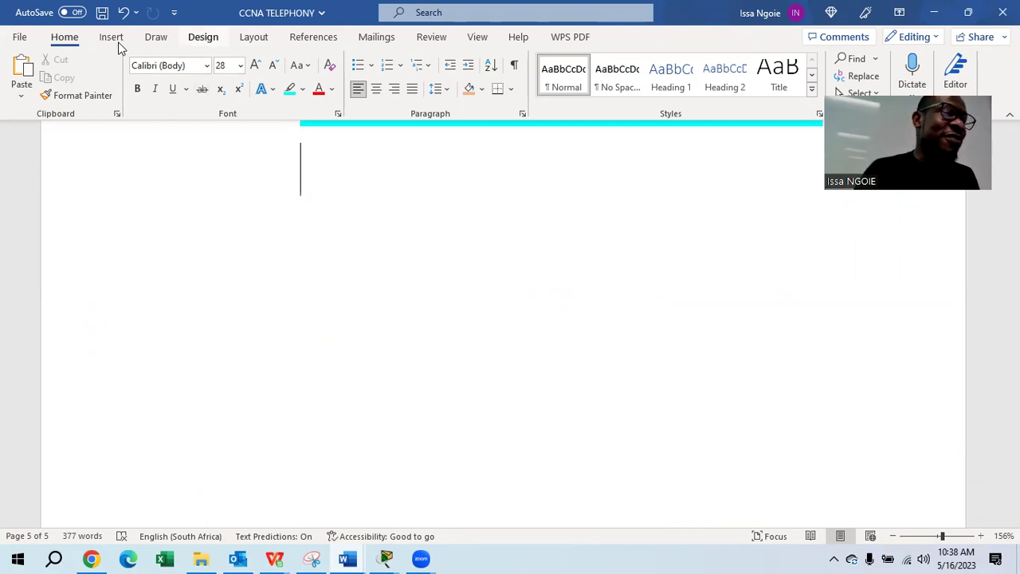
click(201, 40)
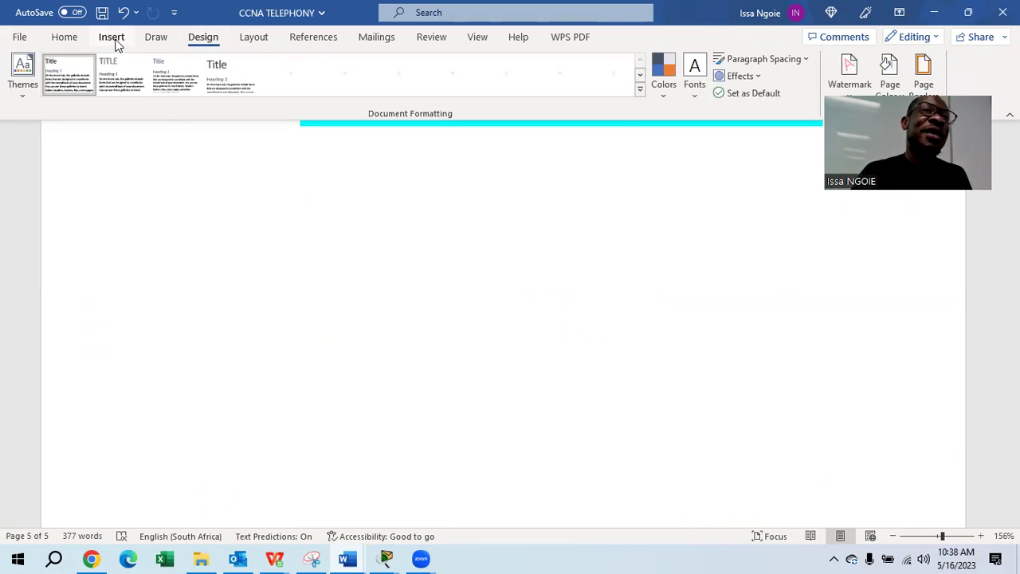
click(114, 39)
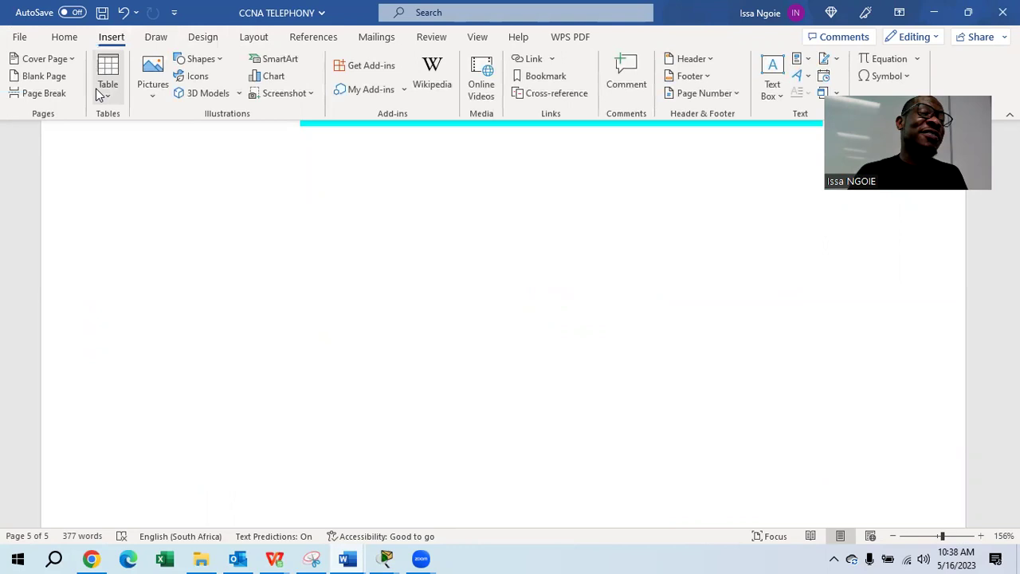
click(104, 93)
click(105, 92)
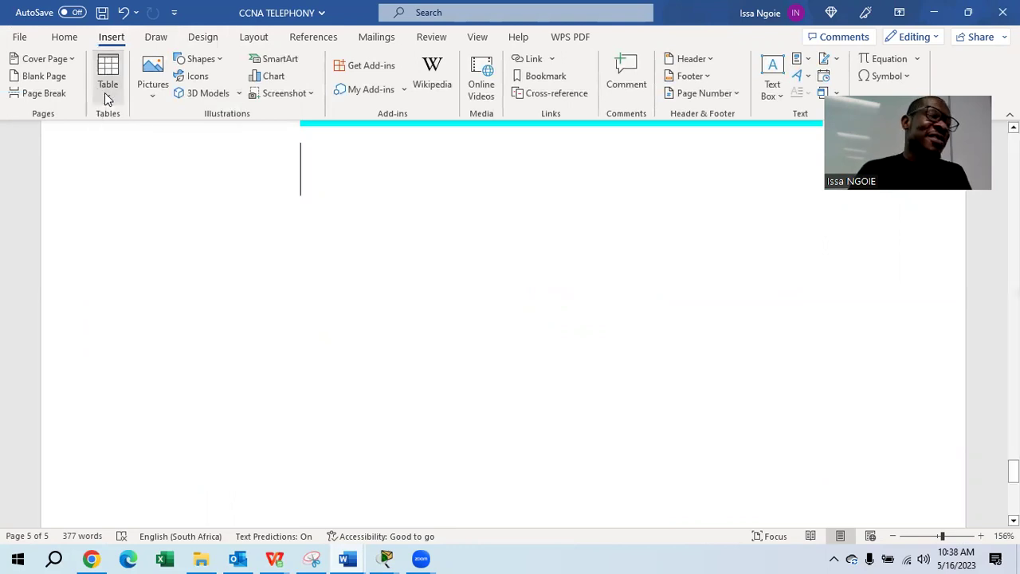
click(104, 93)
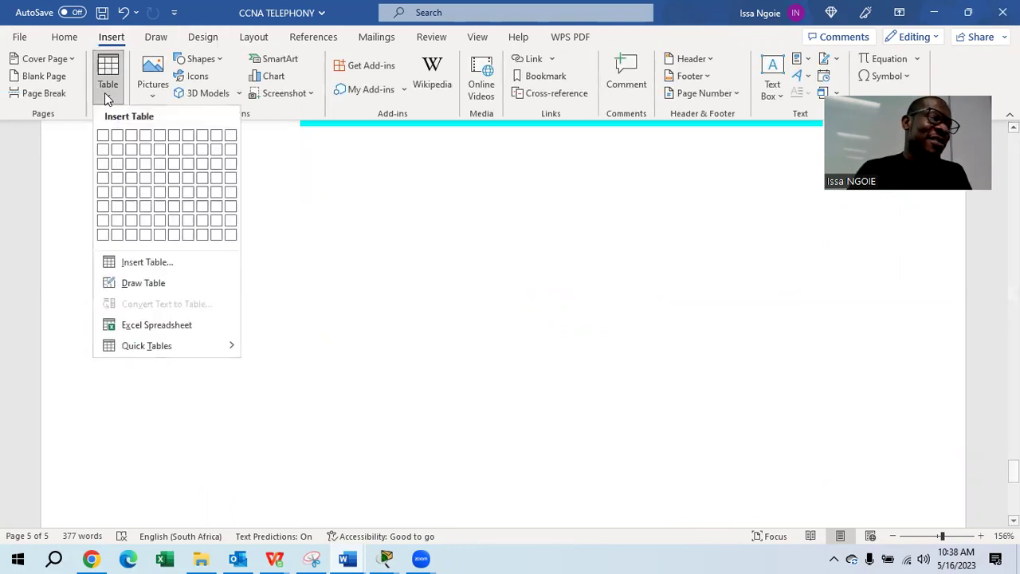
click(155, 197)
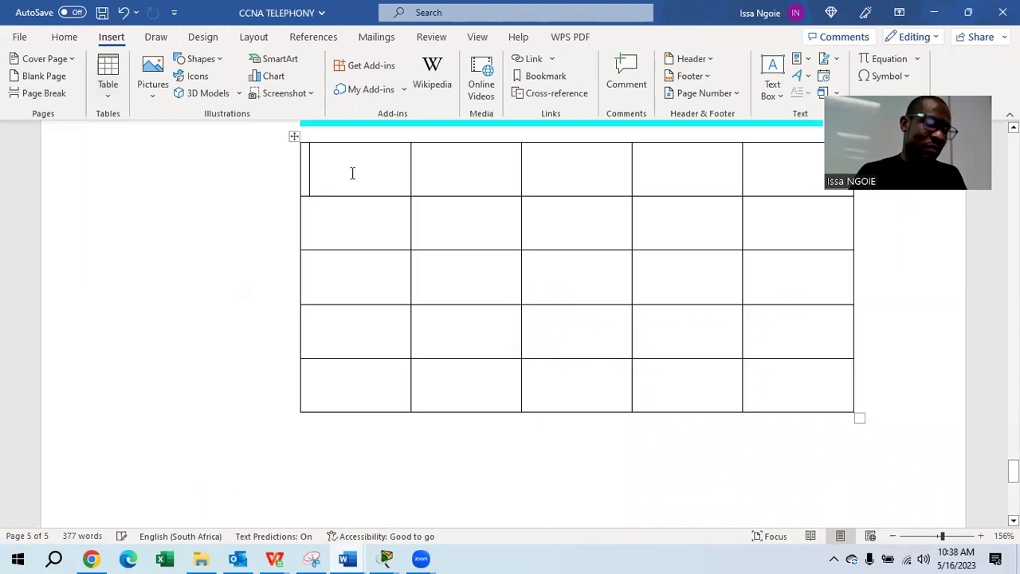
Enter DEVICE in the first cell of the new table and ROUTER in the cell below it.
text(DEVICE)
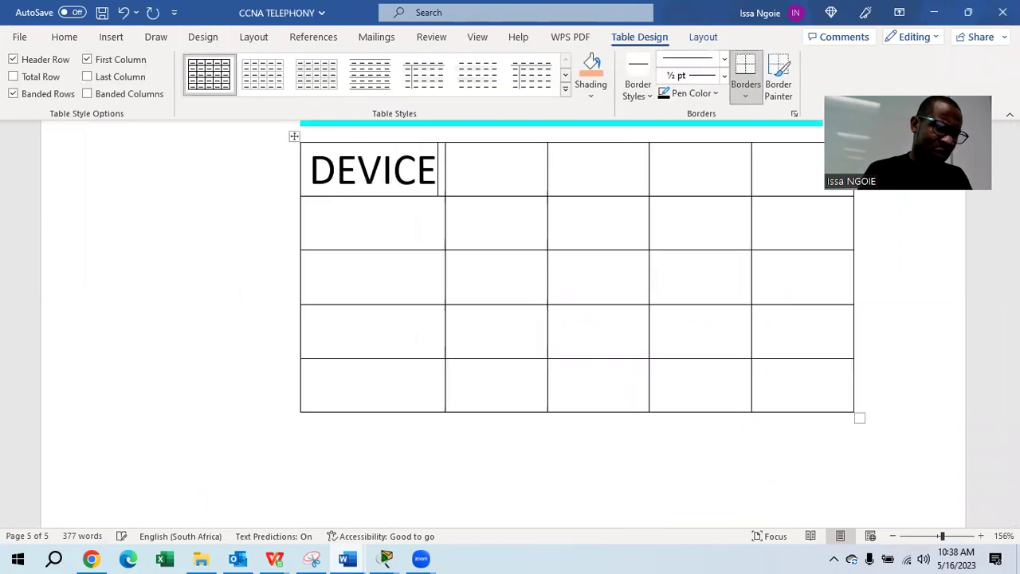
click(394, 217)
text(ROUTER)
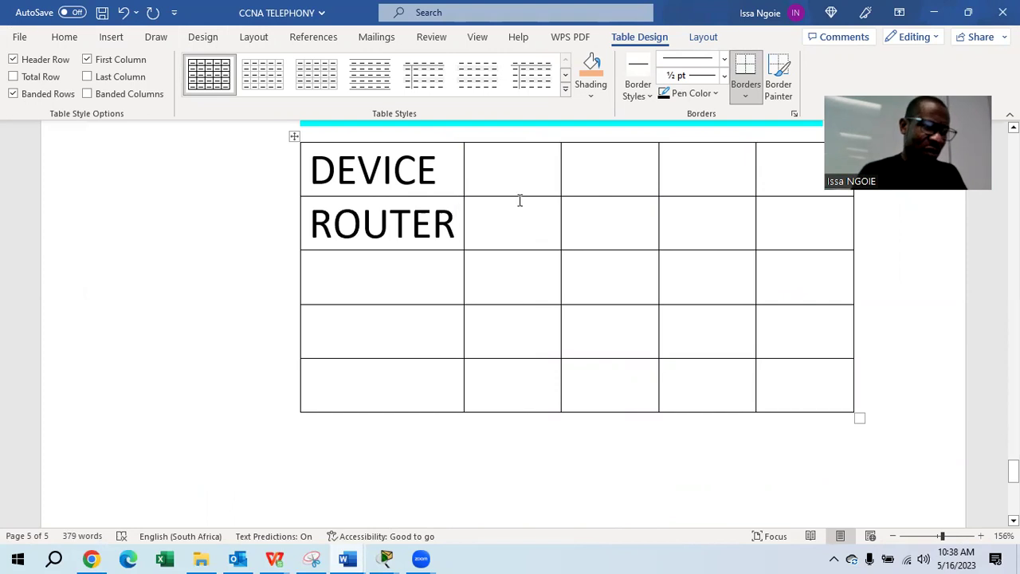
Enter SW as the header of the table's second column and 3 in the cell below it.
click(513, 171)
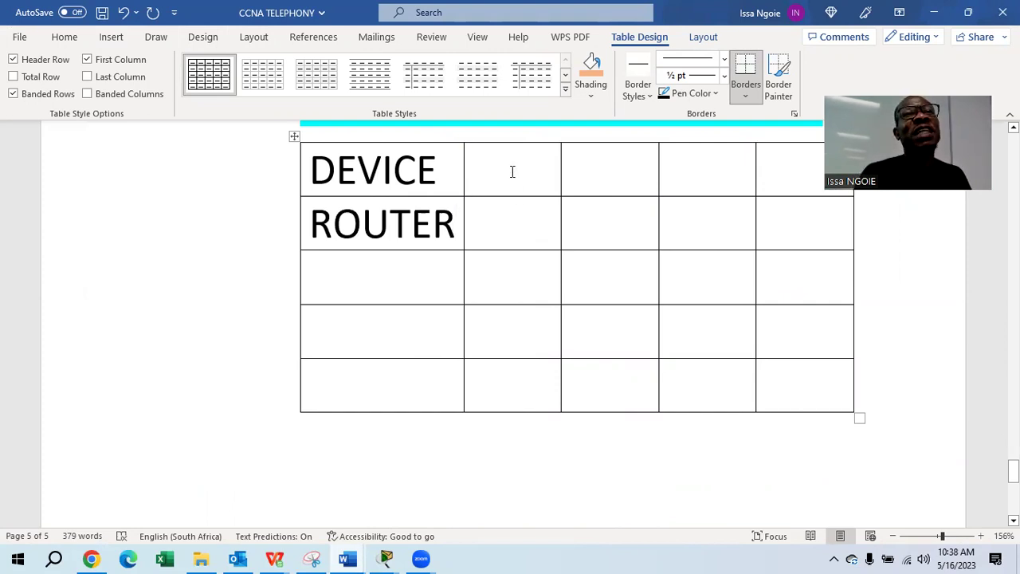
text(S)
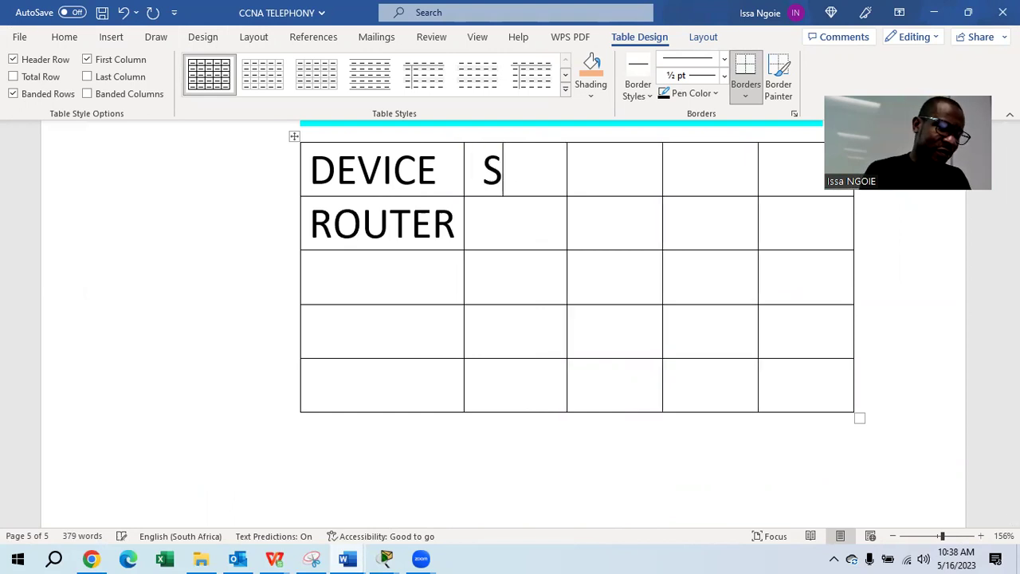
text(WIT)
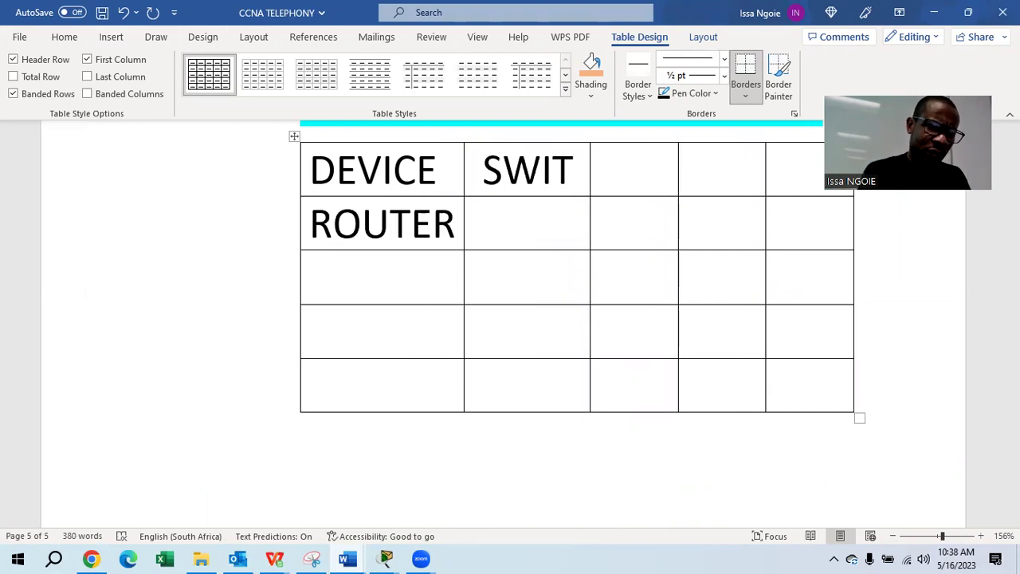
key(BackSpace)
key(BackSpace)
click(513, 217)
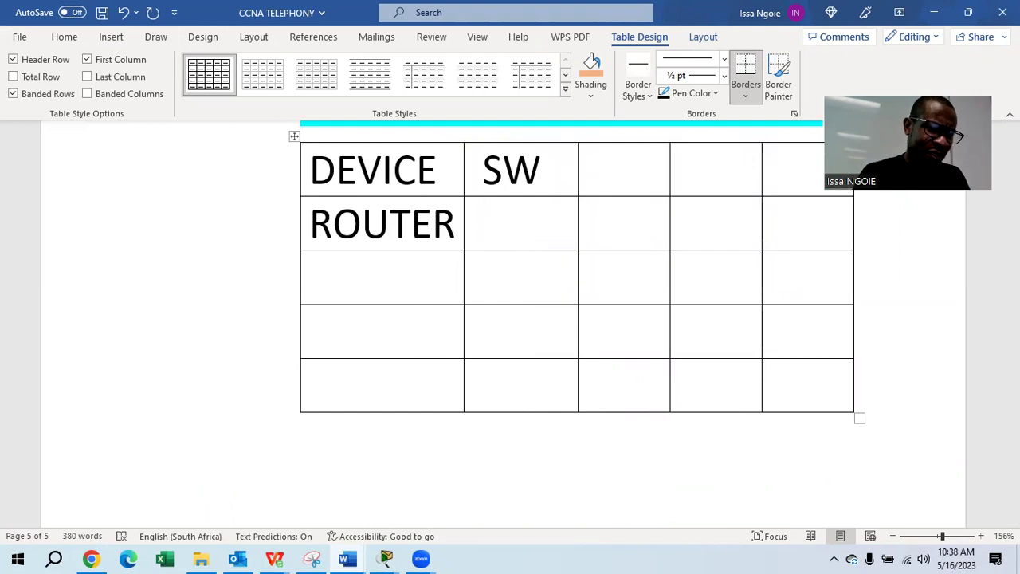
text(3)
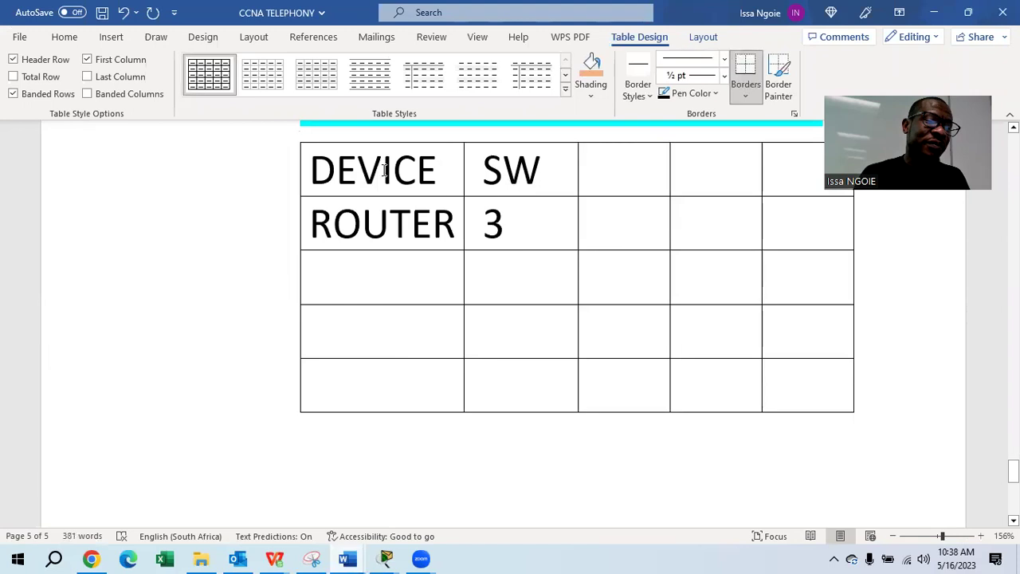
Replace the DEVICE header with ROUTER moved up from the cell below, and enter 1 in the emptied cell.
drag(452, 169, 335, 168)
key(BackSpace)
key(BackSpace)
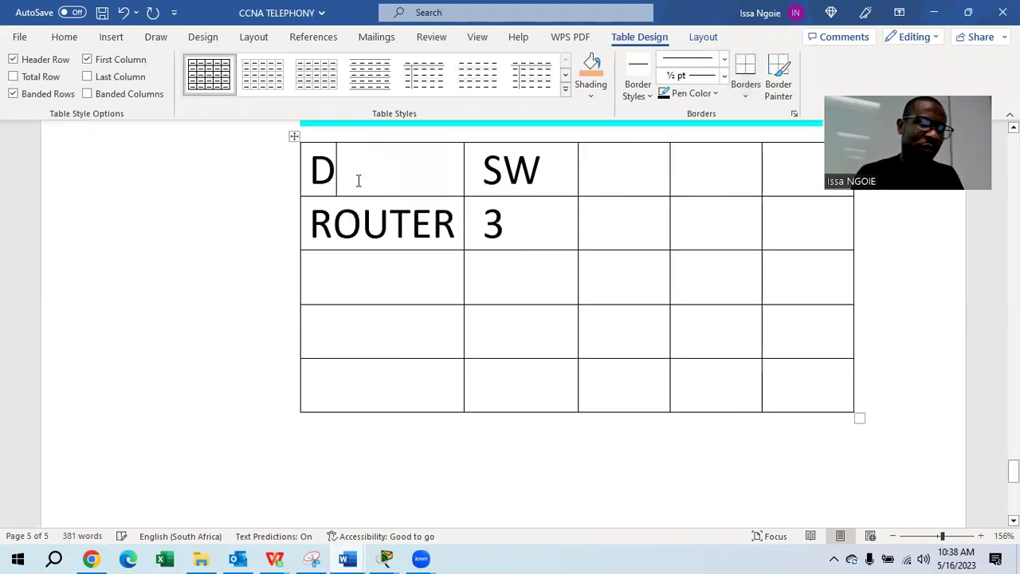
drag(456, 215, 289, 233)
key(ctrl+c)
key(BackSpace)
click(370, 165)
key(ctrl+v)
click(367, 220)
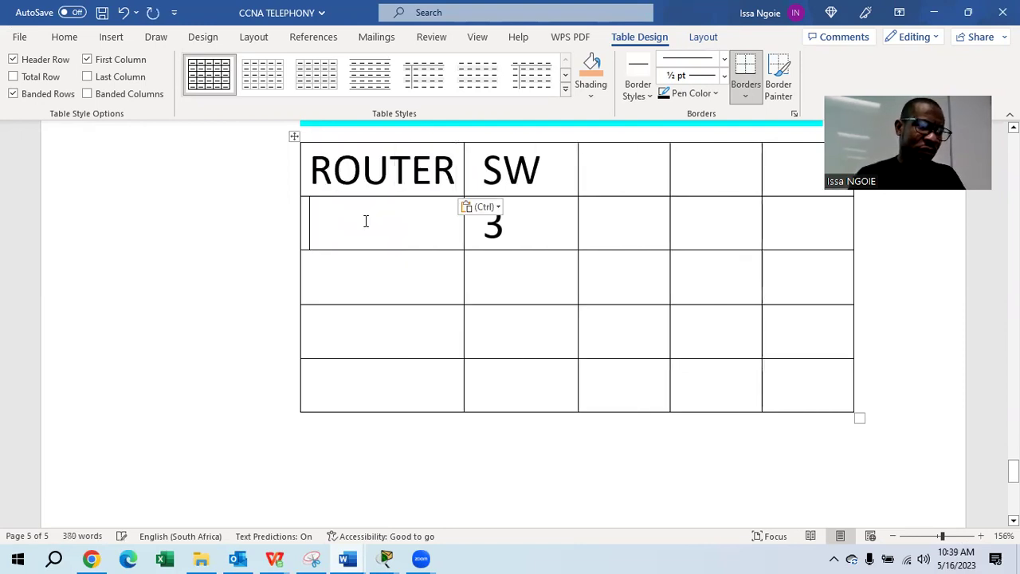
text(1)
Enter NETWORKS as the header of the table's third column.
click(598, 158)
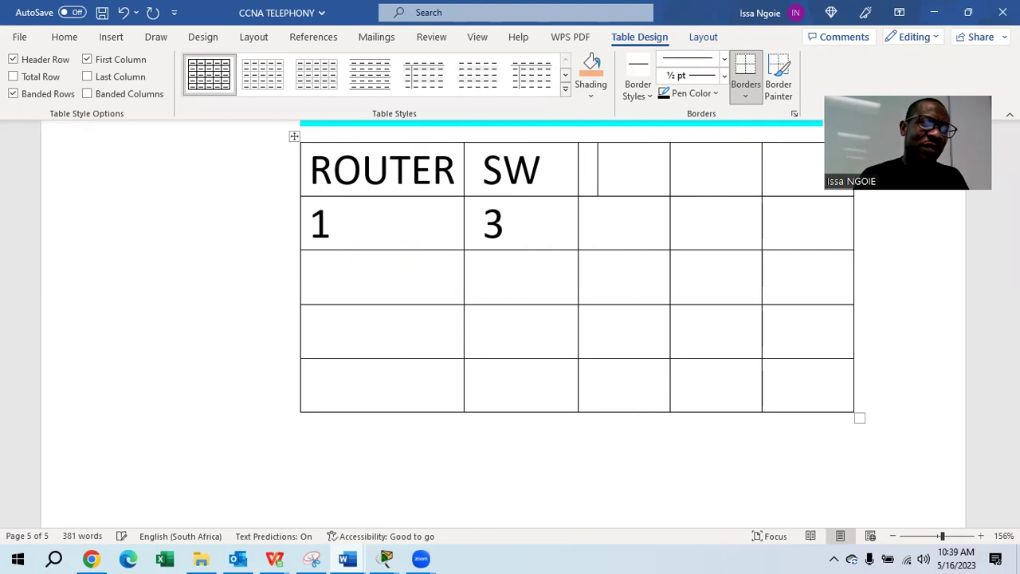
text(3)
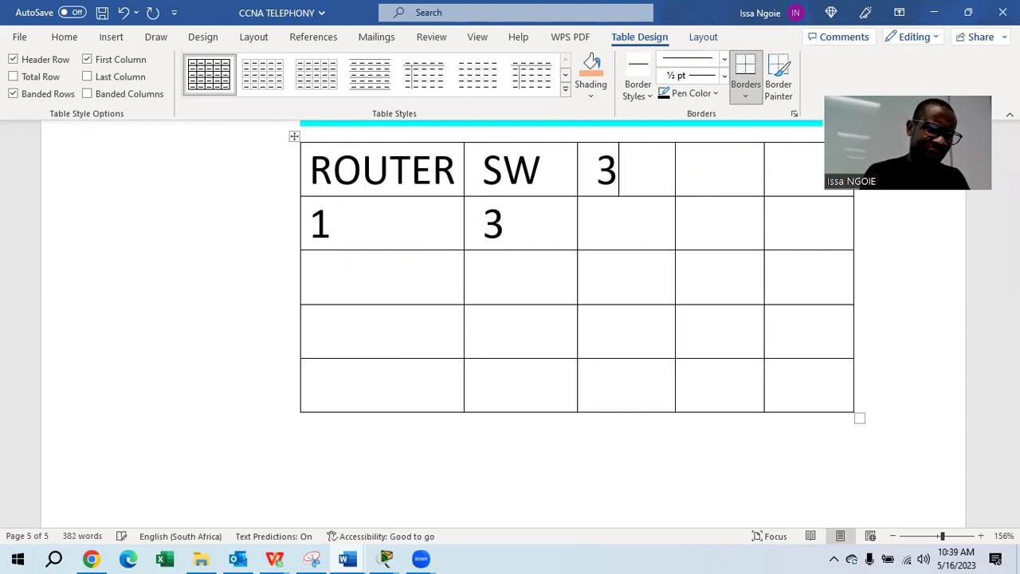
key(BackSpace)
text(NETWORKS)
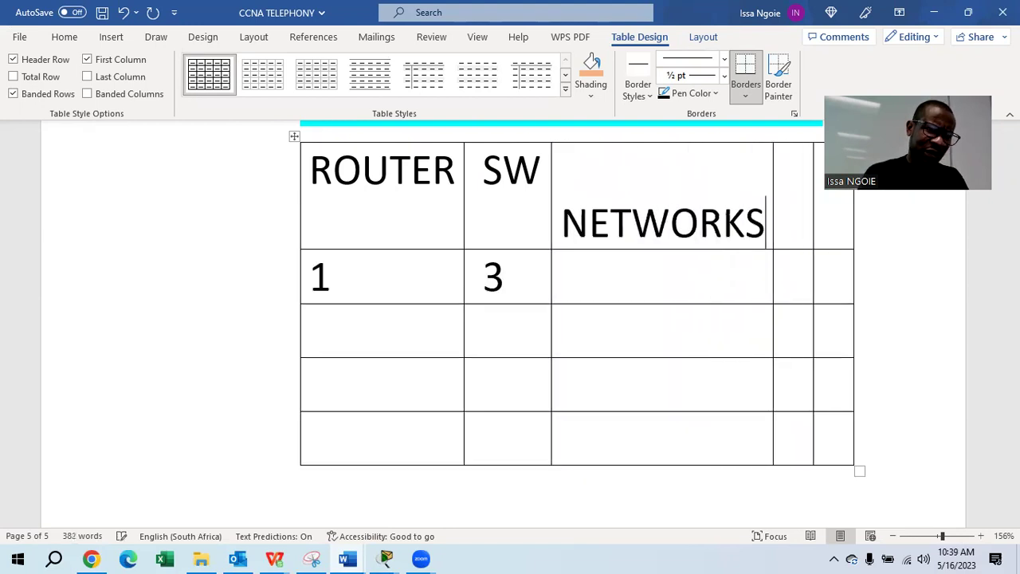
Extend the table's outer edge beside ROUTER outward, then shift the ROUTER and SW column borders the same way to widen the NETWORKS column.
drag(297, 161, 124, 168)
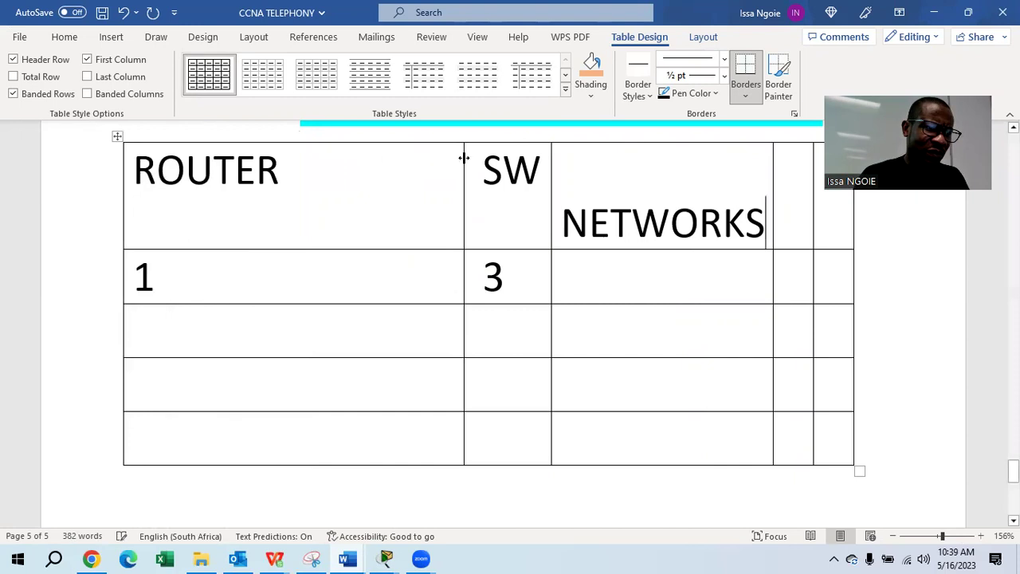
drag(464, 157, 299, 190)
drag(550, 168, 425, 181)
Correct the third column's header to NETWORK and enter 3 in the cell below it.
click(629, 170)
key(BackSpace)
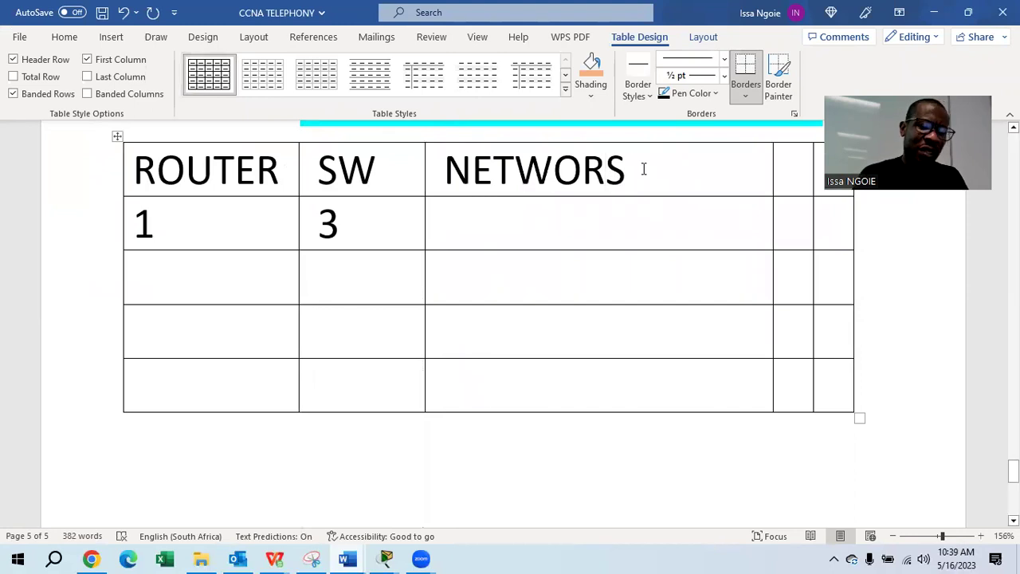
key(Right)
key(BackSpace)
text(K)
click(560, 212)
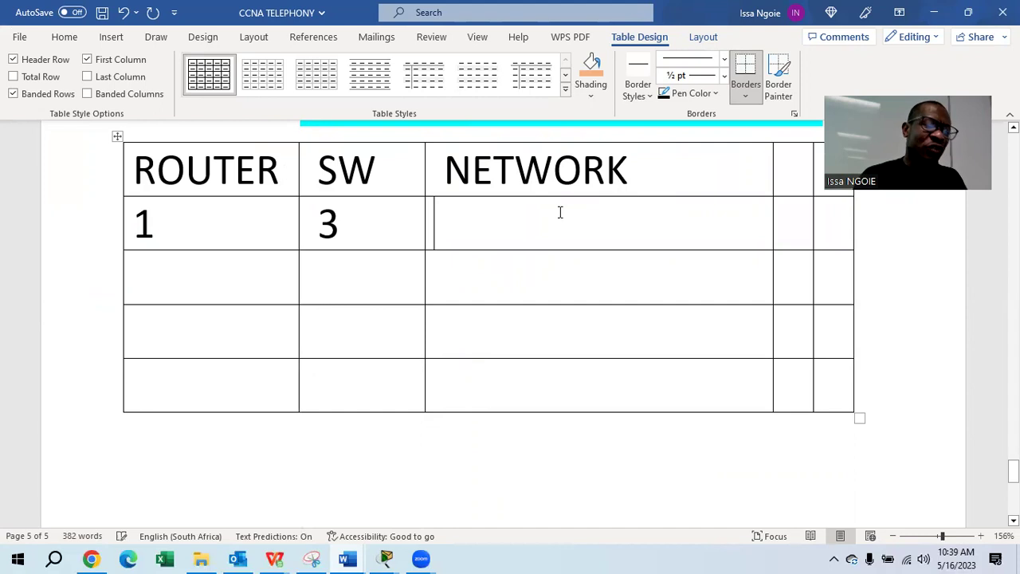
text(3)
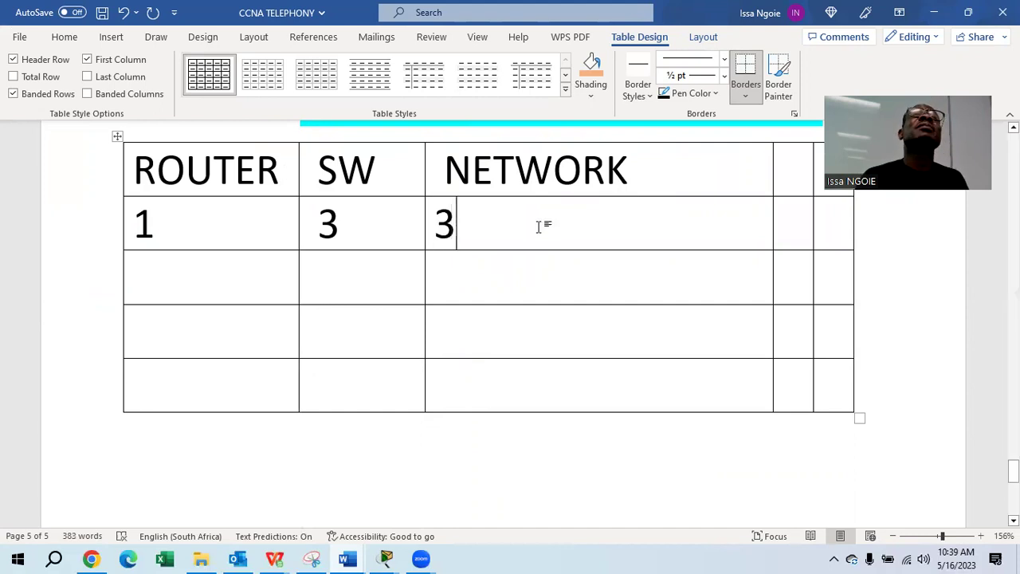
Narrow the NETWORK column and enter POOL NAME as the header of the fourth column.
drag(770, 166, 648, 175)
click(696, 161)
text(POOL)
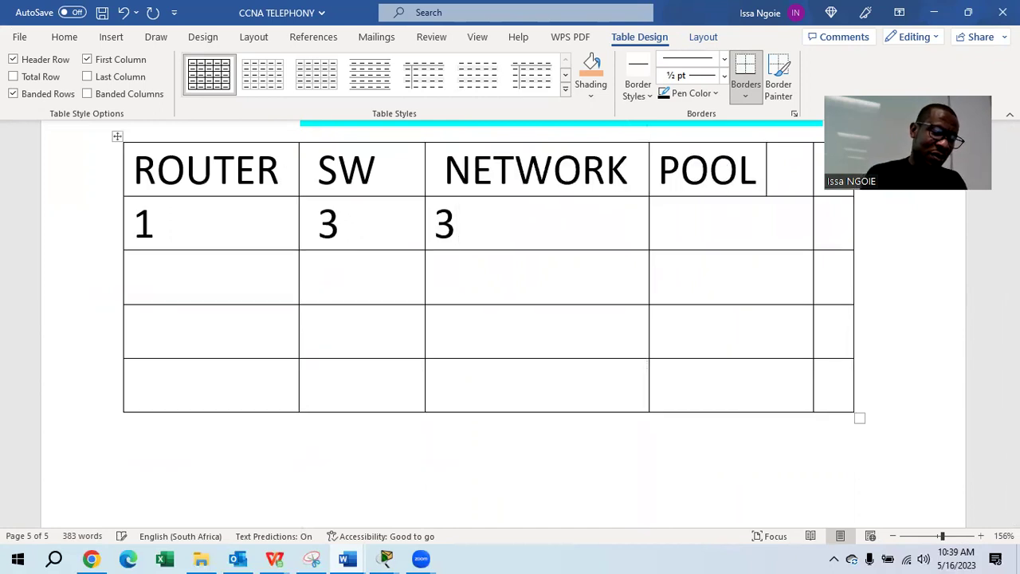
text( NAME)
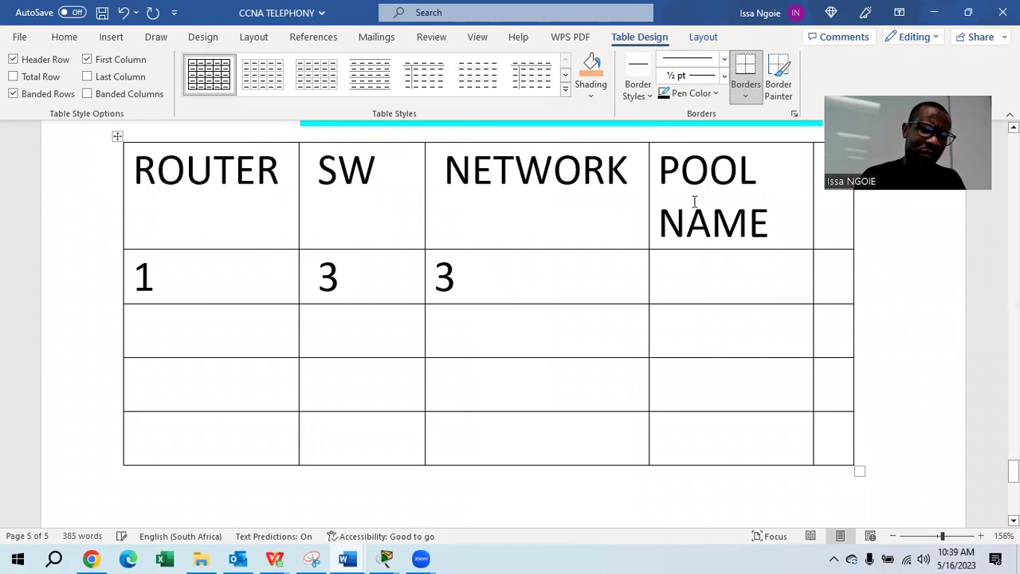
List -SABA12, -SABA 13 and -SABA 14 on separate lines under POOL NAME, widening the column to fit its text.
click(699, 277)
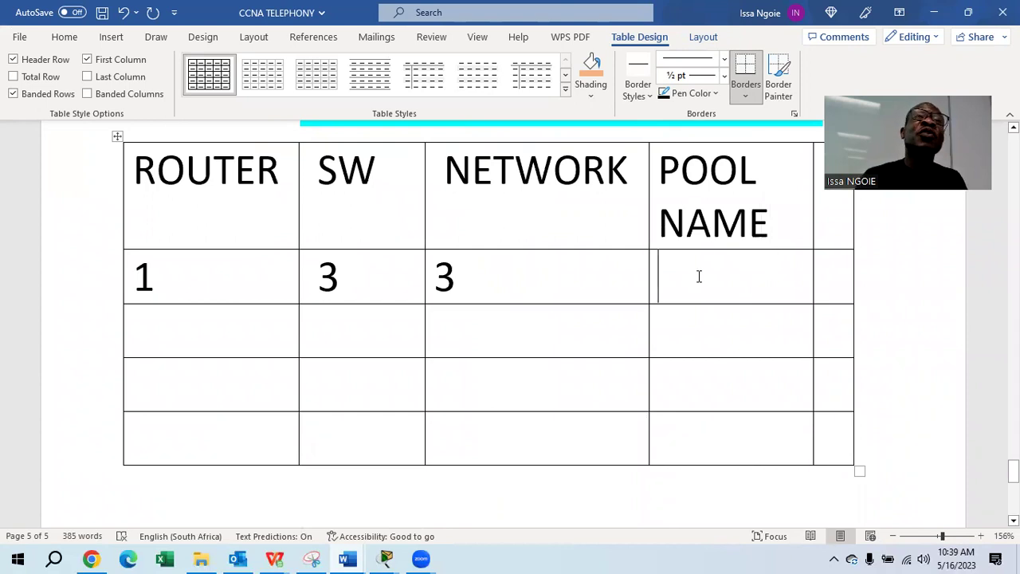
text(-)
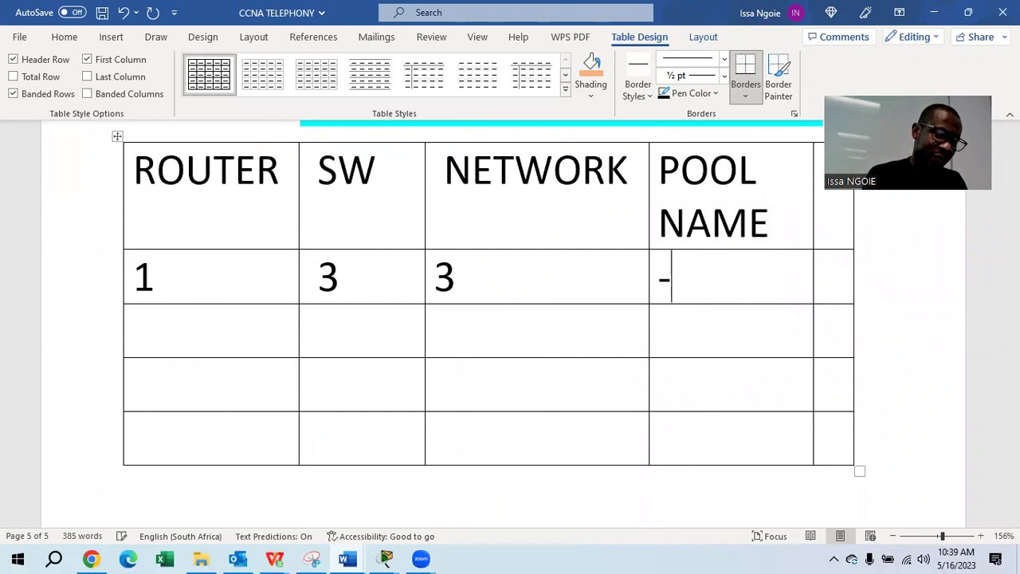
text(SABA)
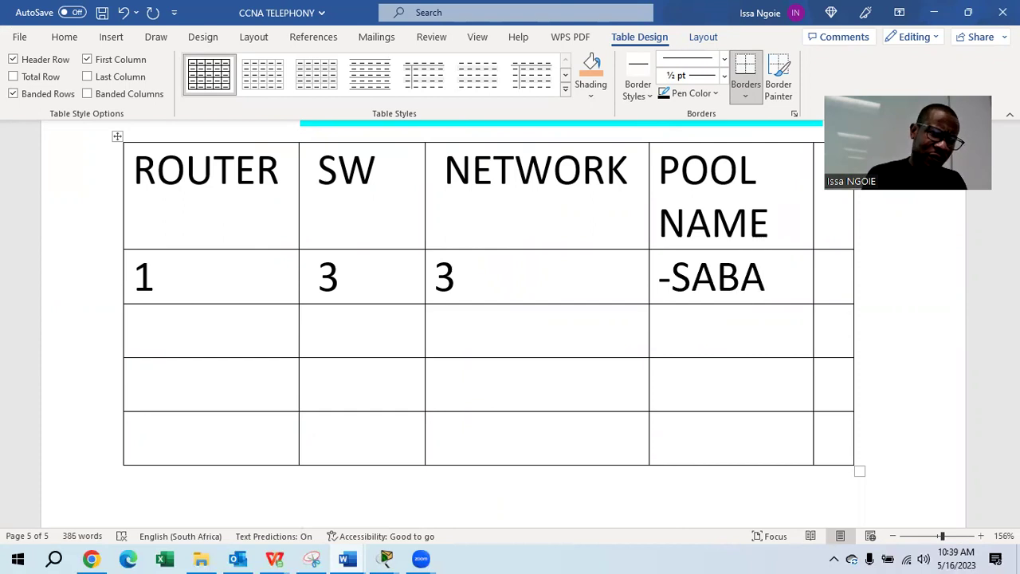
text(12)
key(Return)
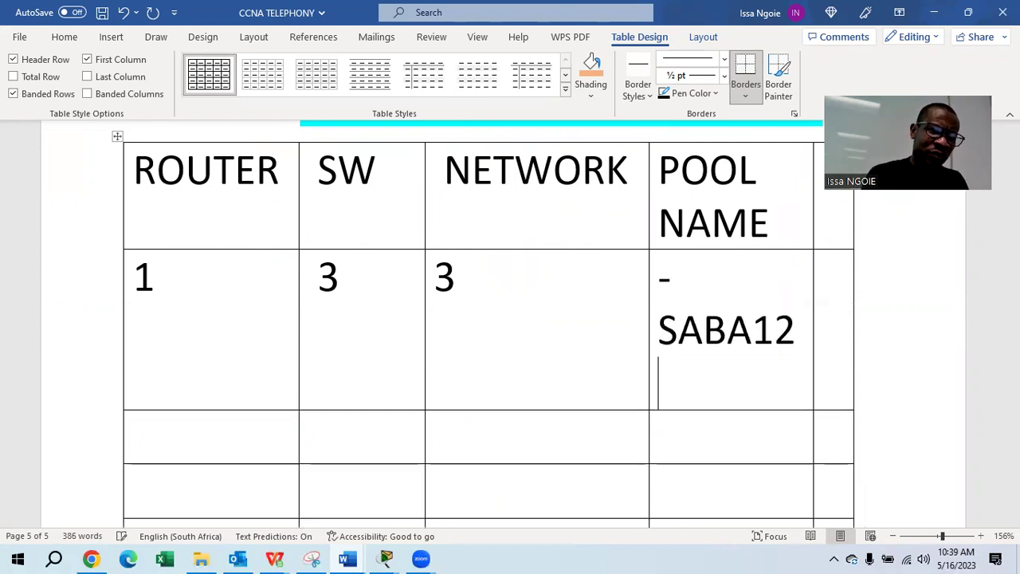
double_click(813, 149)
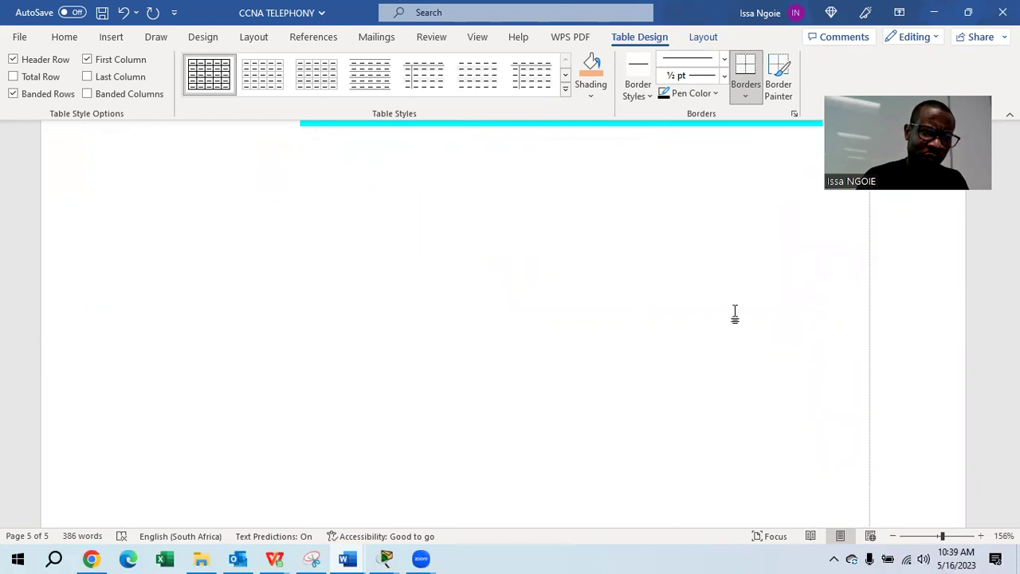
text(-SABA 13)
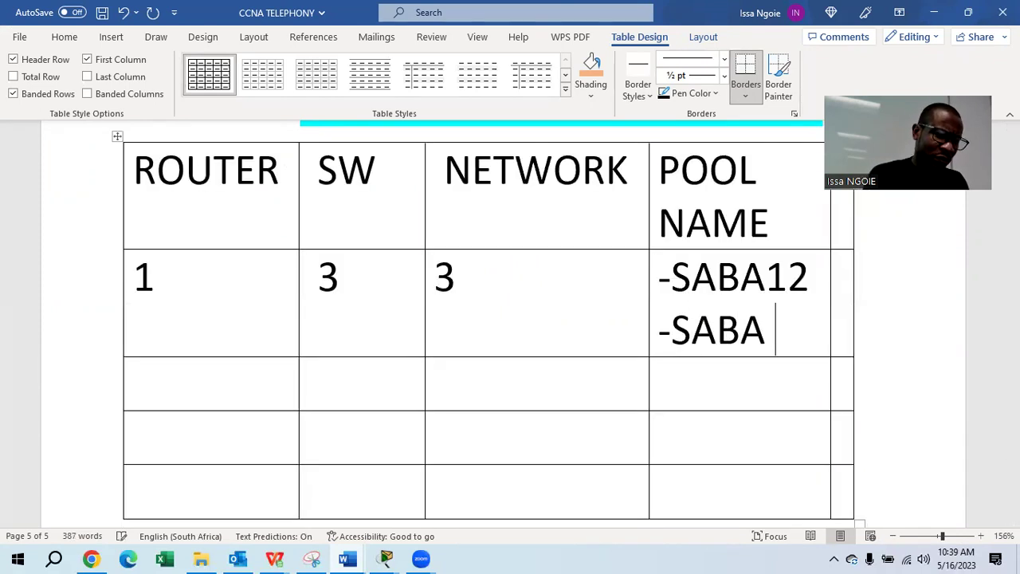
key(Return)
text(-SABA 1)
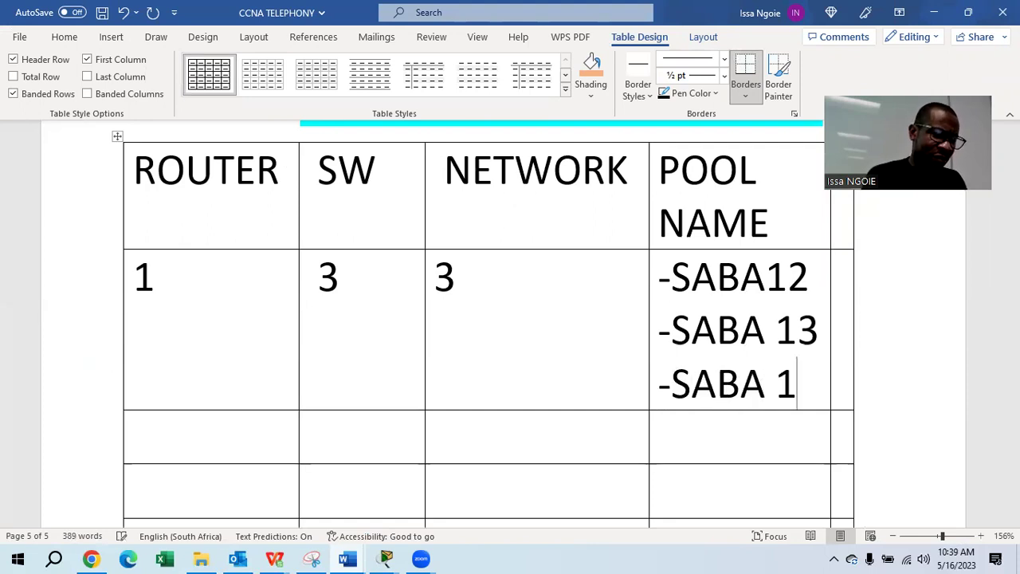
text(4)
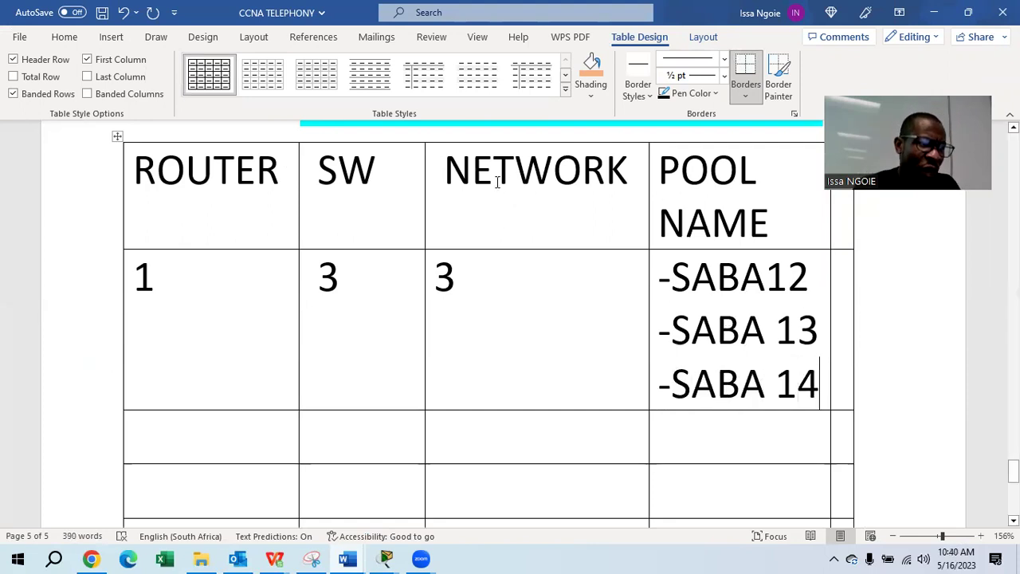
Reduce the font size of the whole table to 14.
click(117, 139)
click(67, 38)
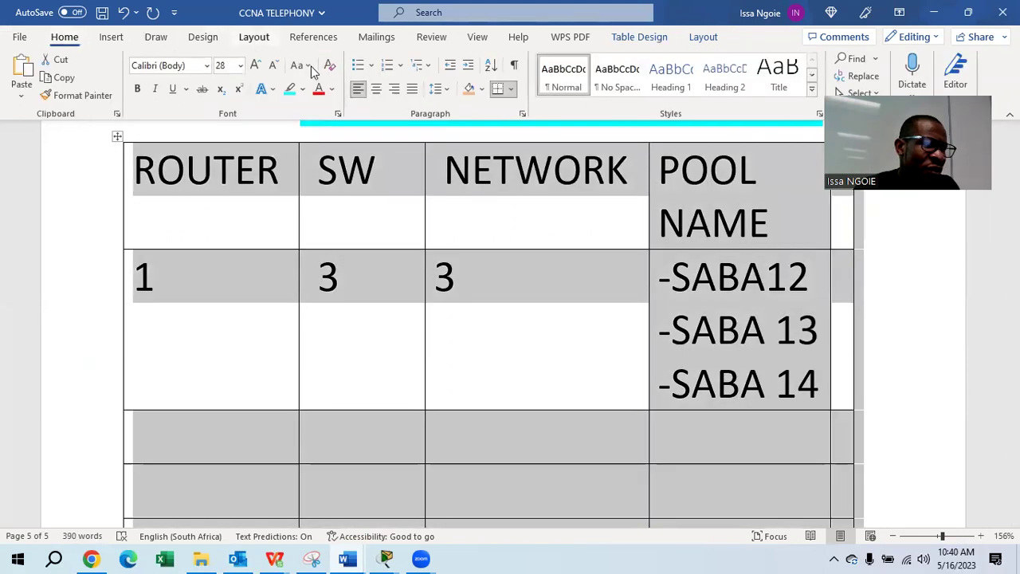
click(274, 65)
click(274, 65)
click(274, 65)
click(274, 65)
click(274, 65)
click(274, 65)
click(275, 66)
click(554, 387)
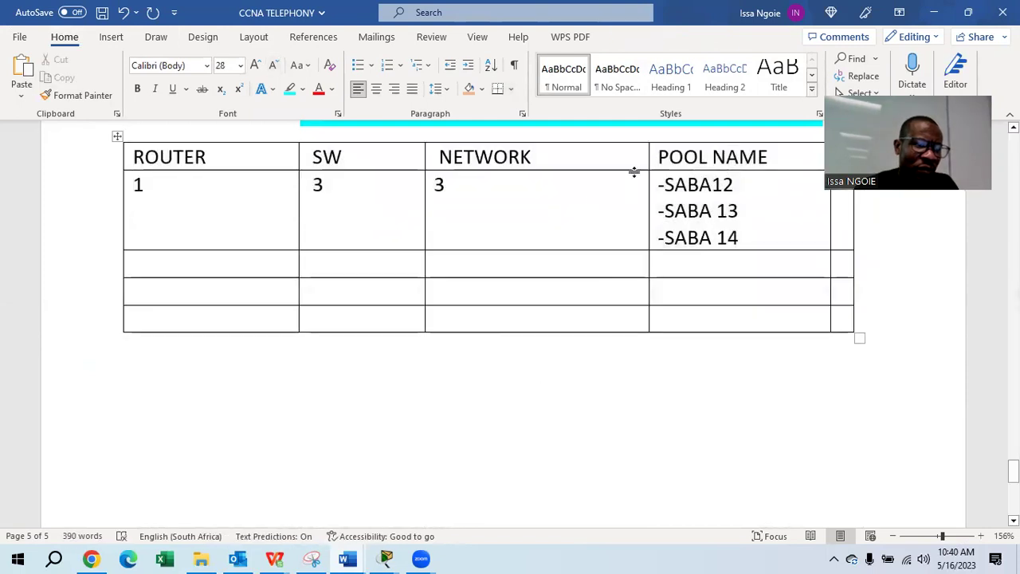
Narrow the NETWORK and POOL NAME columns and enter RESERVATION as the header of the last column.
drag(648, 155, 561, 164)
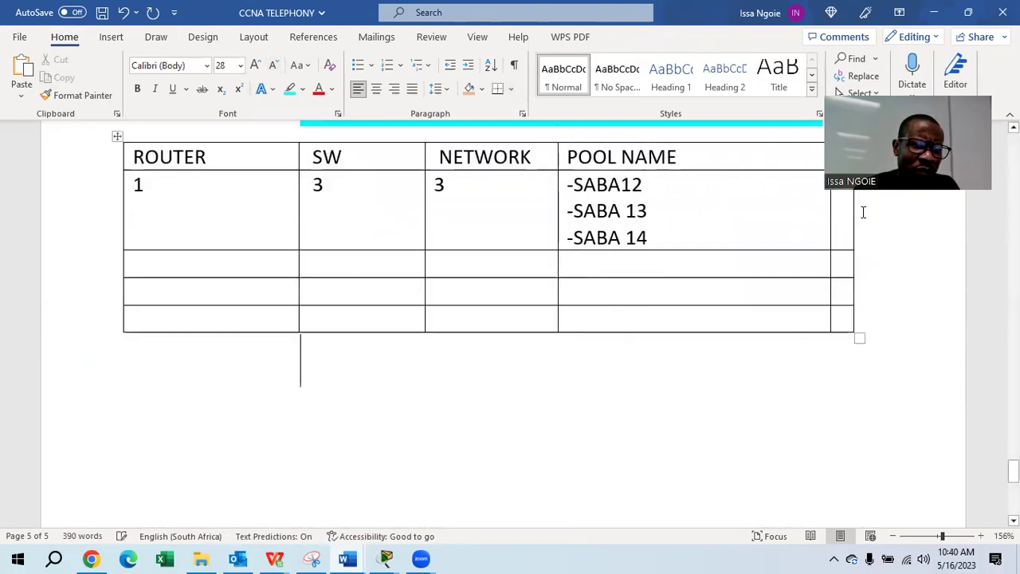
drag(827, 150, 698, 159)
text(EXCL)
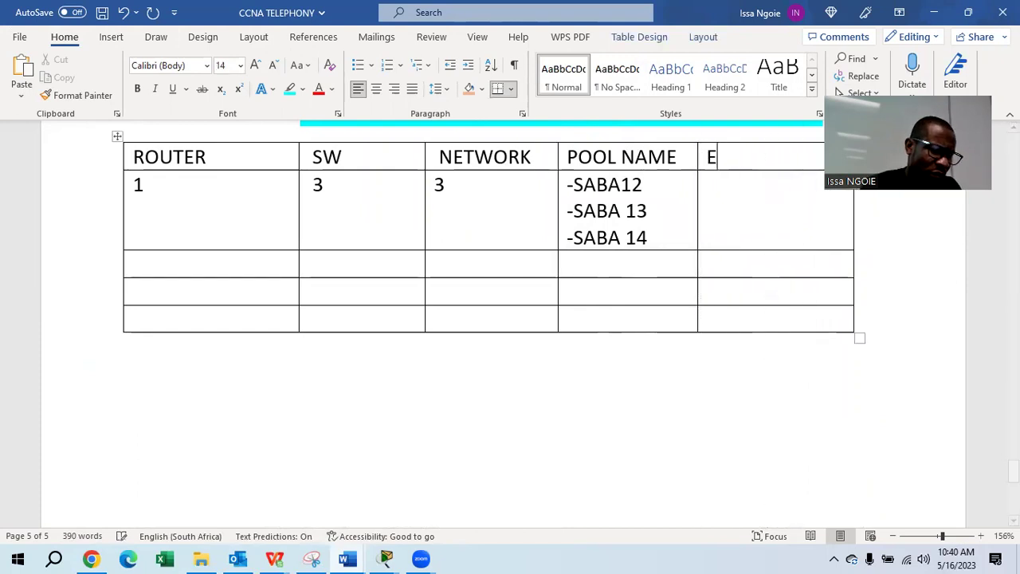
key(BackSpace)
key(BackSpace)
key(BackSpace)
key(BackSpace)
text(RESERVATION)
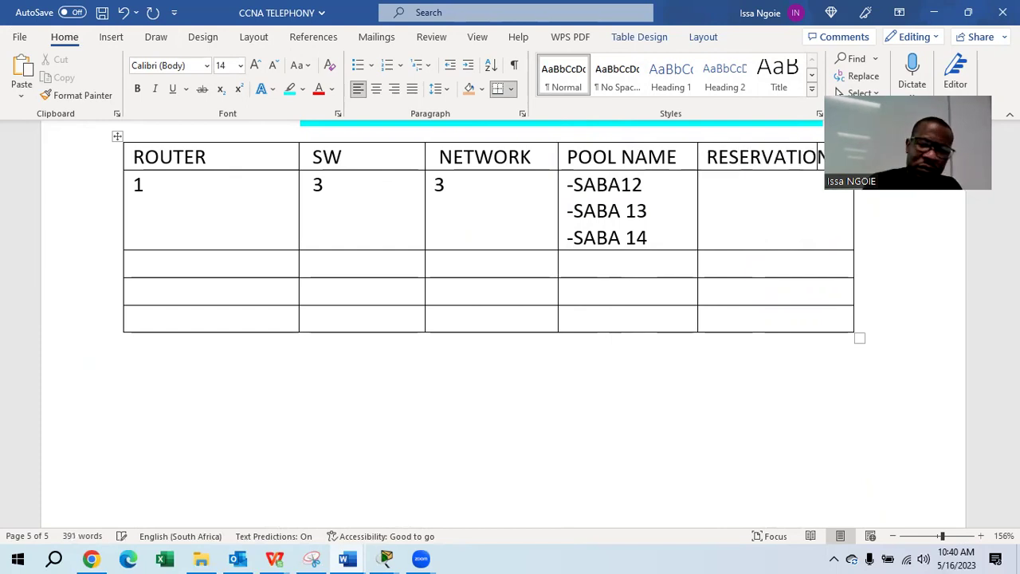
Enter FOR EACH NETWORK: in the cell under RESERVATION, with .25-50 on a new line.
click(747, 191)
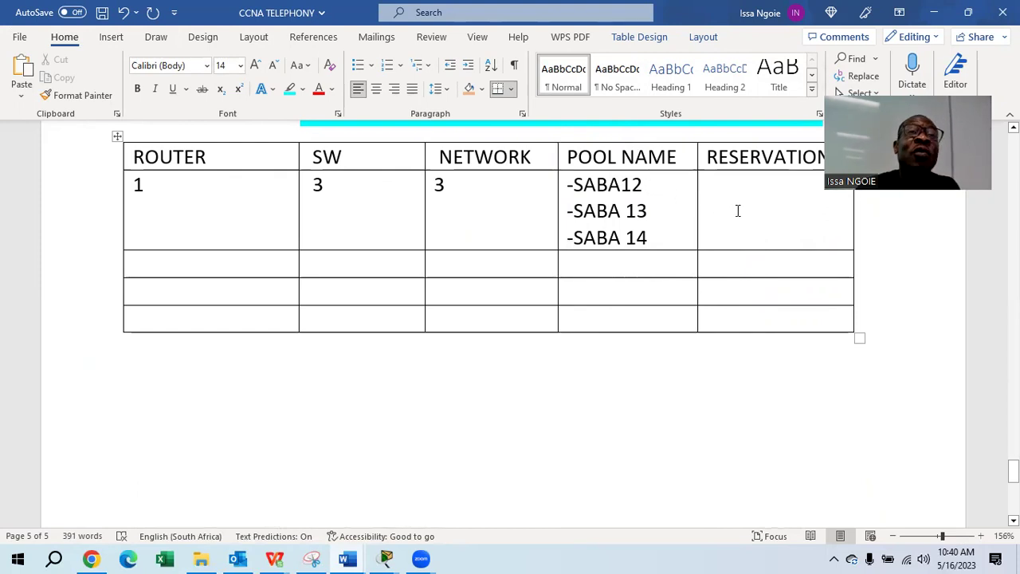
text(FOR EA)
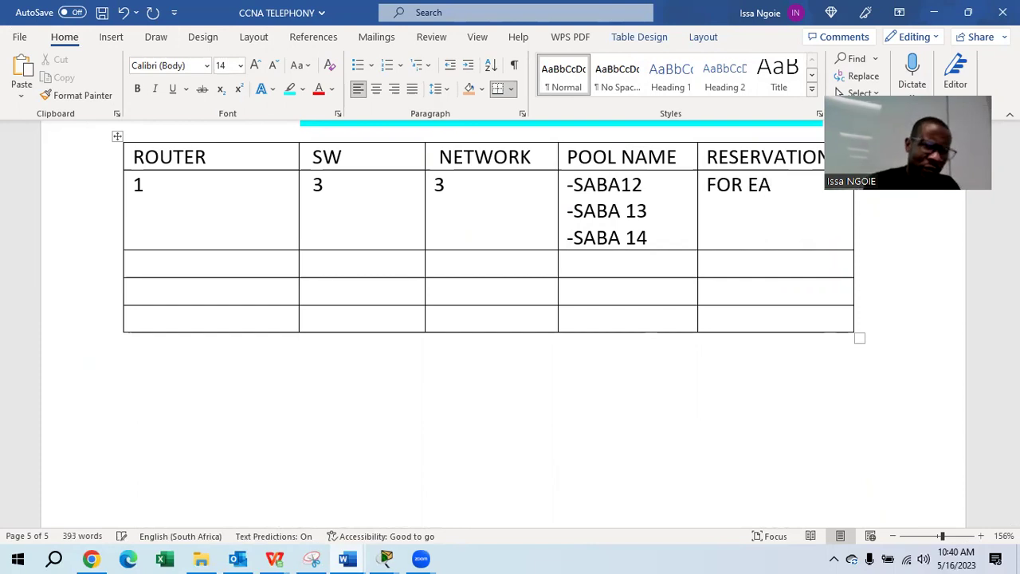
text(CH NETWORK)
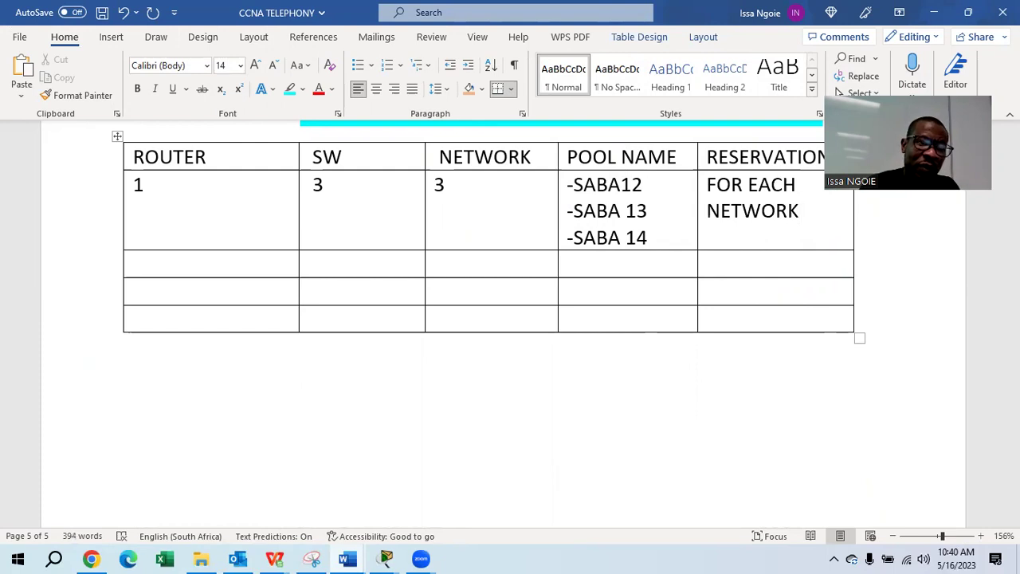
text(:)
key(Return)
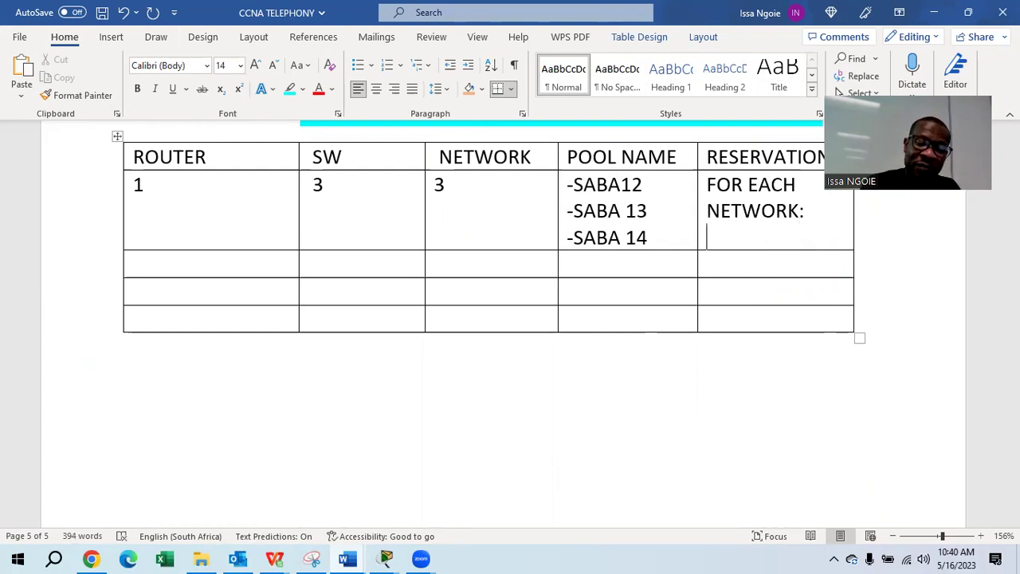
text(.25)
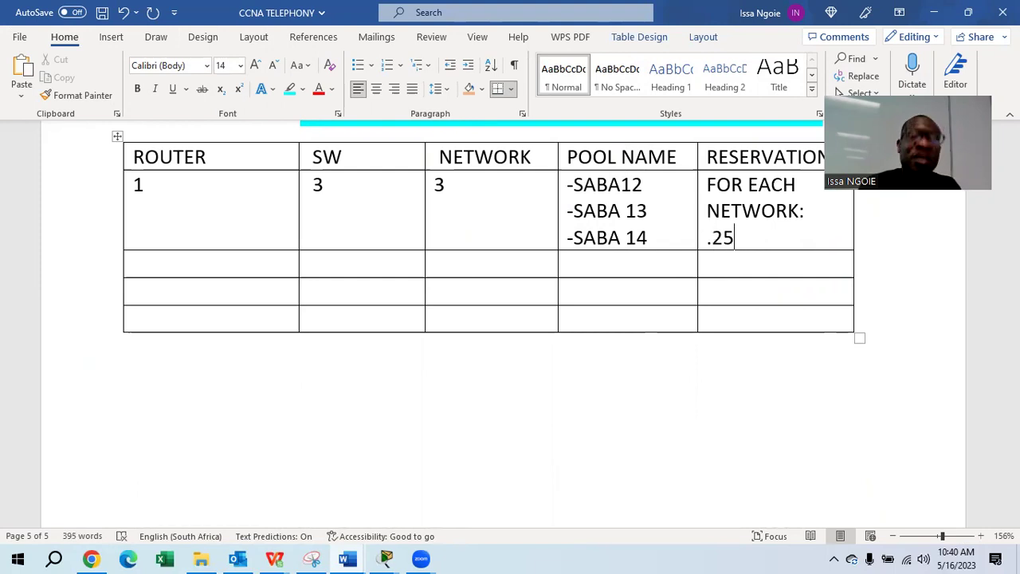
text(-)
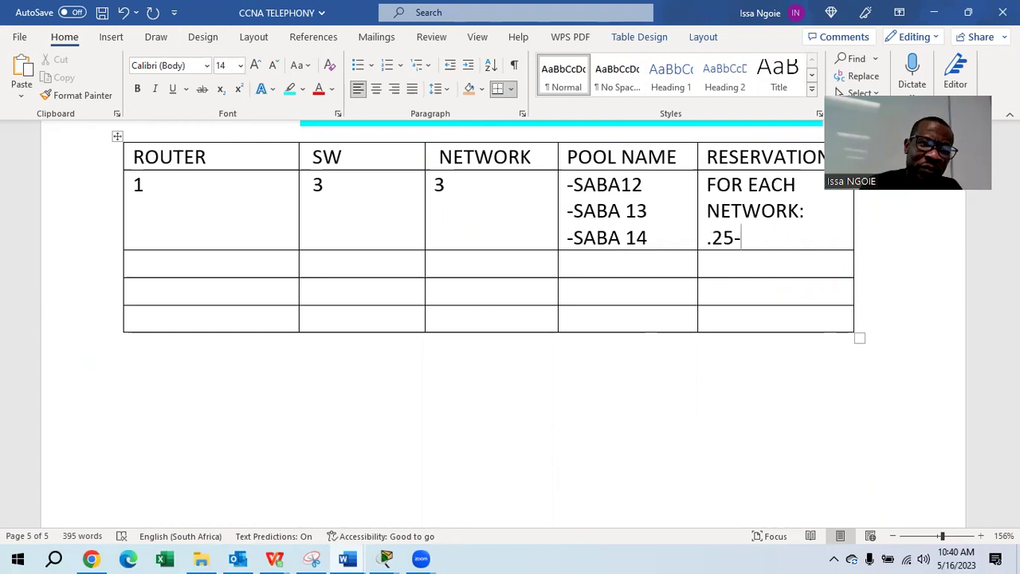
text(50)
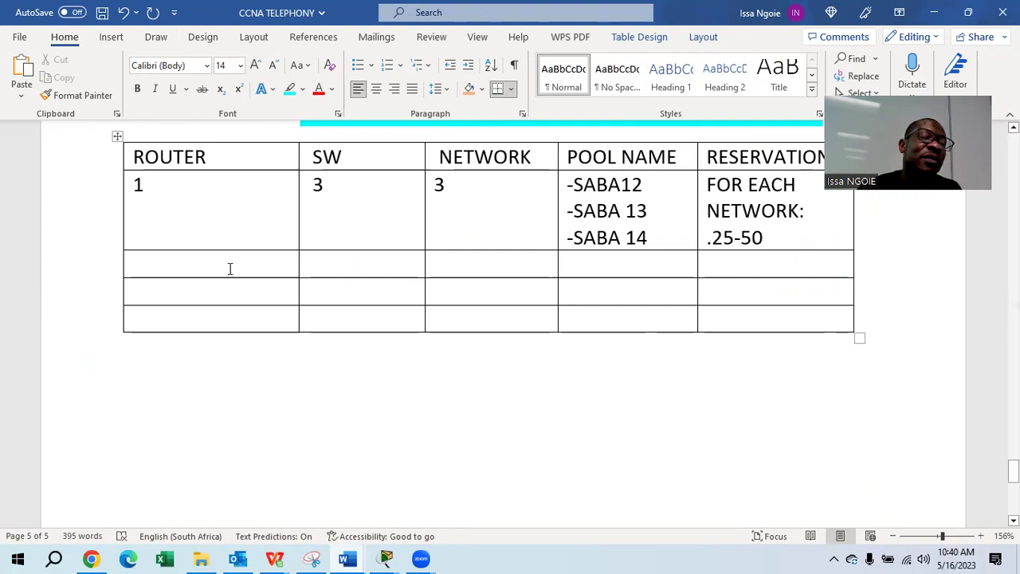
Add the line 3 COMPUTERS PER NETWORK below the table, leaving a blank line above it.
click(197, 389)
key(Return)
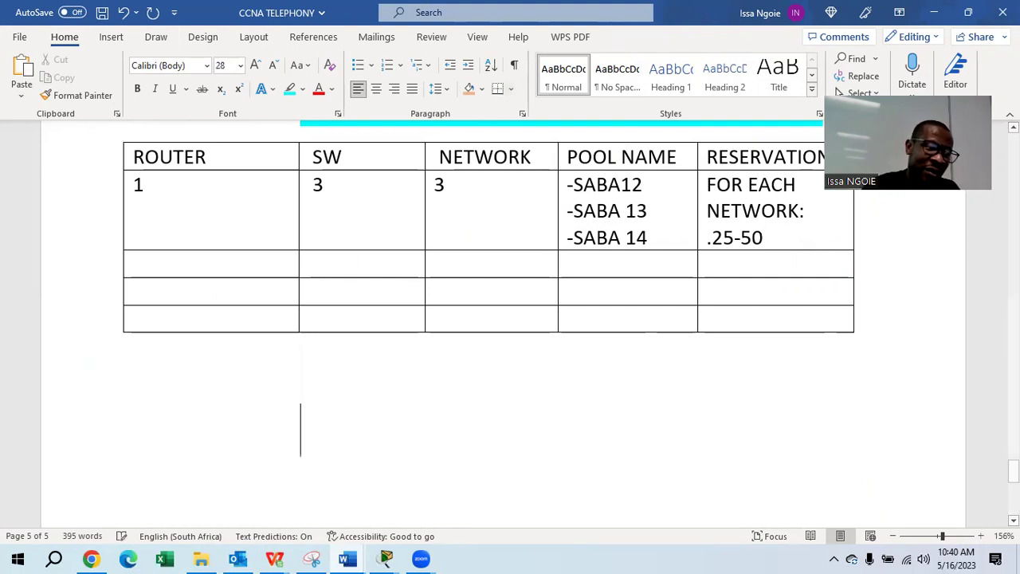
text(NUMBER)
key(BackSpace)
key(BackSpace)
key(BackSpace)
key(BackSpace)
key(BackSpace)
key(BackSpace)
text(3 CO)
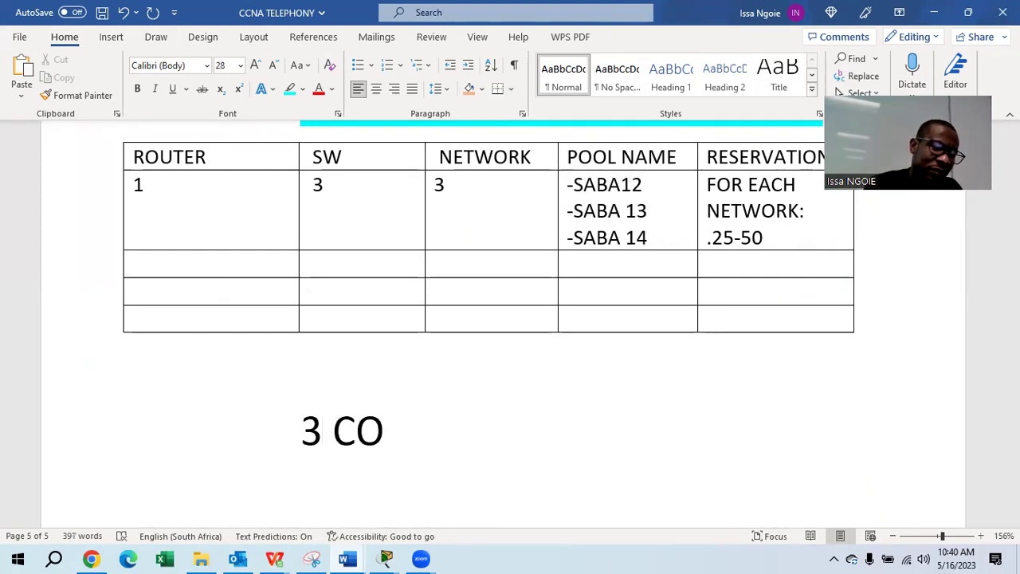
text(MPUTERS PER NE)
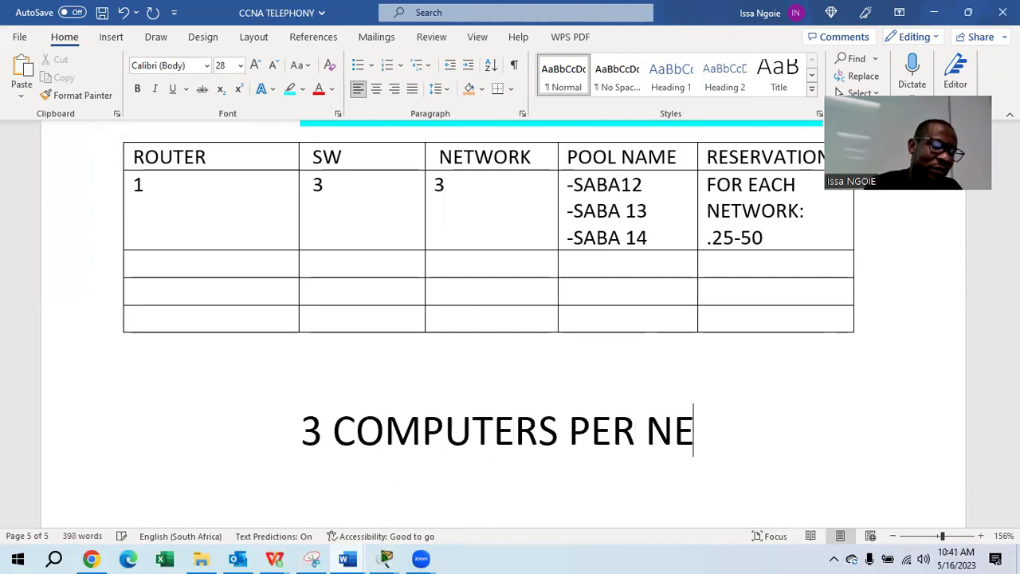
text(TWORK)
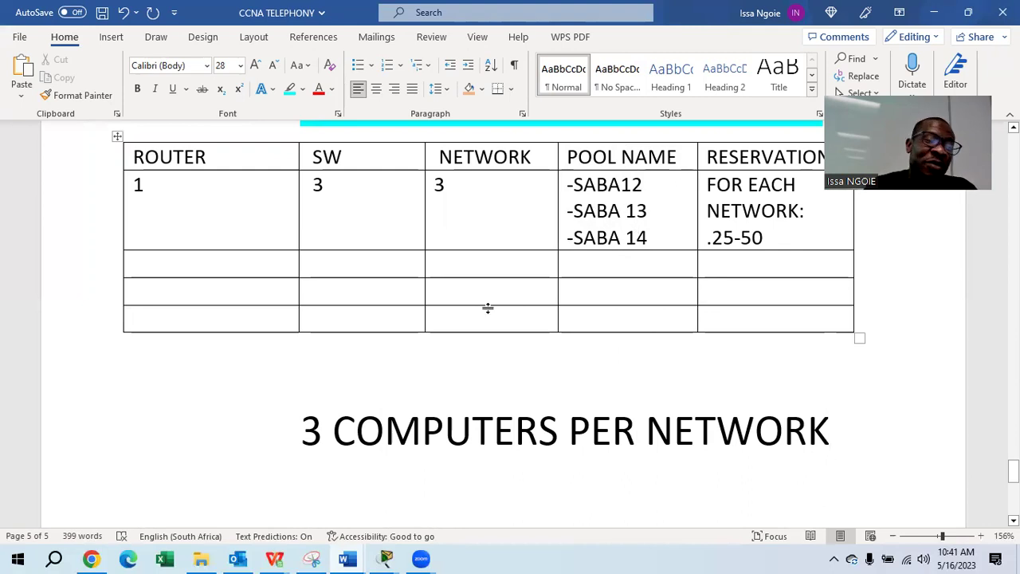
Add the line CLASS B NETWORK MUST BE USED beneath 3 COMPUTERS PER NETWORK.
key(Return)
text(CL)
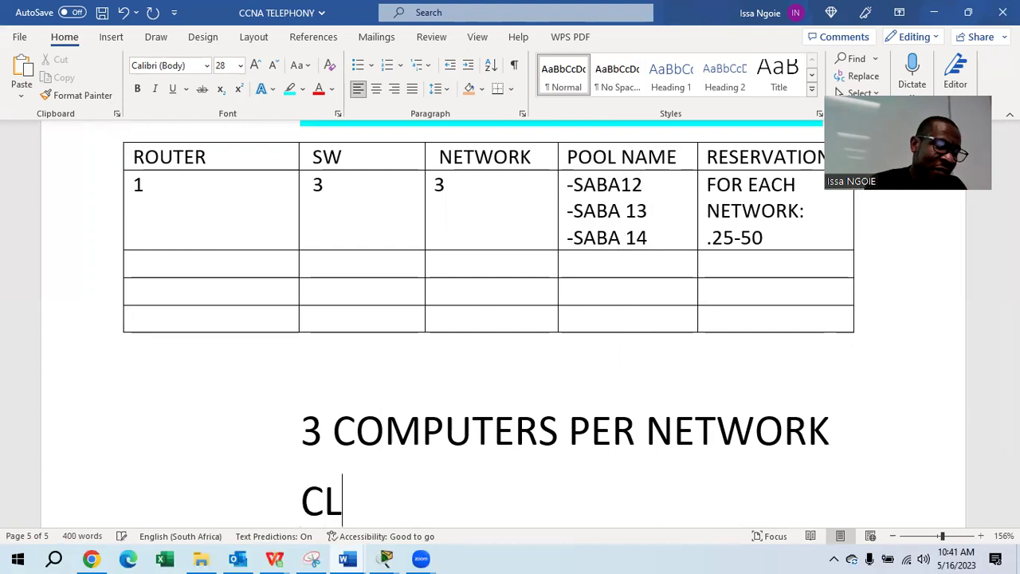
text(ASS B N)
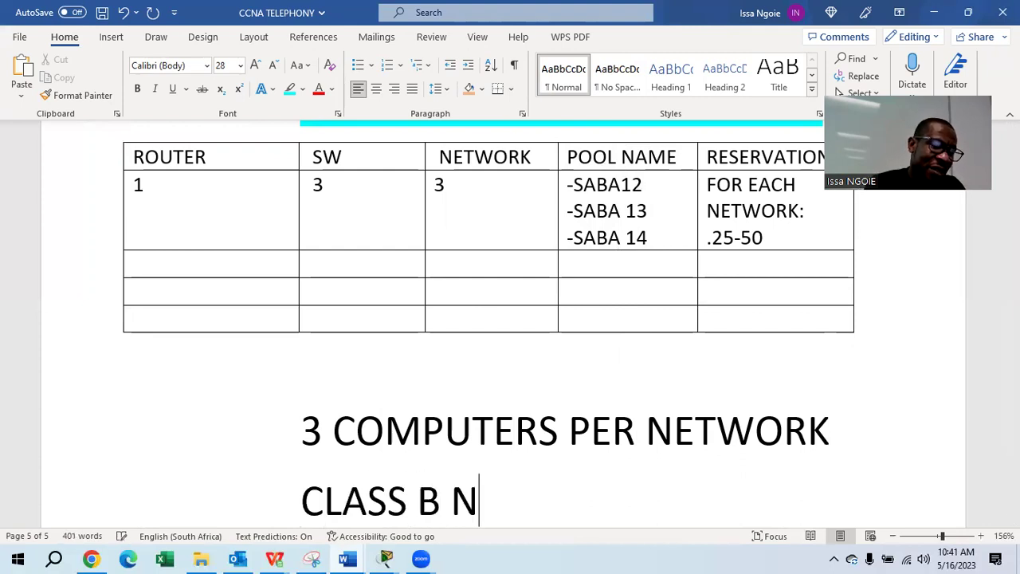
text(ETWORK MU)
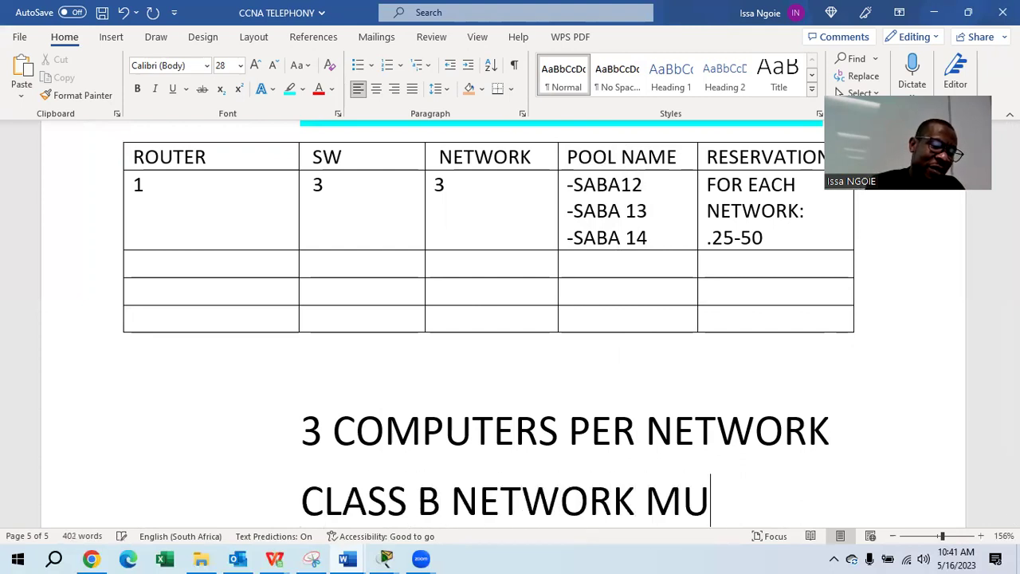
text(ST BE USED)
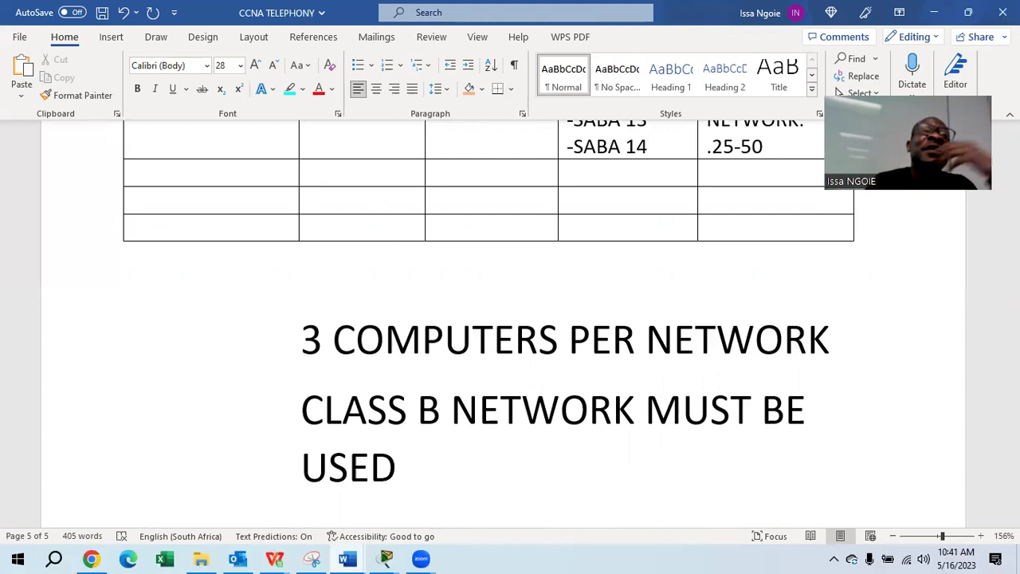
scroll(684, 454, up, 1)
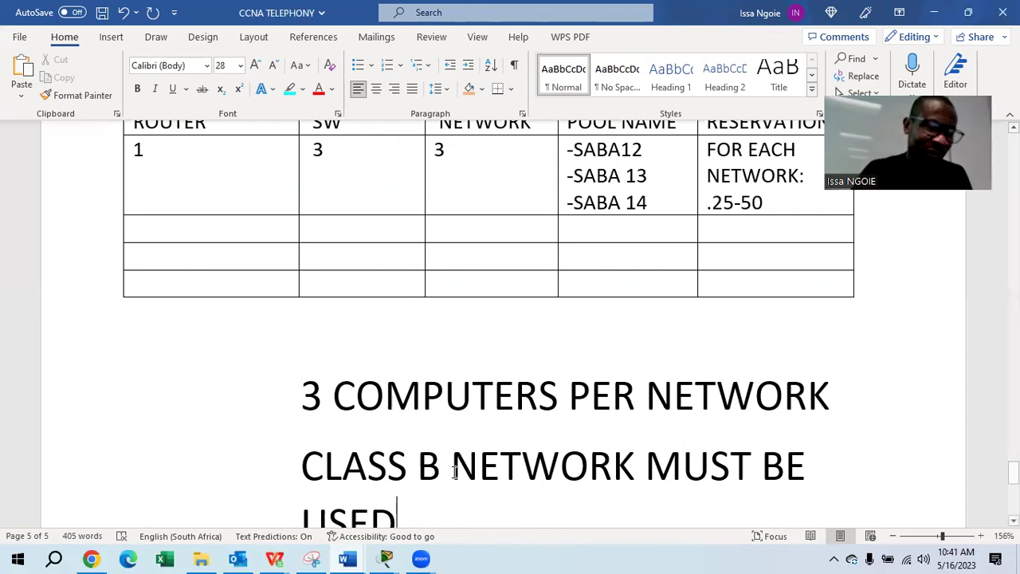
scroll(454, 470, down, 1)
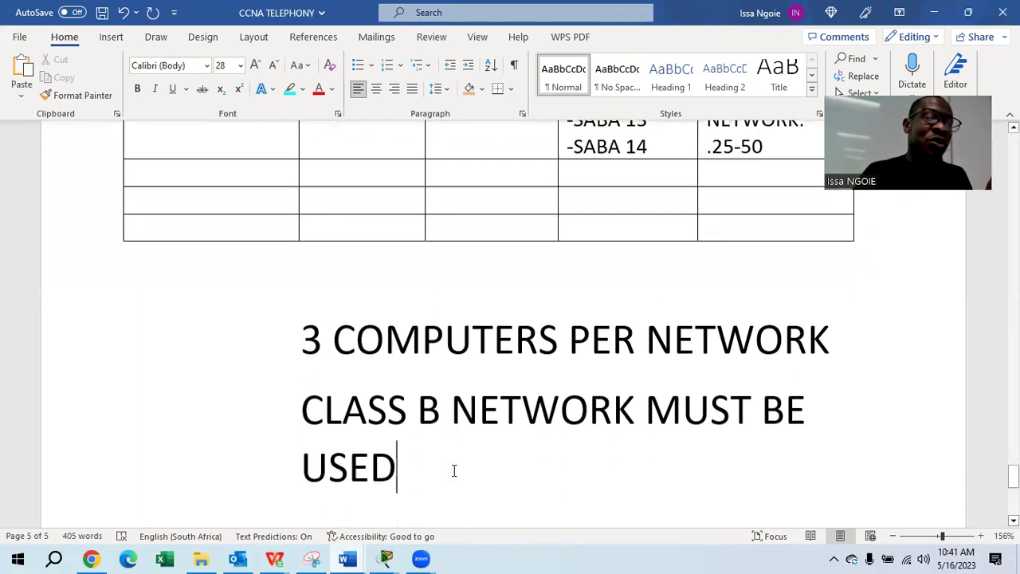
scroll(454, 470, up, 1)
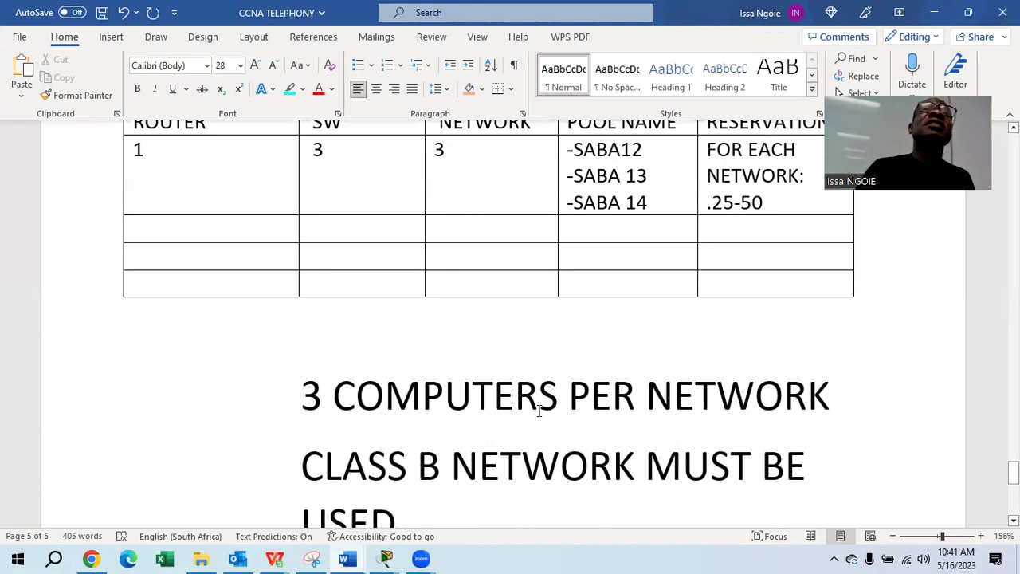
scroll(622, 399, up, 1)
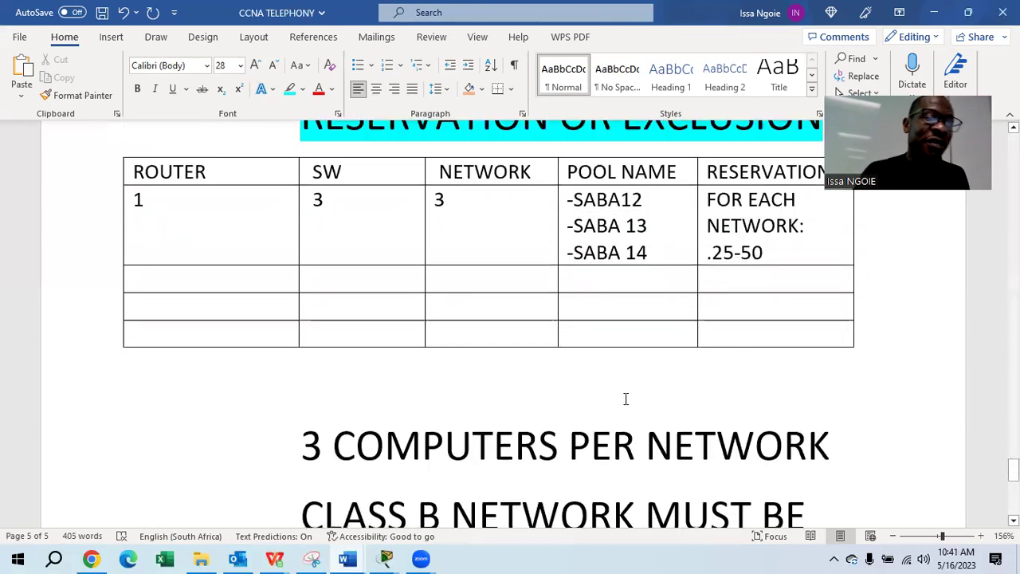
scroll(671, 397, up, 1)
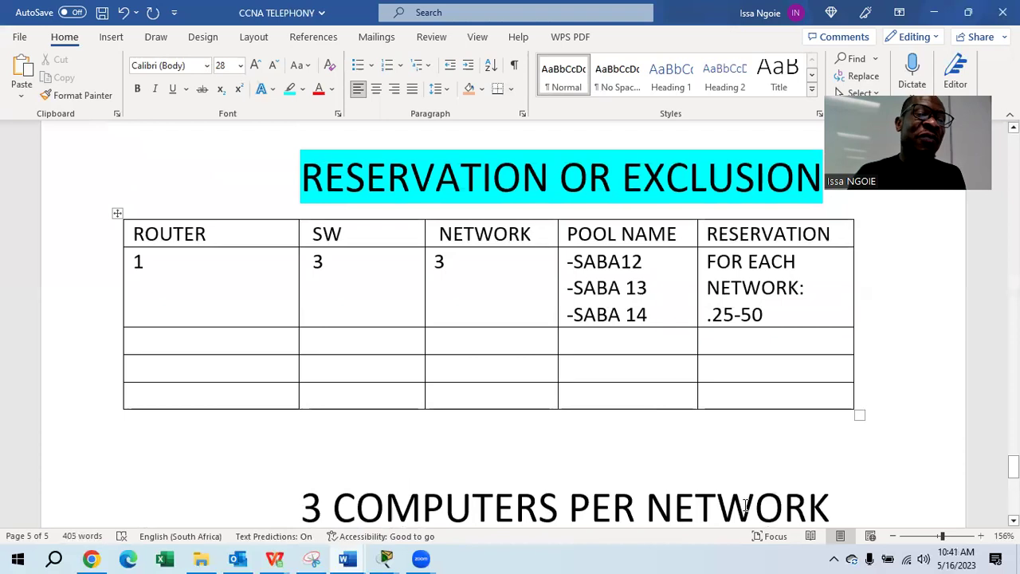
Reduce the font size of the two requirement lines below the table to 16.
scroll(785, 486, down, 2)
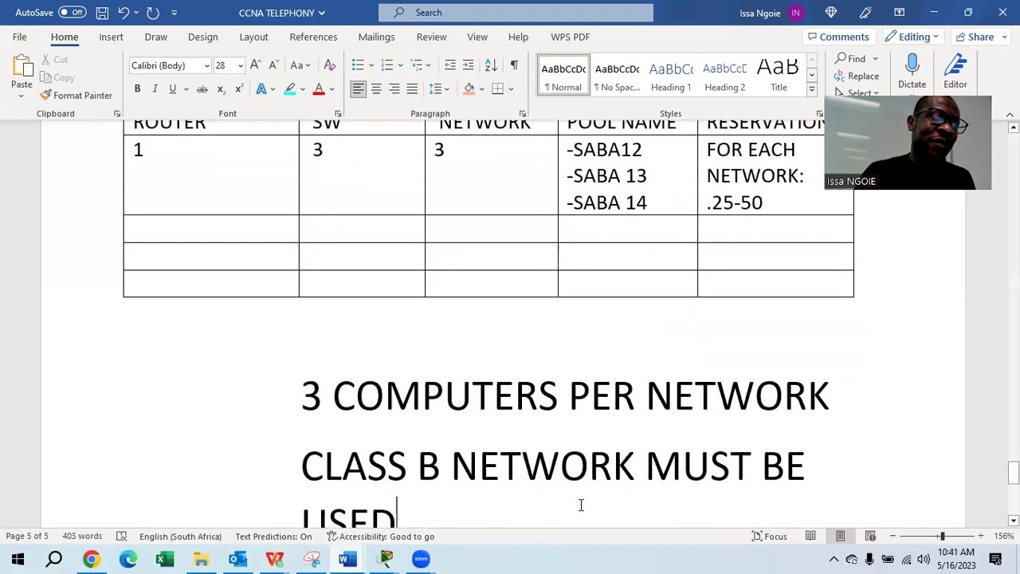
drag(433, 517, 279, 388)
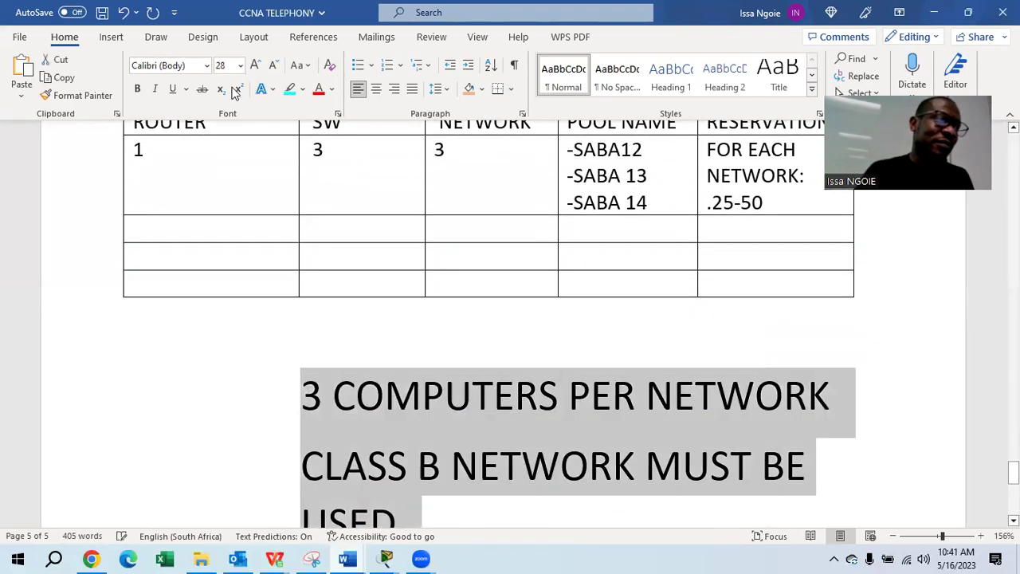
click(272, 66)
click(272, 66)
click(272, 66)
click(271, 66)
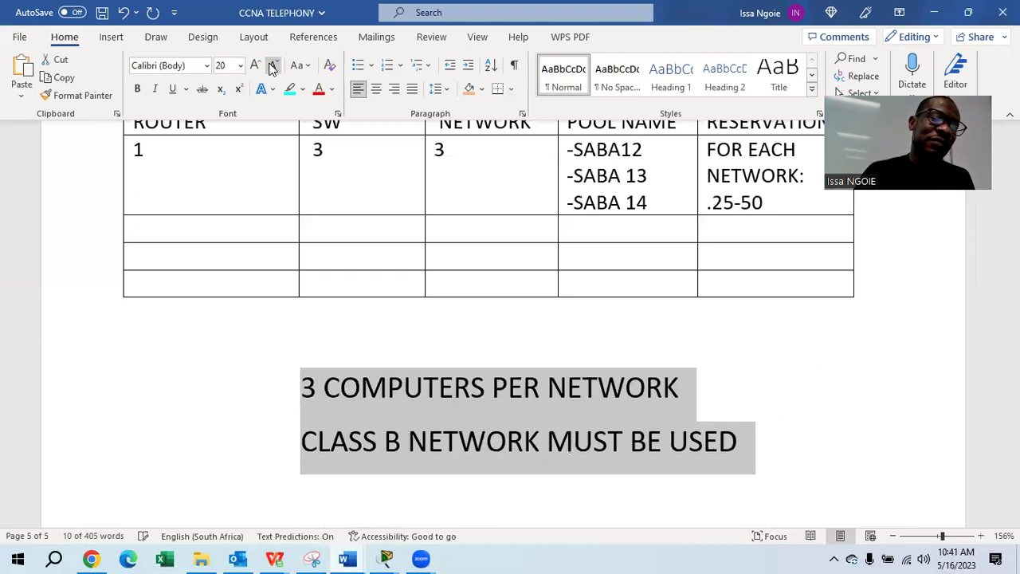
click(272, 66)
click(272, 66)
click(311, 354)
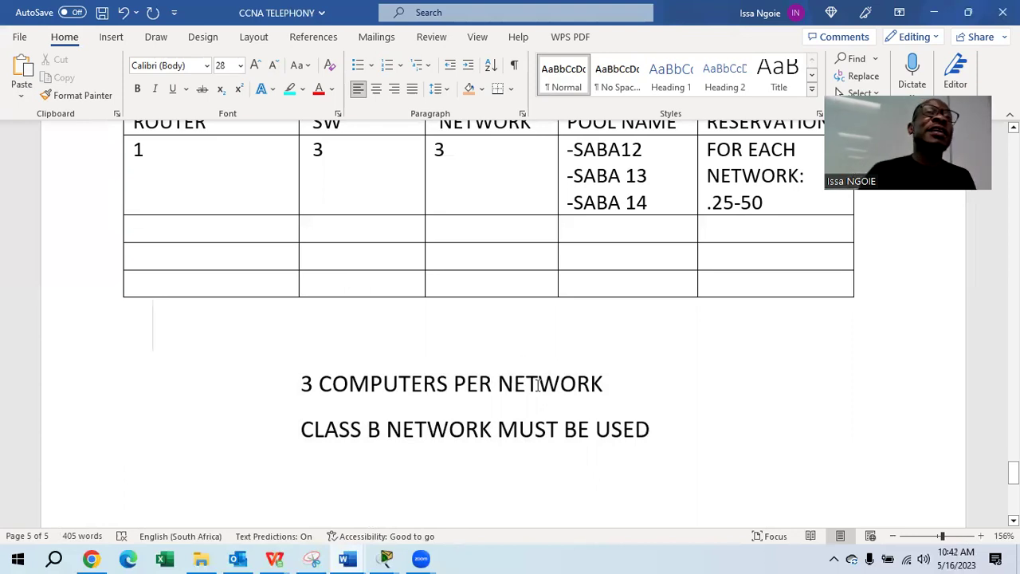
scroll(688, 391, up, 1)
scroll(688, 390, up, 3)
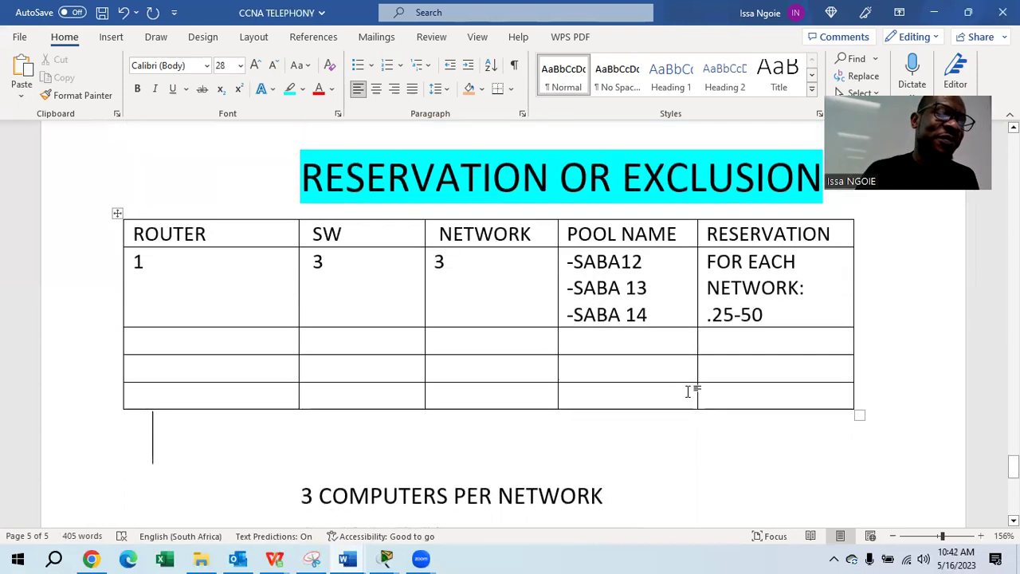
scroll(688, 391, down, 2)
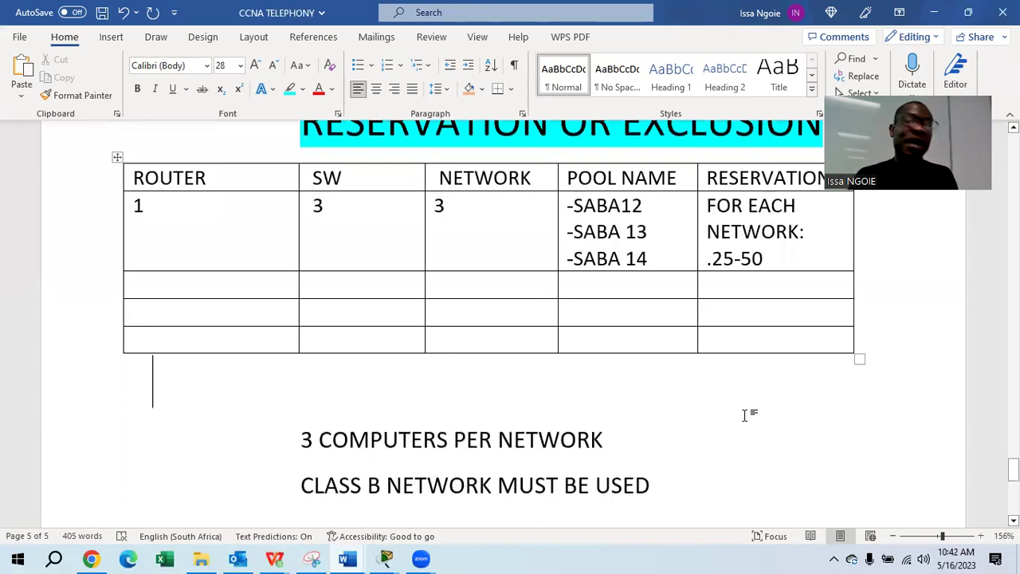